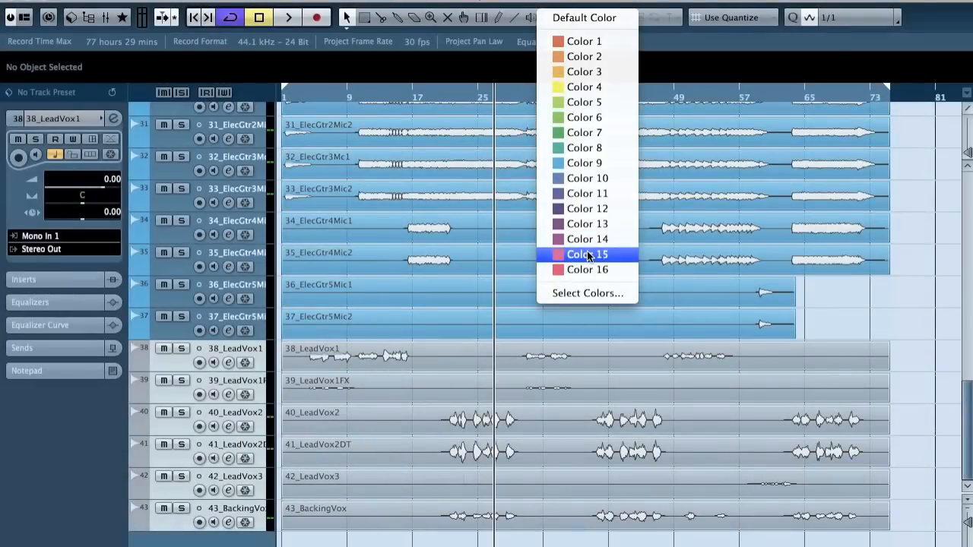
Colour the selected vocal tracks, from 38_LeadVox1 through 43_BackingVox, with Color 15
{"action": "left_click", "coordinate": [587, 251]}
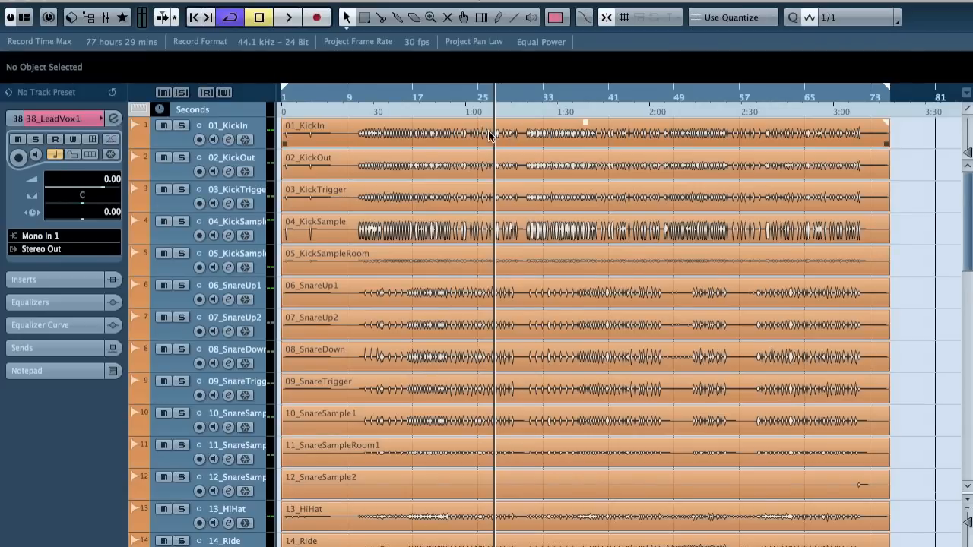
Play the song from just before the synth's first entry and lower the 28_Synth track volume to -4.00
{"action": "scroll", "coordinate": [489, 135], "scroll_direction": "down", "scroll_amount": 10}
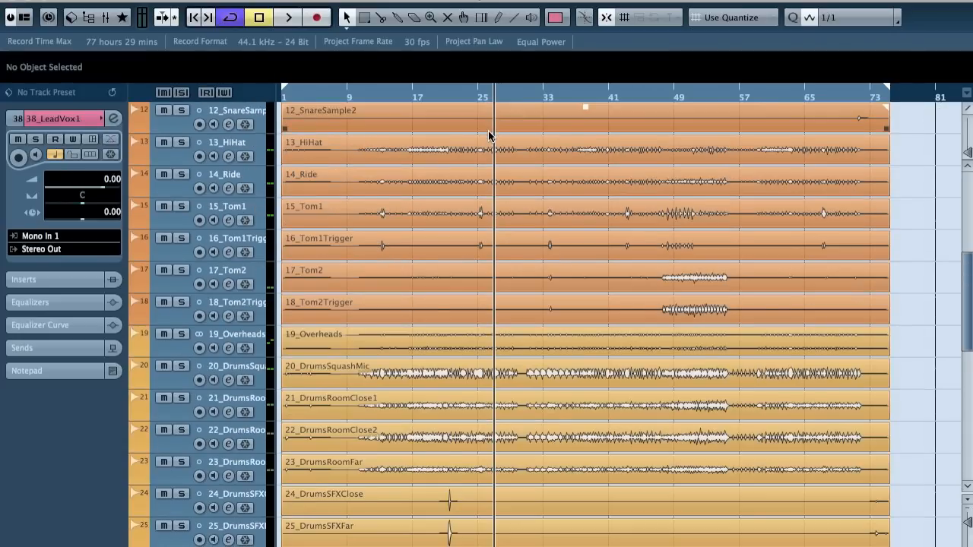
{"action": "scroll", "coordinate": [488, 135], "scroll_direction": "down", "scroll_amount": 5}
{"action": "left_click", "coordinate": [453, 96]}
{"action": "key", "text": "space"}
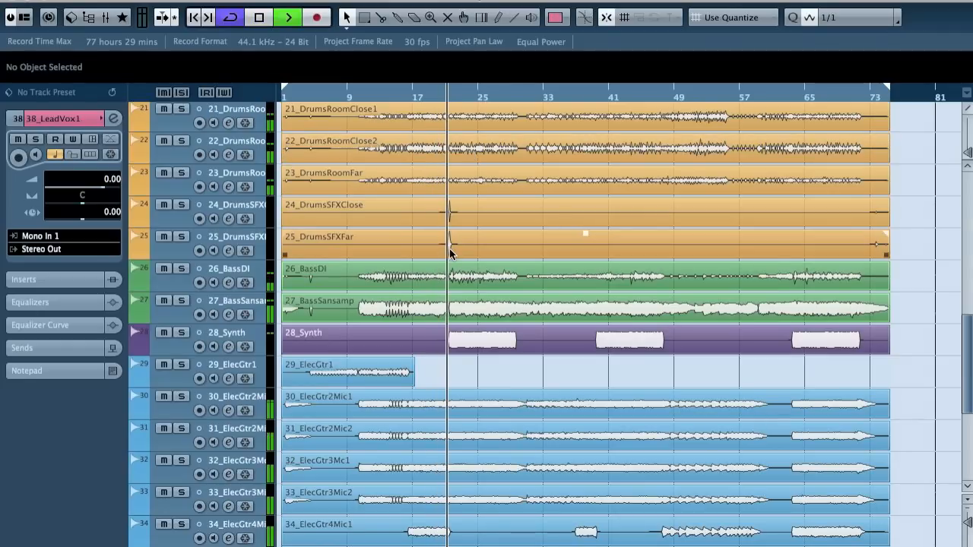
{"action": "left_click", "coordinate": [251, 339]}
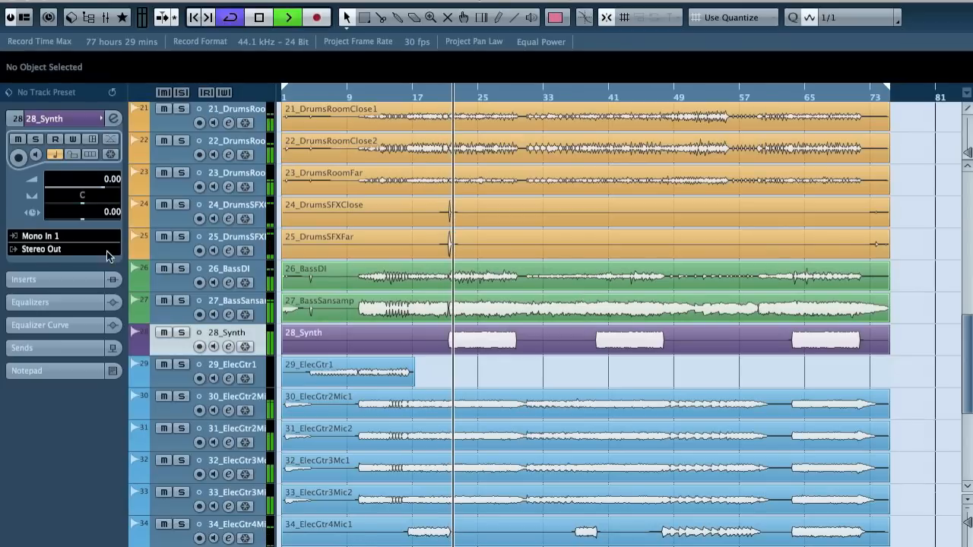
{"action": "left_click_drag", "start_coordinate": [103, 192], "coordinate": [73, 190]}
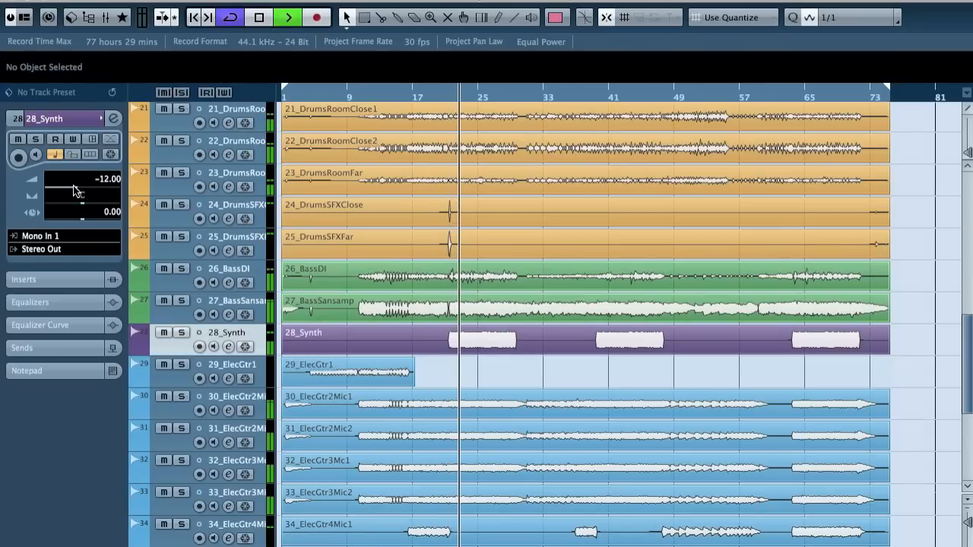
{"action": "left_click_drag", "start_coordinate": [74, 190], "coordinate": [91, 188]}
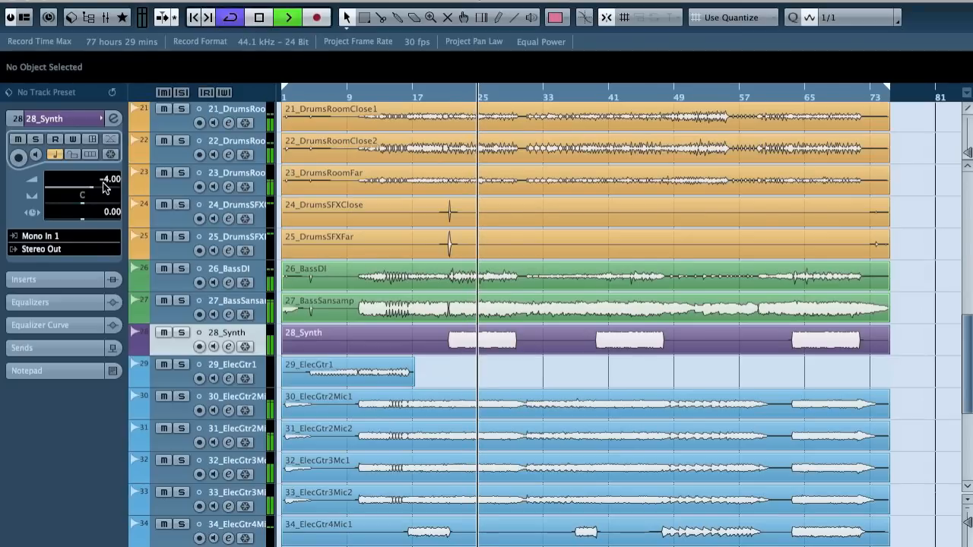
{"action": "key", "text": "space"}
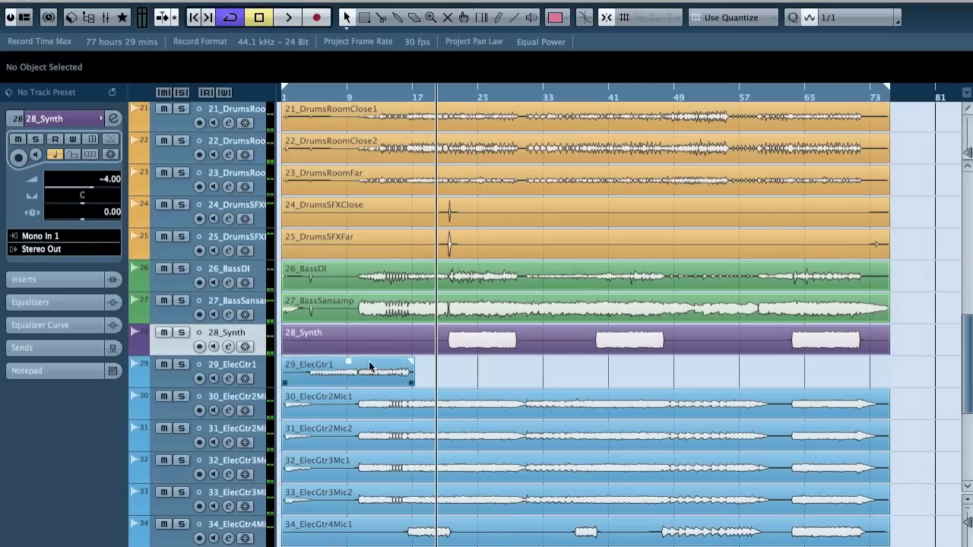
Add one stereo audio track below 28_Synth, move the synth clip onto it and name the track 28 Synth
{"action": "key", "text": "t"}
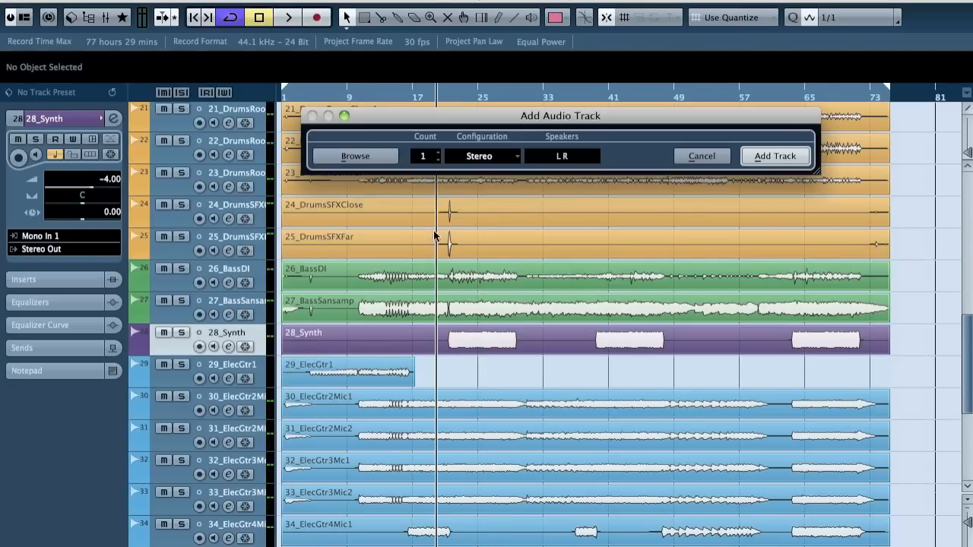
{"action": "left_click", "coordinate": [796, 154]}
{"action": "left_click_drag", "start_coordinate": [455, 342], "coordinate": [457, 366]}
{"action": "double_click", "coordinate": [213, 365]}
{"action": "type", "text": "28 Synth"}
{"action": "key", "text": "Return"}
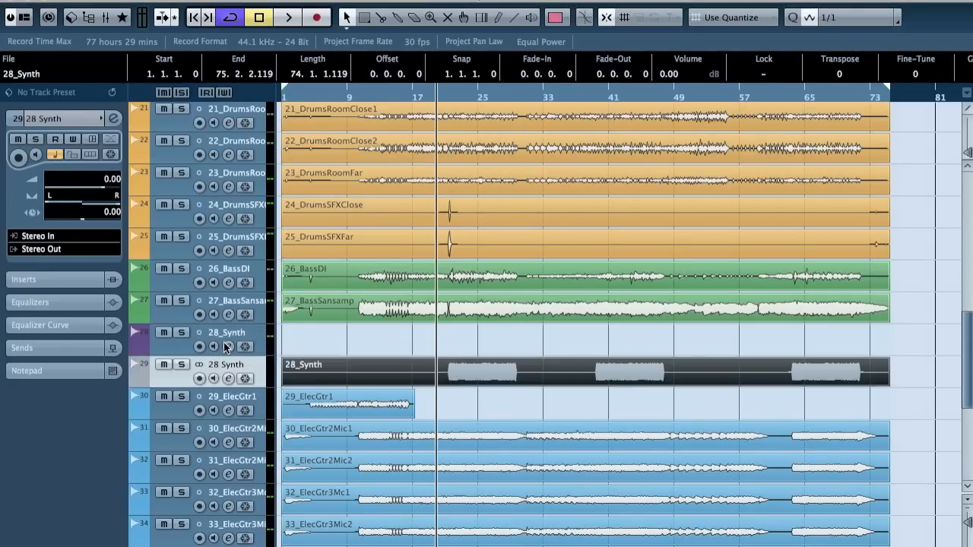
Remove the emptied mono 28_Synth track and colour the new stereo synth track with Color 12
{"action": "left_click", "coordinate": [225, 332]}
{"action": "right_click", "coordinate": [225, 333]}
{"action": "left_click", "coordinate": [301, 383]}
{"action": "left_click", "coordinate": [140, 333]}
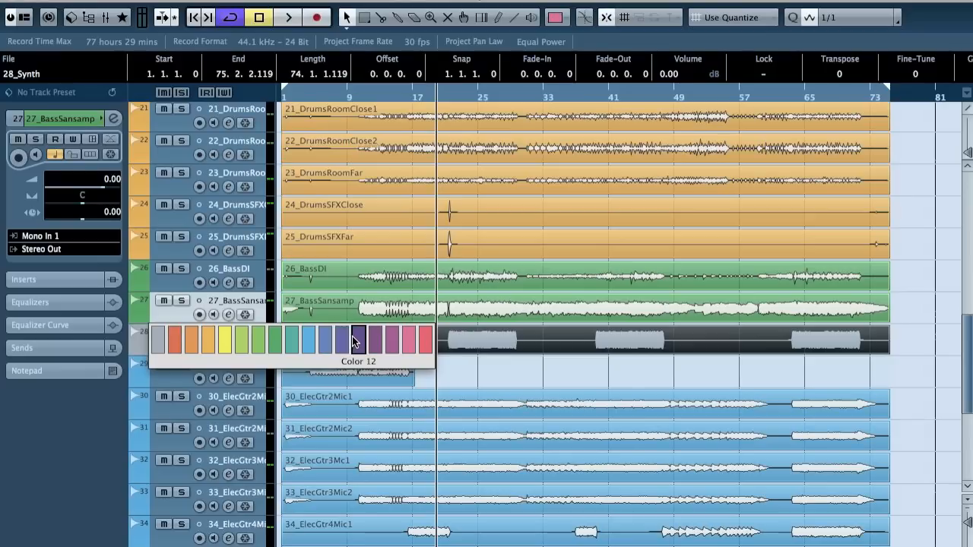
{"action": "left_click", "coordinate": [353, 340]}
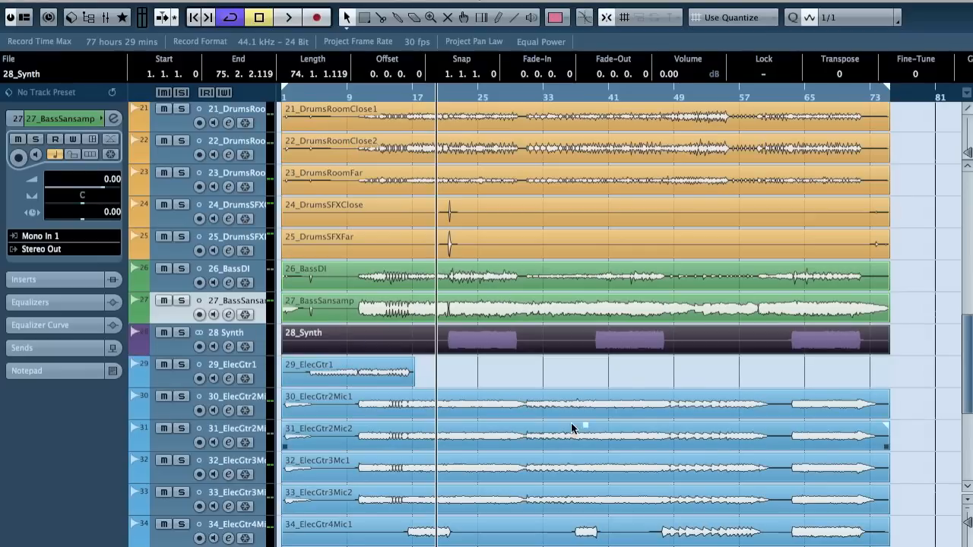
{"action": "left_click", "coordinate": [549, 377]}
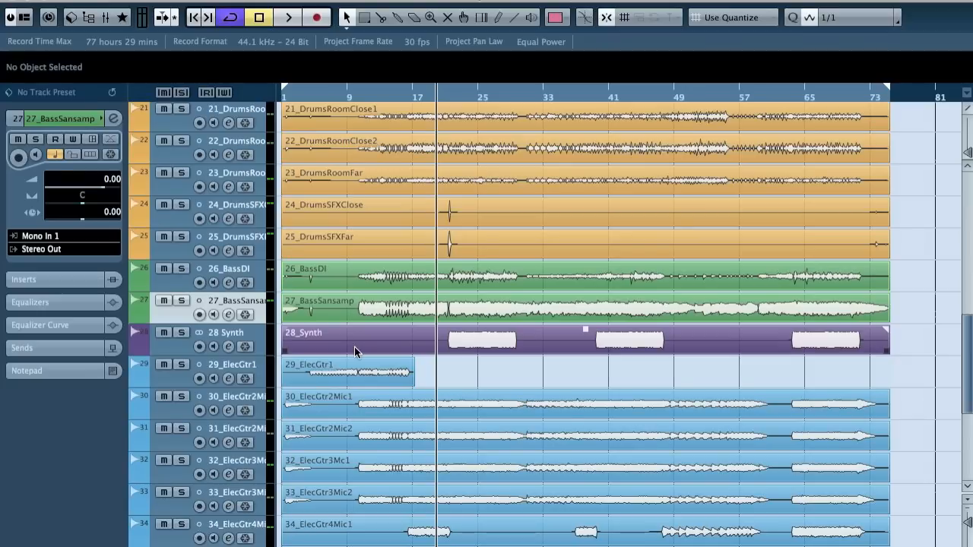
Return to the song start and pull the mixer faders of the synth, guitar and vocal tracks down to -oo
{"action": "key", "text": "Home"}
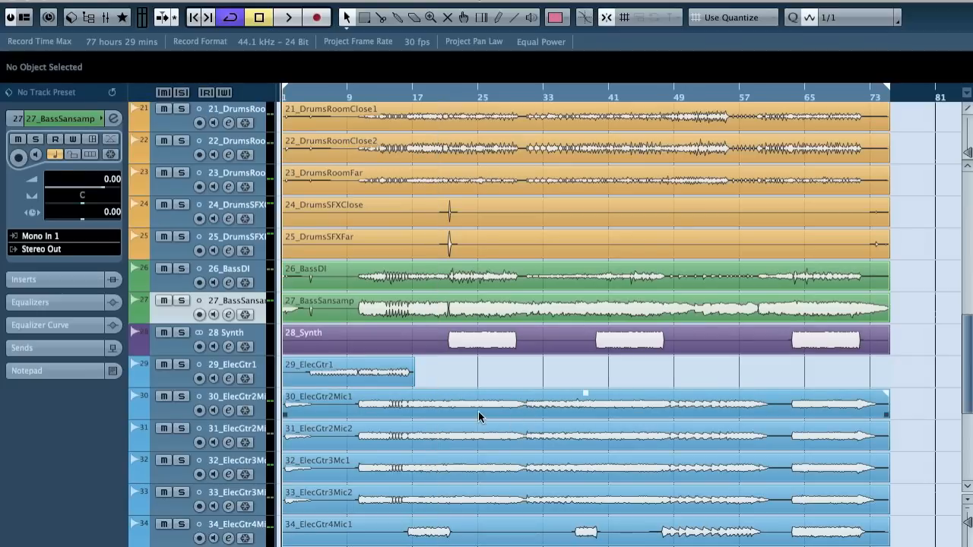
{"action": "key", "text": "F3"}
{"action": "left_click", "coordinate": [856, 474]}
{"action": "scroll", "coordinate": [856, 474], "scroll_direction": "left", "scroll_amount": 20}
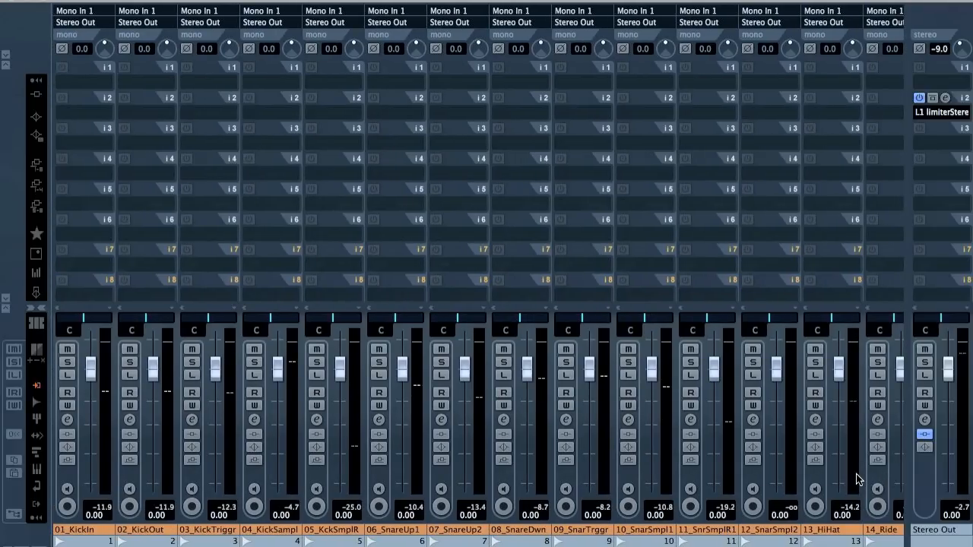
{"action": "scroll", "coordinate": [856, 473], "scroll_direction": "right", "scroll_amount": 17}
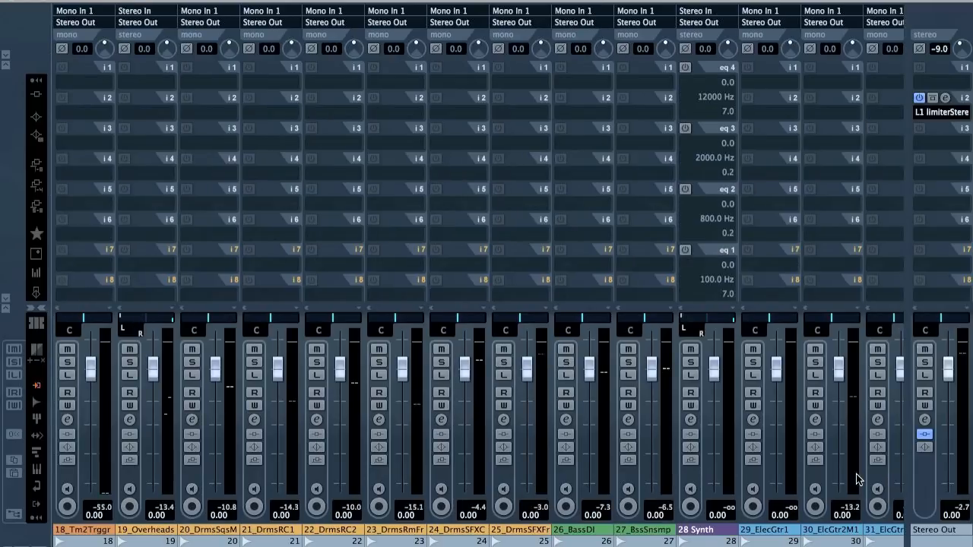
{"action": "left_click", "coordinate": [691, 475]}
{"action": "left_click_drag", "start_coordinate": [716, 376], "coordinate": [716, 486]}
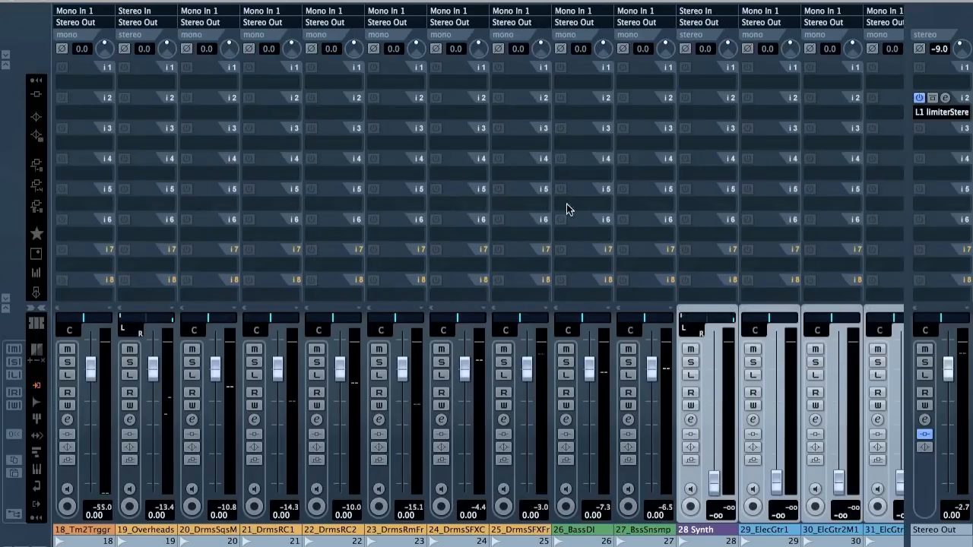
{"action": "key", "text": "F3"}
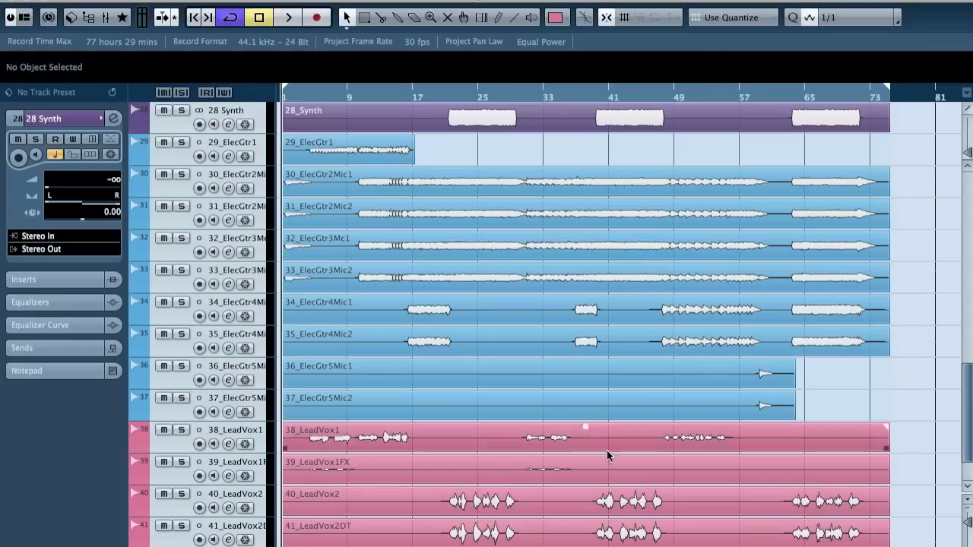
Solo and audition 03_KickTrigger from about bar 11, and remove that track
{"action": "scroll", "coordinate": [563, 456], "scroll_direction": "up", "scroll_amount": 15}
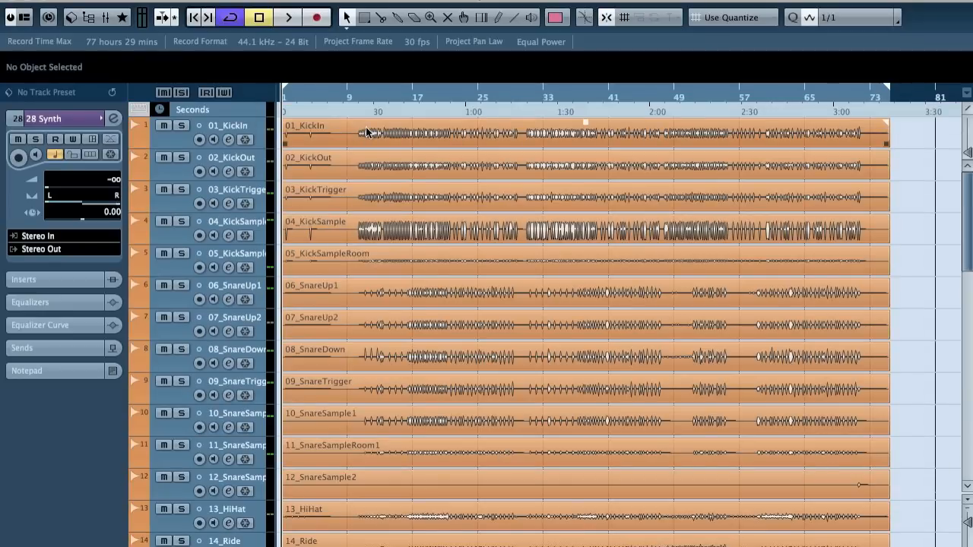
{"action": "left_click_drag", "start_coordinate": [358, 88], "coordinate": [360, 125]}
{"action": "left_click", "coordinate": [180, 189]}
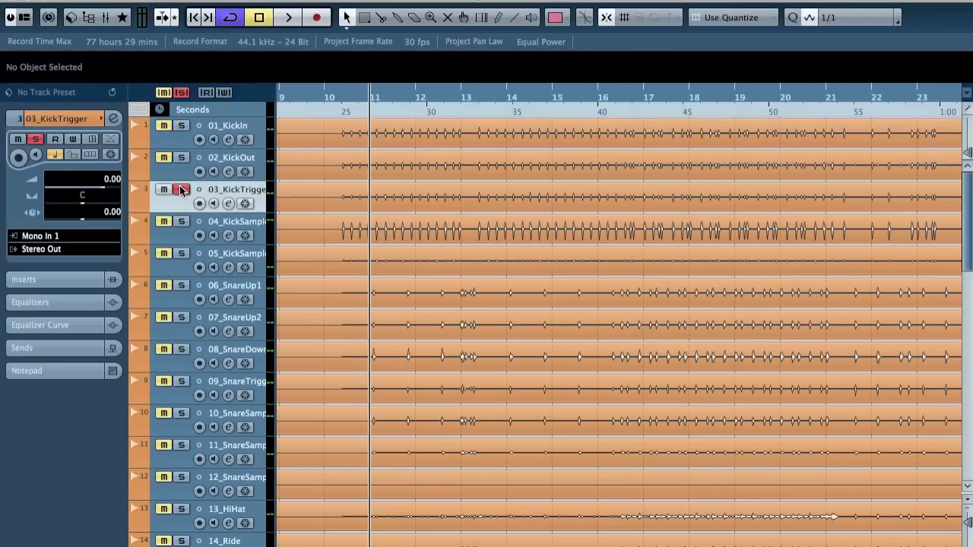
{"action": "key", "text": "space"}
{"action": "key", "text": "space"}
{"action": "right_click", "coordinate": [223, 182]}
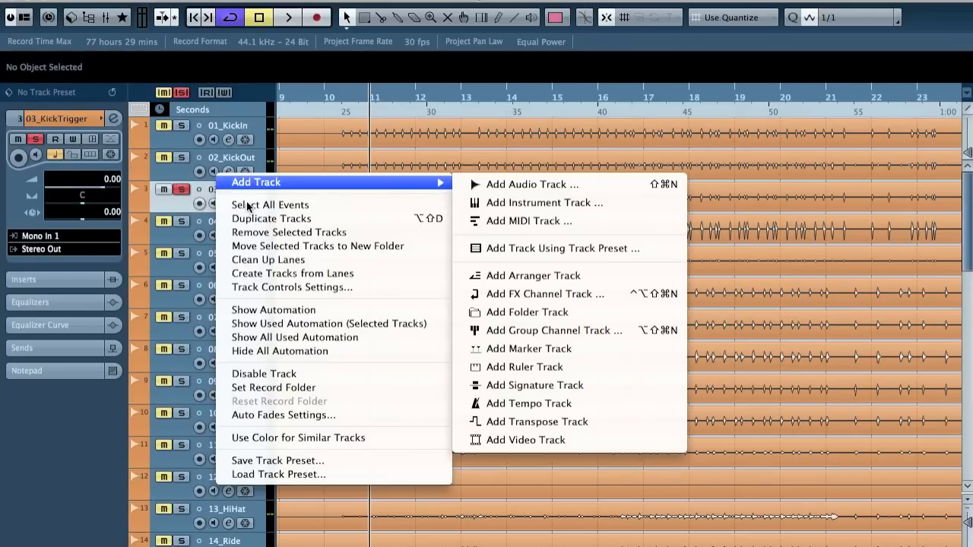
{"action": "left_click", "coordinate": [271, 233]}
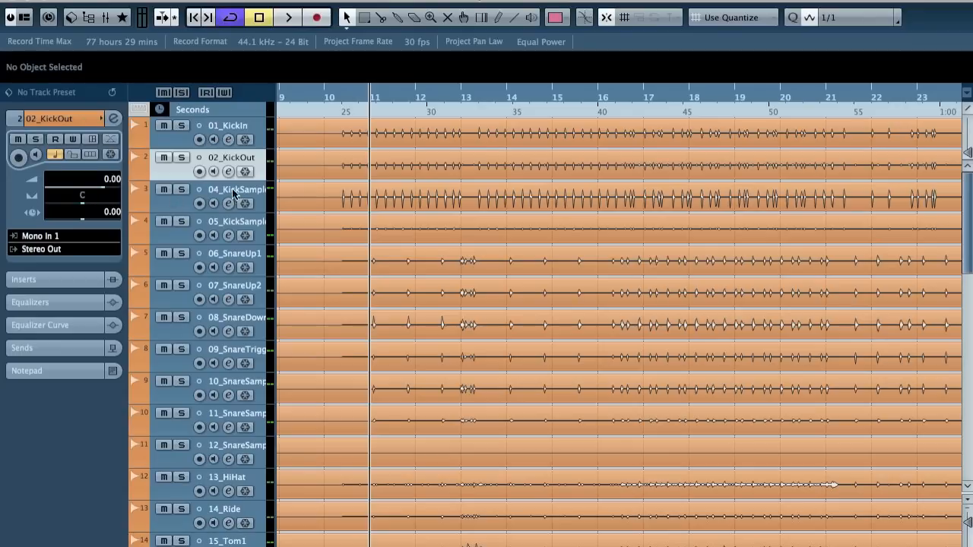
Audition the kick tracks one at a time in solo: 04_KickSample, 02_KickOut, 01_KickIn and 05_KickSampleRoom
{"action": "left_click", "coordinate": [179, 191]}
{"action": "key", "text": "space"}
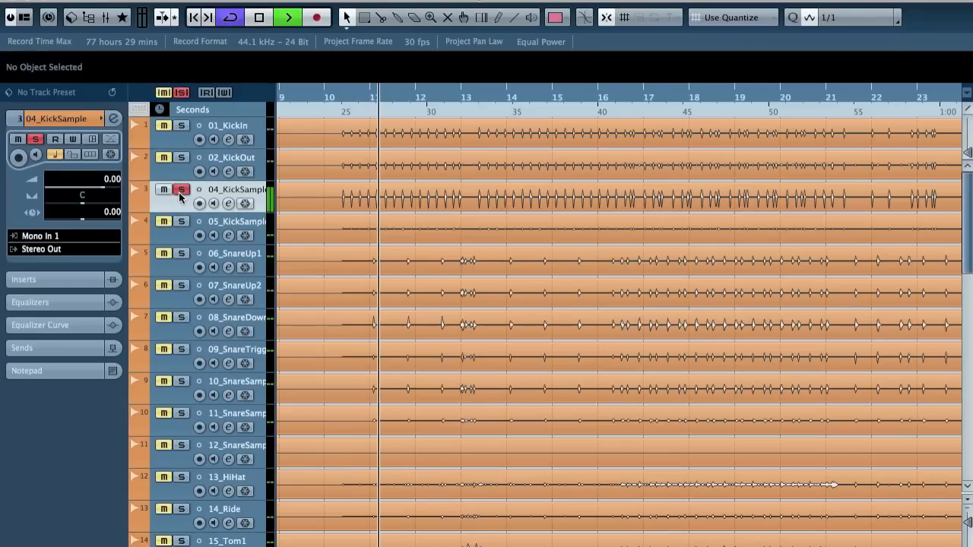
{"action": "key", "text": "space"}
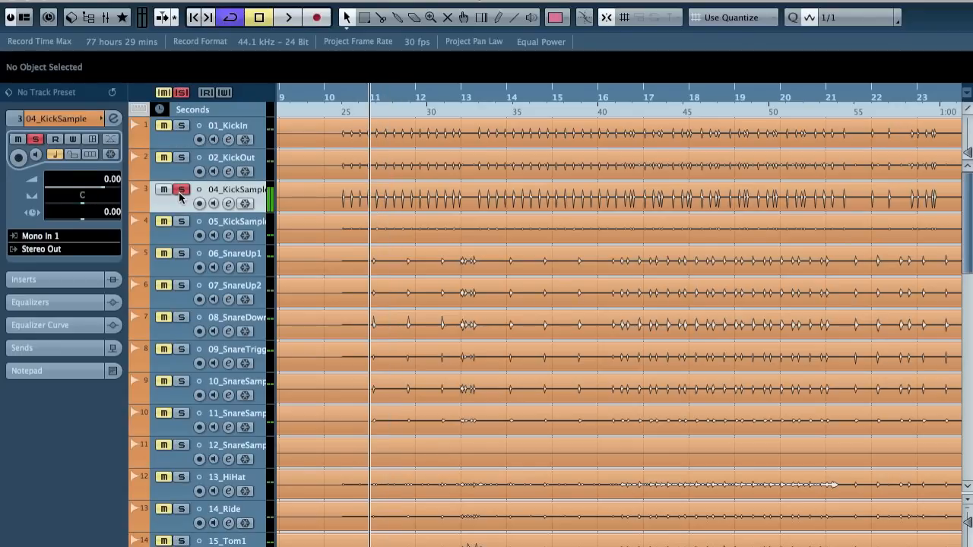
{"action": "left_click", "coordinate": [223, 156]}
{"action": "key", "text": "space"}
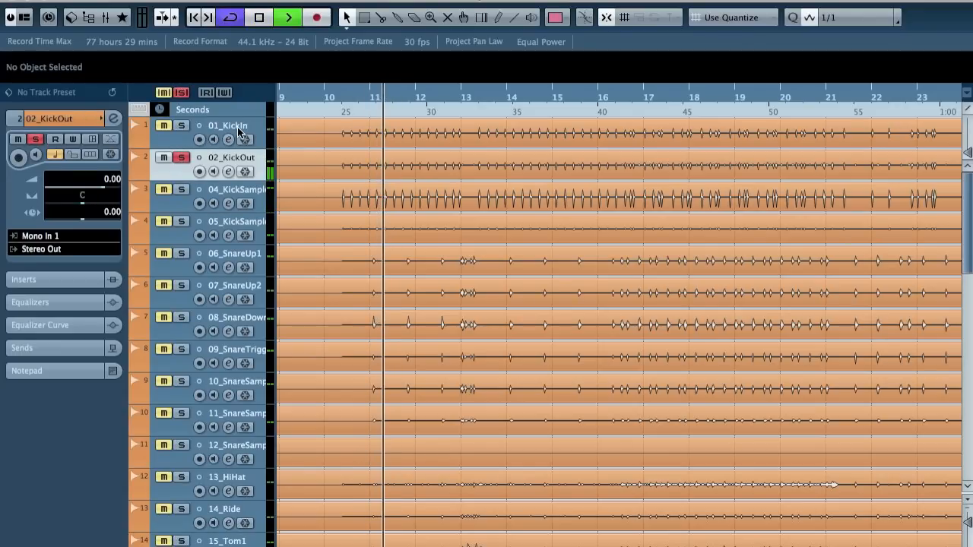
{"action": "left_click", "coordinate": [236, 128]}
{"action": "key", "text": "space"}
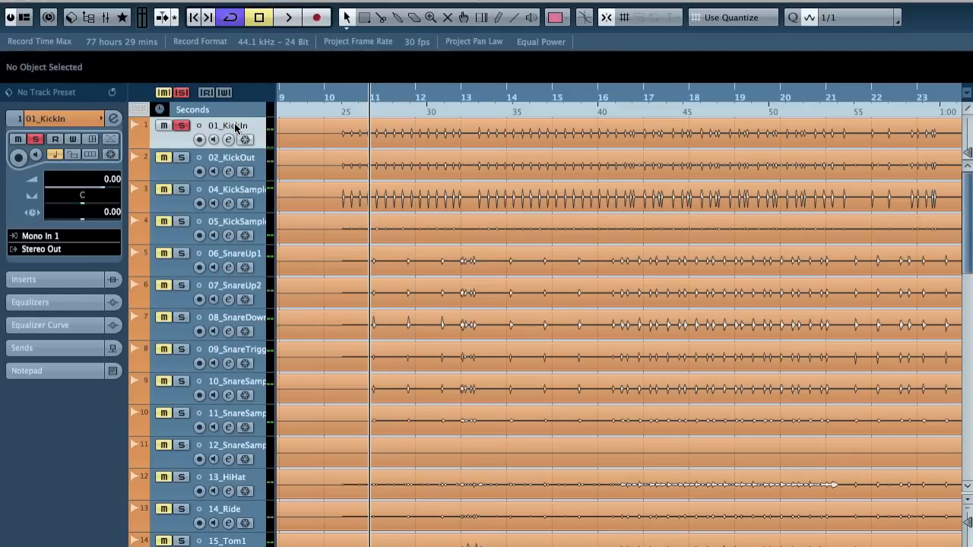
{"action": "left_click", "coordinate": [242, 223]}
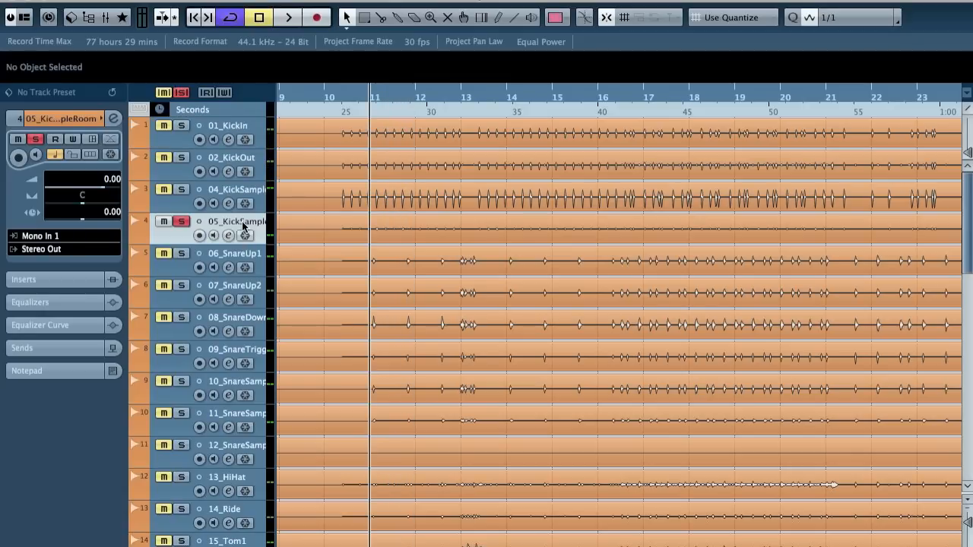
{"action": "scroll", "coordinate": [317, 223], "scroll_direction": "left", "scroll_amount": 5}
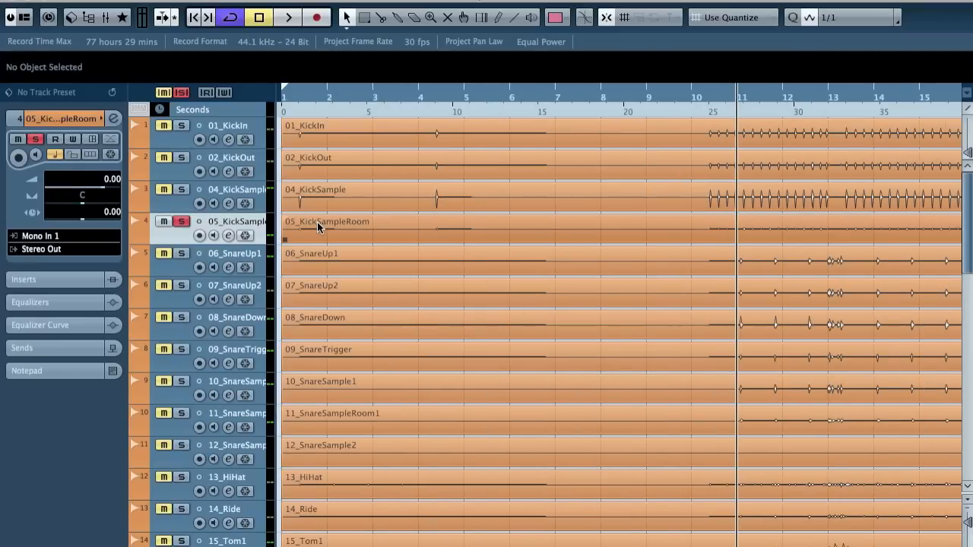
{"action": "key", "text": "space"}
{"action": "key", "text": "space"}
Audition the live snare tracks one at a time in solo: 06_SnareUp1, 07_SnareUp2 and 08_SnareDown
{"action": "left_click", "coordinate": [224, 256]}
{"action": "key", "text": "space"}
{"action": "key", "text": "space"}
{"action": "left_click", "coordinate": [229, 285]}
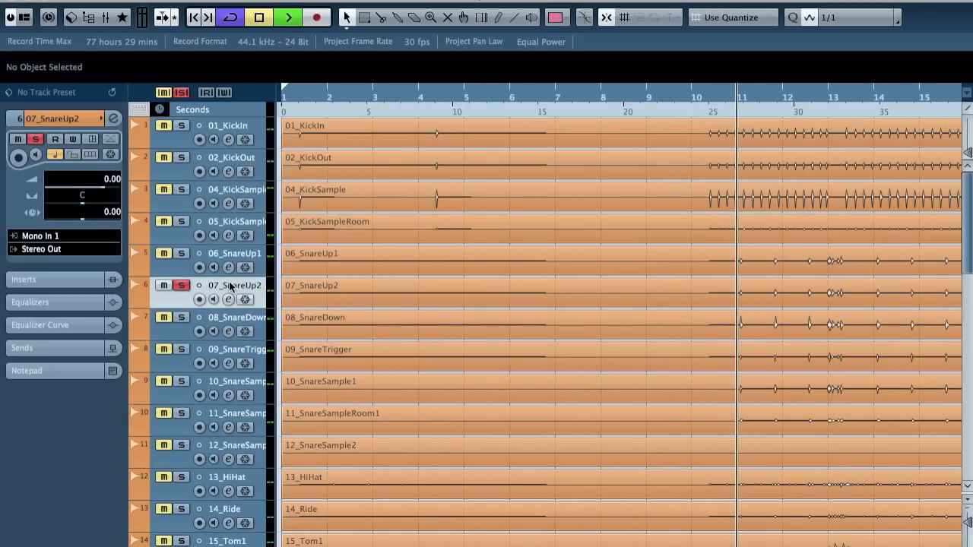
{"action": "key", "text": "space"}
{"action": "left_click", "coordinate": [242, 325]}
{"action": "key", "text": "space"}
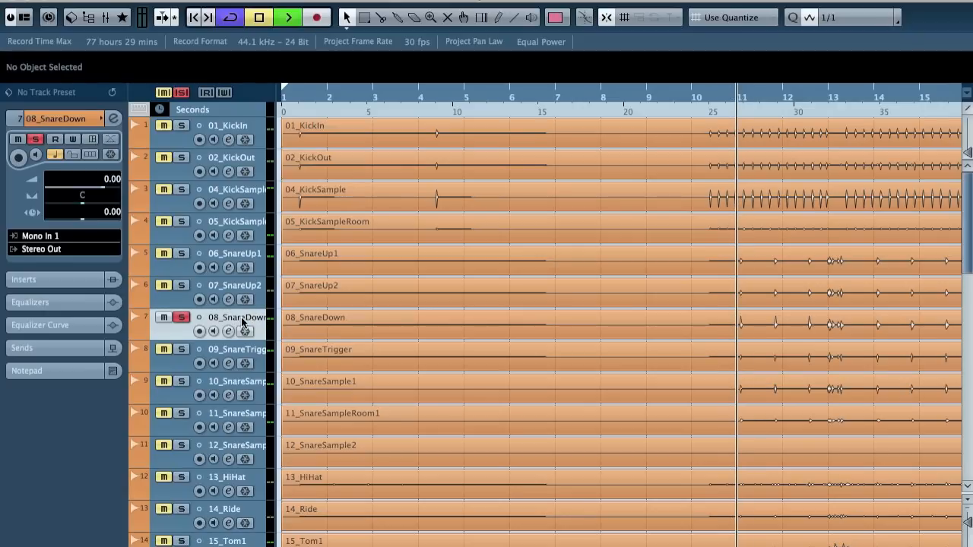
{"action": "key", "text": "space"}
Audition the soloed 09_SnareTrigger track and remove it
{"action": "left_click", "coordinate": [236, 354]}
{"action": "key", "text": "space"}
{"action": "key", "text": "space"}
{"action": "right_click", "coordinate": [236, 351]}
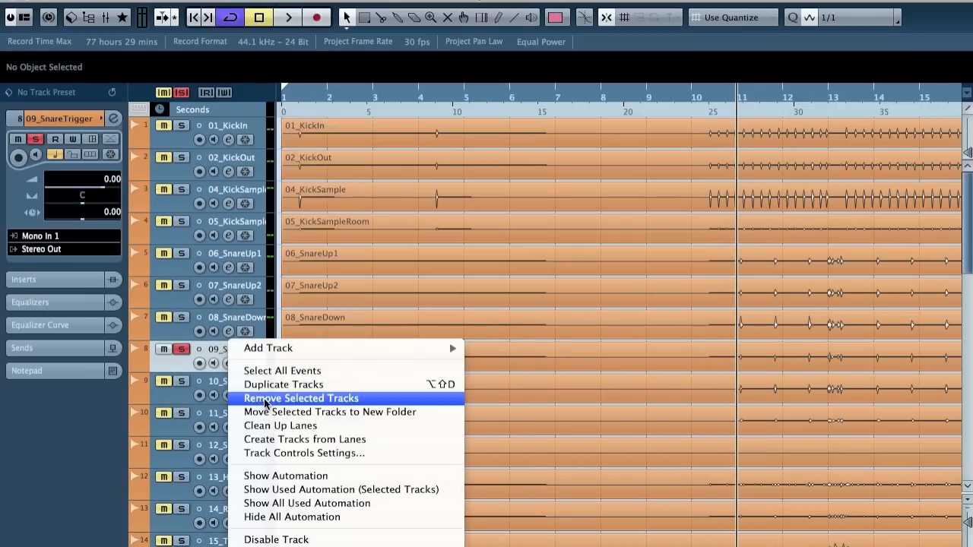
{"action": "left_click", "coordinate": [236, 398]}
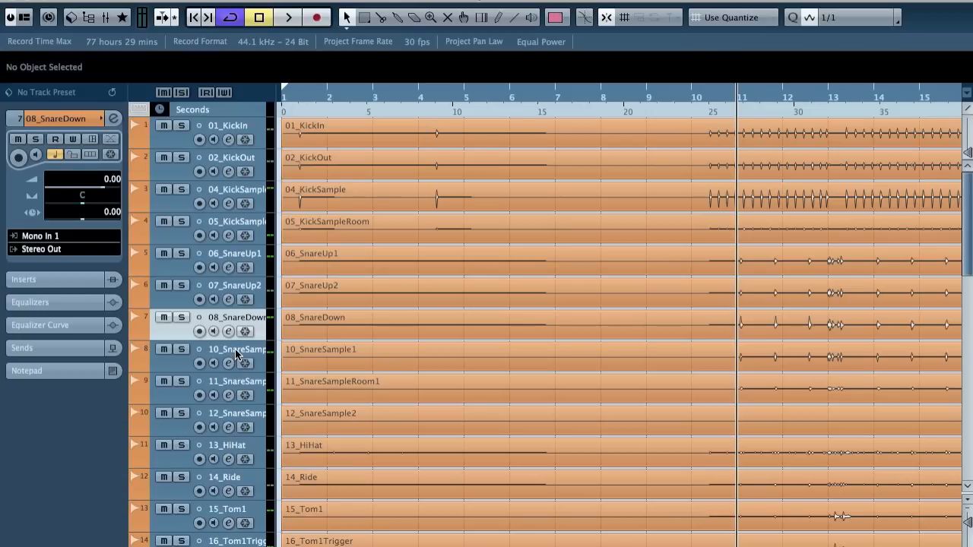
Solo 10_SnareSample1 and audition it, followed by the soloed 11_SnareSampleRoom1 track
{"action": "left_click", "coordinate": [237, 354]}
{"action": "key", "text": "space"}
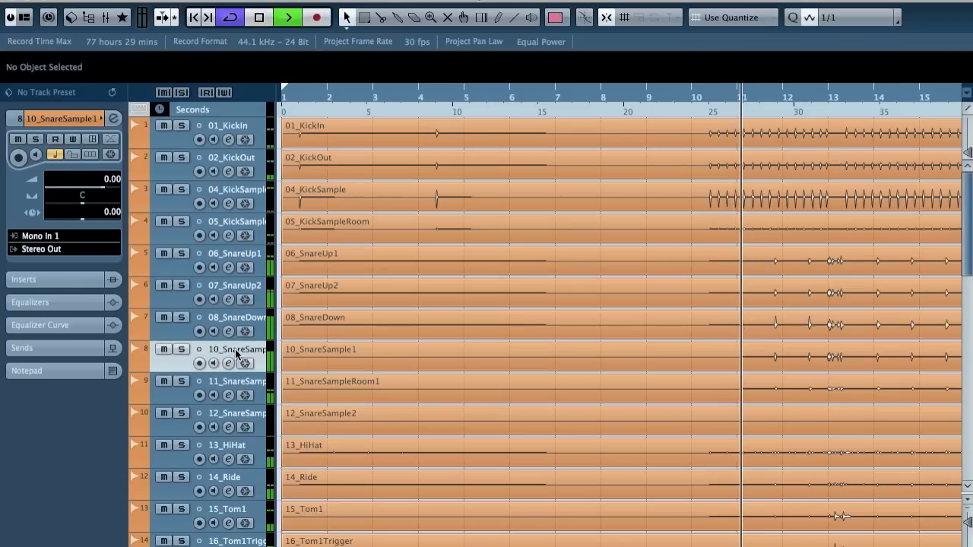
{"action": "key", "text": "space"}
{"action": "key", "text": "s"}
{"action": "key", "text": "space"}
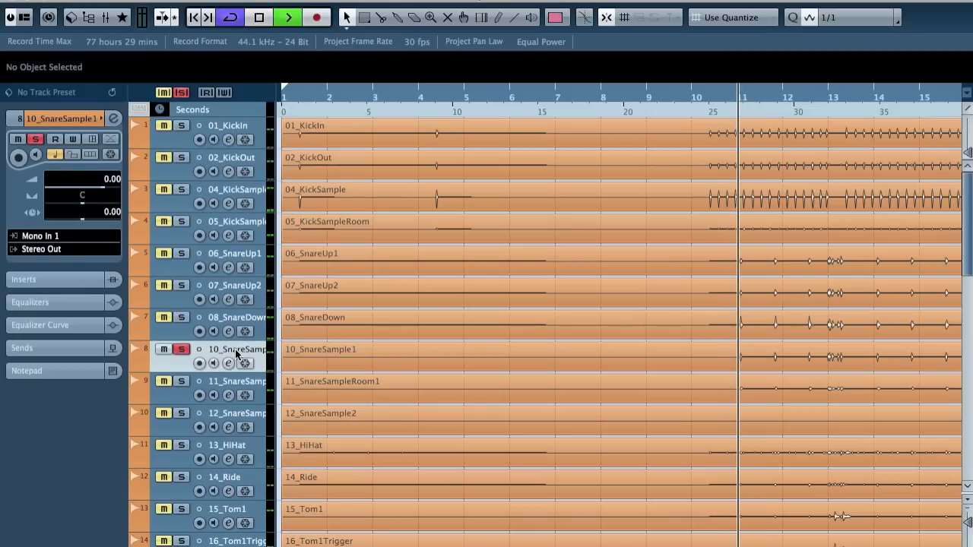
{"action": "key", "text": "space"}
{"action": "left_click", "coordinate": [240, 382]}
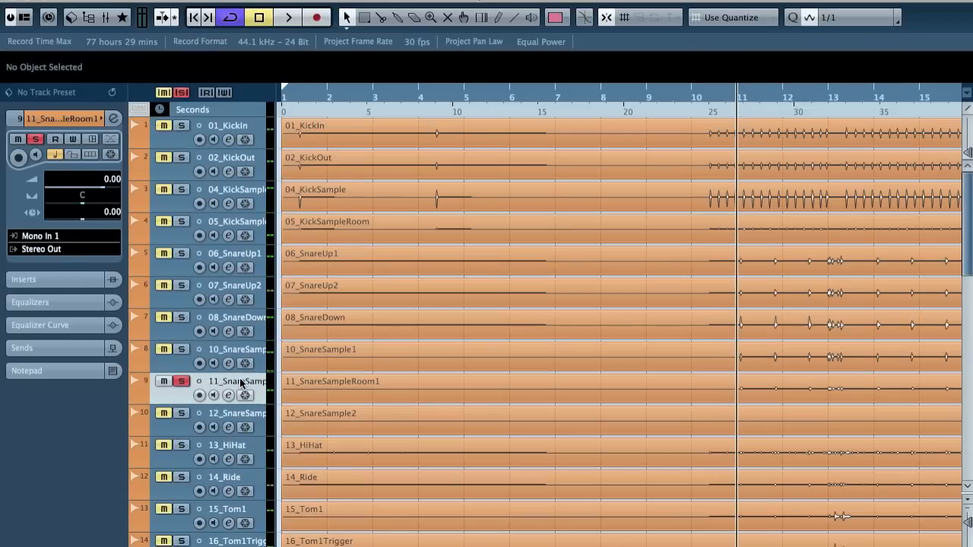
{"action": "key", "text": "space"}
Solo 12_SnareSample2 and audition it around bar 71, near the end of the song
{"action": "left_click", "coordinate": [234, 413]}
{"action": "key", "text": "space"}
{"action": "key", "text": "space"}
{"action": "key", "text": "g"}
{"action": "key", "text": "g"}
{"action": "key", "text": "g"}
{"action": "key", "text": "g"}
{"action": "key", "text": "g"}
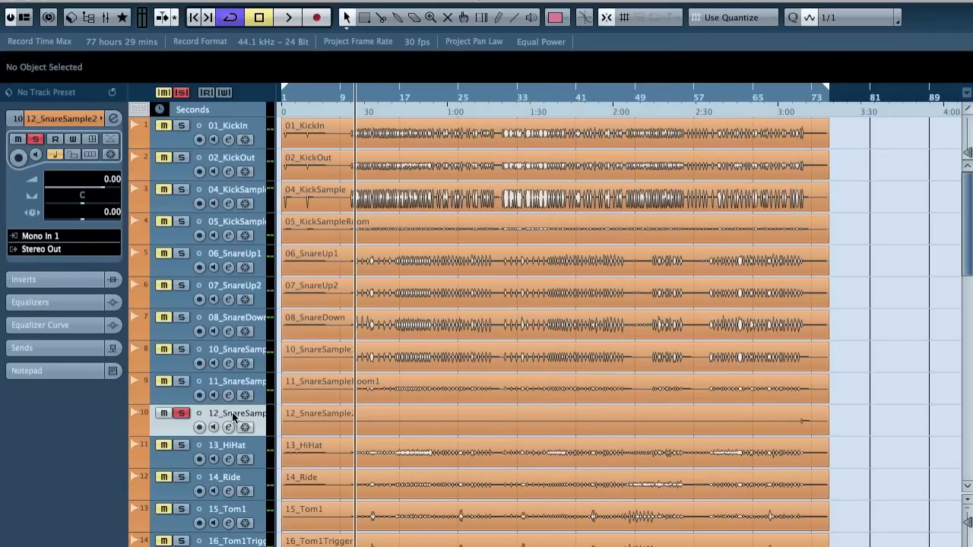
{"action": "left_click_drag", "start_coordinate": [808, 93], "coordinate": [801, 157]}
{"action": "key", "text": "space"}
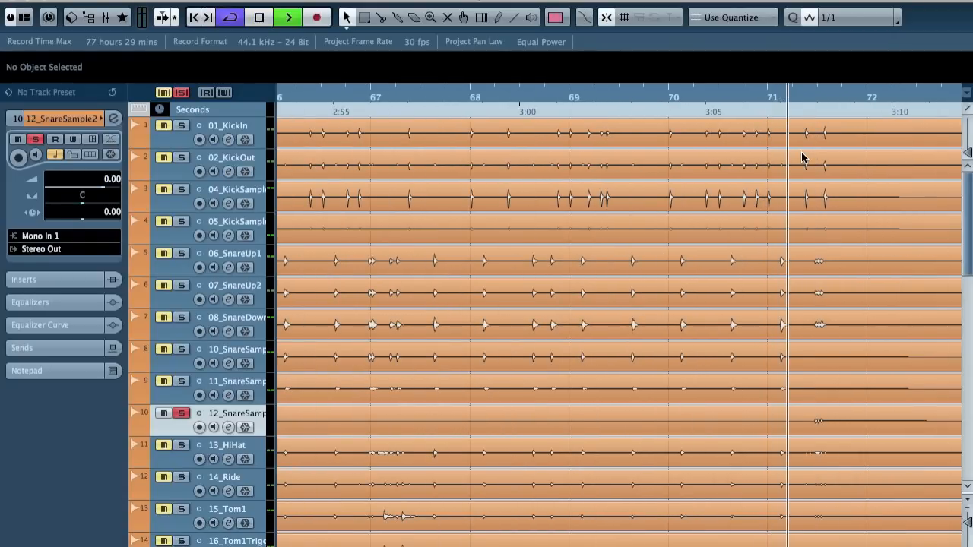
{"action": "key", "text": "space"}
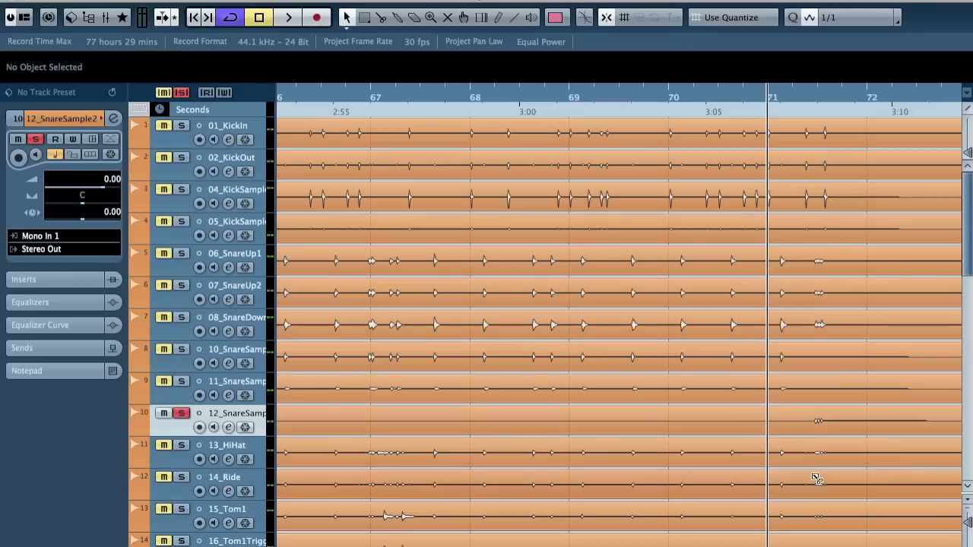
Split the snare sample clips at 71.2.3 on a 1/8 grid and delete the tails of 11_SnareSampleRoom1 and 10_SnareSample1
{"action": "left_click", "coordinate": [849, 22]}
{"action": "left_click", "coordinate": [849, 40]}
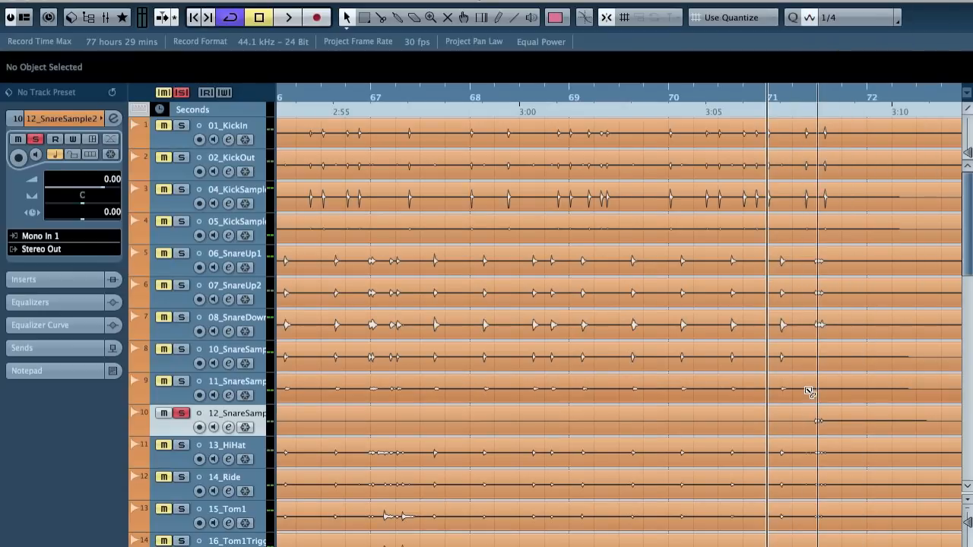
{"action": "left_click", "coordinate": [849, 18]}
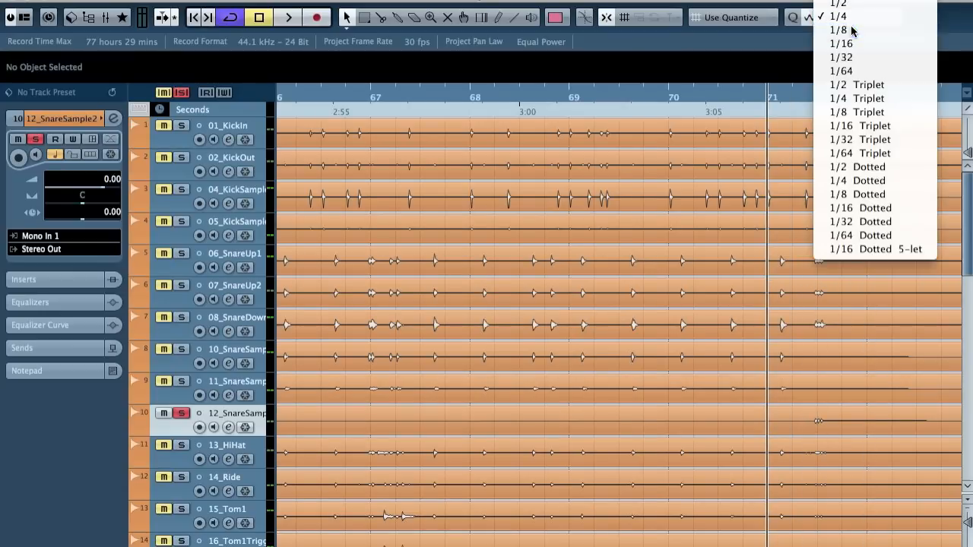
{"action": "left_click", "coordinate": [852, 31]}
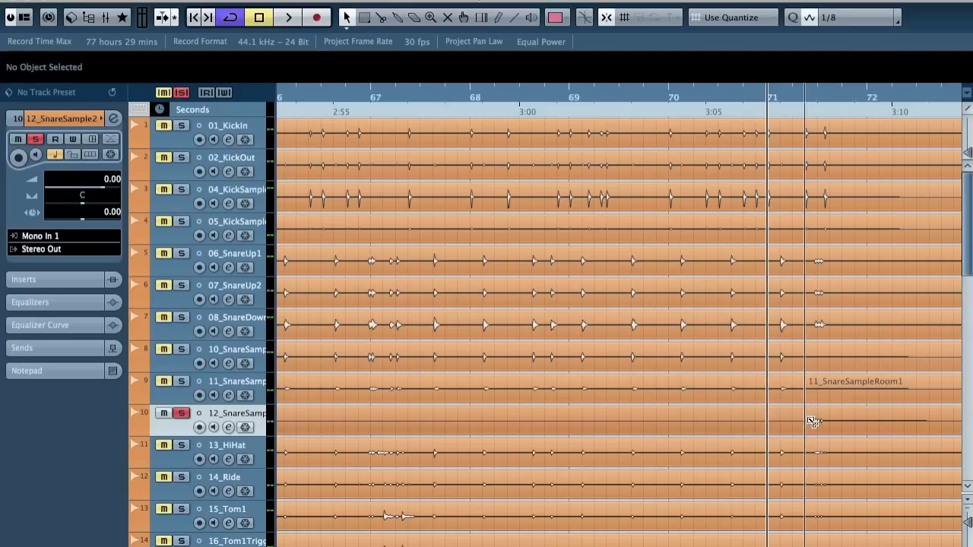
{"action": "left_click", "coordinate": [842, 390]}
{"action": "key", "text": "Delete"}
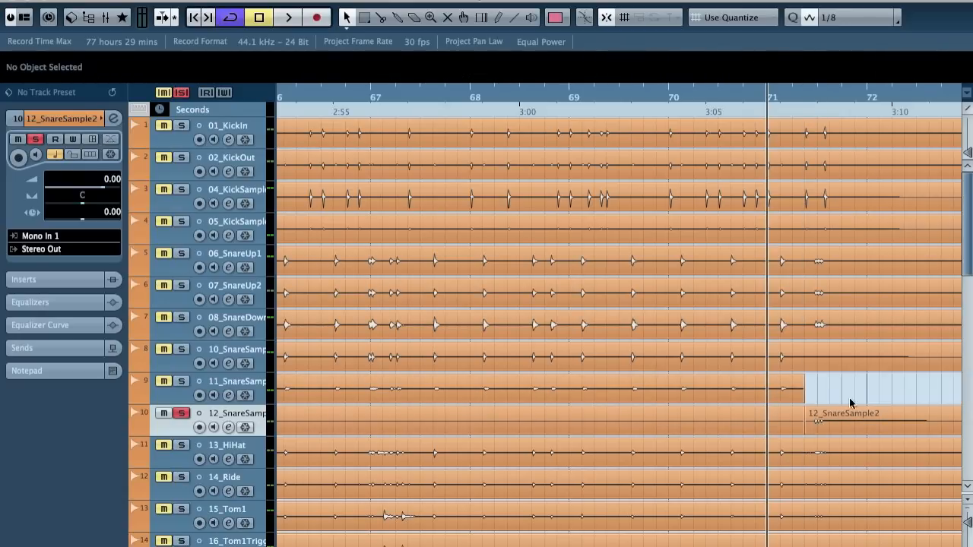
{"action": "left_click", "coordinate": [853, 426]}
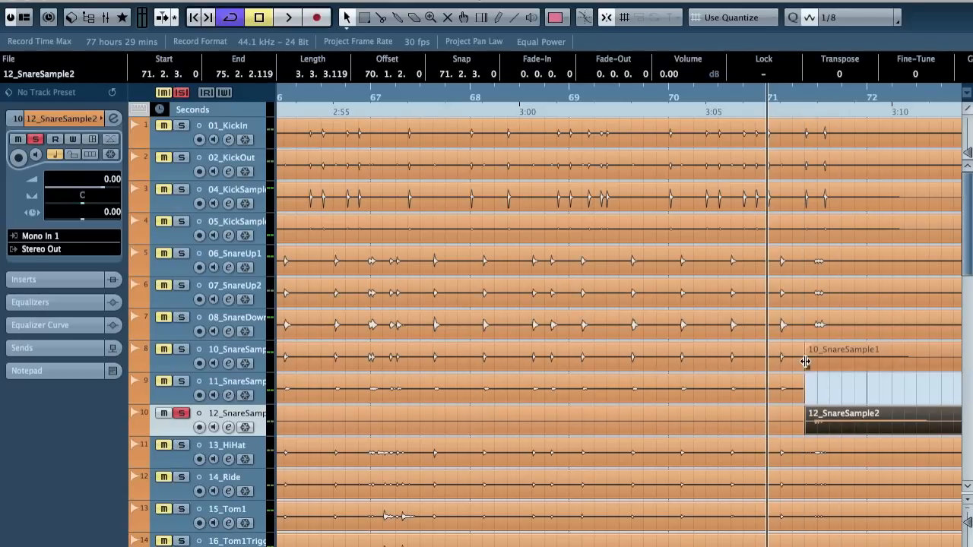
{"action": "left_click", "coordinate": [830, 359]}
{"action": "key", "text": "Delete"}
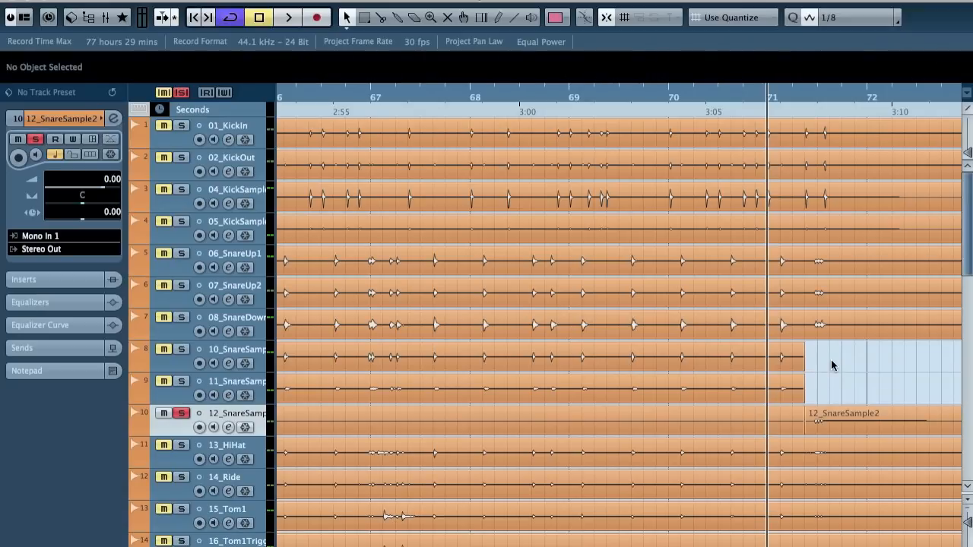
Move the end section of 12_SnareSample2 onto the 10_SnareSample1 track and remove the 12_SnareSample2 track
{"action": "left_click_drag", "start_coordinate": [853, 420], "coordinate": [848, 358]}
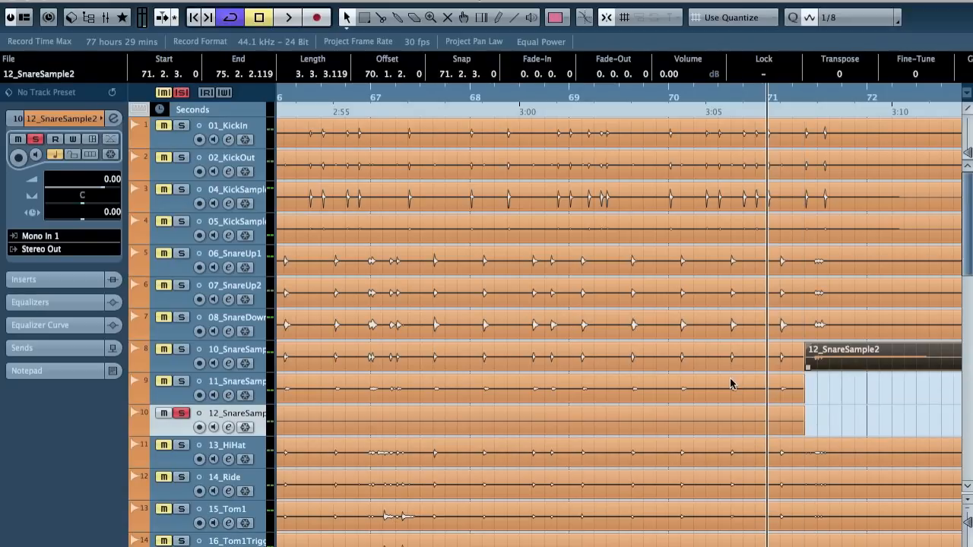
{"action": "right_click", "coordinate": [259, 420]}
{"action": "left_click", "coordinate": [333, 464]}
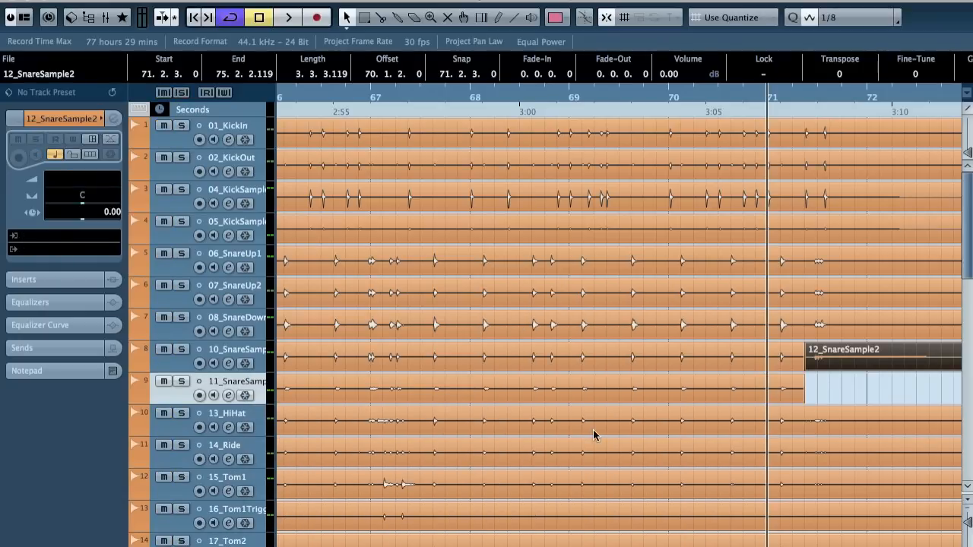
Audition the 13_HiHat and 14_Ride tracks one at a time in solo from just before bar 12
{"action": "left_click", "coordinate": [825, 393]}
{"action": "key", "text": "g"}
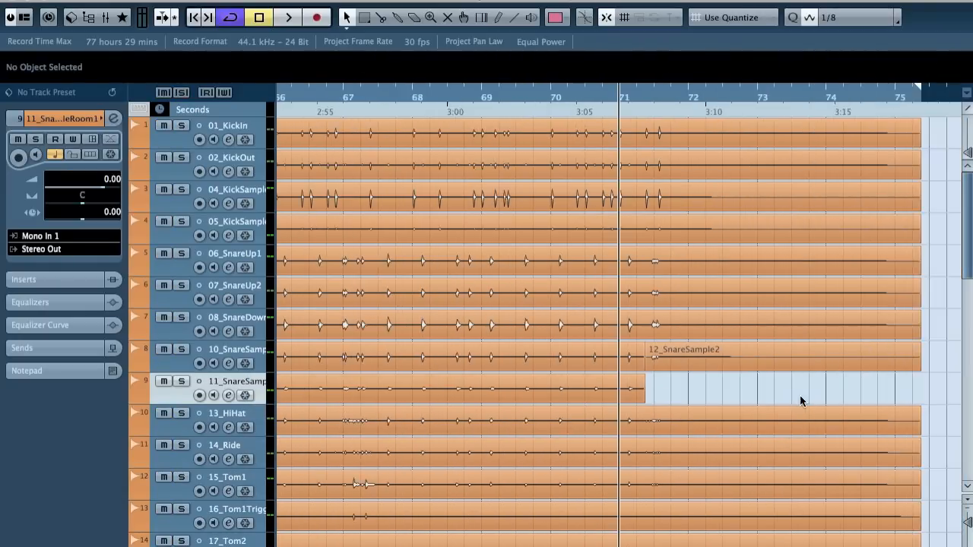
{"action": "key", "text": "g"}
{"action": "scroll", "coordinate": [734, 384], "scroll_direction": "left", "scroll_amount": 20}
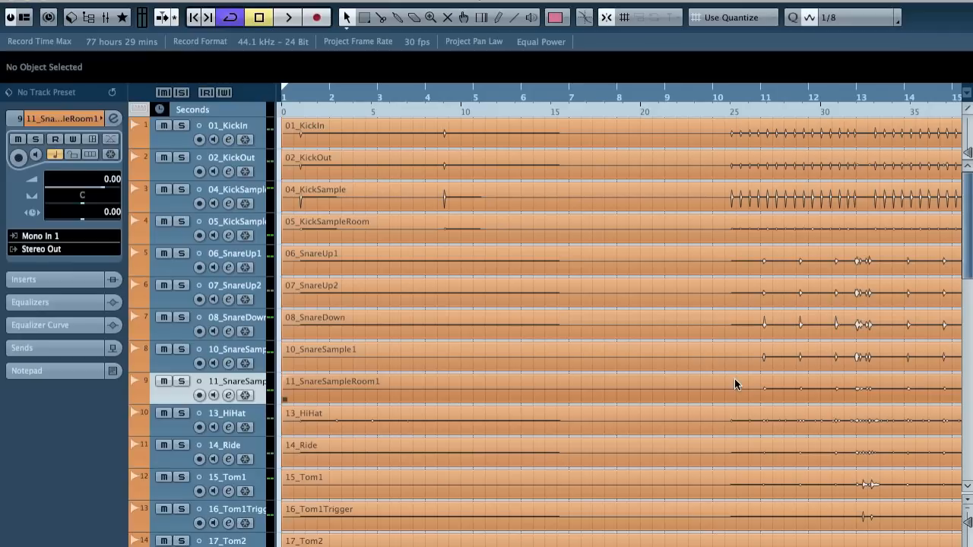
{"action": "left_click", "coordinate": [802, 98]}
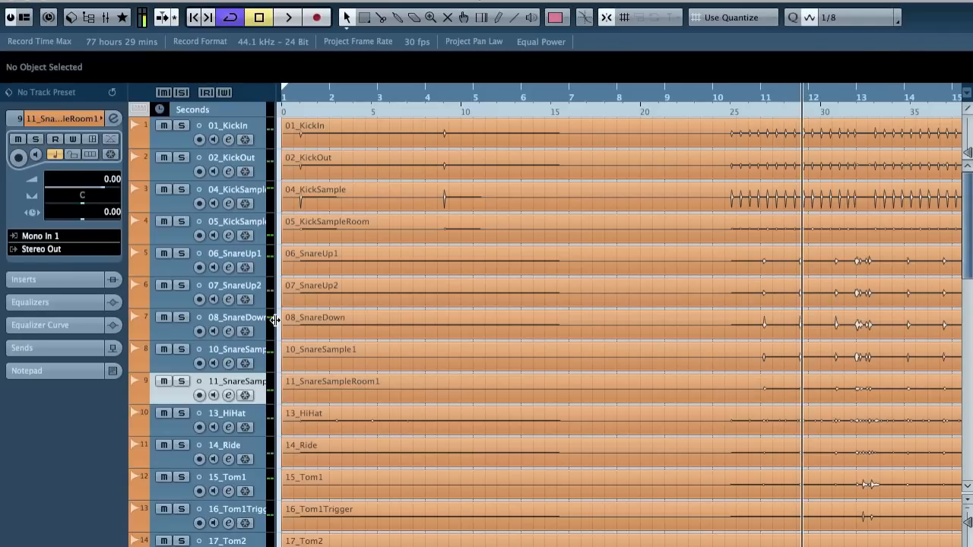
{"action": "left_click", "coordinate": [238, 412]}
{"action": "key", "text": "s"}
{"action": "key", "text": "space"}
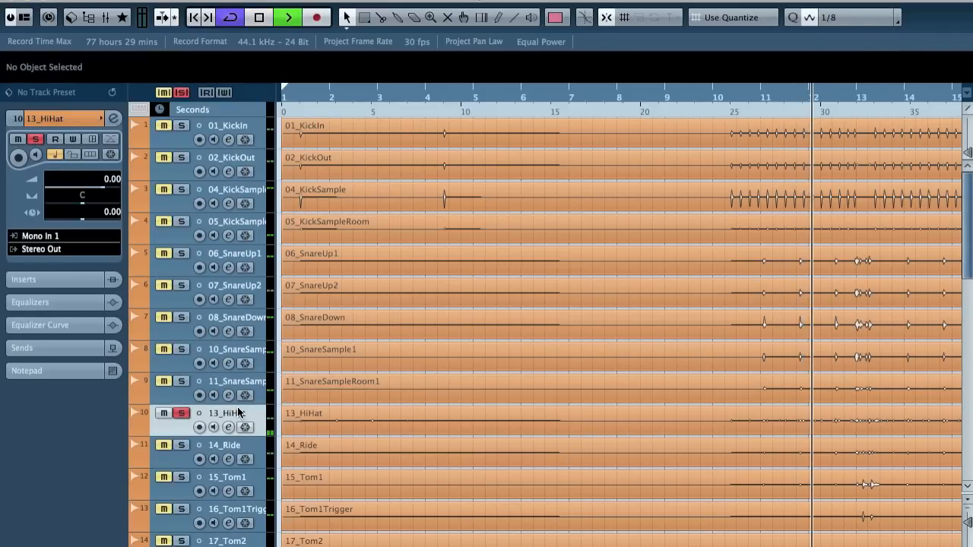
{"action": "left_click", "coordinate": [238, 444]}
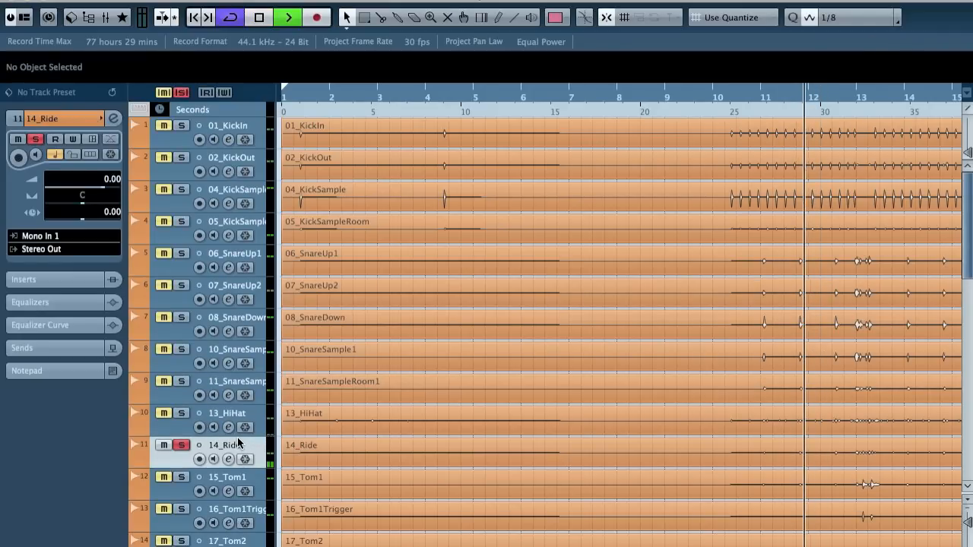
{"action": "key", "text": "space"}
Solo 15_Tom1 and audition it from just before the tom fill at bar 13
{"action": "left_click", "coordinate": [238, 480]}
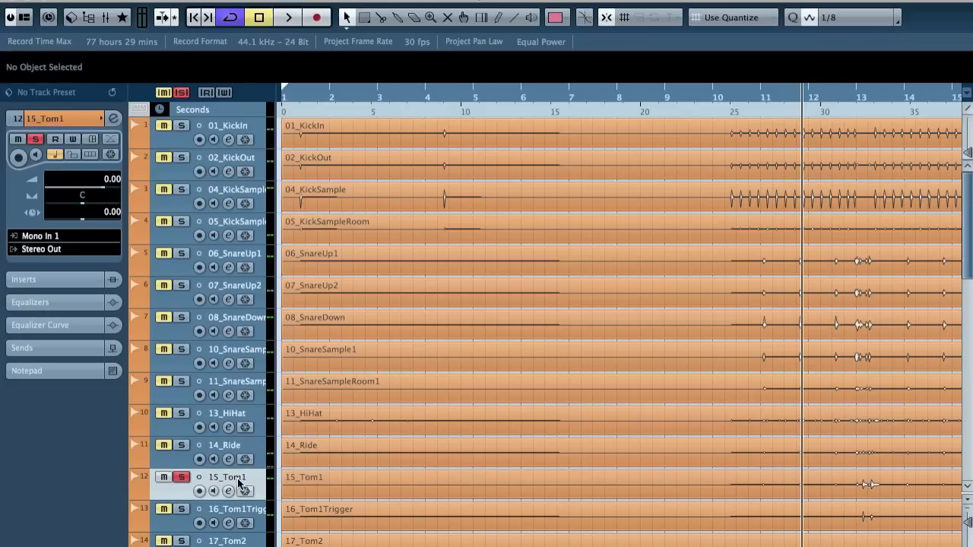
{"action": "left_click", "coordinate": [846, 96]}
{"action": "key", "text": "space"}
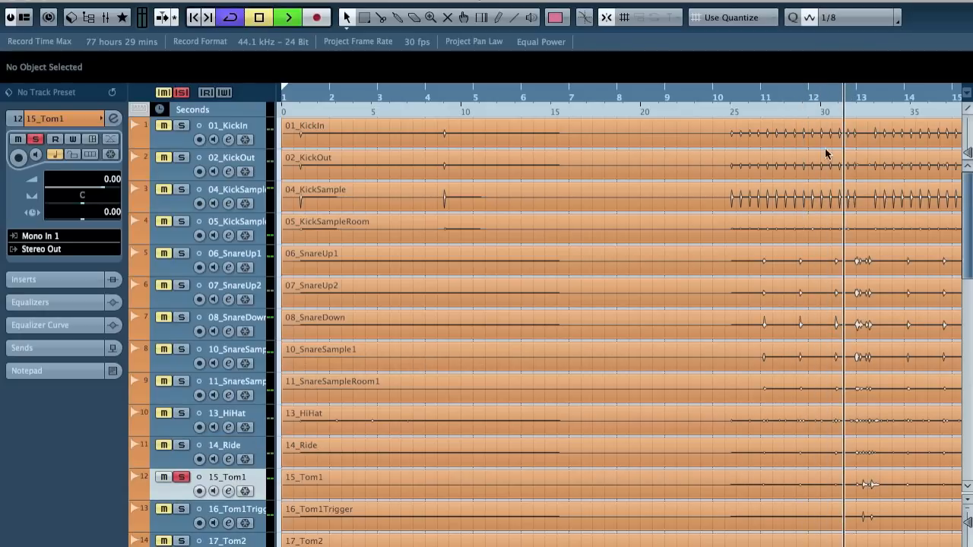
{"action": "scroll", "coordinate": [816, 263], "scroll_direction": "down", "scroll_amount": 3}
{"action": "key", "text": "space"}
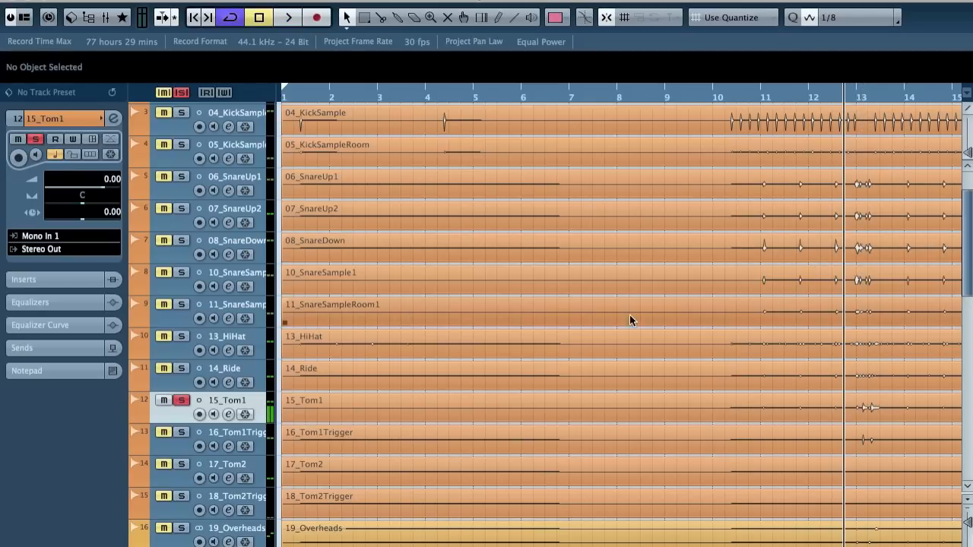
Set the quantize grid to 1/16 and split 15_Tom1 and 16_Tom1Trigger around the bar 13 fill, at 13.1.2 and 13.3.1
{"action": "key", "text": "h"}
{"action": "key", "text": "h"}
{"action": "key", "text": "h"}
{"action": "key", "text": "h"}
{"action": "key", "text": "h"}
{"action": "key", "text": "h"}
{"action": "key", "text": "h"}
{"action": "key", "text": "g"}
{"action": "key", "text": "g"}
{"action": "key", "text": "g"}
{"action": "key", "text": "g"}
{"action": "key", "text": "h"}
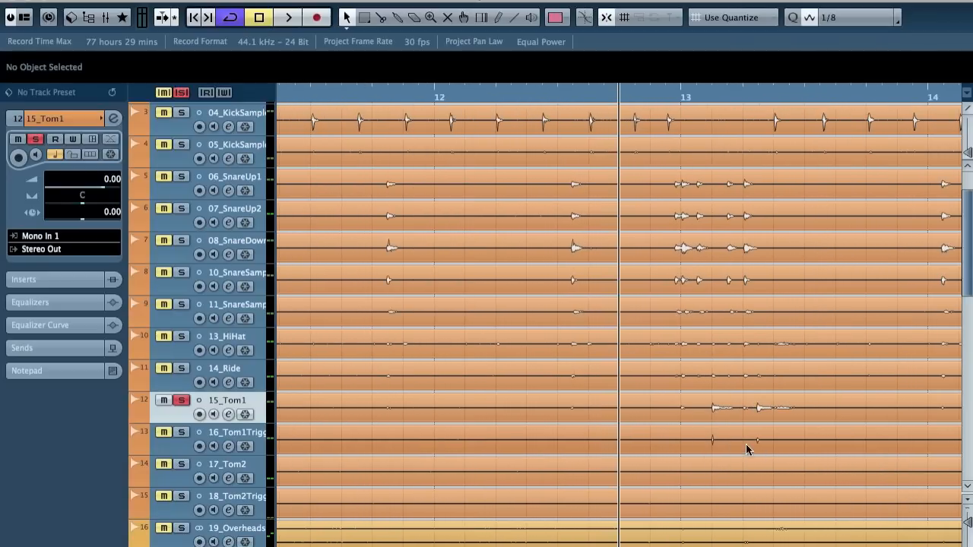
{"action": "left_click", "coordinate": [857, 17]}
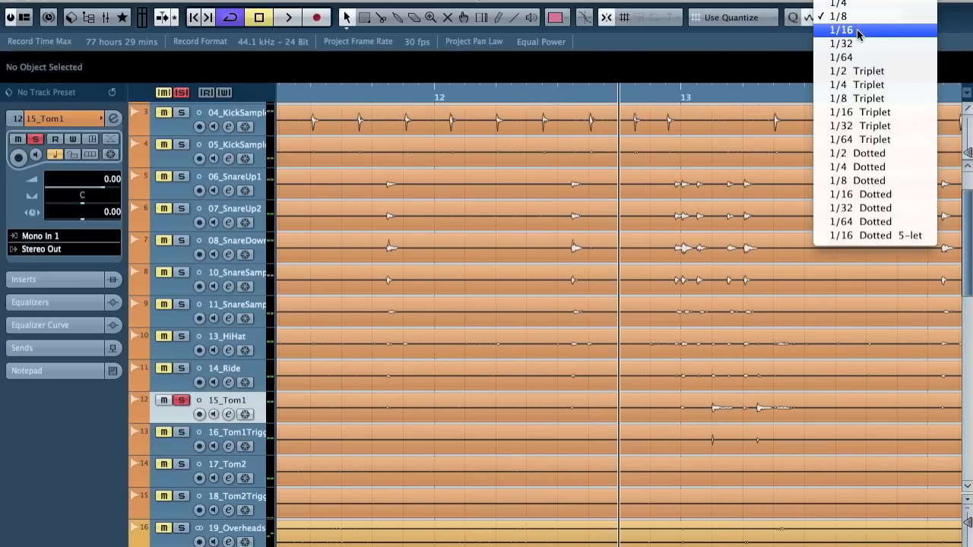
{"action": "left_click", "coordinate": [858, 30]}
{"action": "key", "text": "h"}
{"action": "left_click", "coordinate": [717, 418], "text": "alt"}
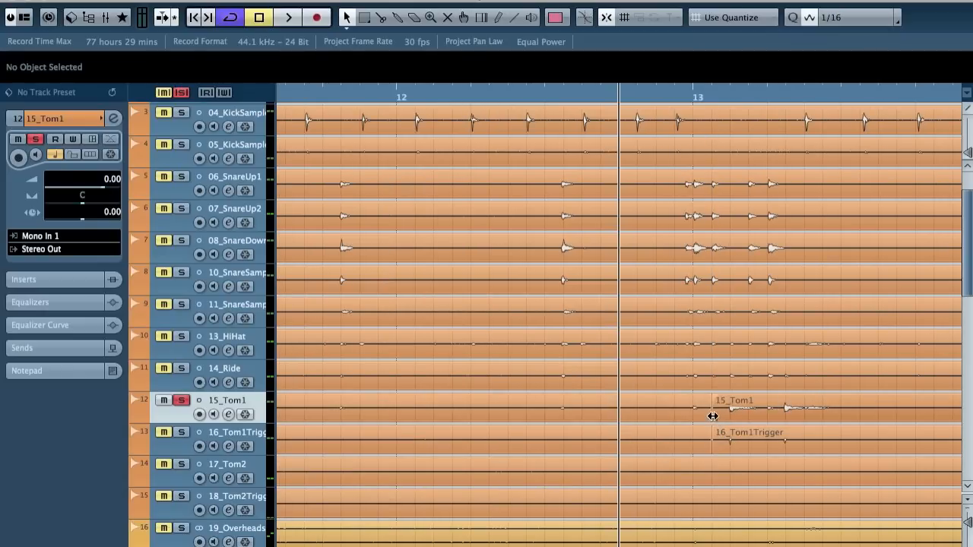
{"action": "left_click", "coordinate": [839, 445], "text": "alt"}
Split 15_Tom1 and 16_Tom1Trigger at the start and end of each remaining tom fill, from bar 25 through bar 67
{"action": "key", "text": "g"}
{"action": "key", "text": "g"}
{"action": "key", "text": "g"}
{"action": "key", "text": "g"}
{"action": "key", "text": "g"}
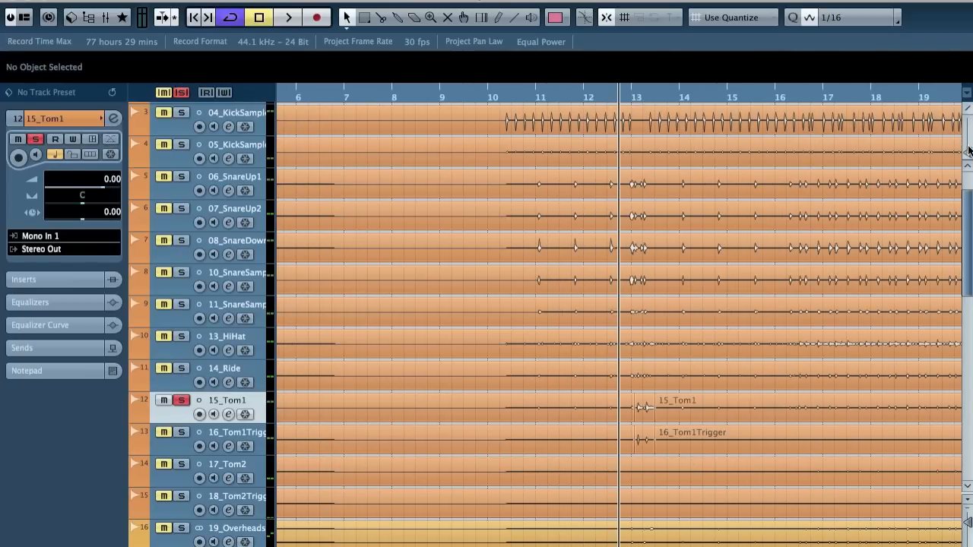
{"action": "scroll", "coordinate": [730, 325], "scroll_direction": "right", "scroll_amount": 5}
{"action": "scroll", "coordinate": [726, 326], "scroll_direction": "right", "scroll_amount": 8}
{"action": "left_click", "coordinate": [421, 447]}
{"action": "left_click", "coordinate": [422, 444], "text": "alt"}
{"action": "left_click", "coordinate": [422, 412], "text": "alt"}
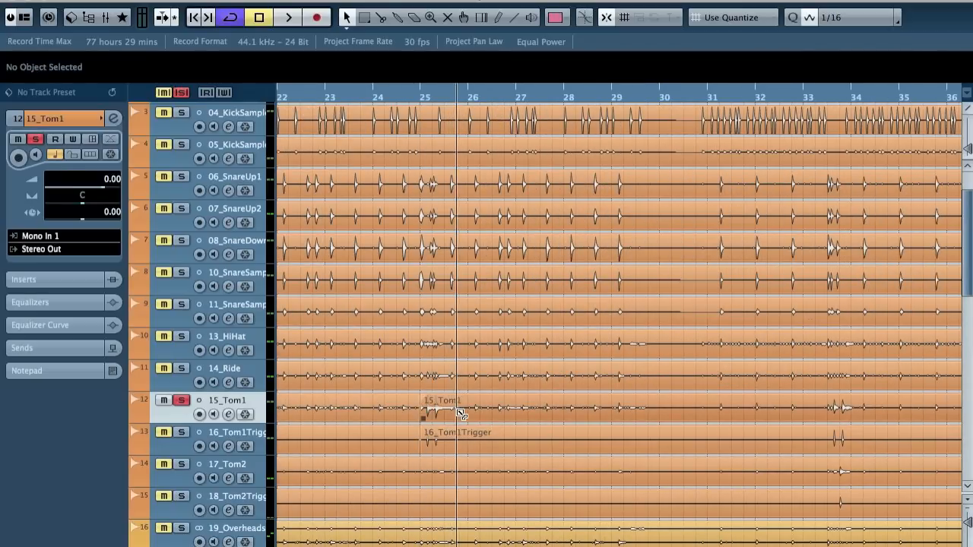
{"action": "left_click", "coordinate": [459, 412], "text": "alt"}
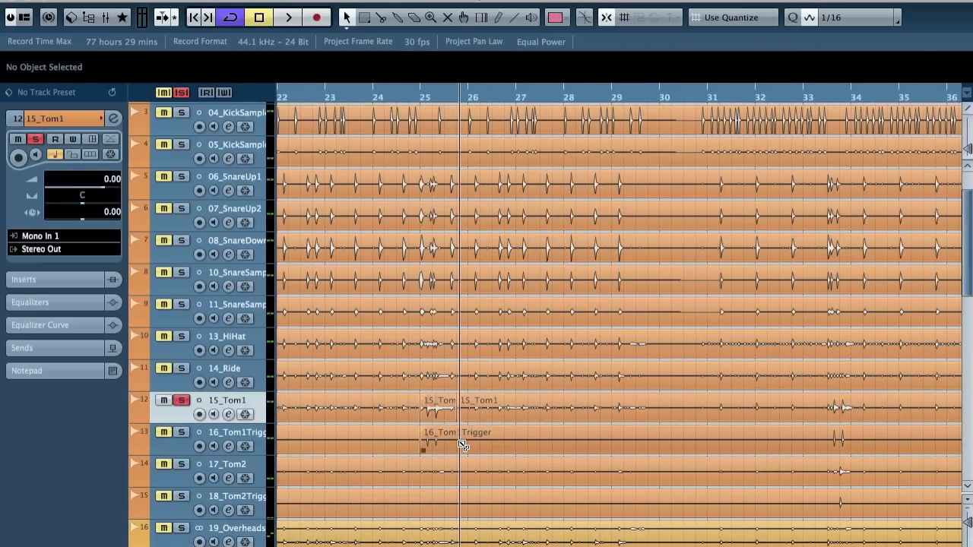
{"action": "left_click", "coordinate": [459, 445], "text": "alt"}
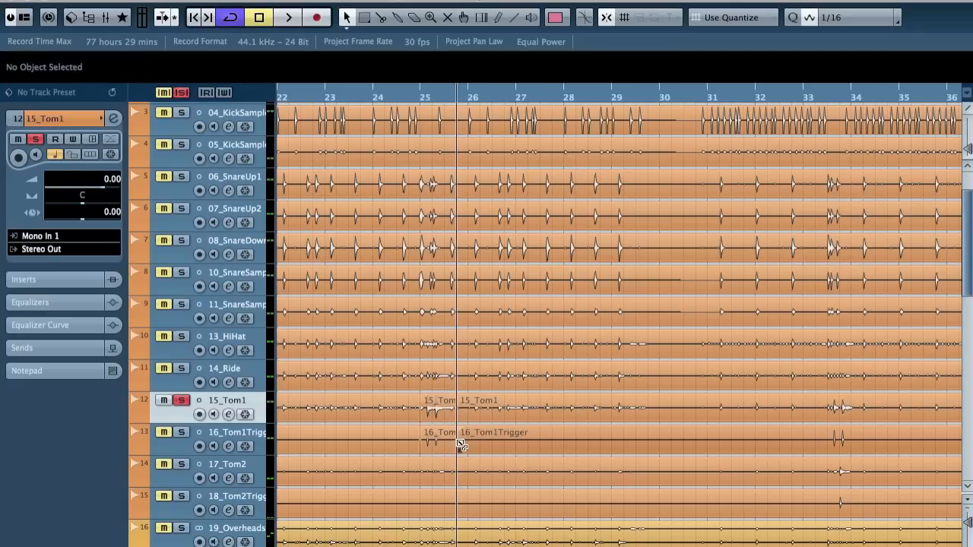
{"action": "left_click", "coordinate": [829, 438], "text": "alt"}
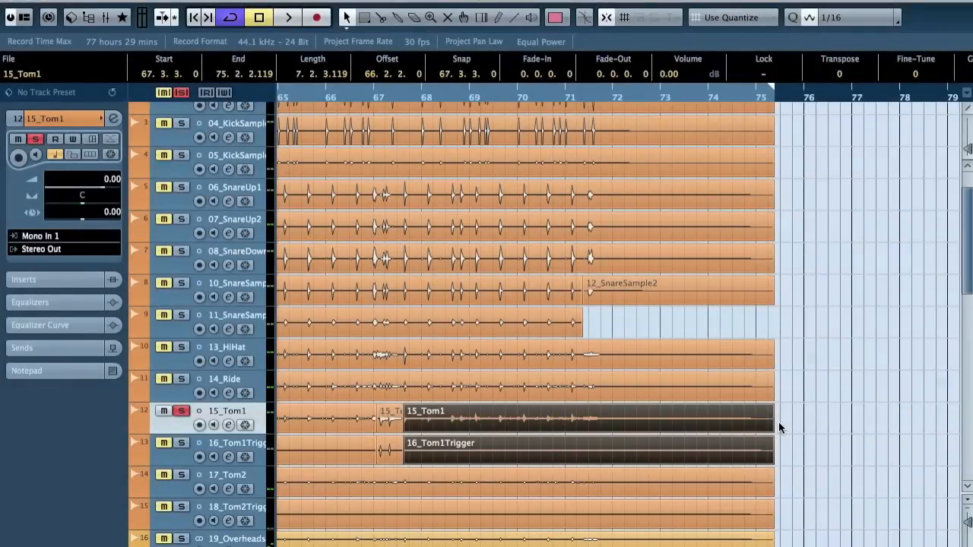
Delete the sections of 15_Tom1 and 16_Tom1Trigger after 67.3.3 and before the first fill at bar 13
{"action": "key", "text": "Delete"}
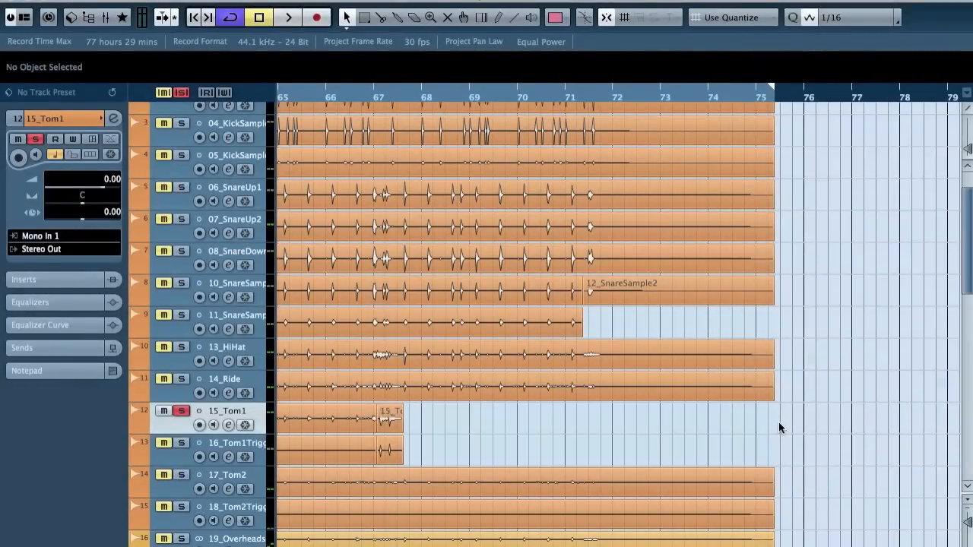
{"action": "scroll", "coordinate": [536, 424], "scroll_direction": "left", "scroll_amount": 20}
{"action": "left_click", "coordinate": [524, 423]}
{"action": "left_click", "coordinate": [524, 452], "text": "shift"}
{"action": "key", "text": "Delete"}
Delete the sections of 15_Tom1 and 16_Tom1Trigger between the fills at bars 13 and 25
{"action": "scroll", "coordinate": [524, 454], "scroll_direction": "right", "scroll_amount": 2}
{"action": "scroll", "coordinate": [525, 455], "scroll_direction": "right", "scroll_amount": 1}
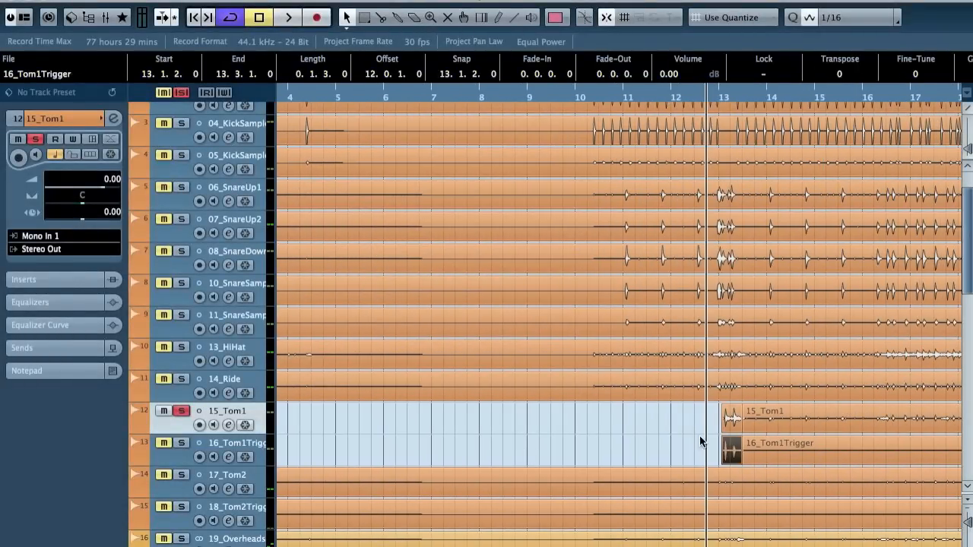
{"action": "left_click", "coordinate": [798, 424]}
{"action": "left_click", "coordinate": [796, 456], "text": "shift"}
{"action": "key", "text": "ctrl+d"}
Delete the remaining sections between fills on 15_Tom1, from after the bar 25 fill up to the bar 67 fill
{"action": "scroll", "coordinate": [795, 455], "scroll_direction": "right", "scroll_amount": 10}
{"action": "left_click", "coordinate": [685, 420]}
{"action": "key", "text": "Delete"}
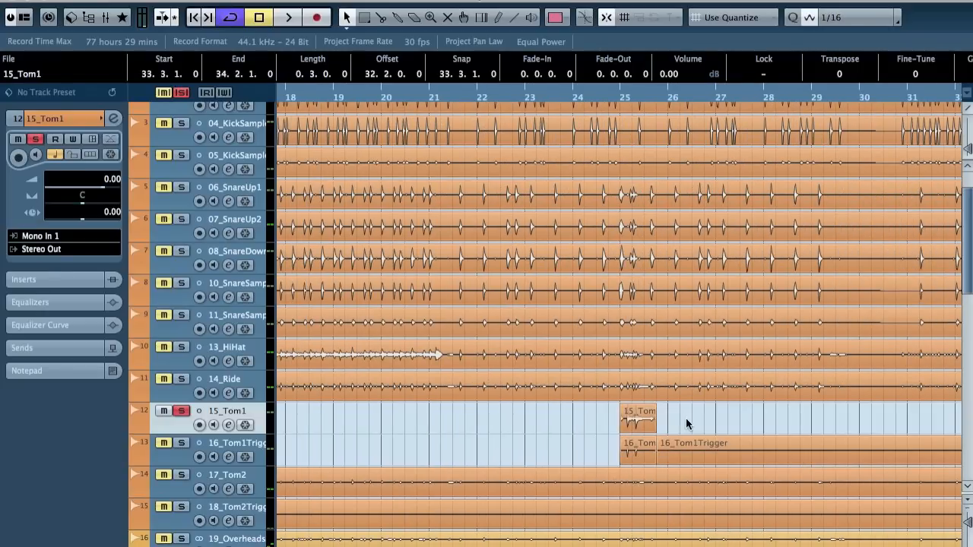
{"action": "key", "text": "Right"}
{"action": "key", "text": "Right"}
{"action": "key", "text": "Right"}
{"action": "key", "text": "Right"}
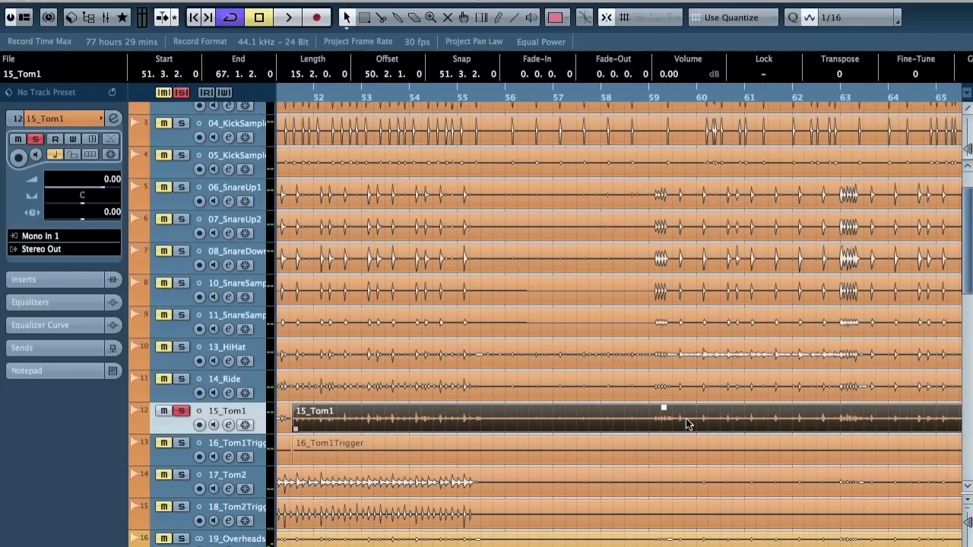
{"action": "scroll", "coordinate": [686, 419], "scroll_direction": "left", "scroll_amount": 3}
{"action": "key", "text": "Delete"}
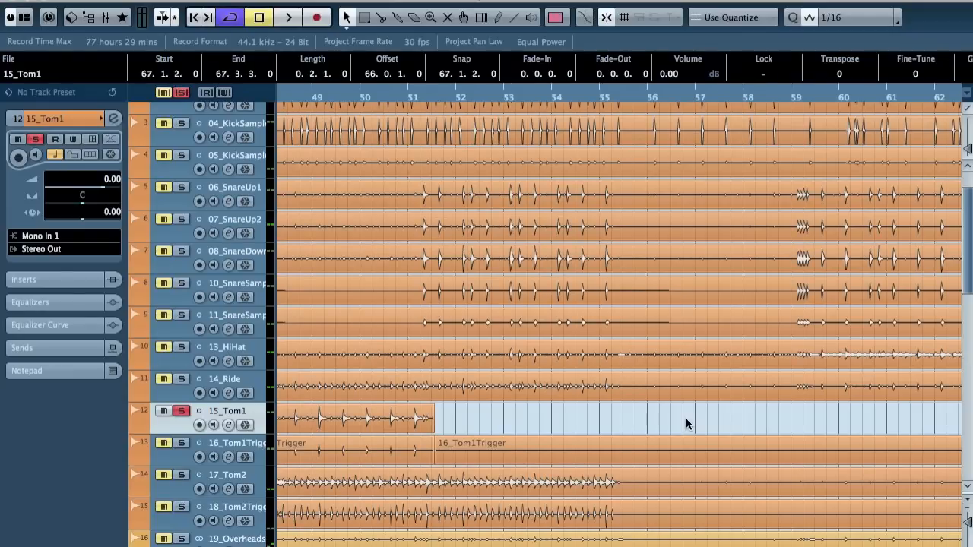
Delete the remaining sections between fills on 16_Tom1Trigger, from after the bar 25 fill up to the bar 67 fill
{"action": "scroll", "coordinate": [644, 457], "scroll_direction": "left", "scroll_amount": 20}
{"action": "scroll", "coordinate": [642, 453], "scroll_direction": "up", "scroll_amount": 2}
{"action": "key", "text": "g"}
{"action": "key", "text": "g"}
{"action": "key", "text": "g"}
{"action": "key", "text": "g"}
{"action": "key", "text": "g"}
{"action": "left_click", "coordinate": [758, 497]}
{"action": "key", "text": "Delete"}
{"action": "key", "text": "Delete"}
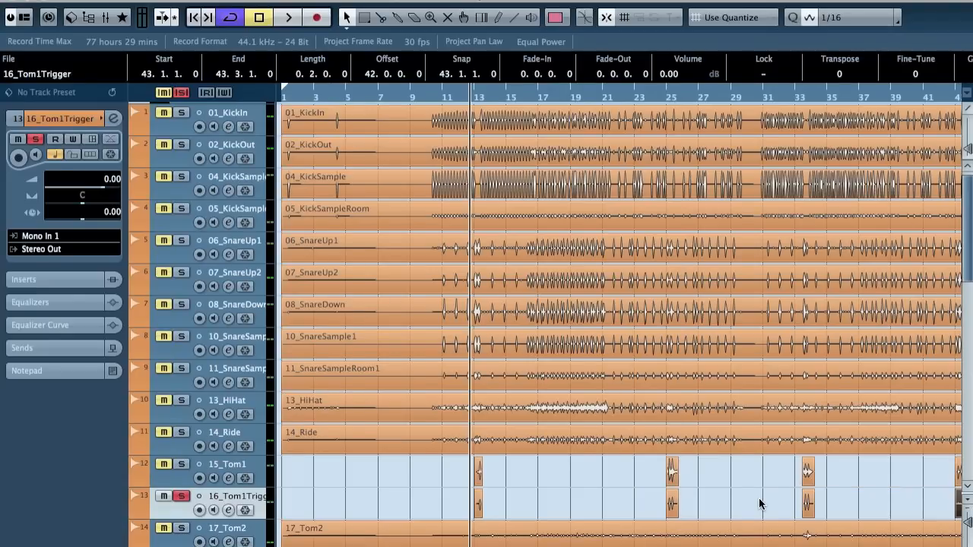
{"action": "key", "text": "Delete"}
{"action": "key", "text": "Delete"}
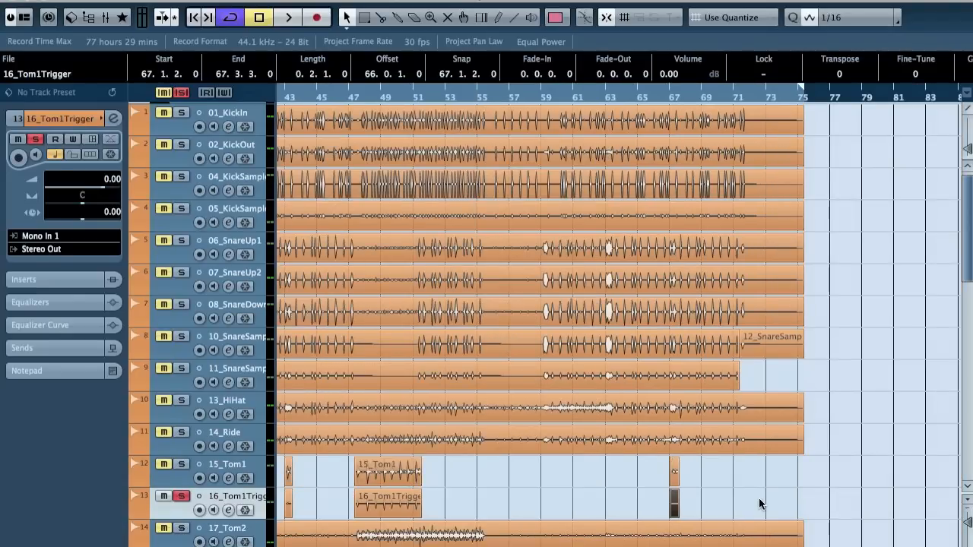
{"action": "key", "text": "space"}
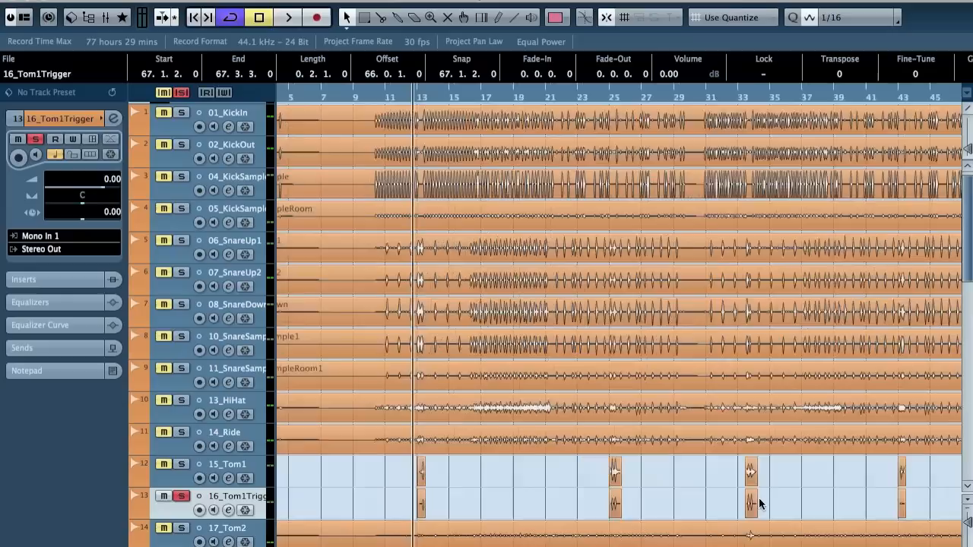
Remove the 16_Tom1Trigger track from the project
{"action": "right_click", "coordinate": [257, 507]}
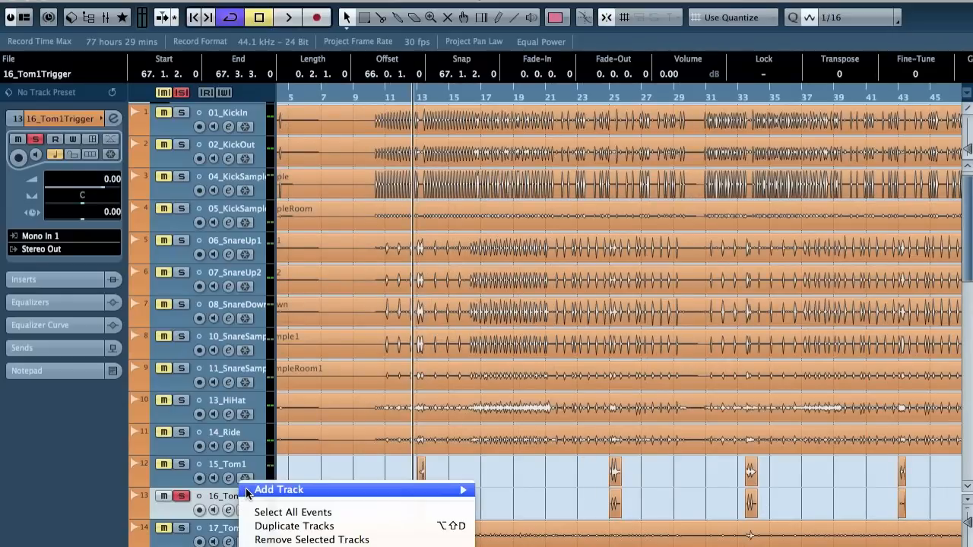
{"action": "left_click", "coordinate": [300, 540]}
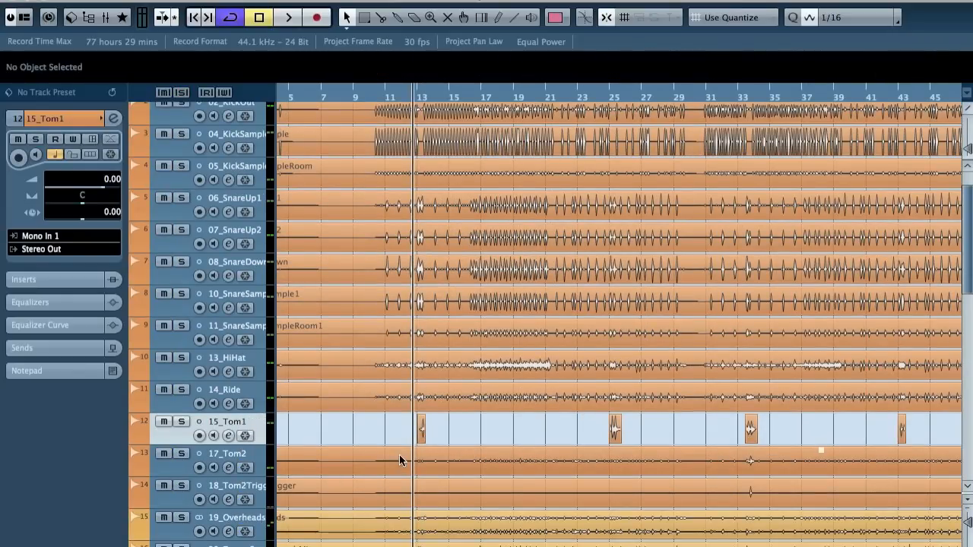
Cut 17_Tom2 and 18_Tom2Trigger down to the fill from 33.3.3 to 34.2.1 and the section from about bar 47 to 55
{"action": "left_click", "coordinate": [729, 471]}
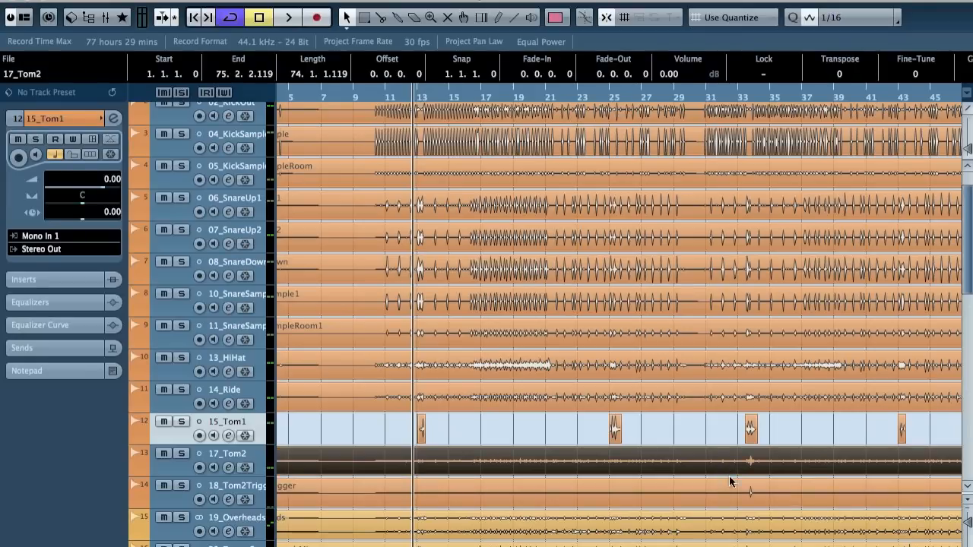
{"action": "left_click", "coordinate": [737, 484], "text": "shift"}
{"action": "key", "text": "space"}
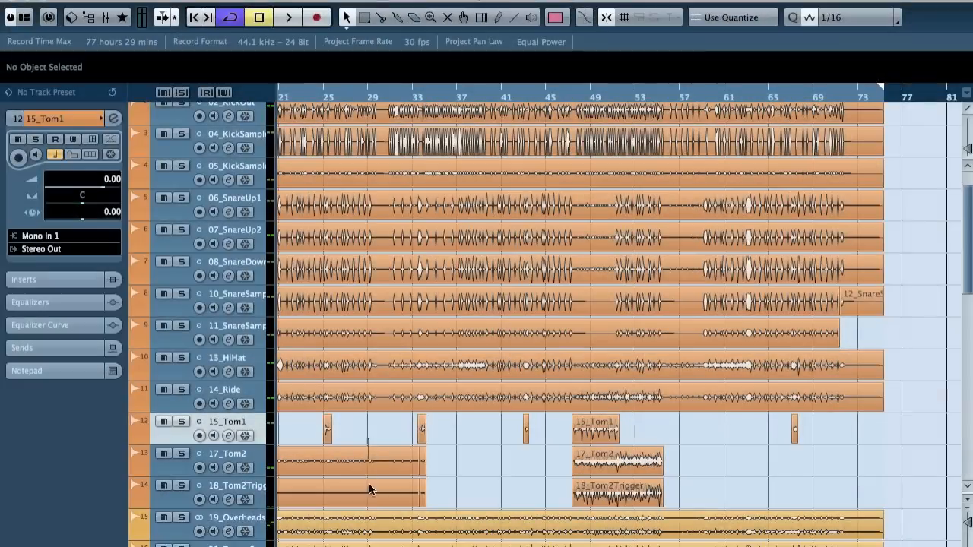
{"action": "left_click", "coordinate": [371, 502]}
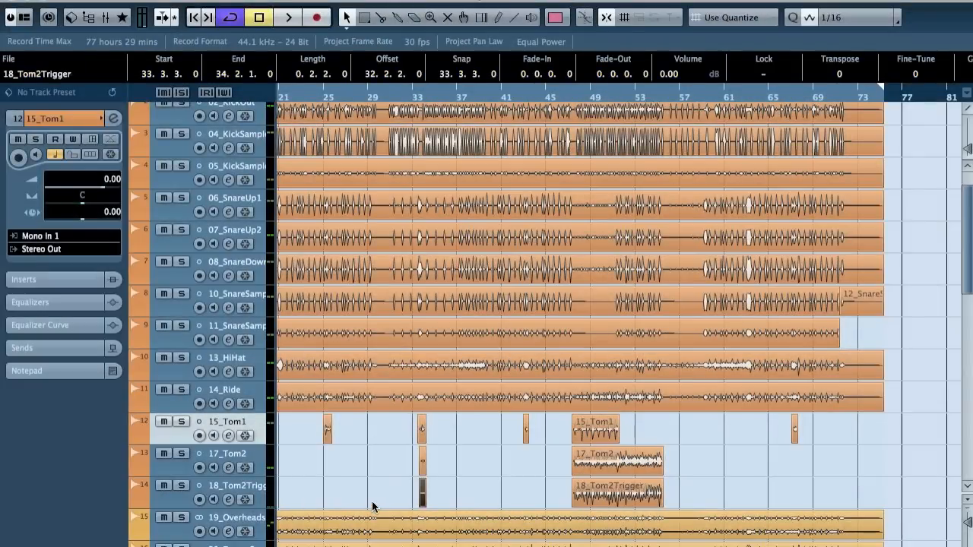
{"action": "left_click", "coordinate": [399, 488]}
Remove the 18_Tom2Trigger track from the project
{"action": "left_click", "coordinate": [251, 490]}
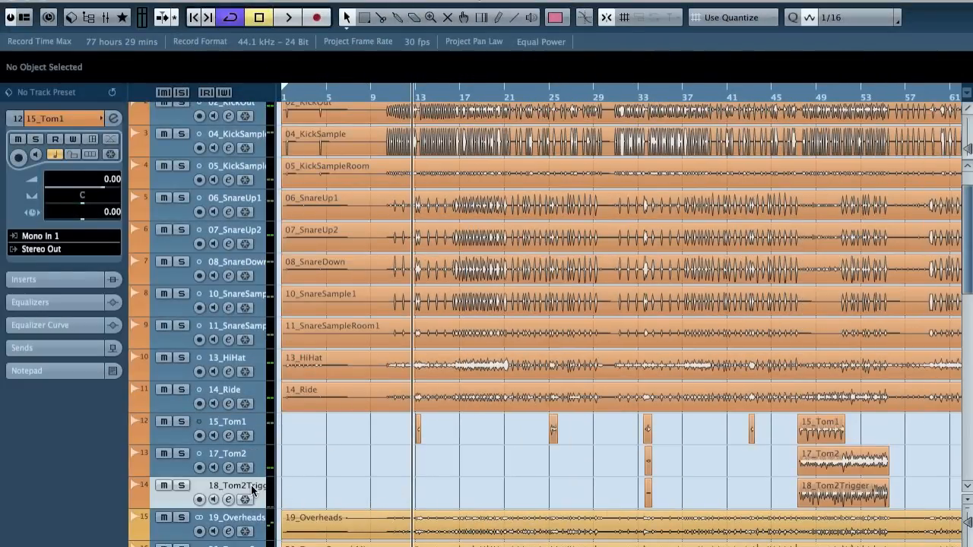
{"action": "right_click", "coordinate": [251, 490]}
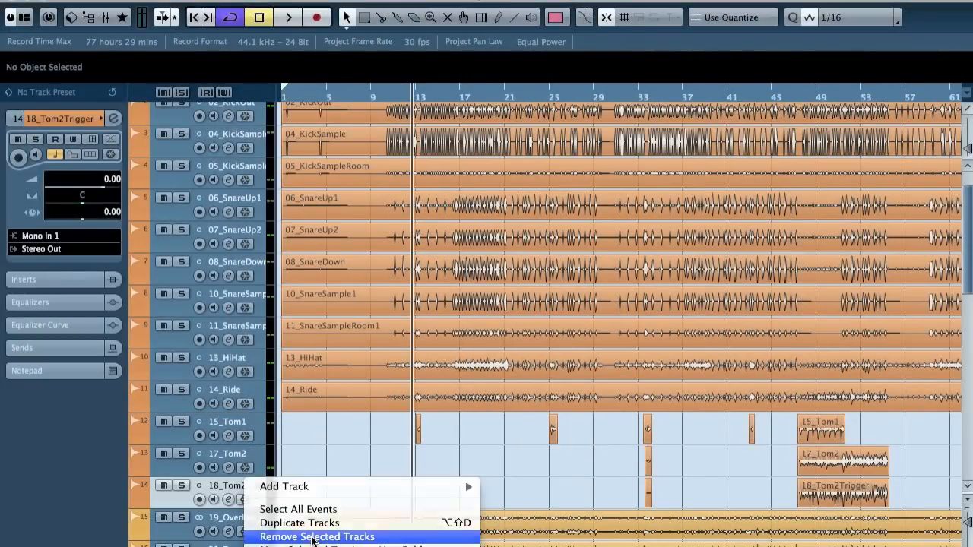
{"action": "left_click", "coordinate": [304, 532]}
Solo 15_Tom1 and play its fill at bar 13 to check how the cut sounds
{"action": "left_click", "coordinate": [222, 427]}
{"action": "key", "text": "s"}
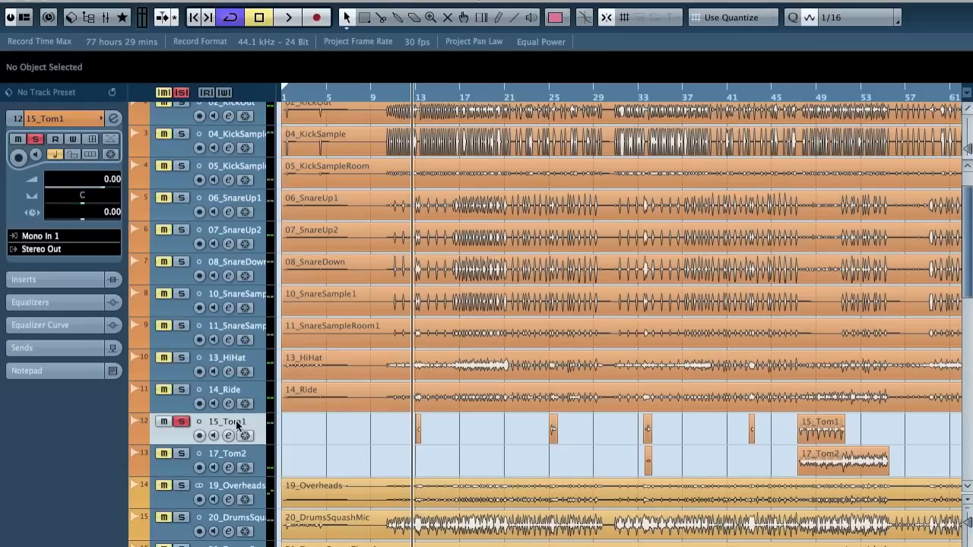
{"action": "key", "text": "h"}
{"action": "key", "text": "h"}
{"action": "key", "text": "h"}
{"action": "key", "text": "h"}
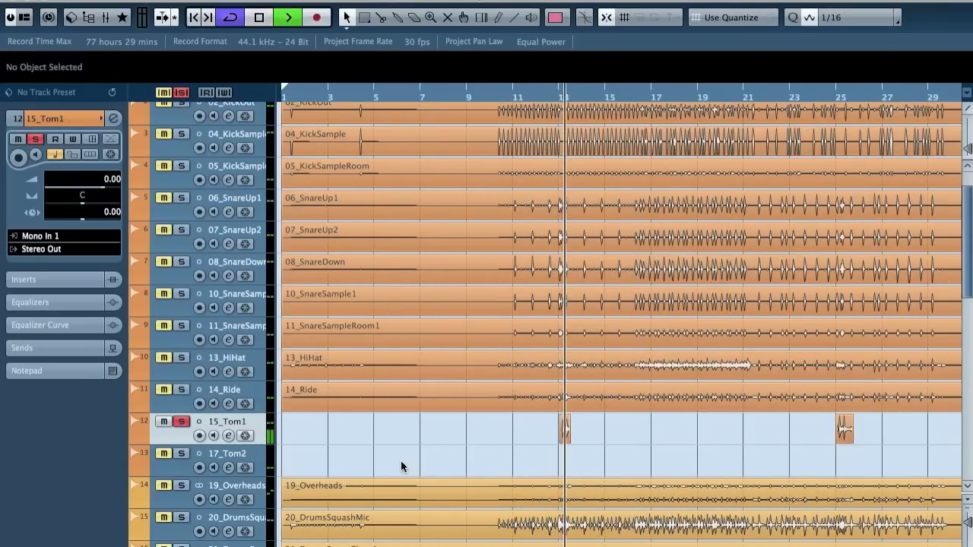
{"action": "key", "text": "h"}
{"action": "key", "text": "h"}
{"action": "key", "text": "h"}
{"action": "key", "text": "h"}
{"action": "key", "text": "h"}
{"action": "key", "text": "h"}
{"action": "key", "text": "space"}
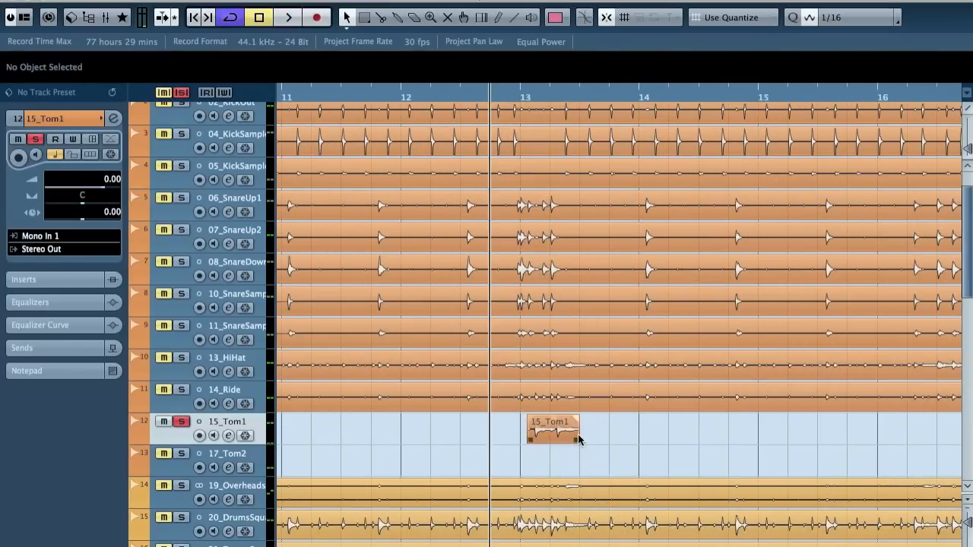
Trim the bar 13 fill on 15_Tom1 to start at 13.1.2.80, with a 0.0.0.14 fade-in and a 0.0.2.20 fade-out
{"action": "left_click", "coordinate": [567, 430]}
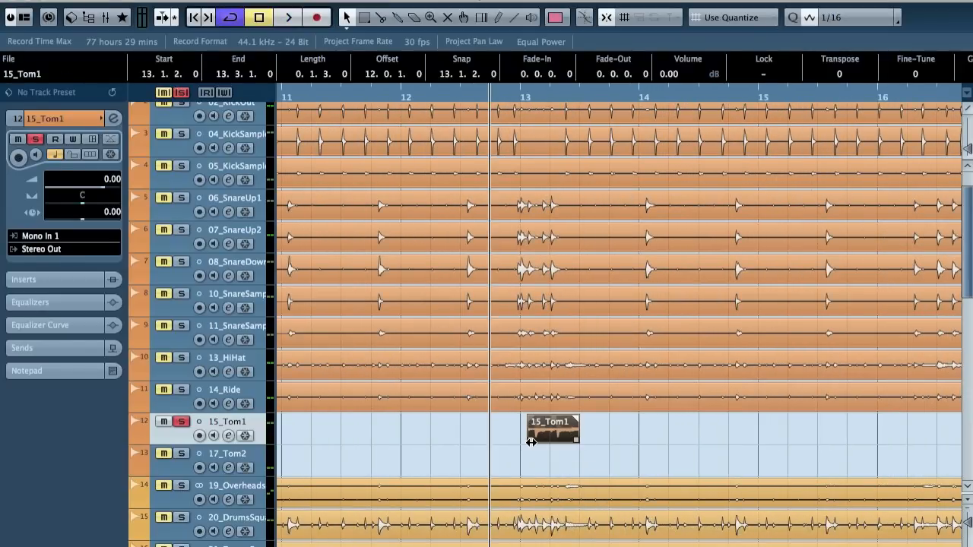
{"action": "key", "text": "h"}
{"action": "key", "text": "h"}
{"action": "key", "text": "h"}
{"action": "key", "text": "h"}
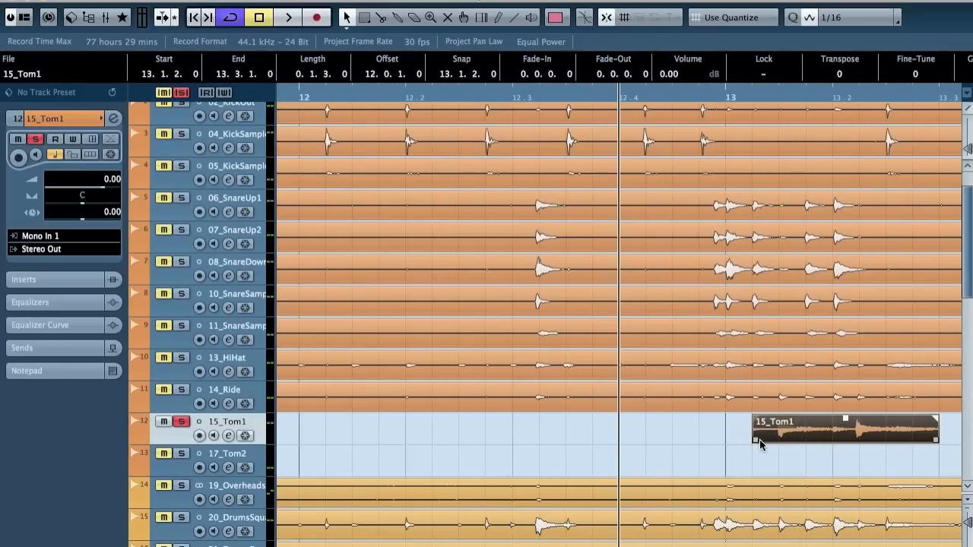
{"action": "left_click_drag", "start_coordinate": [757, 440], "coordinate": [777, 421]}
{"action": "left_click_drag", "start_coordinate": [935, 418], "coordinate": [890, 426]}
Play back the trimmed bar 13 fill on 15_Tom1 to check its fades
{"action": "key", "text": "space"}
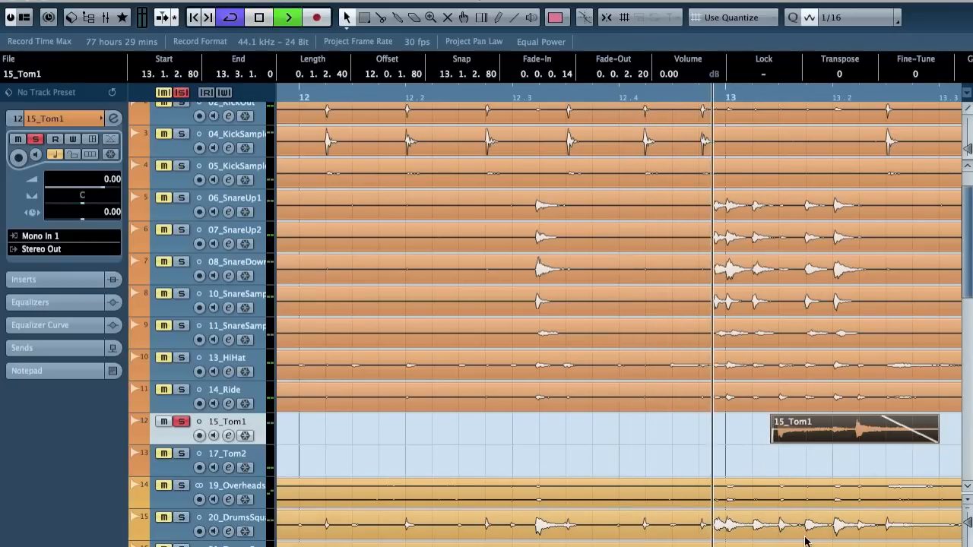
{"action": "key", "text": "g"}
{"action": "key", "text": "g"}
{"action": "key", "text": "space"}
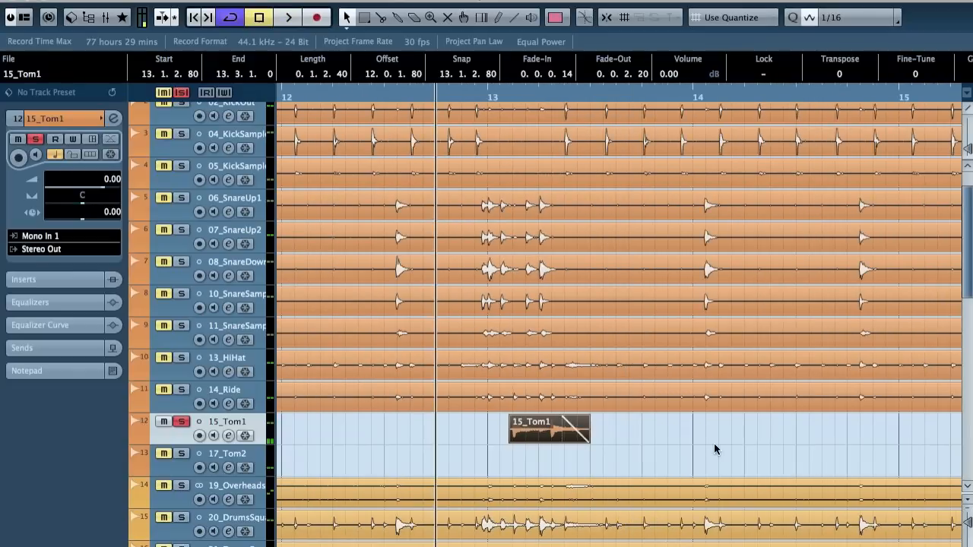
Tighten the start and end of the 15_Tom1 fill at bar 25
{"action": "scroll", "coordinate": [713, 443], "scroll_direction": "right", "scroll_amount": 10}
{"action": "scroll", "coordinate": [714, 443], "scroll_direction": "right", "scroll_amount": 15}
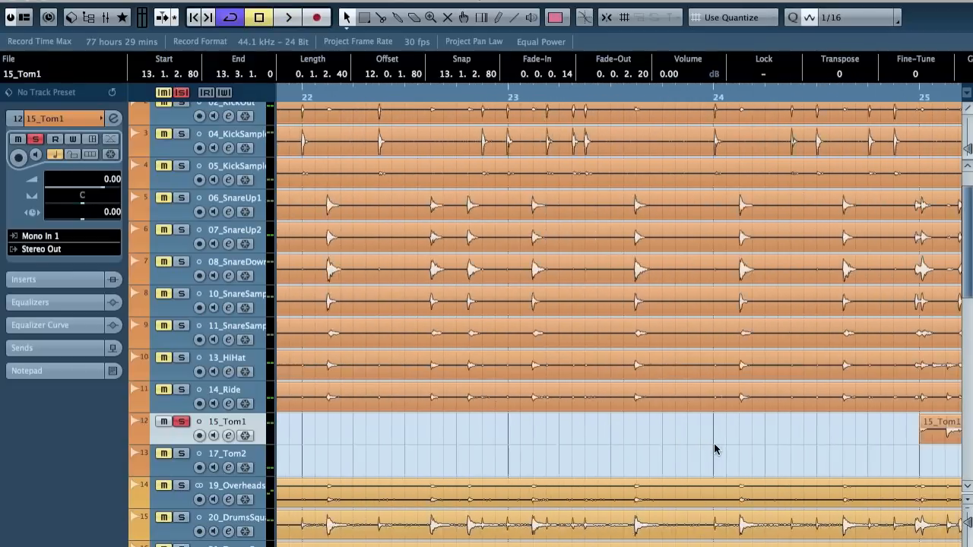
{"action": "right_click", "coordinate": [560, 439]}
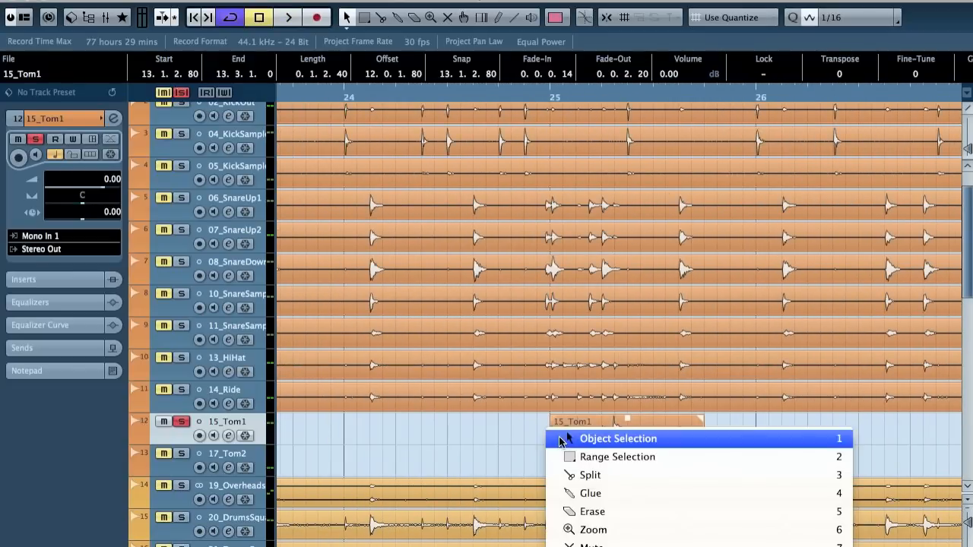
{"action": "left_click", "coordinate": [498, 435]}
{"action": "left_click_drag", "start_coordinate": [553, 440], "coordinate": [570, 422]}
{"action": "left_click_drag", "start_coordinate": [700, 439], "coordinate": [676, 441]}
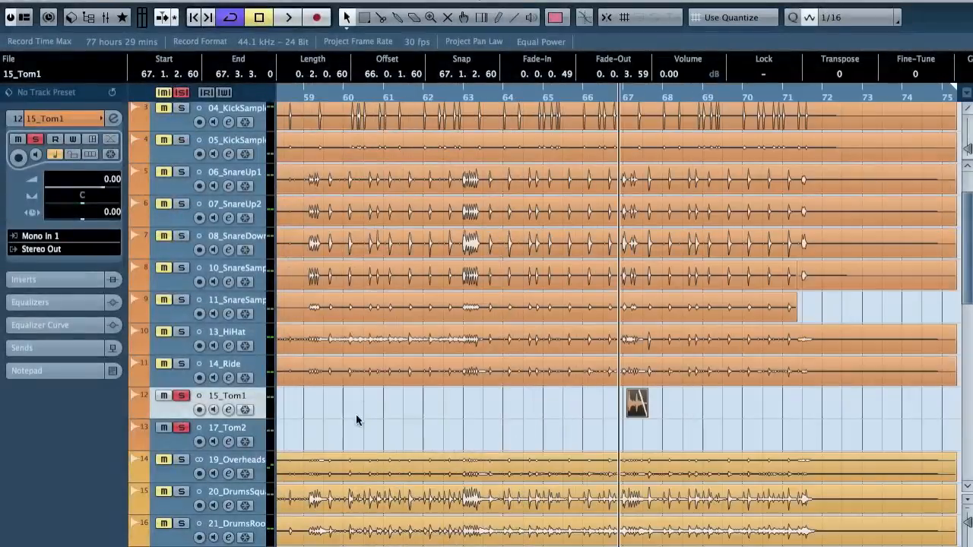
Clear the solo on all tracks and return to the start of the project
{"action": "key", "text": "g"}
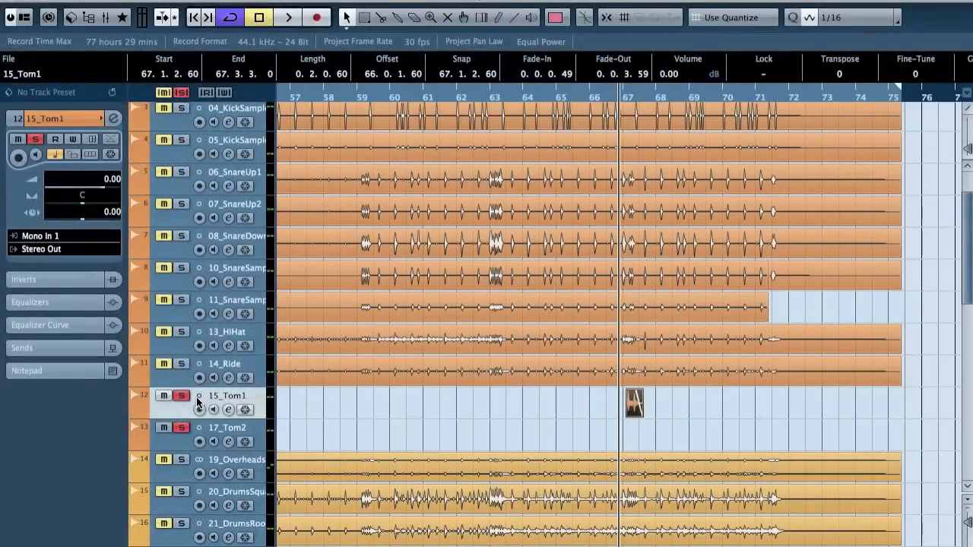
{"action": "left_click", "coordinate": [181, 93]}
{"action": "key", "text": "KP_Decimal"}
{"action": "key", "text": "g"}
{"action": "key", "text": "g"}
{"action": "key", "text": "g"}
{"action": "scroll", "coordinate": [479, 388], "scroll_direction": "down", "scroll_amount": 2}
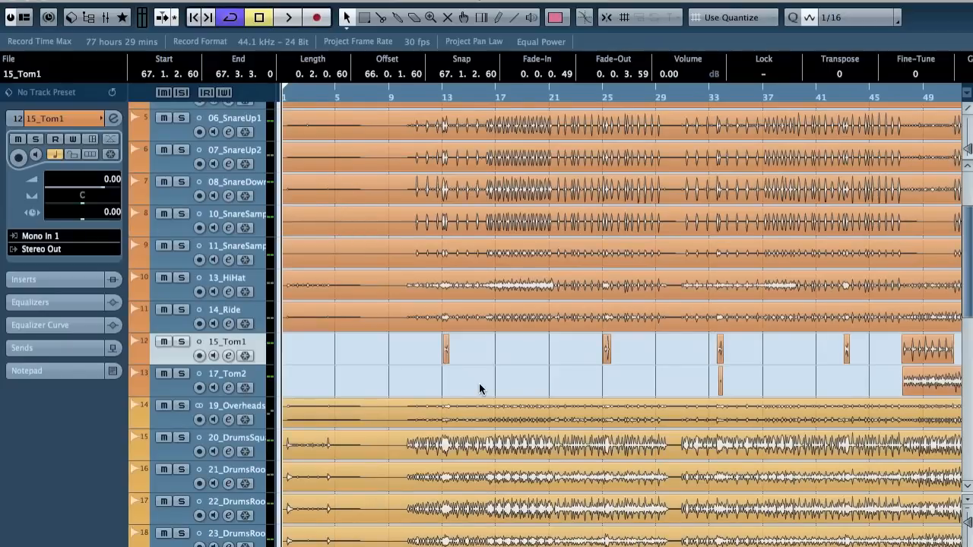
Audition 19_Overheads in solo, playing from about bar 11
{"action": "left_click", "coordinate": [415, 98]}
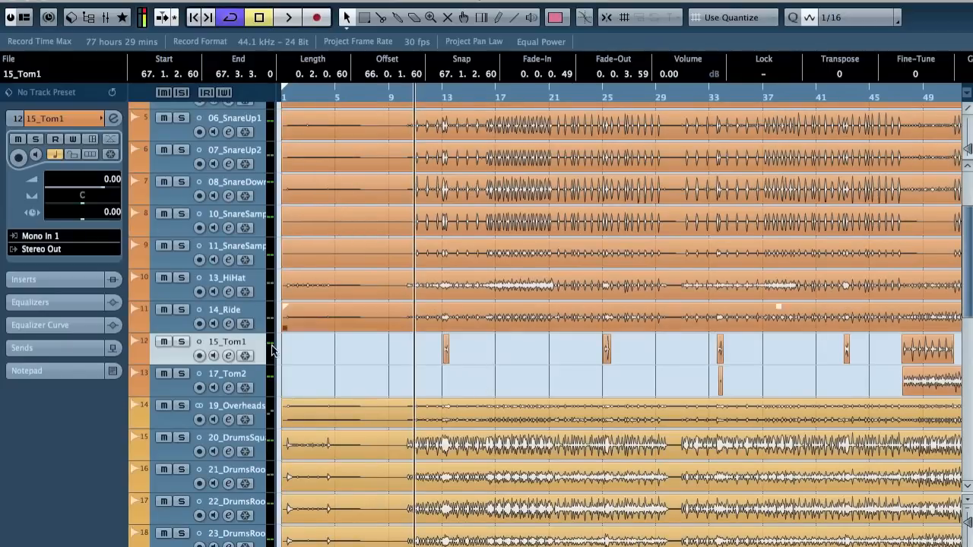
{"action": "left_click", "coordinate": [183, 407]}
{"action": "key", "text": "space"}
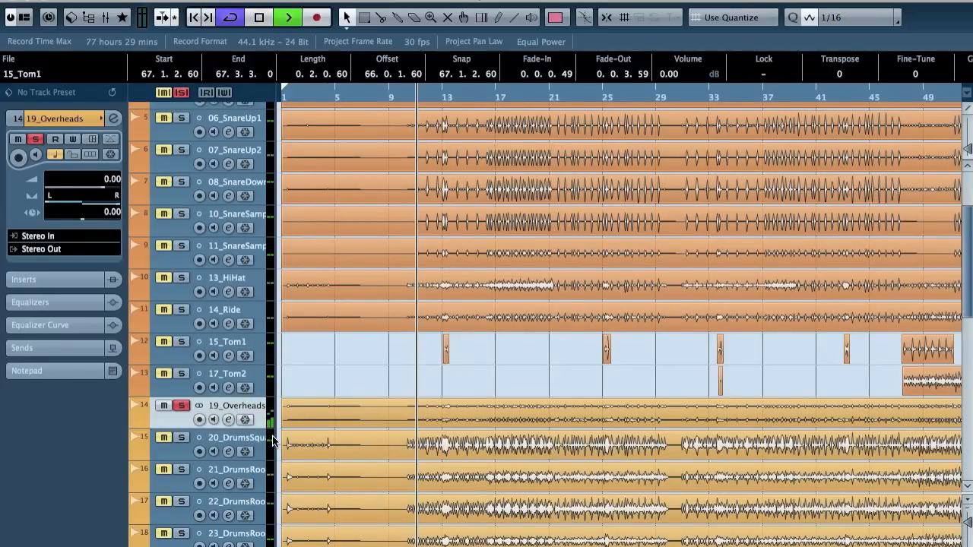
{"action": "key", "text": "h"}
{"action": "key", "text": "h"}
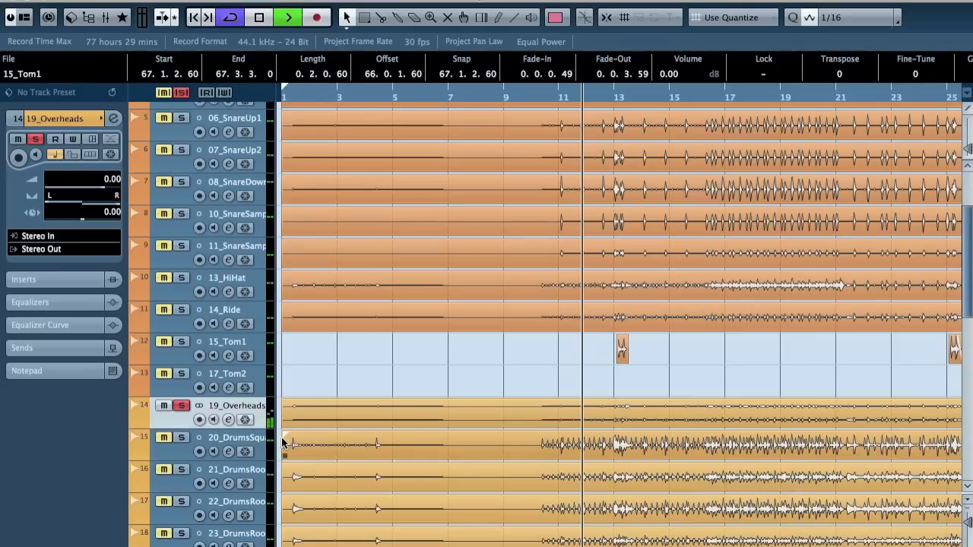
{"action": "key", "text": "h"}
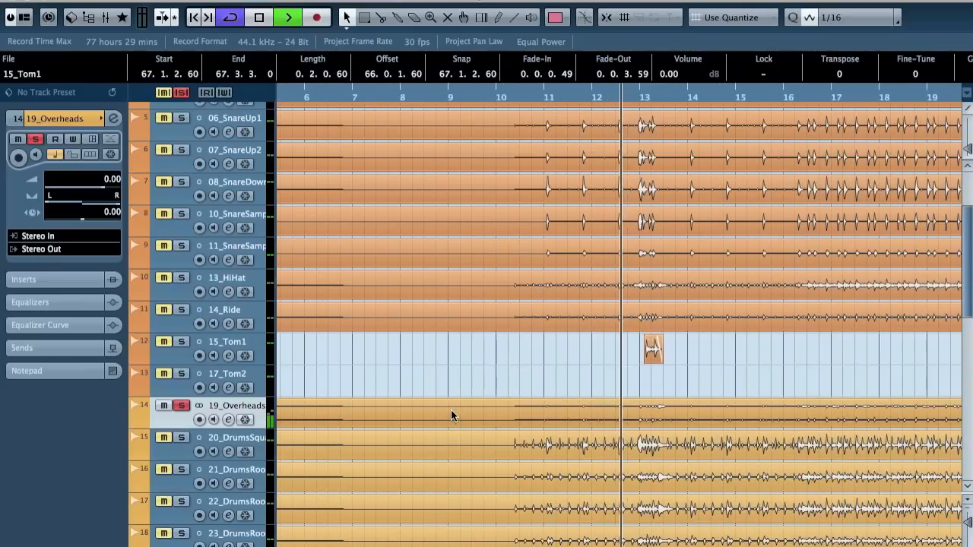
{"action": "key", "text": "space"}
Turn on the display of event names and audition 20_DrumsSquashMic in solo from about bar 11
{"action": "left_click", "coordinate": [241, 441]}
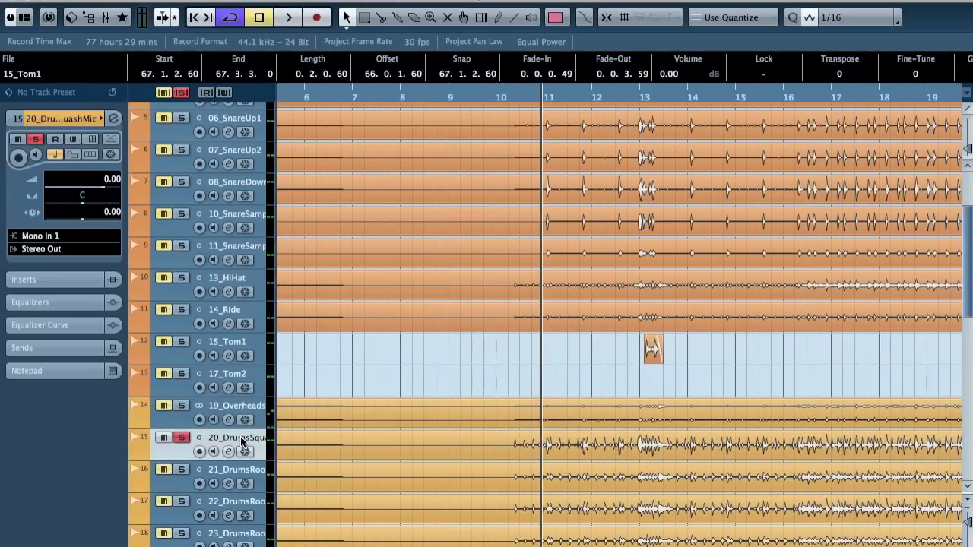
{"action": "key", "text": "shift+n"}
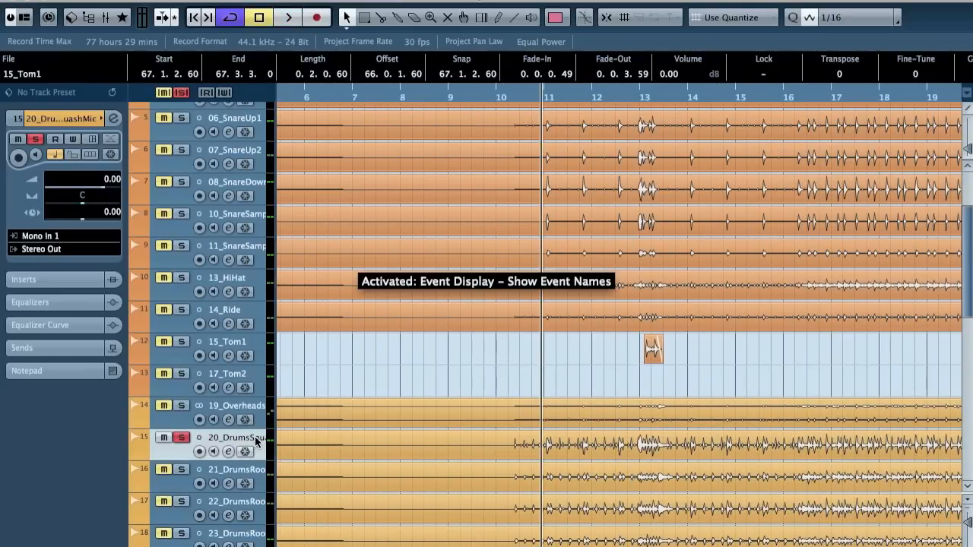
{"action": "scroll", "coordinate": [312, 417], "scroll_direction": "down", "scroll_amount": 1}
{"action": "scroll", "coordinate": [374, 437], "scroll_direction": "left", "scroll_amount": 5}
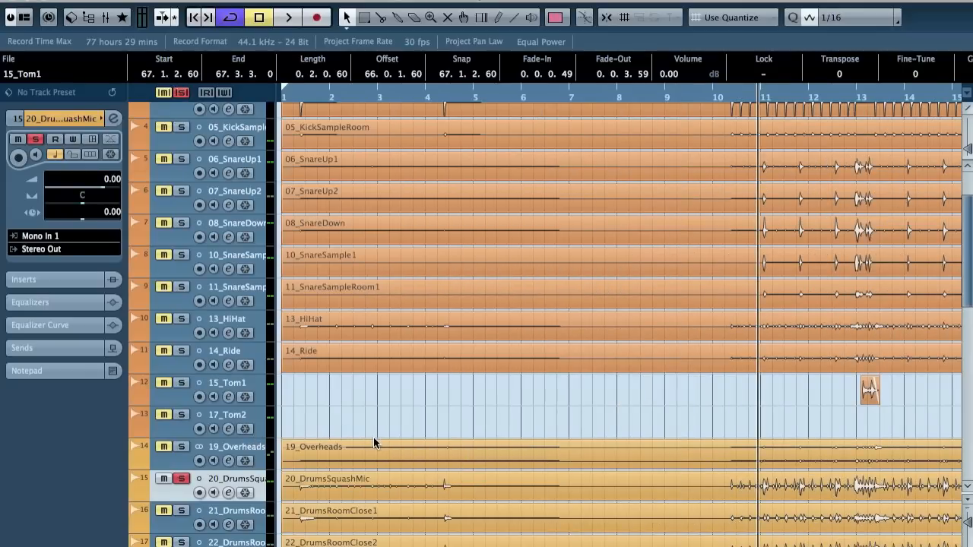
{"action": "key", "text": "space"}
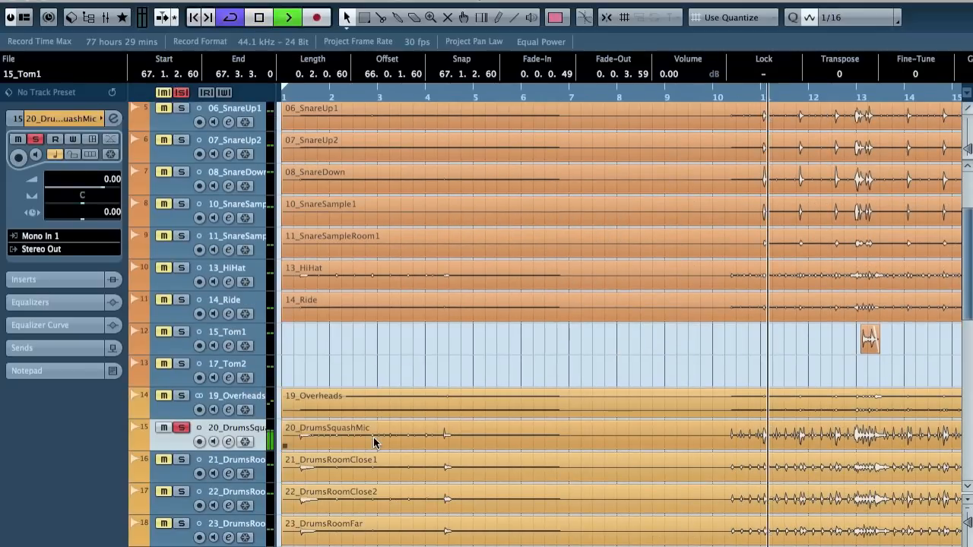
Audition the room tracks 21_DrumsRoomClose1, 22_DrumsRoomClose2 and 23_DrumsRoomFar one at a time in solo, ending with playback stopped
{"action": "left_click", "coordinate": [243, 462]}
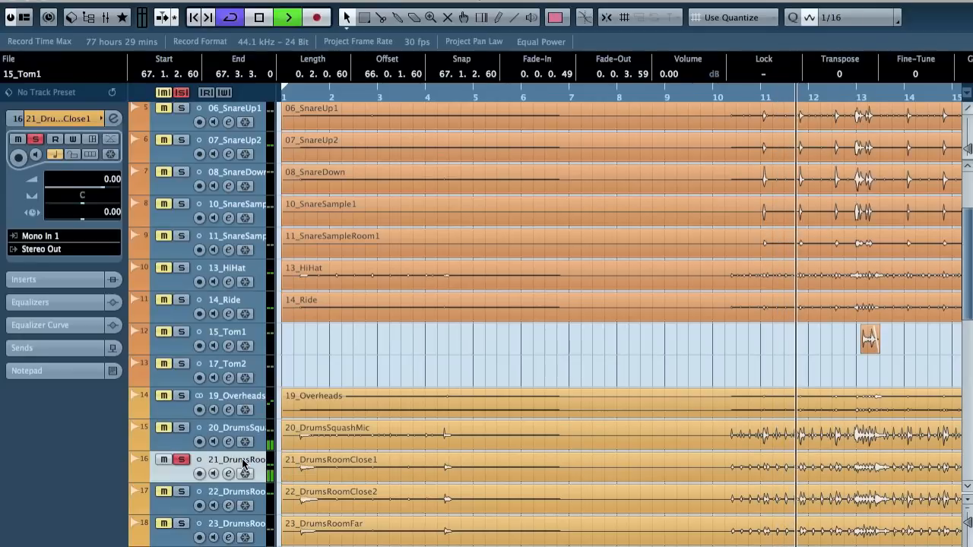
{"action": "left_click", "coordinate": [243, 498]}
{"action": "scroll", "coordinate": [259, 490], "scroll_direction": "down", "scroll_amount": 5}
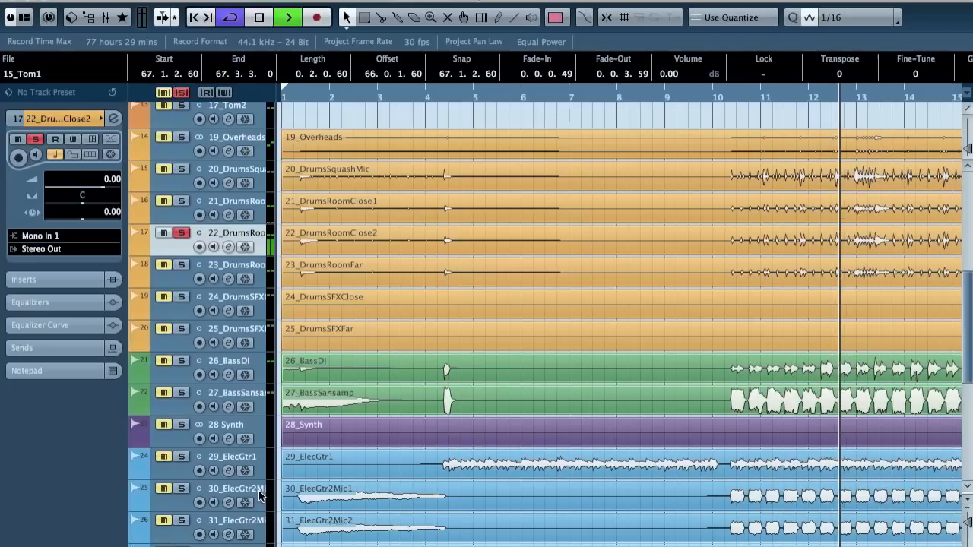
{"action": "left_click", "coordinate": [221, 205]}
{"action": "left_click", "coordinate": [241, 270]}
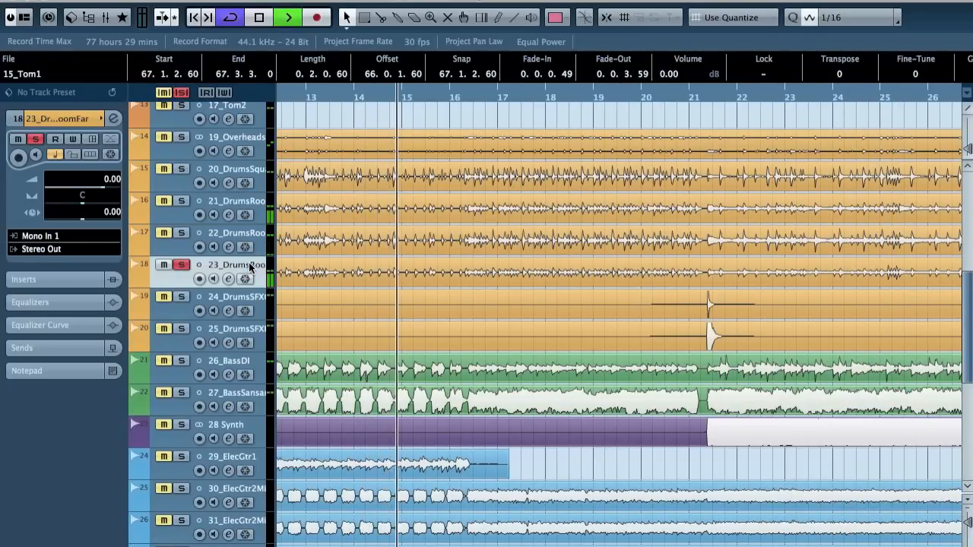
{"action": "key", "text": "g"}
{"action": "key", "text": "space"}
Audition 24_DrumsSFXClose in solo, playing from about bar 21
{"action": "key", "text": "g"}
{"action": "key", "text": "g"}
{"action": "key", "text": "g"}
{"action": "key", "text": "g"}
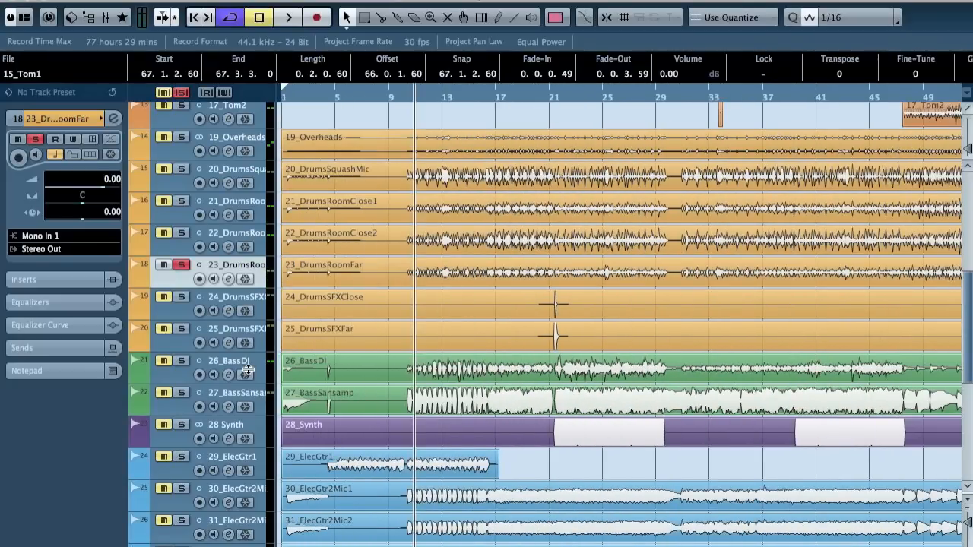
{"action": "left_click", "coordinate": [554, 97]}
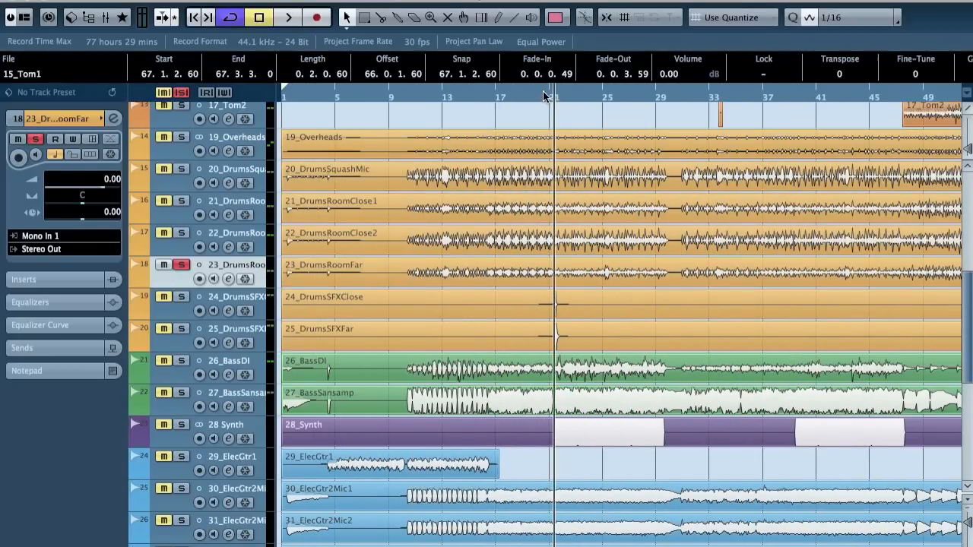
{"action": "key", "text": "h"}
{"action": "key", "text": "h"}
{"action": "key", "text": "h"}
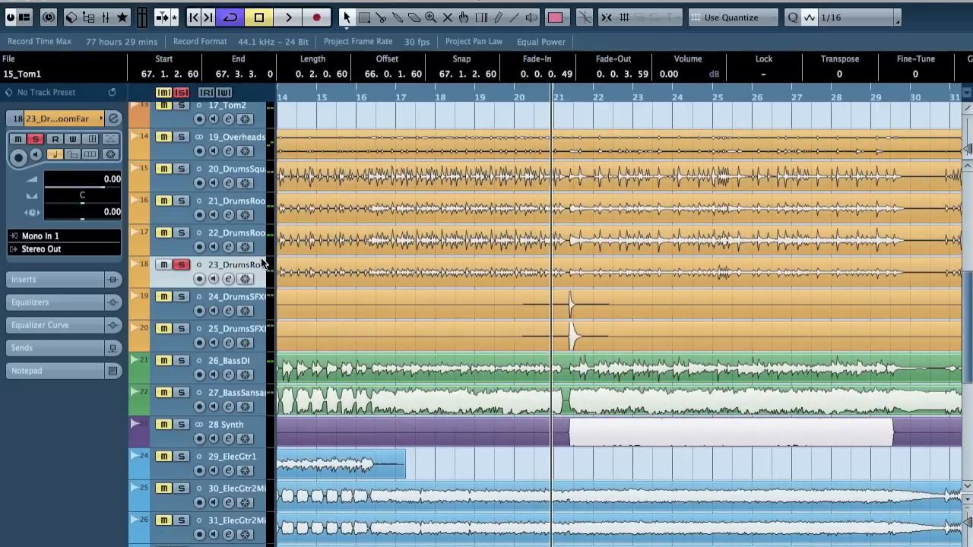
{"action": "left_click", "coordinate": [237, 298]}
{"action": "key", "text": "space"}
{"action": "key", "text": "h"}
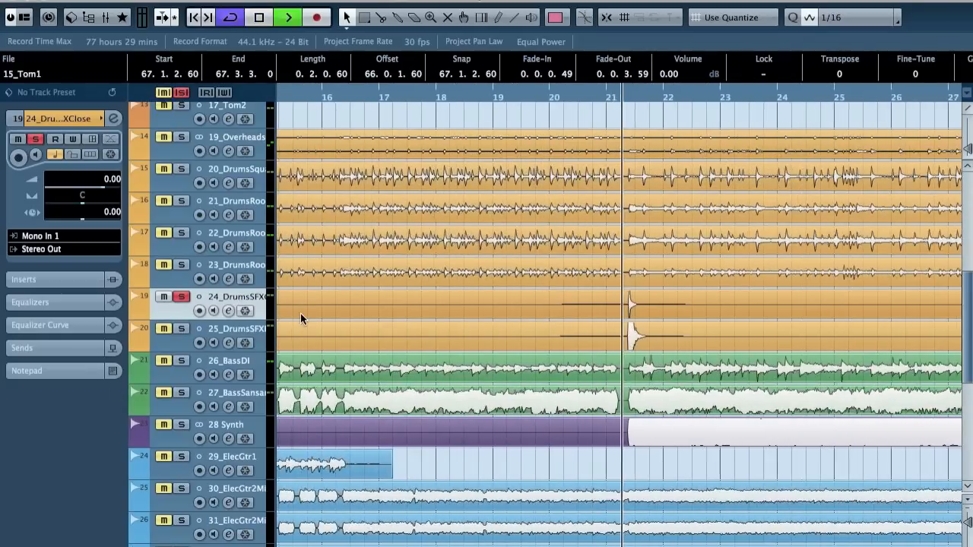
Audition 25_DrumsSFXFar in solo, add 24_DrumsSFXClose to the solo, and stop playback
{"action": "key", "text": "h"}
{"action": "key", "text": "space"}
{"action": "left_click", "coordinate": [255, 329]}
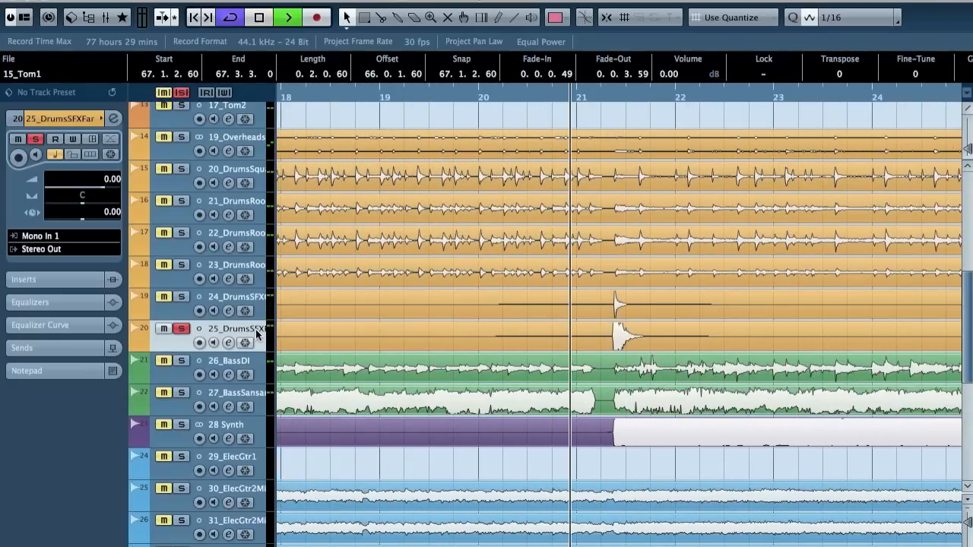
{"action": "left_click", "coordinate": [183, 297]}
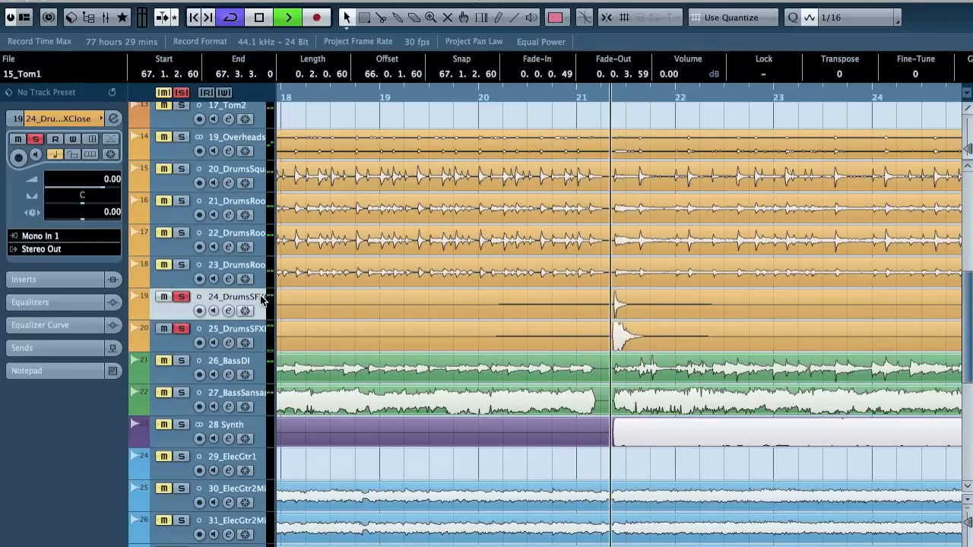
{"action": "key", "text": "h"}
{"action": "key", "text": "space"}
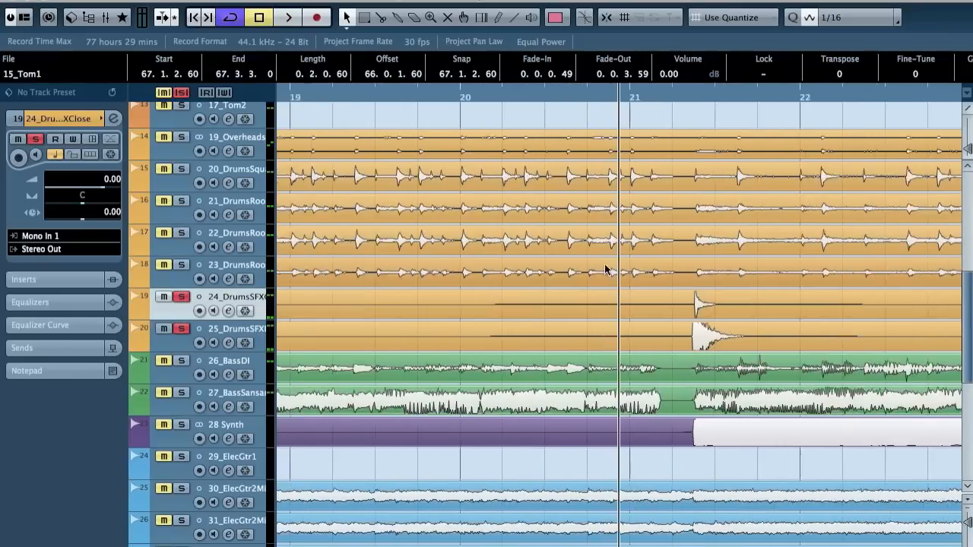
Play both soloed drum SFX tracks from just before their hit between beats 21.2 and 21.3
{"action": "key", "text": "h"}
{"action": "key", "text": "h"}
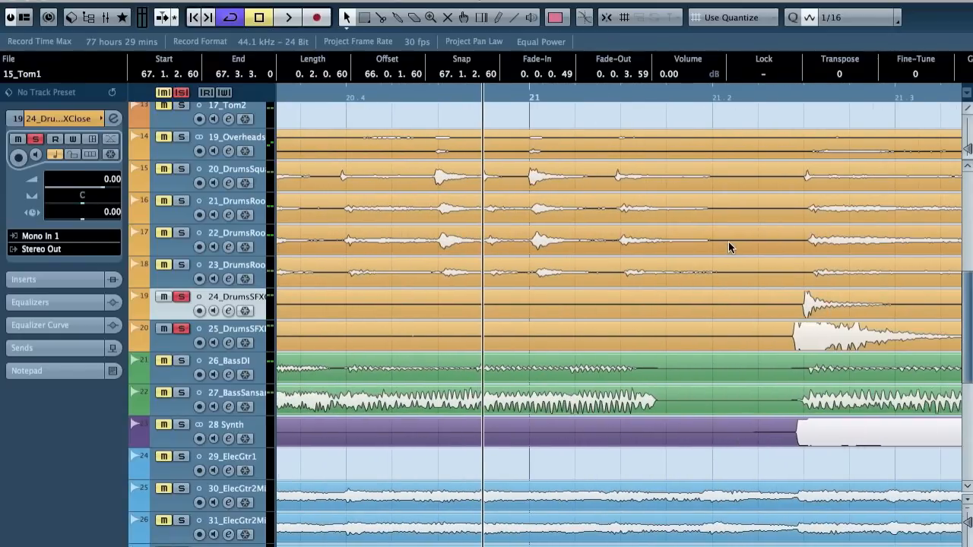
{"action": "left_click", "coordinate": [774, 96]}
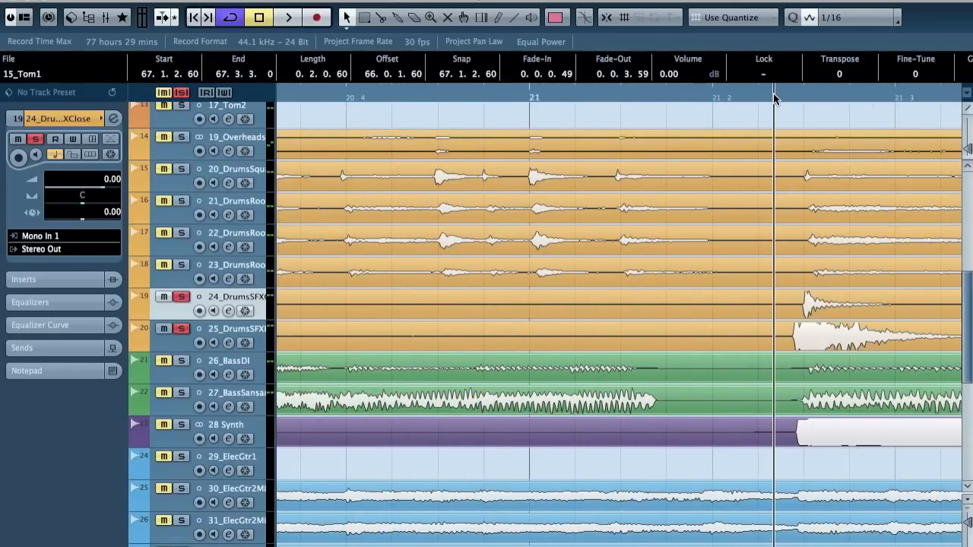
{"action": "key", "text": "h"}
{"action": "key", "text": "space"}
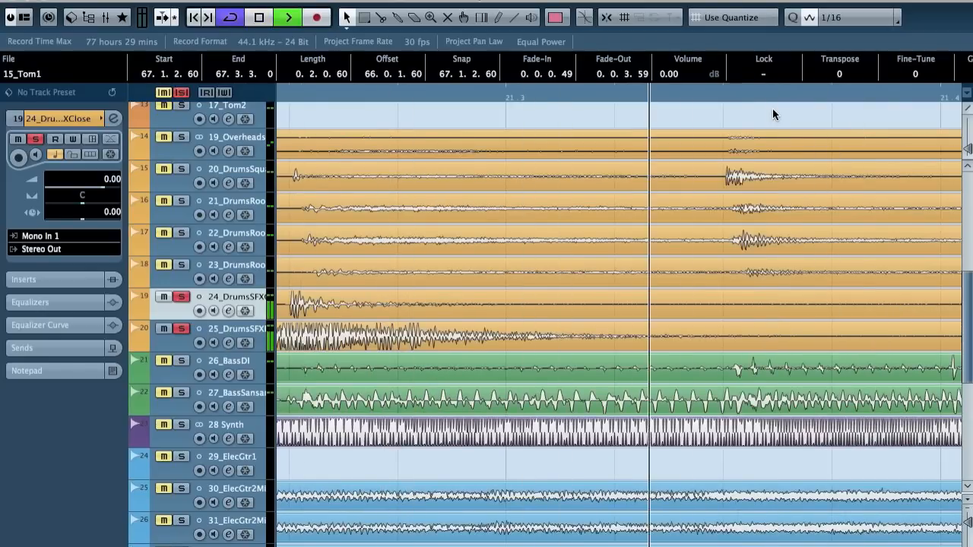
Audition the last hit on the two soloed drum SFX tracks near the song's end, playing from about bar 72
{"action": "key", "text": "g"}
{"action": "key", "text": "g"}
{"action": "key", "text": "g"}
{"action": "key", "text": "g"}
{"action": "key", "text": "g"}
{"action": "key", "text": "g"}
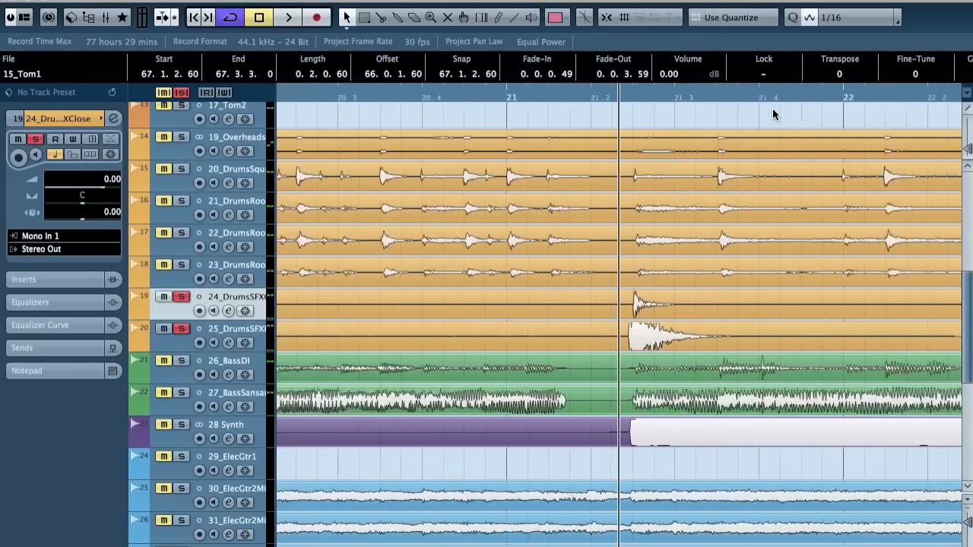
{"action": "key", "text": "g"}
{"action": "key", "text": "g"}
{"action": "key", "text": "g"}
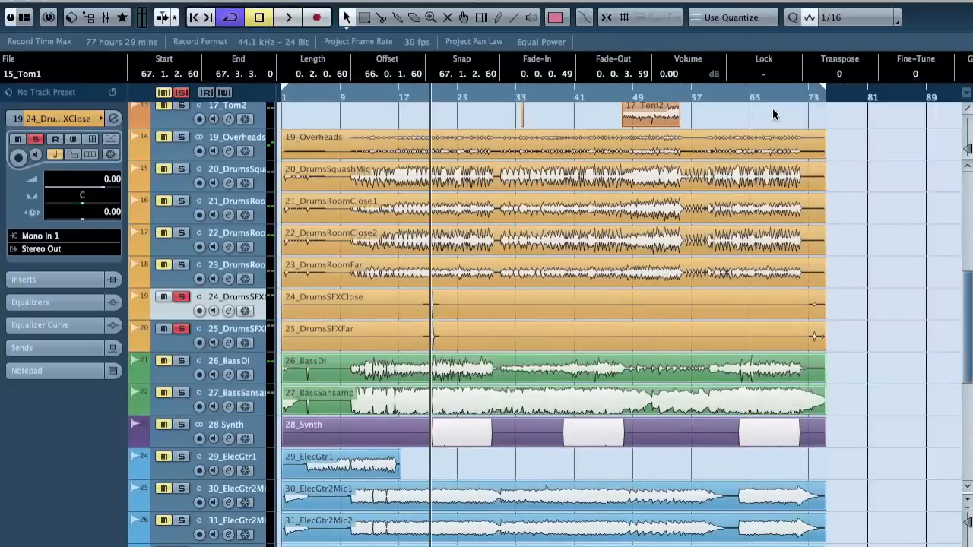
{"action": "left_click_drag", "start_coordinate": [807, 99], "coordinate": [809, 150]}
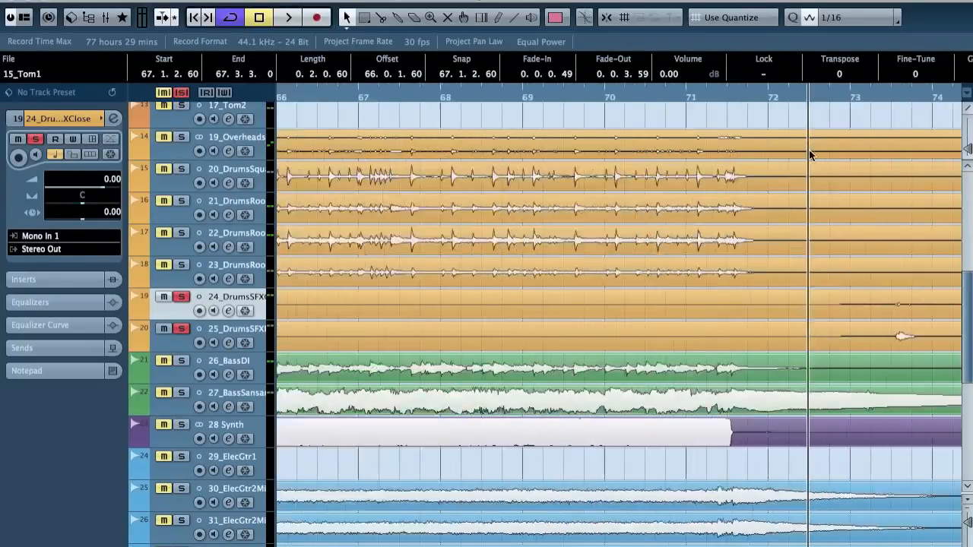
{"action": "left_click_drag", "start_coordinate": [877, 268], "coordinate": [910, 324]}
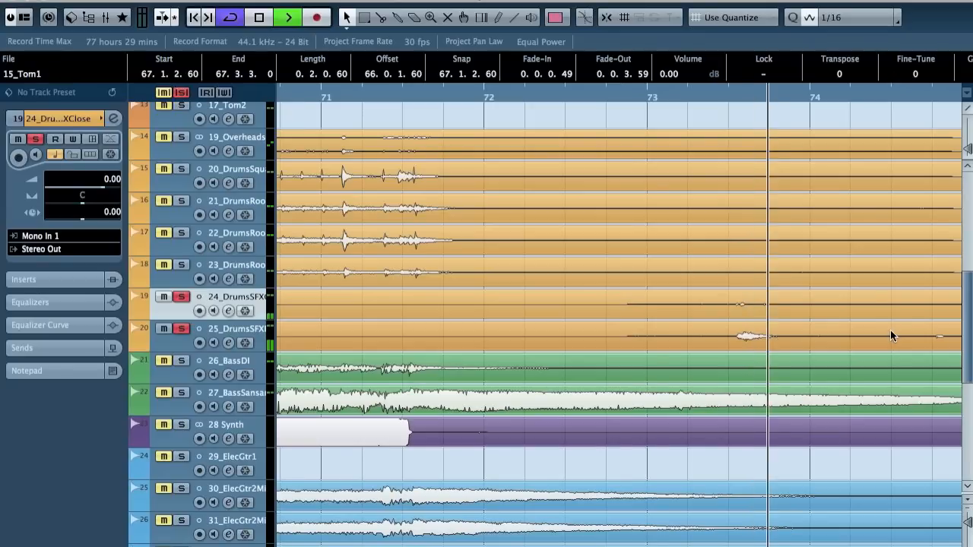
{"action": "key", "text": "g"}
{"action": "key", "text": "g"}
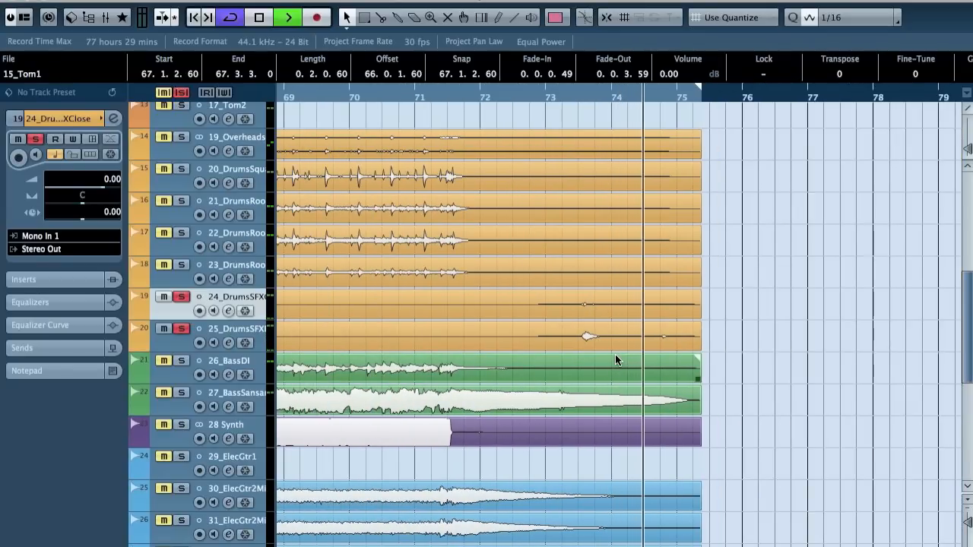
{"action": "key", "text": "space"}
Return to the start of the project and switch 24_DrumsSFXClose and 25_DrumsSFXFar from solo to mute
{"action": "key", "text": "g"}
{"action": "key", "text": "g"}
{"action": "key", "text": "g"}
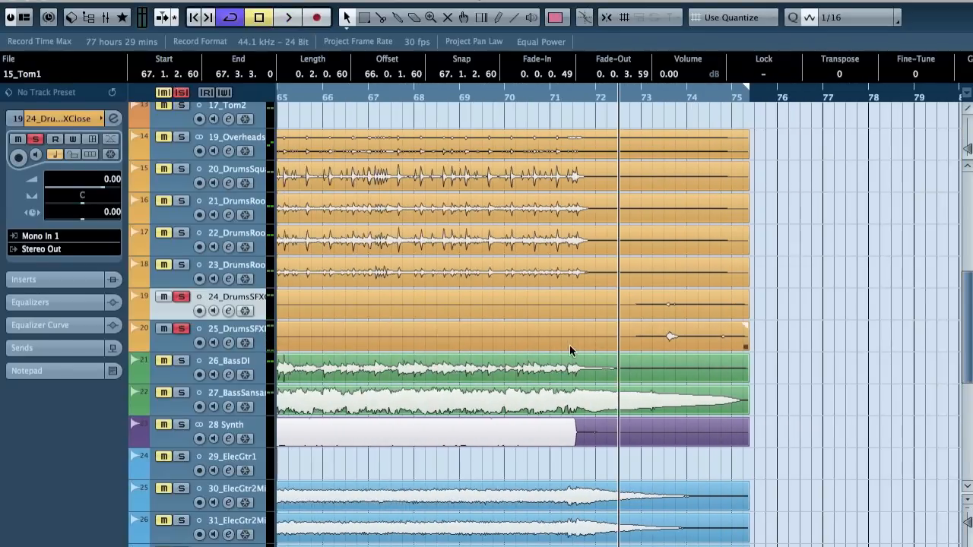
{"action": "key", "text": "Home"}
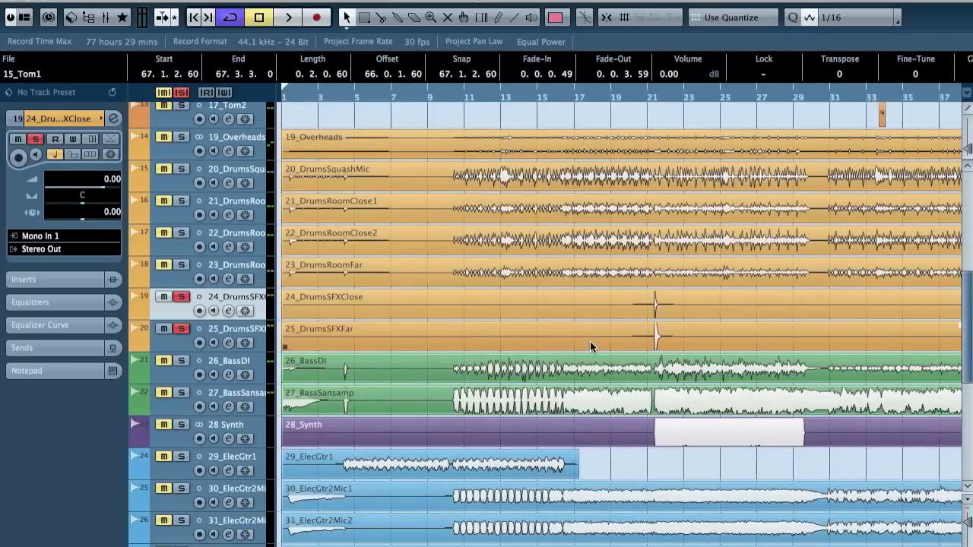
{"action": "left_click", "coordinate": [181, 328]}
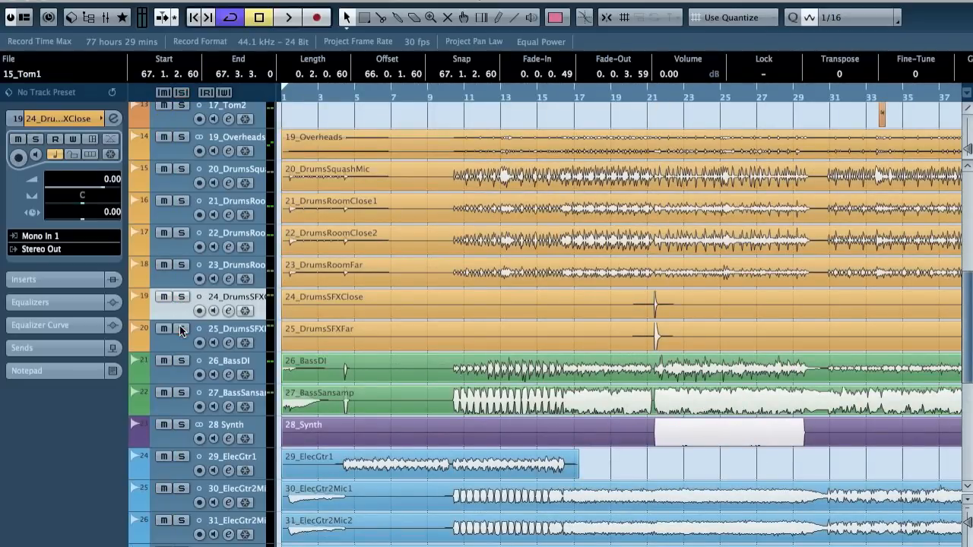
{"action": "left_click", "coordinate": [163, 328]}
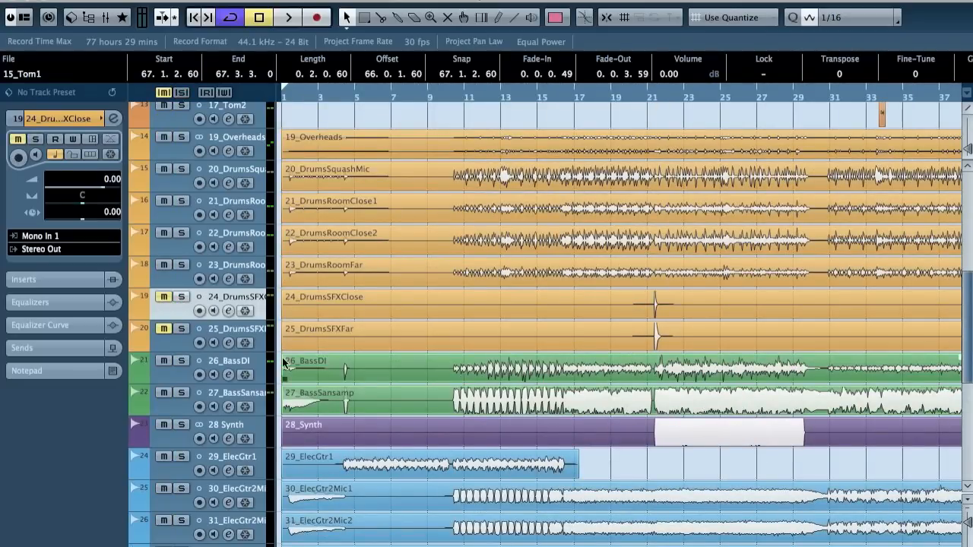
Compare 26_BassDI and 27_BassSansamp one at a time in solo from about bar 11, ending with playback stopped and solo cleared
{"action": "left_click", "coordinate": [458, 97]}
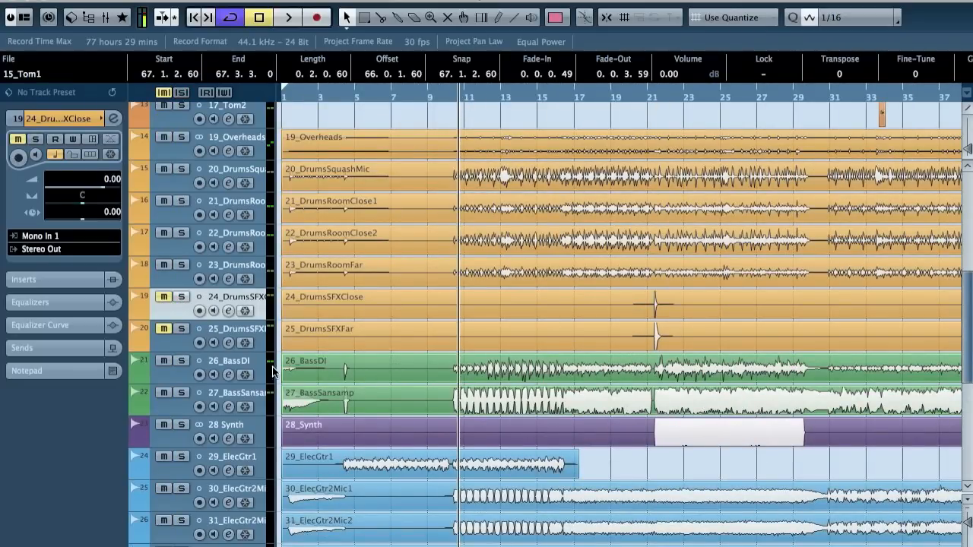
{"action": "left_click", "coordinate": [218, 363]}
{"action": "key", "text": "s"}
{"action": "key", "text": "space"}
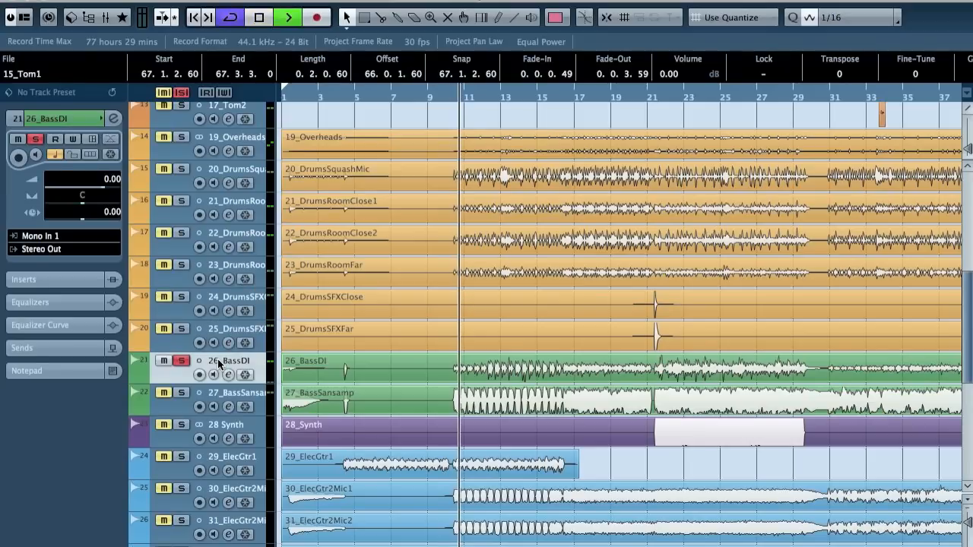
{"action": "left_click", "coordinate": [240, 395]}
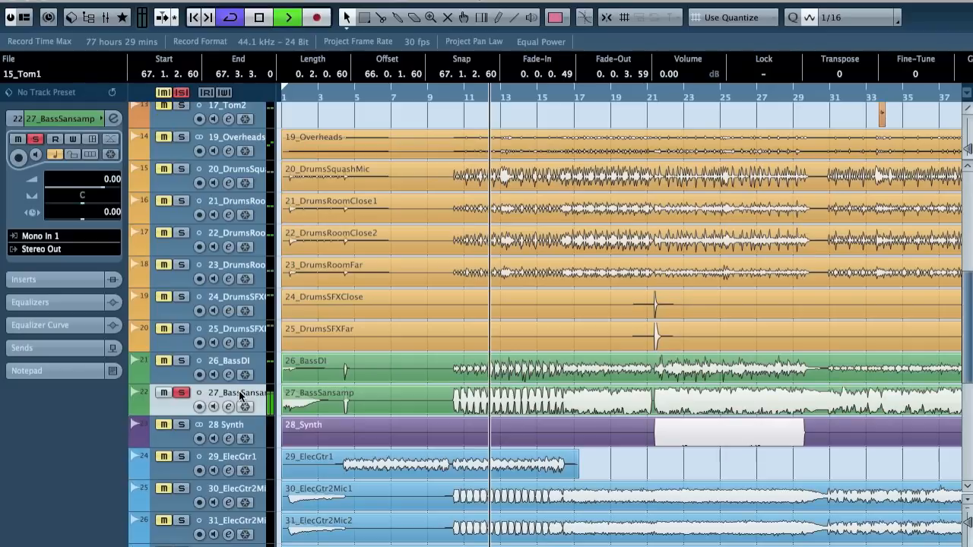
{"action": "key", "text": "space"}
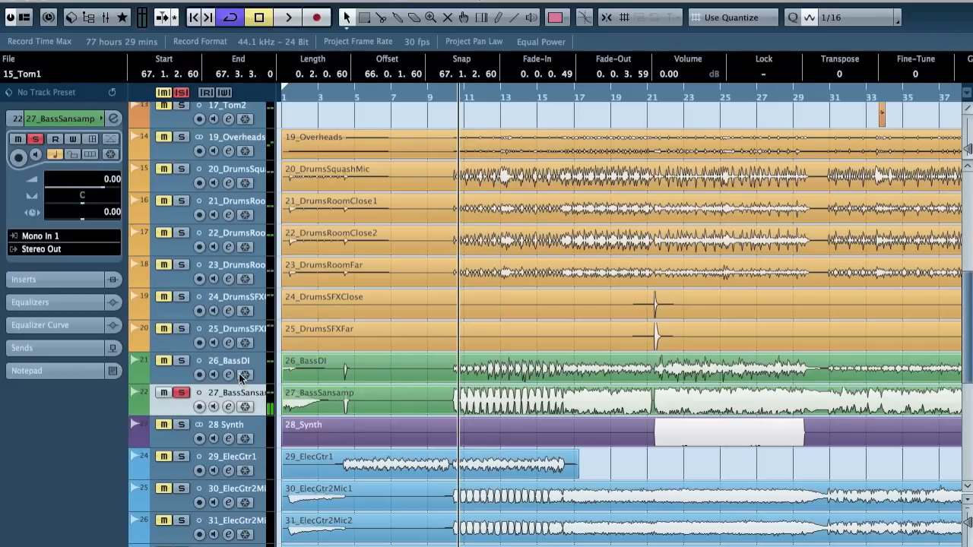
{"action": "left_click", "coordinate": [243, 366]}
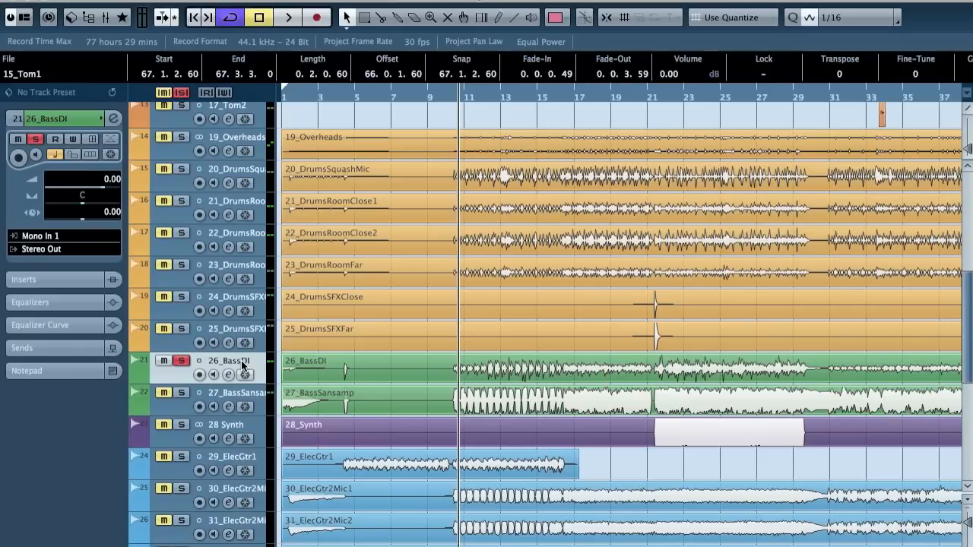
{"action": "left_click", "coordinate": [245, 394]}
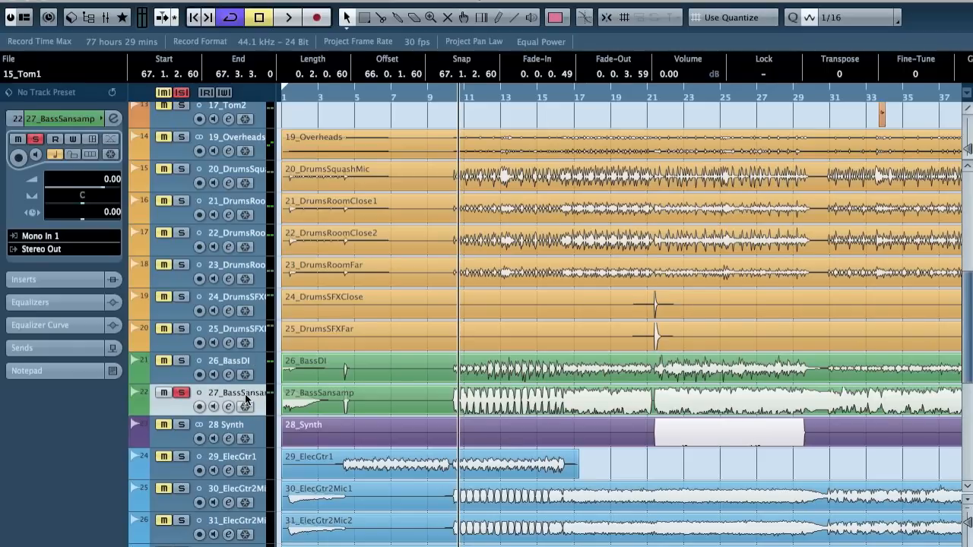
{"action": "key", "text": "s"}
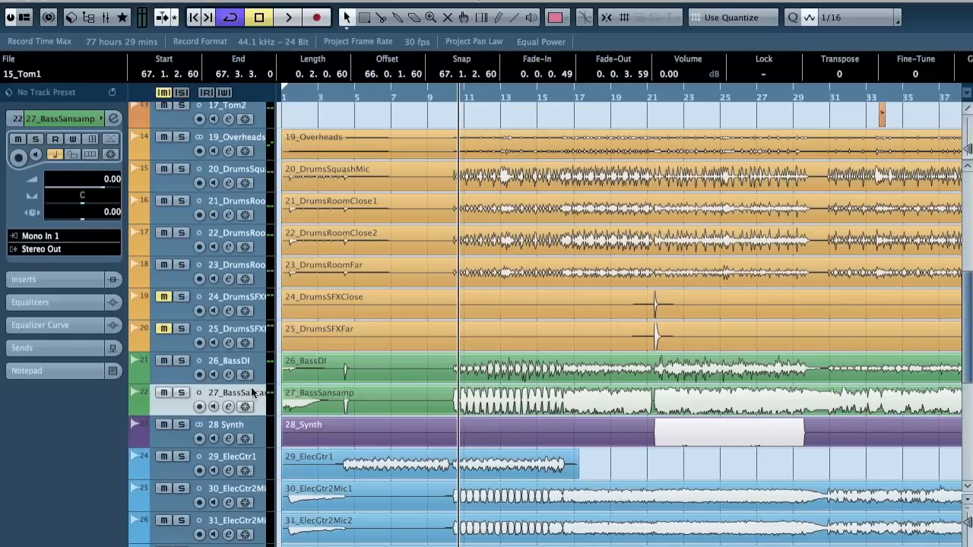
Open the mixer and pull the 27_BassSansamp and 26_BassDI faders down to -∞
{"action": "scroll", "coordinate": [249, 390], "scroll_direction": "up", "scroll_amount": 10}
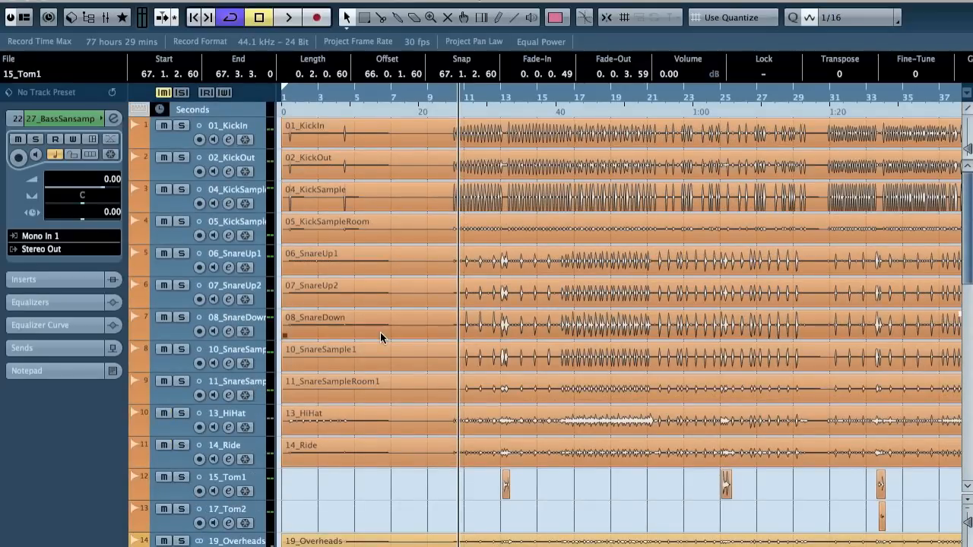
{"action": "scroll", "coordinate": [380, 336], "scroll_direction": "down", "scroll_amount": 3}
{"action": "scroll", "coordinate": [380, 336], "scroll_direction": "up", "scroll_amount": 3}
{"action": "key", "text": "F3"}
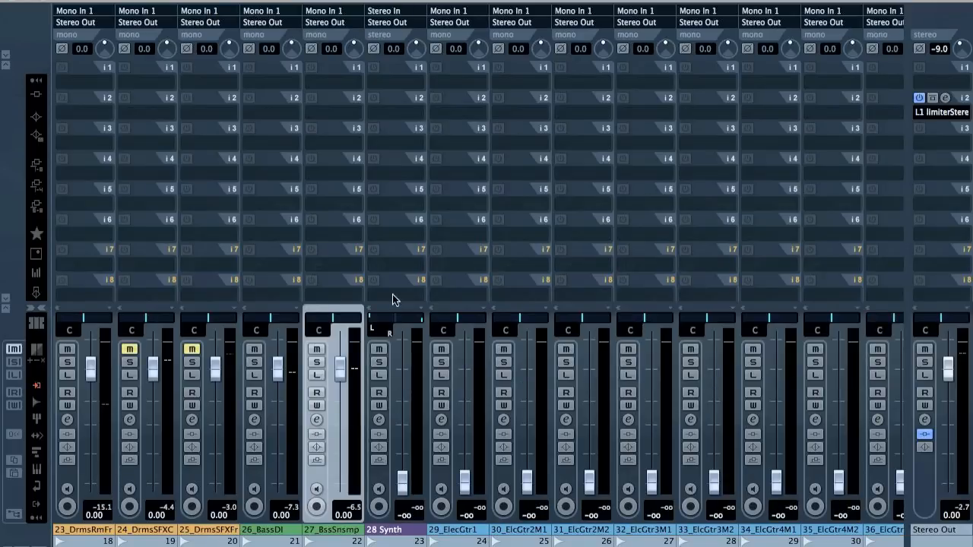
{"action": "left_click_drag", "start_coordinate": [338, 369], "coordinate": [339, 480]}
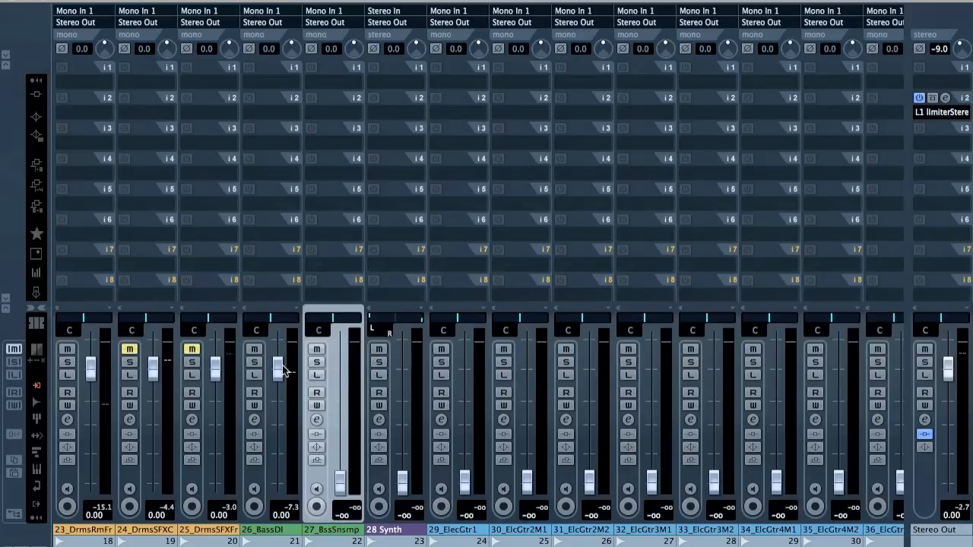
Select the drum channels from the kicks through 23_DrumsRoomFar and pull their faders down to -∞ together
{"action": "scroll", "coordinate": [484, 268], "scroll_direction": "left", "scroll_amount": 10}
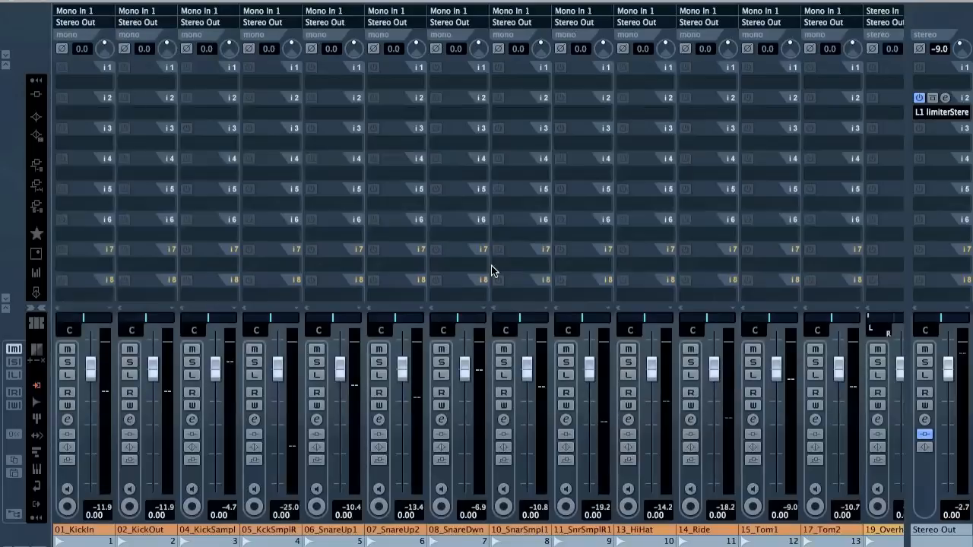
{"action": "left_click", "coordinate": [69, 476]}
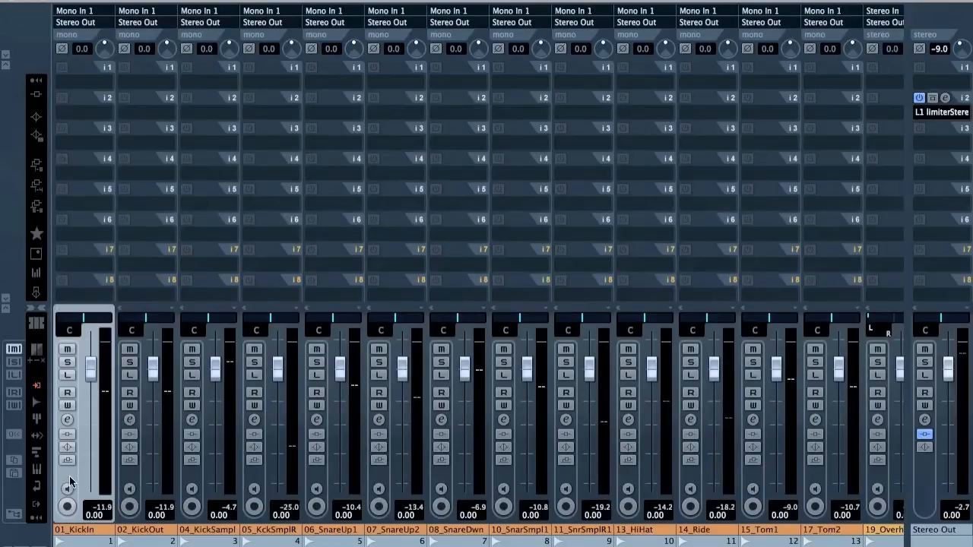
{"action": "left_click", "coordinate": [123, 476]}
{"action": "scroll", "coordinate": [124, 476], "scroll_direction": "right", "scroll_amount": 10}
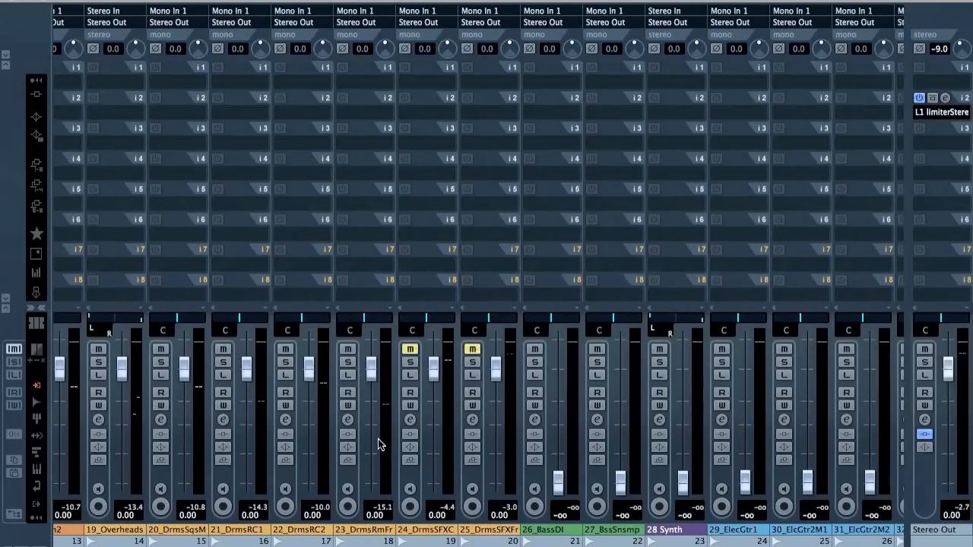
{"action": "left_click", "coordinate": [351, 475], "text": "shift"}
{"action": "left_click_drag", "start_coordinate": [374, 370], "coordinate": [375, 527]}
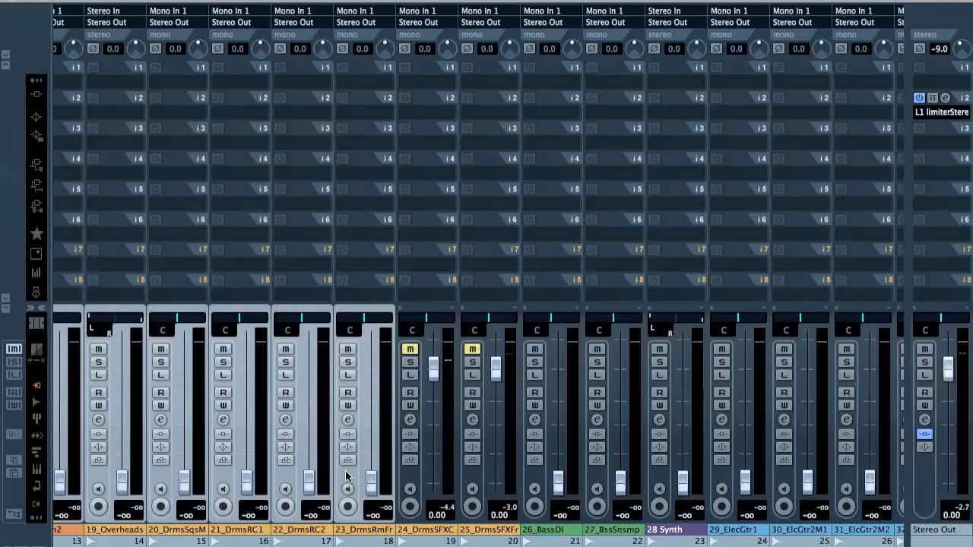
Bring only the 19_Overheads fader back up to 0.00 and start playback
{"action": "right_click", "coordinate": [325, 477]}
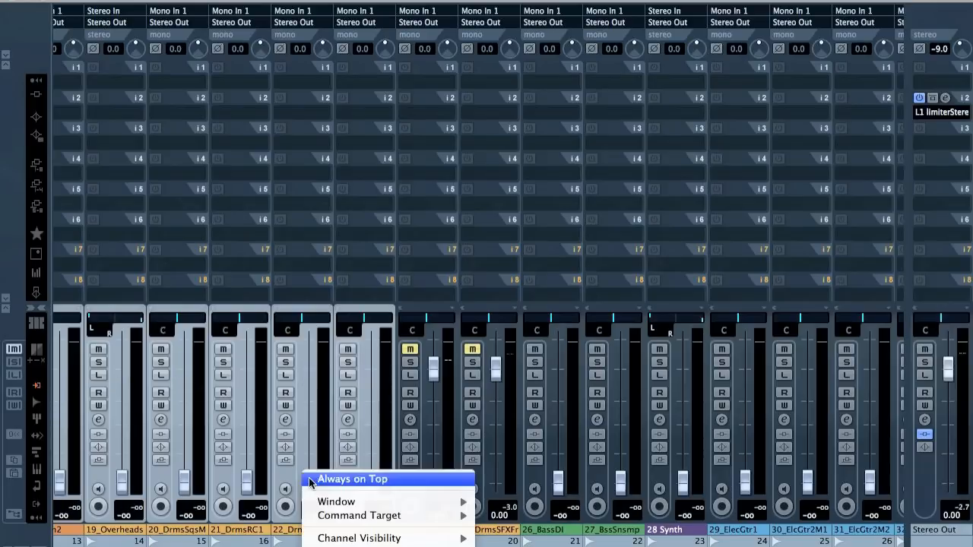
{"action": "left_click", "coordinate": [311, 457]}
{"action": "scroll", "coordinate": [477, 304], "scroll_direction": "left", "scroll_amount": 5}
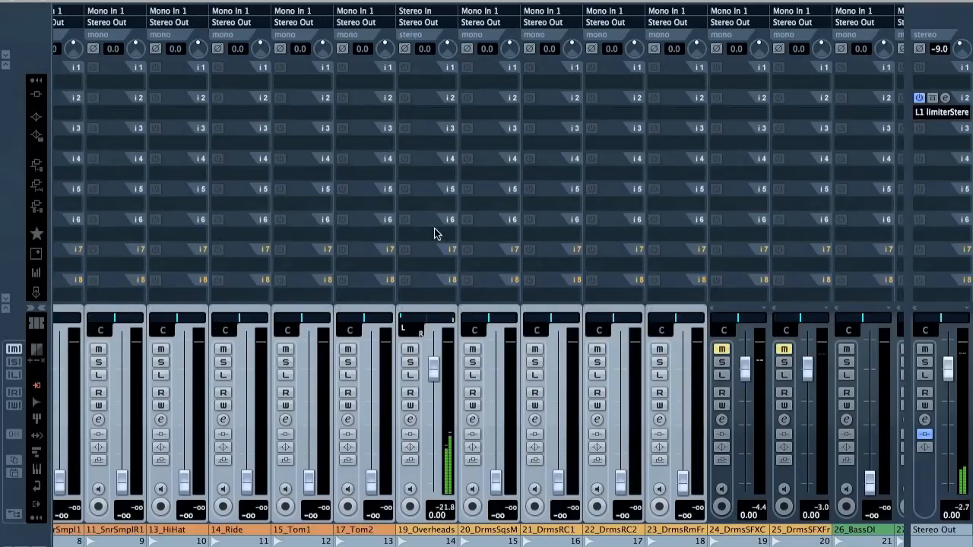
Rename the 01_KickIn track as "BD in" and the 02_KickOut track as "BD out"
{"action": "scroll", "coordinate": [437, 220], "scroll_direction": "left", "scroll_amount": 7}
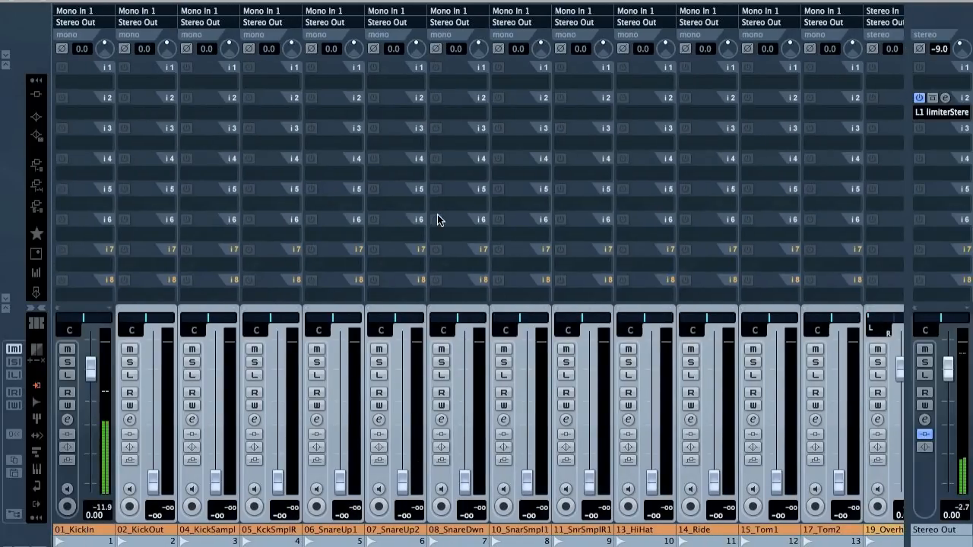
{"action": "key", "text": "F3"}
{"action": "key", "text": "h"}
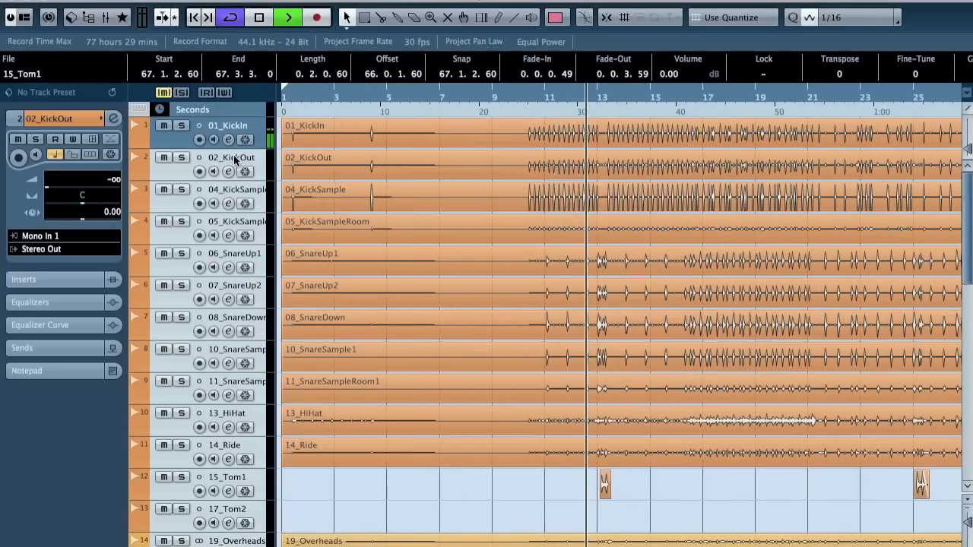
{"action": "left_click", "coordinate": [238, 181]}
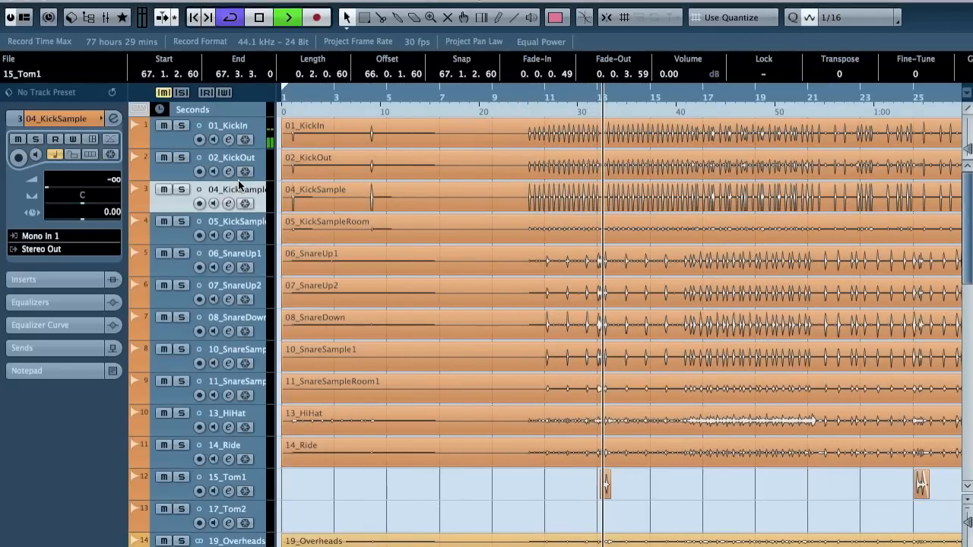
{"action": "key", "text": "F3"}
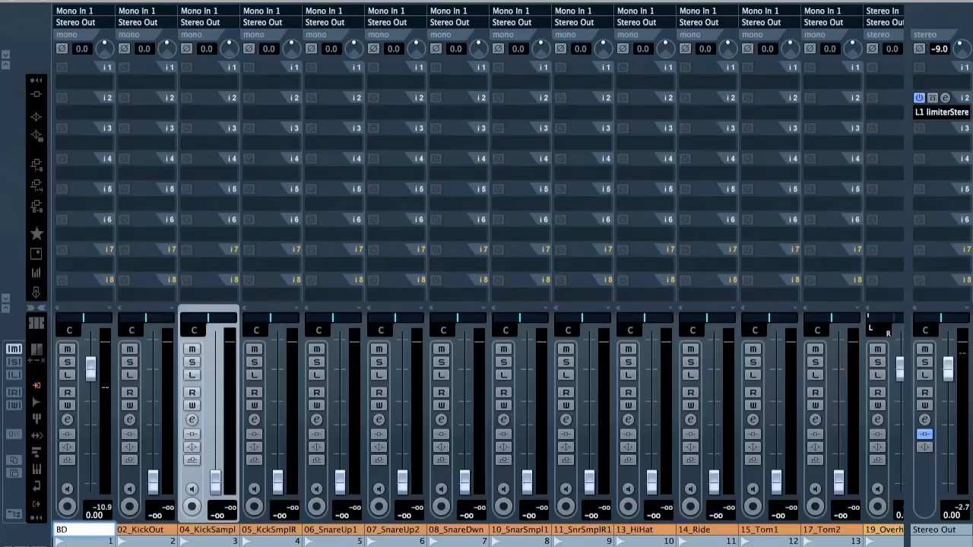
{"action": "double_click", "coordinate": [126, 531]}
{"action": "type", "text": "BD out"}
{"action": "key", "text": "Return"}
Give the remaining drum tracks short names, from BD x and BD x room through the SN, HH, RD, T1, T2, OH and Room tracks to Dr FX Far
{"action": "key", "text": "F3"}
{"action": "double_click", "coordinate": [222, 191]}
{"action": "type", "text": "BD x"}
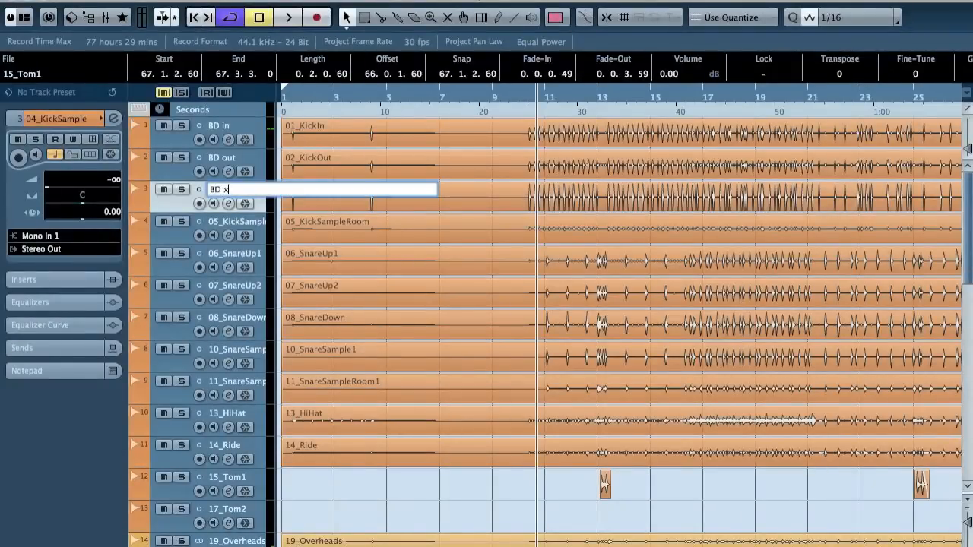
{"action": "key", "text": "Tab"}
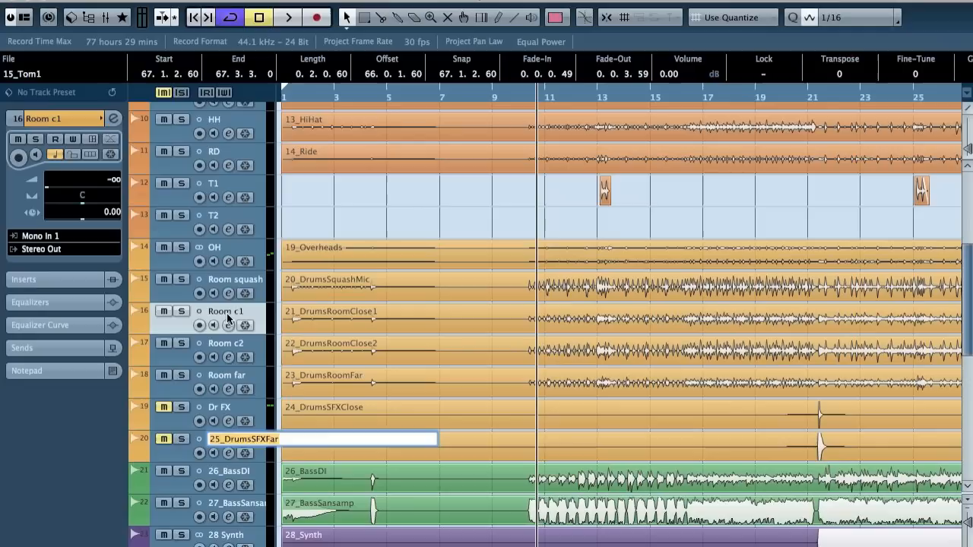
{"action": "type", "text": "Dr"}
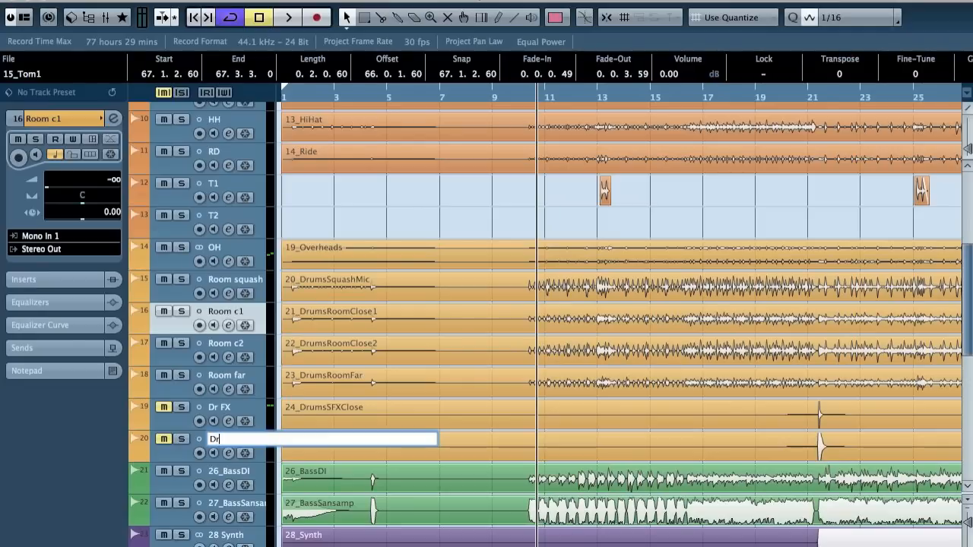
{"action": "type", "text": " FX Far"}
{"action": "key", "text": "Return"}
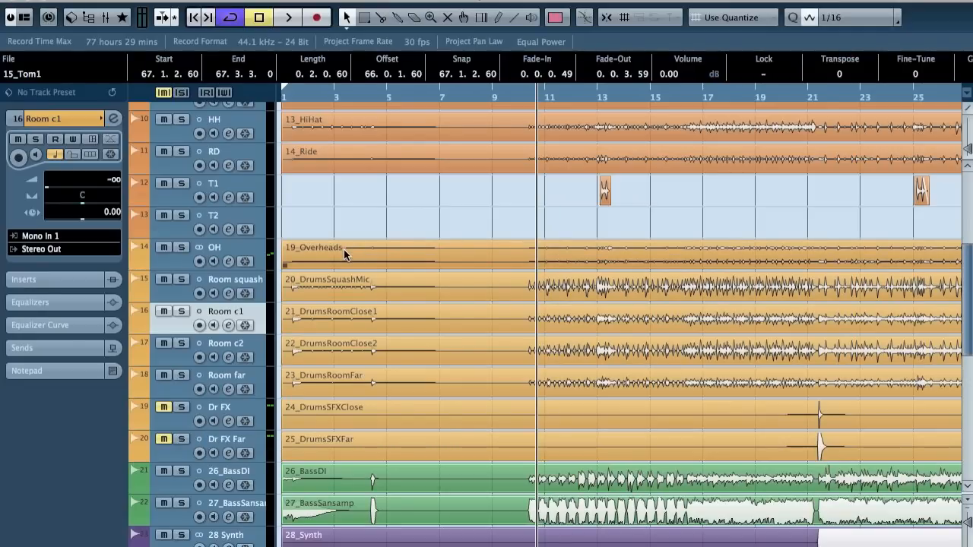
Restart playback in the mixer and insert MV2 Stereo in the OH channel's insert slot 2 with Low Level at 12.0
{"action": "key", "text": "F3"}
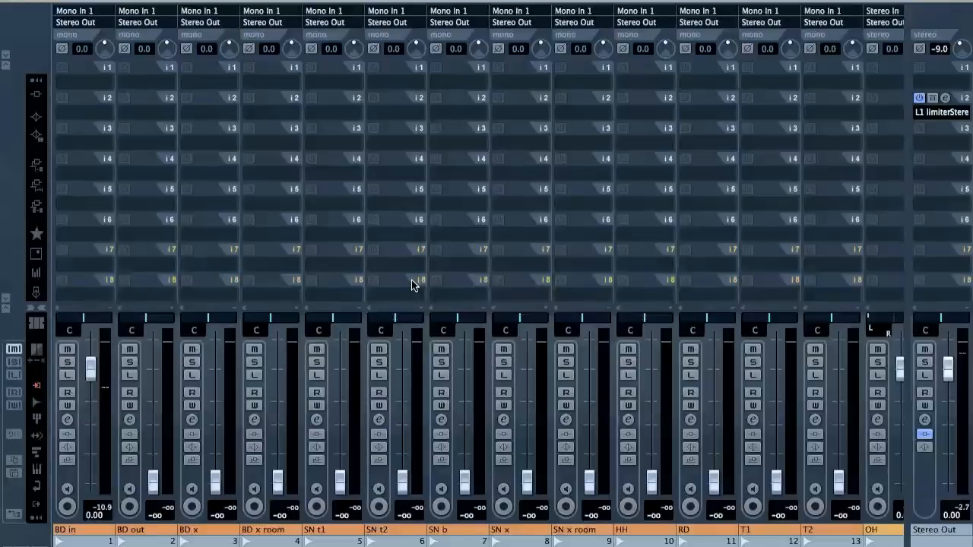
{"action": "key", "text": "space"}
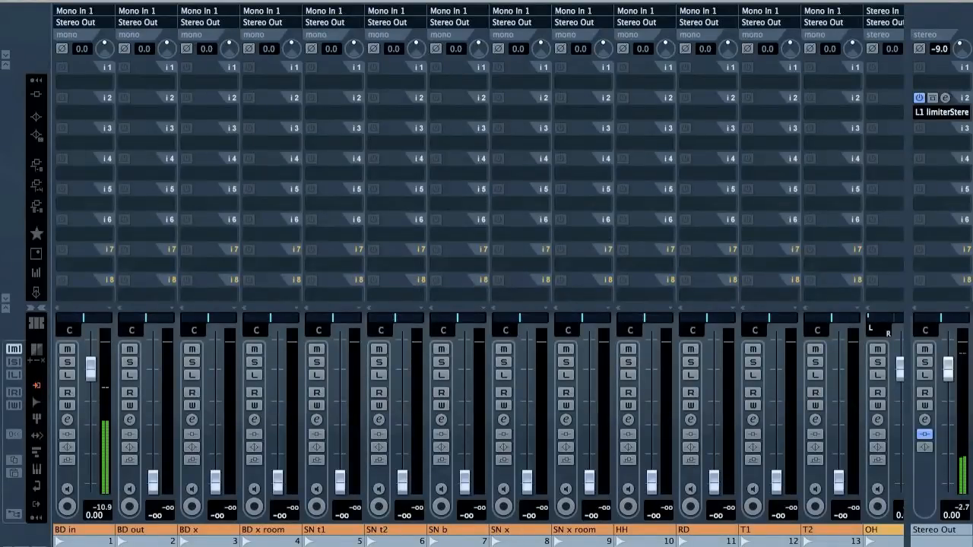
{"action": "right_click", "coordinate": [311, 303]}
{"action": "left_click", "coordinate": [245, 537]}
{"action": "left_click_drag", "start_coordinate": [304, 546], "coordinate": [425, 546]}
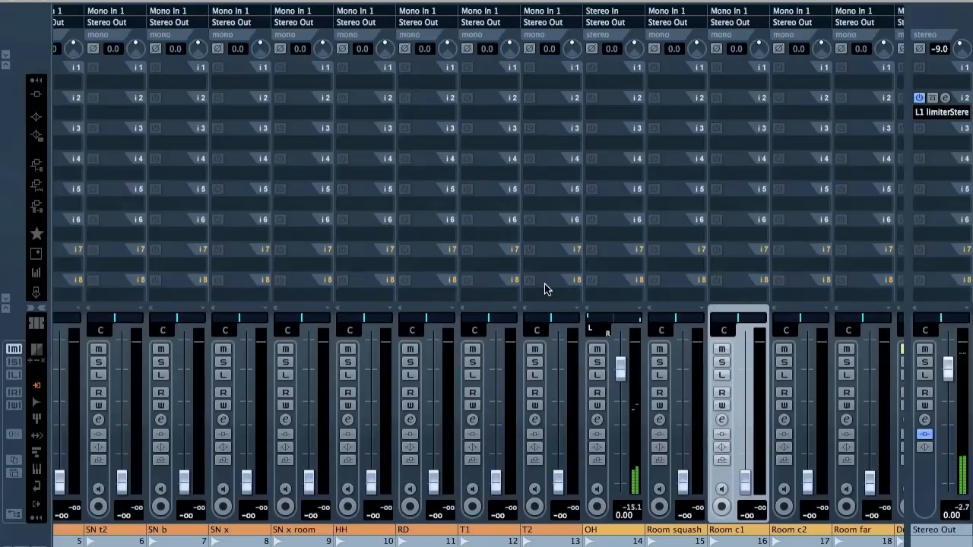
{"action": "left_click", "coordinate": [608, 121]}
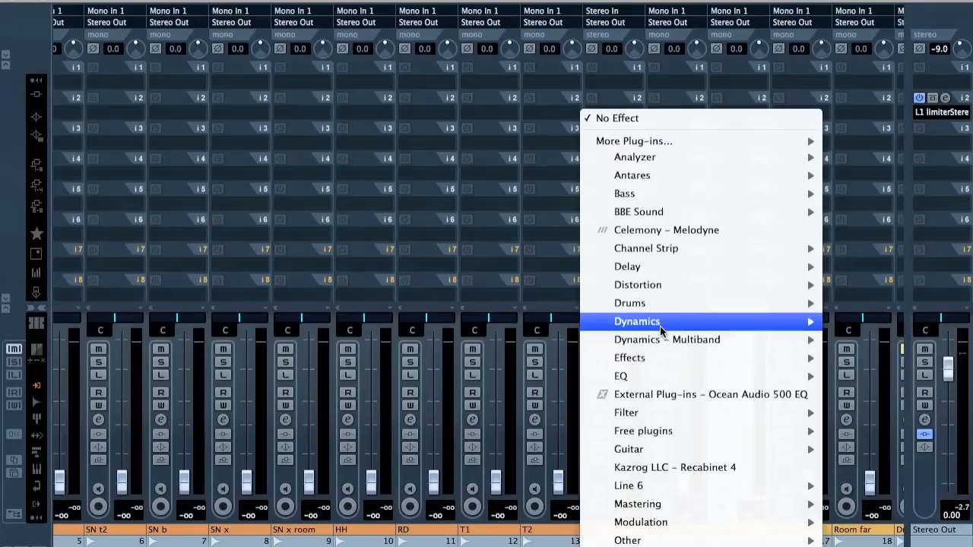
{"action": "mouse_move", "coordinate": [660, 323]}
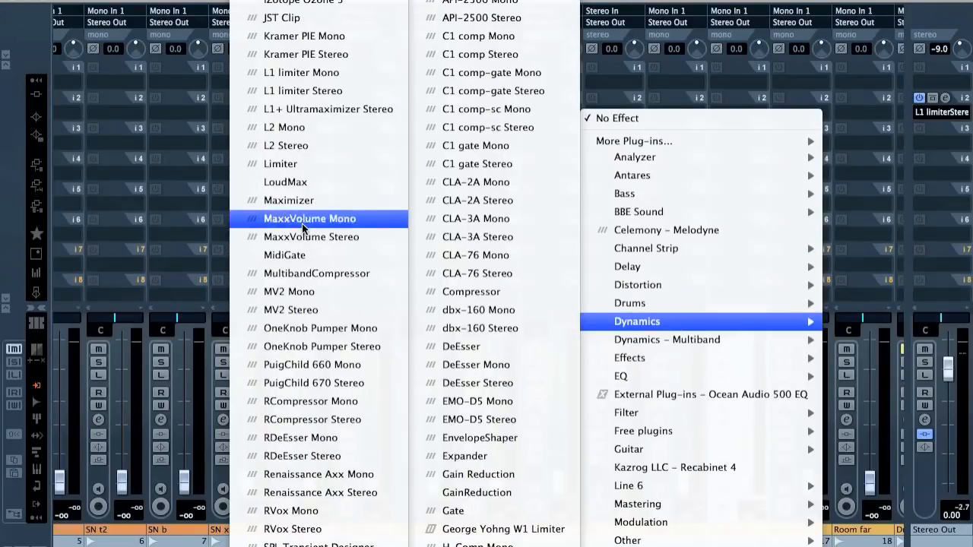
{"action": "left_click", "coordinate": [297, 315]}
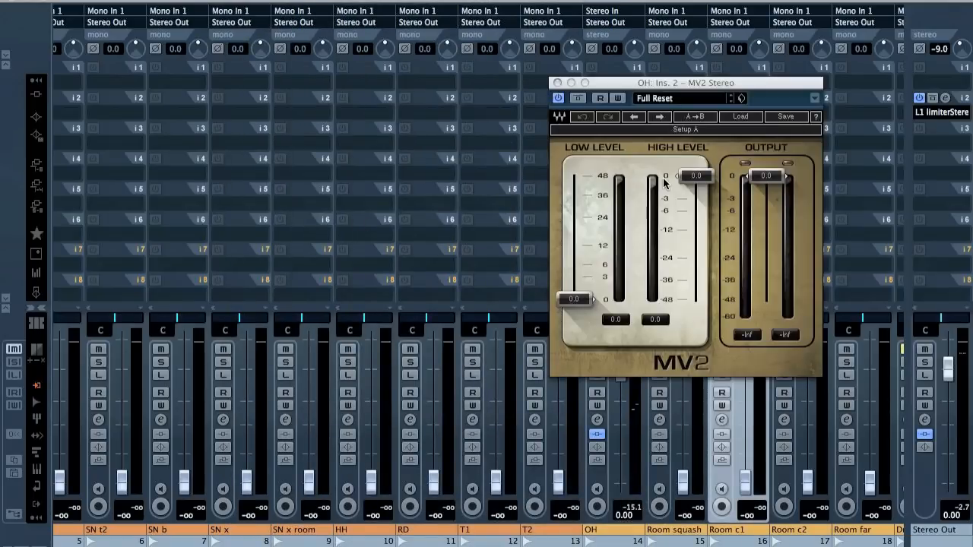
{"action": "left_click_drag", "start_coordinate": [574, 298], "coordinate": [573, 244]}
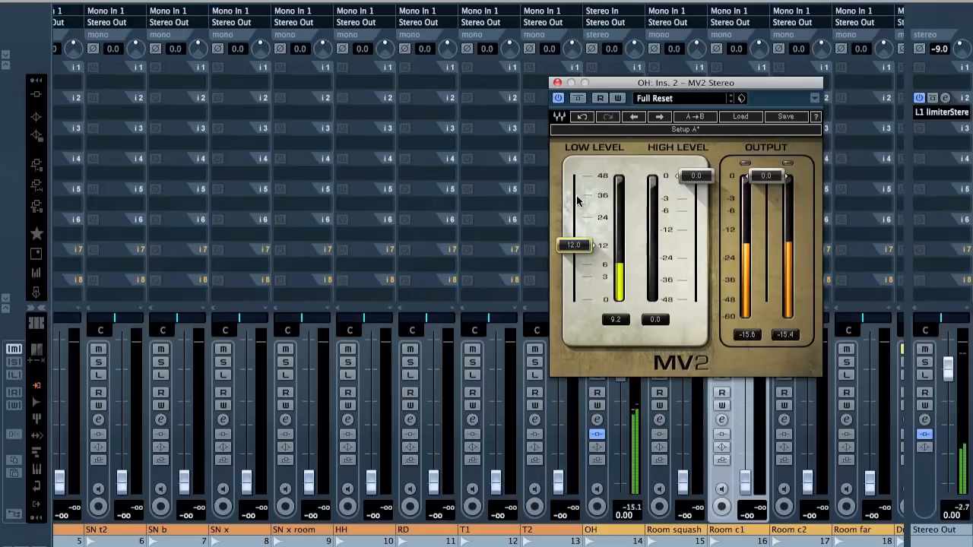
{"action": "left_click", "coordinate": [557, 82]}
Raise the BD out fader to 1.00 and invert that channel's phase
{"action": "scroll", "coordinate": [617, 216], "scroll_direction": "left", "scroll_amount": 4}
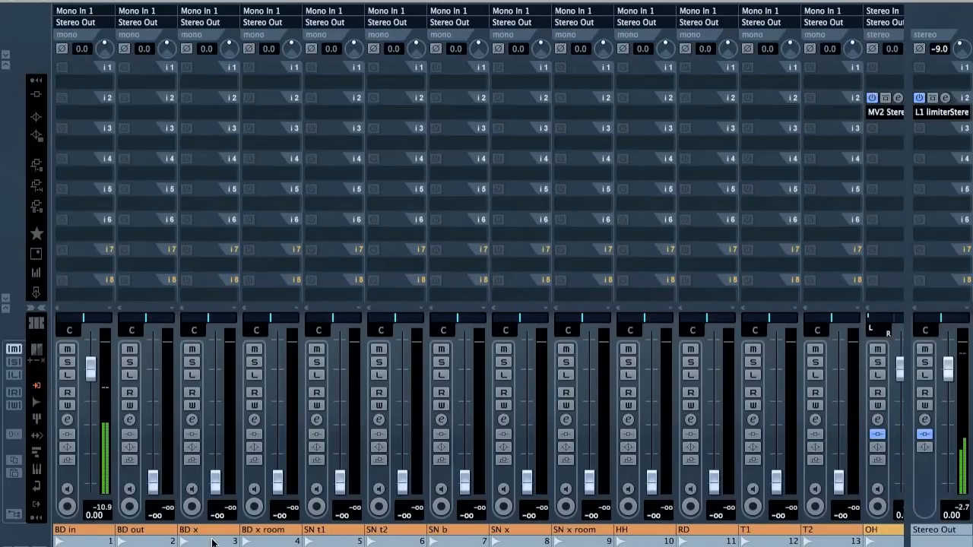
{"action": "left_click", "coordinate": [68, 420]}
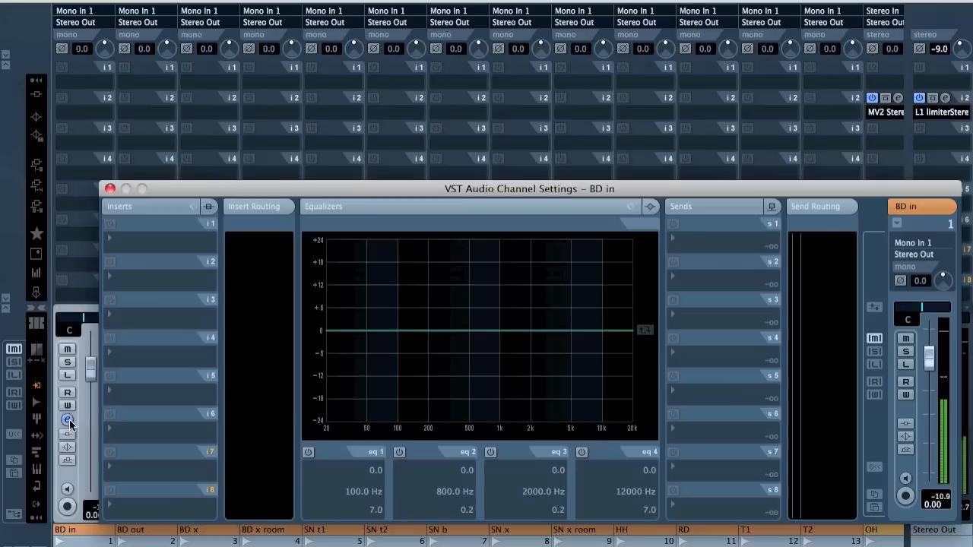
{"action": "left_click", "coordinate": [109, 190]}
{"action": "left_click_drag", "start_coordinate": [152, 480], "coordinate": [151, 365]}
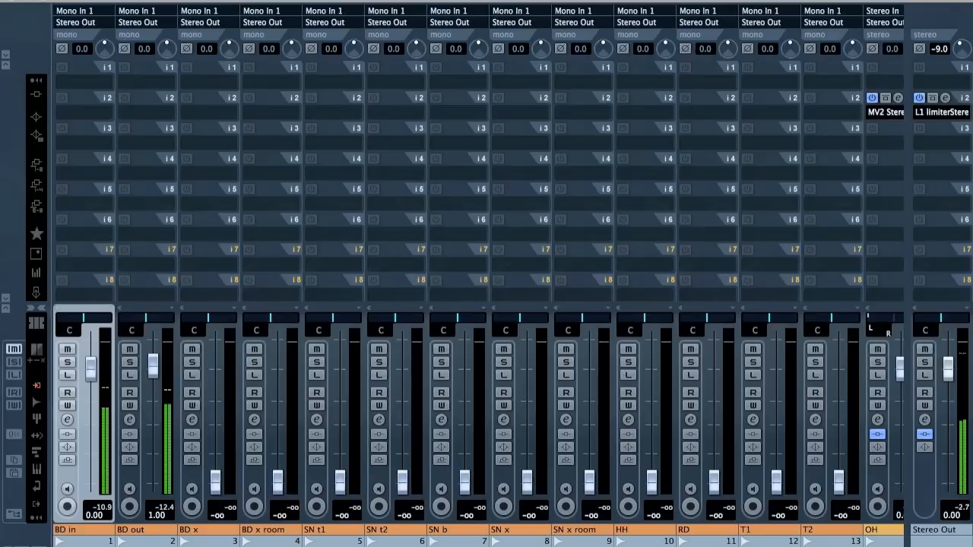
{"action": "left_click", "coordinate": [126, 49]}
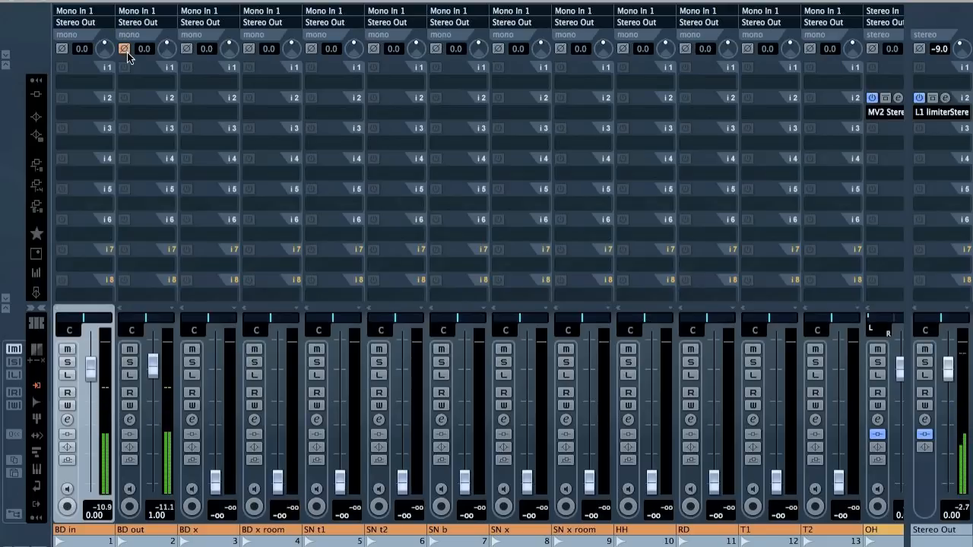
Solo BD out in its channel settings, switch on EQ band 4 and insert StudioEQ in insert slot 2
{"action": "left_click", "coordinate": [129, 420]}
{"action": "key", "text": "s"}
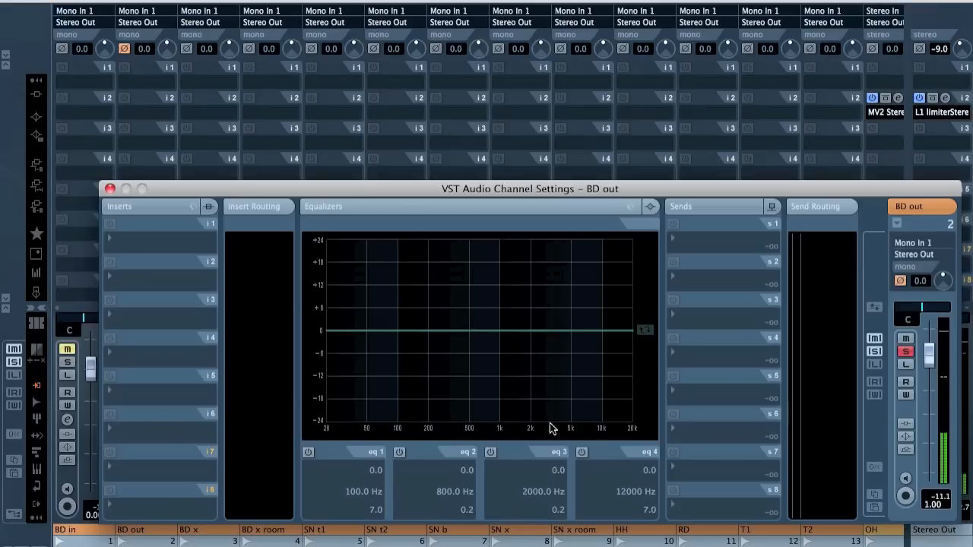
{"action": "left_click", "coordinate": [581, 453]}
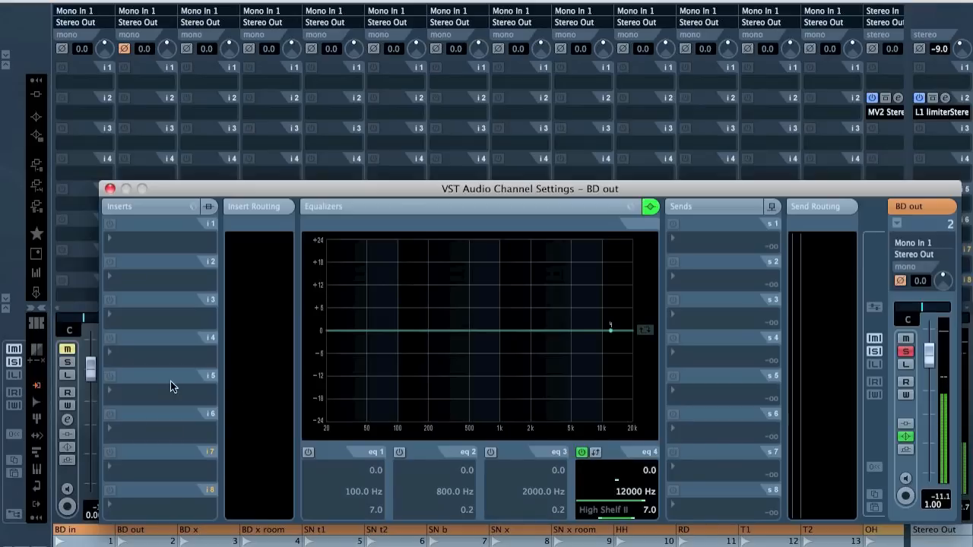
{"action": "left_click", "coordinate": [135, 278]}
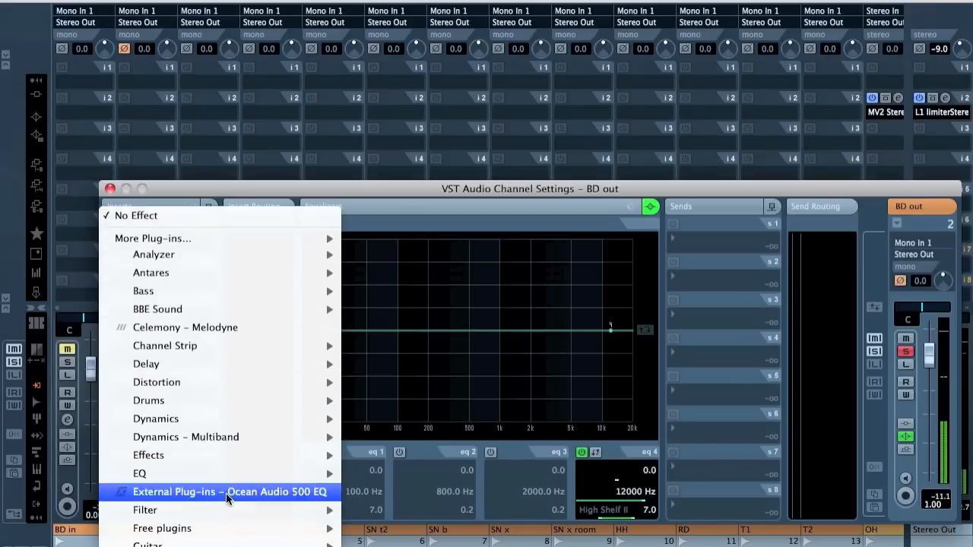
{"action": "mouse_move", "coordinate": [229, 475]}
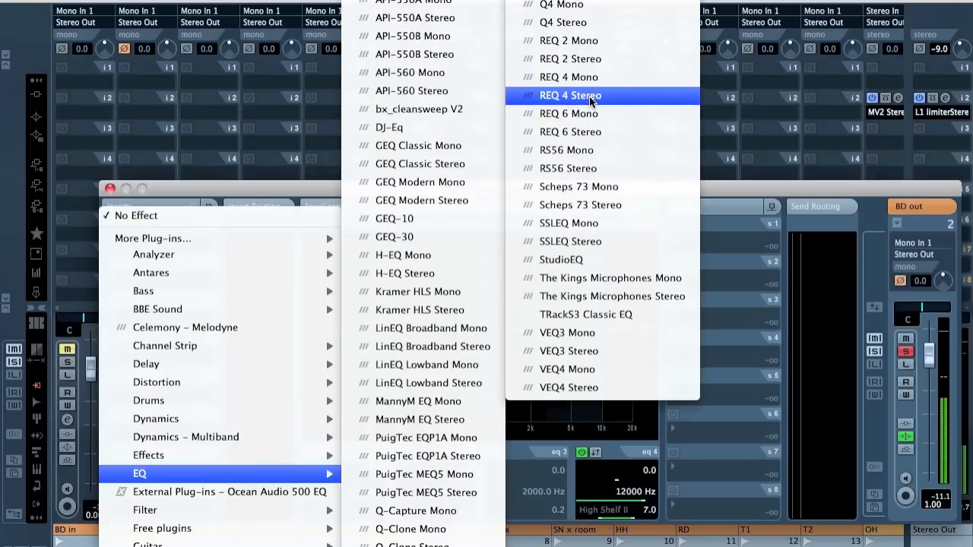
{"action": "left_click", "coordinate": [585, 260]}
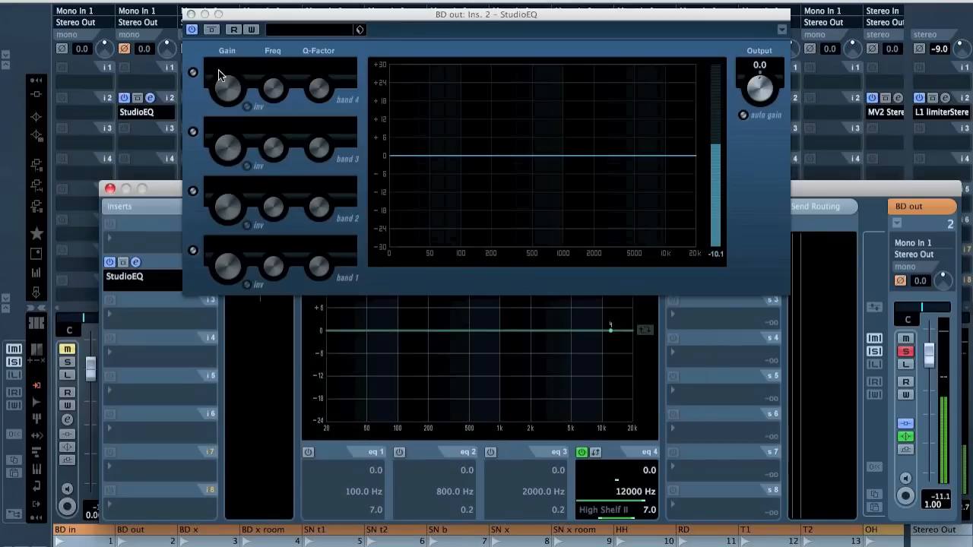
Enable StudioEQ band 4 as a Cut filter and tune it to 66 Hz with a Q-factor of 7.8
{"action": "left_click", "coordinate": [193, 72]}
{"action": "left_click", "coordinate": [347, 68]}
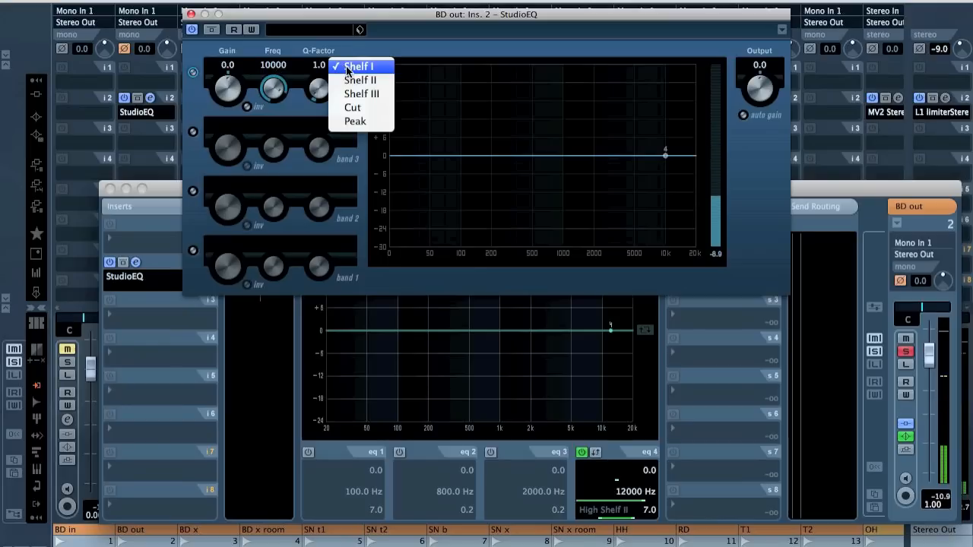
{"action": "left_click", "coordinate": [371, 107]}
{"action": "left_click_drag", "start_coordinate": [275, 92], "coordinate": [235, 67]}
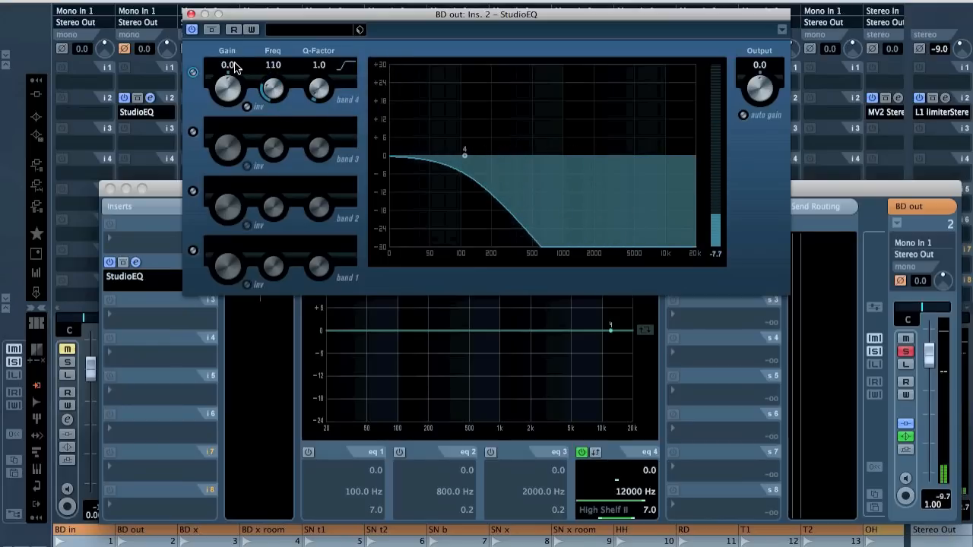
{"action": "left_click_drag", "start_coordinate": [318, 90], "coordinate": [315, 19]}
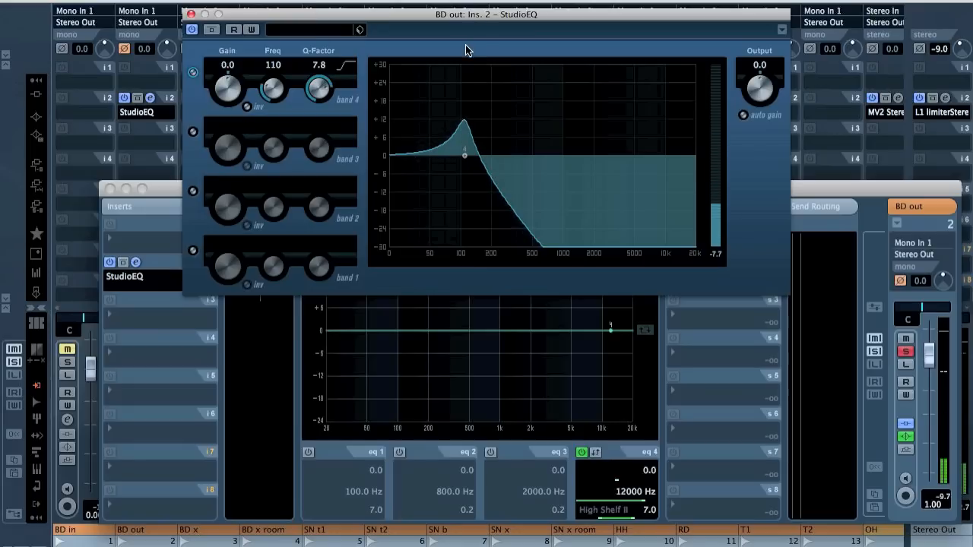
{"action": "left_click_drag", "start_coordinate": [266, 85], "coordinate": [266, 89]}
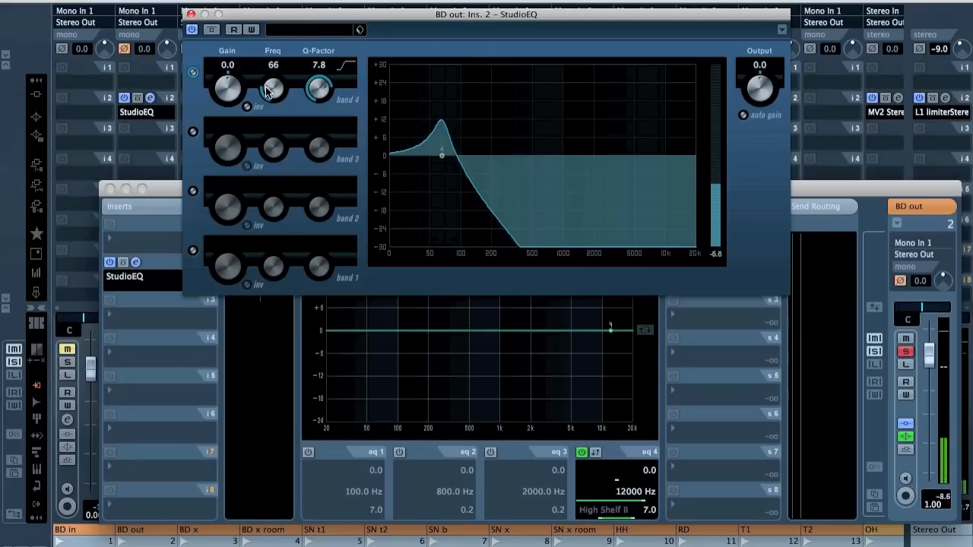
Try Q-factors of 3 and 5 on StudioEQ band 4, settle on 5.8, and close the EQ and channel settings
{"action": "left_click", "coordinate": [323, 64]}
{"action": "type", "text": "3"}
{"action": "key", "text": "Return"}
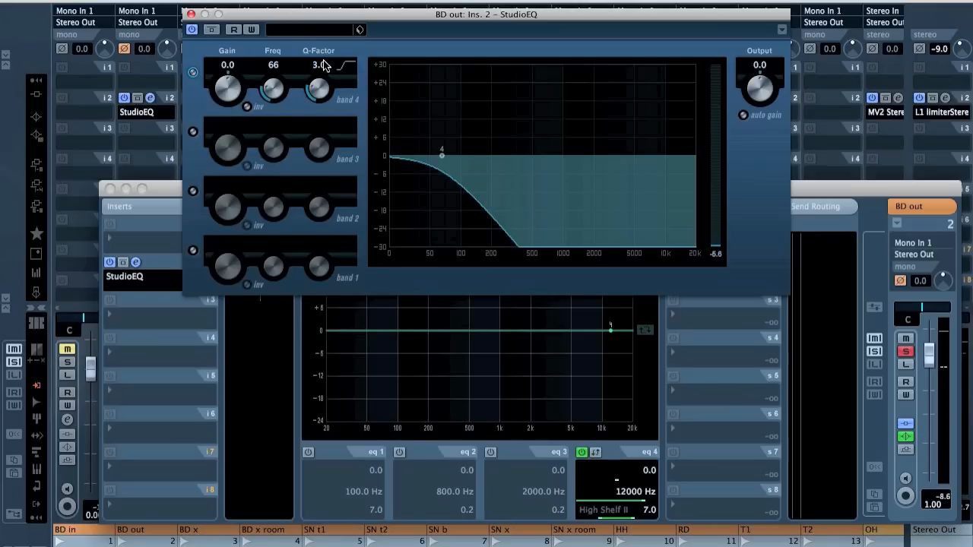
{"action": "left_click", "coordinate": [324, 64]}
{"action": "type", "text": "5"}
{"action": "key", "text": "Return"}
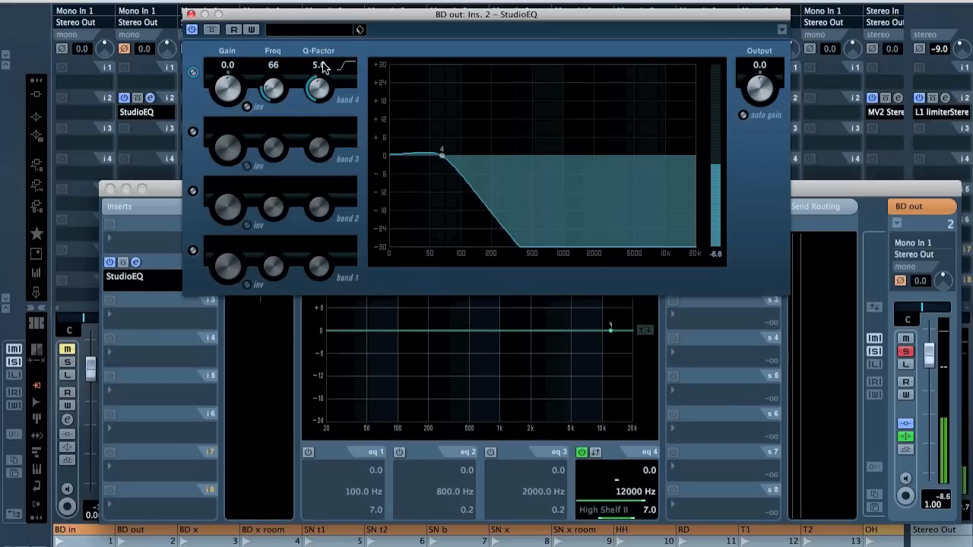
{"action": "left_click_drag", "start_coordinate": [230, 89], "coordinate": [202, 97]}
{"action": "left_click", "coordinate": [228, 87], "text": "super"}
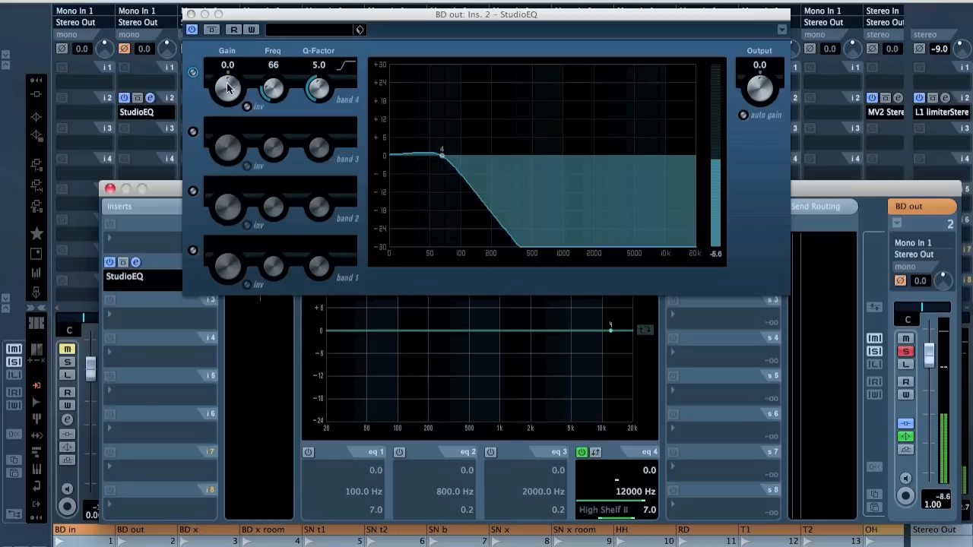
{"action": "left_click_drag", "start_coordinate": [320, 84], "coordinate": [318, 72]}
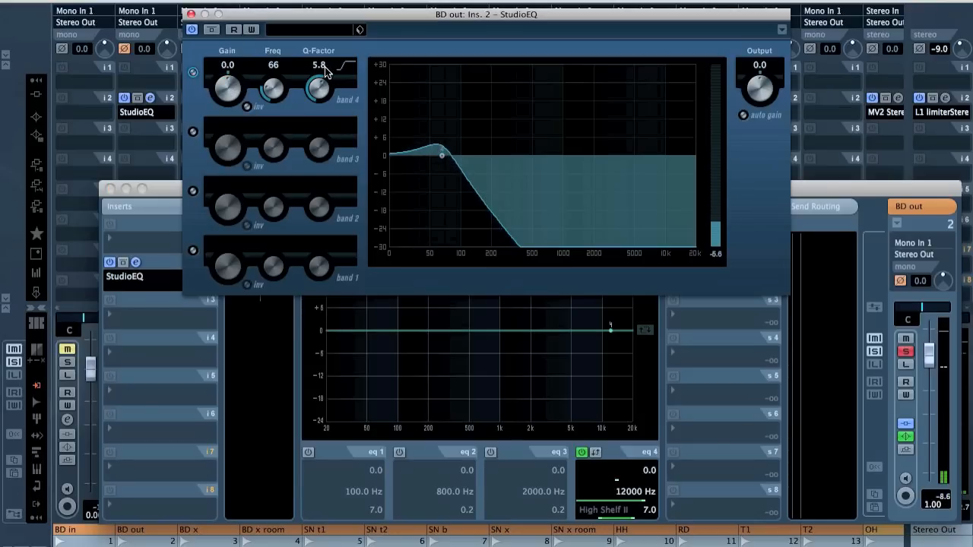
{"action": "left_click", "coordinate": [190, 14]}
{"action": "left_click", "coordinate": [110, 189]}
Solo BD in together with BD out and switch off BD out's phase inversion
{"action": "left_click", "coordinate": [67, 362]}
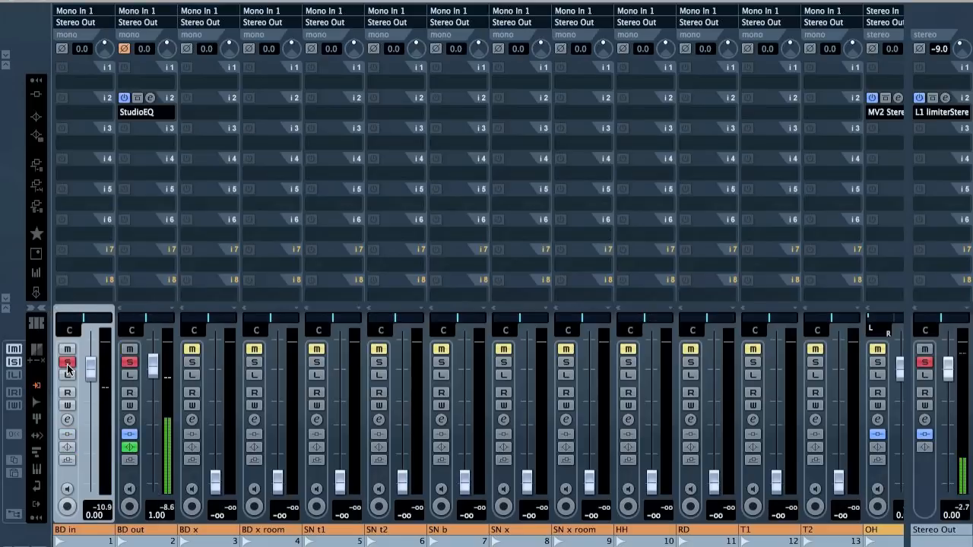
{"action": "left_click", "coordinate": [146, 140]}
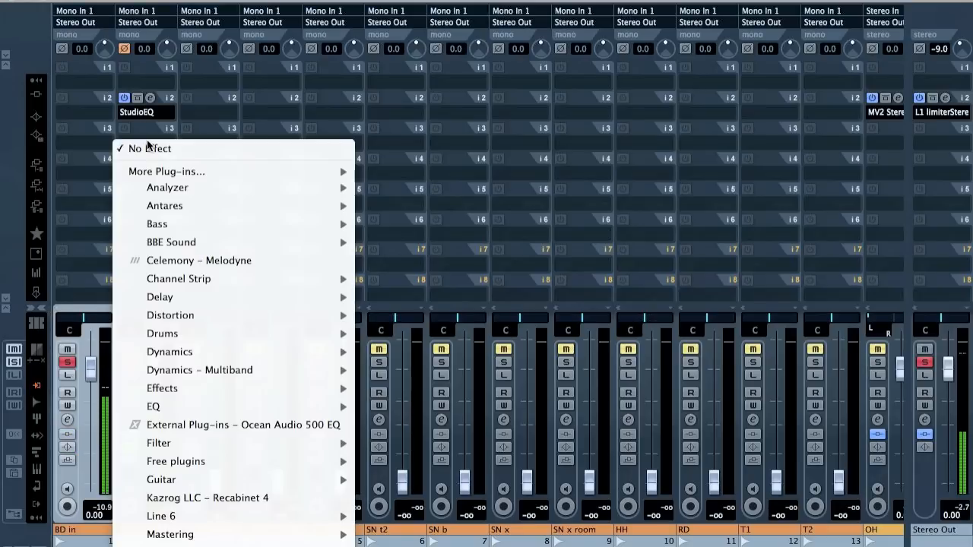
{"action": "left_click", "coordinate": [131, 50]}
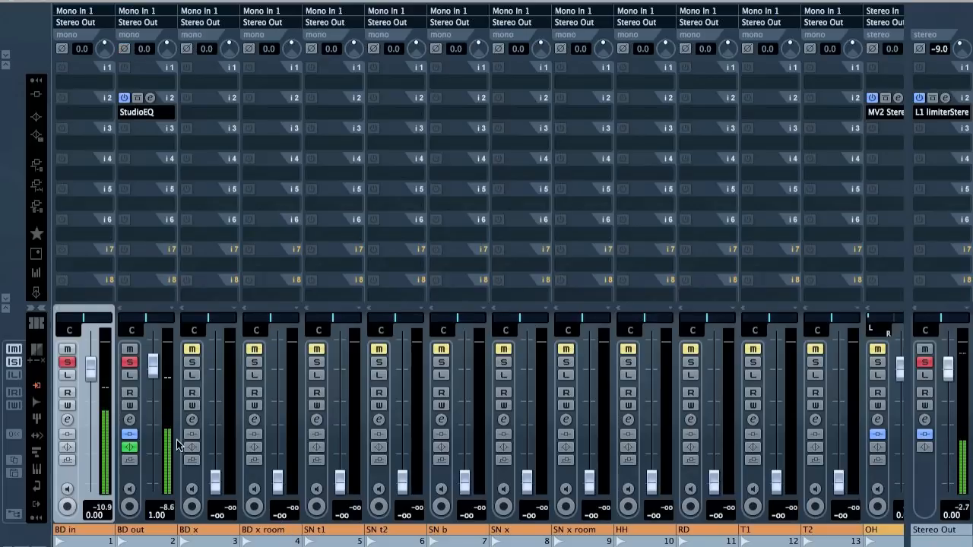
Enable EQ band 1 on BD in as a High Pass I filter at 50 Hz
{"action": "left_click", "coordinate": [68, 420]}
{"action": "left_click", "coordinate": [308, 452]}
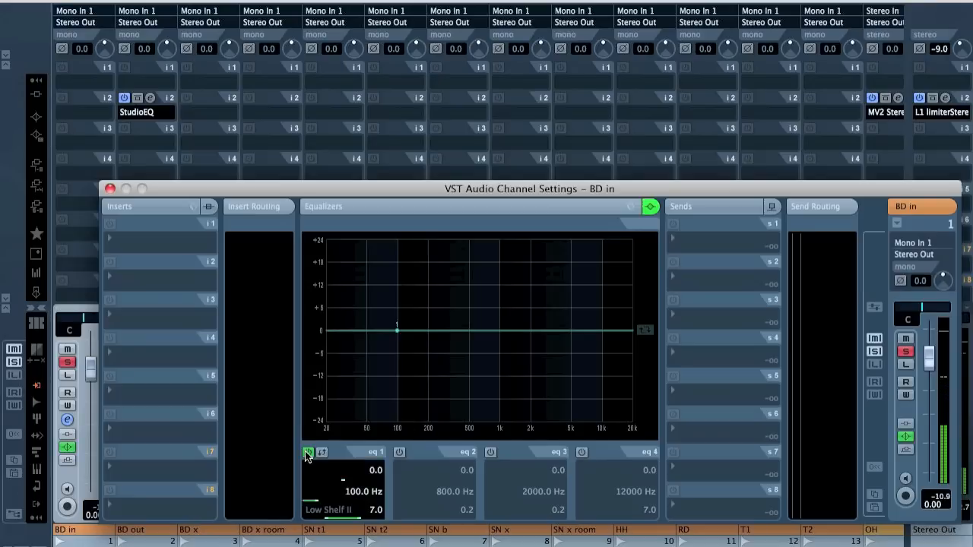
{"action": "left_click", "coordinate": [334, 508]}
{"action": "left_click", "coordinate": [350, 462]}
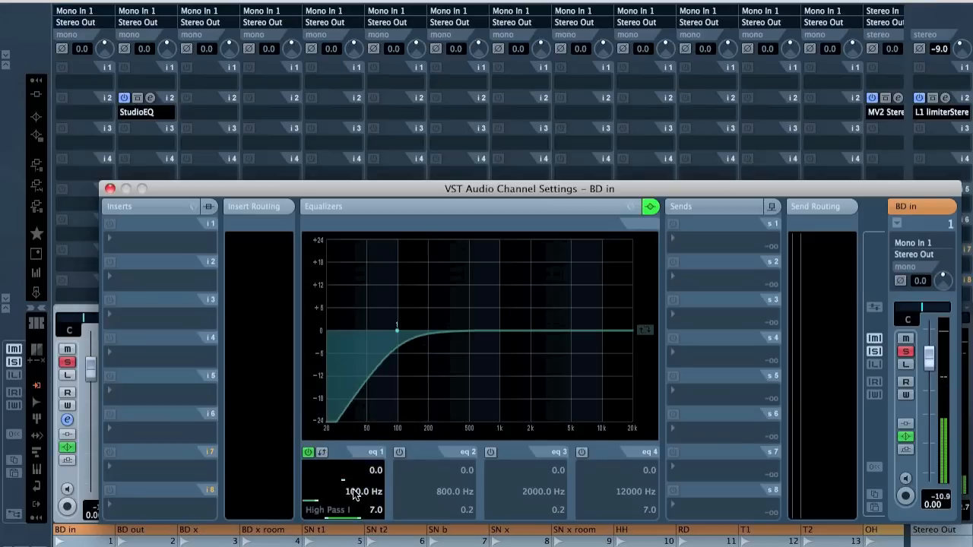
{"action": "left_click", "coordinate": [354, 492]}
{"action": "type", "text": "50"}
{"action": "key", "text": "Return"}
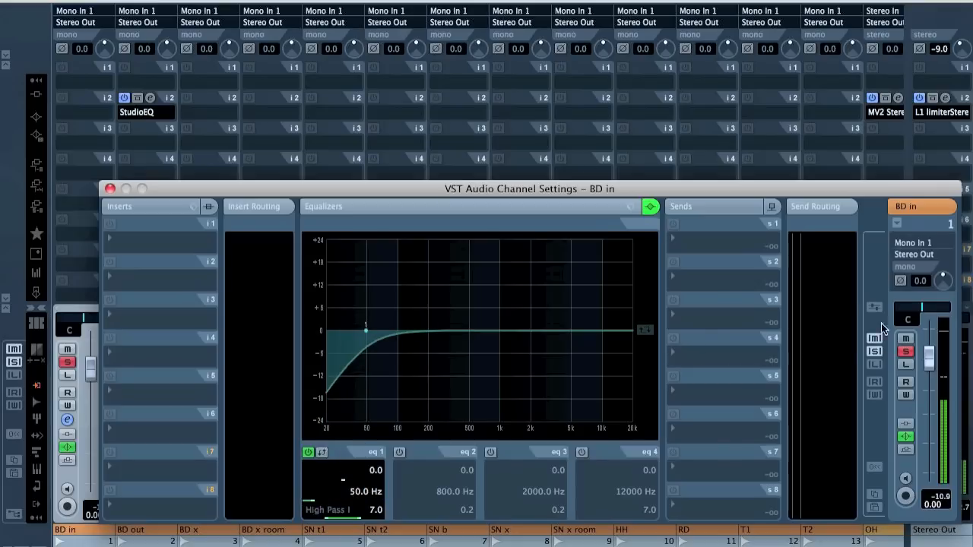
Invert the phase of BD out and insert the L1 limiter Mono in its insert slot 3
{"action": "left_click", "coordinate": [126, 49]}
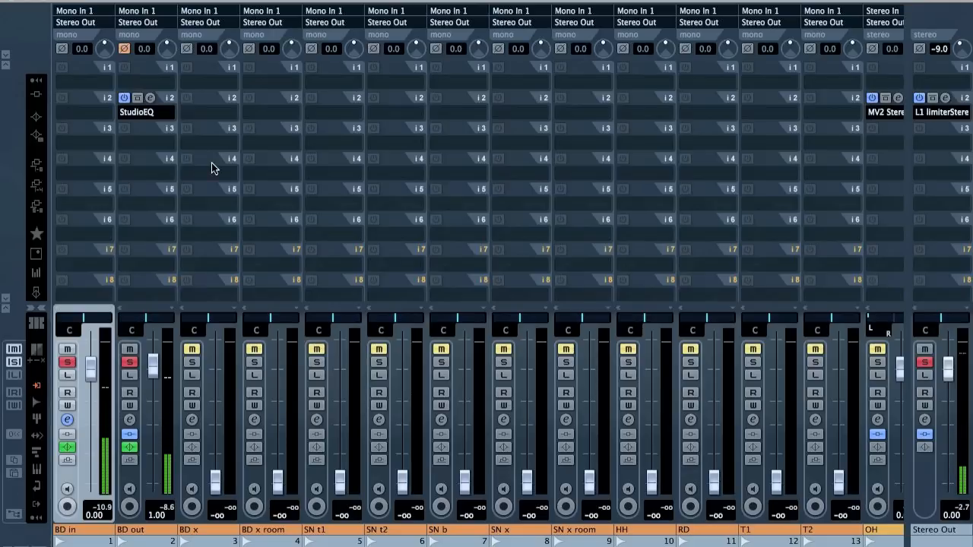
{"action": "left_click", "coordinate": [140, 142]}
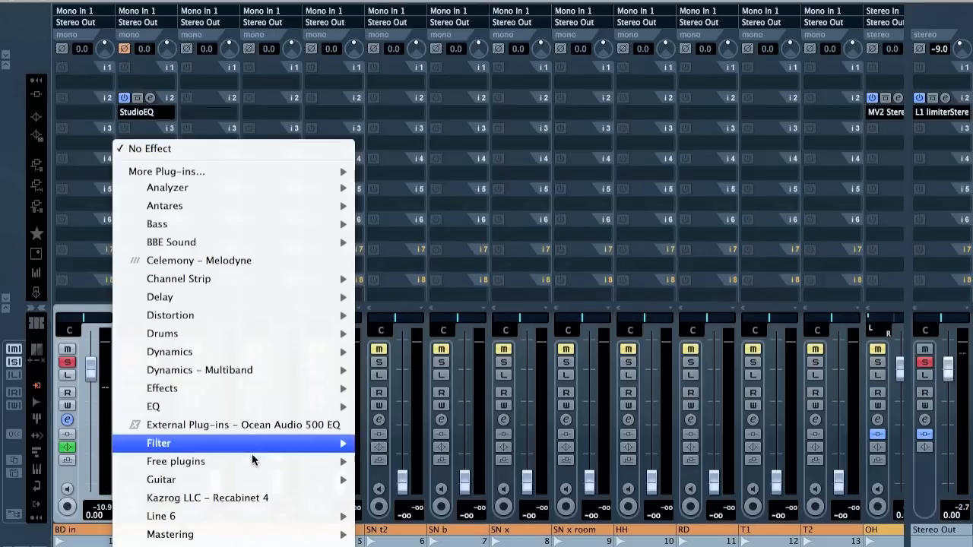
{"action": "mouse_move", "coordinate": [261, 372]}
{"action": "mouse_move", "coordinate": [263, 351]}
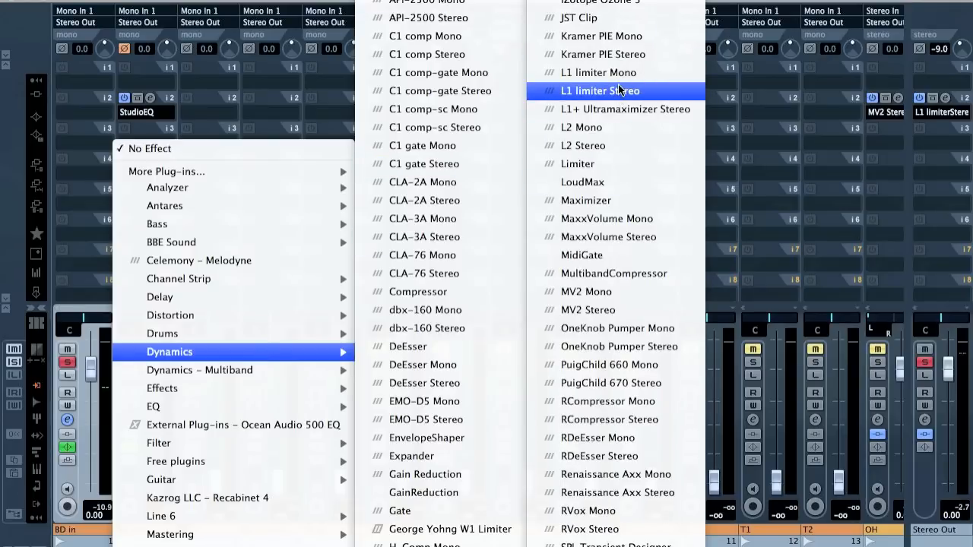
{"action": "left_click", "coordinate": [619, 73]}
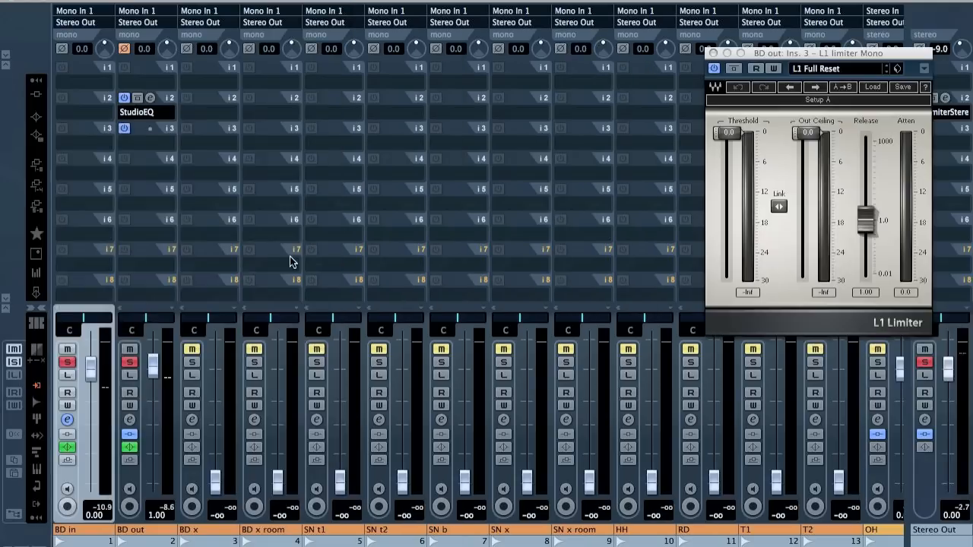
Set the BD out limiter's threshold to about -17.9 and its output ceiling to about -9.9, and close the plug-in
{"action": "left_click_drag", "start_coordinate": [729, 132], "coordinate": [718, 223]}
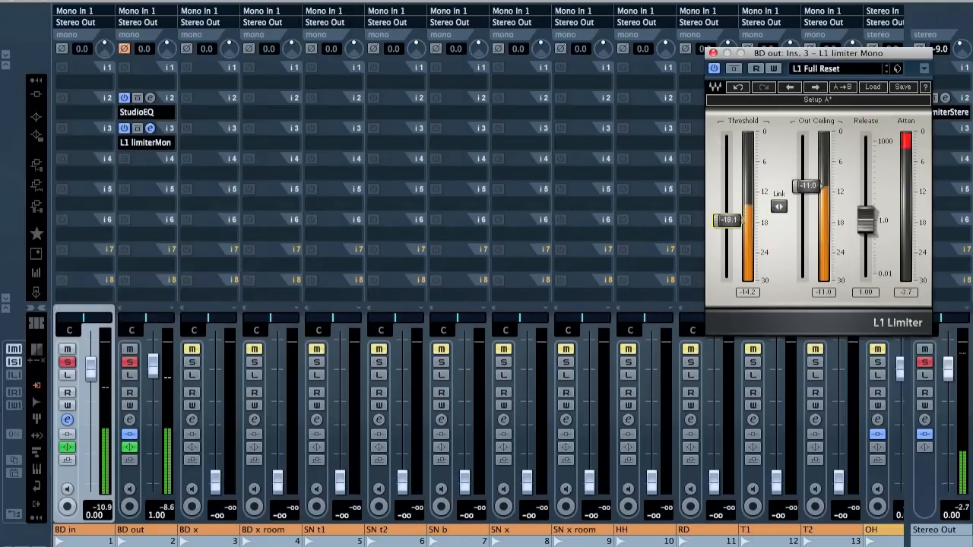
{"action": "left_click_drag", "start_coordinate": [728, 221], "coordinate": [727, 220]}
{"action": "left_click_drag", "start_coordinate": [807, 188], "coordinate": [807, 180]}
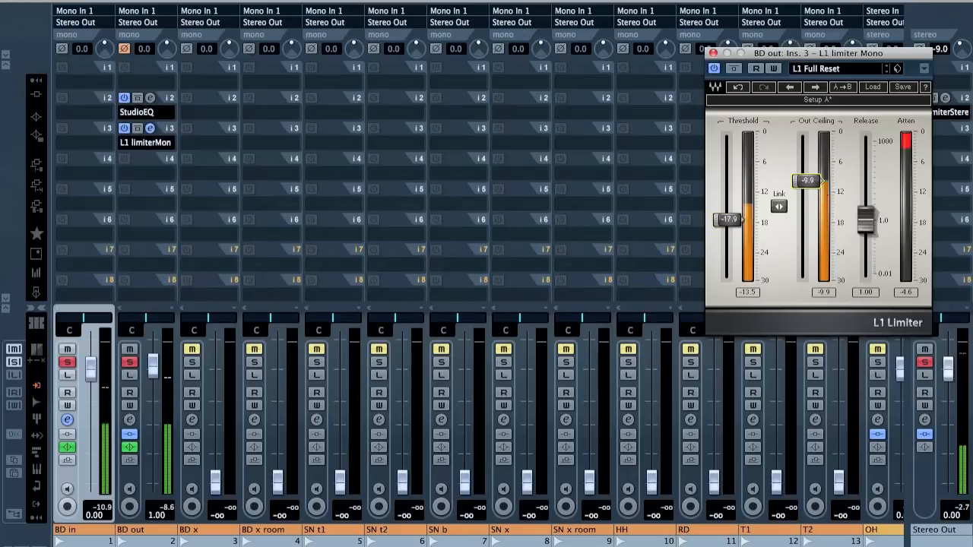
{"action": "left_click", "coordinate": [713, 53]}
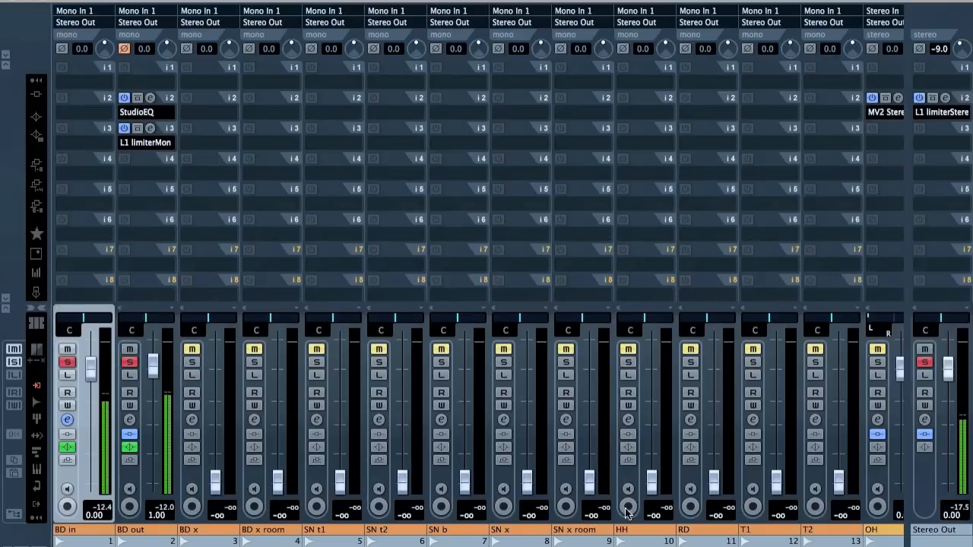
Clear the solos and enable EQ band 1 on the OH channel as a High Pass I filter at 400 Hz
{"action": "left_click", "coordinate": [924, 362]}
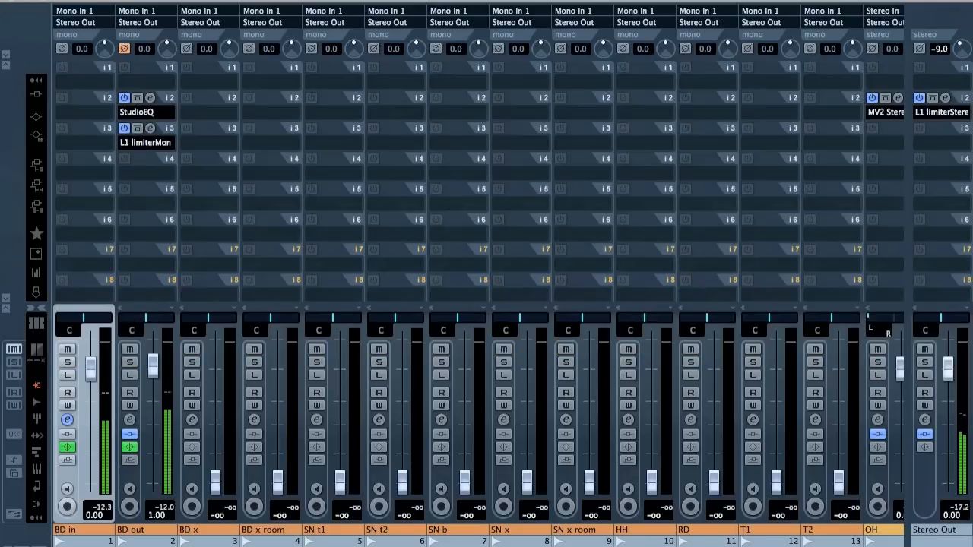
{"action": "scroll", "coordinate": [479, 273], "scroll_direction": "right", "scroll_amount": 4}
{"action": "left_click", "coordinate": [633, 419]}
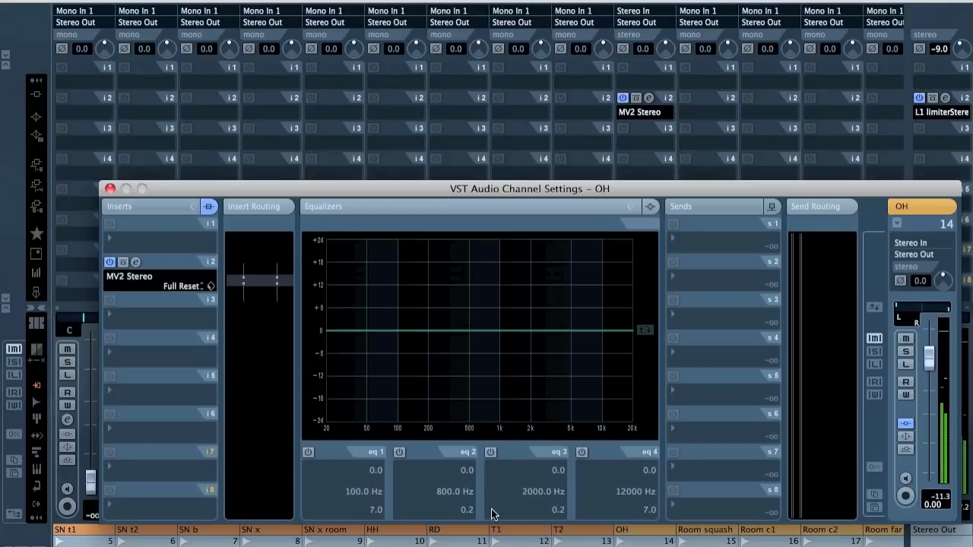
{"action": "left_click", "coordinate": [308, 452]}
{"action": "left_click", "coordinate": [338, 509]}
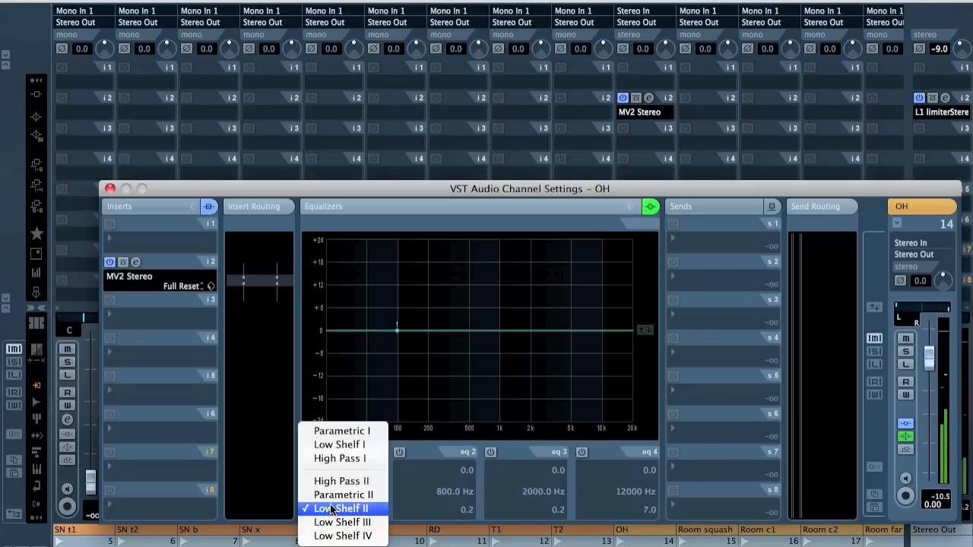
{"action": "left_click", "coordinate": [336, 459]}
{"action": "left_click_drag", "start_coordinate": [397, 337], "coordinate": [460, 337]}
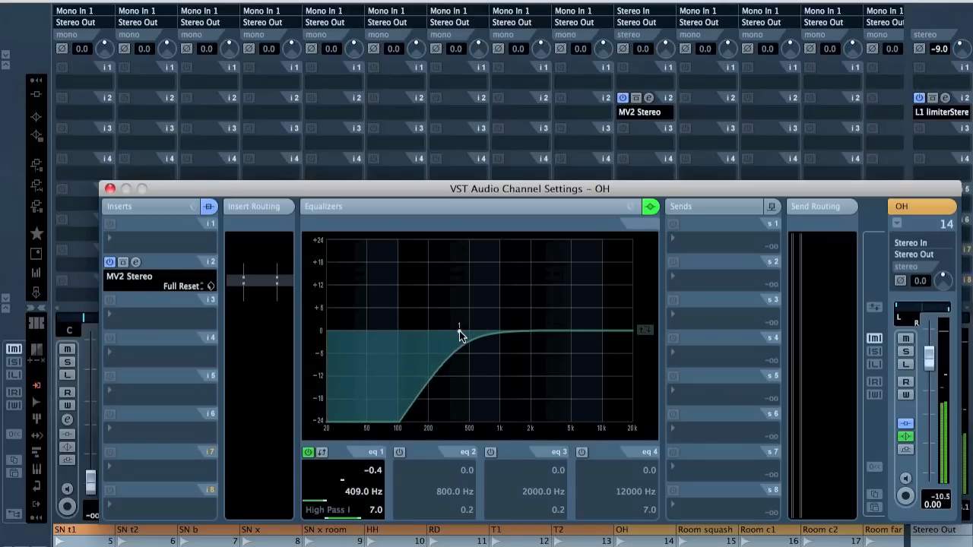
{"action": "double_click", "coordinate": [348, 495]}
{"action": "type", "text": "400"}
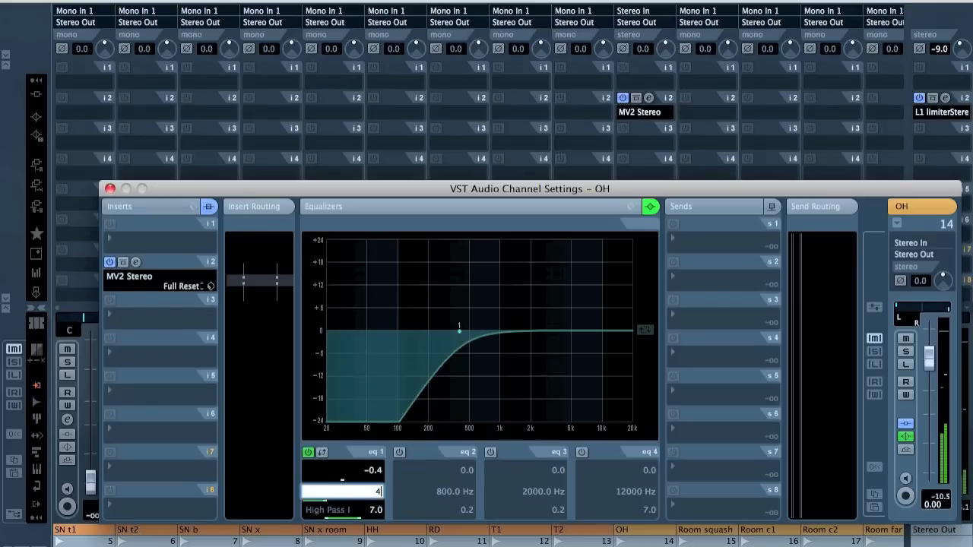
{"action": "key", "text": "Return"}
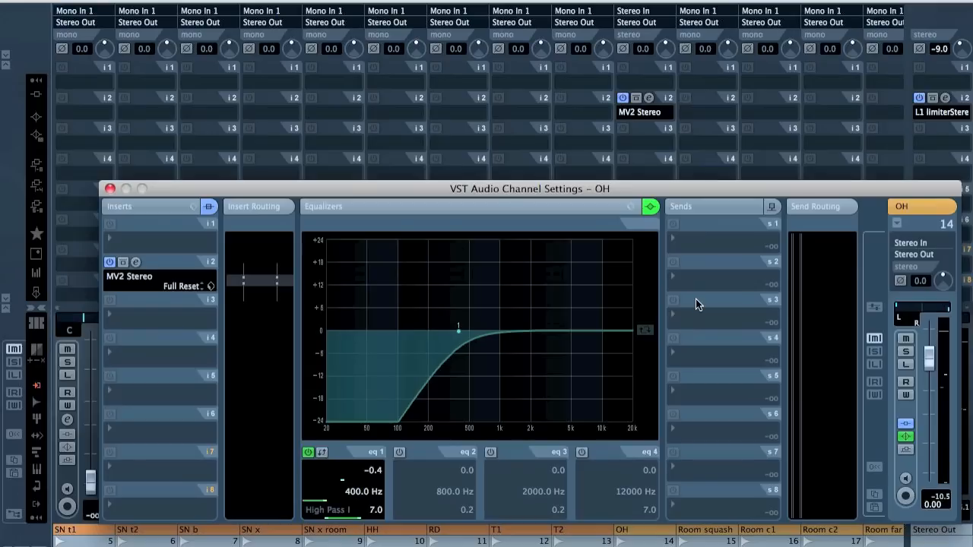
{"action": "left_click", "coordinate": [110, 189]}
Bring BD x into the mix with its phase inverted and its fader at 0.00 dB
{"action": "scroll", "coordinate": [219, 480], "scroll_direction": "left", "scroll_amount": 4}
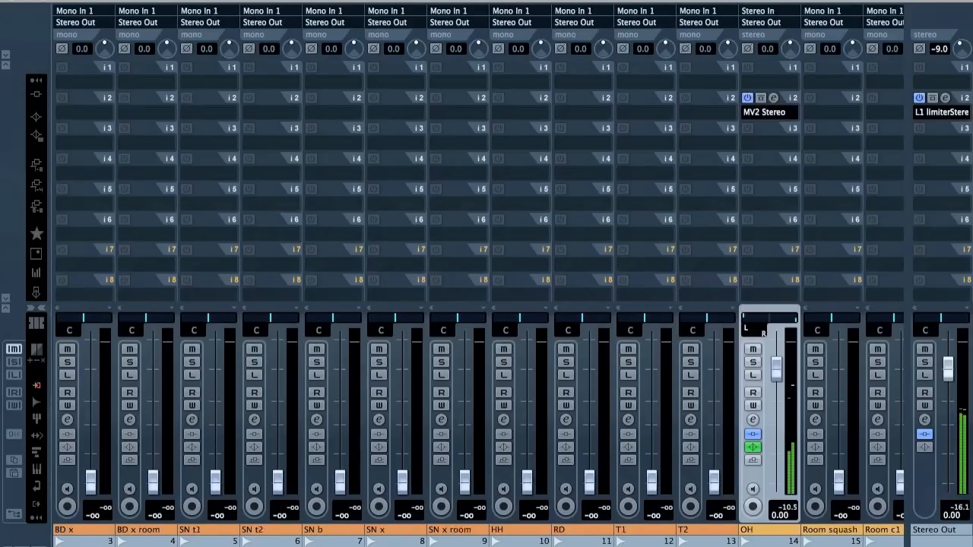
{"action": "left_click_drag", "start_coordinate": [218, 481], "coordinate": [212, 386]}
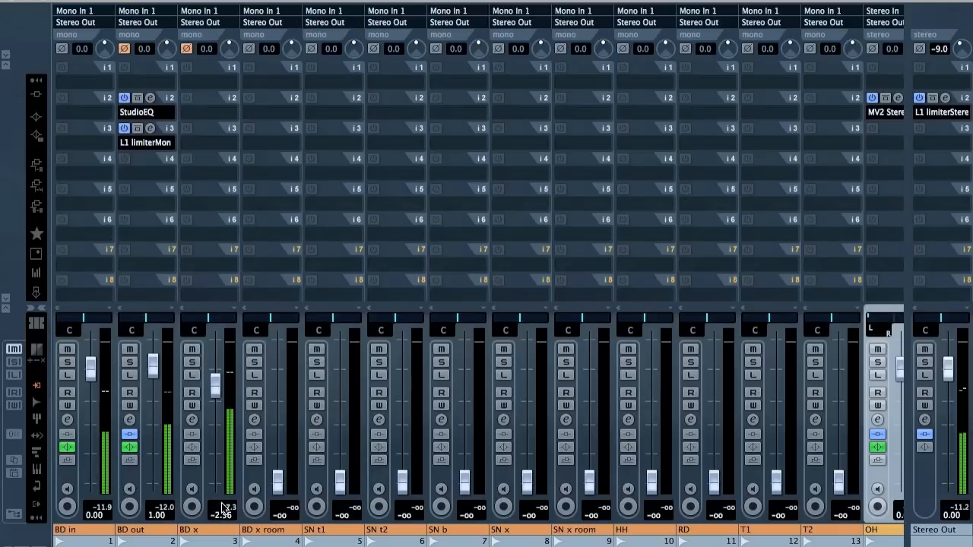
{"action": "left_click", "coordinate": [216, 390], "text": "super"}
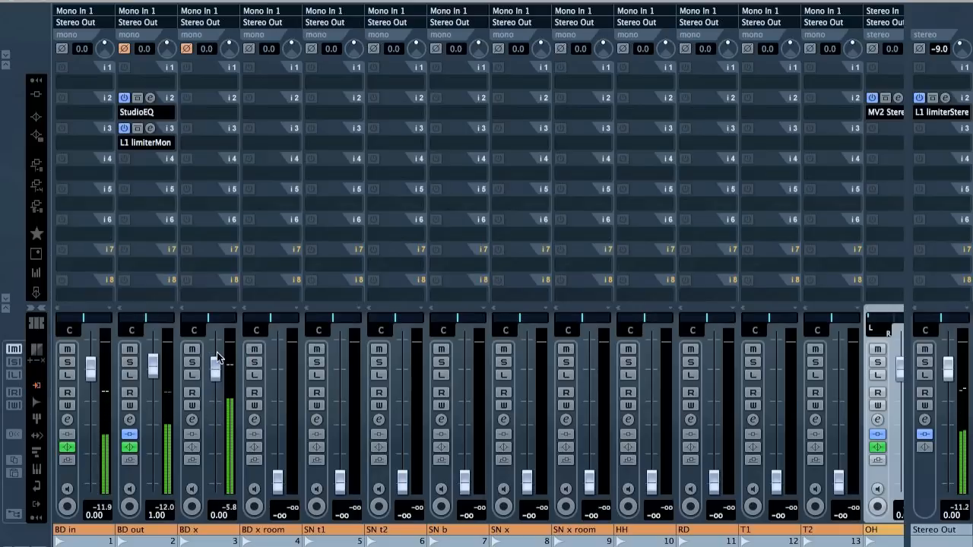
Enable EQ band 2 on BD x, sweep it to about 316 Hz and invert its gain to a 12 dB cut
{"action": "left_click", "coordinate": [191, 420]}
{"action": "left_click", "coordinate": [400, 453]}
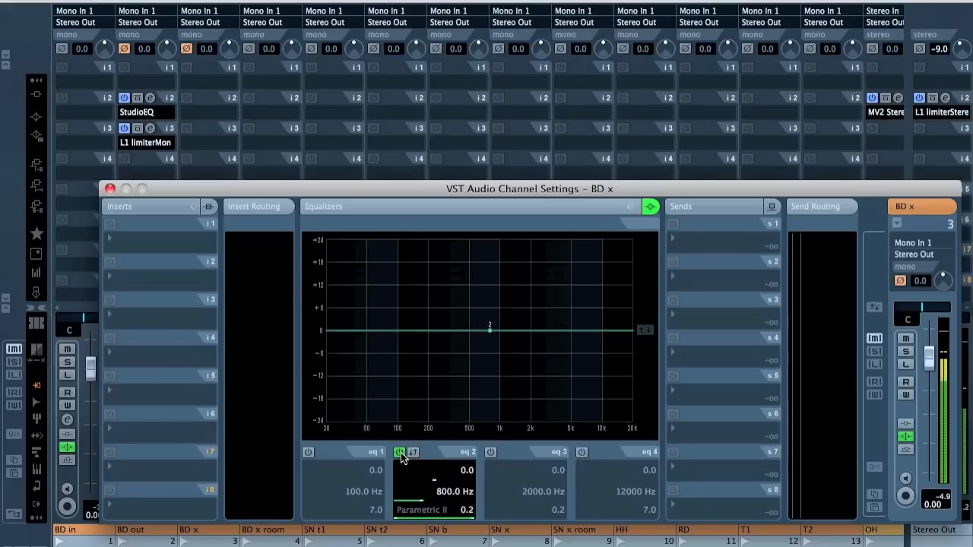
{"action": "left_click_drag", "start_coordinate": [491, 332], "coordinate": [448, 284]}
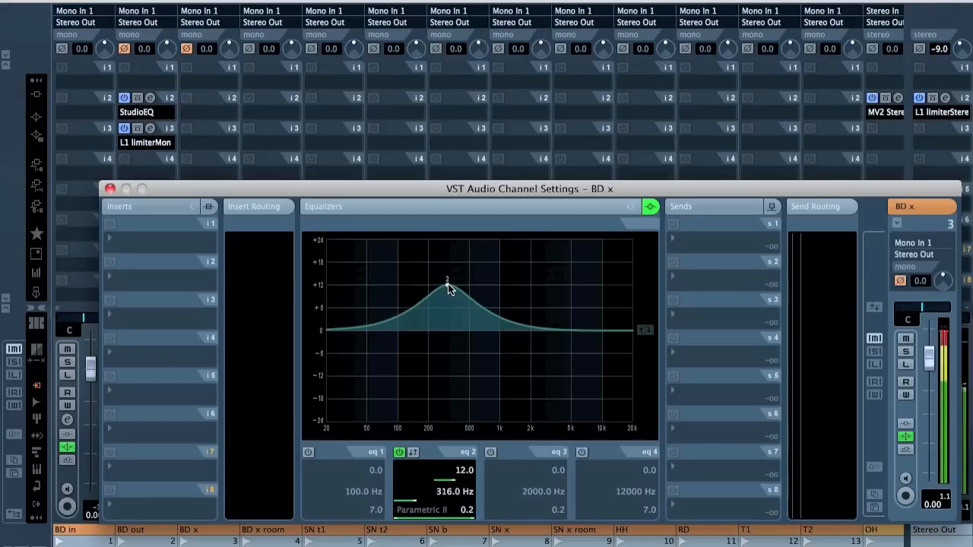
{"action": "left_click", "coordinate": [413, 453]}
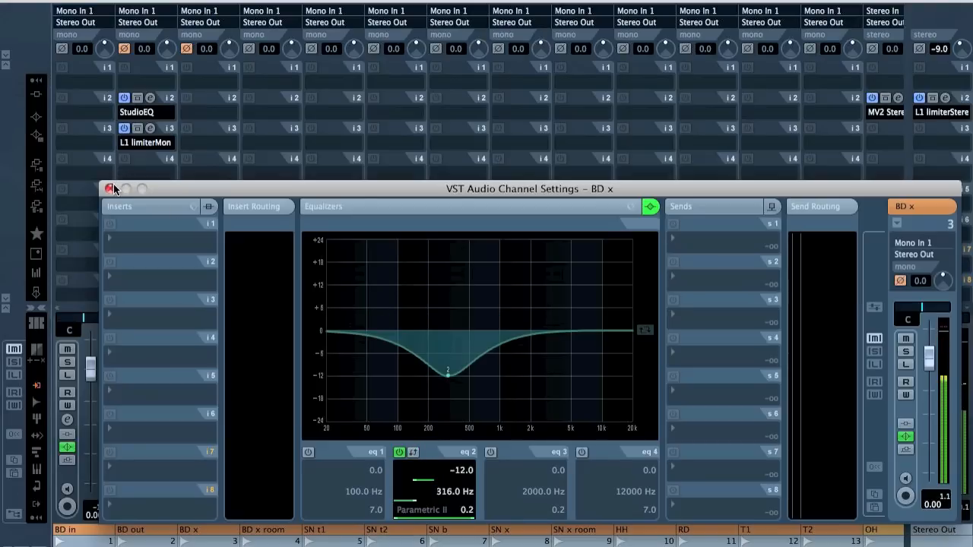
{"action": "left_click", "coordinate": [109, 189]}
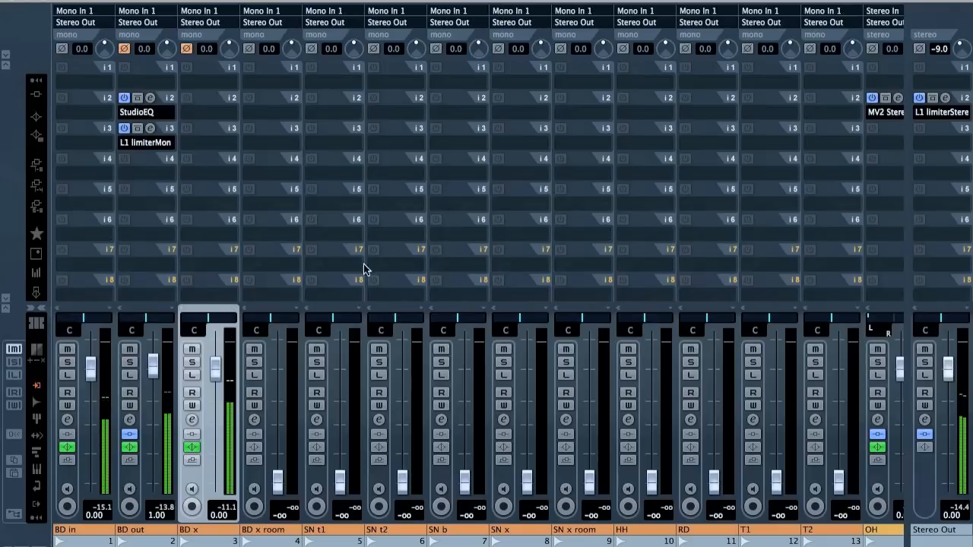
Compare BD x with its phase inversion toggled, keep it inverted, and set its input gain to 6.0 dB
{"action": "left_click", "coordinate": [187, 49]}
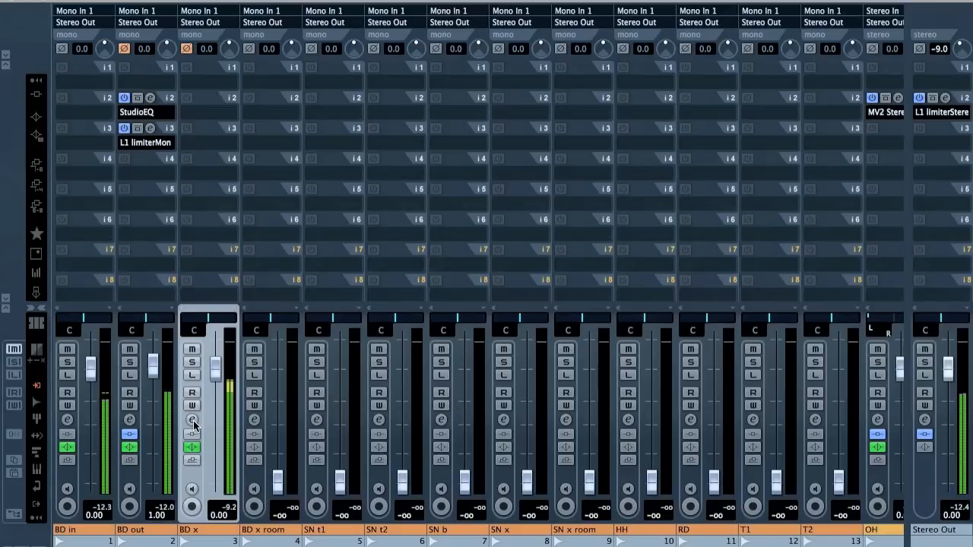
{"action": "double_click", "coordinate": [213, 50]}
{"action": "type", "text": "6"}
{"action": "key", "text": "Return"}
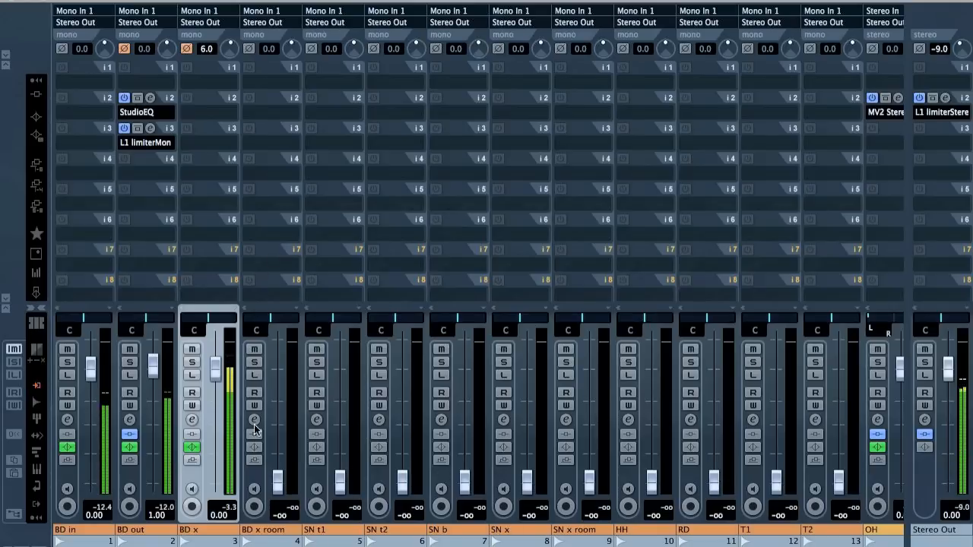
Audition BD x room in solo, set its input gain to 12 dB and bring its fader to about -8.59 dB in the full mix
{"action": "left_click", "coordinate": [254, 361]}
{"action": "left_click_drag", "start_coordinate": [277, 481], "coordinate": [291, 368]}
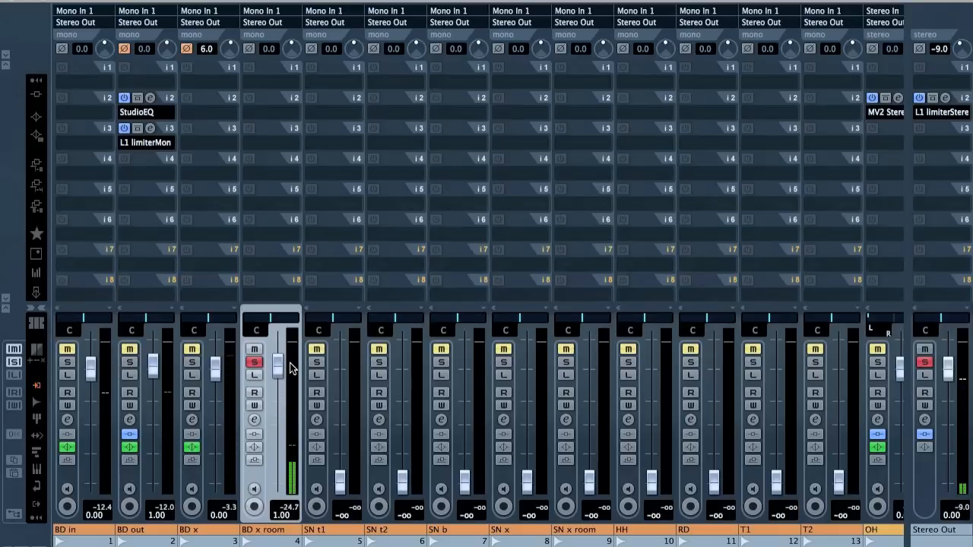
{"action": "left_click", "coordinate": [253, 363]}
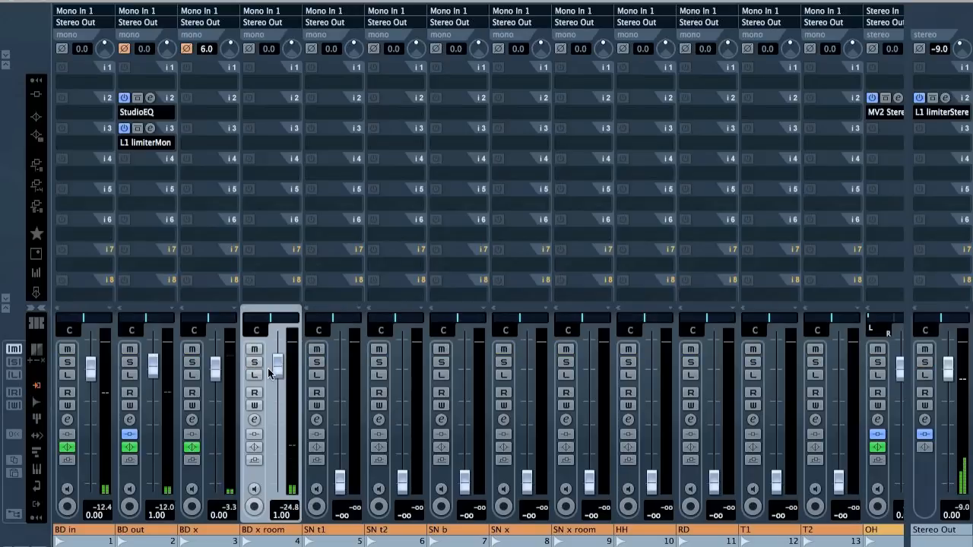
{"action": "left_click", "coordinate": [274, 367], "text": "super"}
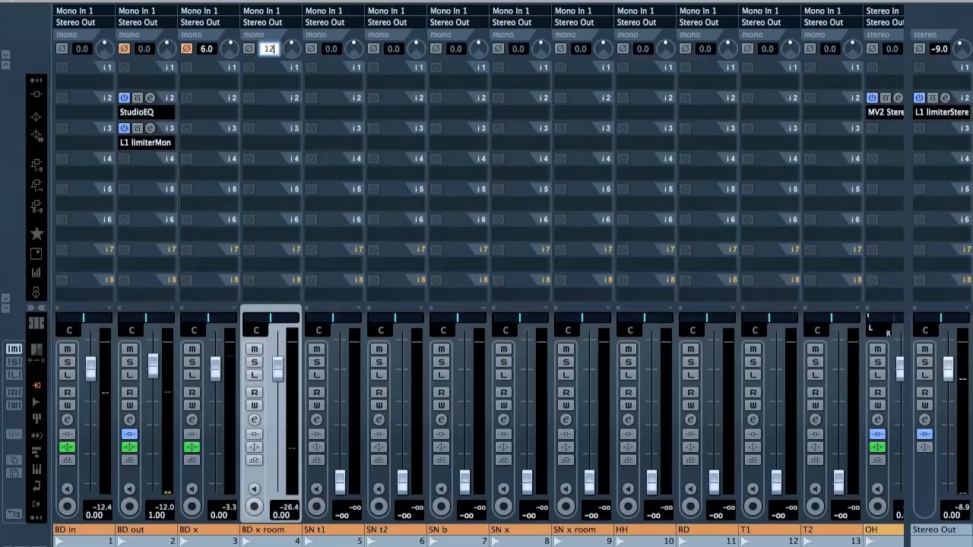
{"action": "key", "text": "Return"}
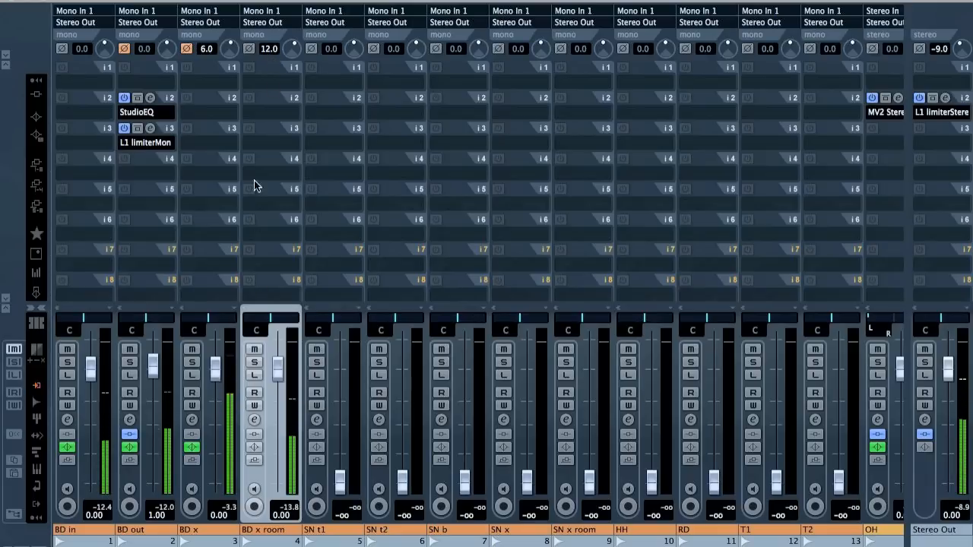
{"action": "left_click_drag", "start_coordinate": [279, 366], "coordinate": [272, 409]}
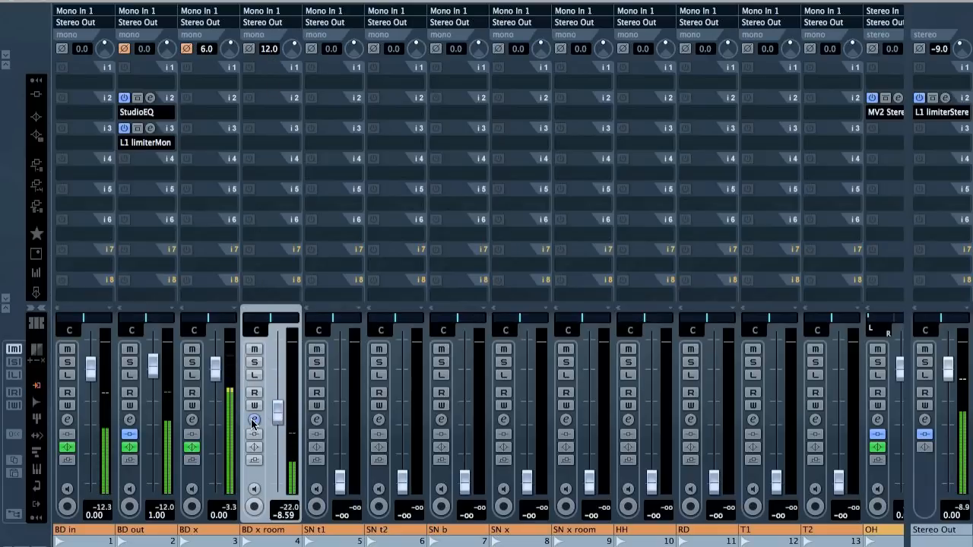
Enable EQ band 1 on BD x room as a High Pass I filter at 200 Hz and close the channel settings
{"action": "left_click", "coordinate": [254, 420]}
{"action": "left_click", "coordinate": [308, 452]}
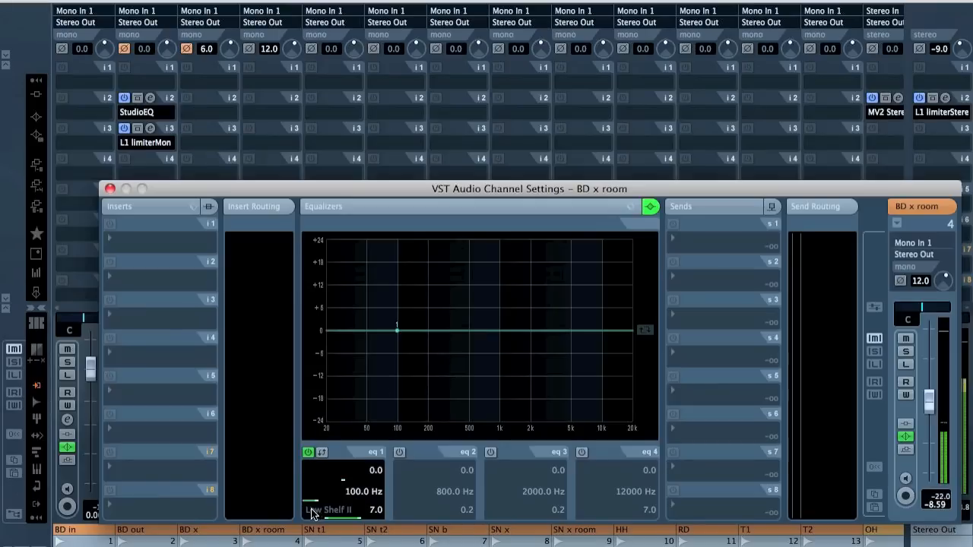
{"action": "left_click", "coordinate": [325, 506]}
{"action": "left_click", "coordinate": [341, 458]}
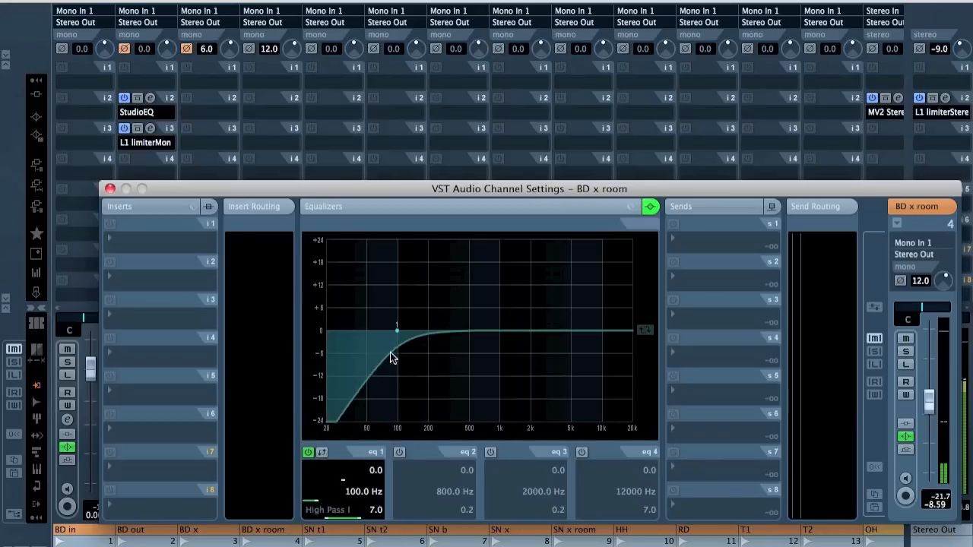
{"action": "left_click_drag", "start_coordinate": [397, 328], "coordinate": [427, 330]}
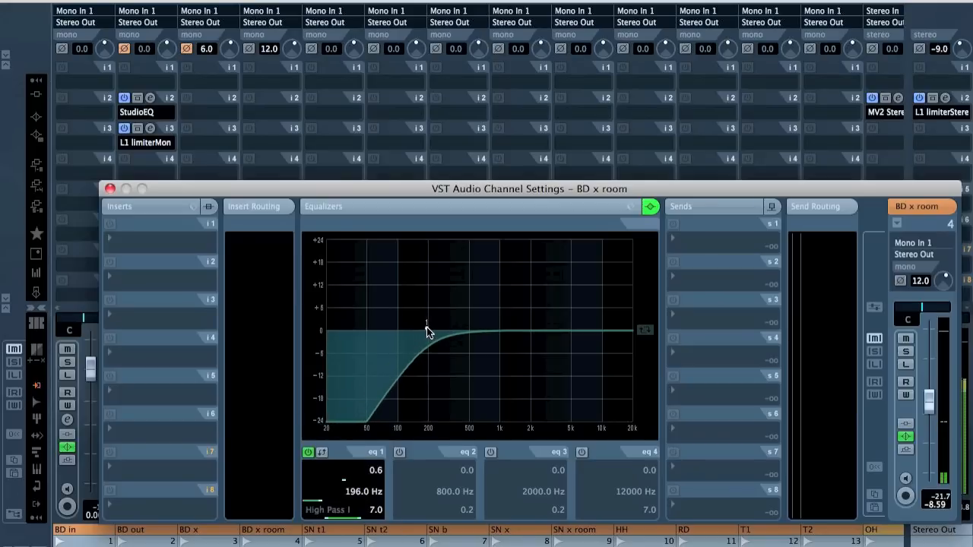
{"action": "left_click", "coordinate": [362, 491]}
{"action": "type", "text": "200"}
{"action": "key", "text": "Return"}
{"action": "key", "text": "Left"}
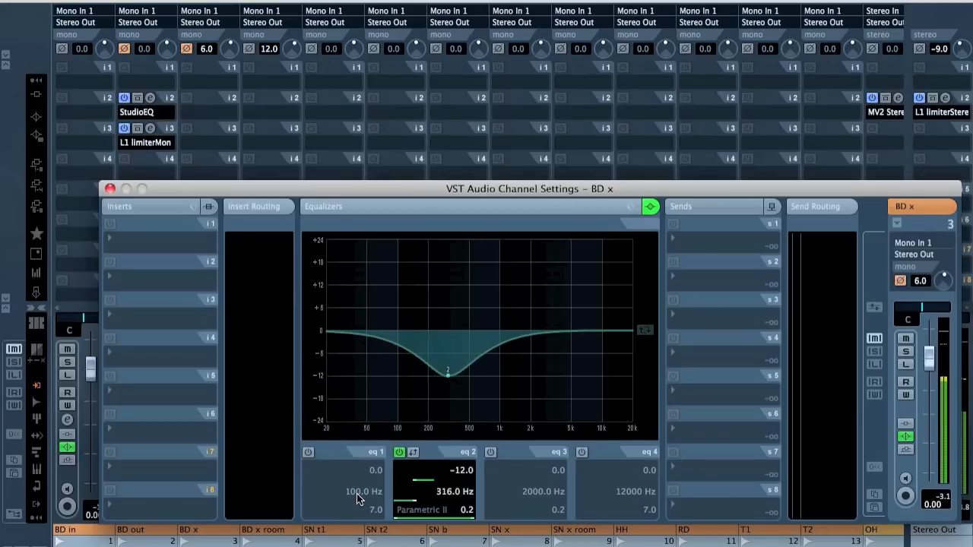
{"action": "left_click", "coordinate": [108, 189]}
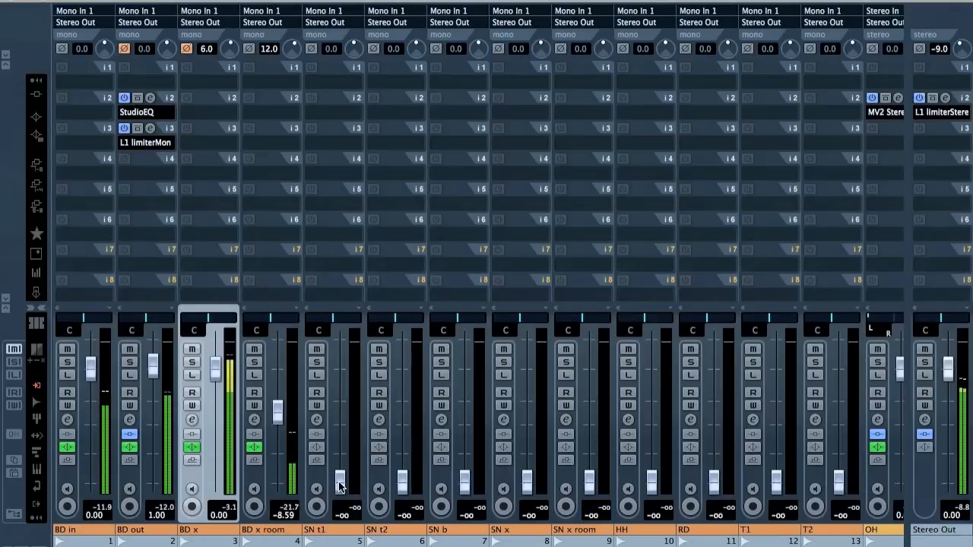
Raise the SN t2 fader to about 0.60 dB and SN t1 to 0.00 dB, and compare phase settings, leaving both inverted
{"action": "left_click_drag", "start_coordinate": [396, 487], "coordinate": [410, 366]}
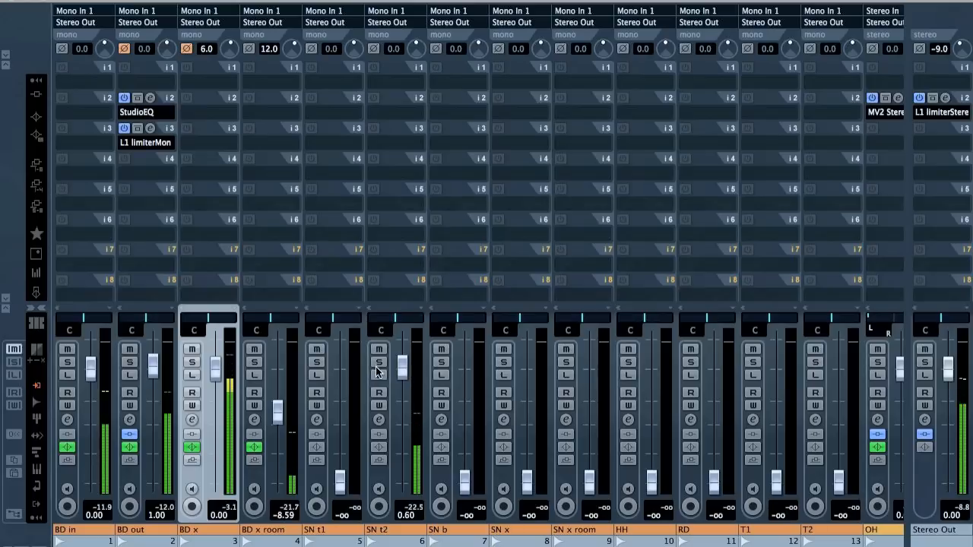
{"action": "left_click_drag", "start_coordinate": [339, 484], "coordinate": [339, 368]}
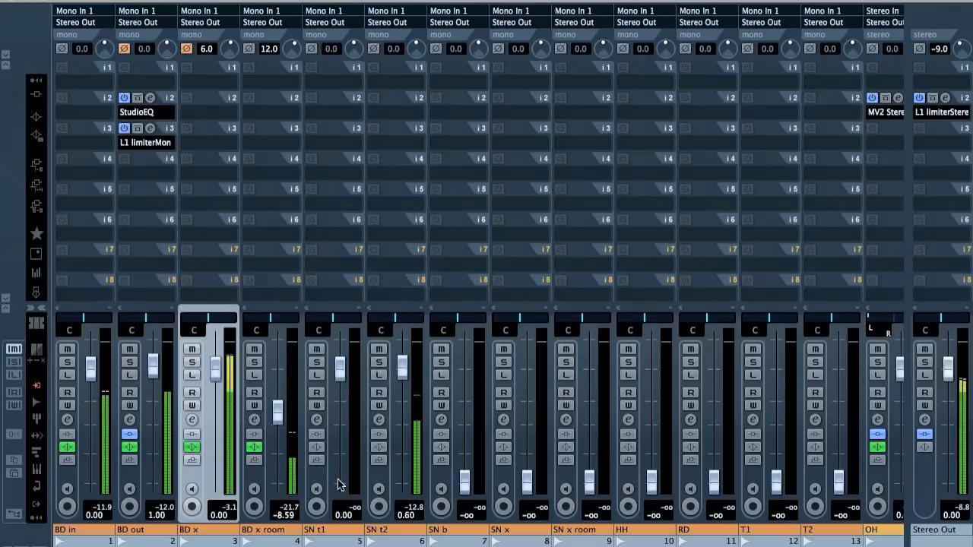
{"action": "left_click", "coordinate": [312, 48]}
{"action": "left_click", "coordinate": [373, 48]}
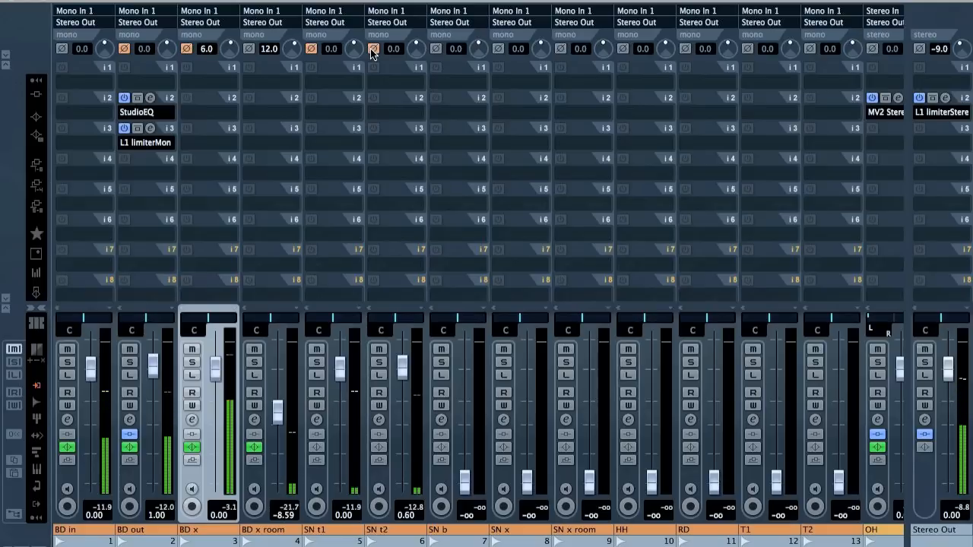
{"action": "left_click", "coordinate": [373, 48]}
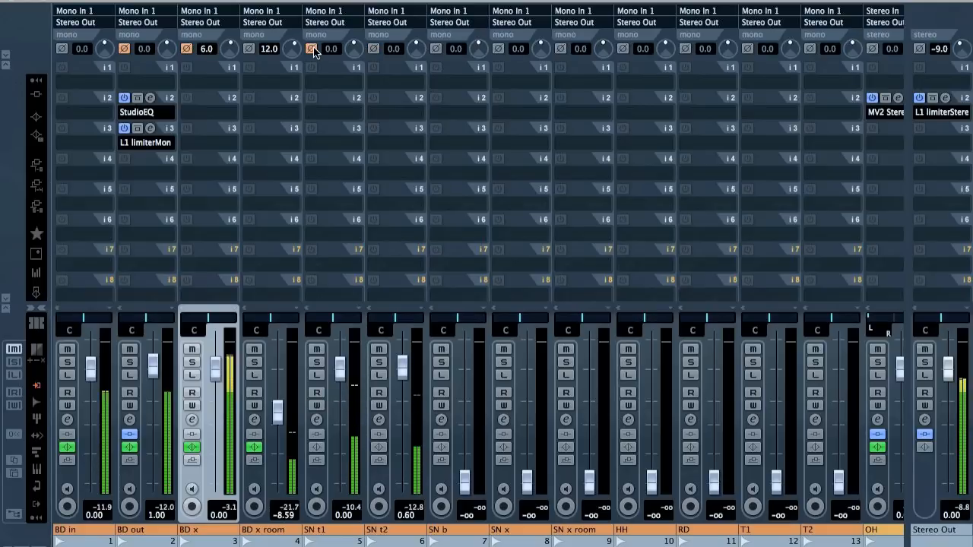
{"action": "left_click", "coordinate": [373, 49]}
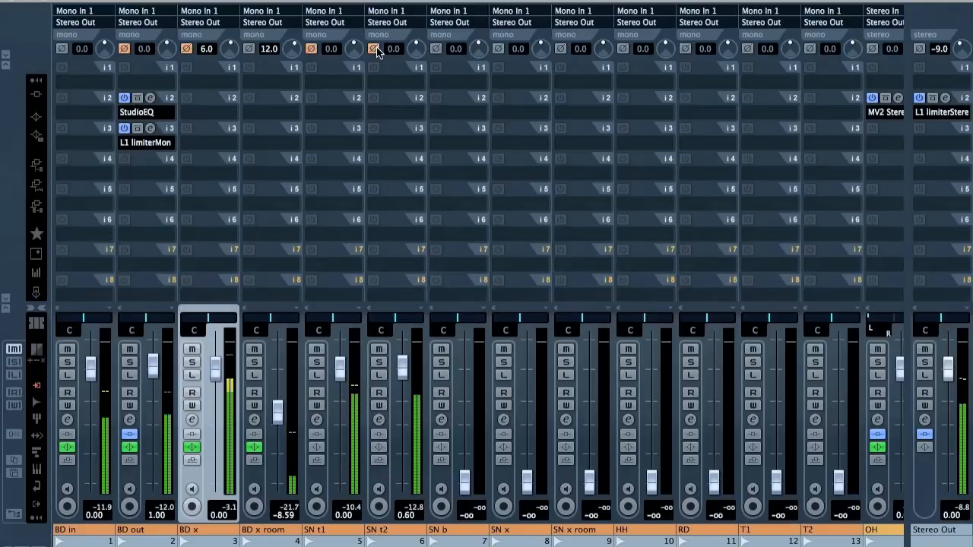
Reset the SN t2 fader to 0.00 dB and pull SN t1 fully down to hear SN t2 without it
{"action": "left_click_drag", "start_coordinate": [400, 366], "coordinate": [401, 486]}
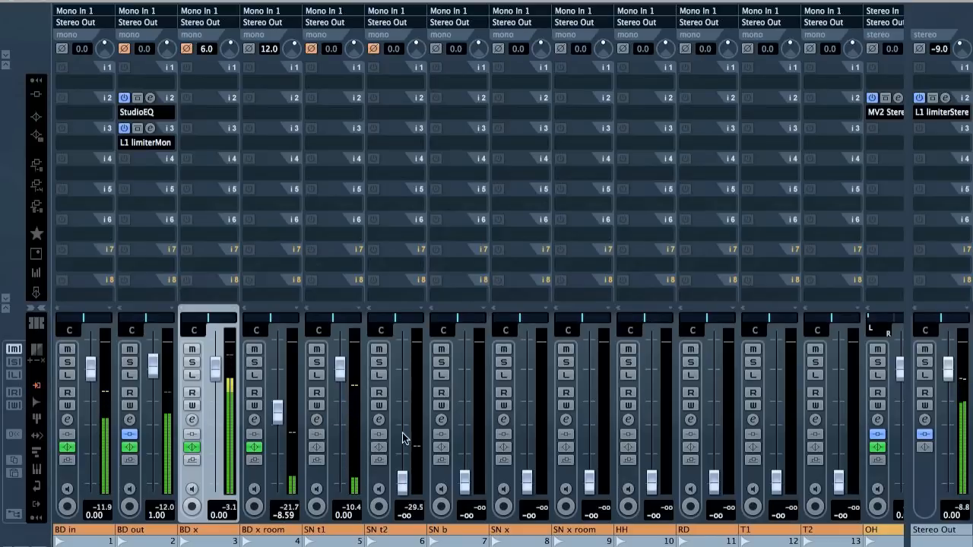
{"action": "left_click", "coordinate": [403, 482], "text": "super"}
{"action": "left_click_drag", "start_coordinate": [340, 368], "coordinate": [340, 484]}
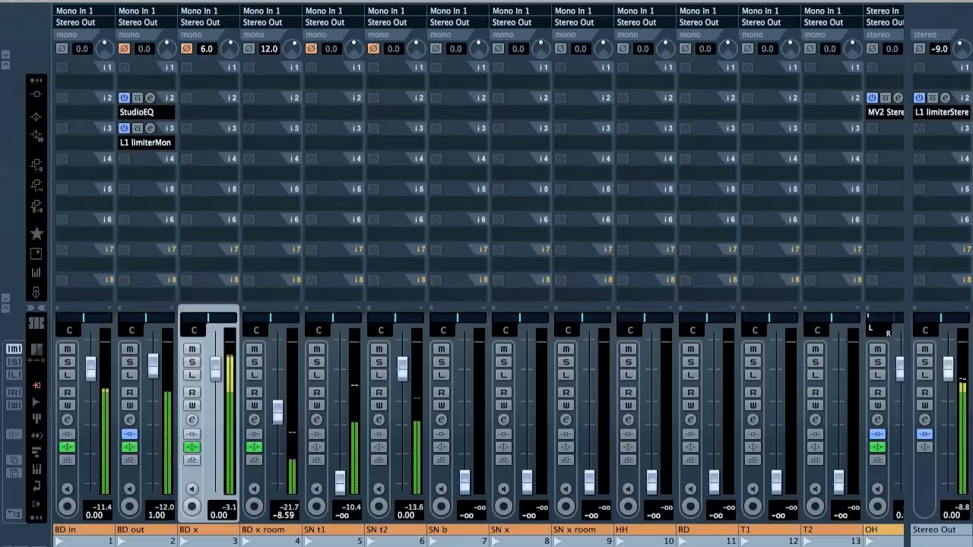
Enable EQ band 2 on SN t2, sweep it to about 249 Hz, invert its gain to a 13 dB cut and close the channel settings
{"action": "left_click", "coordinate": [378, 419]}
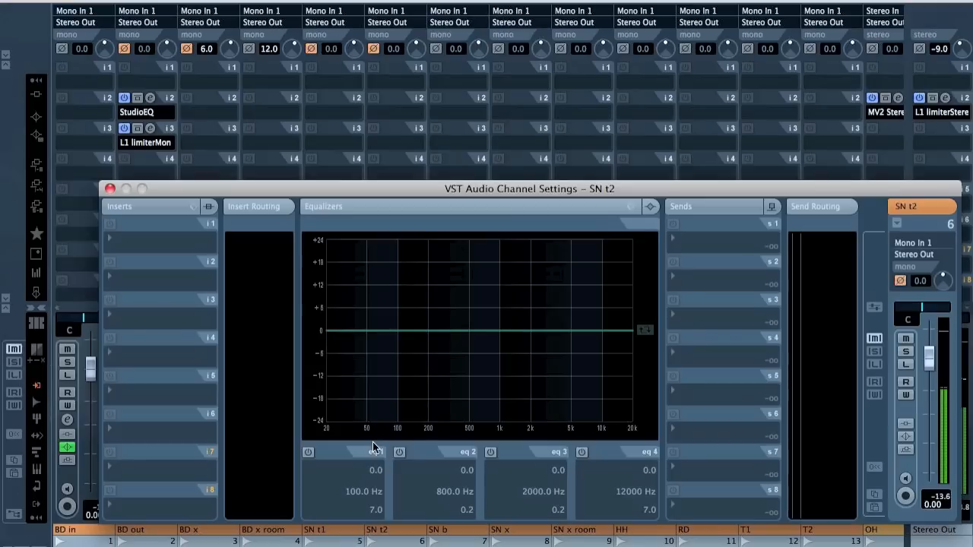
{"action": "left_click", "coordinate": [399, 453]}
{"action": "left_click_drag", "start_coordinate": [491, 330], "coordinate": [437, 282]}
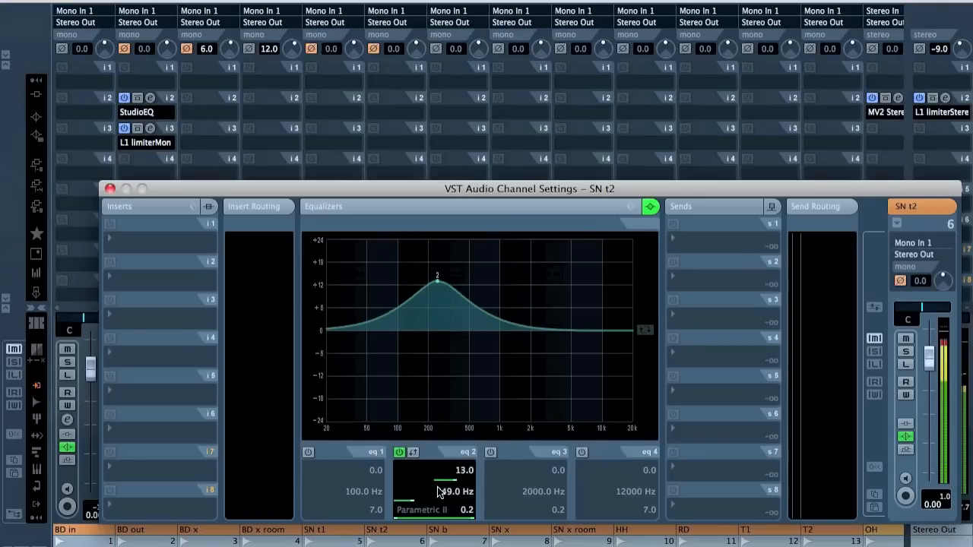
{"action": "left_click", "coordinate": [412, 453]}
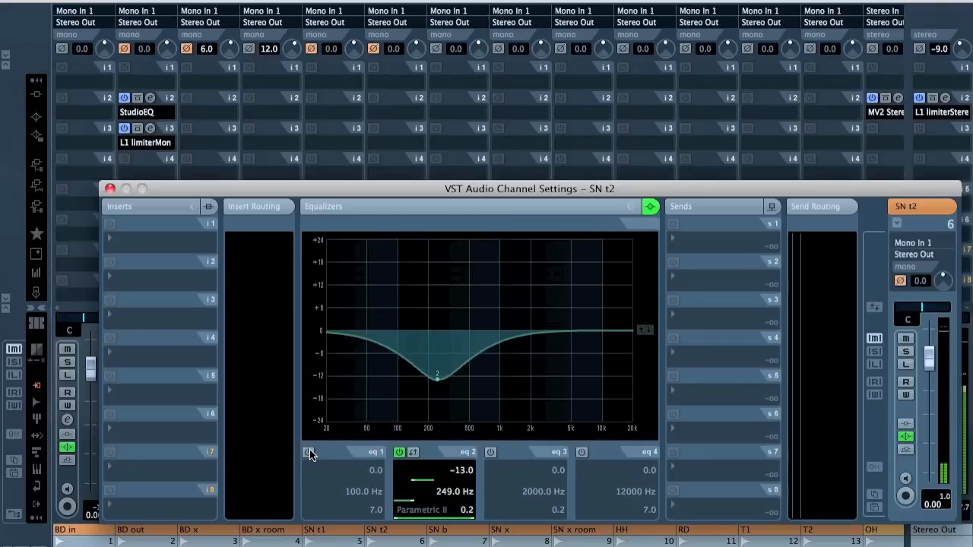
{"action": "key", "text": "super+w"}
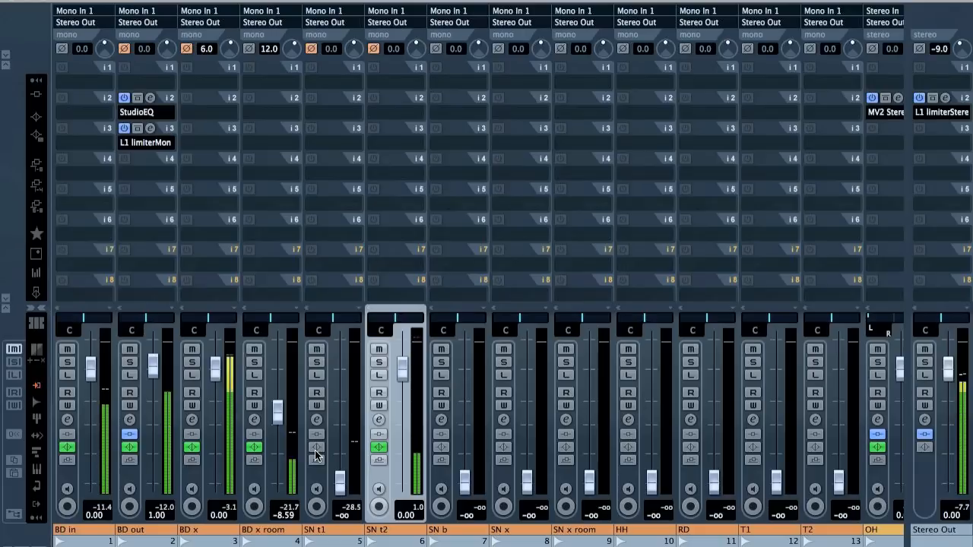
Return the SN t1 fader to 0.00 dB and set the input gain of SN t1 and SN t2 to 6.0 dB each
{"action": "left_click", "coordinate": [341, 486], "text": "super"}
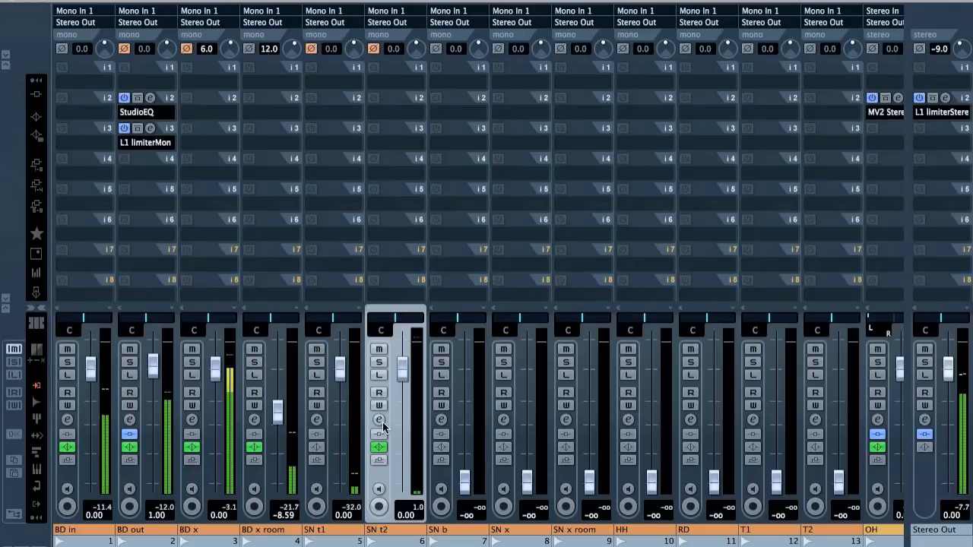
{"action": "left_click", "coordinate": [331, 49]}
{"action": "type", "text": "6"}
{"action": "key", "text": "Return"}
{"action": "left_click", "coordinate": [394, 48]}
{"action": "type", "text": "6"}
{"action": "key", "text": "Return"}
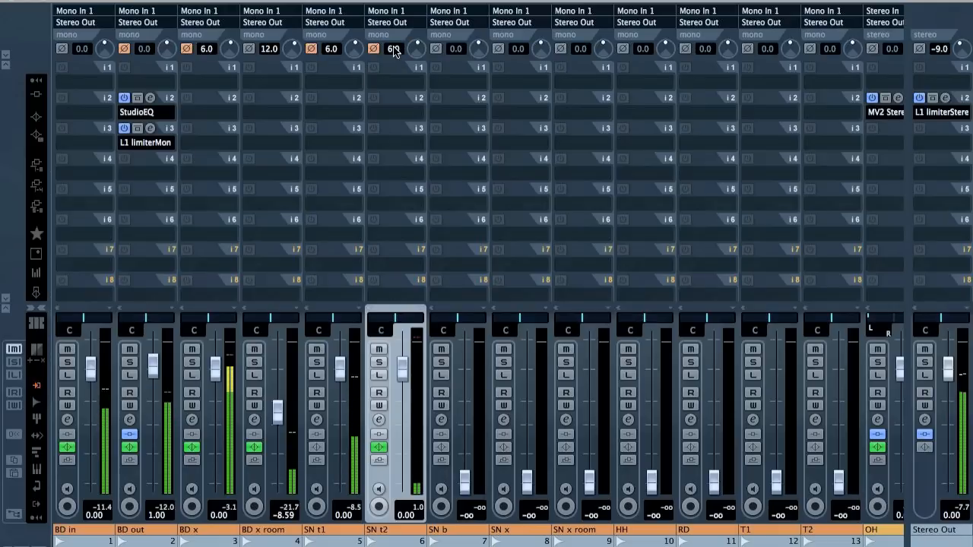
Enable EQ band 2 on SN t1 at about 369 Hz, narrow its Q to about 3.8 and invert its gain to a 13.8 dB cut
{"action": "left_click", "coordinate": [312, 419]}
{"action": "left_click", "coordinate": [399, 452]}
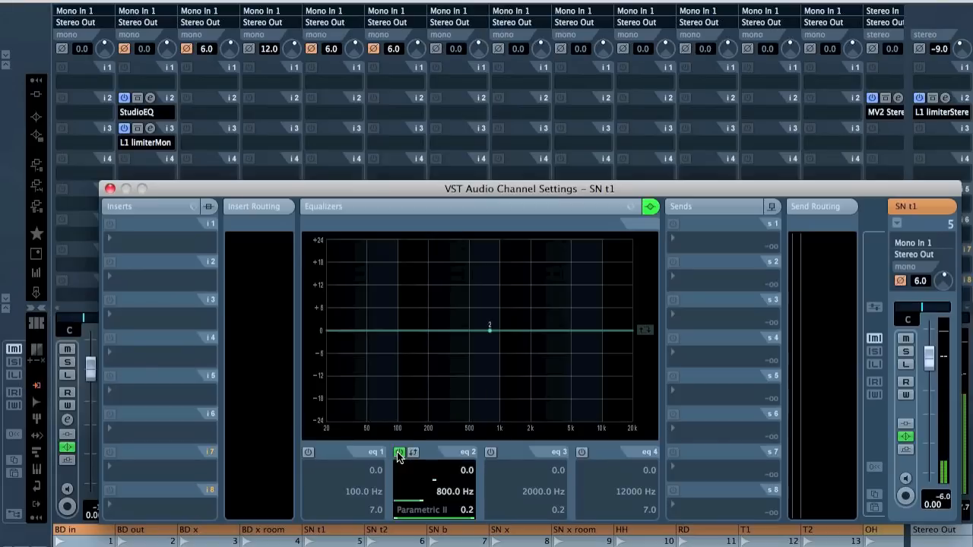
{"action": "left_click_drag", "start_coordinate": [490, 331], "coordinate": [456, 282]}
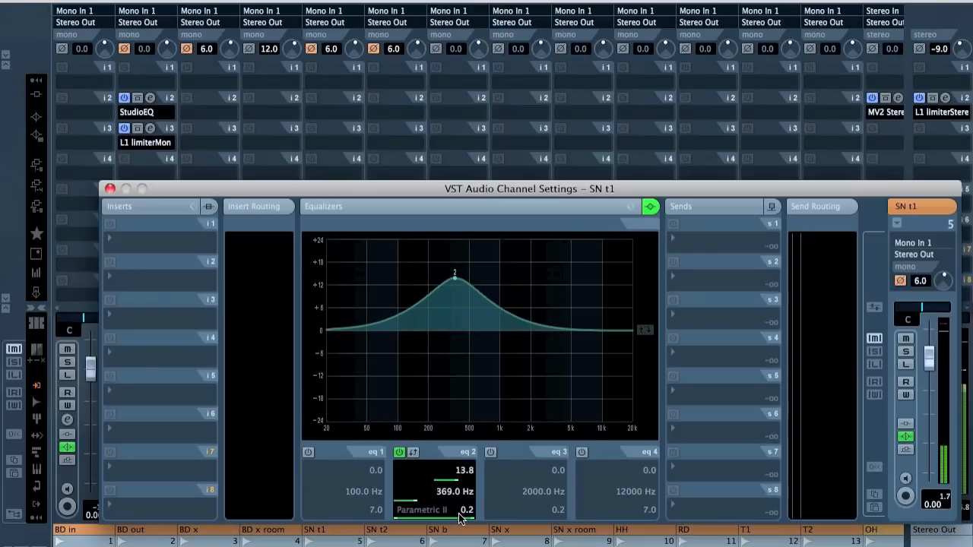
{"action": "left_click_drag", "start_coordinate": [470, 523], "coordinate": [458, 523]}
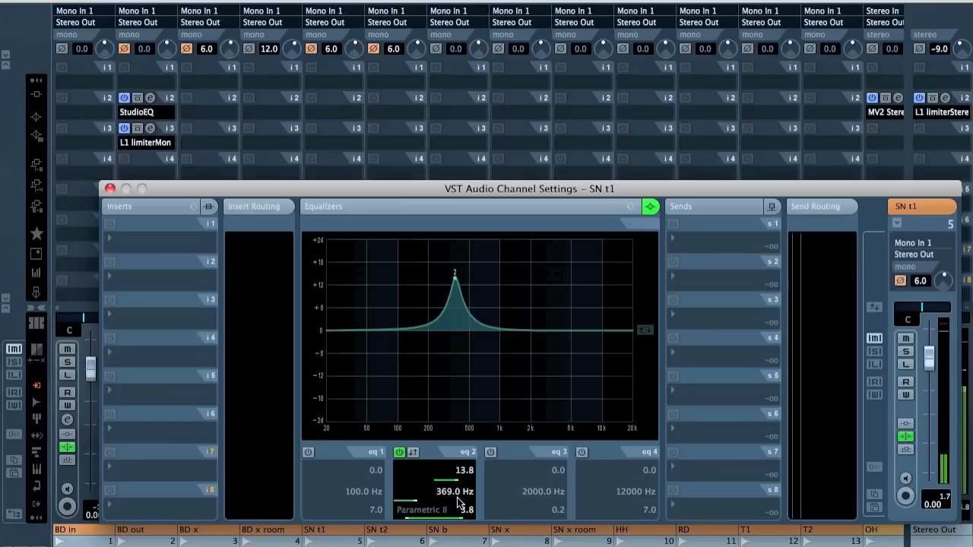
{"action": "left_click", "coordinate": [413, 453]}
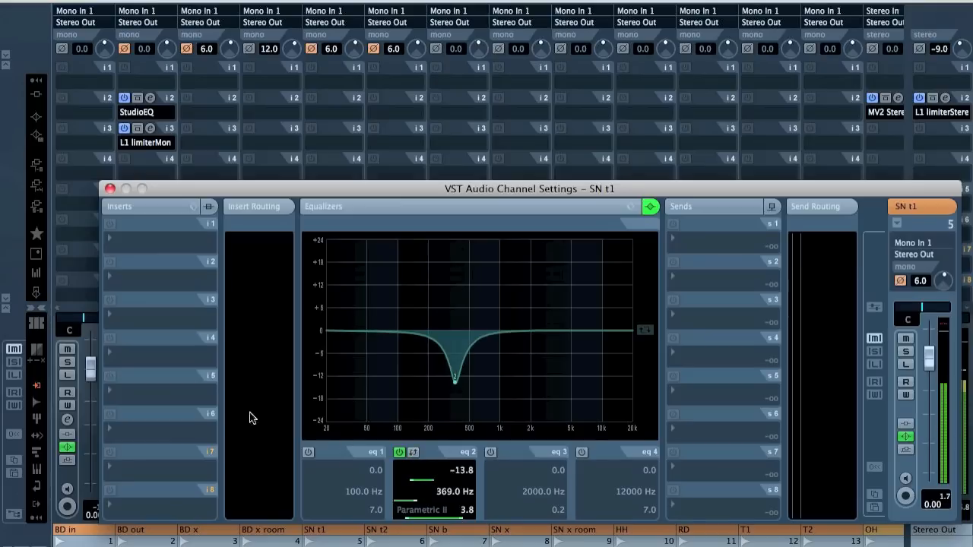
Insert the CLA-76 Mono compressor in insert slot 2 of SN t1
{"action": "left_click", "coordinate": [140, 281]}
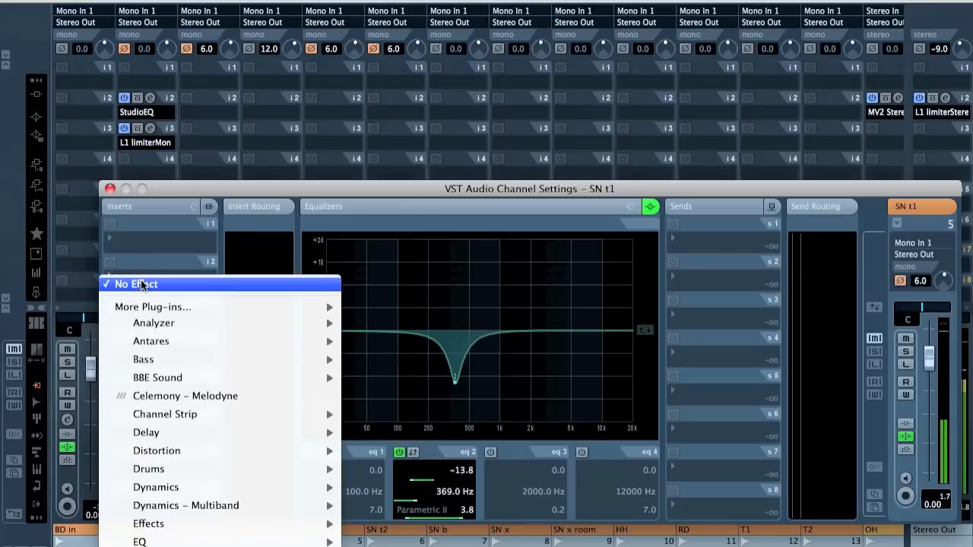
{"action": "mouse_move", "coordinate": [212, 488]}
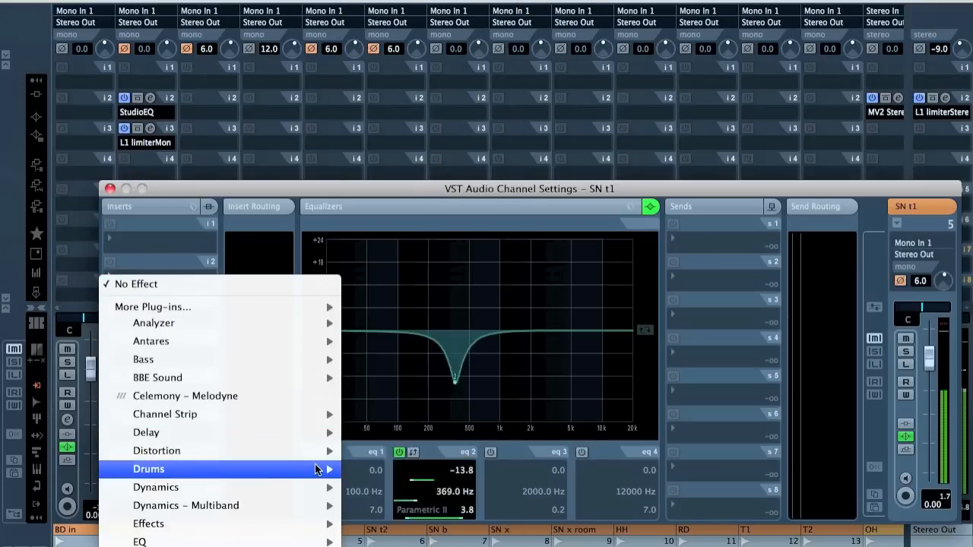
{"action": "mouse_move", "coordinate": [307, 475]}
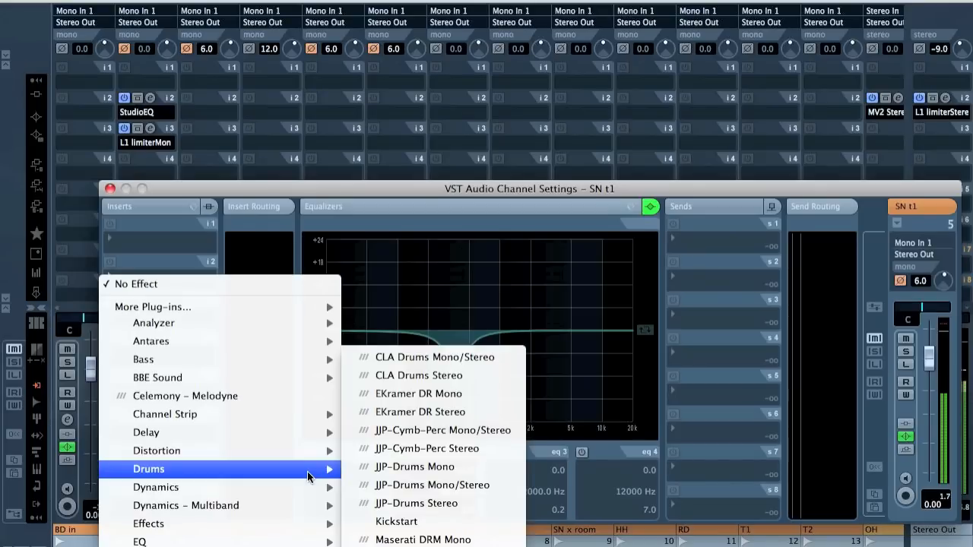
{"action": "mouse_move", "coordinate": [282, 487]}
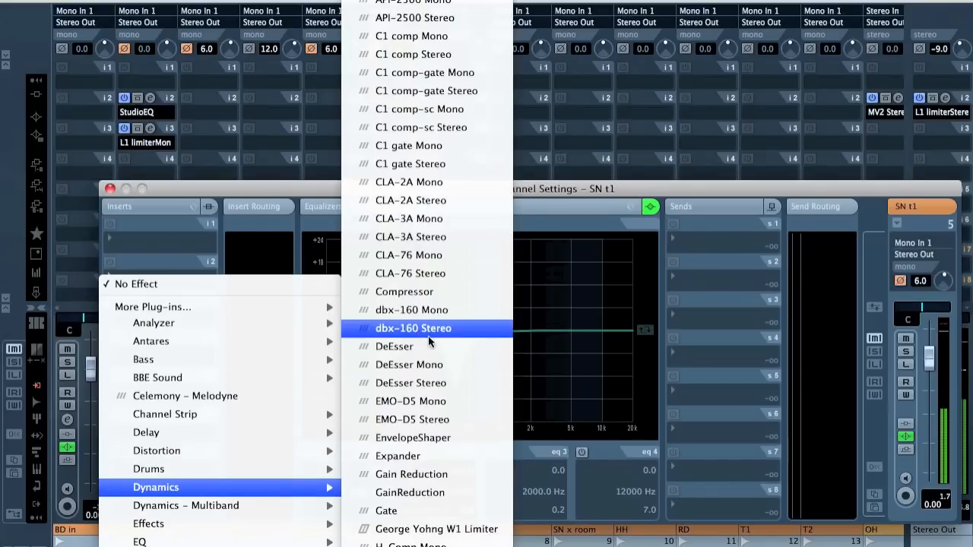
{"action": "left_click", "coordinate": [449, 255]}
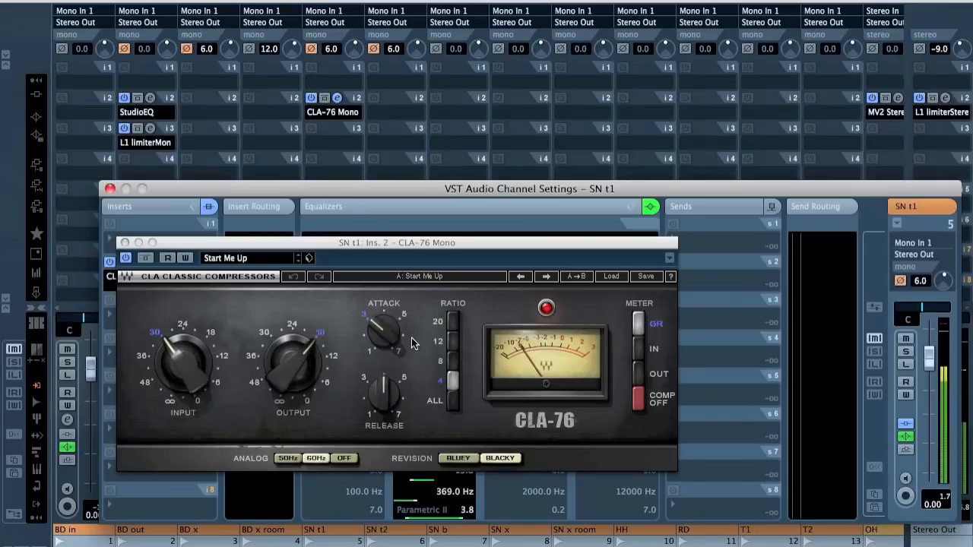
Set the CLA-76 on SN t1 to a faster release near 7, ratio 8, input 36 and output -15.0
{"action": "left_click_drag", "start_coordinate": [385, 331], "coordinate": [405, 337]}
{"action": "left_click_drag", "start_coordinate": [384, 392], "coordinate": [401, 403]}
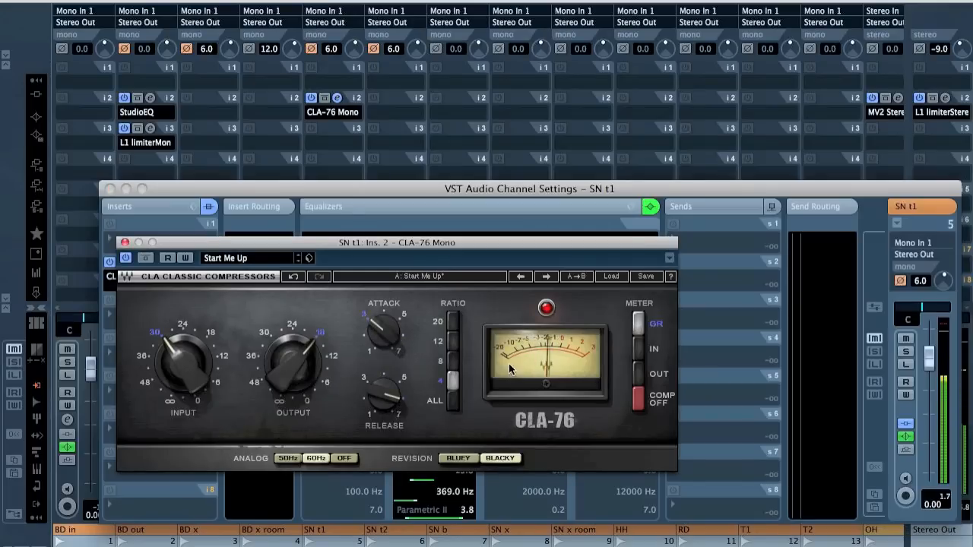
{"action": "left_click", "coordinate": [453, 361]}
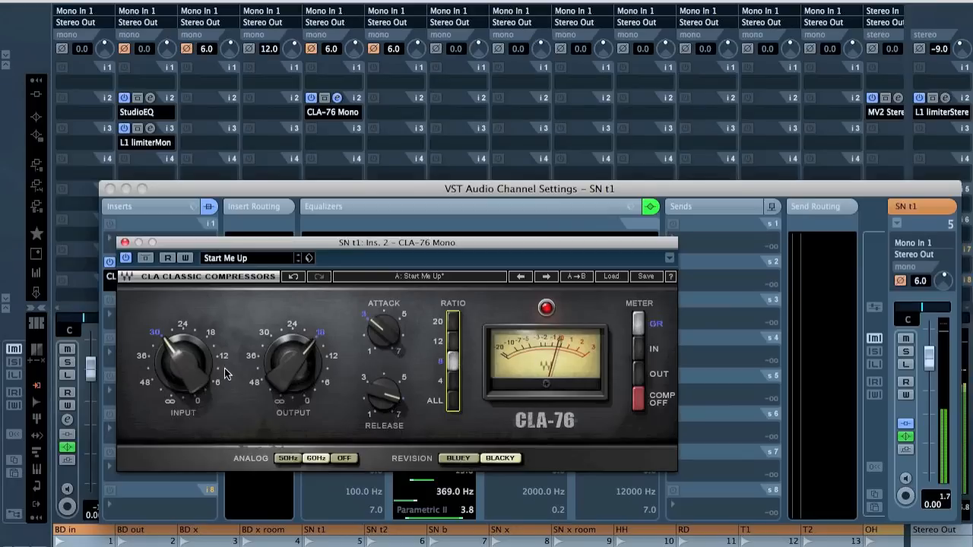
{"action": "left_click", "coordinate": [146, 363]}
{"action": "left_click", "coordinate": [324, 346]}
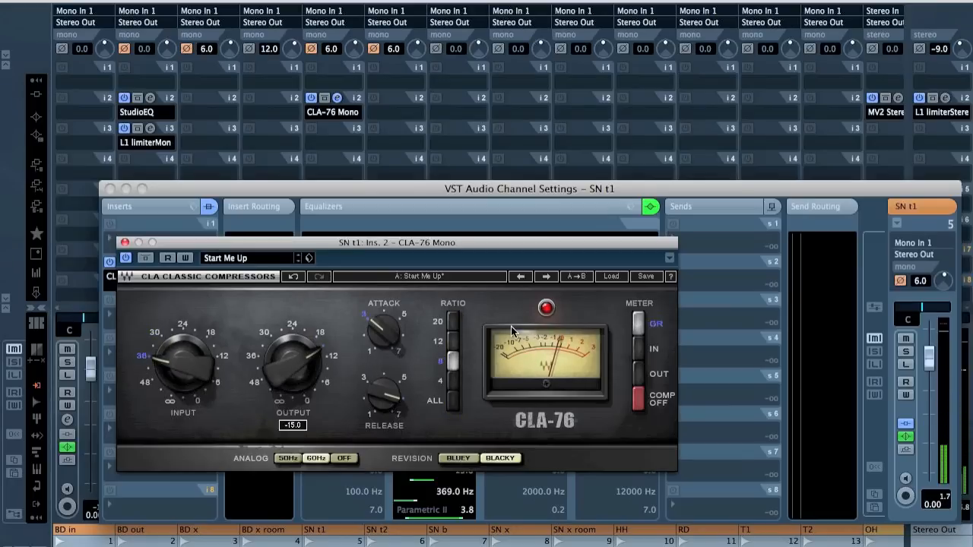
Reset the SN t1 channel's input gain to 0.0, set the CLA-76 input to 30 and close the compressor
{"action": "left_click", "coordinate": [546, 308]}
{"action": "left_click", "coordinate": [546, 308]}
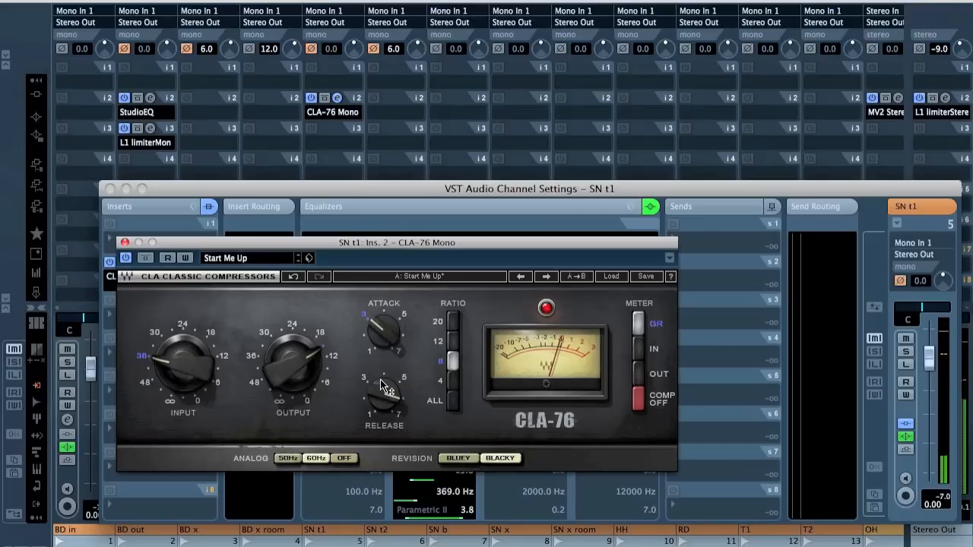
{"action": "left_click", "coordinate": [155, 334]}
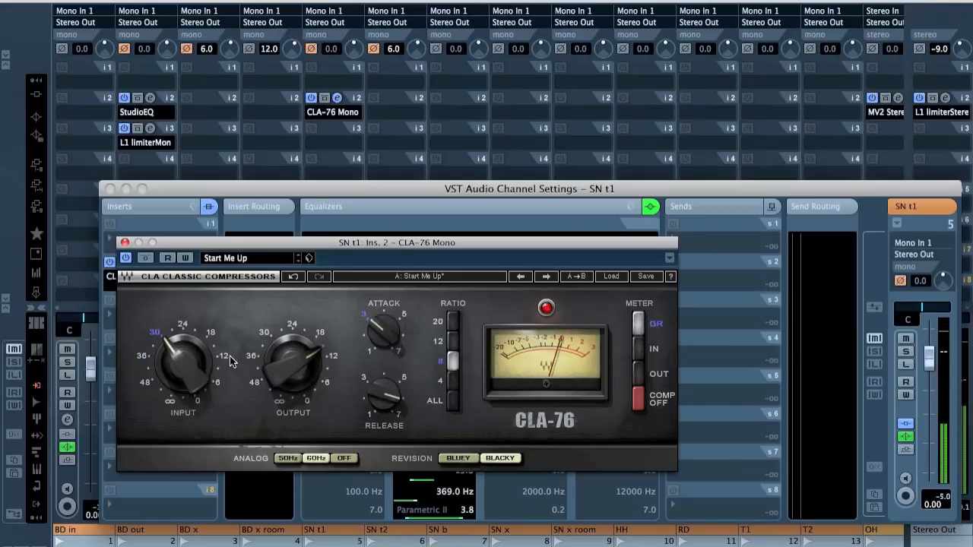
{"action": "left_click", "coordinate": [125, 243]}
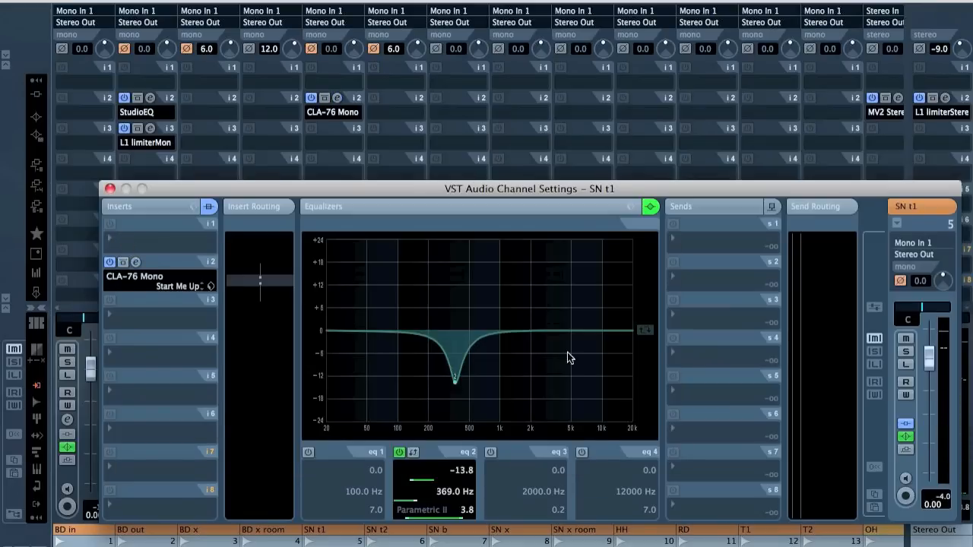
Enable EQ band 4 on SN t1 as a High Shelf II boost of about 9.4 dB at 3336 Hz and close the channel settings
{"action": "left_click", "coordinate": [581, 452]}
{"action": "left_click_drag", "start_coordinate": [630, 523], "coordinate": [674, 525]}
{"action": "left_click_drag", "start_coordinate": [620, 332], "coordinate": [553, 296]}
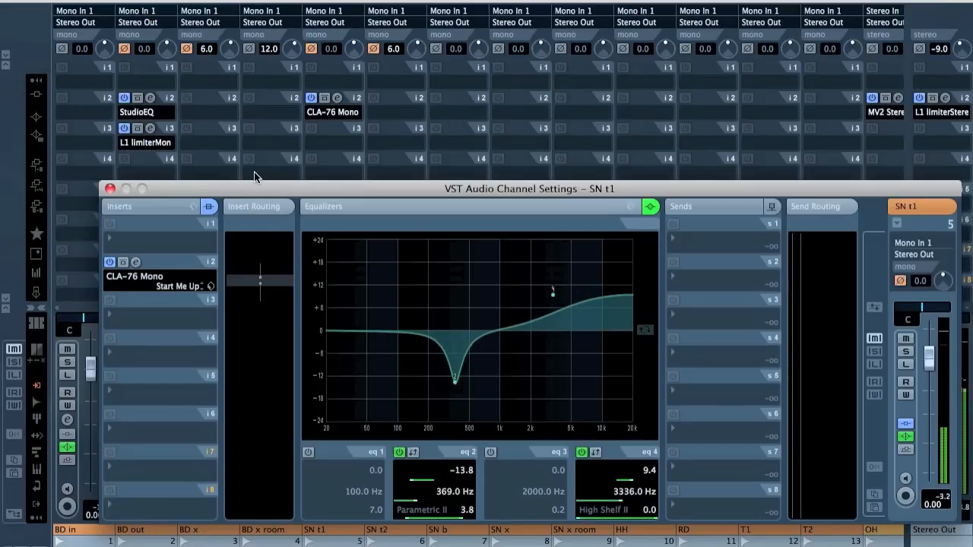
{"action": "left_click", "coordinate": [110, 189]}
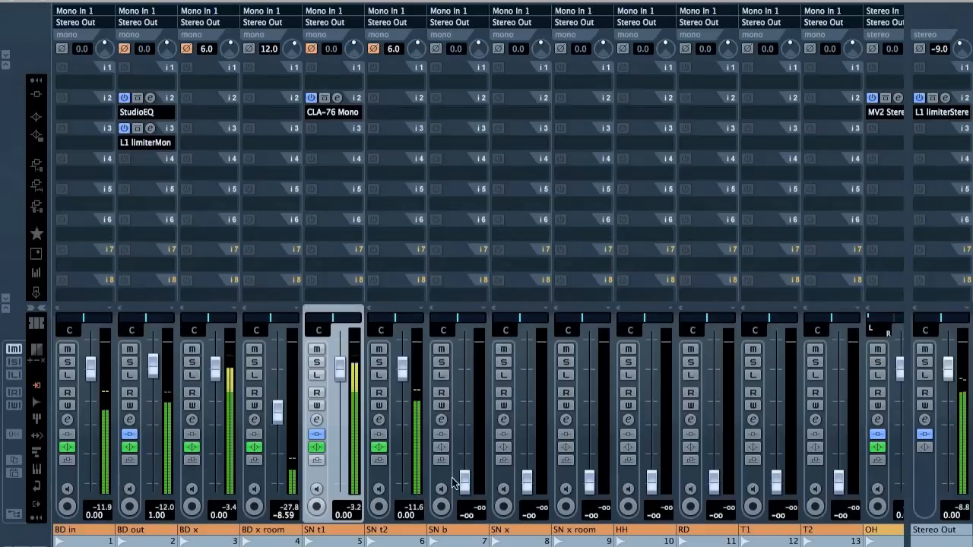
Raise the SN b fader to about -0.56 dB and invert its phase
{"action": "left_click_drag", "start_coordinate": [466, 480], "coordinate": [465, 380]}
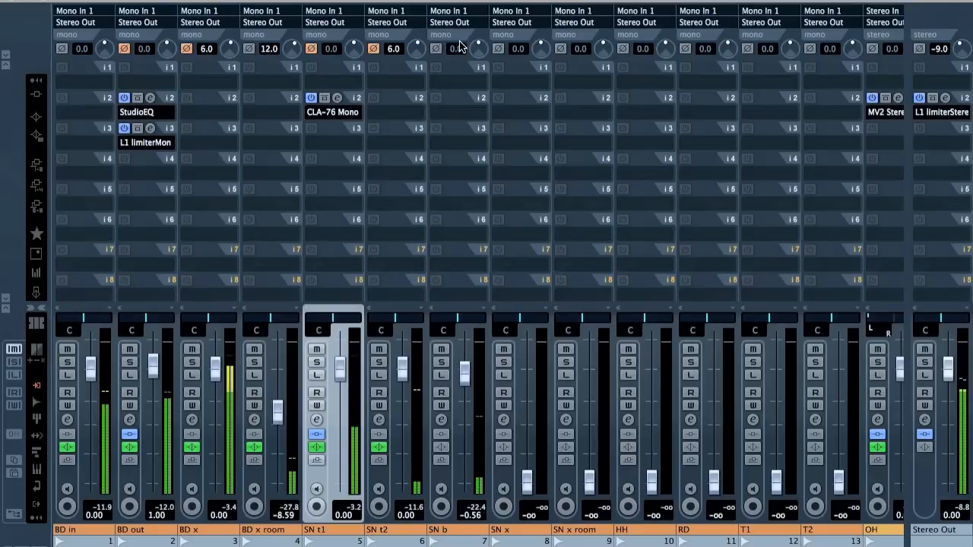
{"action": "left_click", "coordinate": [437, 51]}
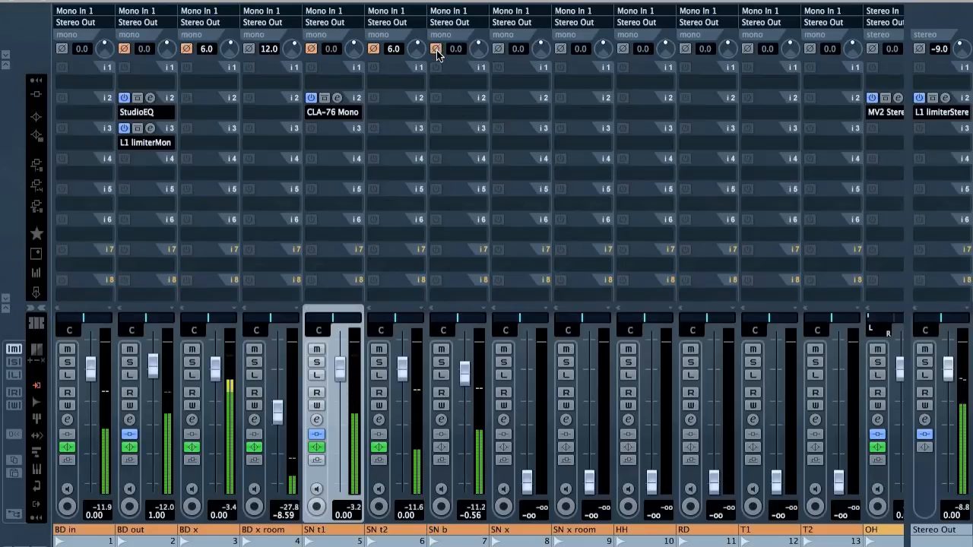
Enable EQ band 2 on SN b, sweep it to about 281 Hz and invert its gain to an 11.8 dB cut
{"action": "left_click", "coordinate": [440, 420]}
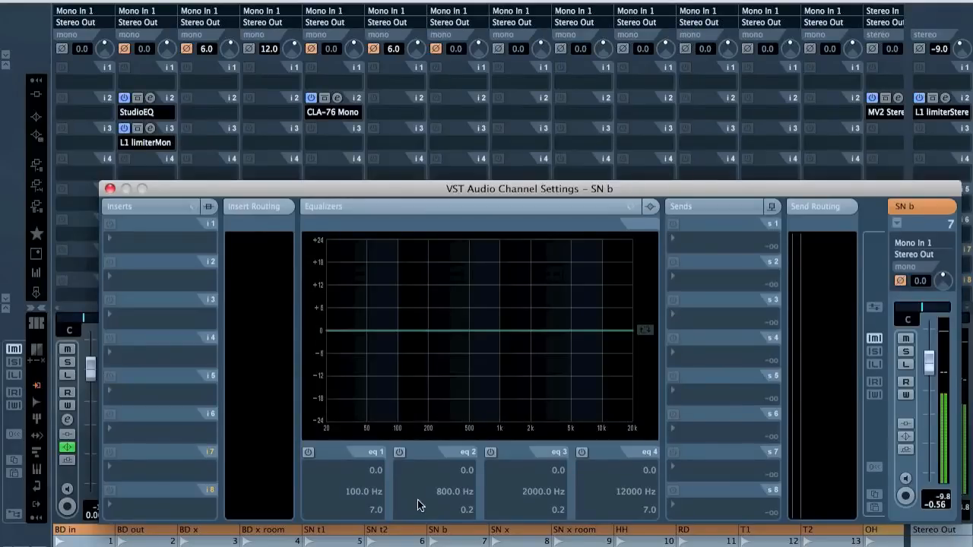
{"action": "left_click", "coordinate": [399, 453]}
{"action": "left_click_drag", "start_coordinate": [490, 331], "coordinate": [442, 288]}
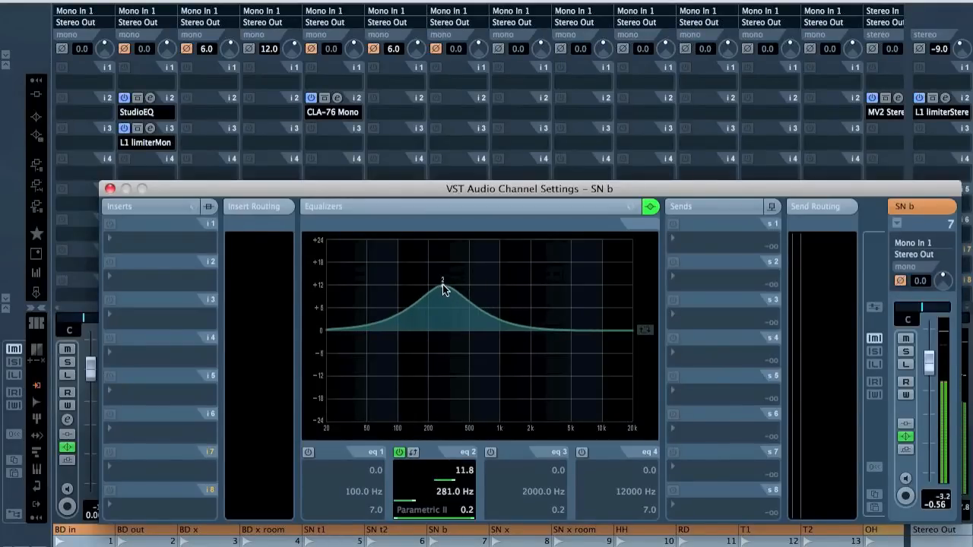
{"action": "left_click", "coordinate": [412, 453]}
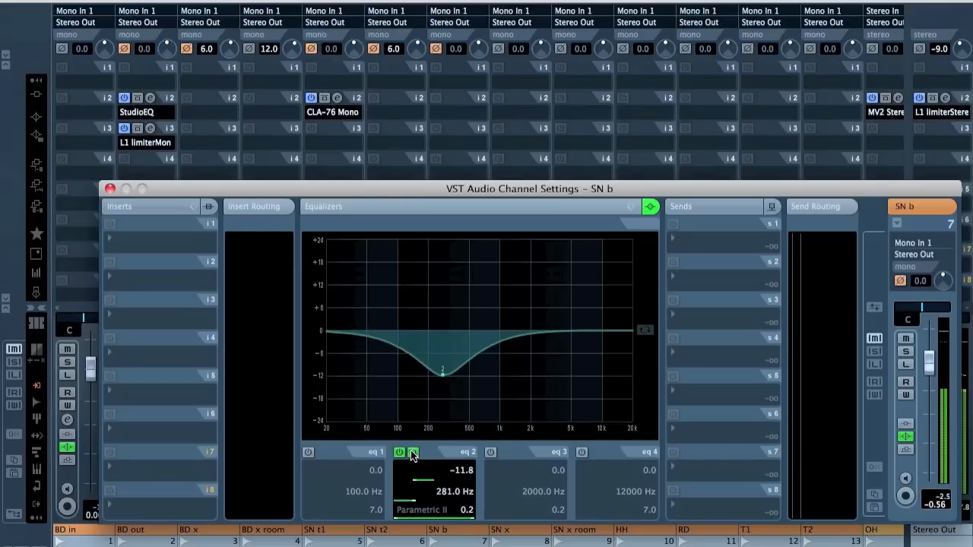
Set the gain of EQ band 2 on SN b to -3.0 dB
{"action": "double_click", "coordinate": [461, 471]}
{"action": "type", "text": "-3"}
{"action": "key", "text": "Return"}
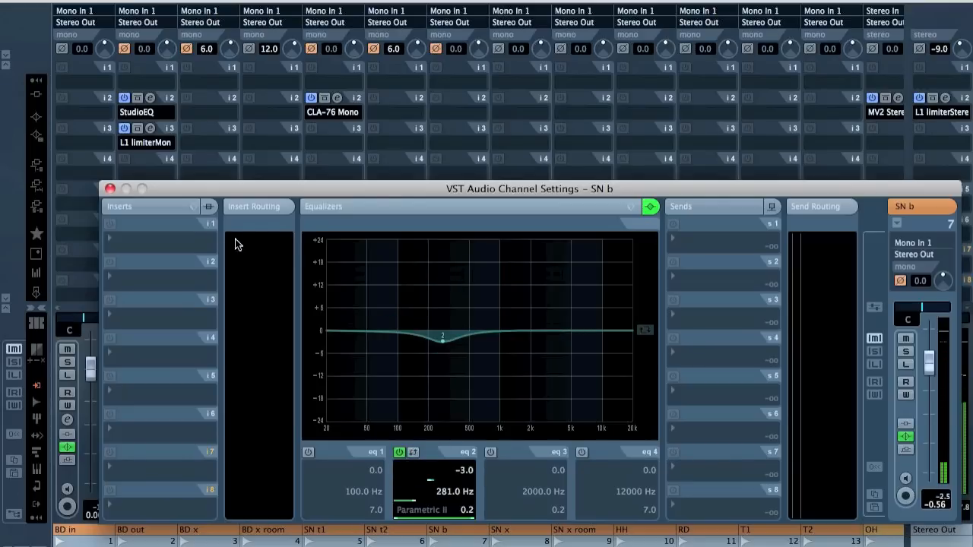
Enable EQ band 1 on SN b as a High Pass I at about 162 Hz and close the channel settings
{"action": "left_click", "coordinate": [308, 453]}
{"action": "left_click", "coordinate": [331, 510]}
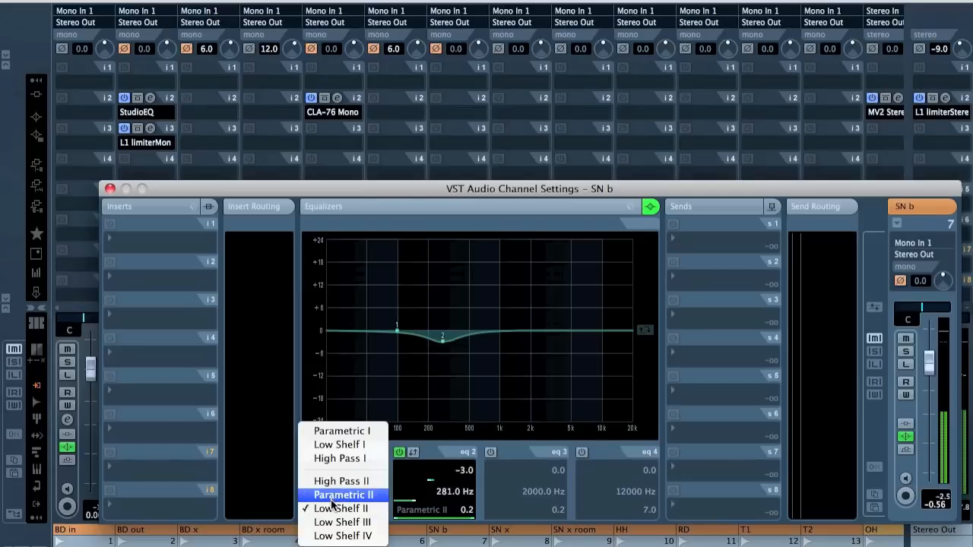
{"action": "left_click", "coordinate": [337, 459]}
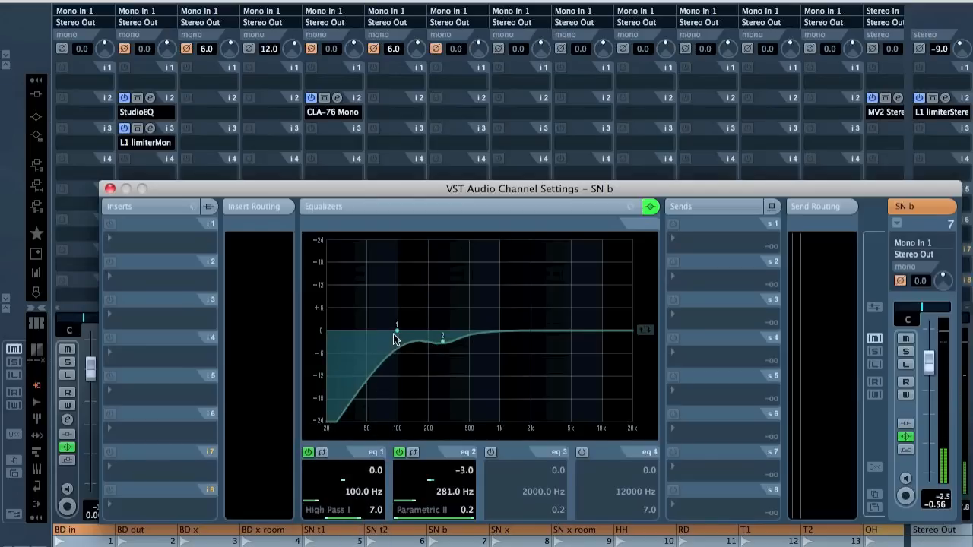
{"action": "left_click_drag", "start_coordinate": [399, 332], "coordinate": [418, 330]}
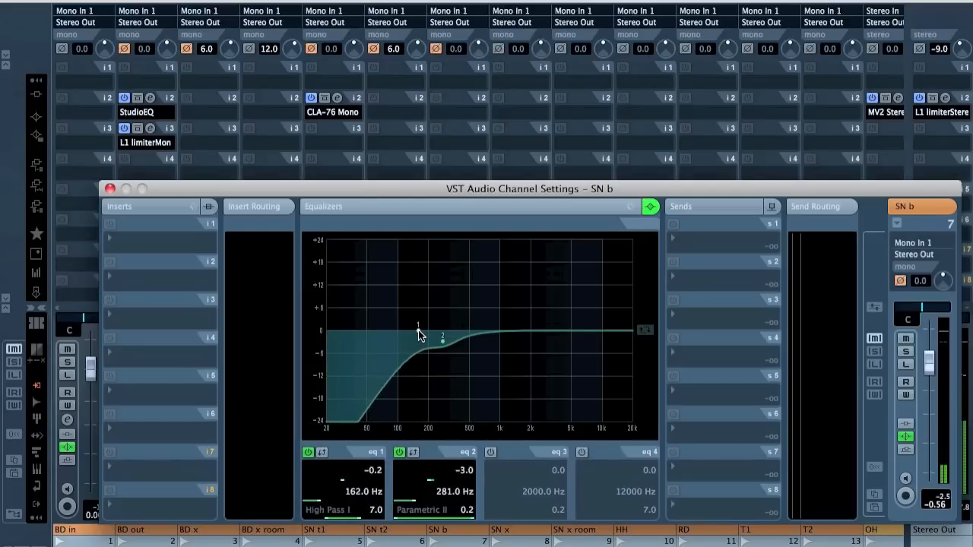
{"action": "left_click", "coordinate": [112, 188]}
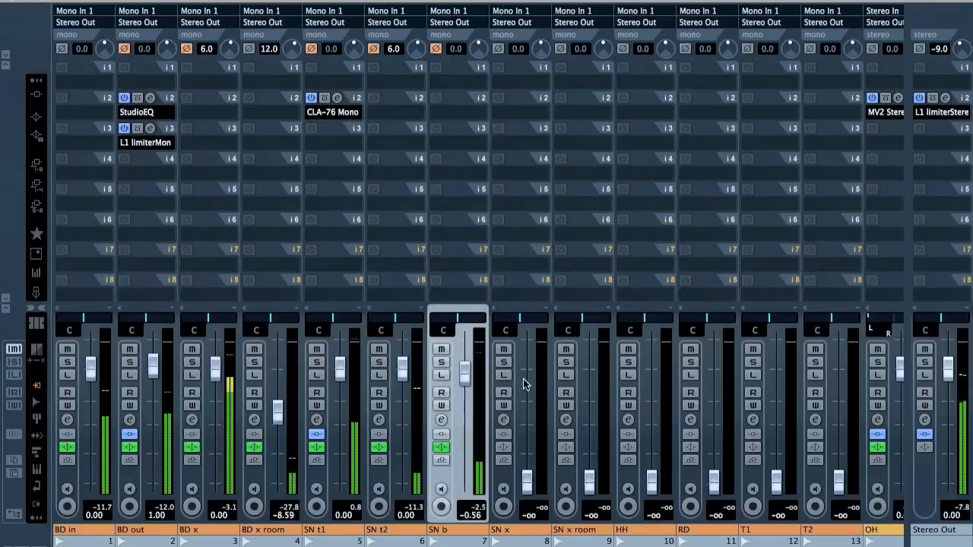
Raise the SN x fader to about 1.19 dB, audition it soloed and set its input gain to 12.0
{"action": "left_click_drag", "start_coordinate": [528, 485], "coordinate": [531, 369]}
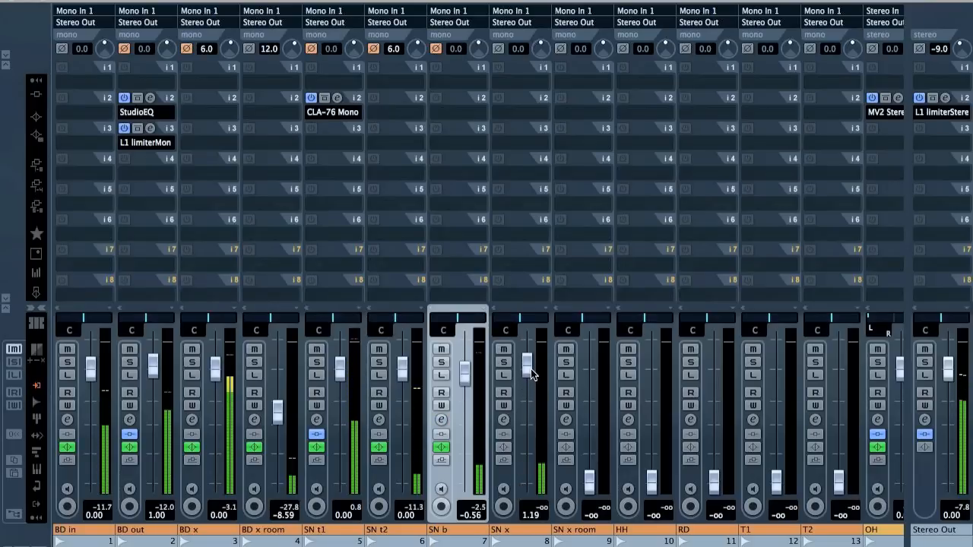
{"action": "left_click", "coordinate": [501, 363]}
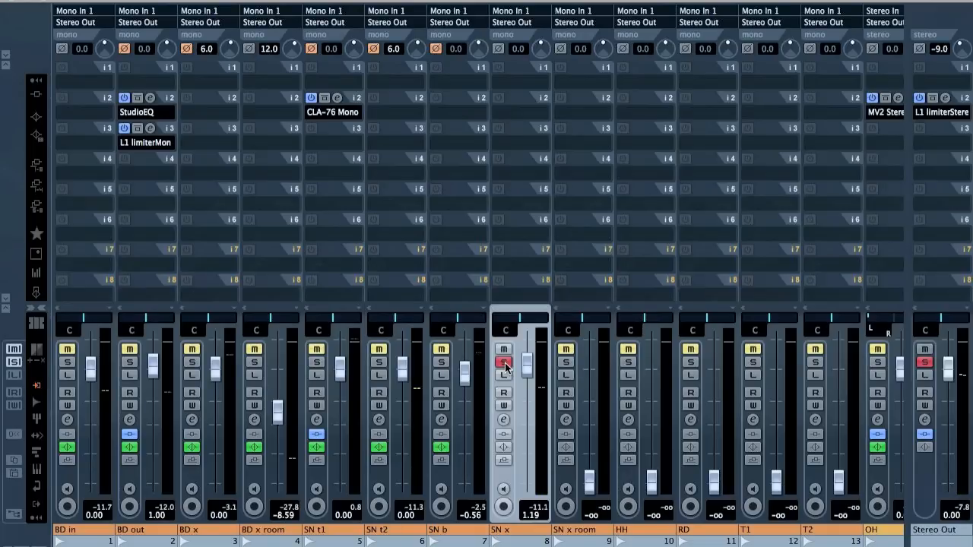
{"action": "left_click", "coordinate": [504, 365]}
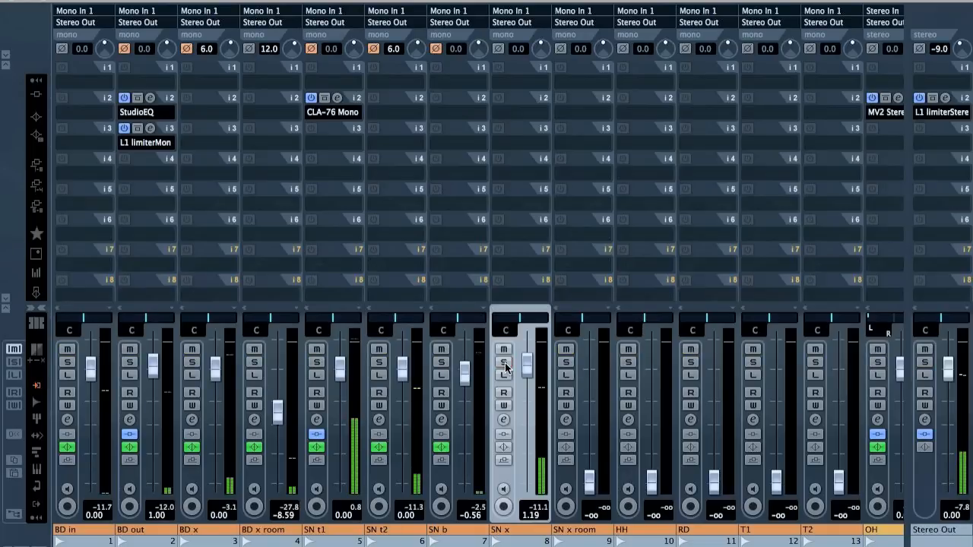
{"action": "double_click", "coordinate": [515, 49]}
{"action": "type", "text": "12"}
{"action": "key", "text": "Return"}
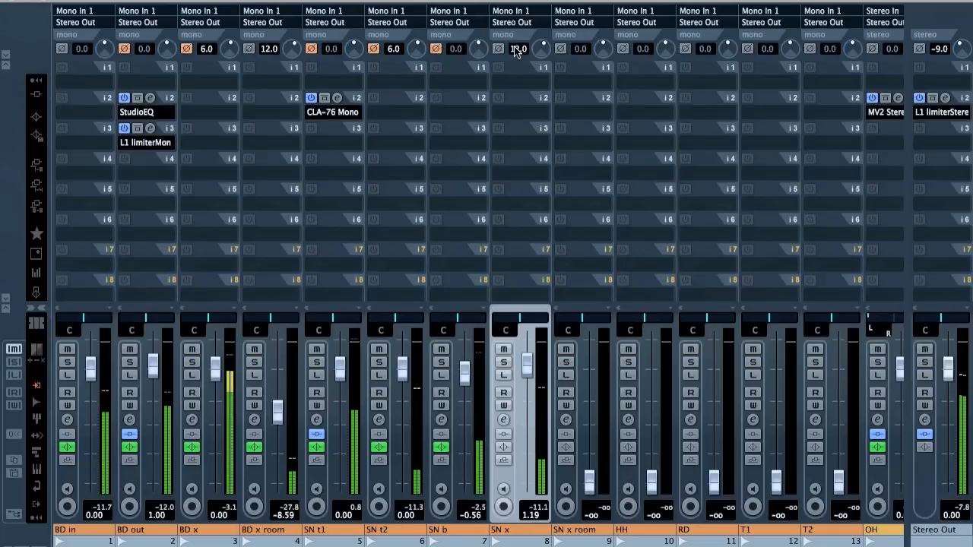
Insert EnvelopeShaper in the second insert slot of SN x and lower its release to about -13.3
{"action": "left_click", "coordinate": [504, 420]}
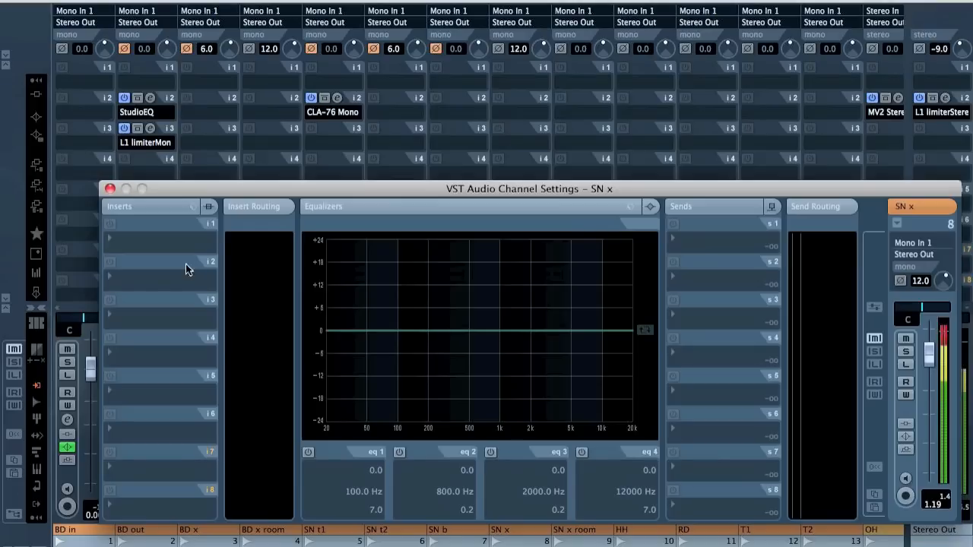
{"action": "left_click", "coordinate": [147, 280]}
{"action": "mouse_move", "coordinate": [215, 488]}
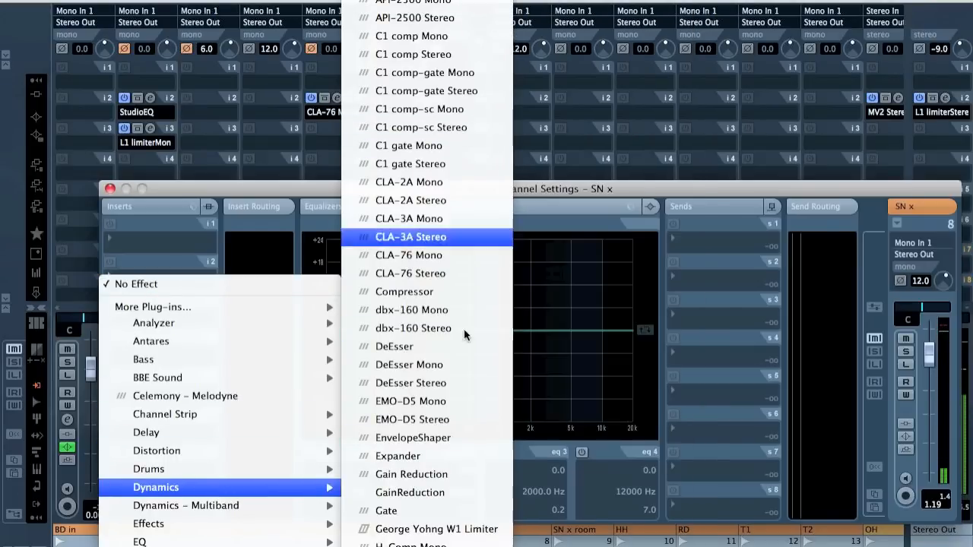
{"action": "left_click", "coordinate": [413, 438]}
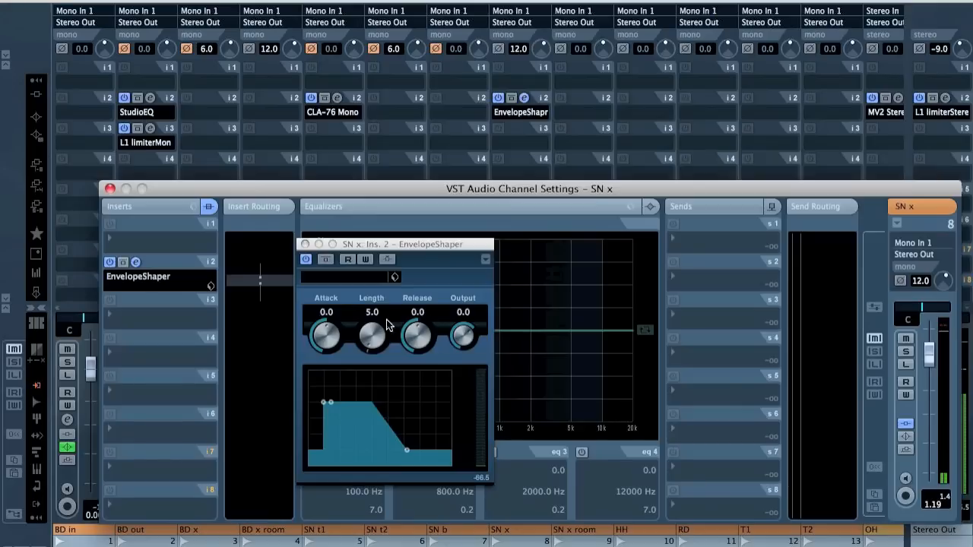
{"action": "left_click_drag", "start_coordinate": [416, 328], "coordinate": [368, 339]}
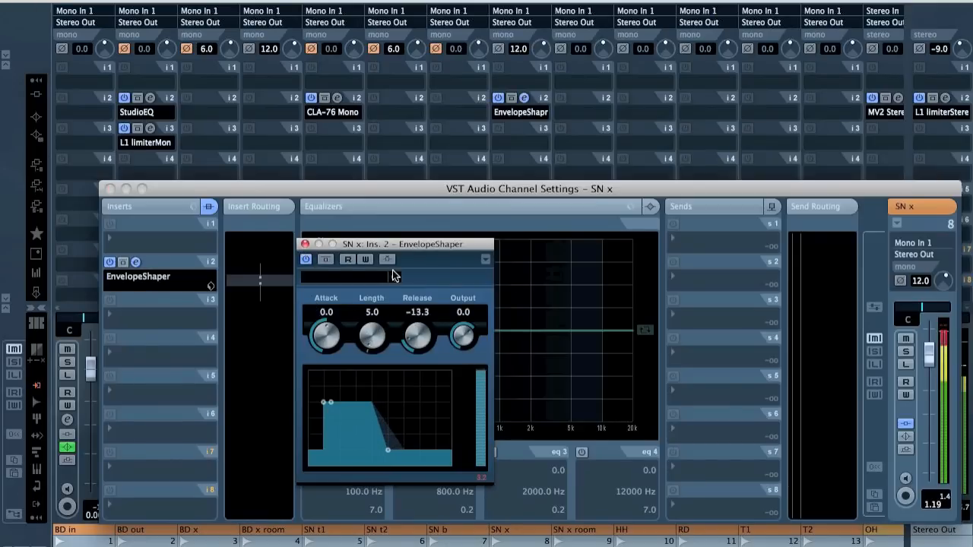
Set the SN x input gain to 6.0, review the EnvelopeShaper settings and close the plug-in
{"action": "left_click", "coordinate": [462, 312]}
{"action": "type", "text": "-4"}
{"action": "key", "text": "Return"}
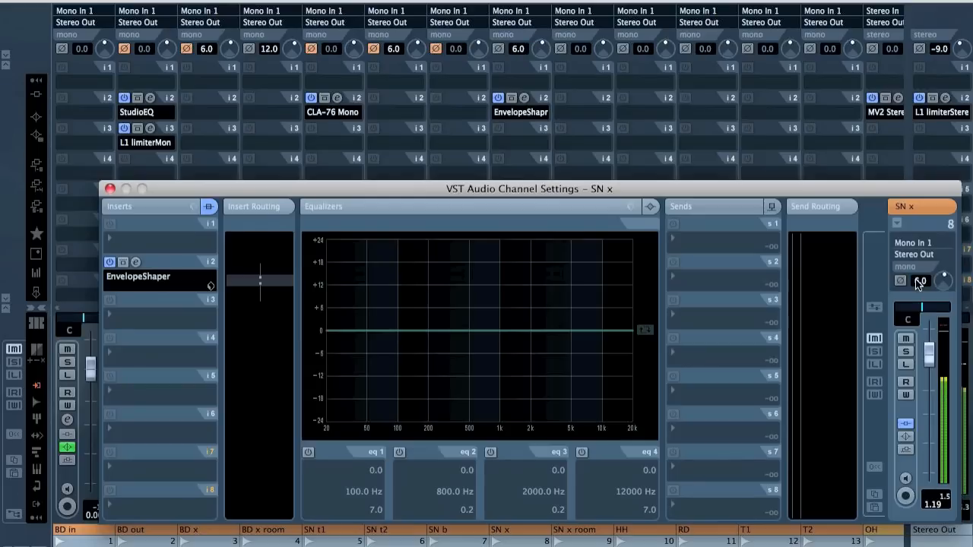
{"action": "left_click", "coordinate": [135, 263]}
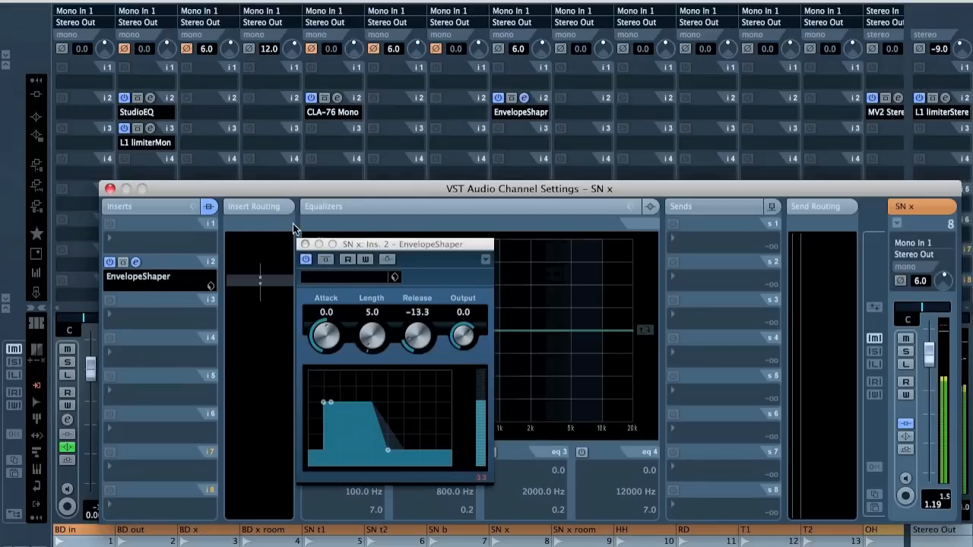
{"action": "left_click", "coordinate": [304, 244]}
Enable EQ band 2 on SN x with Q 4.6, sweep a boost to about 311 Hz, cut it by about 7.5 dB and close the settings
{"action": "left_click", "coordinate": [399, 453]}
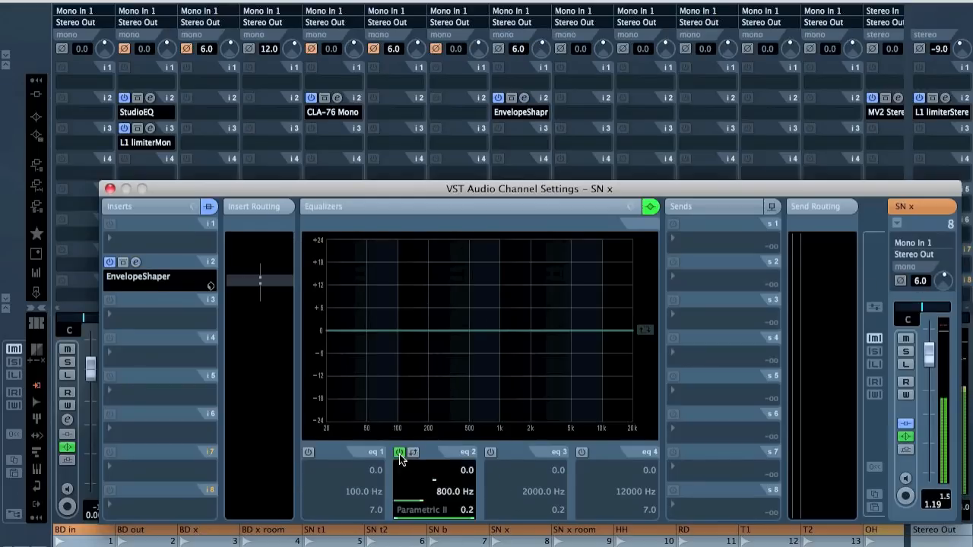
{"action": "left_click_drag", "start_coordinate": [472, 520], "coordinate": [459, 520]}
{"action": "left_click_drag", "start_coordinate": [490, 330], "coordinate": [449, 269]}
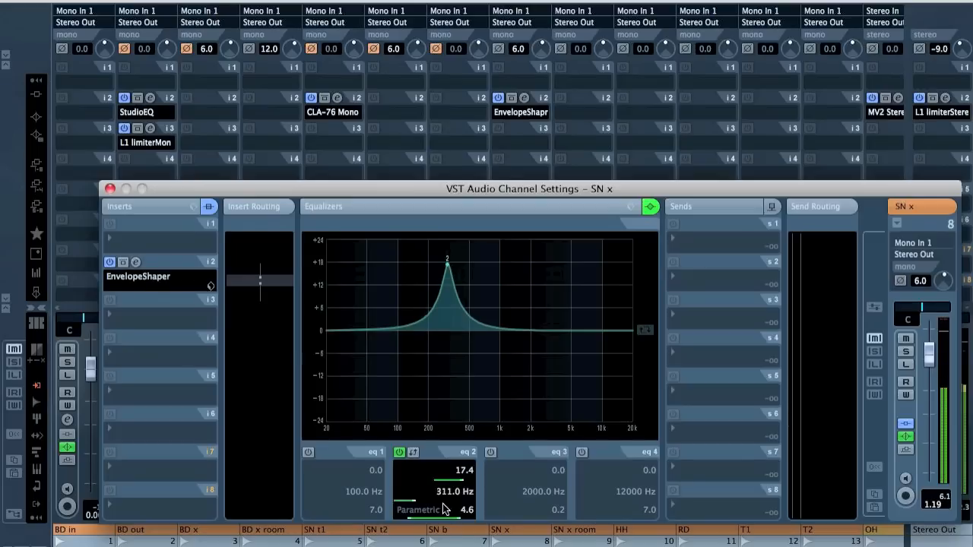
{"action": "left_click_drag", "start_coordinate": [460, 480], "coordinate": [420, 486]}
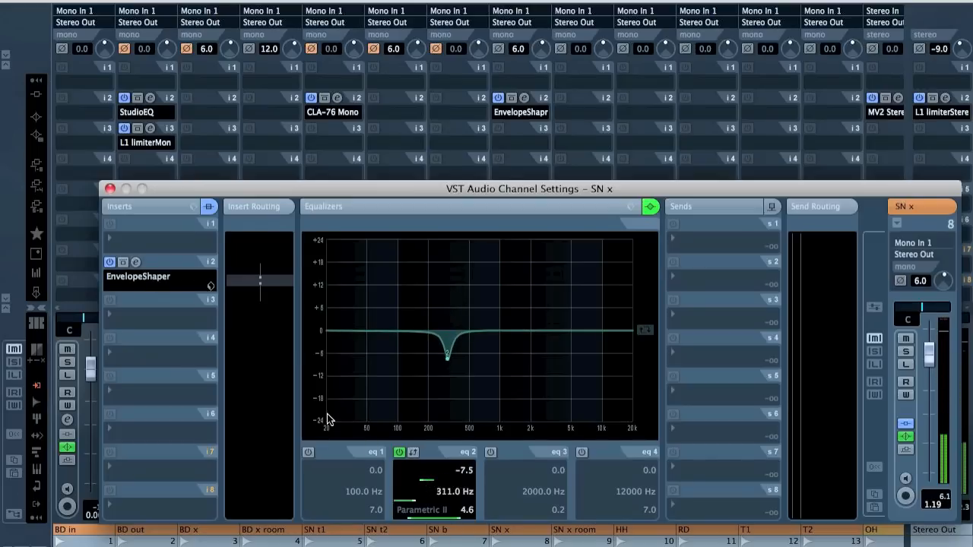
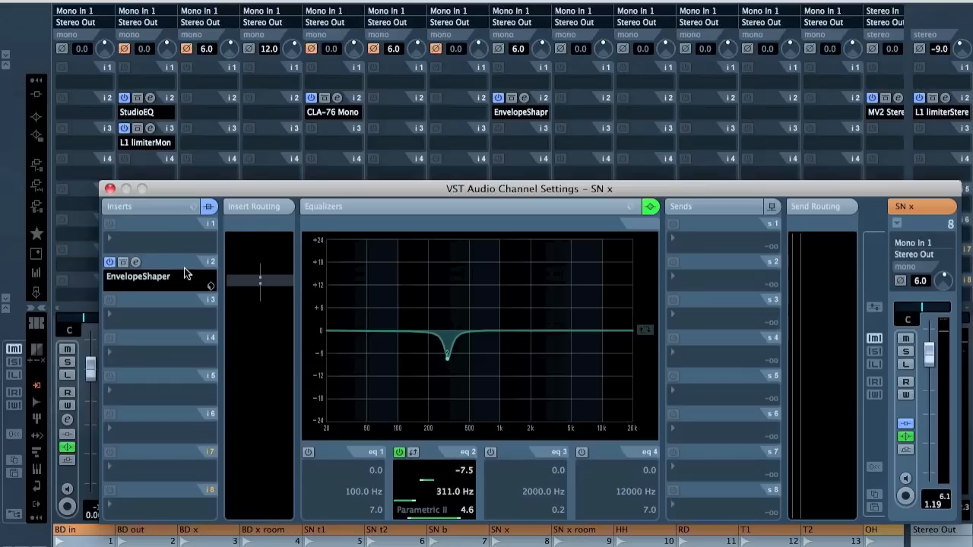
{"action": "left_click", "coordinate": [111, 190]}
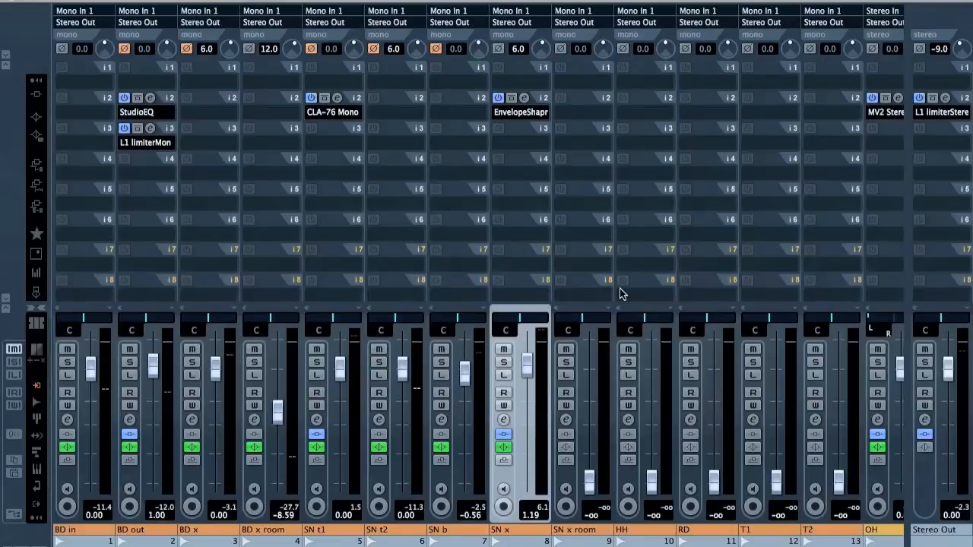
Raise the SN x room fader to about 1.00 dB and set its input gain to 6.0 while listening to it soloed
{"action": "left_click_drag", "start_coordinate": [589, 447], "coordinate": [590, 357]}
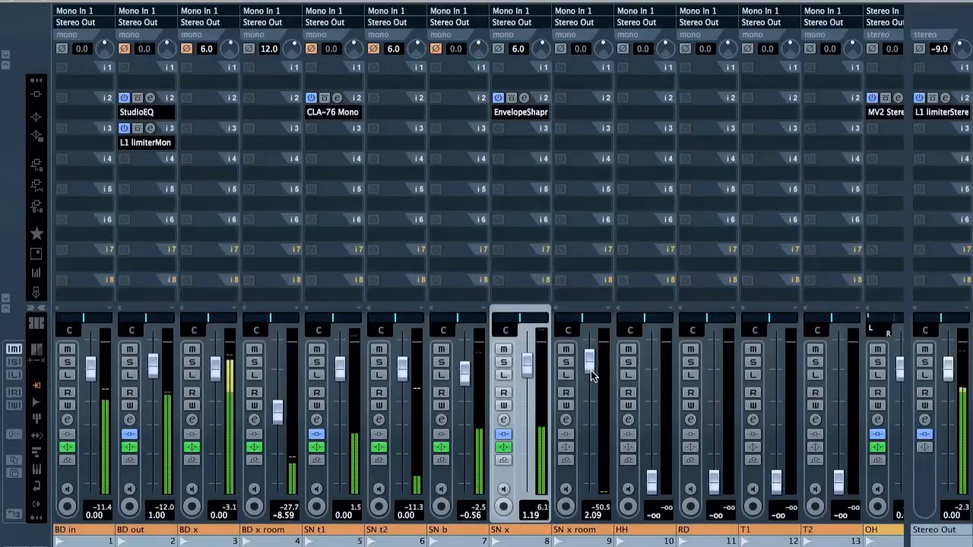
{"action": "left_click", "coordinate": [565, 362]}
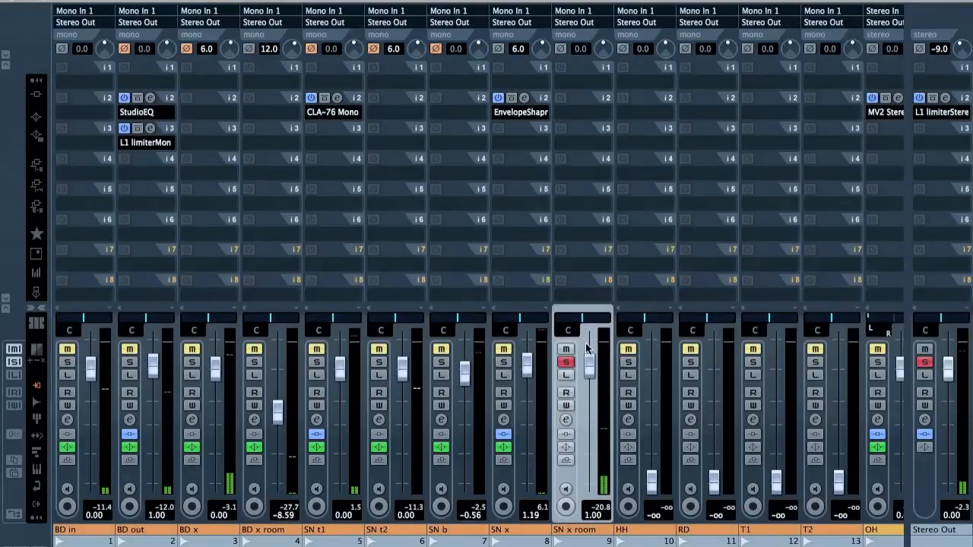
{"action": "left_click", "coordinate": [580, 49]}
{"action": "type", "text": "6"}
{"action": "left_click", "coordinate": [569, 365]}
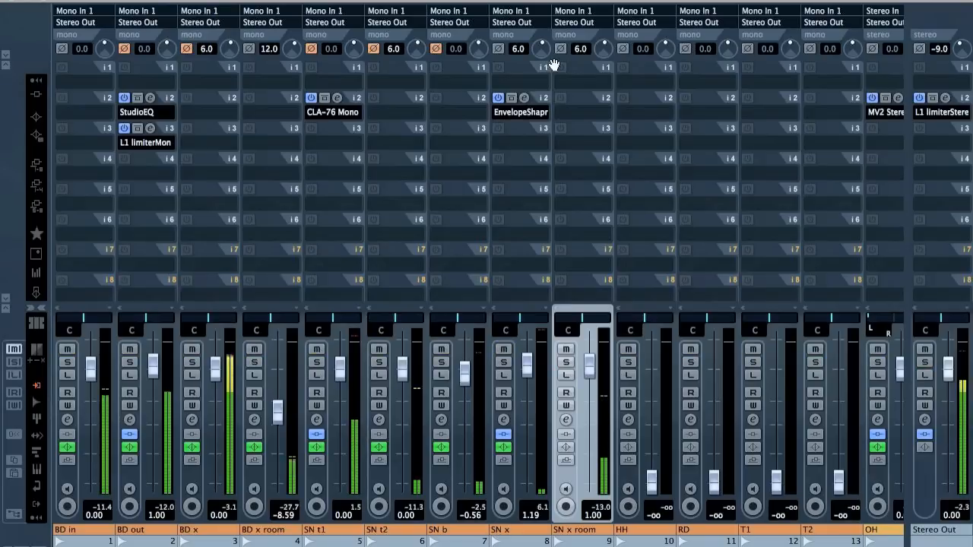
Check the phase of SN x against the other drum tracks and invert the phase of SN x room
{"action": "left_click", "coordinate": [498, 48]}
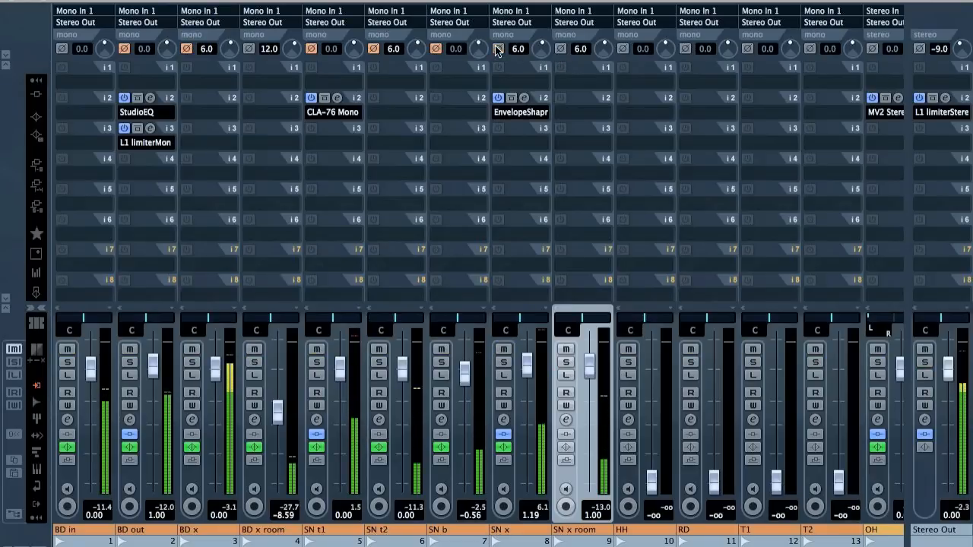
{"action": "left_click", "coordinate": [560, 48]}
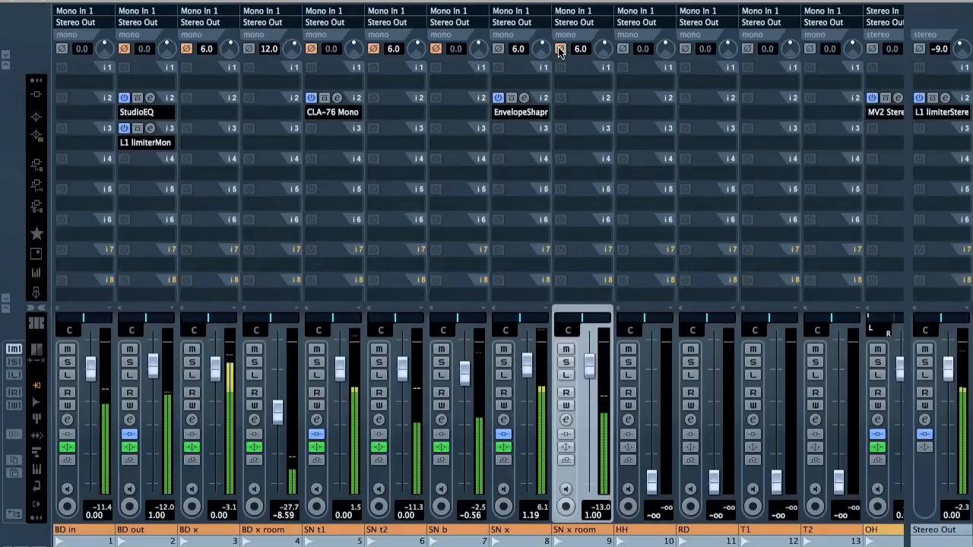
Enable EQ band 2 on SN x room, sweep it to about 363 Hz and set its gain to 3.0 dB
{"action": "left_click", "coordinate": [566, 420]}
{"action": "left_click", "coordinate": [400, 452]}
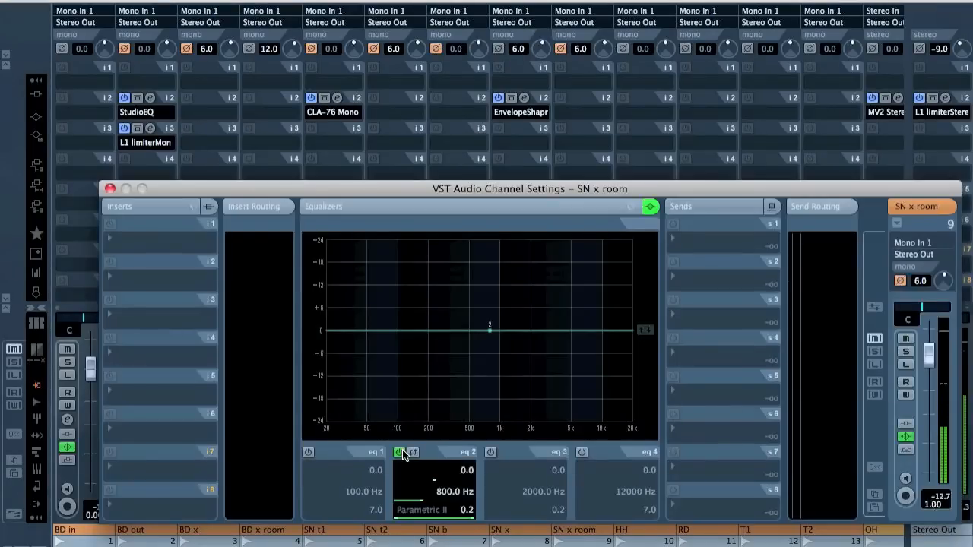
{"action": "left_click_drag", "start_coordinate": [489, 335], "coordinate": [455, 287]}
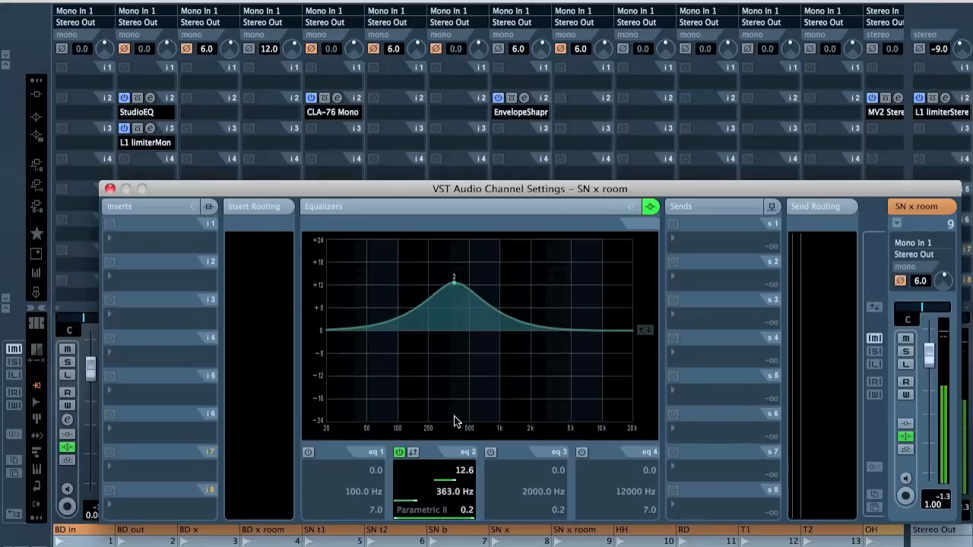
{"action": "left_click", "coordinate": [460, 471]}
{"action": "type", "text": "3"}
{"action": "key", "text": "Return"}
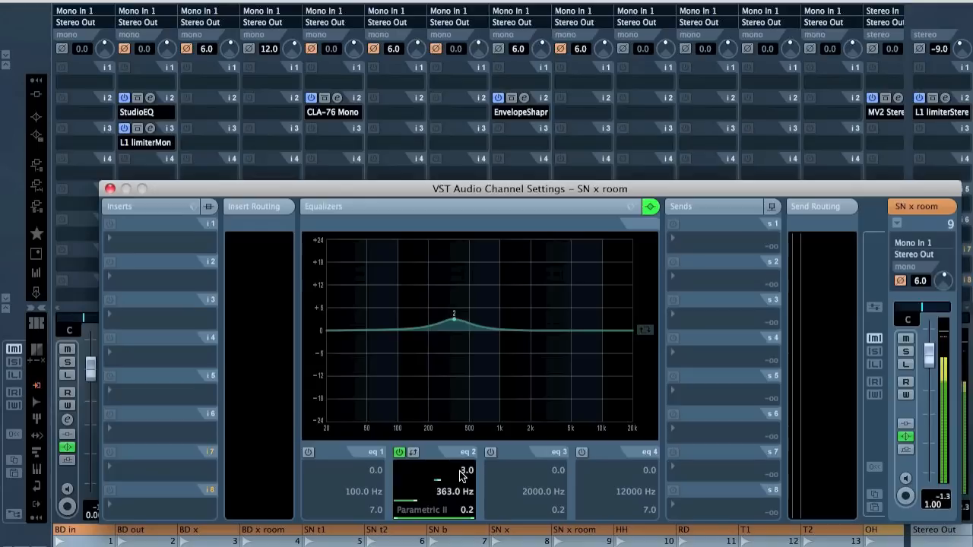
Enable EQ band 1 on SN x room as a High Pass I at about 168 Hz and close the channel settings
{"action": "left_click", "coordinate": [308, 452]}
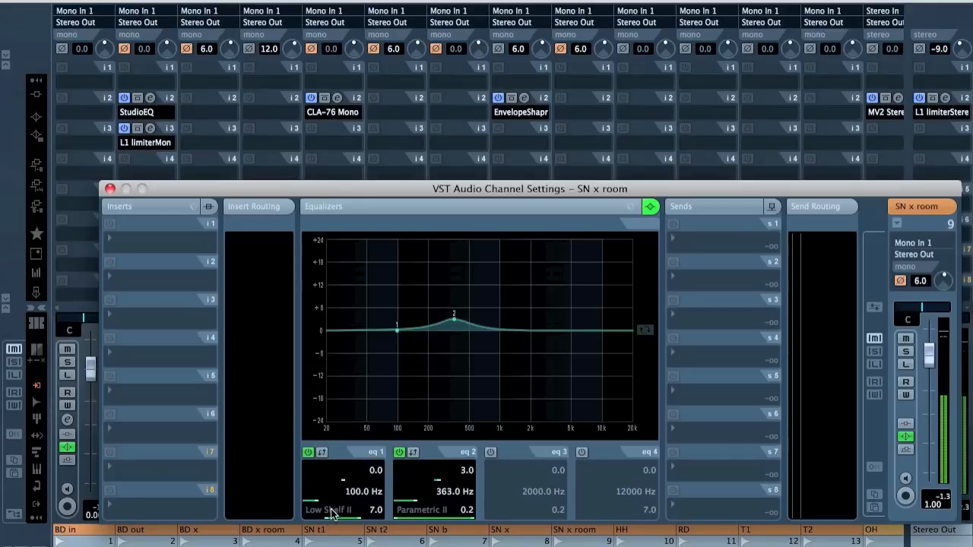
{"action": "left_click", "coordinate": [330, 510]}
{"action": "left_click", "coordinate": [340, 460]}
{"action": "left_click", "coordinate": [420, 333]}
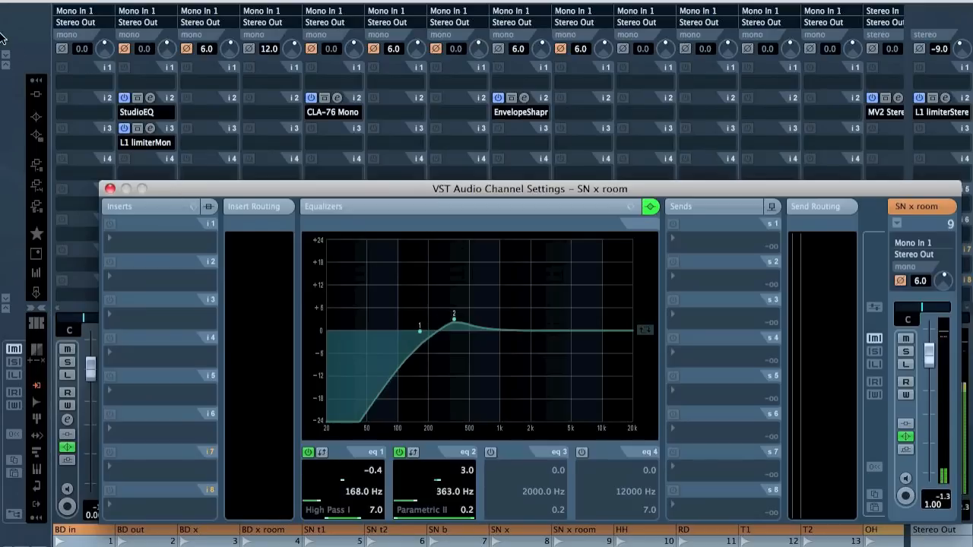
{"action": "left_click", "coordinate": [110, 189]}
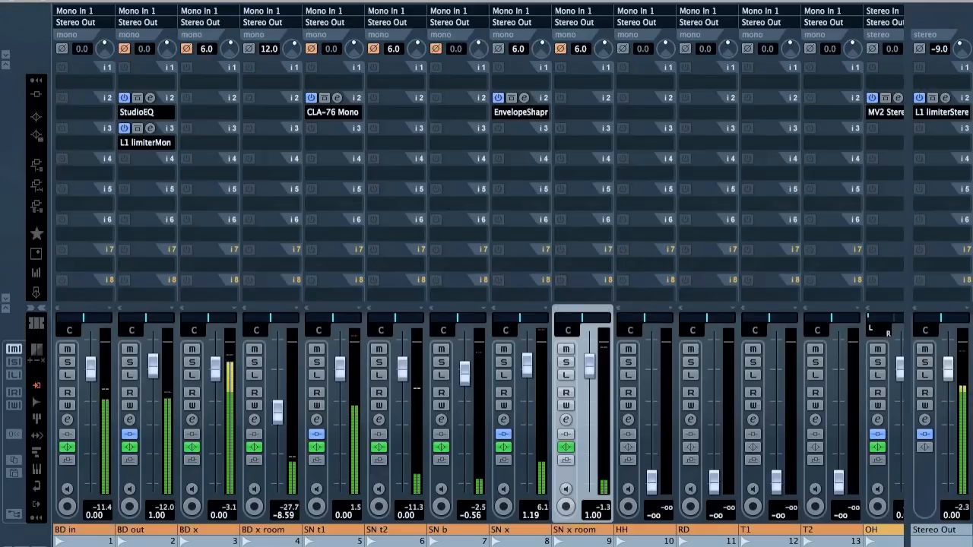
Raise the HH fader to about 0.40 dB, solo the channel and set its input gain to 12.0
{"action": "left_click_drag", "start_coordinate": [651, 481], "coordinate": [658, 370]}
{"action": "left_click", "coordinate": [628, 361]}
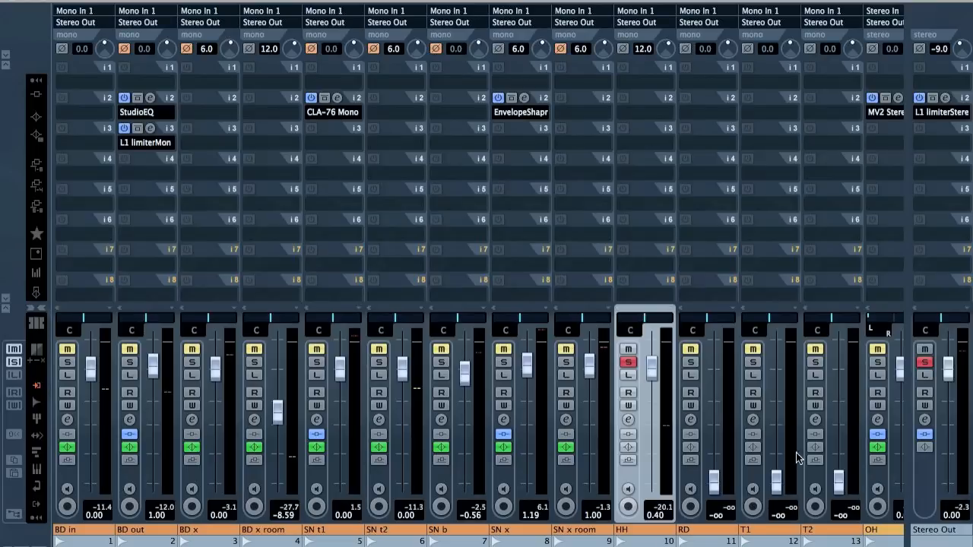
Solo OH together with HH, pull the HH fader fully down and bring it back up to about -0.90 dB
{"action": "left_click", "coordinate": [874, 408]}
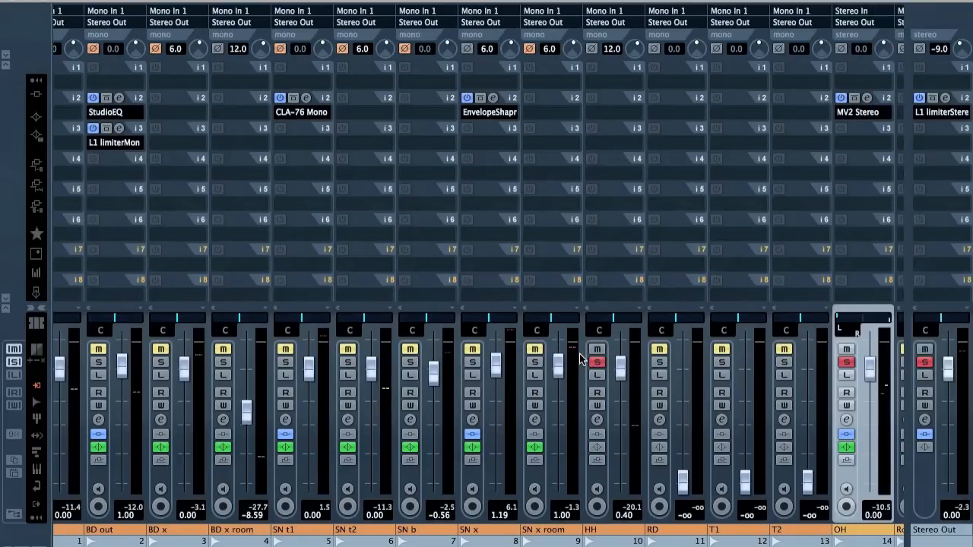
{"action": "left_click_drag", "start_coordinate": [619, 375], "coordinate": [608, 544]}
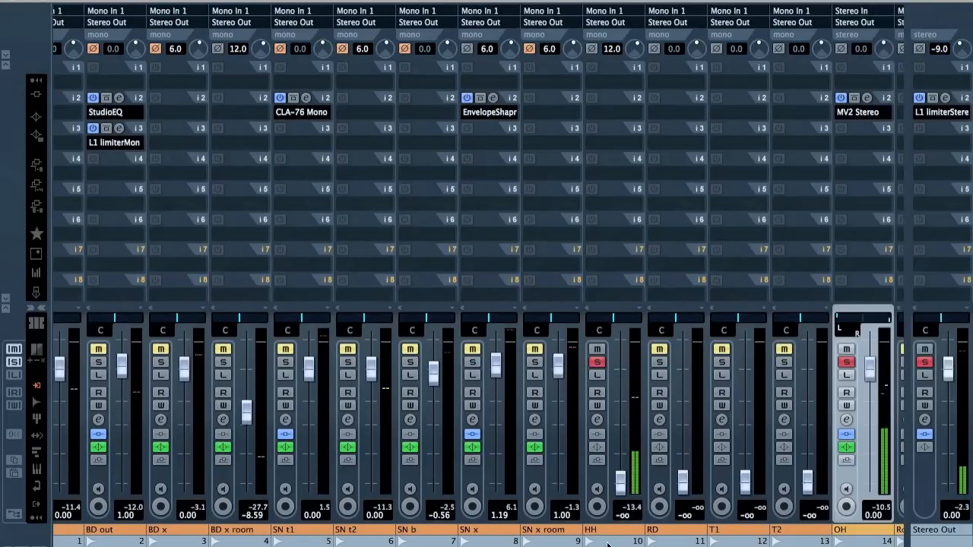
{"action": "left_click_drag", "start_coordinate": [620, 482], "coordinate": [630, 394]}
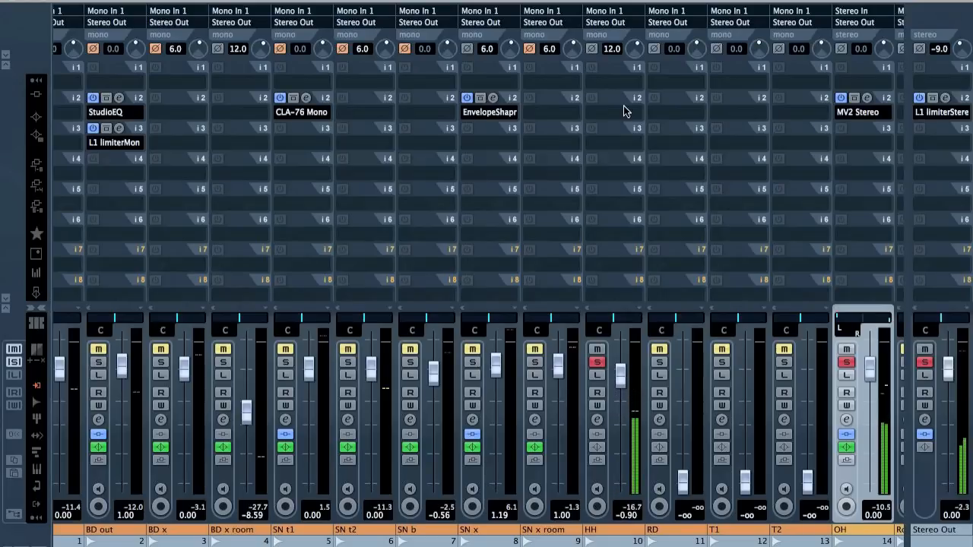
Pan HH to R65, enable its EQ band 2 and sweep a narrow boost of about 21.8 dB to about 4938 Hz
{"action": "left_click_drag", "start_coordinate": [616, 315], "coordinate": [632, 317]}
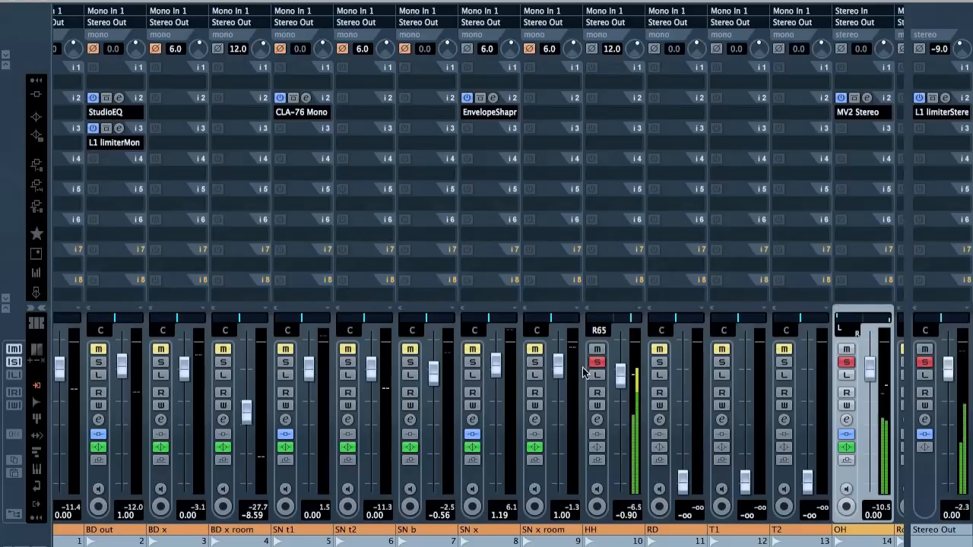
{"action": "left_click", "coordinate": [597, 420]}
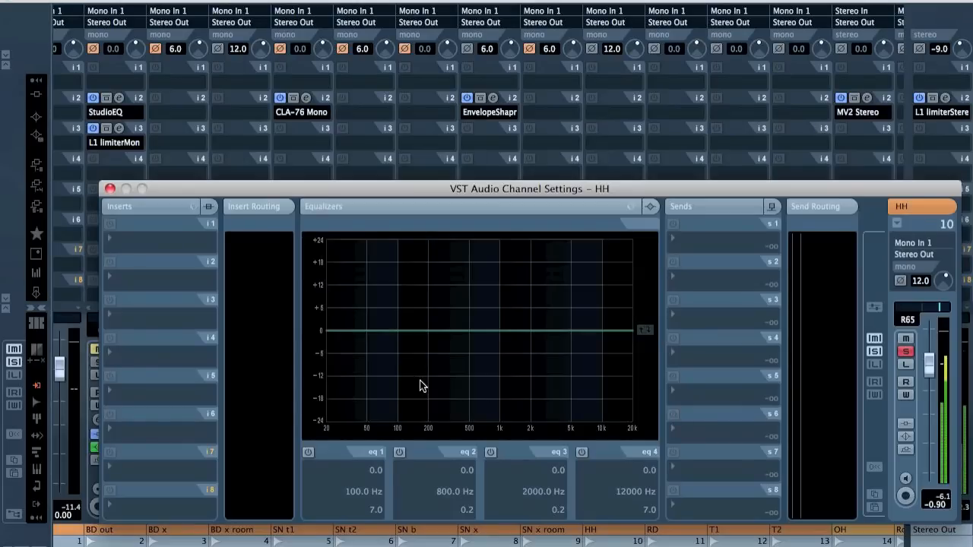
{"action": "left_click", "coordinate": [396, 452]}
{"action": "left_click_drag", "start_coordinate": [490, 331], "coordinate": [519, 264]}
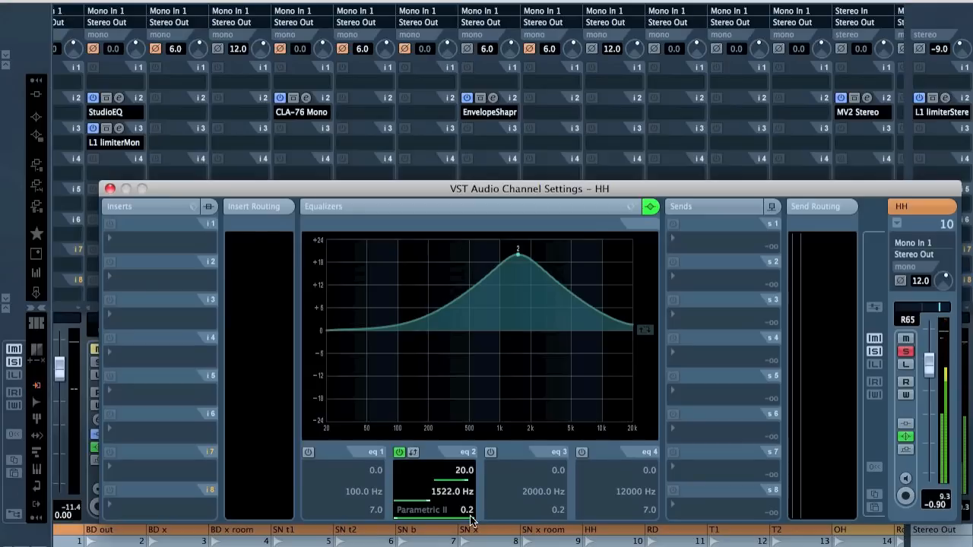
{"action": "left_click_drag", "start_coordinate": [472, 520], "coordinate": [444, 521]}
{"action": "left_click_drag", "start_coordinate": [518, 255], "coordinate": [572, 251]}
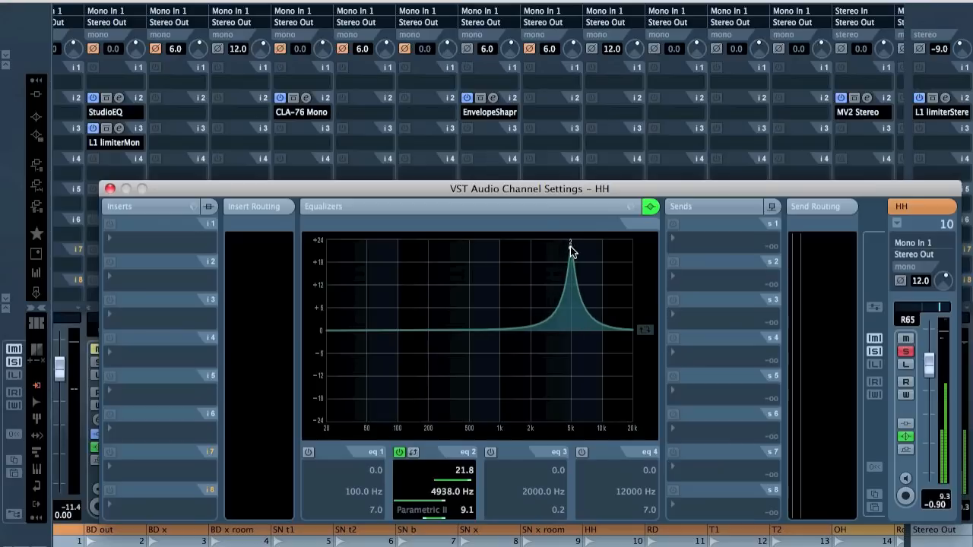
Set the gain of HH's EQ band 2 to -6.0 dB and widen its Q to 0.2
{"action": "left_click_drag", "start_coordinate": [469, 483], "coordinate": [407, 484]}
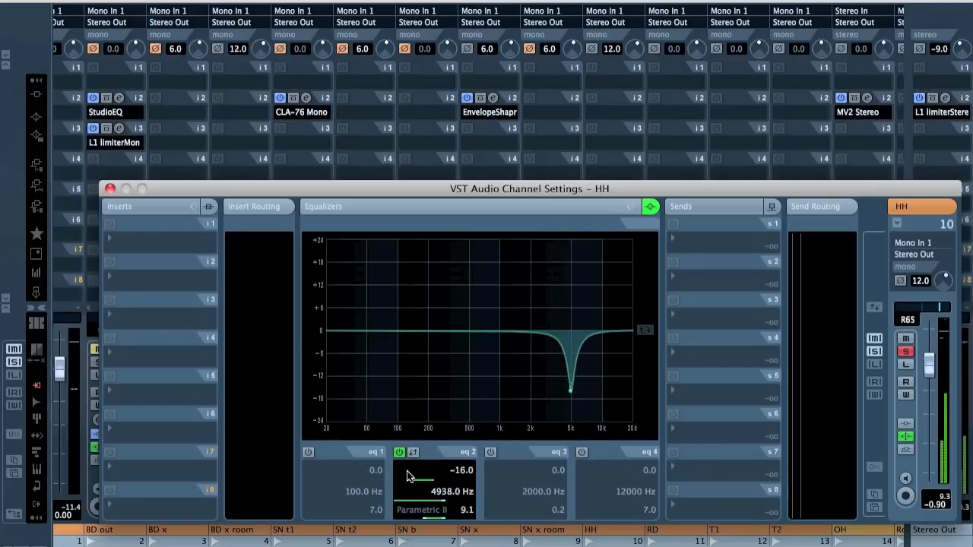
{"action": "left_click", "coordinate": [402, 455]}
{"action": "left_click", "coordinate": [402, 455]}
{"action": "double_click", "coordinate": [460, 469]}
{"action": "type", "text": "-"}
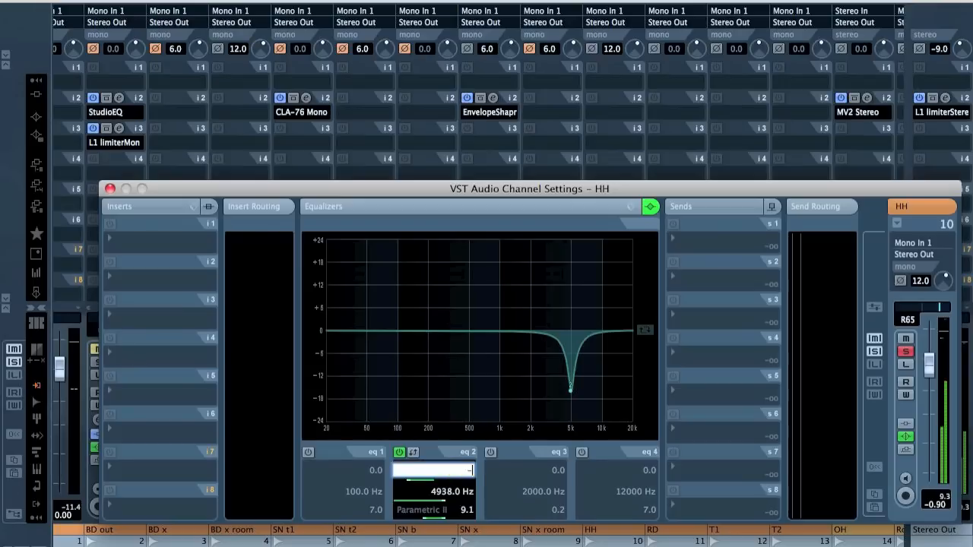
{"action": "type", "text": "6"}
{"action": "key", "text": "Return"}
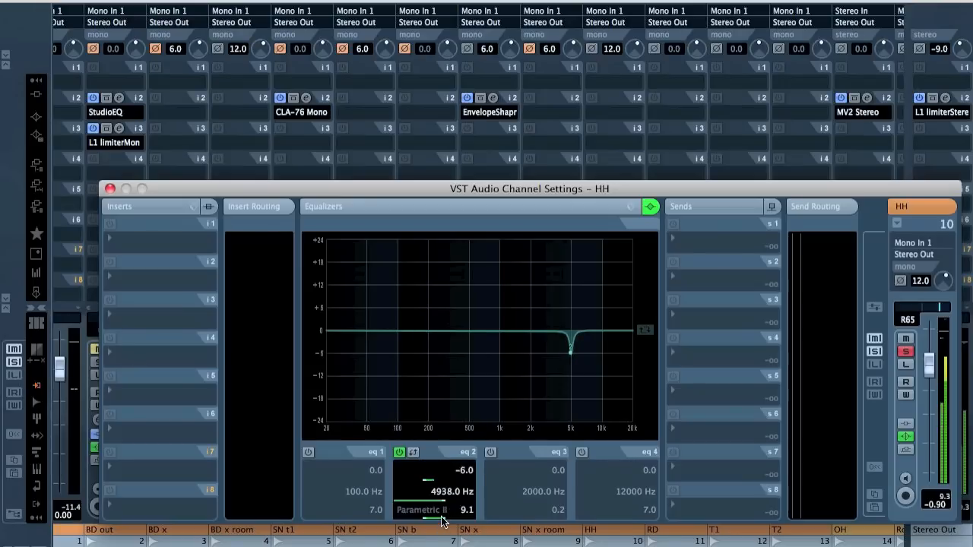
{"action": "left_click_drag", "start_coordinate": [450, 520], "coordinate": [468, 520]}
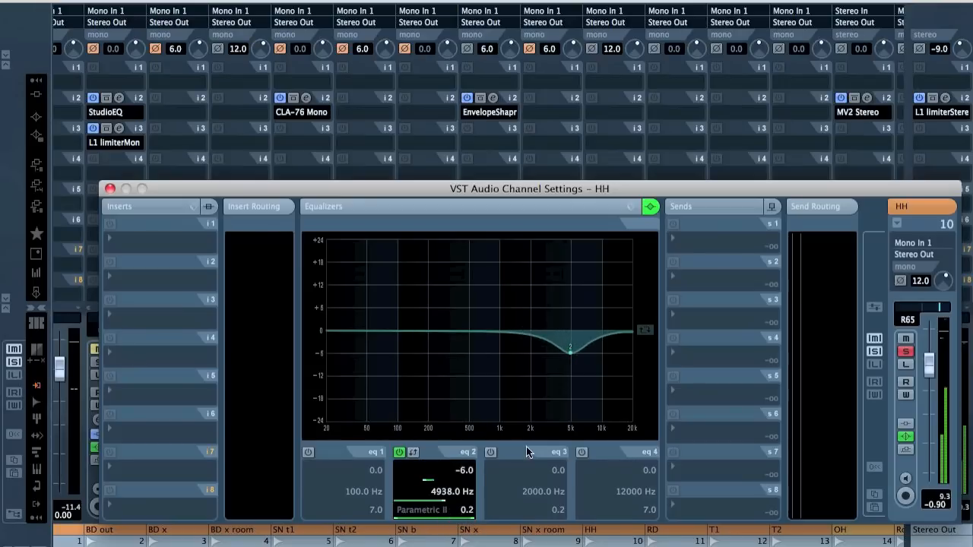
Enable EQ band 3 on HH, boost it about 13.0 dB at about 311 Hz and invert the gain to a cut
{"action": "left_click", "coordinate": [490, 453]}
{"action": "left_click_drag", "start_coordinate": [531, 329], "coordinate": [448, 282]}
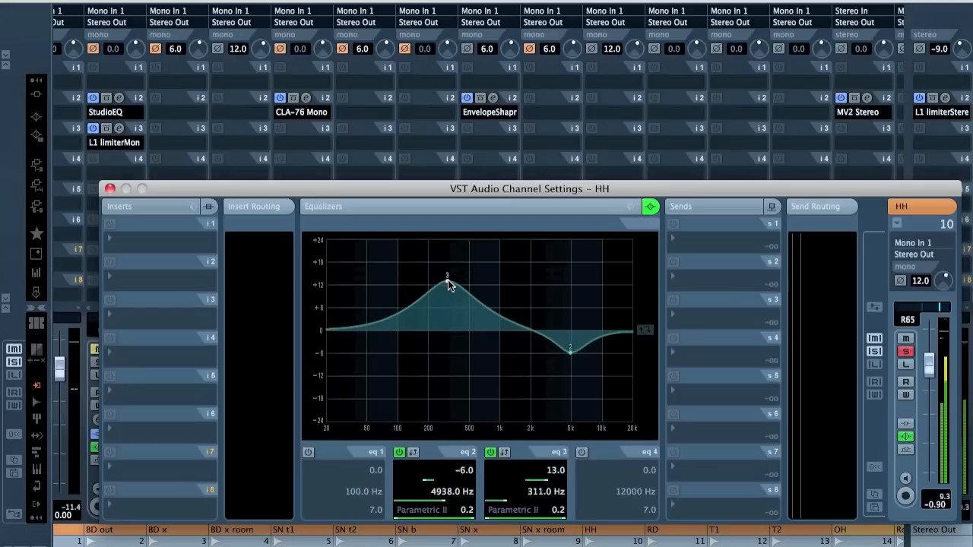
{"action": "left_click", "coordinate": [505, 453]}
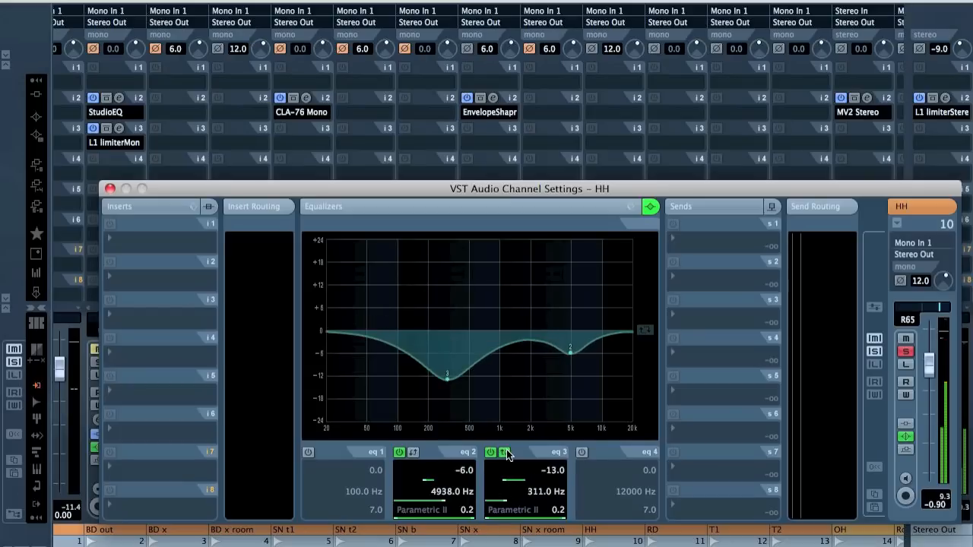
Enable EQ band 1 on HH as a High Pass I at about 637 Hz
{"action": "left_click", "coordinate": [308, 452]}
{"action": "left_click", "coordinate": [325, 510]}
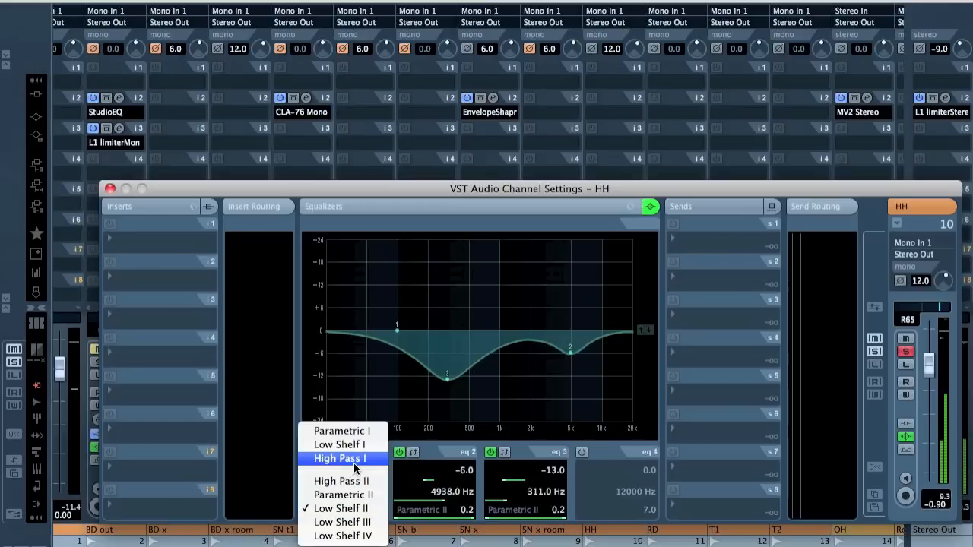
{"action": "left_click", "coordinate": [353, 461]}
{"action": "left_click_drag", "start_coordinate": [398, 328], "coordinate": [478, 328]}
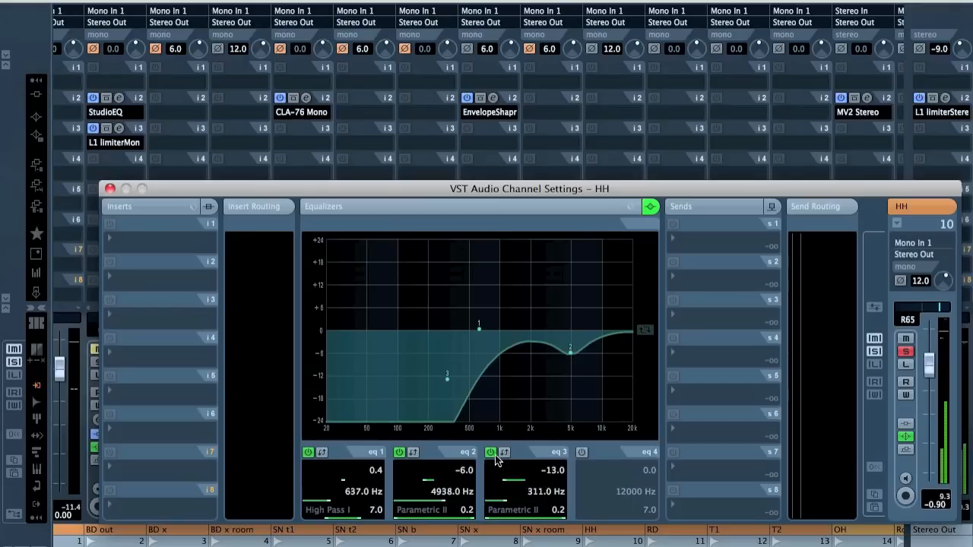
Switch off EQ band 3 on HH, unsolo the channel and close its channel settings
{"action": "left_click", "coordinate": [491, 452]}
{"action": "left_click", "coordinate": [905, 351]}
{"action": "left_click", "coordinate": [109, 189]}
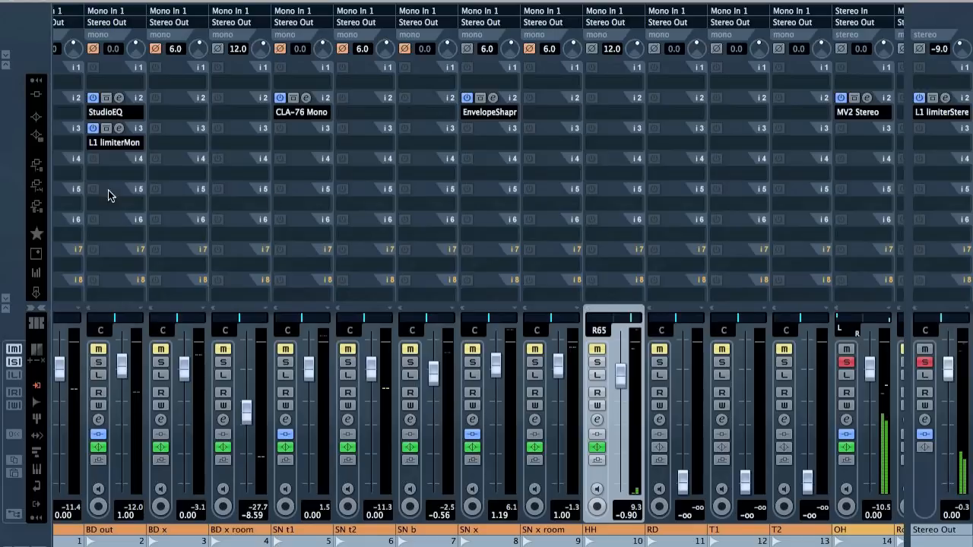
Clear all solos and audition the full drum mix, comparing it with HH muted and with OH soloed
{"action": "left_click", "coordinate": [925, 362]}
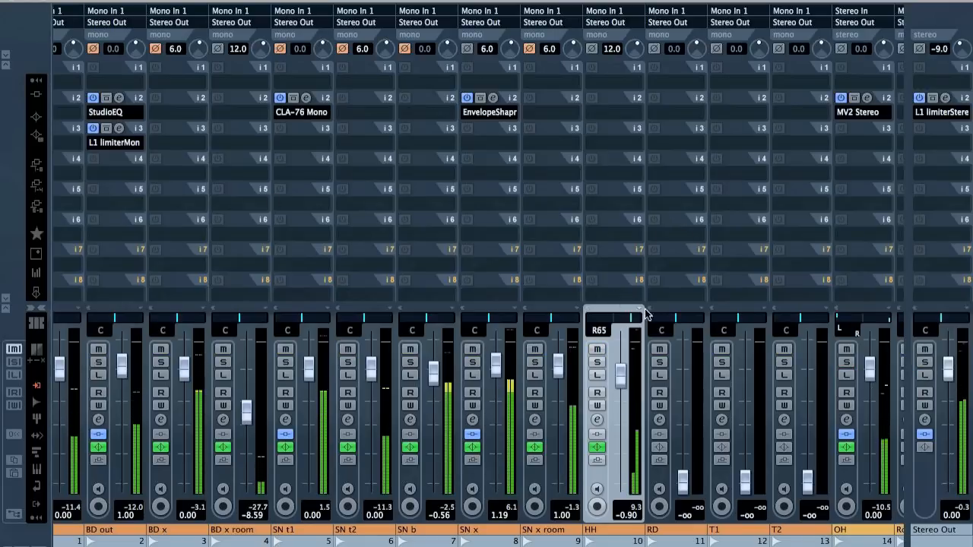
{"action": "left_click", "coordinate": [597, 350]}
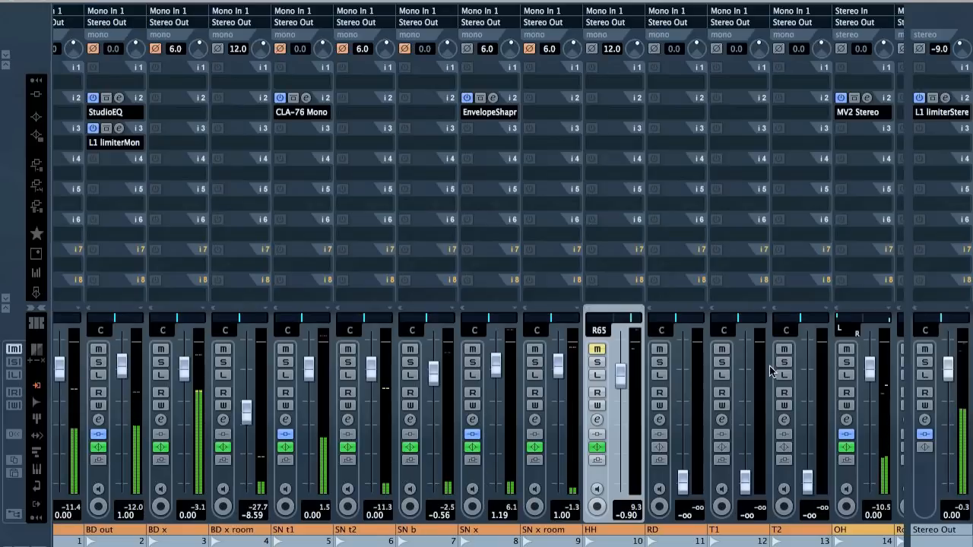
{"action": "left_click", "coordinate": [846, 363]}
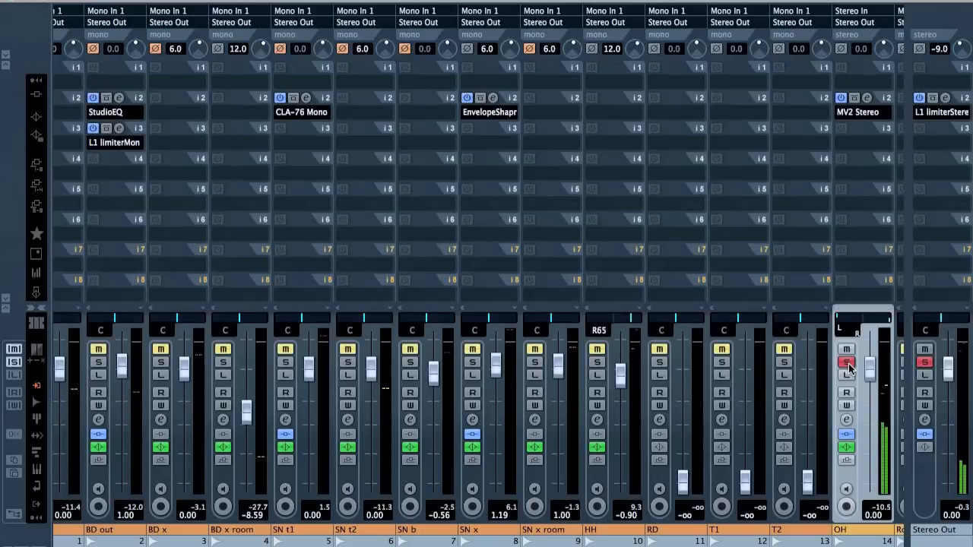
{"action": "left_click", "coordinate": [848, 365]}
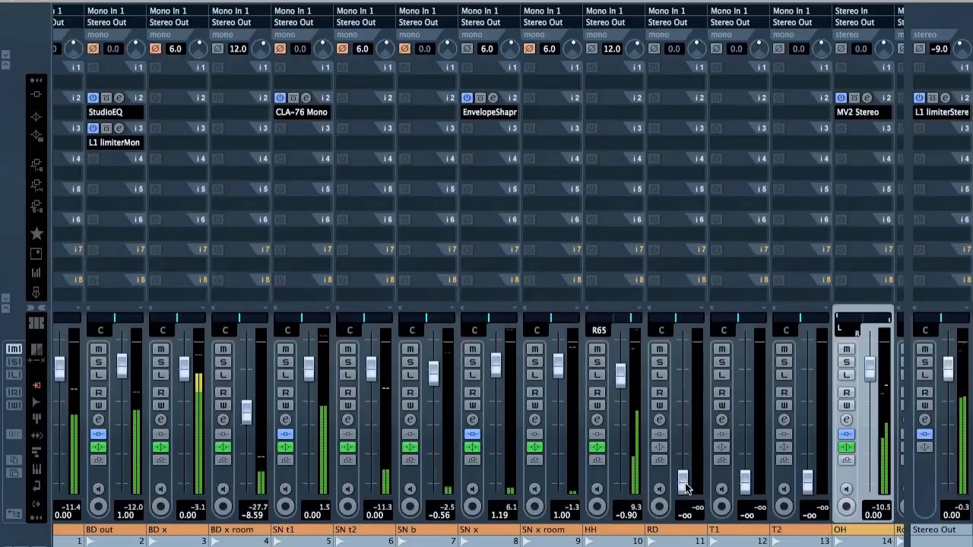
Play the arrangement from about bar 16 and compare the drums with HH muted and with OH soloed
{"action": "key", "text": "F3"}
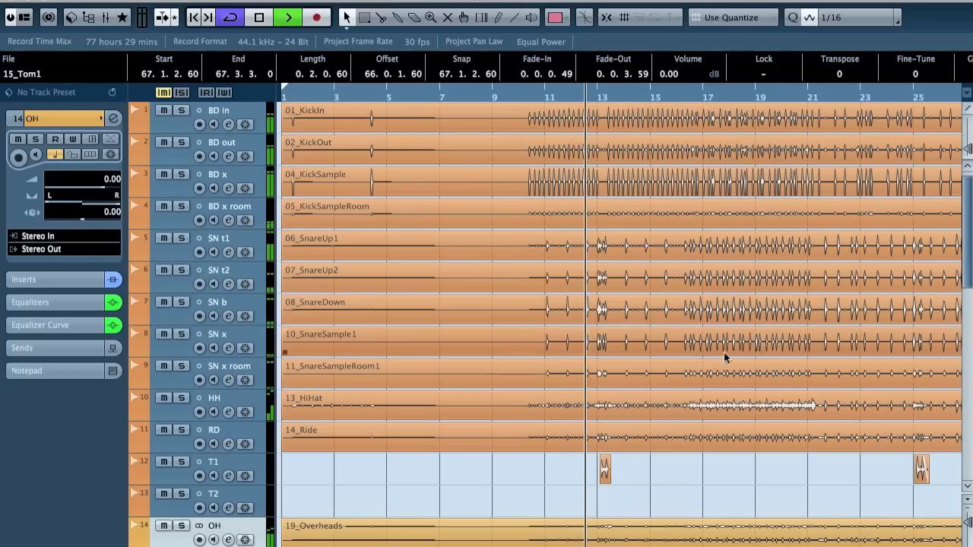
{"action": "key", "text": "g"}
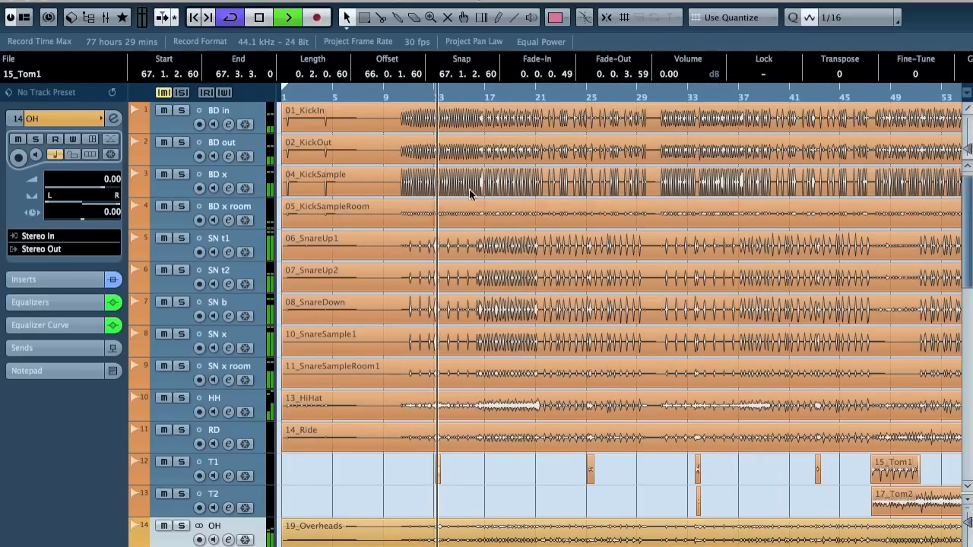
{"action": "left_click", "coordinate": [474, 98]}
{"action": "left_click", "coordinate": [163, 398]}
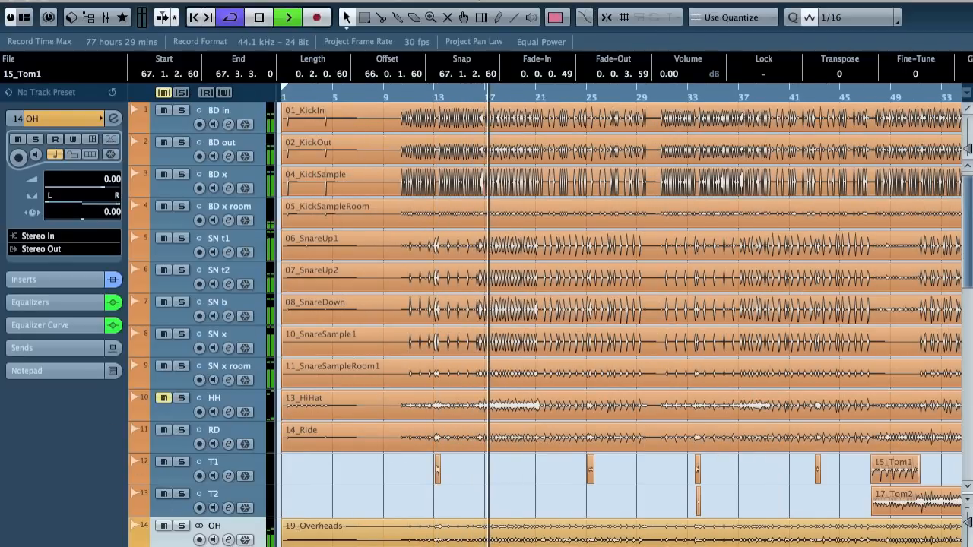
{"action": "left_click", "coordinate": [182, 527]}
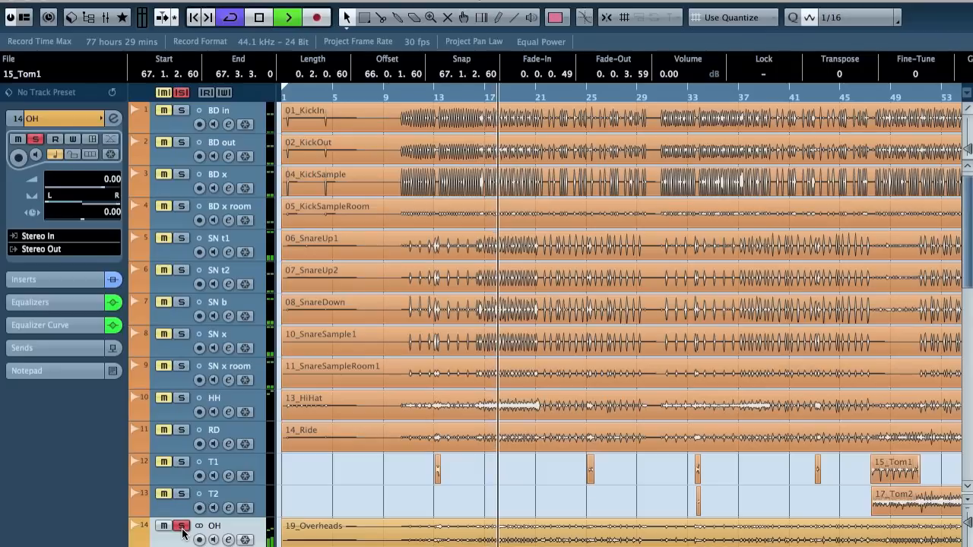
{"action": "left_click", "coordinate": [182, 527]}
{"action": "left_click", "coordinate": [163, 399]}
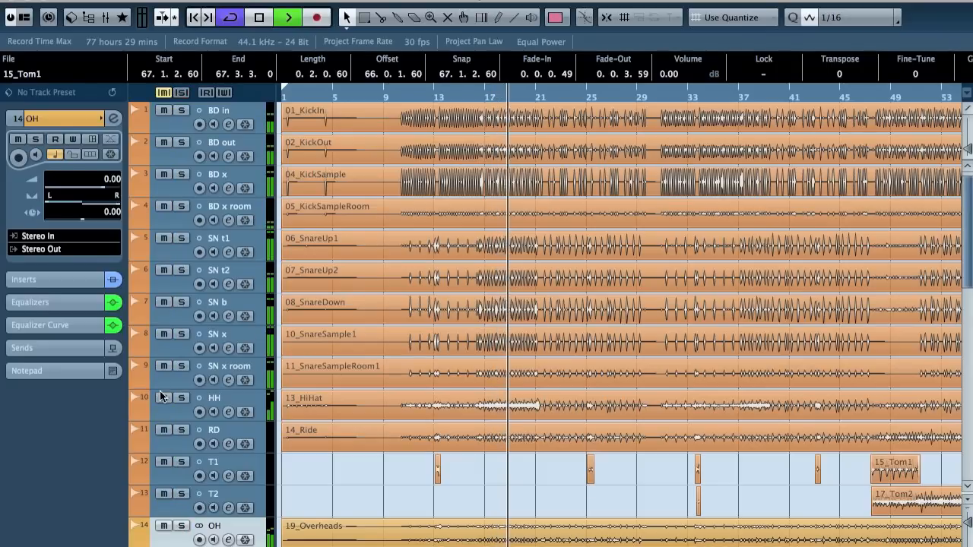
Examine the drum tracks along the timeline and listen to the passage around bars 47 to 49
{"action": "key", "text": "h"}
{"action": "key", "text": "h"}
{"action": "key", "text": "h"}
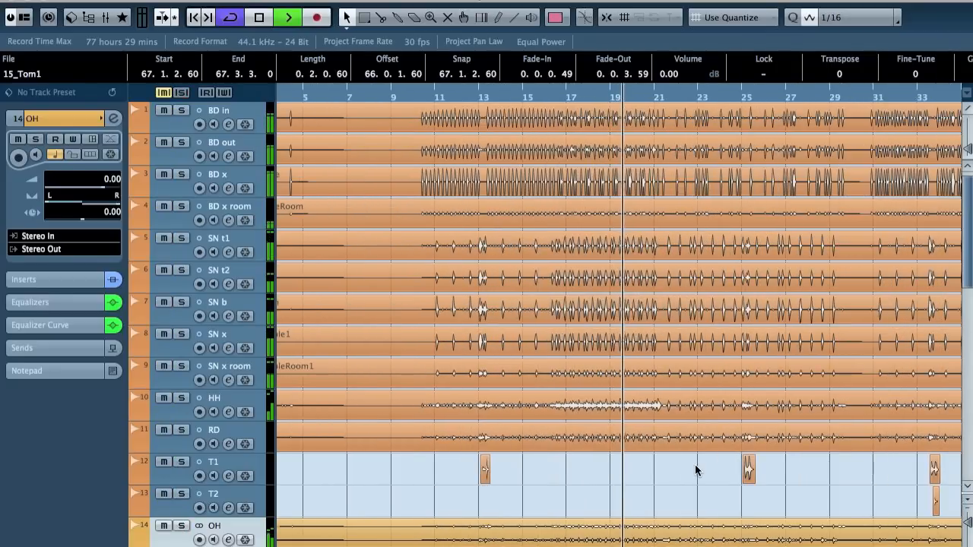
{"action": "scroll", "coordinate": [697, 469], "scroll_direction": "left", "scroll_amount": 2}
{"action": "scroll", "coordinate": [697, 469], "scroll_direction": "down", "scroll_amount": 2}
{"action": "scroll", "coordinate": [697, 469], "scroll_direction": "right", "scroll_amount": 5}
{"action": "key", "text": "g"}
{"action": "key", "text": "g"}
{"action": "key", "text": "g"}
{"action": "key", "text": "g"}
{"action": "key", "text": "g"}
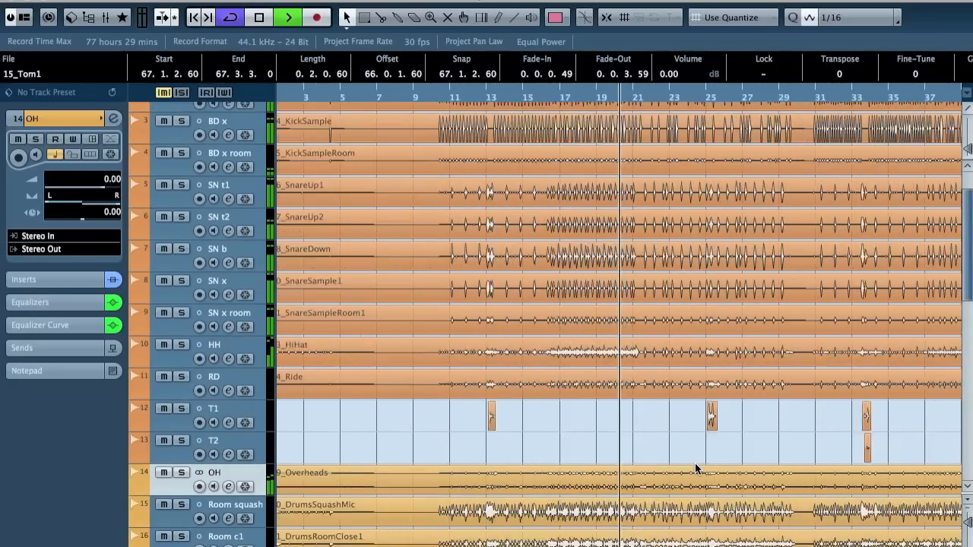
{"action": "key", "text": "l"}
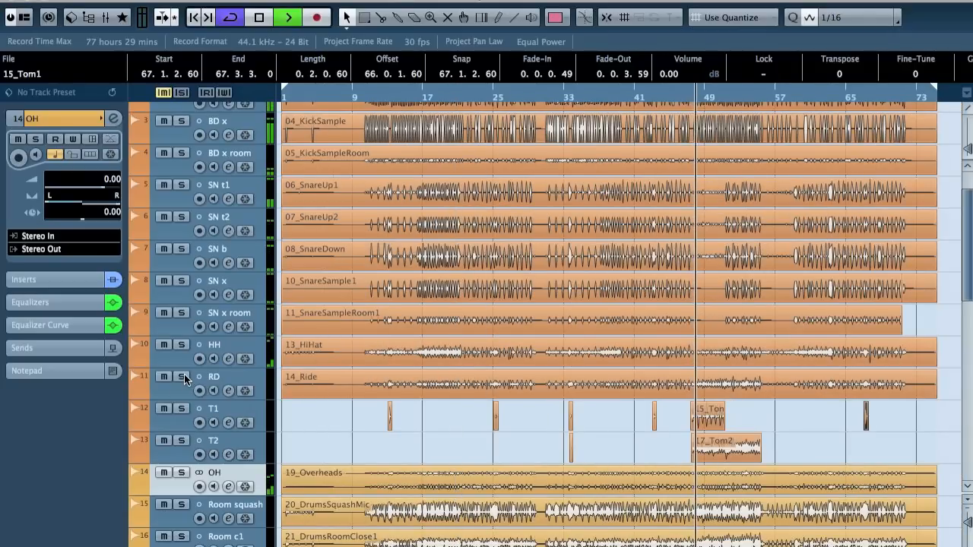
{"action": "key", "text": "h"}
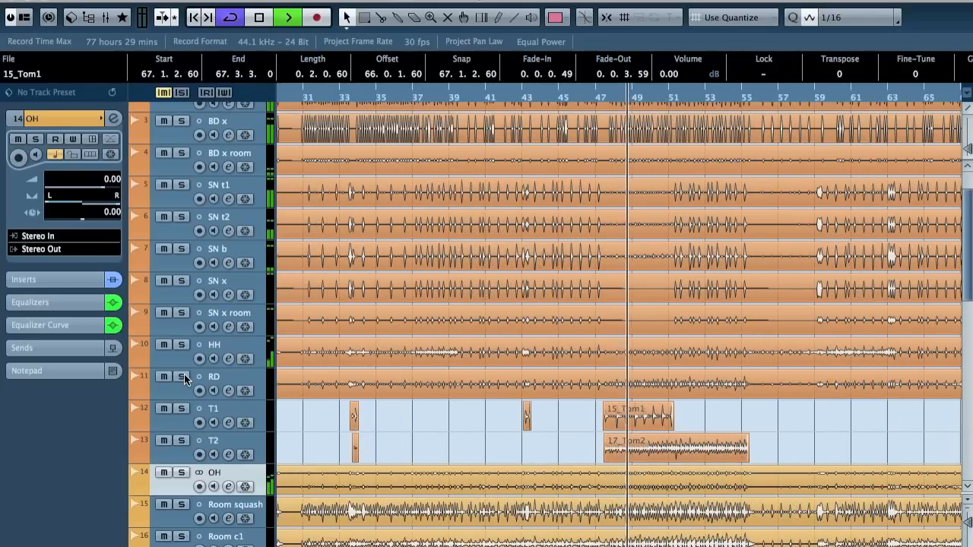
Listen to the drums in the late section around bars 63 to 67 and stop playback
{"action": "key", "text": "g"}
{"action": "key", "text": "g"}
{"action": "key", "text": "g"}
{"action": "left_click", "coordinate": [764, 97]}
{"action": "key", "text": "h"}
{"action": "key", "text": "h"}
{"action": "key", "text": "h"}
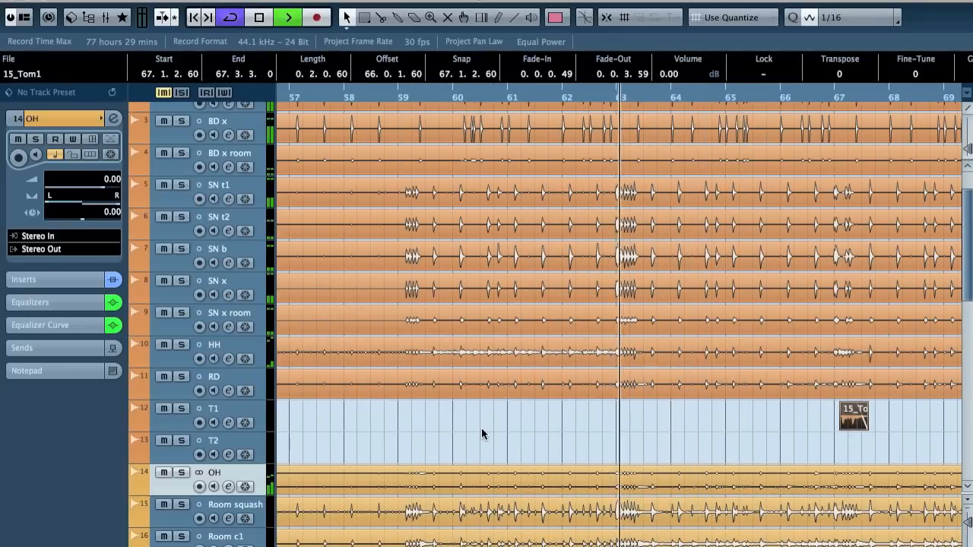
{"action": "key", "text": "g"}
{"action": "key", "text": "g"}
{"action": "key", "text": "g"}
{"action": "key", "text": "g"}
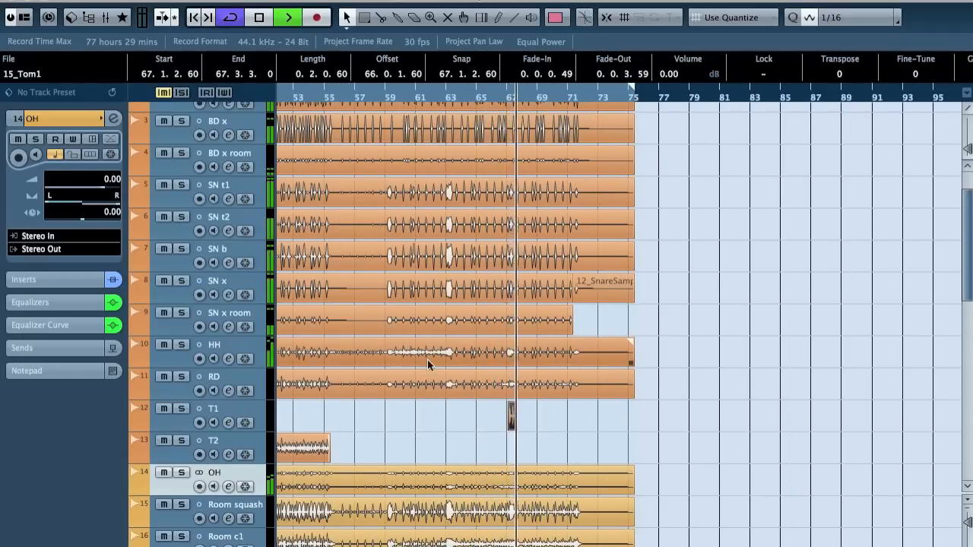
{"action": "key", "text": "space"}
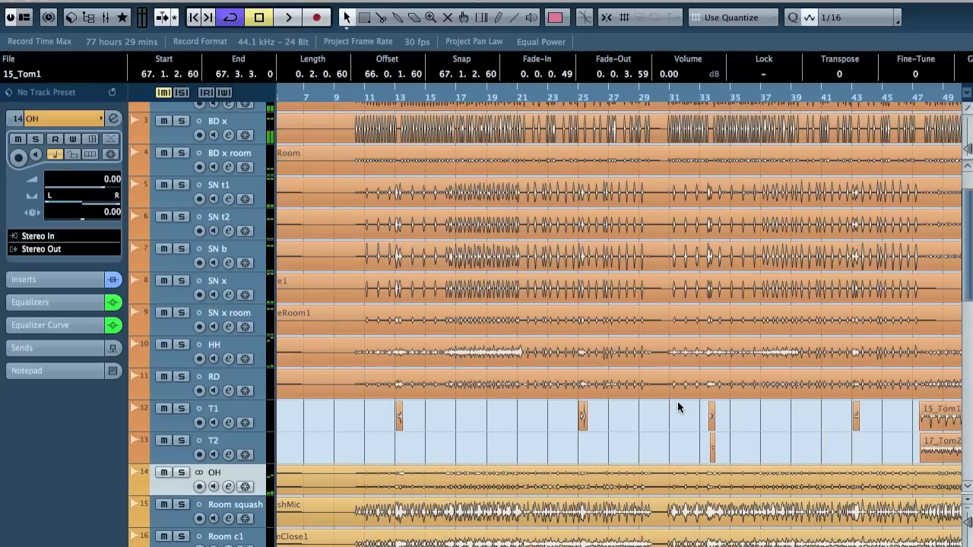
Play the drums from about bar 12 through the first T1 hit and stop playback
{"action": "left_click", "coordinate": [390, 97]}
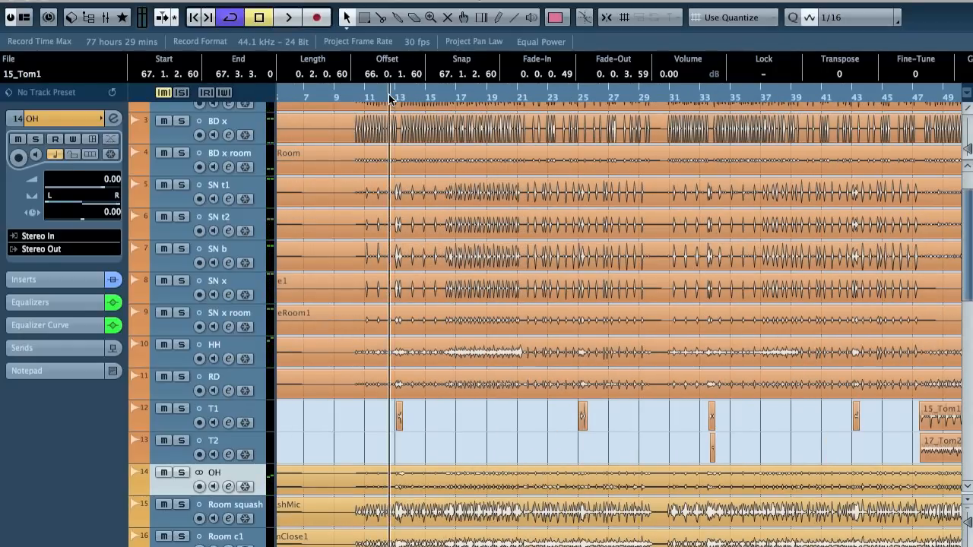
{"action": "key", "text": "space"}
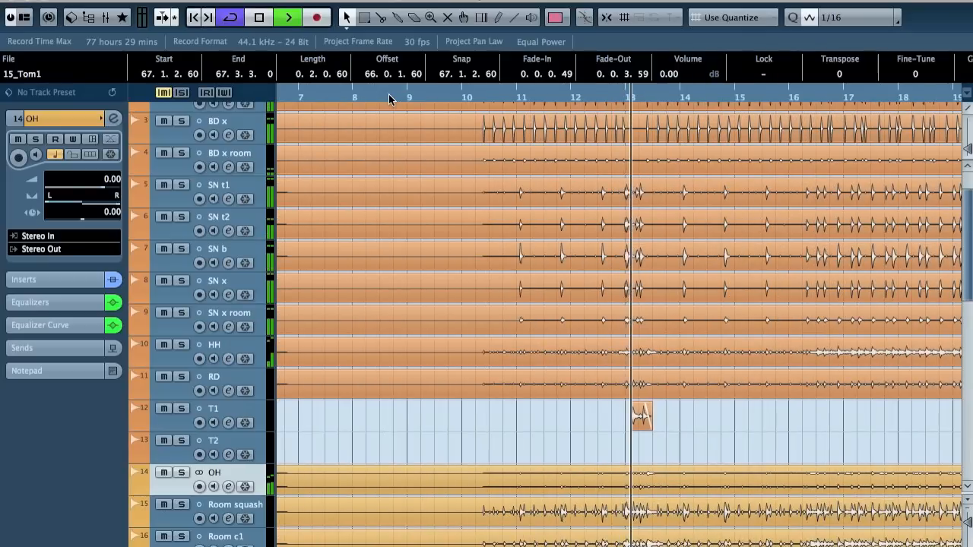
{"action": "key", "text": "g"}
{"action": "key", "text": "g"}
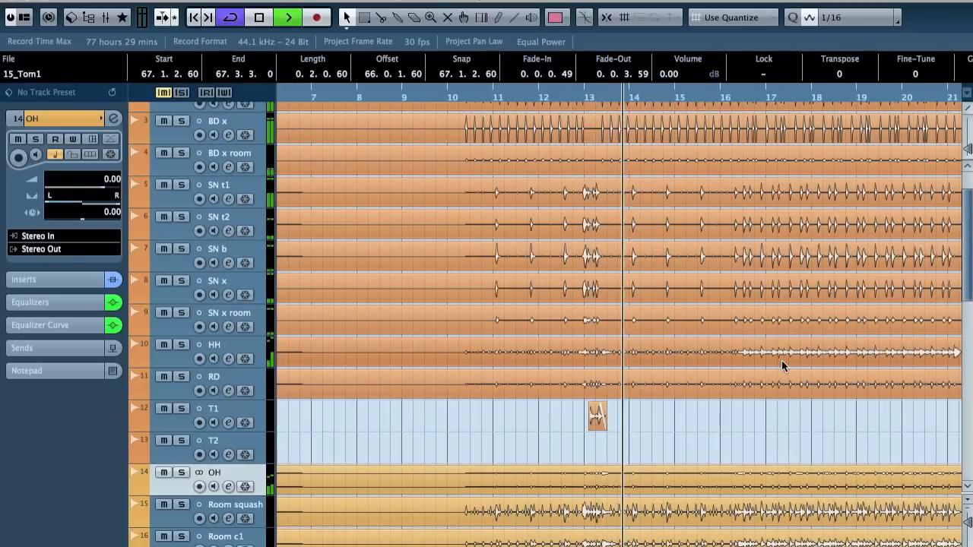
{"action": "key", "text": "space"}
Disable the RD track
{"action": "key", "text": "g"}
{"action": "key", "text": "g"}
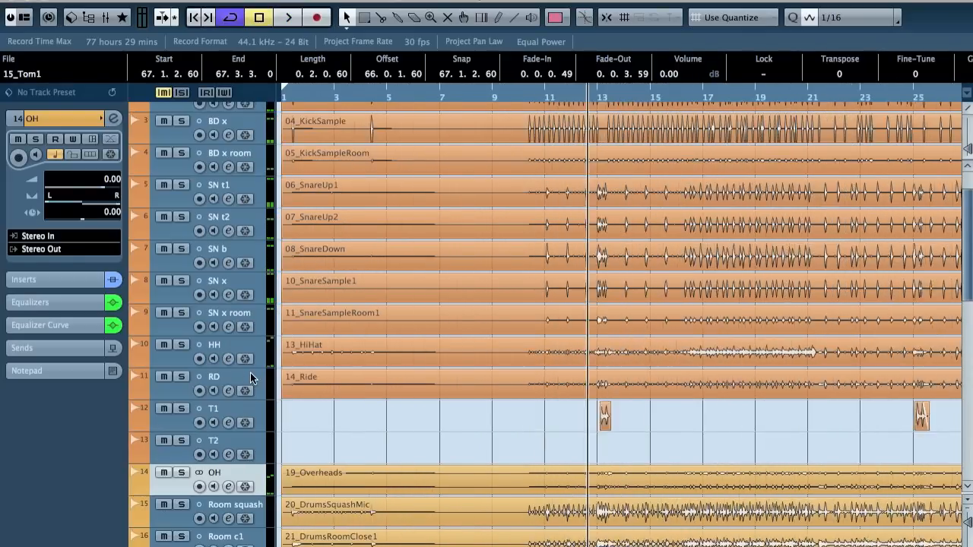
{"action": "left_click", "coordinate": [243, 378]}
{"action": "right_click", "coordinate": [243, 371]}
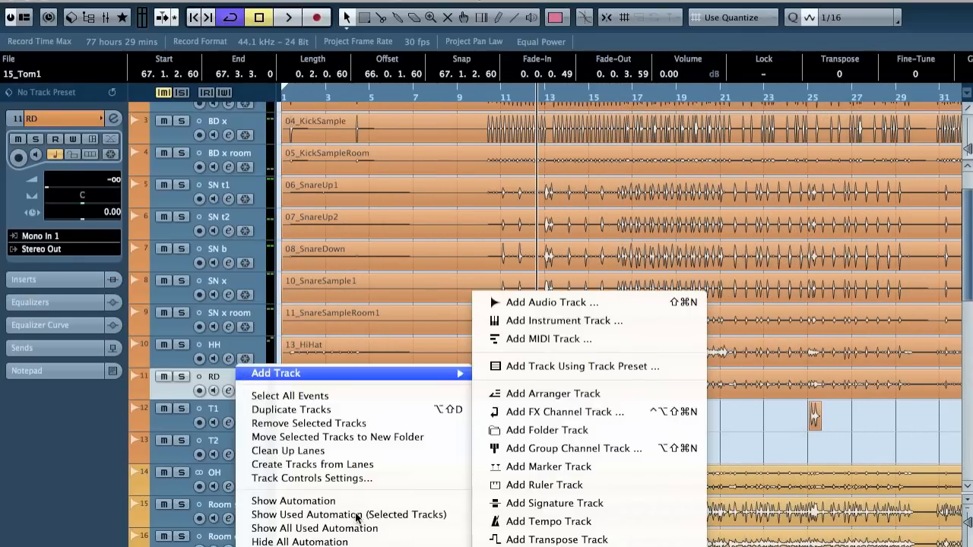
{"action": "left_click", "coordinate": [330, 460]}
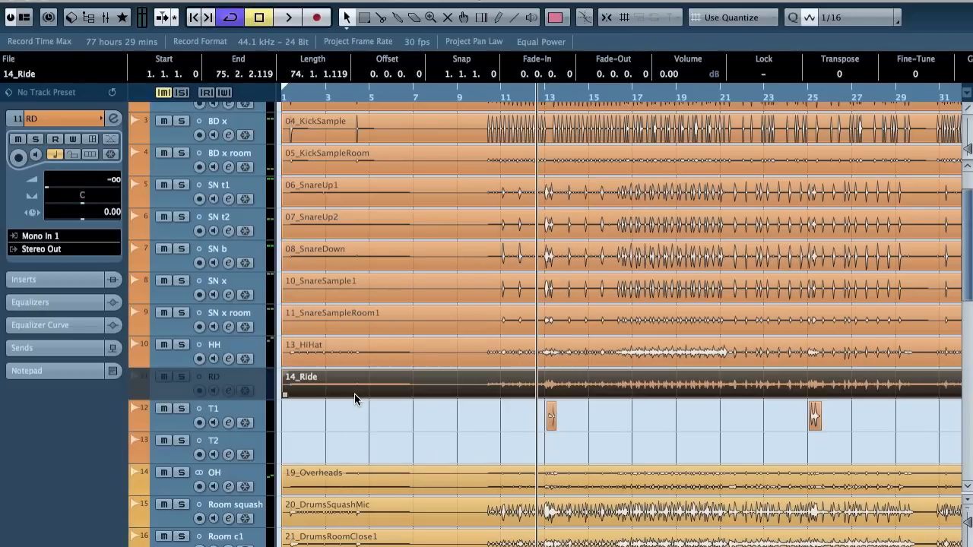
Play the drums from about bar 12 and raise the Room squash fader to 1.00 dB
{"action": "left_click", "coordinate": [441, 461]}
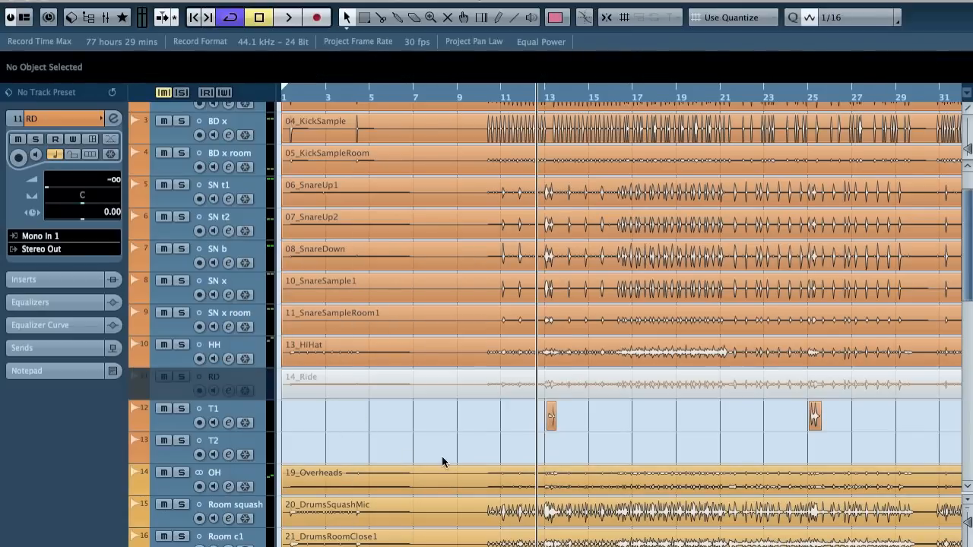
{"action": "key", "text": "g"}
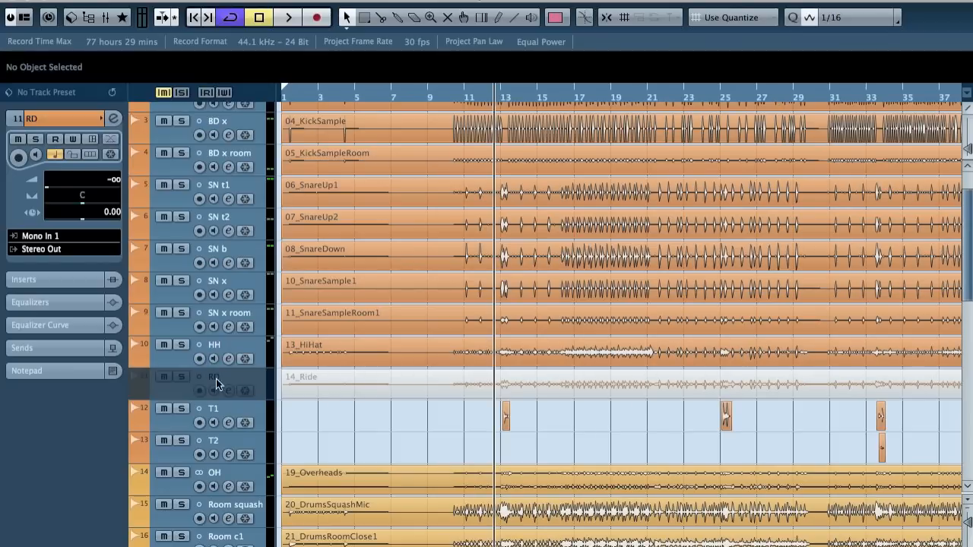
{"action": "left_click", "coordinate": [251, 376]}
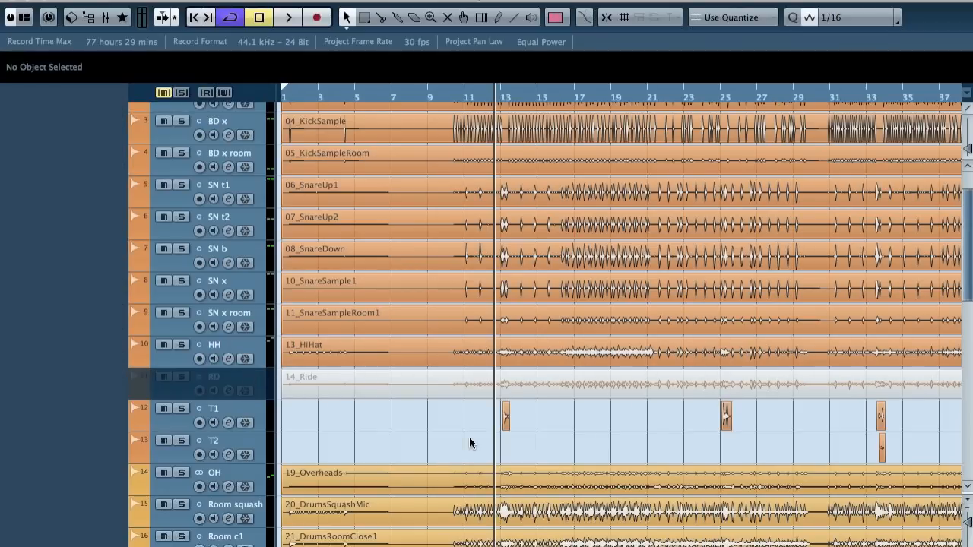
{"action": "left_click", "coordinate": [242, 477]}
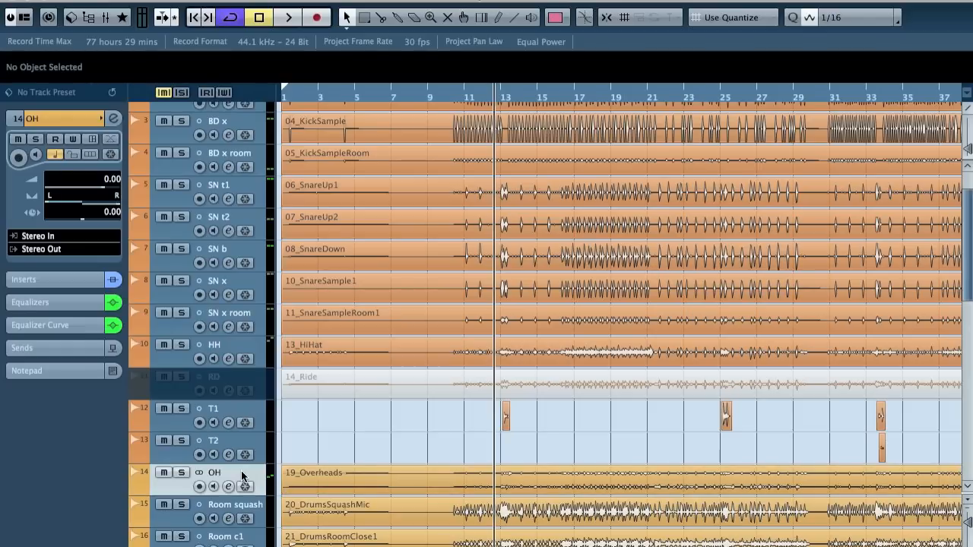
{"action": "left_click", "coordinate": [244, 509]}
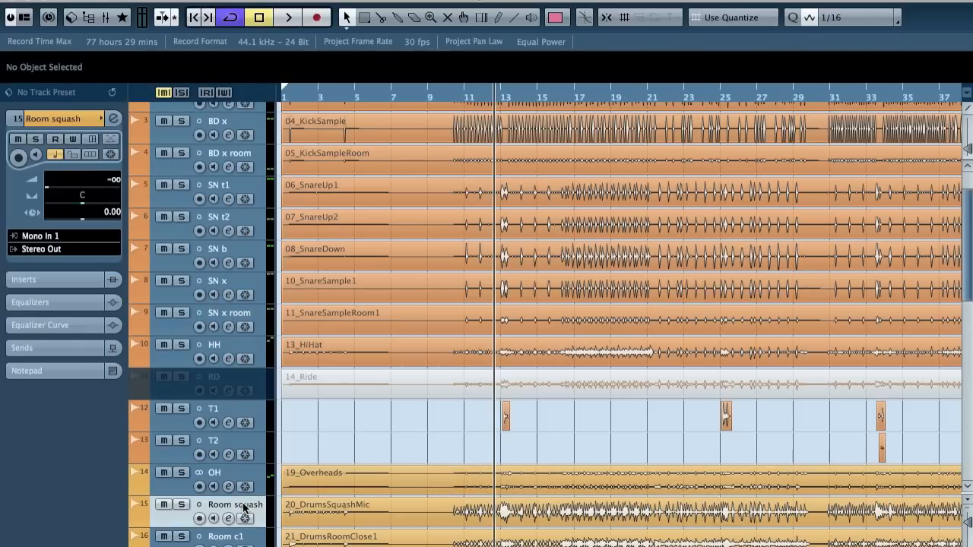
{"action": "key", "text": "space"}
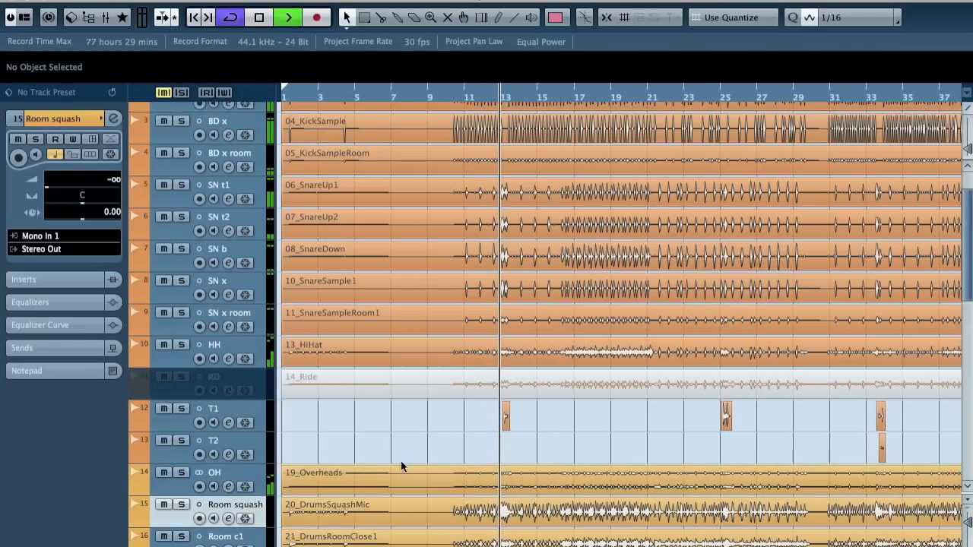
{"action": "key", "text": "F3"}
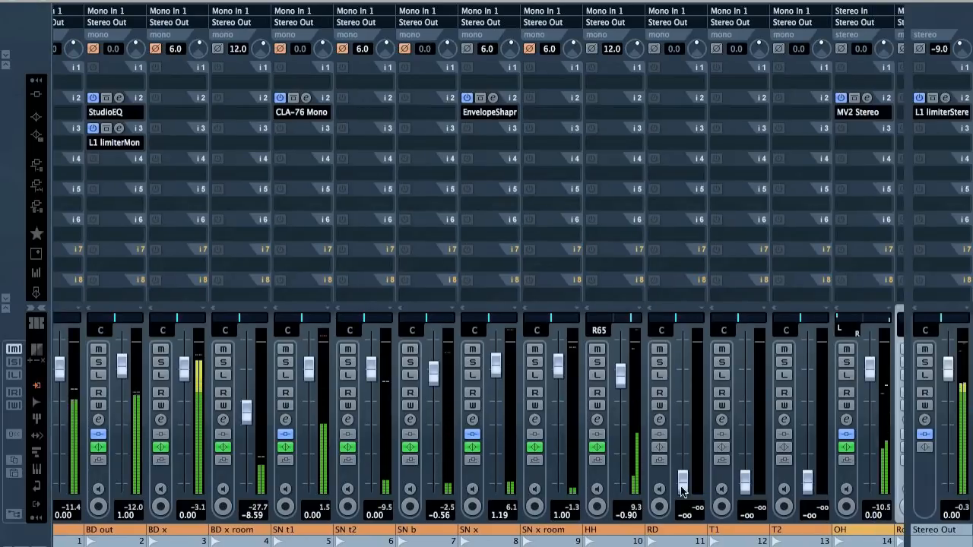
{"action": "scroll", "coordinate": [687, 421], "scroll_direction": "right", "scroll_amount": 15}
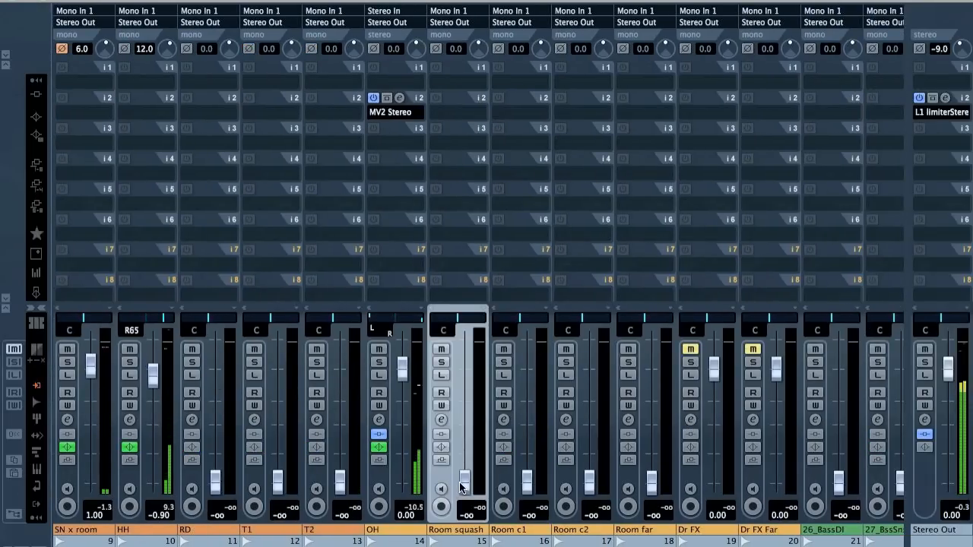
{"action": "left_click_drag", "start_coordinate": [464, 481], "coordinate": [465, 366]}
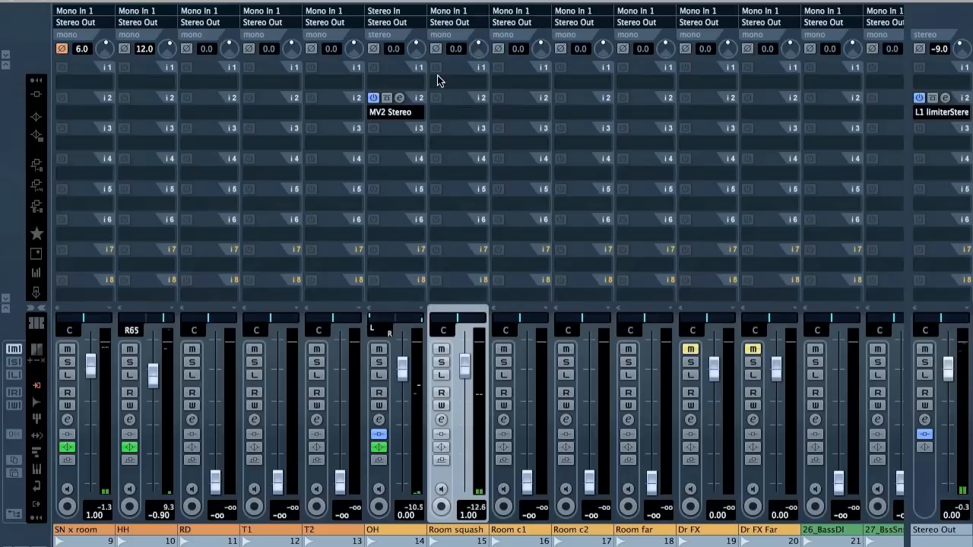
Insert the CLA-76 Mono compressor in Room squash's second insert slot and solo the channel
{"action": "left_click", "coordinate": [449, 113]}
{"action": "mouse_move", "coordinate": [525, 325]}
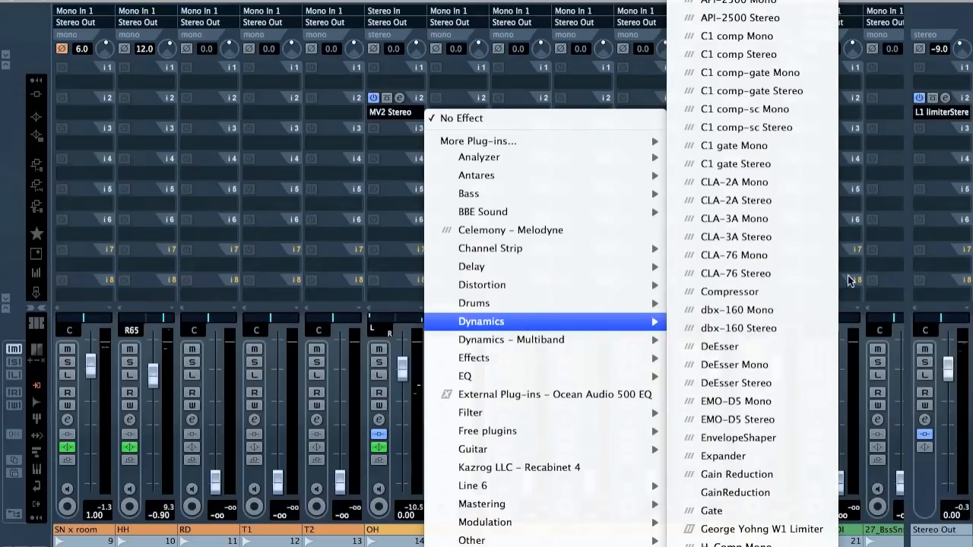
{"action": "left_click", "coordinate": [783, 259]}
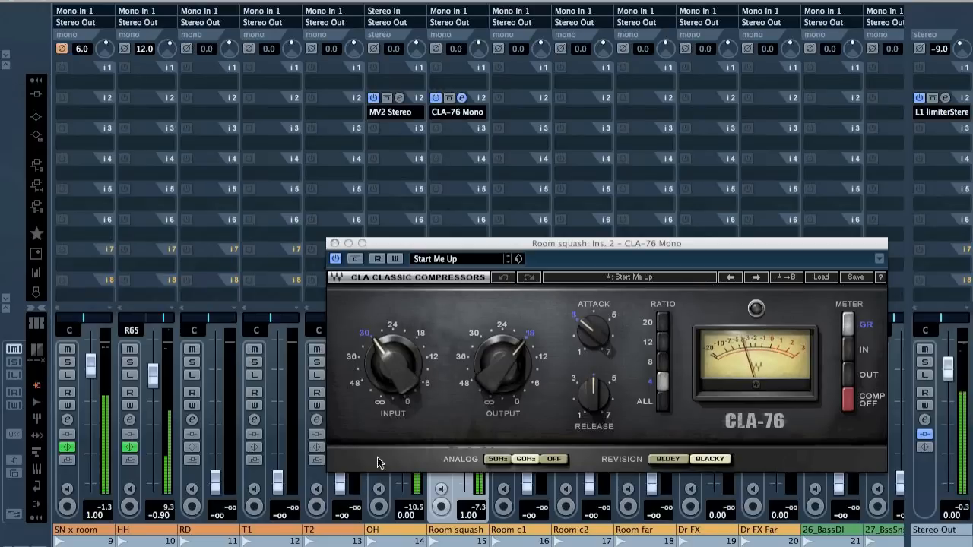
{"action": "key", "text": "s"}
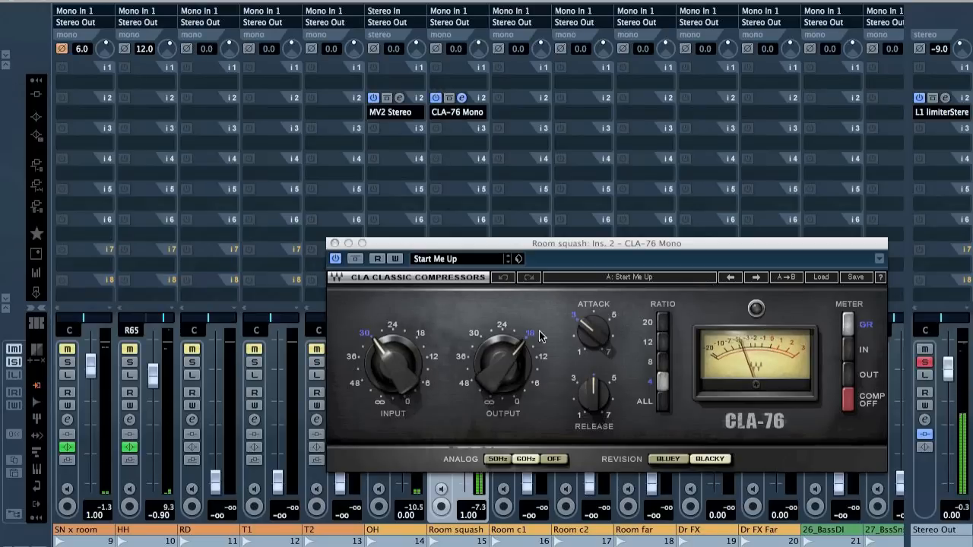
Set the Room squash compressor's attack to 3, release to 7 and input to 24, and close the plug-in
{"action": "left_click_drag", "start_coordinate": [611, 354], "coordinate": [608, 353]}
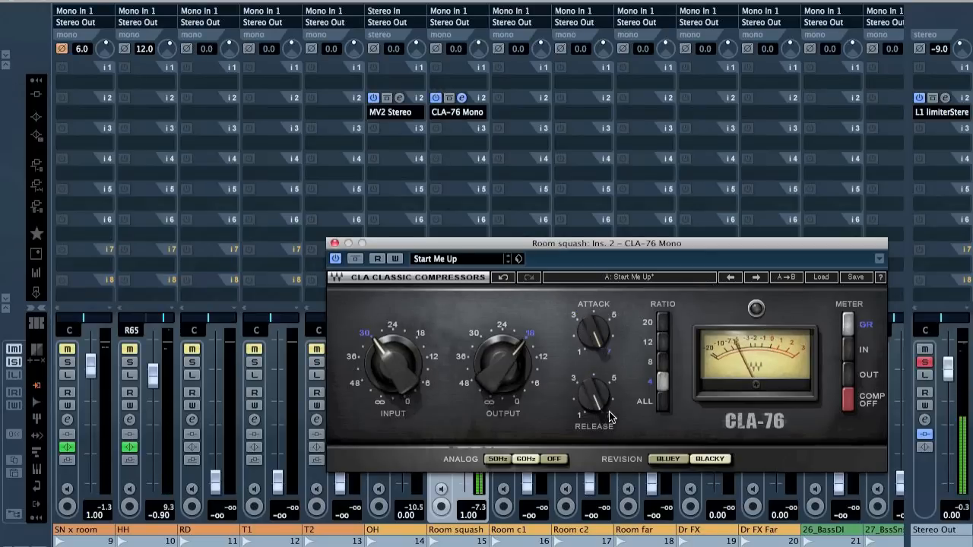
{"action": "left_click_drag", "start_coordinate": [586, 304], "coordinate": [579, 317]}
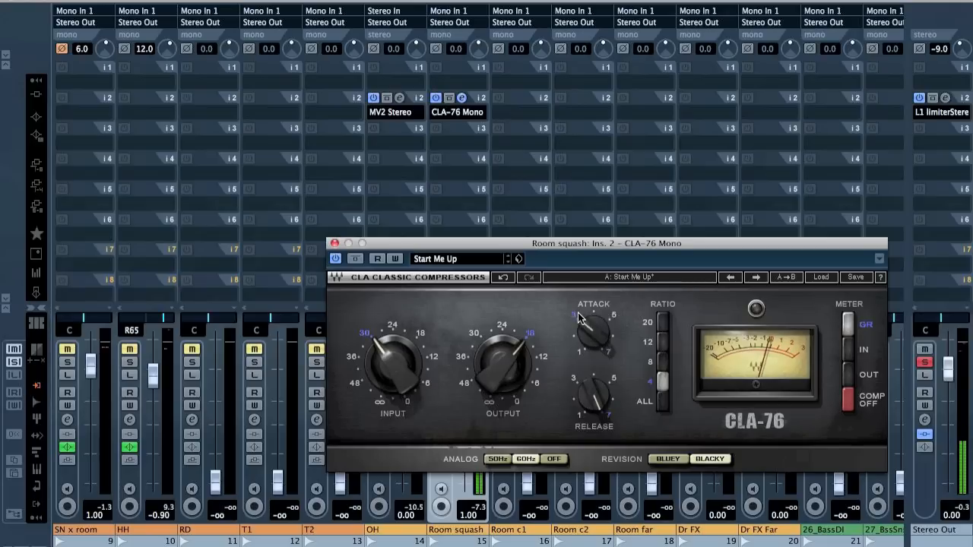
{"action": "left_click", "coordinate": [394, 325]}
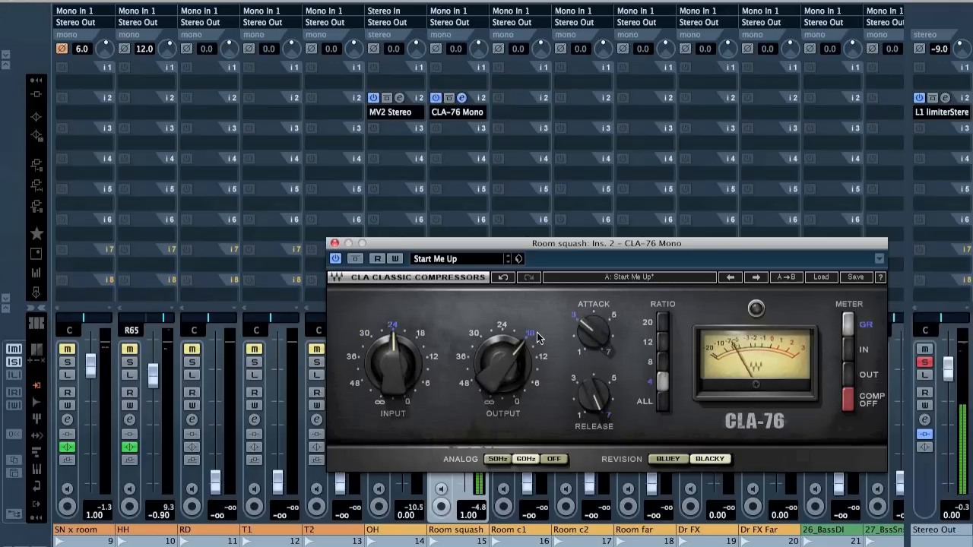
{"action": "left_click", "coordinate": [334, 243]}
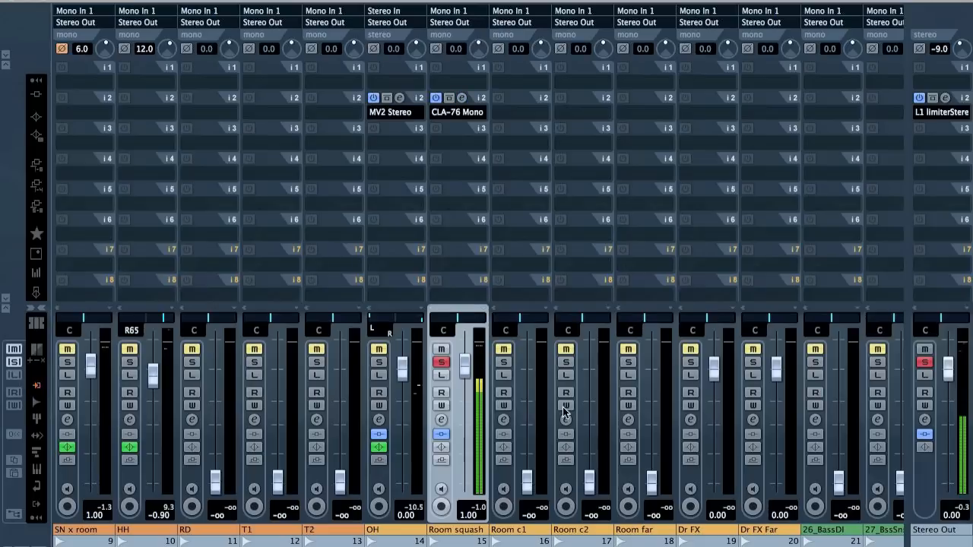
Lower Room squash to -3.77 dB against the full drum kit and solo it again
{"action": "left_click", "coordinate": [441, 362]}
{"action": "left_click_drag", "start_coordinate": [464, 364], "coordinate": [467, 401]}
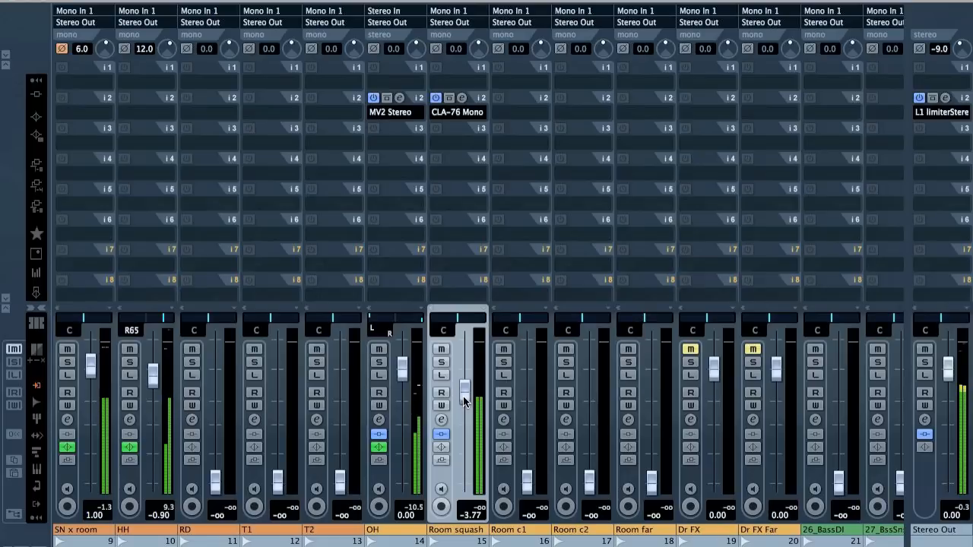
{"action": "left_click", "coordinate": [440, 362]}
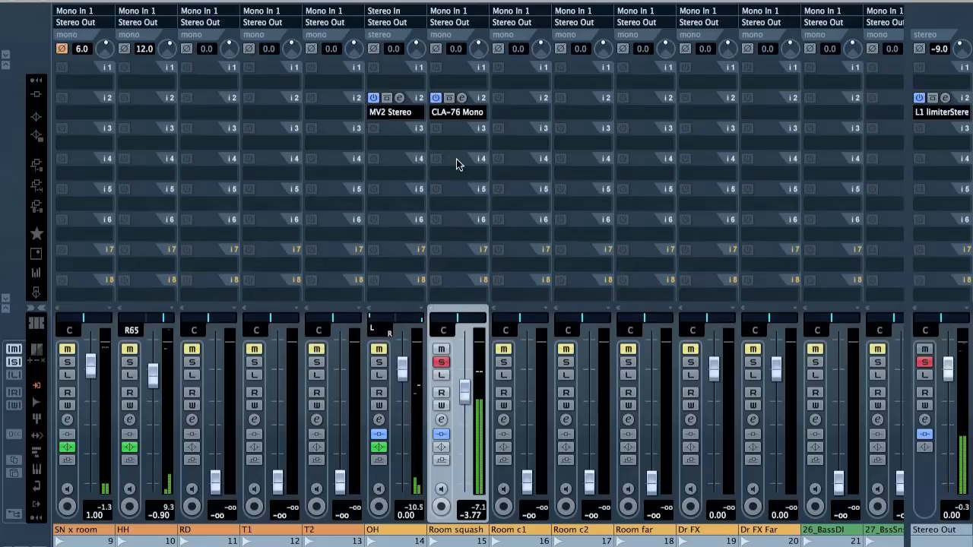
Set the Room c1 and Room far faders to 0.00 dB and copy Room squash's CLA-76 Mono insert to Room far
{"action": "left_click", "coordinate": [499, 474]}
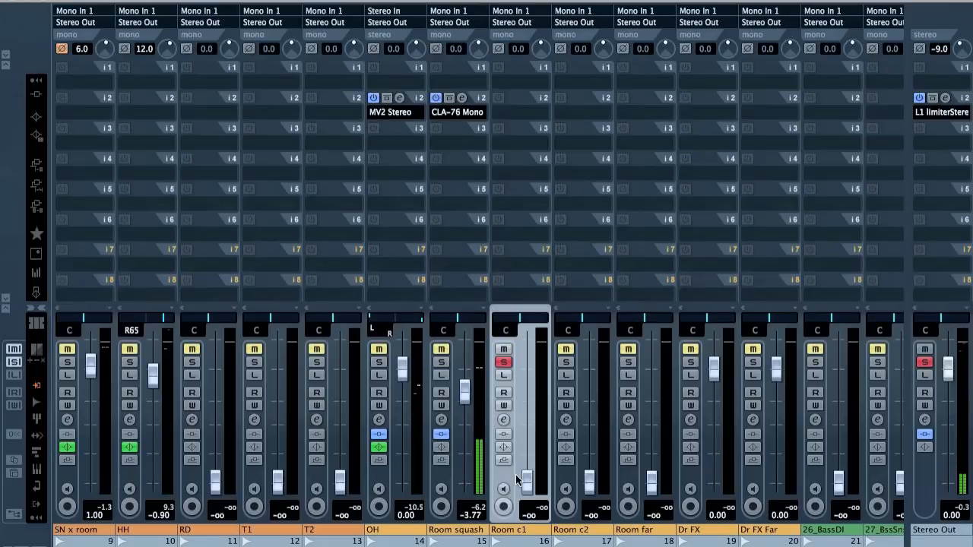
{"action": "left_click", "coordinate": [527, 478], "text": "super"}
{"action": "left_click", "coordinate": [639, 477]}
{"action": "left_click", "coordinate": [651, 479], "text": "super"}
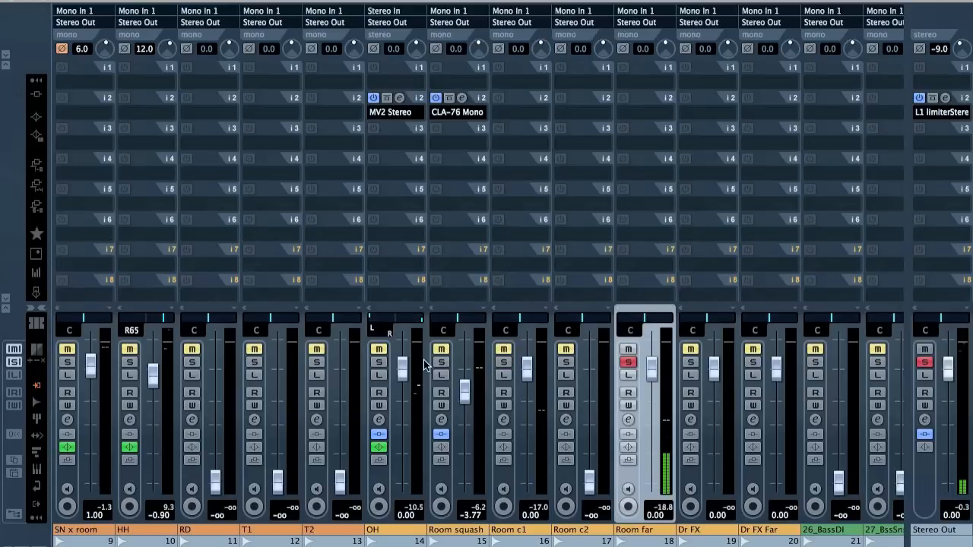
{"action": "left_click_drag", "start_coordinate": [467, 99], "coordinate": [642, 99]}
Cut Room far's highs with a High Shelf II band at -13.0 dB and 2672 Hz, comparing it soloed and with the kit
{"action": "key", "text": "e"}
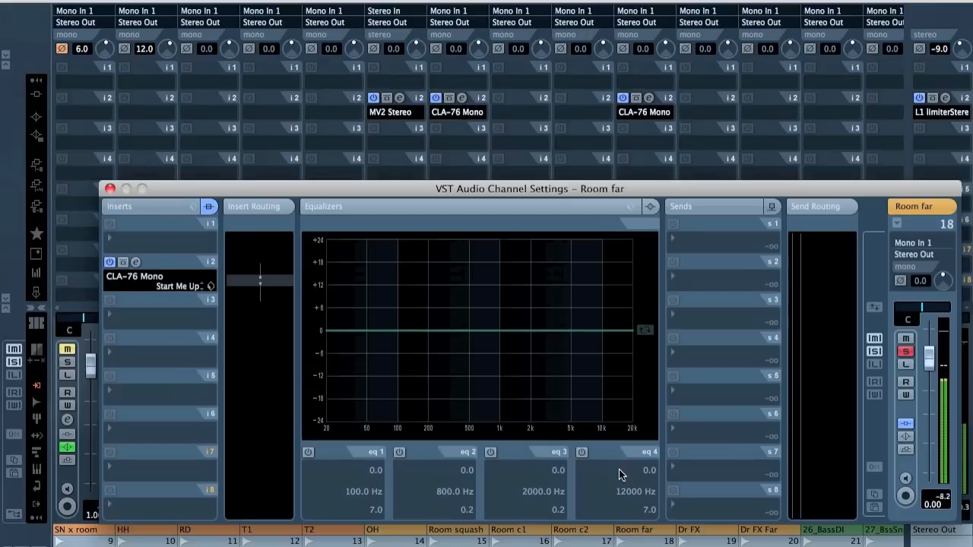
{"action": "left_click", "coordinate": [581, 452]}
{"action": "left_click", "coordinate": [607, 513]}
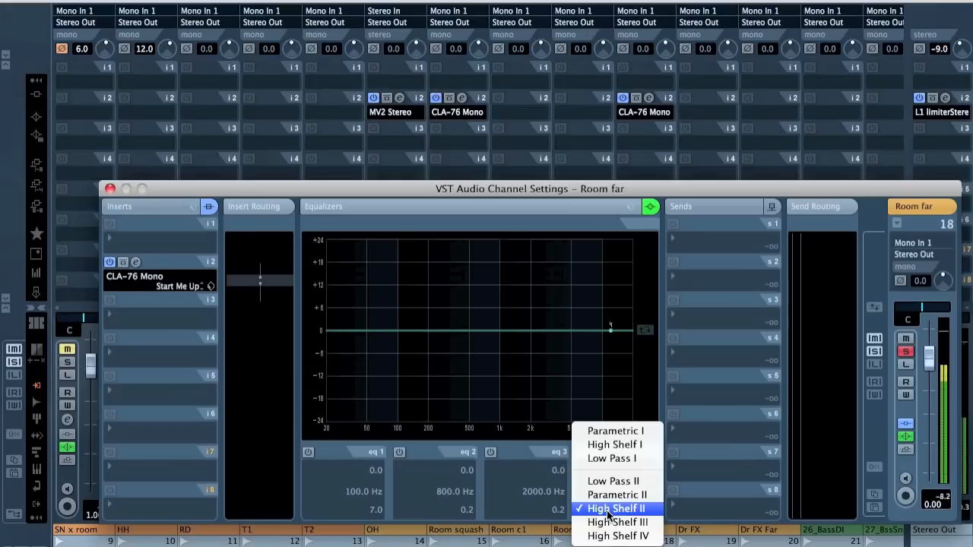
{"action": "left_click", "coordinate": [583, 478]}
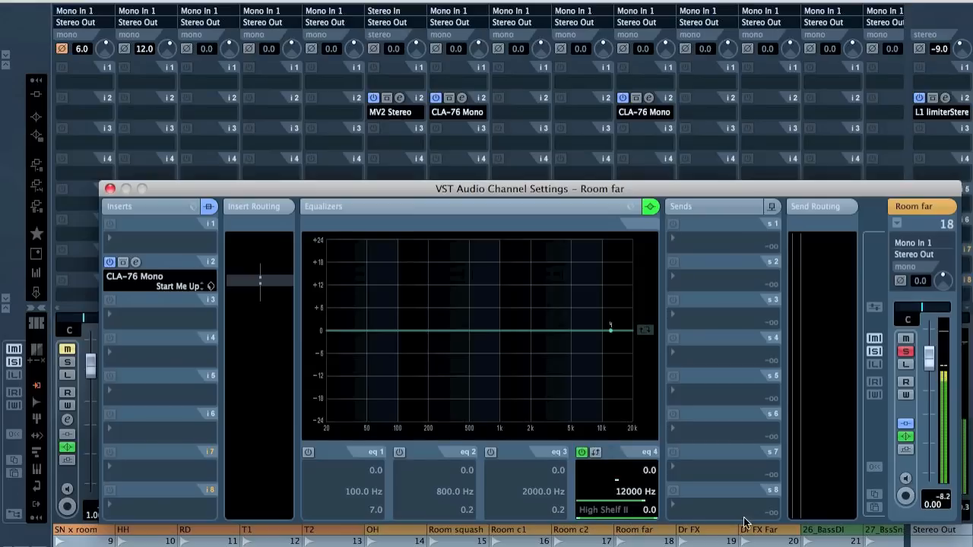
{"action": "key", "text": "s"}
{"action": "left_click_drag", "start_coordinate": [612, 332], "coordinate": [543, 385]}
{"action": "key", "text": "s"}
{"action": "key", "text": "s"}
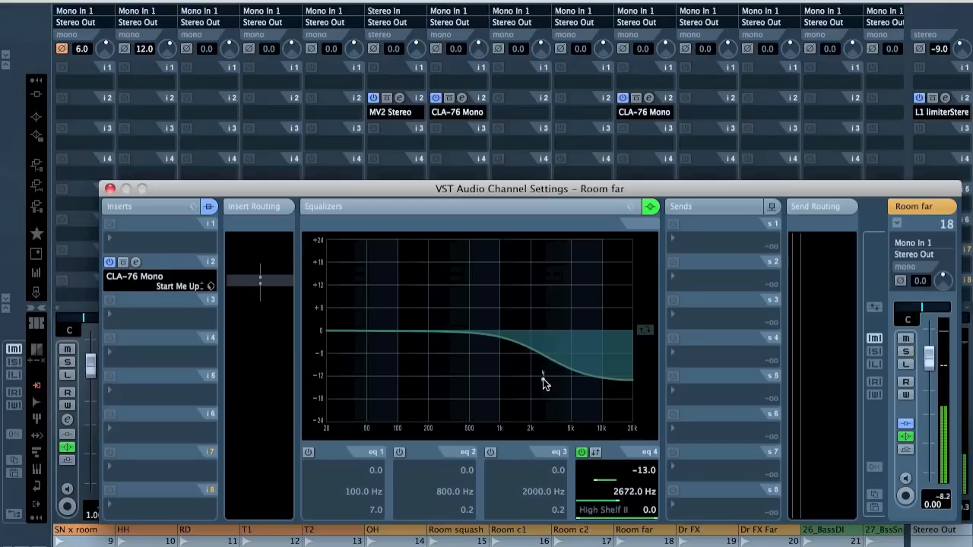
{"action": "left_click", "coordinate": [111, 189]}
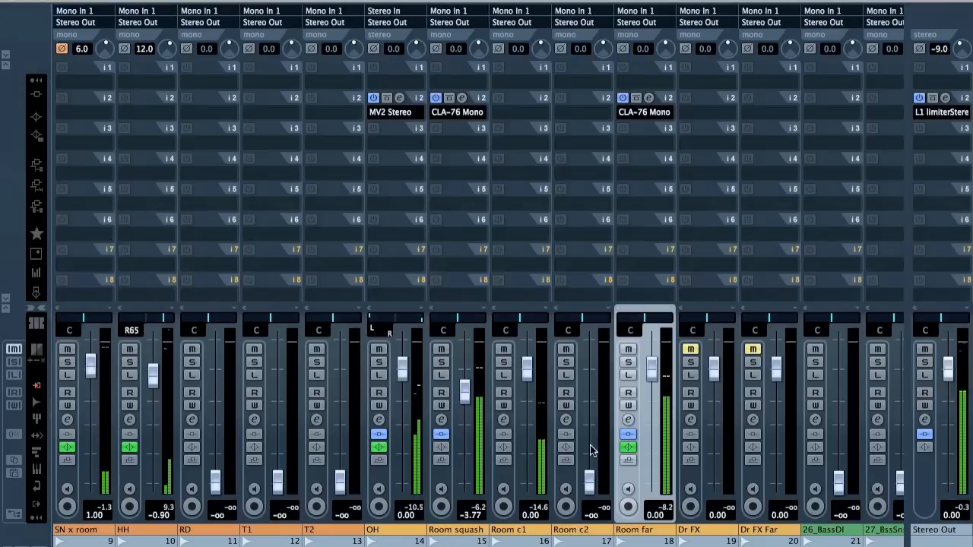
Enable EQ band 1 on Room far as High Pass I at 100 Hz and close the channel settings
{"action": "key", "text": "e"}
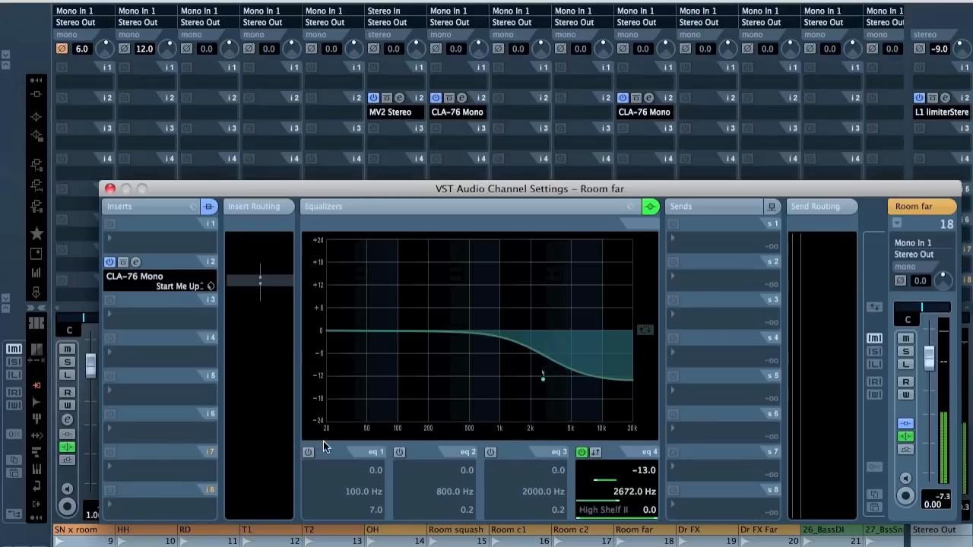
{"action": "left_click", "coordinate": [307, 453]}
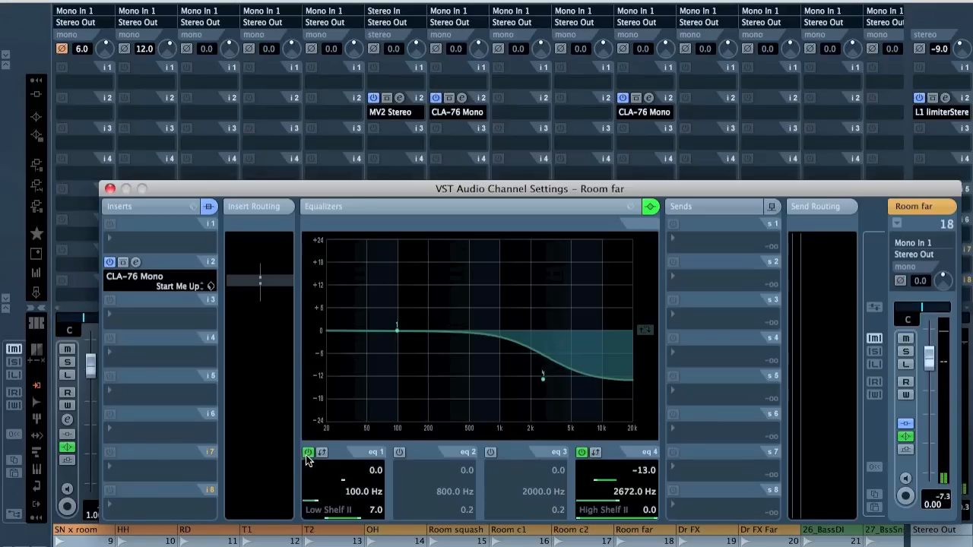
{"action": "left_click", "coordinate": [329, 510]}
{"action": "left_click", "coordinate": [356, 458]}
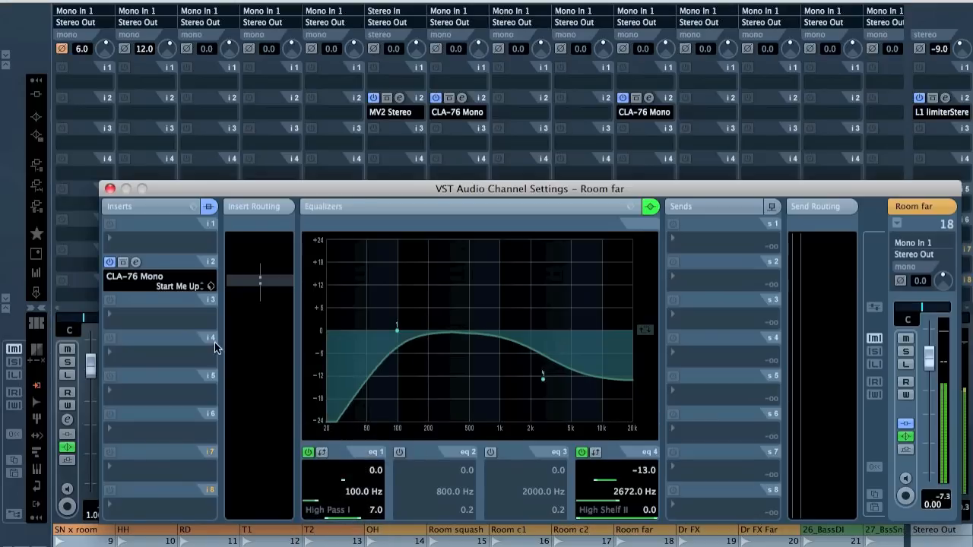
{"action": "left_click", "coordinate": [110, 189]}
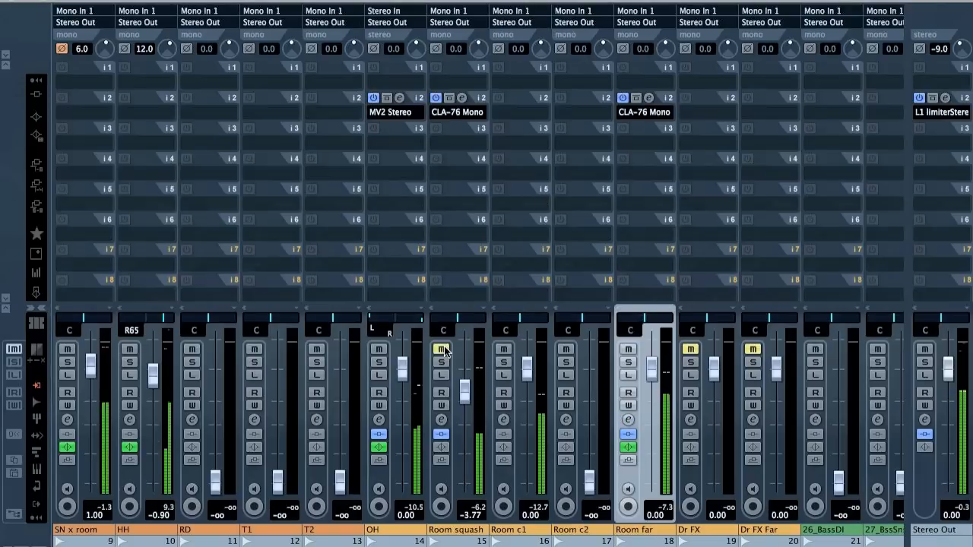
Pull the Room c1 fader fully down, mute Room c1 and Room c2, and unmute Dr FX and Dr FX Far
{"action": "left_click_drag", "start_coordinate": [533, 368], "coordinate": [504, 541]}
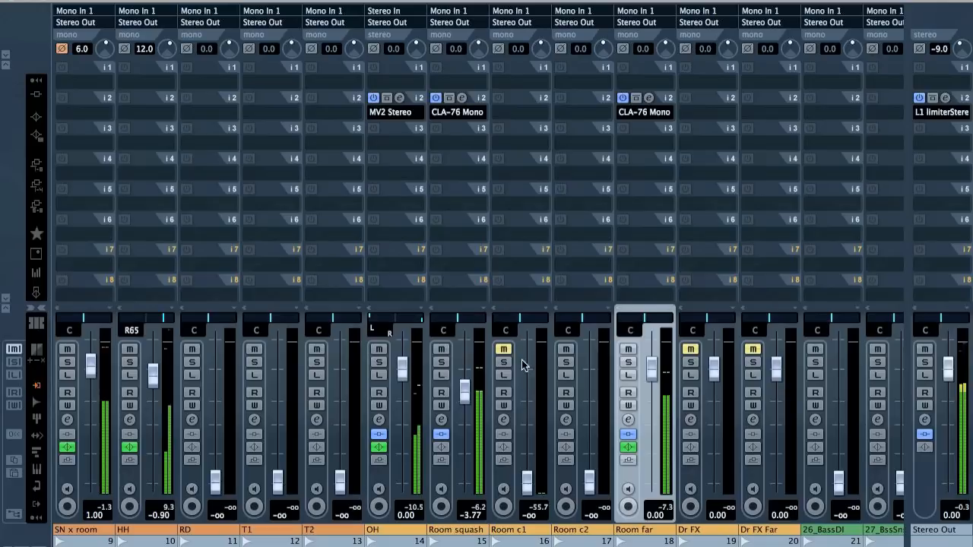
{"action": "left_click", "coordinate": [565, 349]}
{"action": "left_click", "coordinate": [752, 350]}
Listen to the drums from about bar 33, stop playback and look over the Dr FX, bass, synth and guitar tracks
{"action": "key", "text": "F3"}
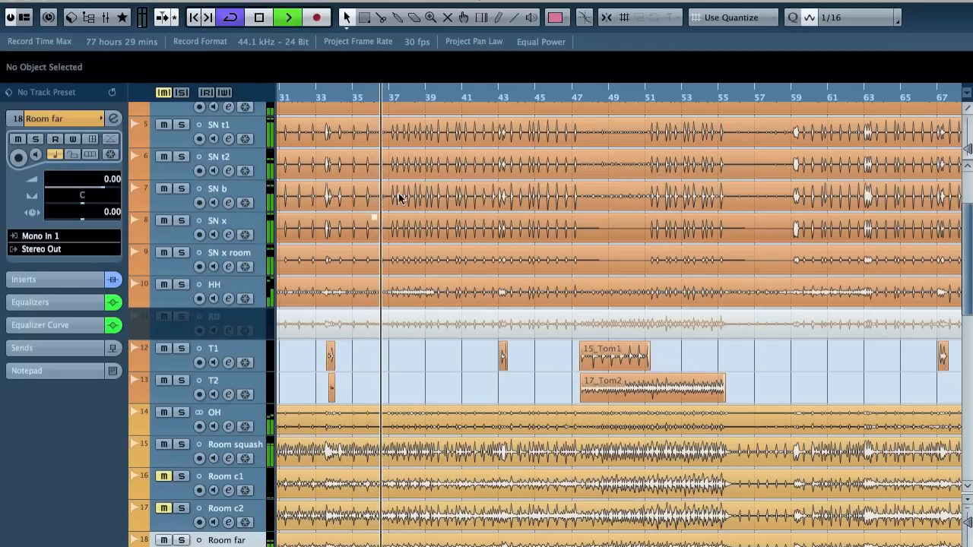
{"action": "left_click", "coordinate": [313, 97]}
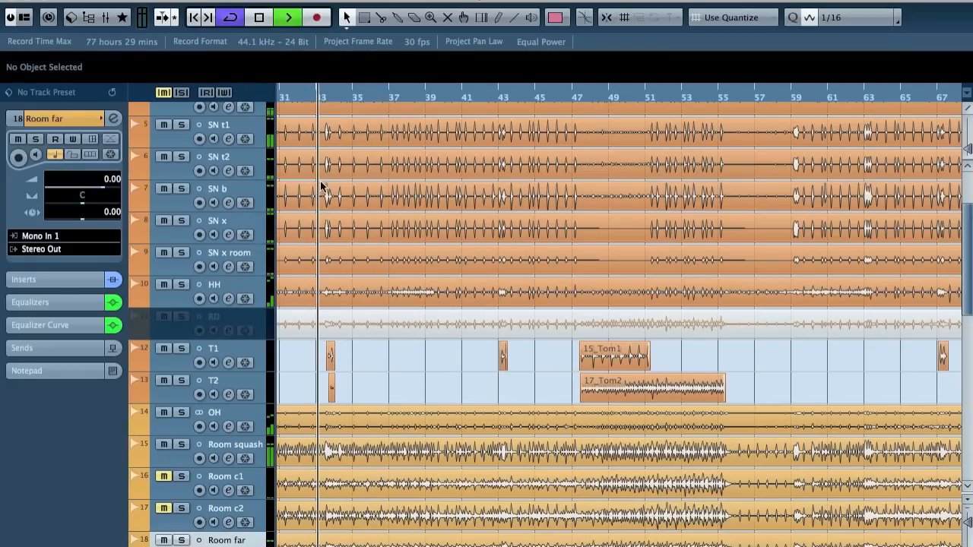
{"action": "key", "text": "F3"}
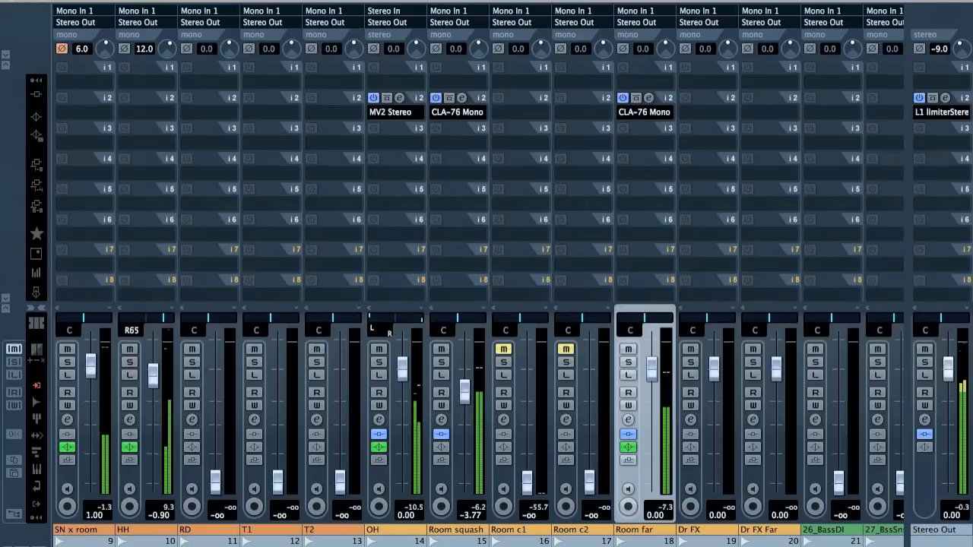
{"action": "key", "text": "F3"}
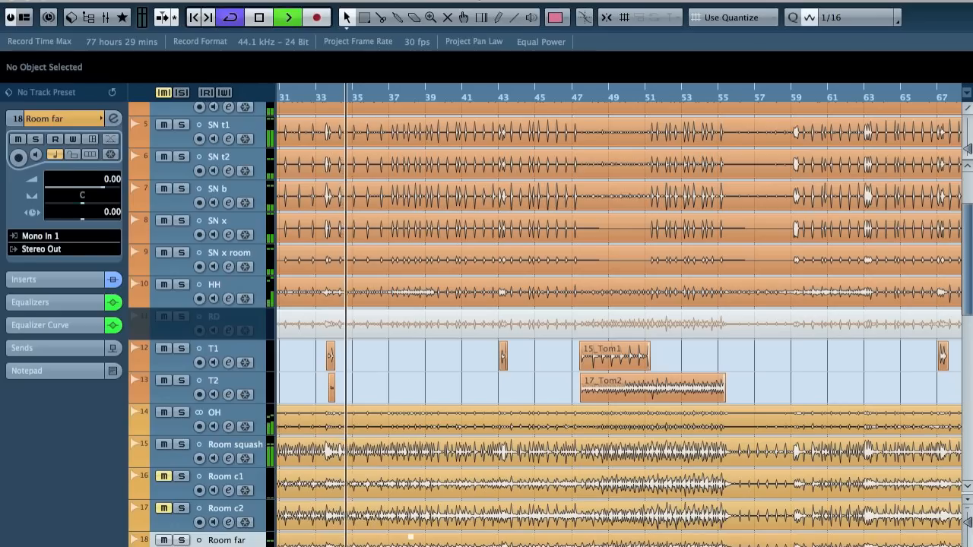
{"action": "scroll", "coordinate": [450, 385], "scroll_direction": "down", "scroll_amount": 5}
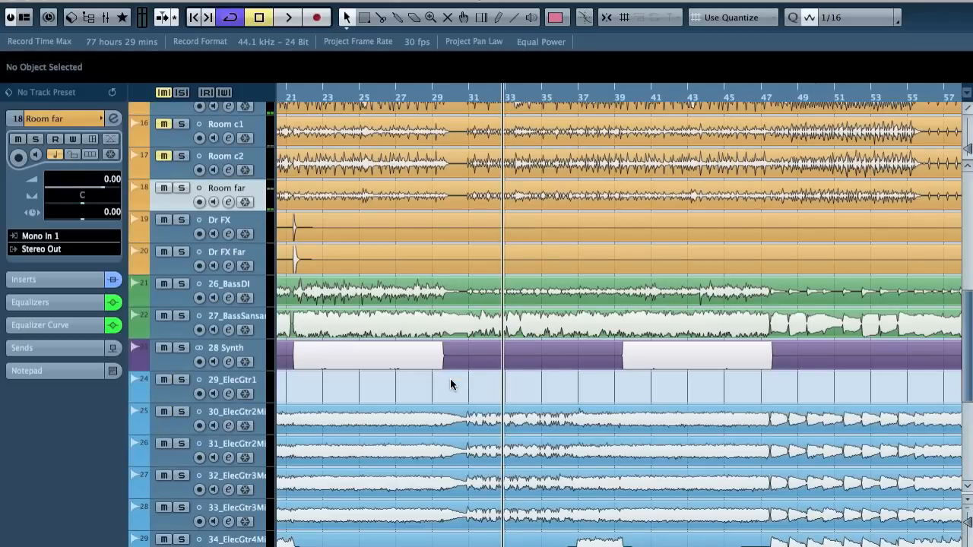
Play from just before the drum effect hit near bar 21 and lower Dr FX Far to -8.77 and Dr FX to -4.10
{"action": "scroll", "coordinate": [450, 384], "scroll_direction": "right", "scroll_amount": 5}
{"action": "scroll", "coordinate": [450, 384], "scroll_direction": "left", "scroll_amount": 10}
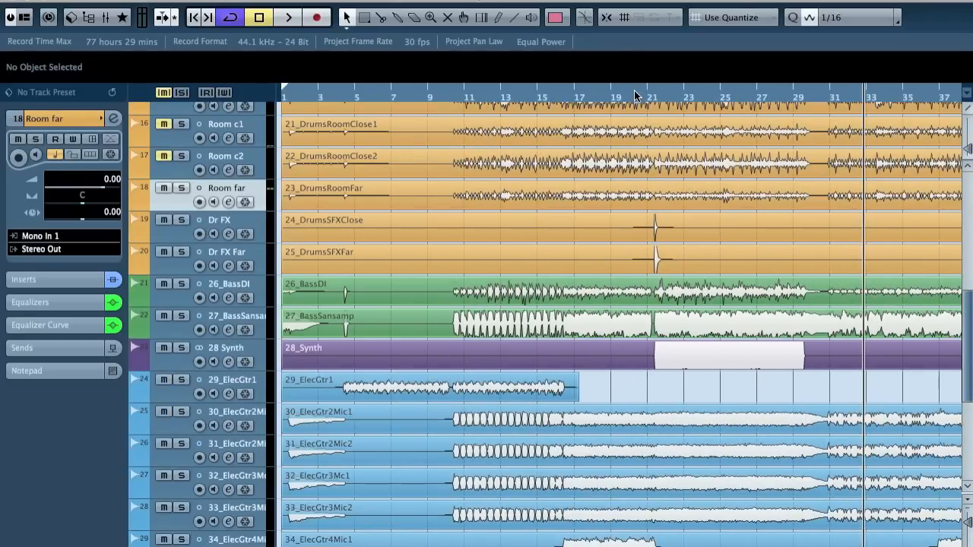
{"action": "left_click", "coordinate": [636, 95]}
{"action": "key", "text": "space"}
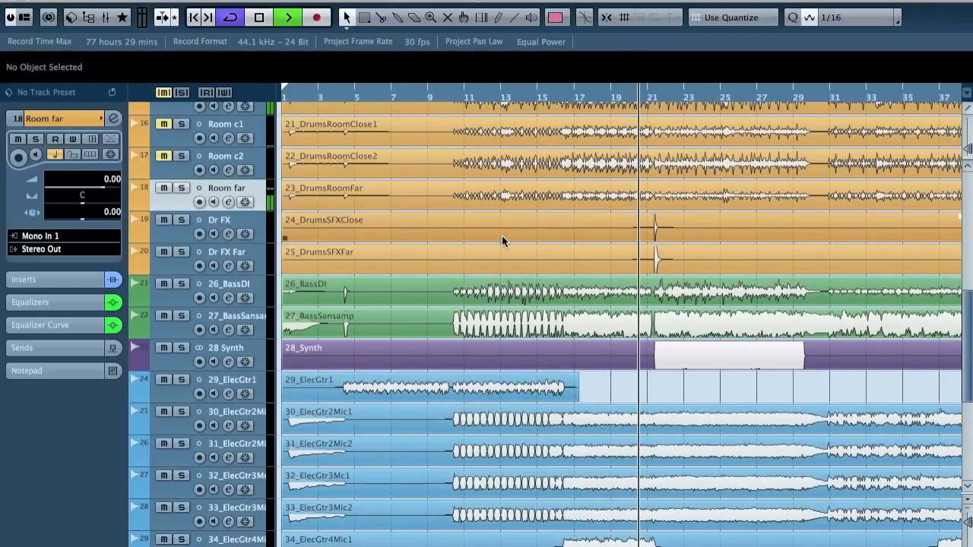
{"action": "key", "text": "F3"}
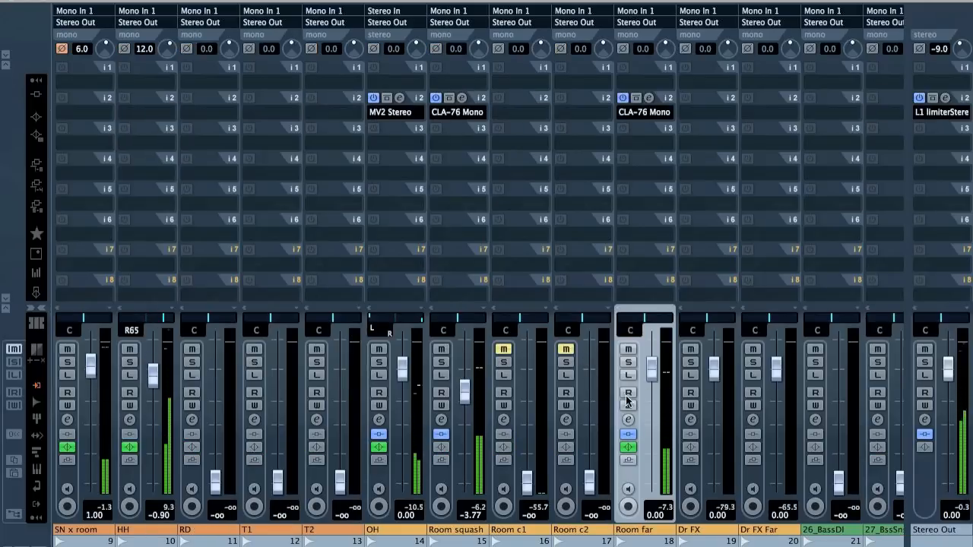
{"action": "left_click_drag", "start_coordinate": [776, 377], "coordinate": [778, 400]}
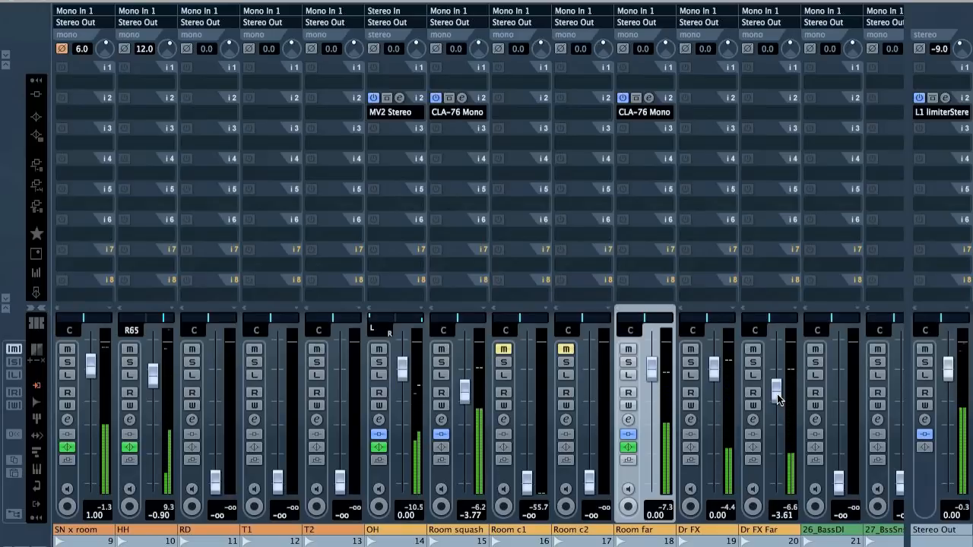
{"action": "left_click_drag", "start_coordinate": [715, 368], "coordinate": [715, 393]}
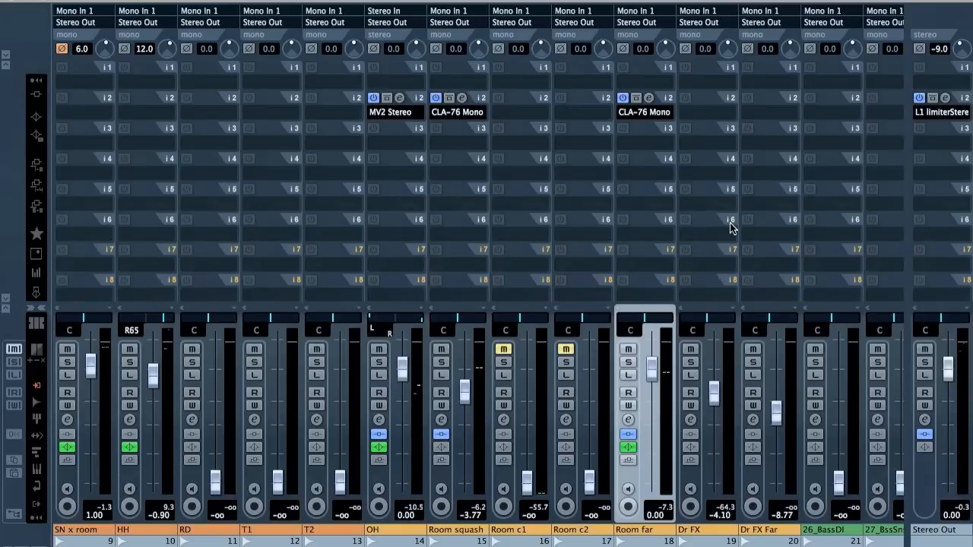
Listen to the HH channel soloed and return to the full drum mix
{"action": "scroll", "coordinate": [709, 211], "scroll_direction": "left", "scroll_amount": 8}
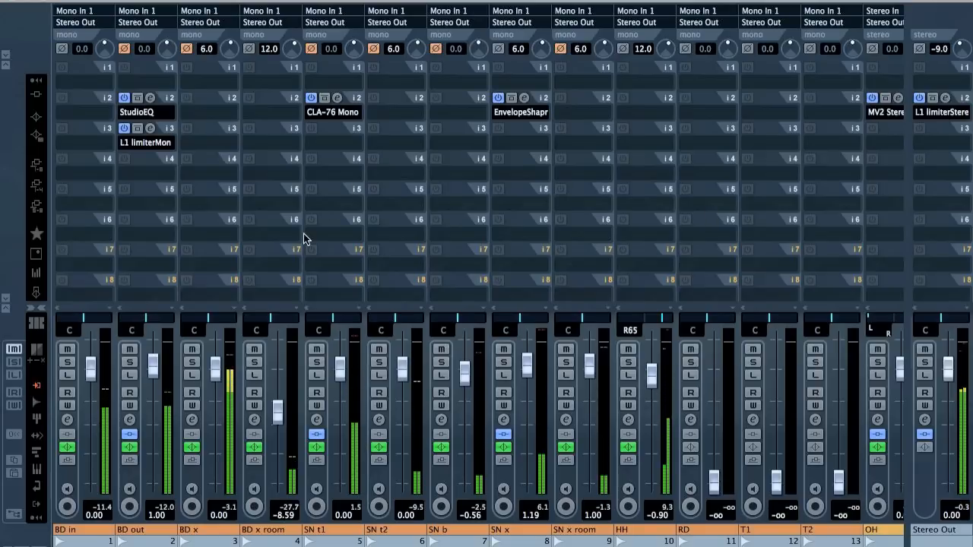
{"action": "left_click", "coordinate": [628, 362]}
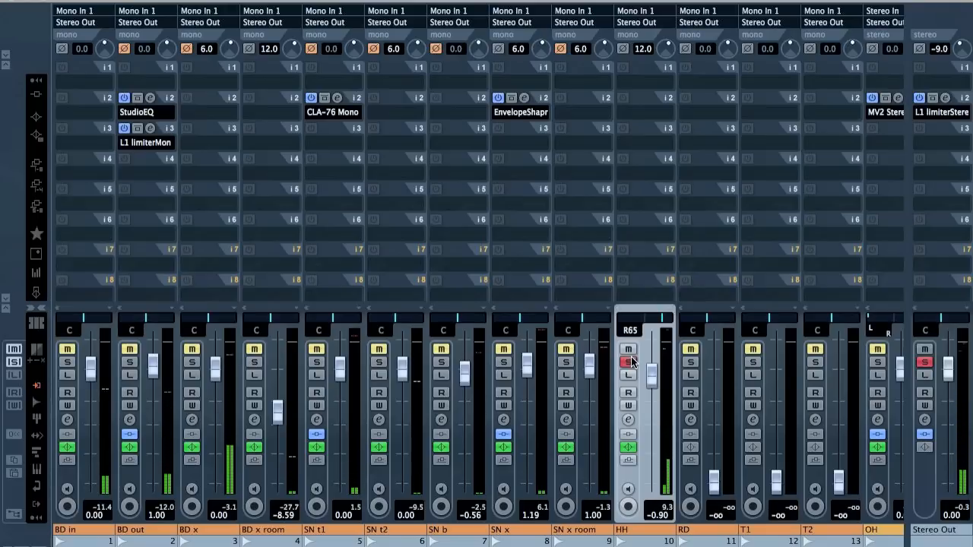
{"action": "left_click", "coordinate": [630, 362]}
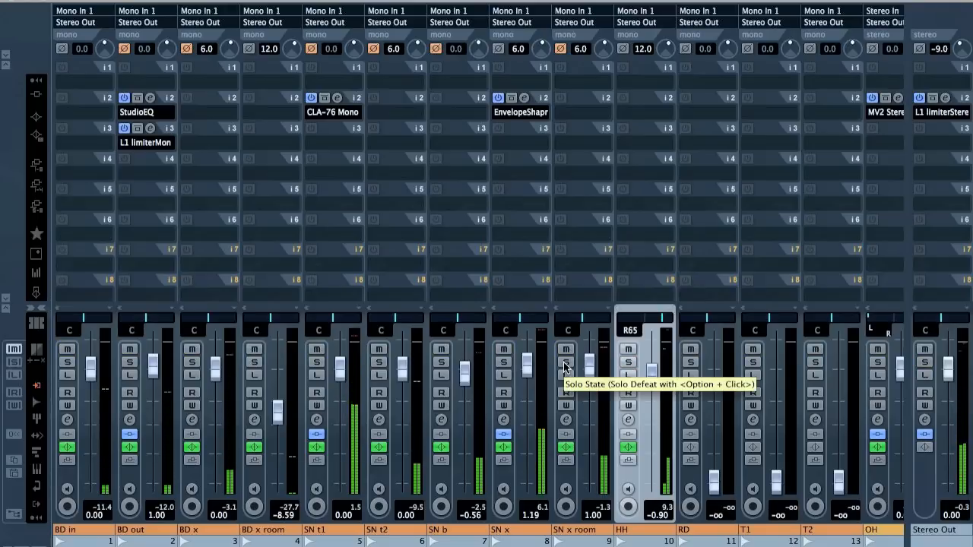
Bring the bass into the mix by raising the 26_BassDI and 27_BssSnsmp faders to 0.00 during playback
{"action": "key", "text": "F3"}
{"action": "key", "text": "g"}
{"action": "key", "text": "g"}
{"action": "key", "text": "g"}
{"action": "key", "text": "g"}
{"action": "key", "text": "space"}
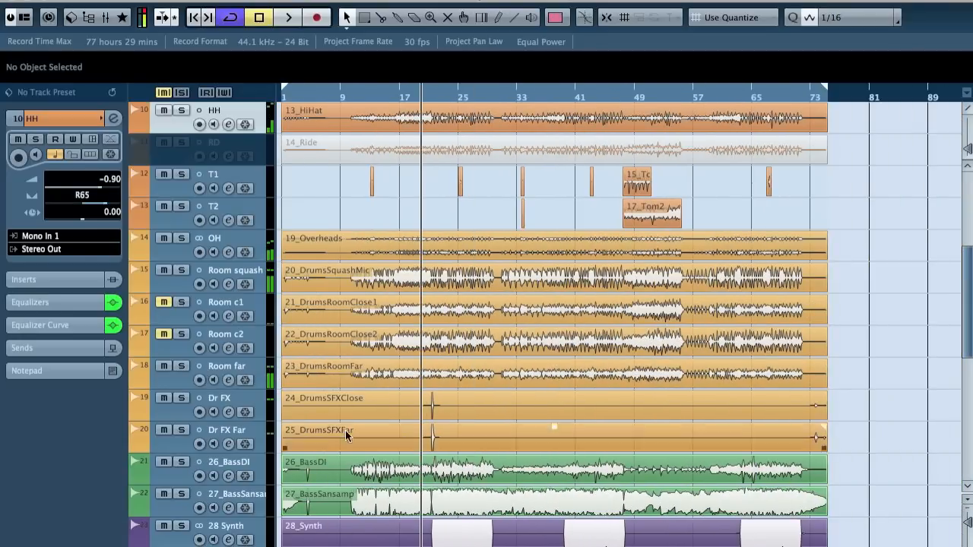
{"action": "left_click", "coordinate": [225, 463]}
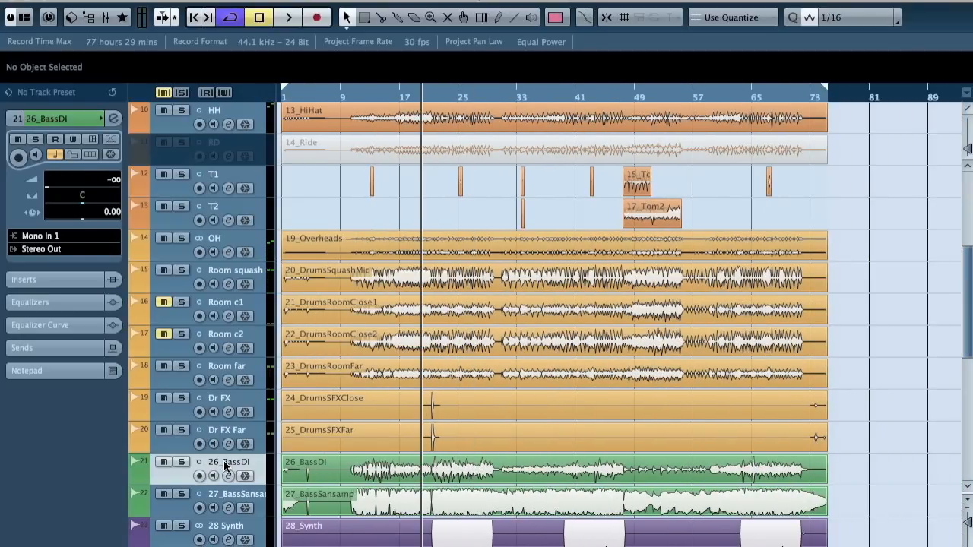
{"action": "key", "text": "F3"}
{"action": "key", "text": "space"}
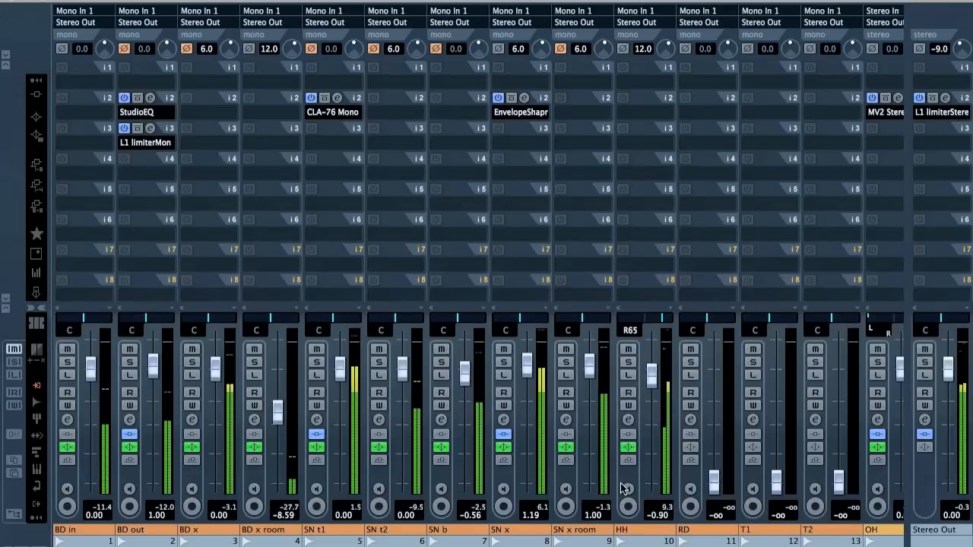
{"action": "left_click_drag", "start_coordinate": [494, 491], "coordinate": [495, 366]}
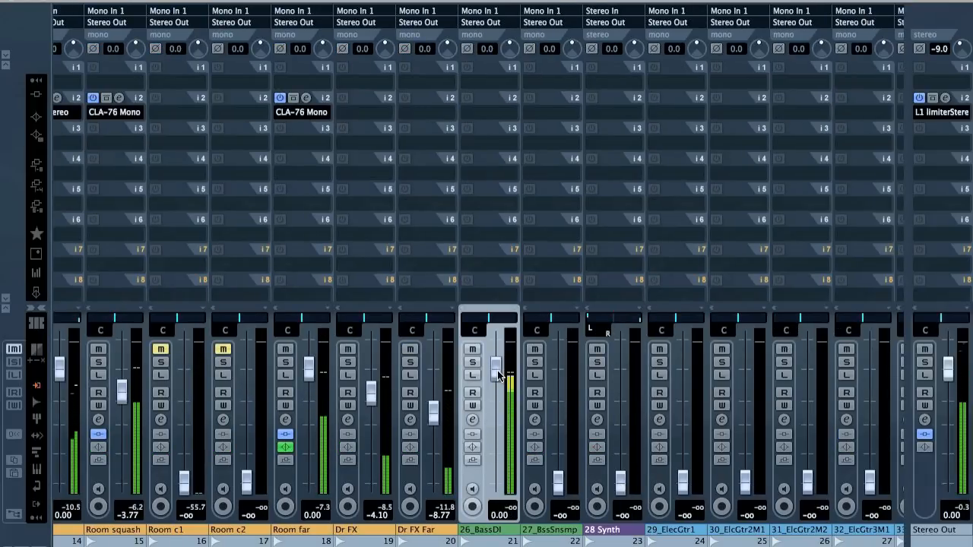
{"action": "left_click_drag", "start_coordinate": [559, 488], "coordinate": [554, 407]}
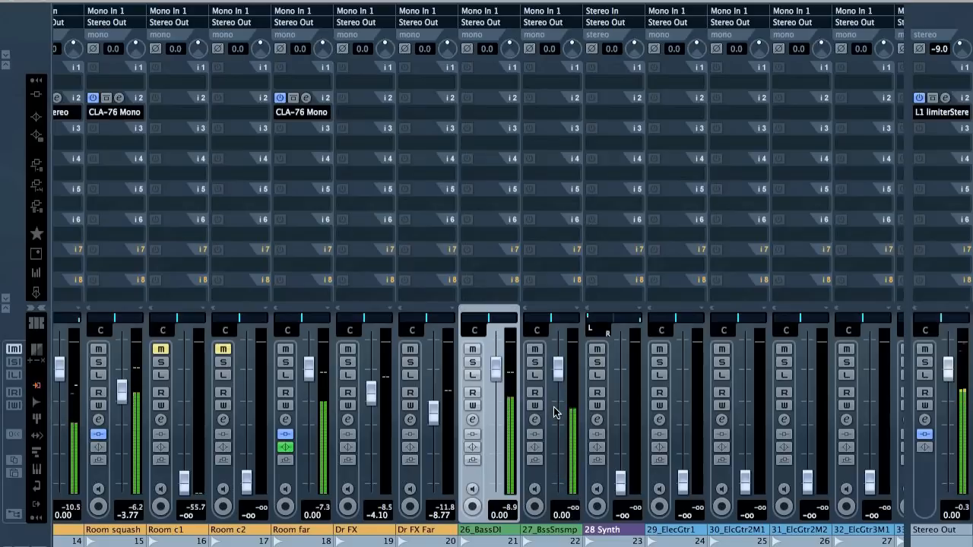
Compare the bass with 26_BassDI muted and unmuted, solo 26_BassDI and open its channel settings
{"action": "left_click", "coordinate": [472, 350]}
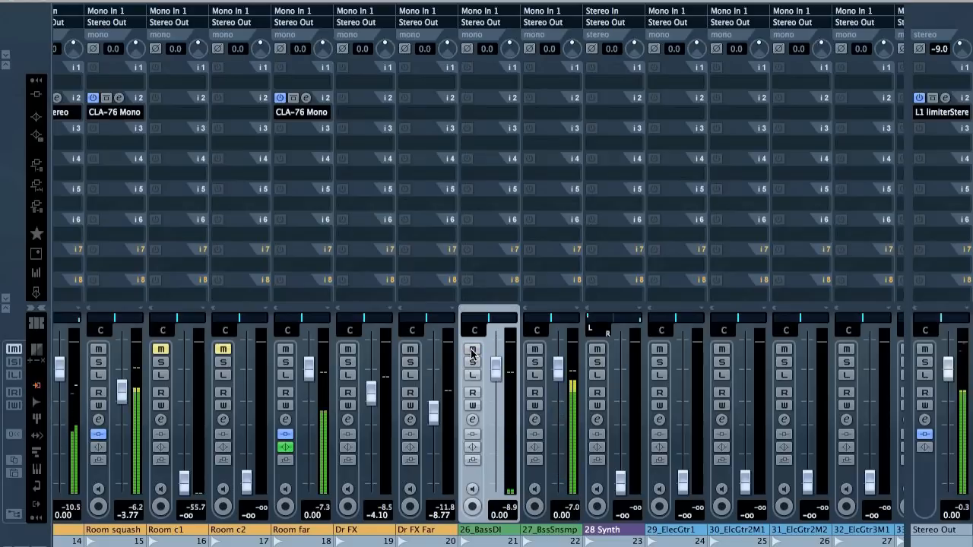
{"action": "left_click", "coordinate": [472, 350]}
{"action": "left_click", "coordinate": [472, 361]}
{"action": "key", "text": "e"}
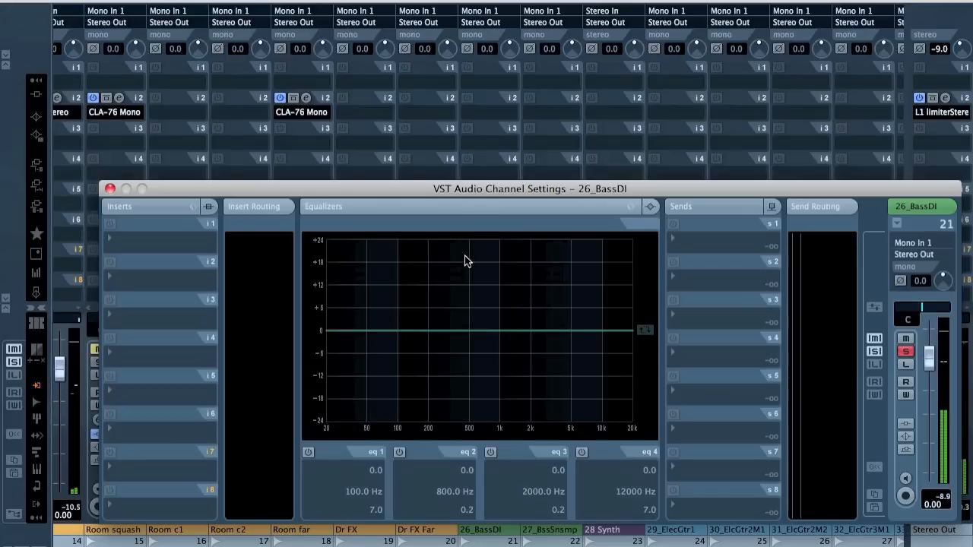
Try EQ band 1 on 26_BassDI as High Pass I at 500 Hz, and switch the band back off
{"action": "left_click", "coordinate": [308, 452]}
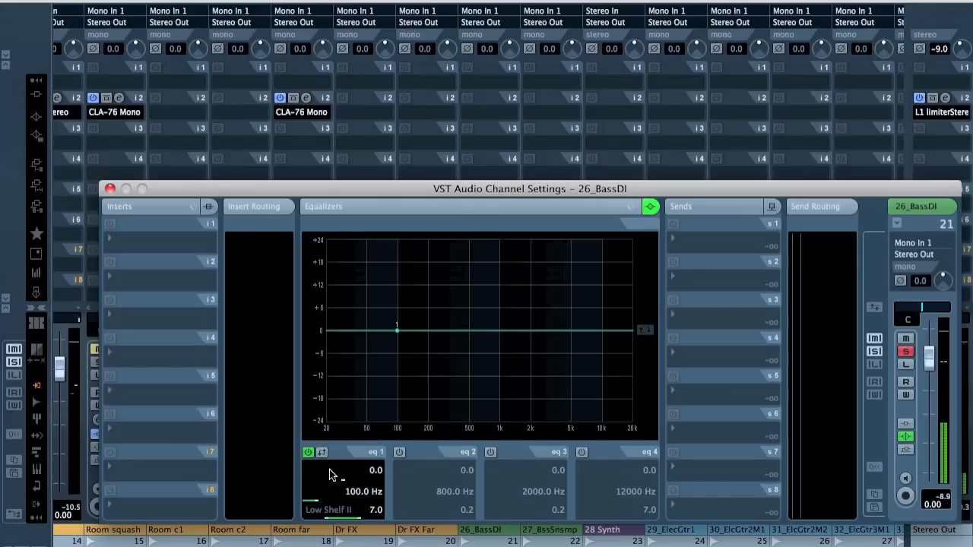
{"action": "left_click", "coordinate": [328, 510]}
{"action": "left_click", "coordinate": [350, 459]}
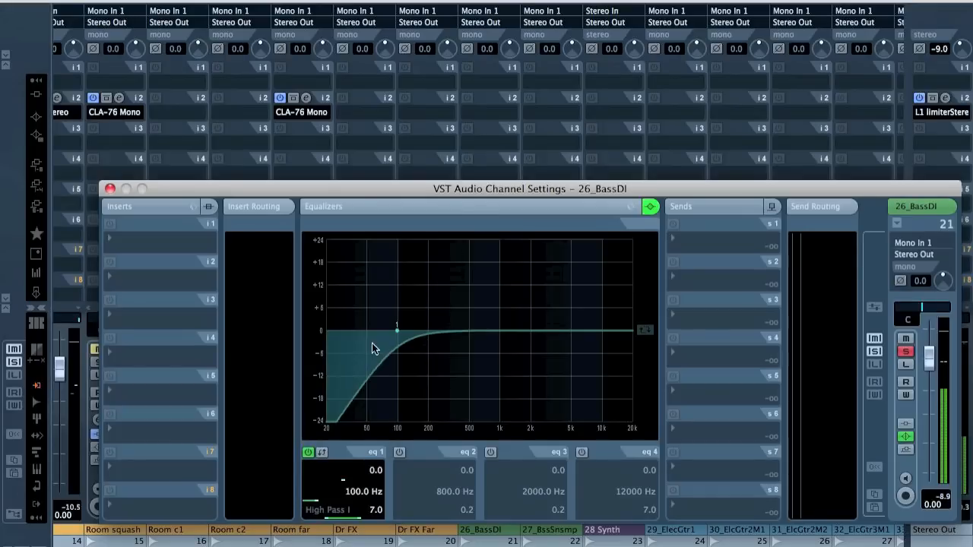
{"action": "left_click_drag", "start_coordinate": [393, 334], "coordinate": [469, 334]}
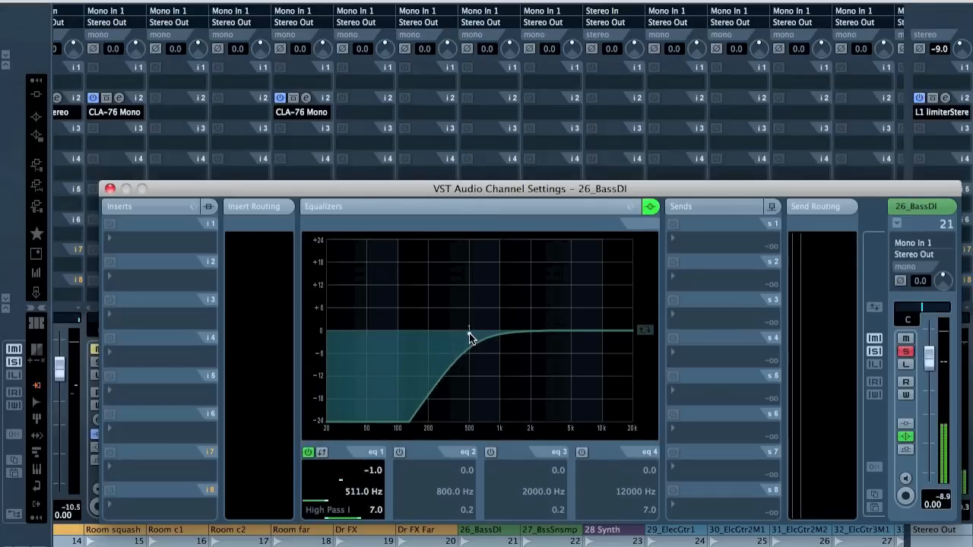
{"action": "left_click", "coordinate": [350, 498]}
{"action": "type", "text": "500"}
{"action": "key", "text": "Return"}
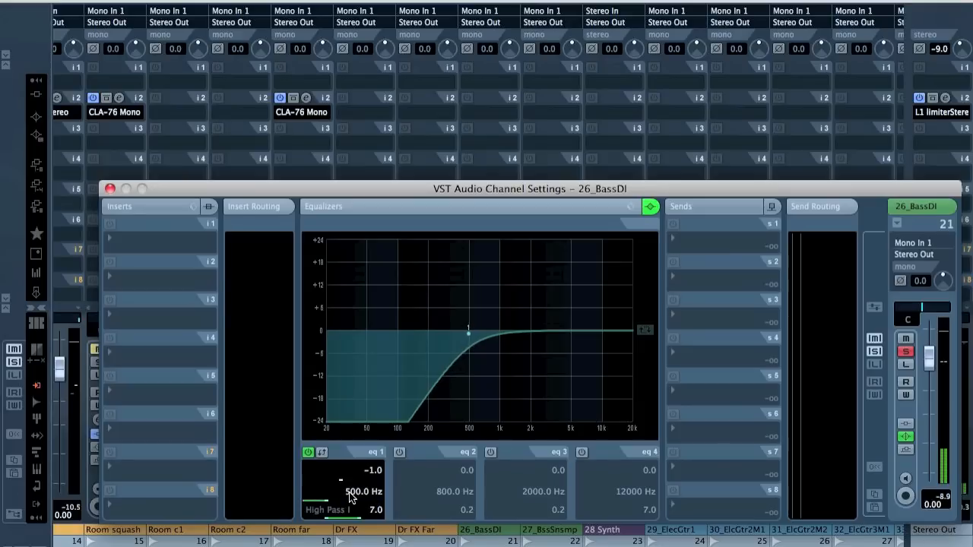
{"action": "left_click", "coordinate": [308, 453]}
Insert StudioEQ in slot 2 of 26_BassDI and enable its band 1 as a high-pass filter
{"action": "left_click", "coordinate": [146, 278]}
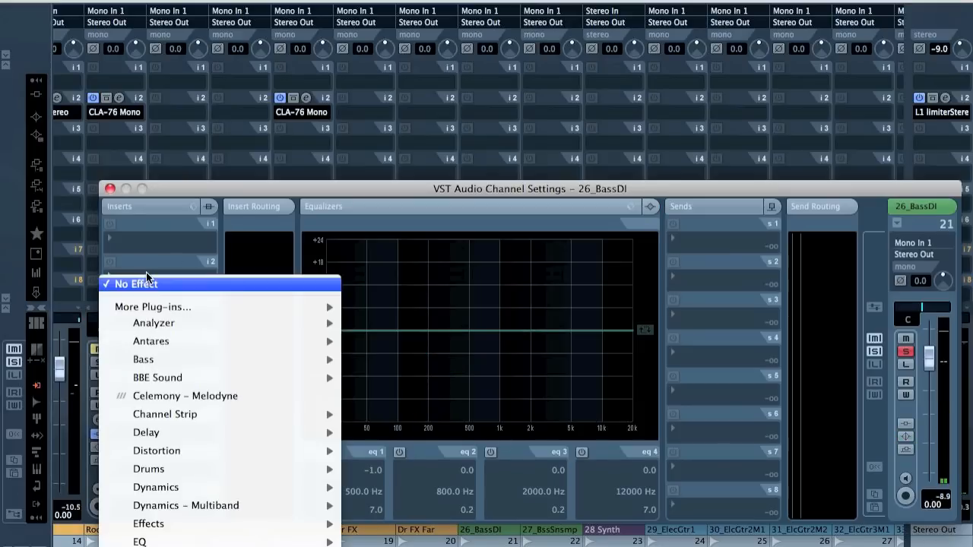
{"action": "mouse_move", "coordinate": [140, 541]}
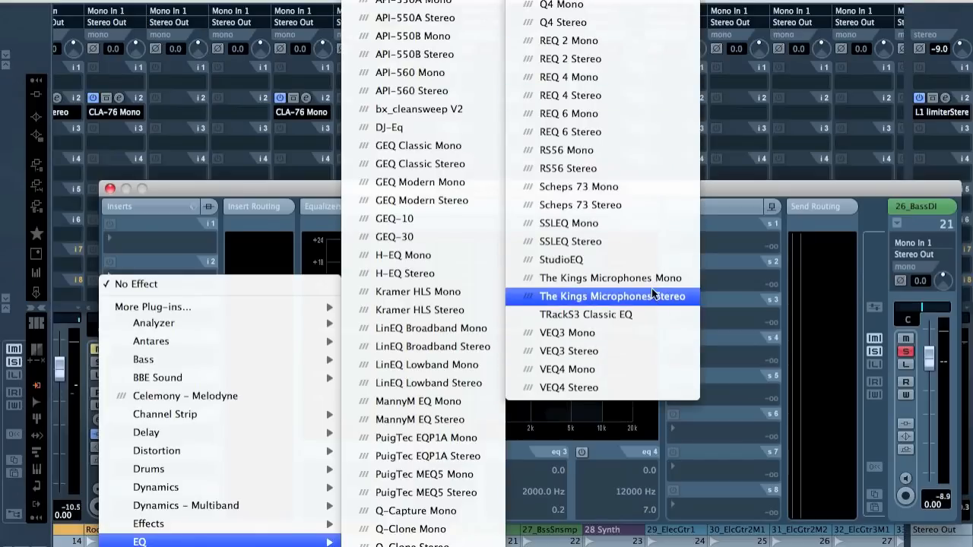
{"action": "left_click", "coordinate": [623, 260]}
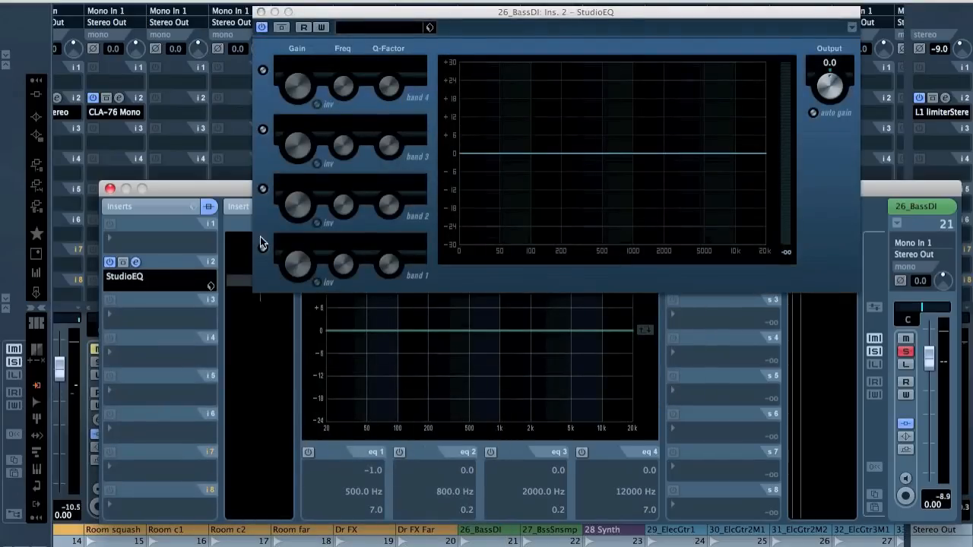
{"action": "left_click", "coordinate": [263, 250]}
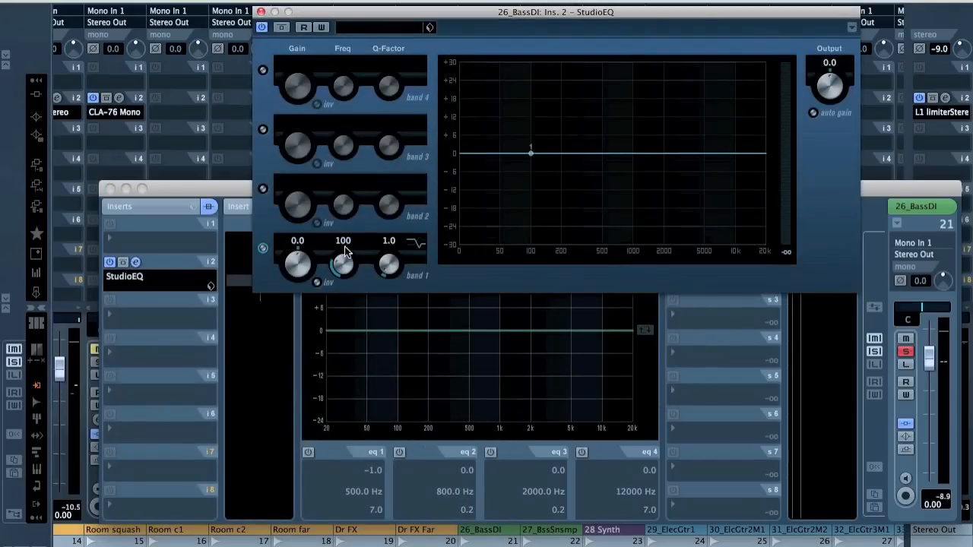
{"action": "left_click", "coordinate": [416, 243]}
{"action": "left_click", "coordinate": [436, 284]}
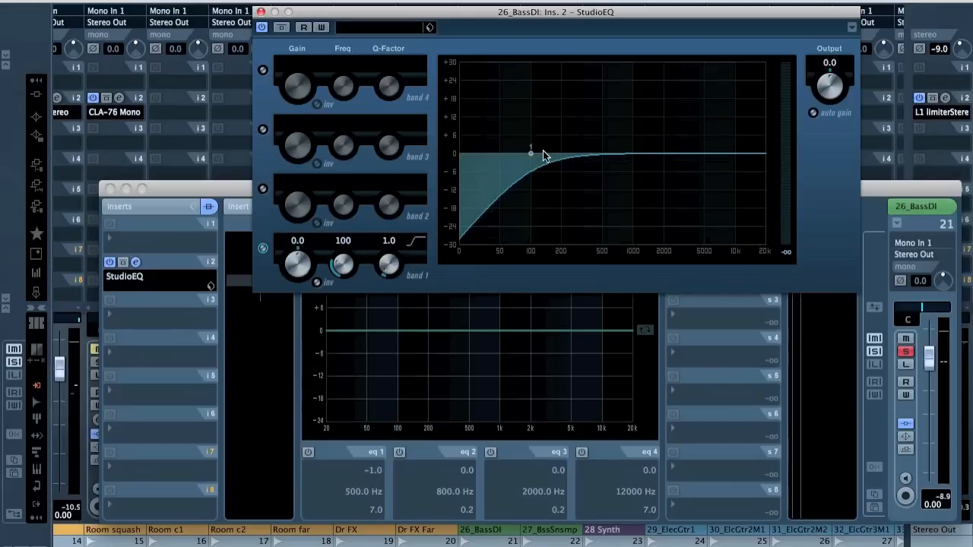
Raise the StudioEQ band 1 low cut on 26_BassDI to about 379 Hz and insert CLA-2A Mono in slot 3
{"action": "left_click_drag", "start_coordinate": [529, 155], "coordinate": [590, 158]}
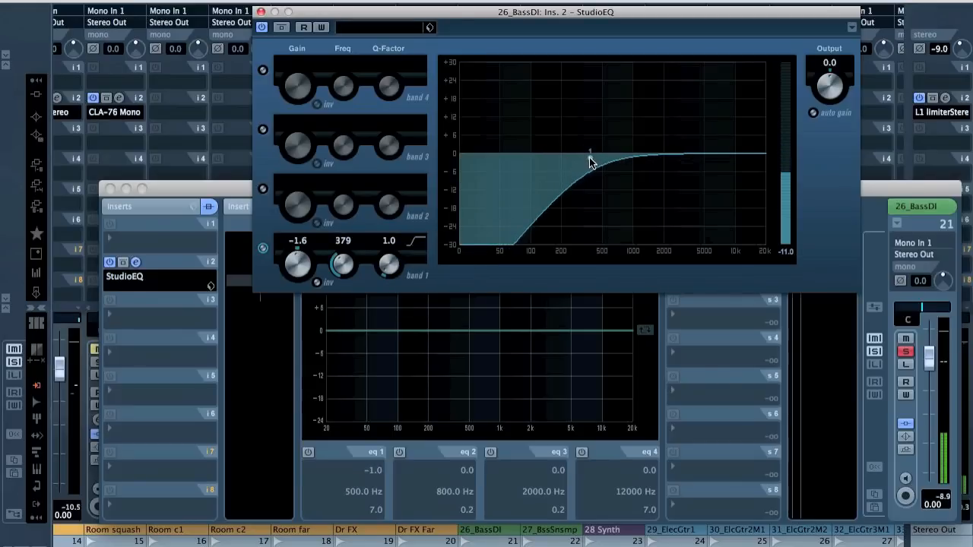
{"action": "left_click", "coordinate": [260, 13]}
{"action": "left_click", "coordinate": [128, 308]}
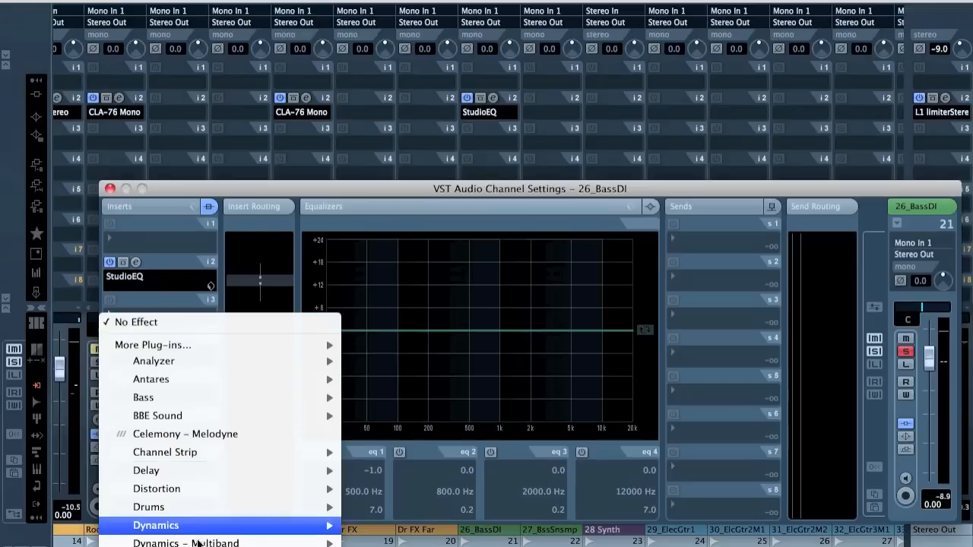
{"action": "mouse_move", "coordinate": [217, 470]}
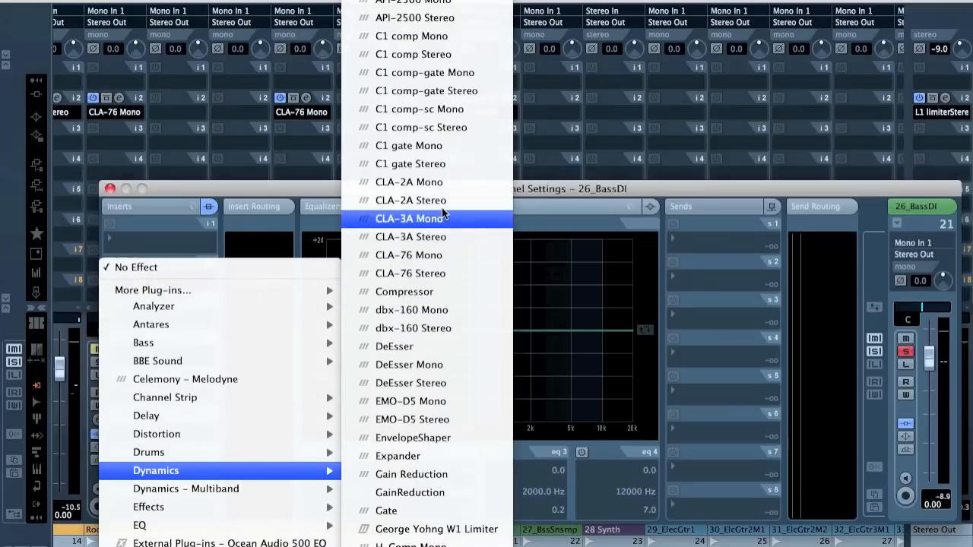
{"action": "left_click", "coordinate": [438, 181]}
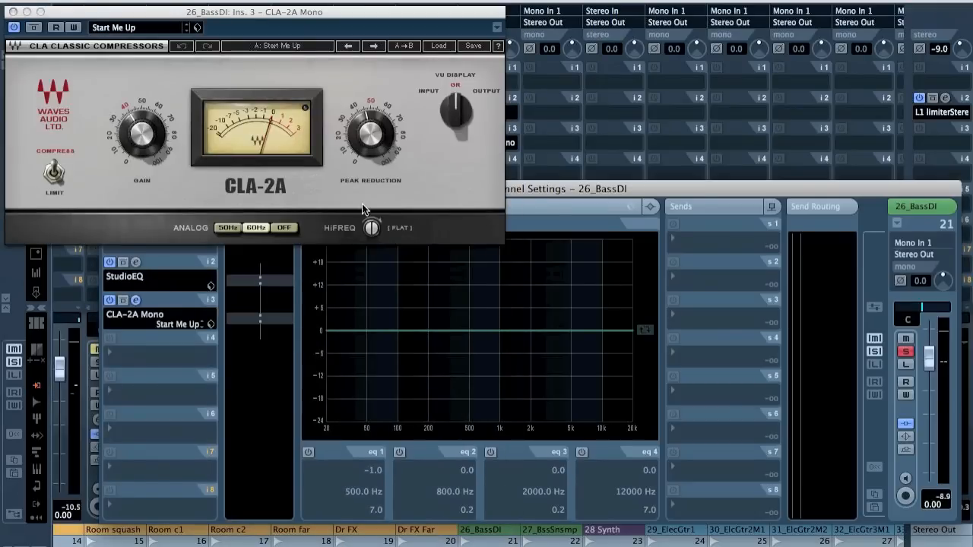
Switch the CLA-2A's analog modelling off and set its gain to about 47 and peak reduction to about 71
{"action": "left_click", "coordinate": [285, 227]}
{"action": "left_click", "coordinate": [141, 134]}
{"action": "left_click_drag", "start_coordinate": [142, 134], "coordinate": [141, 119]}
{"action": "left_click", "coordinate": [370, 134]}
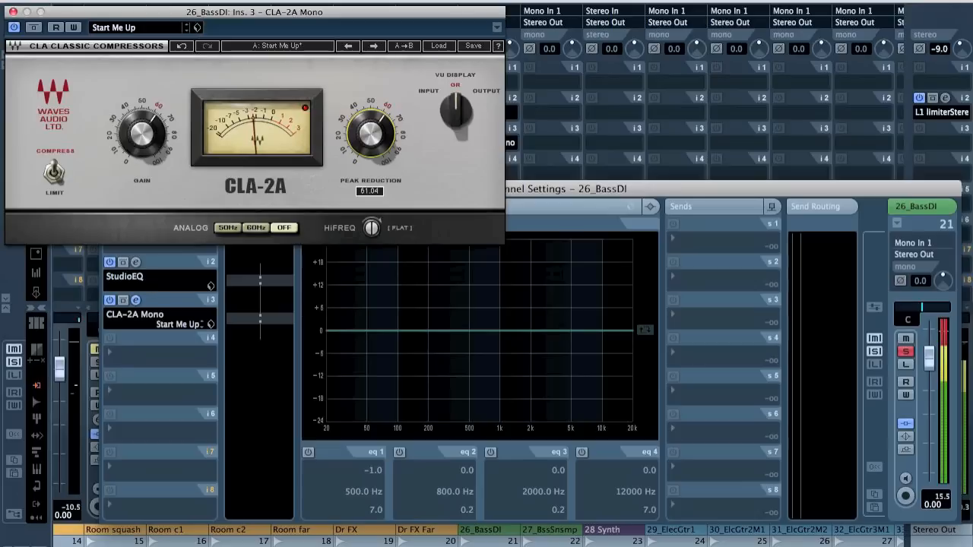
{"action": "left_click", "coordinate": [140, 112]}
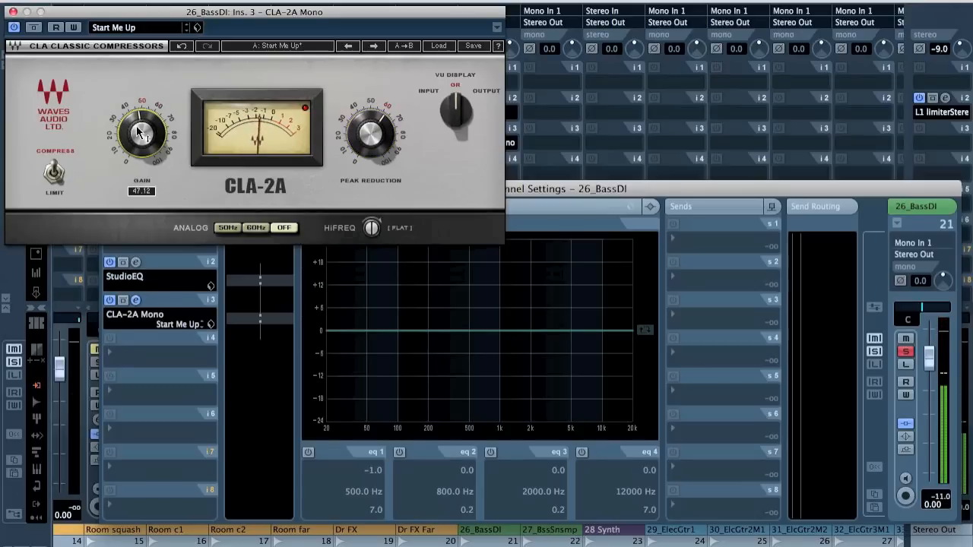
{"action": "left_click", "coordinate": [370, 133]}
{"action": "left_click_drag", "start_coordinate": [370, 133], "coordinate": [371, 120]}
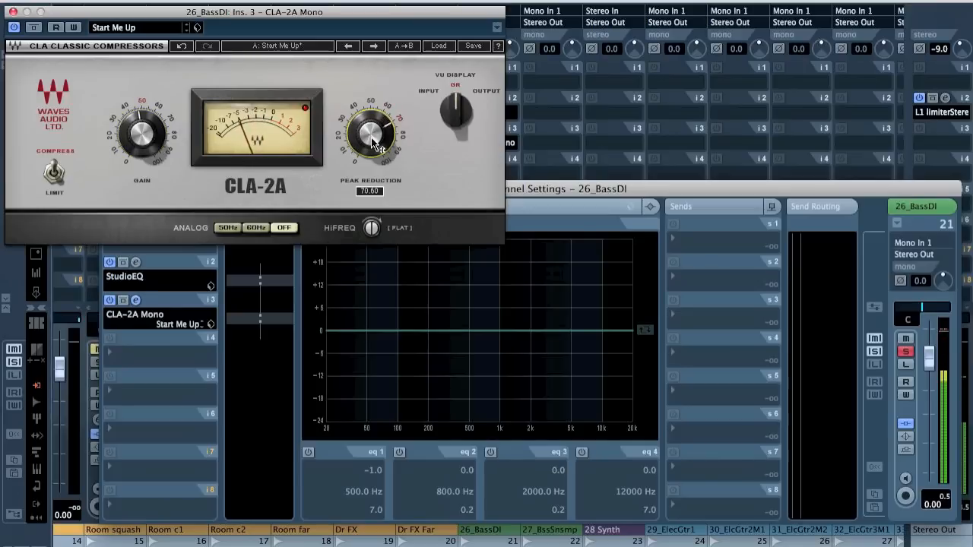
Unsolo 26_BassDI, close its settings, and compare the mix with its fader fully down and back at about 0 dB
{"action": "left_click", "coordinate": [13, 12]}
{"action": "key", "text": "s"}
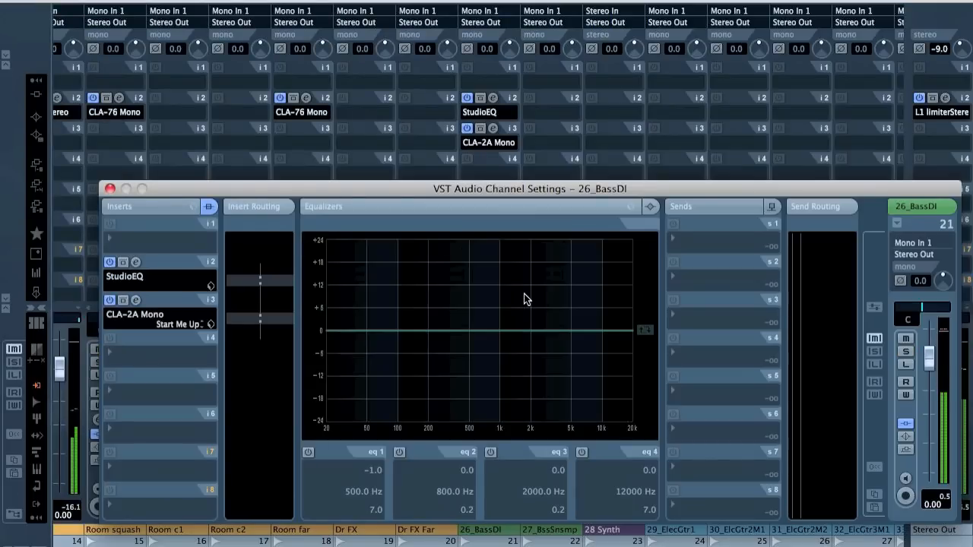
{"action": "left_click", "coordinate": [110, 188]}
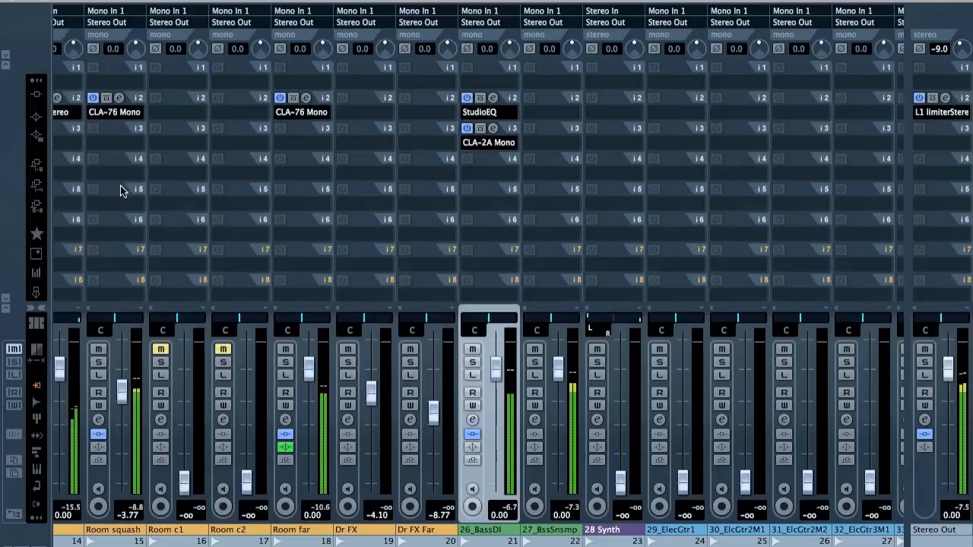
{"action": "left_click_drag", "start_coordinate": [498, 369], "coordinate": [498, 475]}
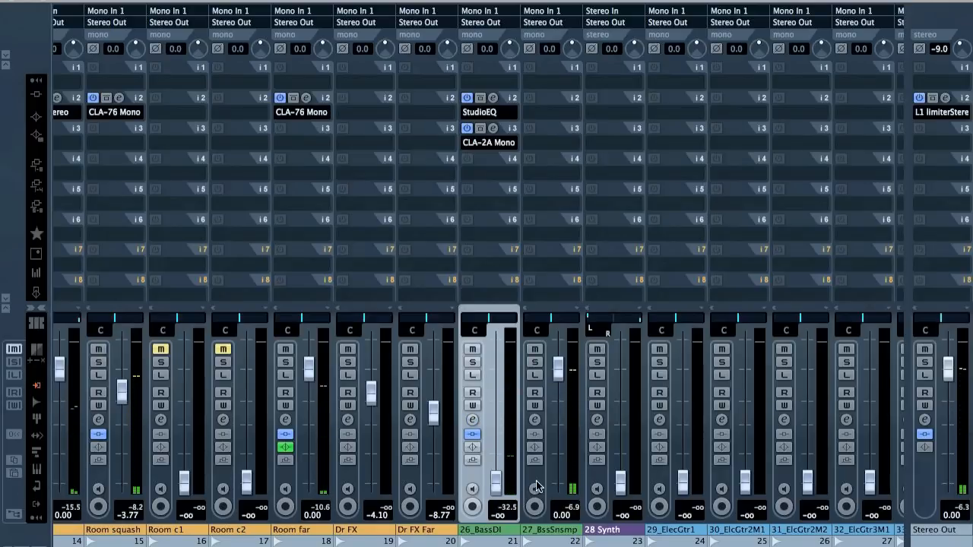
{"action": "left_click_drag", "start_coordinate": [492, 484], "coordinate": [499, 370]}
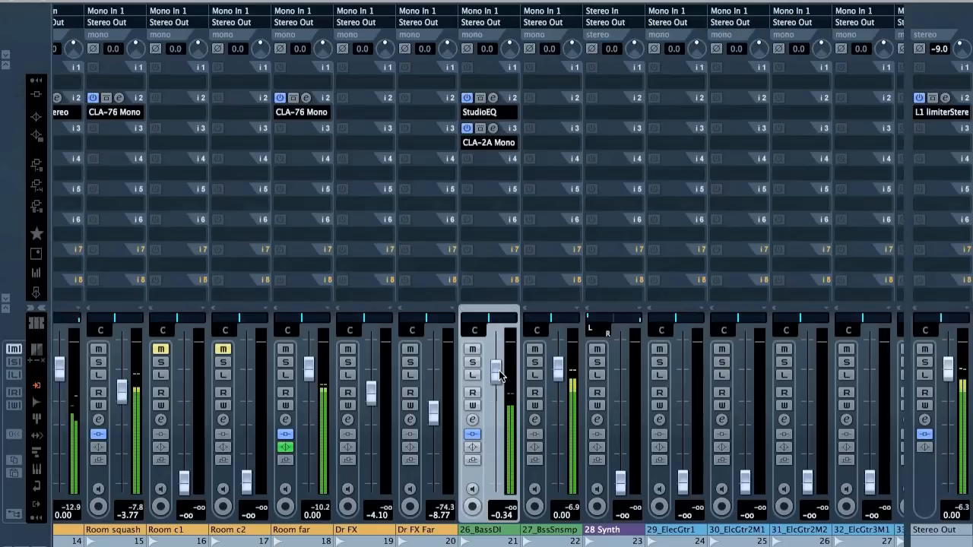
Solo 26_BassDI and insert the L1 limiter Mono in its insert slot 4
{"action": "left_click", "coordinate": [472, 362]}
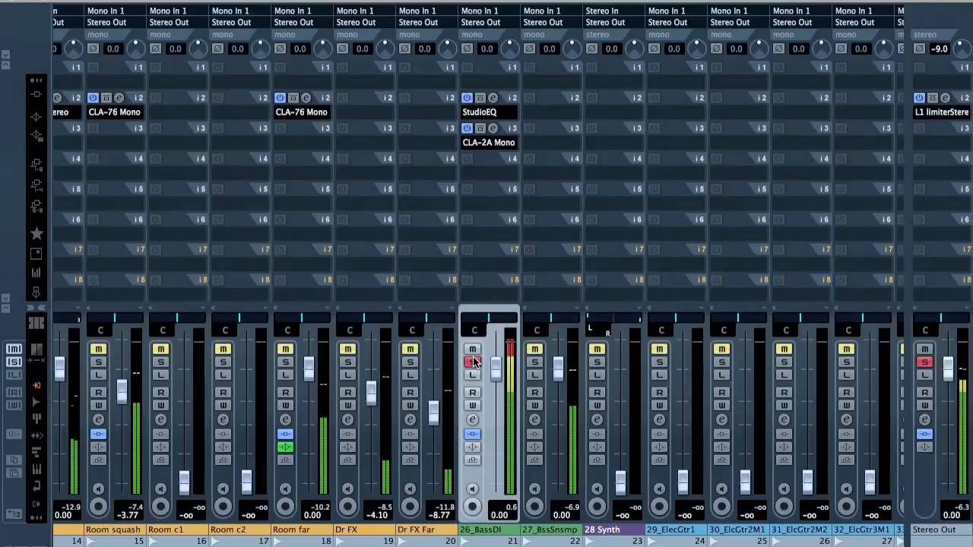
{"action": "left_click", "coordinate": [484, 173]}
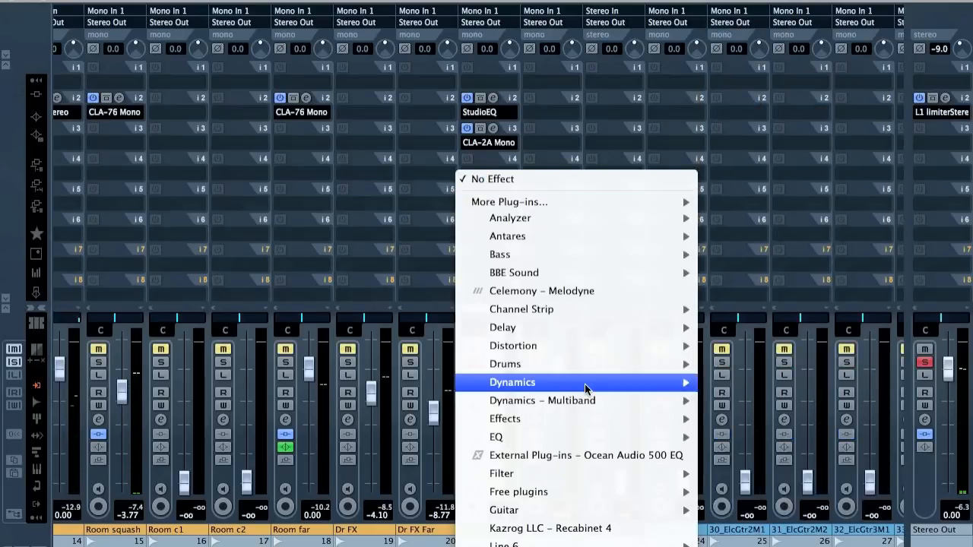
{"action": "mouse_move", "coordinate": [584, 382]}
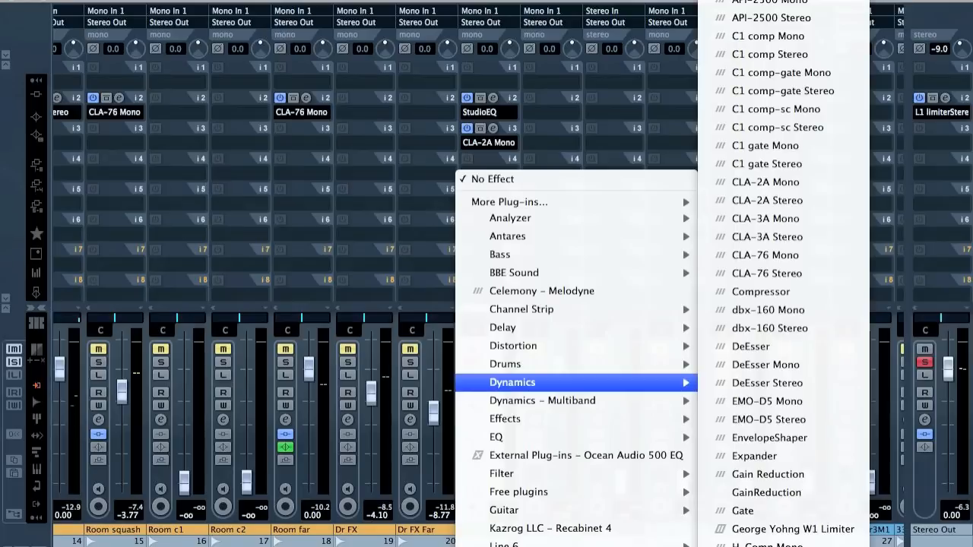
{"action": "left_click", "coordinate": [591, 72]}
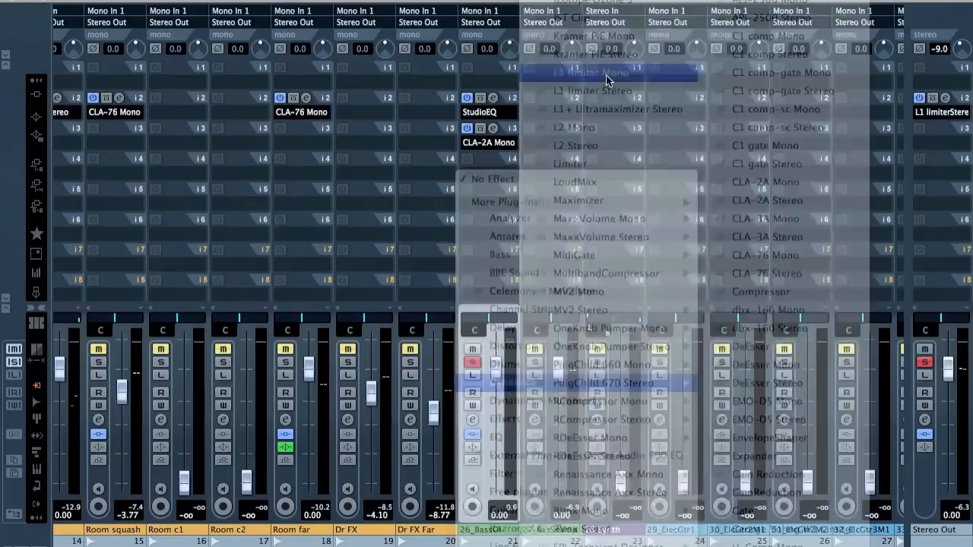
Set the L1 limiter's threshold to -12.0, out ceiling to -6.0 and release to about 14.79, then unsolo the bass
{"action": "left_click_drag", "start_coordinate": [777, 313], "coordinate": [776, 342]}
{"action": "left_click_drag", "start_coordinate": [726, 269], "coordinate": [726, 298]}
{"action": "left_click_drag", "start_coordinate": [863, 327], "coordinate": [863, 296]}
{"action": "key", "text": "s"}
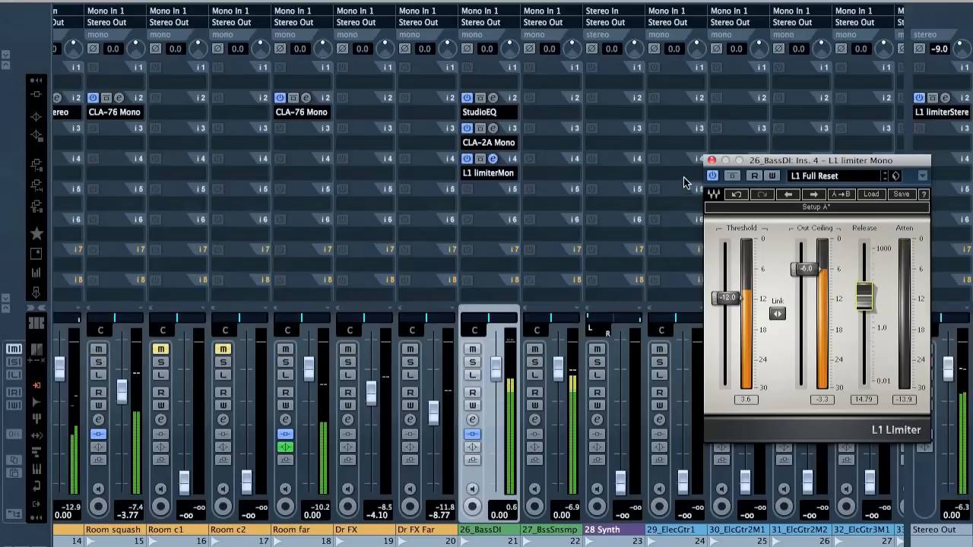
{"action": "left_click", "coordinate": [712, 160]}
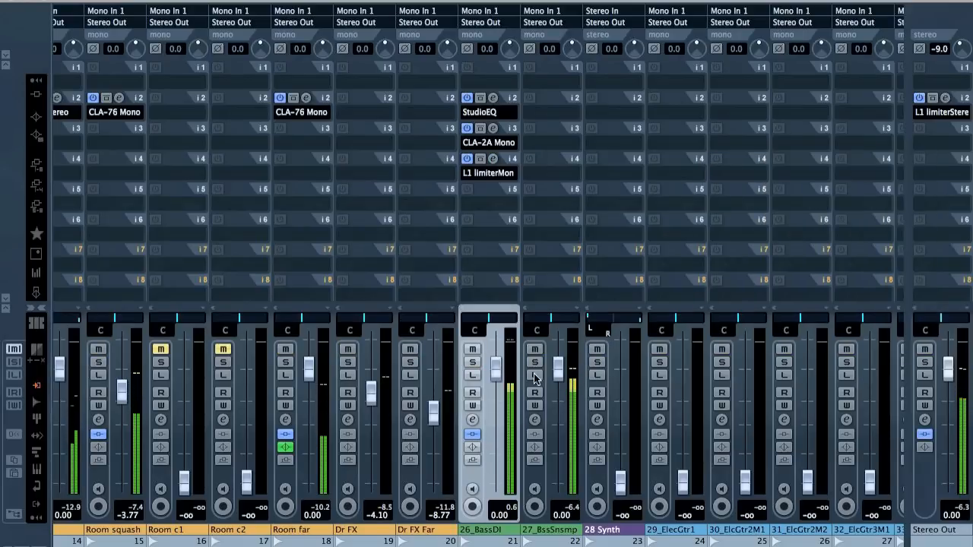
Balance 26_BassDI against the soloed 27_BssSnsmp, set its fader to -2.00 dB and return both to the full mix
{"action": "left_click_drag", "start_coordinate": [494, 367], "coordinate": [495, 392]}
{"action": "scroll", "coordinate": [494, 392], "scroll_direction": "up", "scroll_amount": 2}
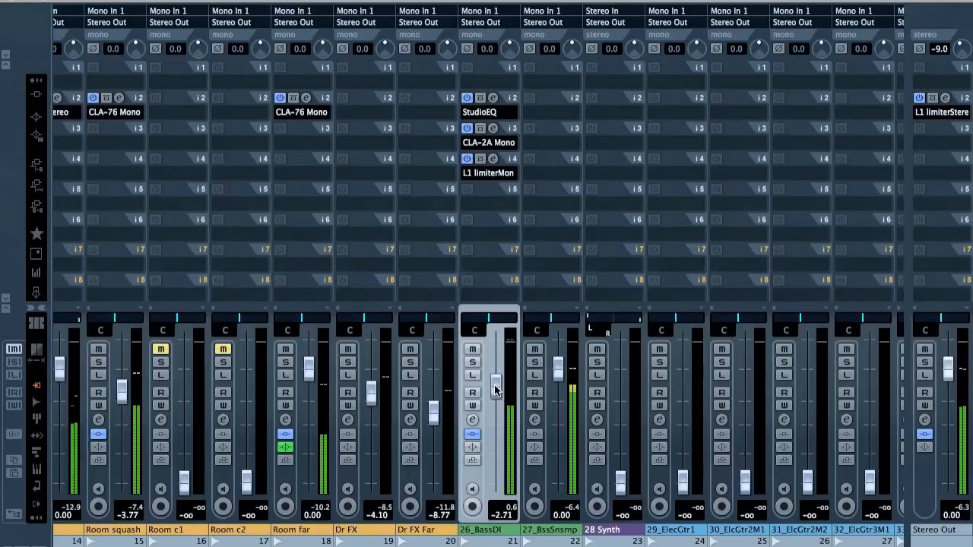
{"action": "left_click", "coordinate": [534, 362]}
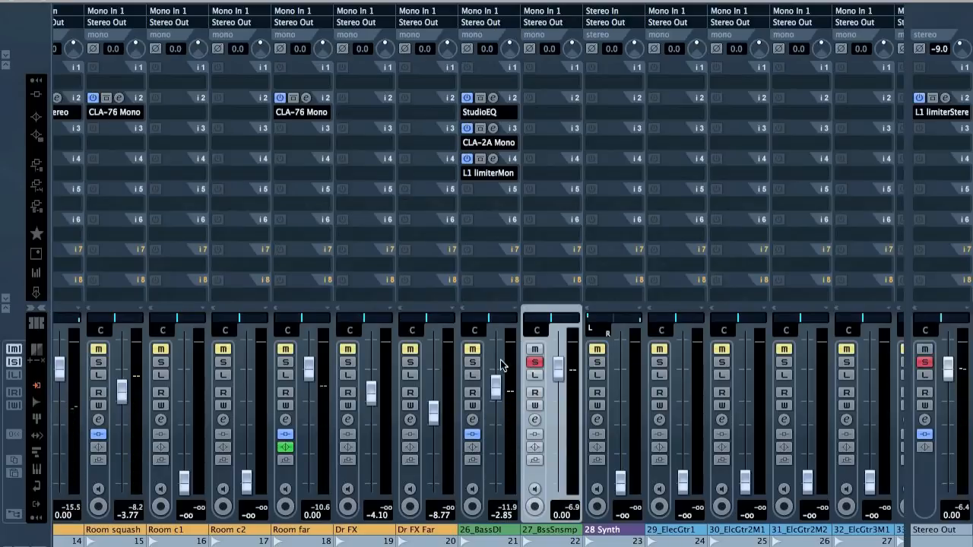
{"action": "left_click", "coordinate": [472, 363]}
{"action": "mouse_move", "coordinate": [500, 390]}
{"action": "left_mouse_down"}
{"action": "mouse_move", "coordinate": [498, 483]}
{"action": "mouse_move", "coordinate": [502, 389]}
{"action": "left_mouse_up"}
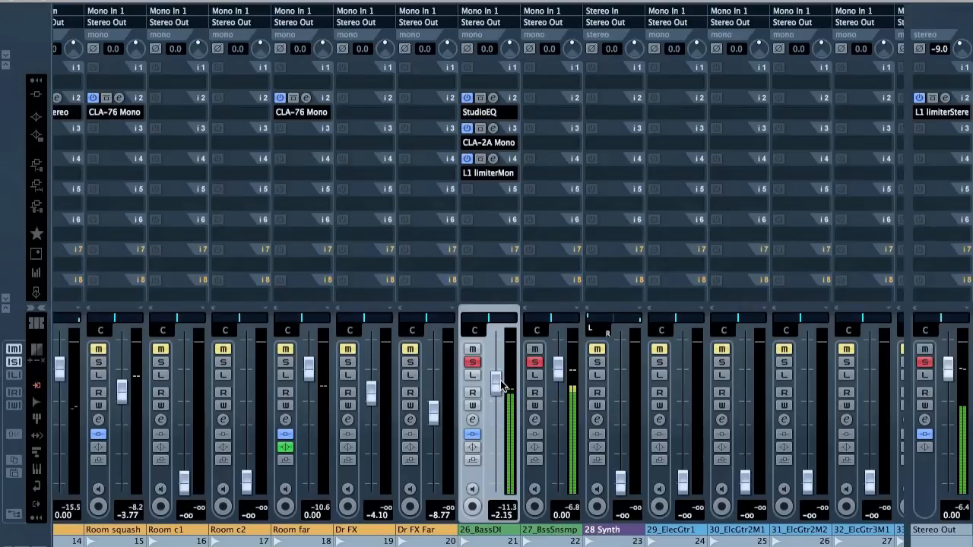
{"action": "left_click", "coordinate": [504, 515]}
{"action": "type", "text": "-2"}
{"action": "key", "text": "Return"}
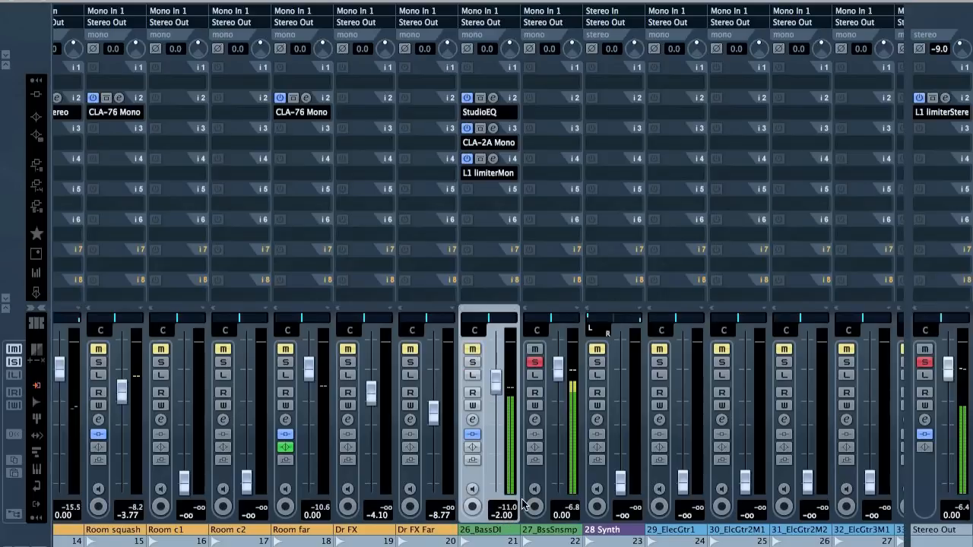
{"action": "left_click", "coordinate": [535, 363]}
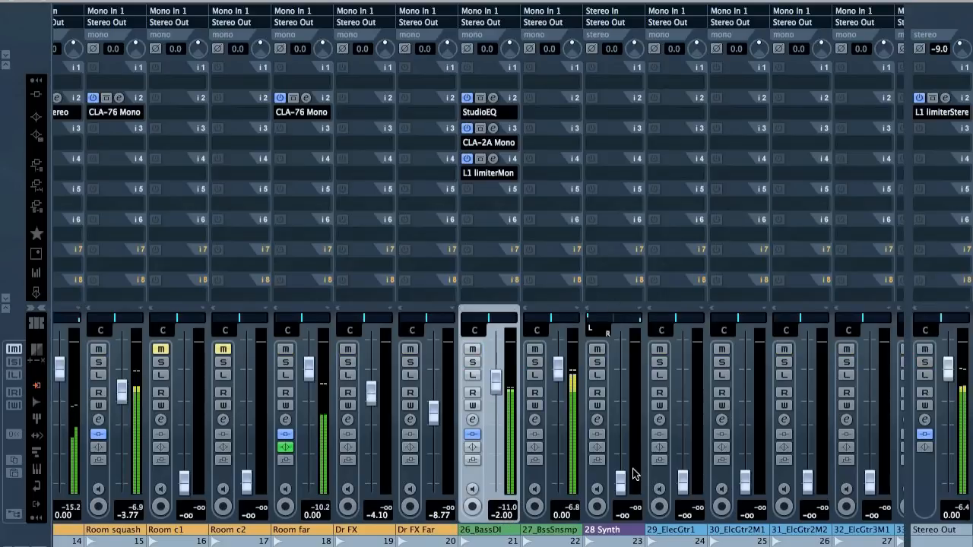
Stop playback in the project window and solo the tracks 30_ElecGtr2Mic1 and 31_ElecGtr2Mic2 together
{"action": "key", "text": "F3"}
{"action": "scroll", "coordinate": [818, 381], "scroll_direction": "down", "scroll_amount": 2}
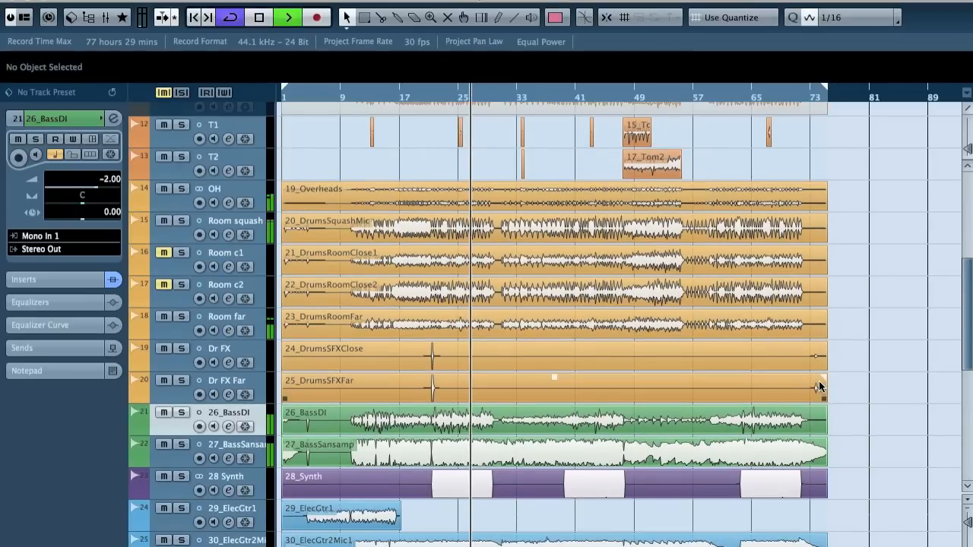
{"action": "scroll", "coordinate": [436, 403], "scroll_direction": "down", "scroll_amount": 2}
{"action": "key", "text": "space"}
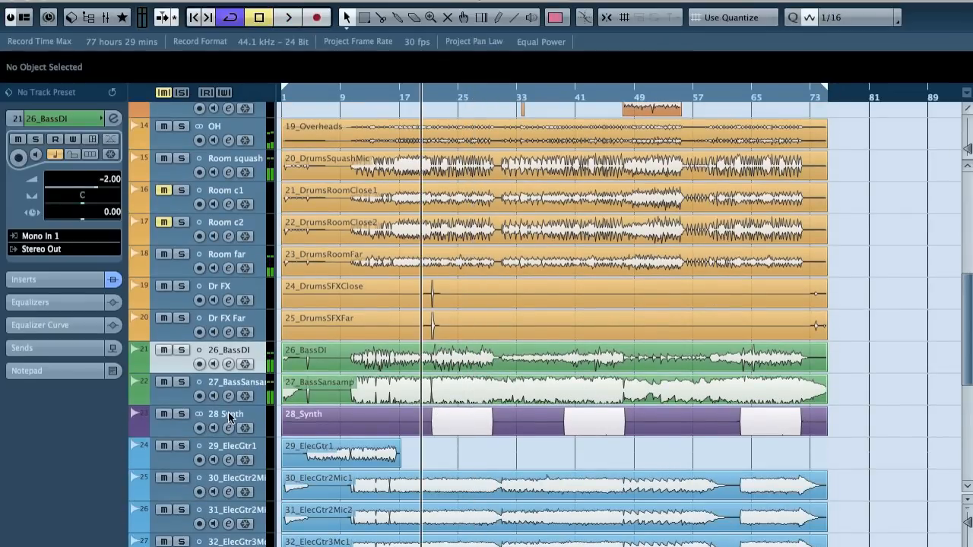
{"action": "scroll", "coordinate": [458, 386], "scroll_direction": "down", "scroll_amount": 2}
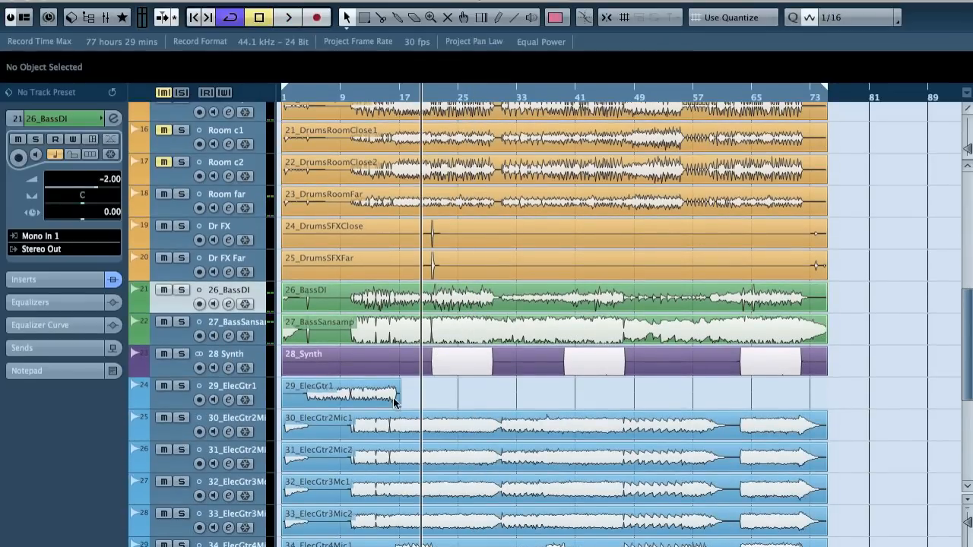
{"action": "left_click", "coordinate": [256, 418]}
{"action": "left_click", "coordinate": [213, 453], "text": "shift"}
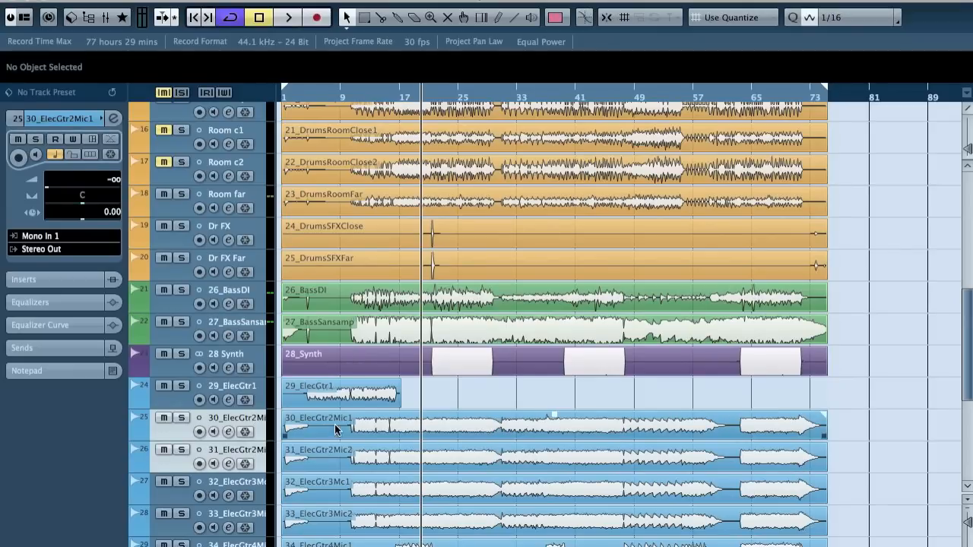
{"action": "left_click", "coordinate": [181, 419]}
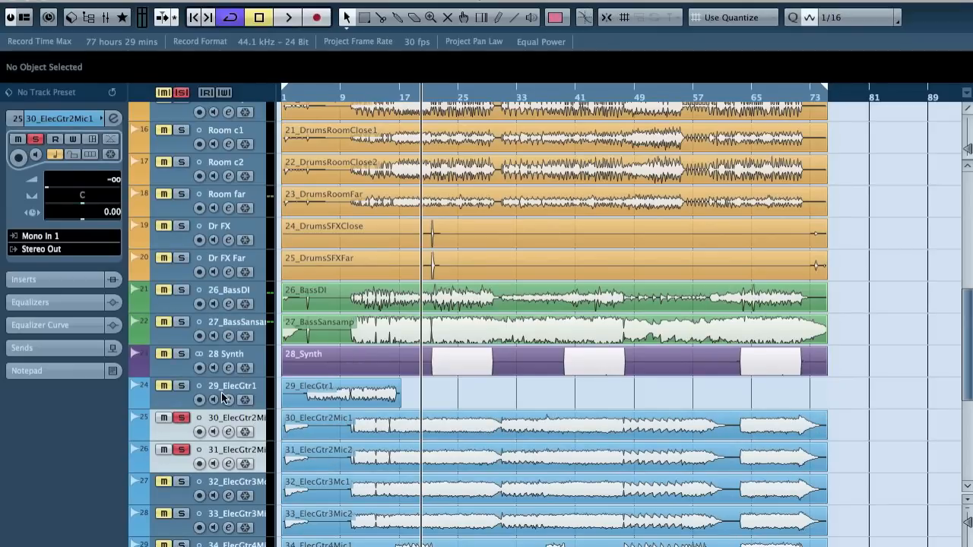
Raise the mixer faders of 30_ElcGtr2M1 and 31_ElcGtr2M2 to 0.00 dB, comparing the sound with the second mic out and in
{"action": "key", "text": "F3"}
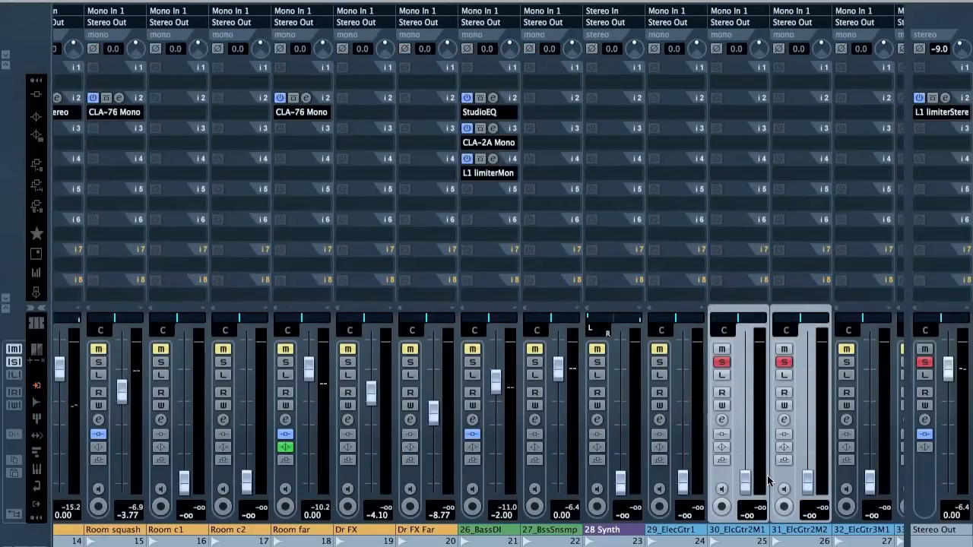
{"action": "left_click_drag", "start_coordinate": [750, 490], "coordinate": [745, 391]}
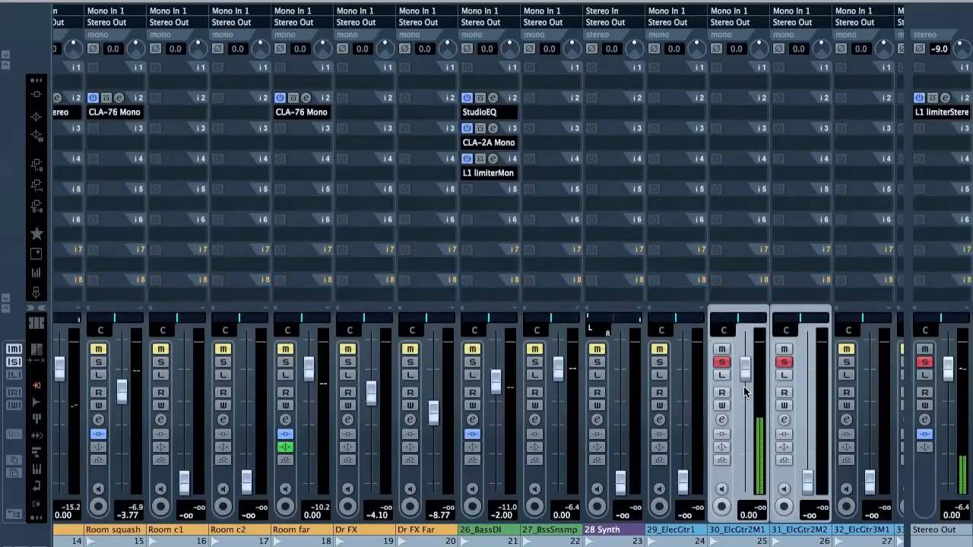
{"action": "left_click_drag", "start_coordinate": [809, 477], "coordinate": [807, 367]}
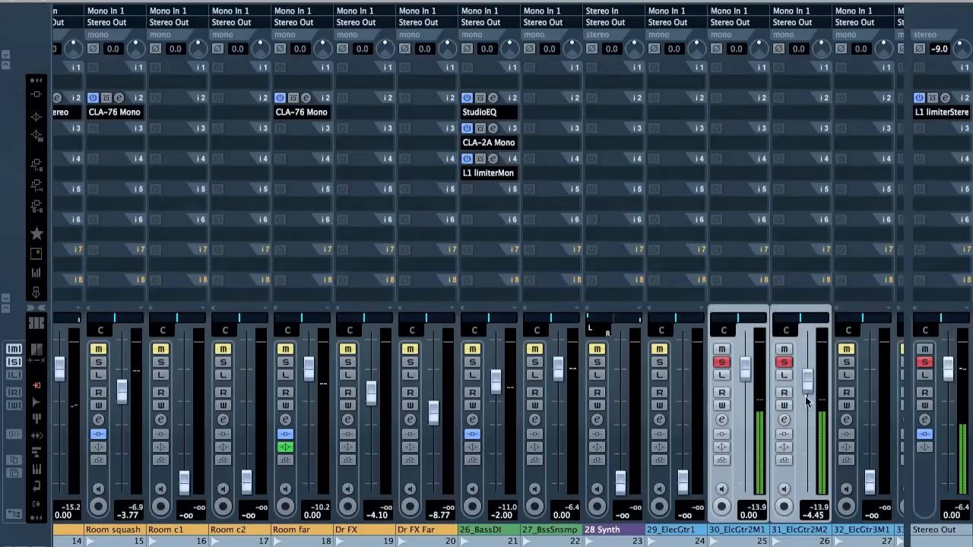
{"action": "left_click_drag", "start_coordinate": [807, 378], "coordinate": [810, 516]}
{"action": "left_click_drag", "start_coordinate": [808, 479], "coordinate": [806, 386]}
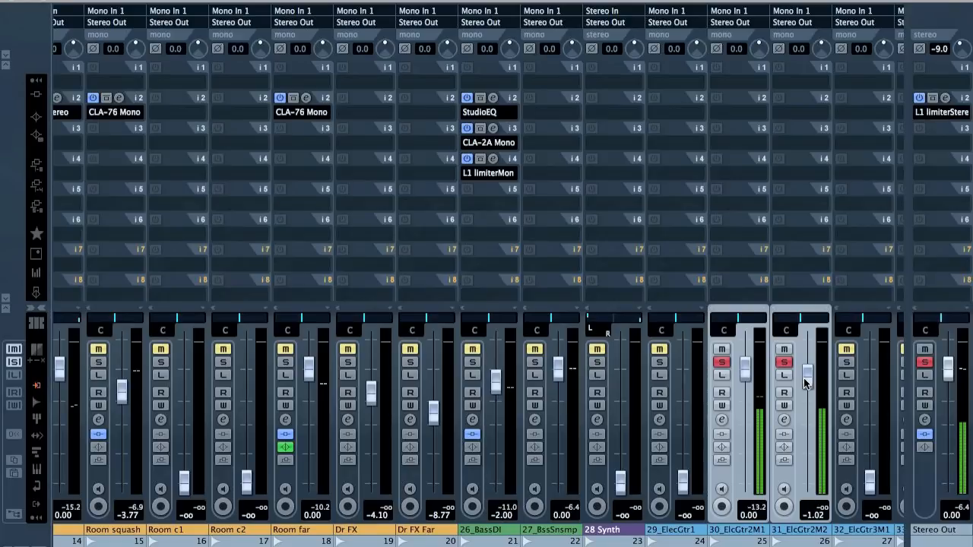
{"action": "mouse_move", "coordinate": [747, 369]}
{"action": "left_mouse_down"}
{"action": "mouse_move", "coordinate": [750, 485]}
{"action": "mouse_move", "coordinate": [749, 372]}
{"action": "left_mouse_up"}
{"action": "left_click_drag", "start_coordinate": [813, 391], "coordinate": [807, 382]}
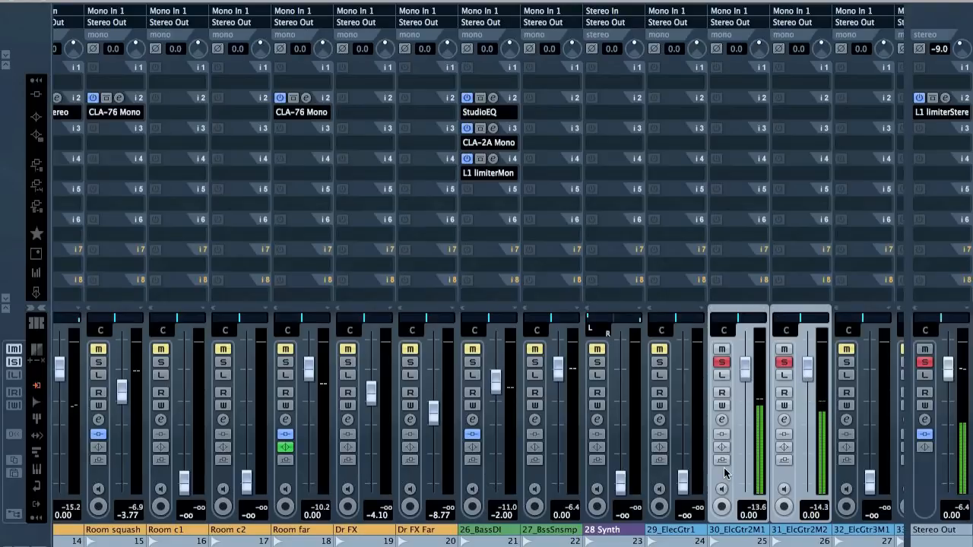
Select 32_ElcGtr3M1 and 33_ElcGtr3M2 for soloed listening, raise both faders to 0.00 dB and pan them hard right
{"action": "scroll", "coordinate": [836, 473], "scroll_direction": "right", "scroll_amount": 3}
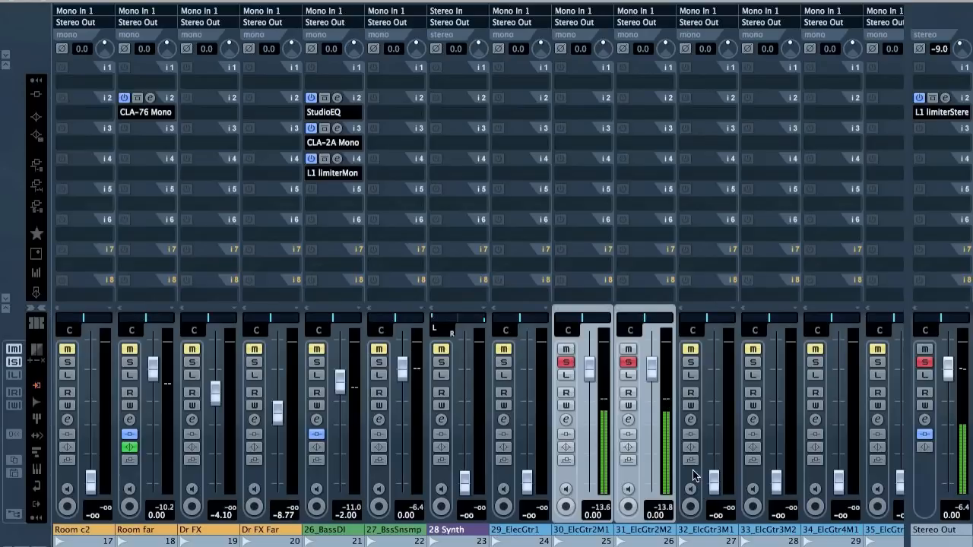
{"action": "left_click", "coordinate": [693, 475]}
{"action": "left_click", "coordinate": [767, 478], "text": "shift"}
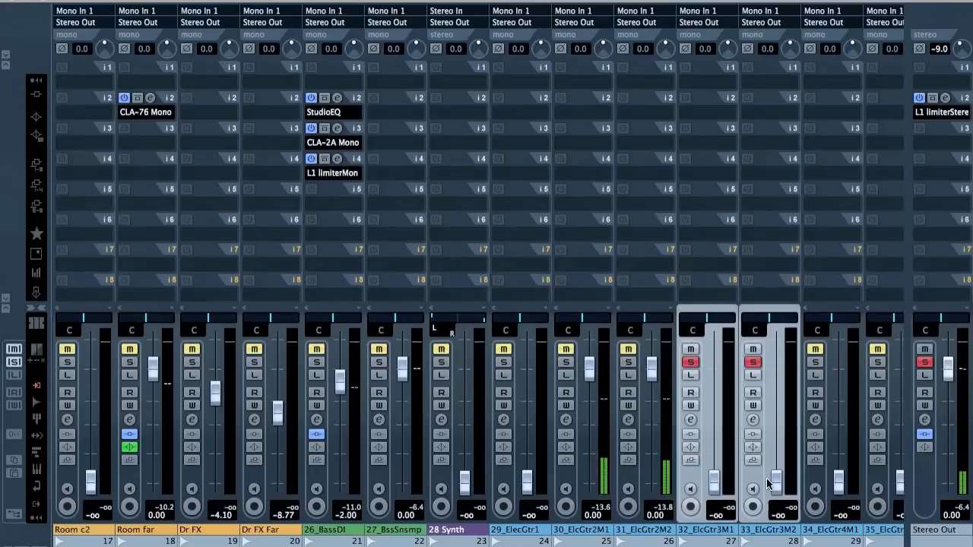
{"action": "left_click", "coordinate": [716, 484], "text": "super"}
{"action": "left_click_drag", "start_coordinate": [773, 317], "coordinate": [910, 323]}
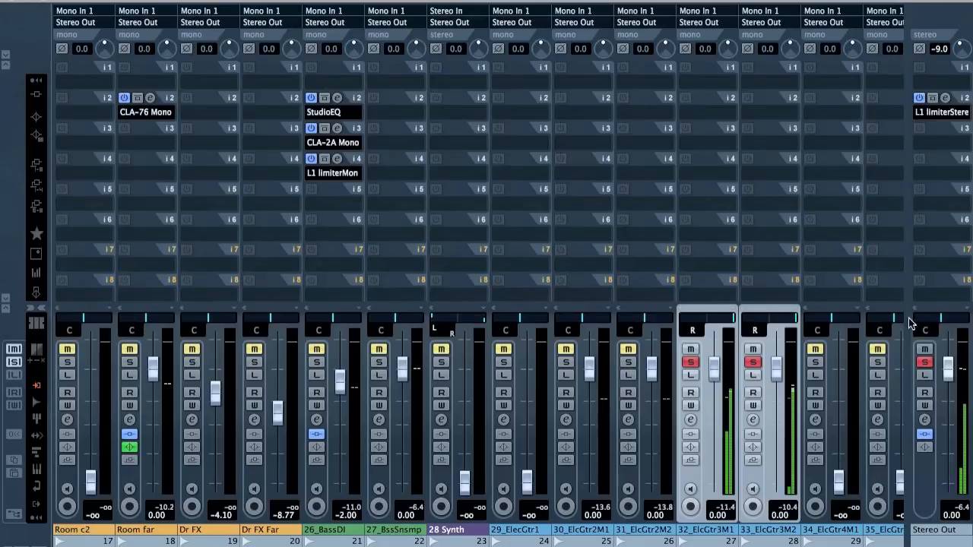
Solo 30_ElecGtr2M1 and 31_ElecGtr2M2 alongside the right-panned guitars and pan both of them hard left
{"action": "left_click", "coordinate": [628, 362]}
{"action": "left_click_drag", "start_coordinate": [583, 319], "coordinate": [459, 327]}
{"action": "left_click_drag", "start_coordinate": [635, 319], "coordinate": [601, 321]}
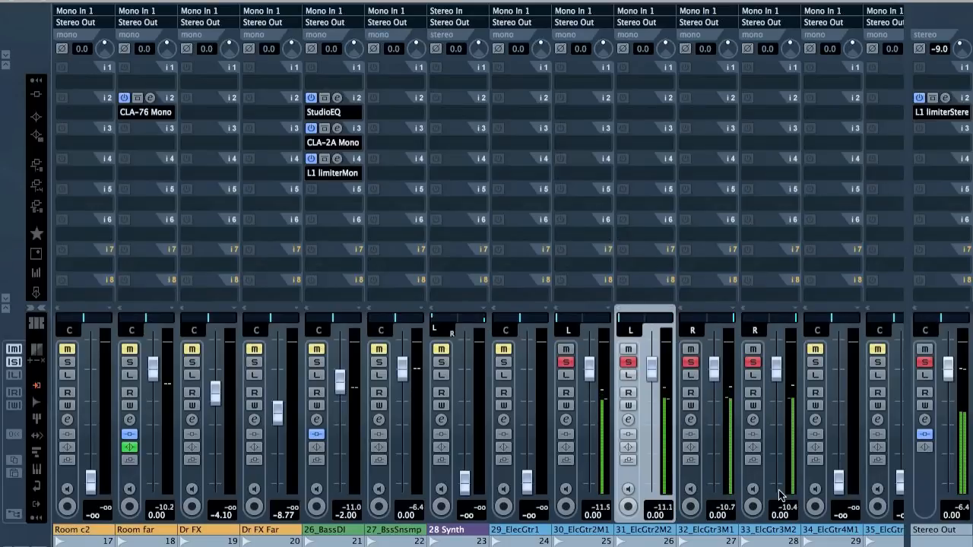
Return to the project window, clear all track solos and play the full mix to check the panned guitars
{"action": "key", "text": "F3"}
{"action": "scroll", "coordinate": [742, 357], "scroll_direction": "down", "scroll_amount": 2}
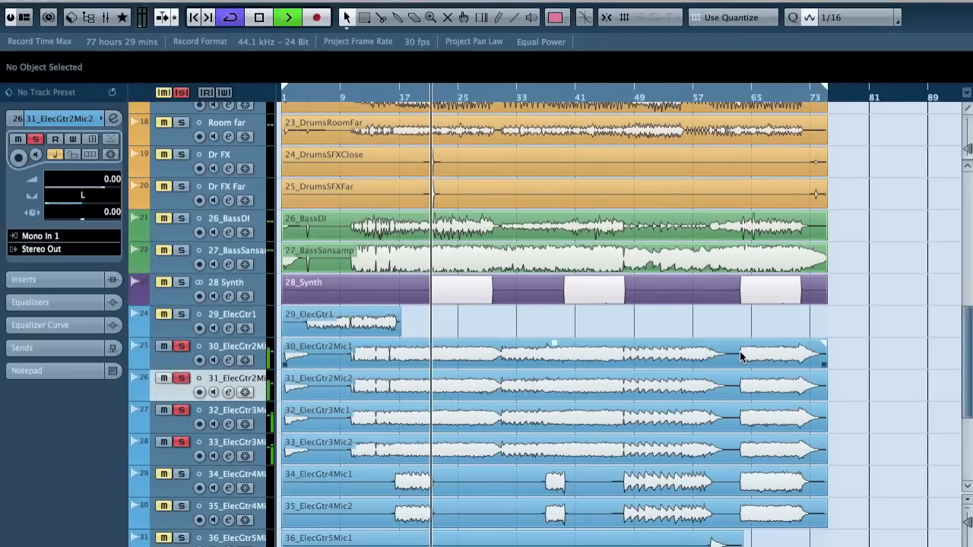
{"action": "scroll", "coordinate": [319, 416], "scroll_direction": "down", "scroll_amount": 1}
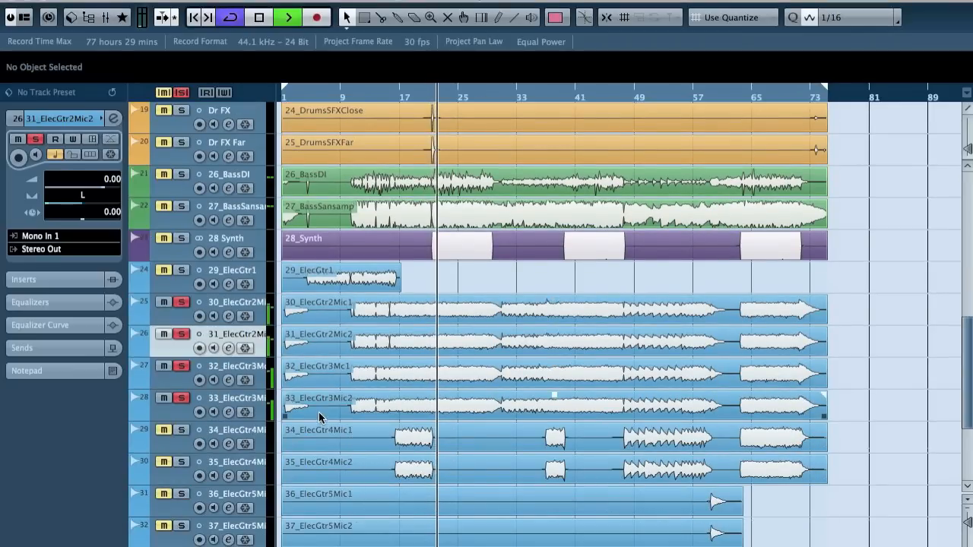
{"action": "key", "text": "space"}
{"action": "left_click", "coordinate": [180, 94]}
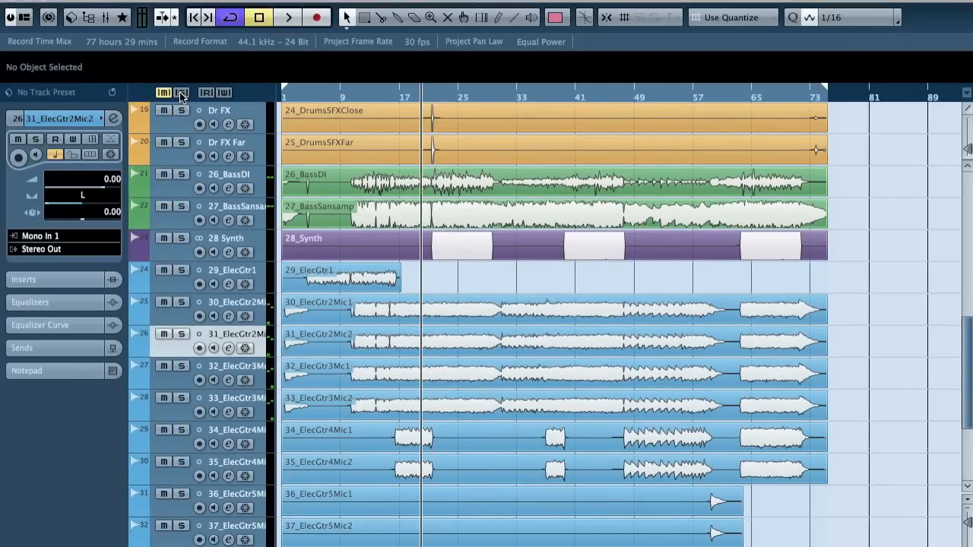
{"action": "key", "text": "space"}
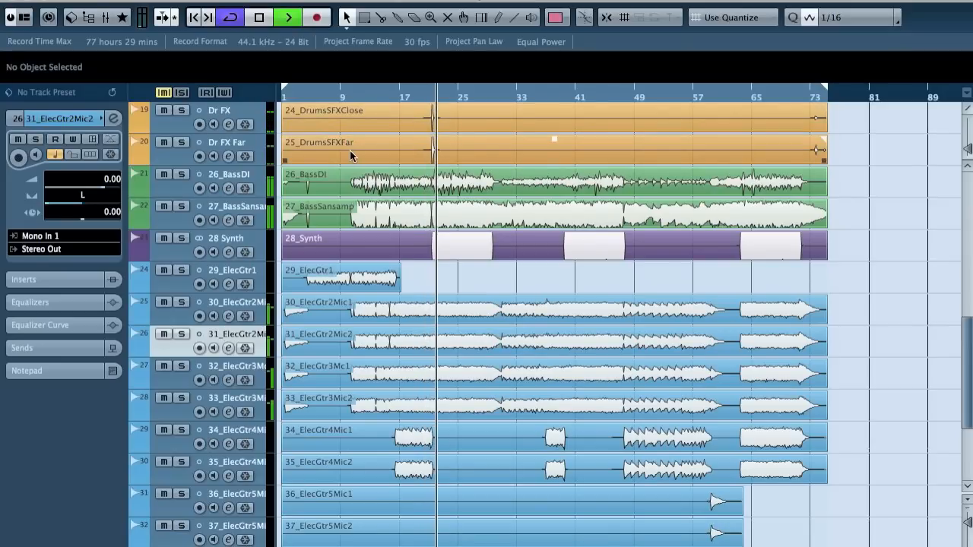
{"action": "key", "text": "space"}
Bring the 28 Synth track into the playing mix and set its volume to -6.00 dB
{"action": "left_click", "coordinate": [202, 238]}
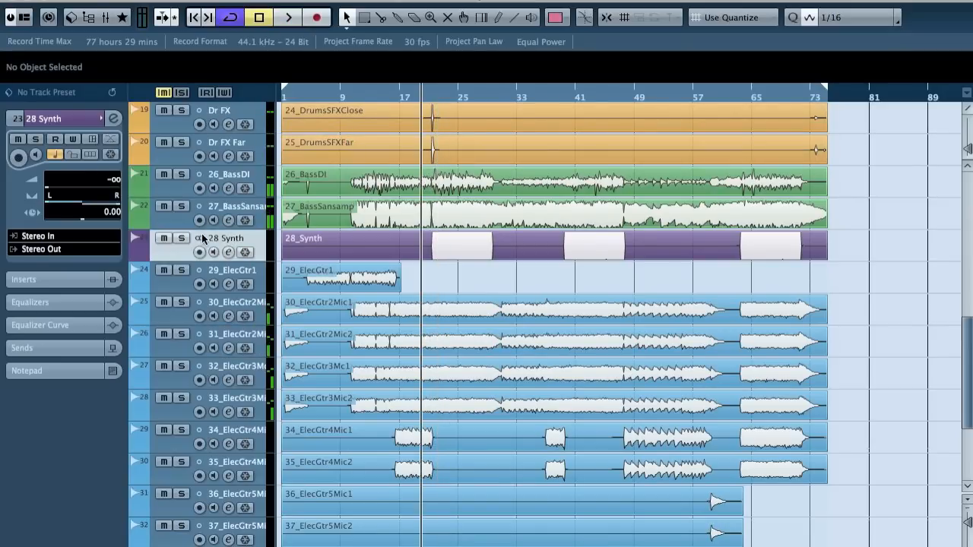
{"action": "key", "text": "space"}
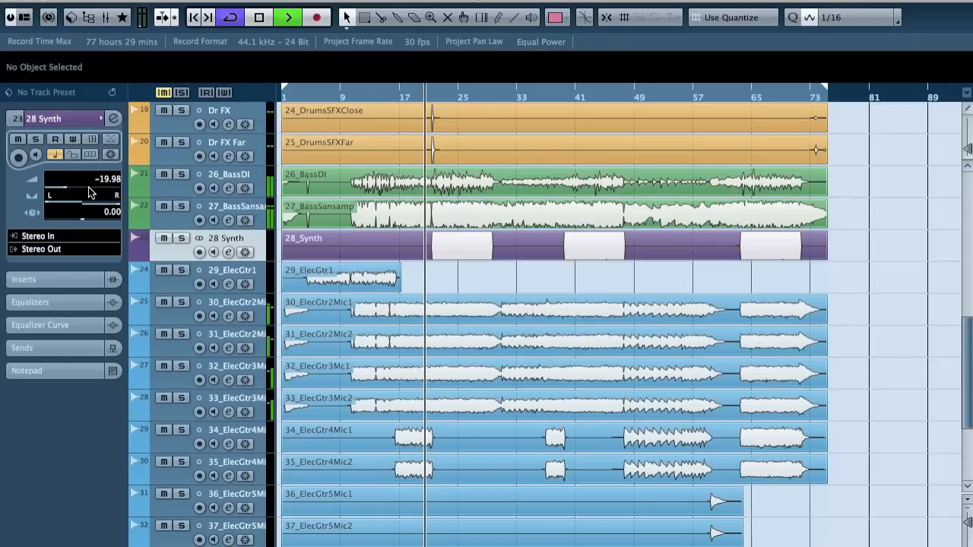
{"action": "left_click_drag", "start_coordinate": [114, 196], "coordinate": [109, 195]}
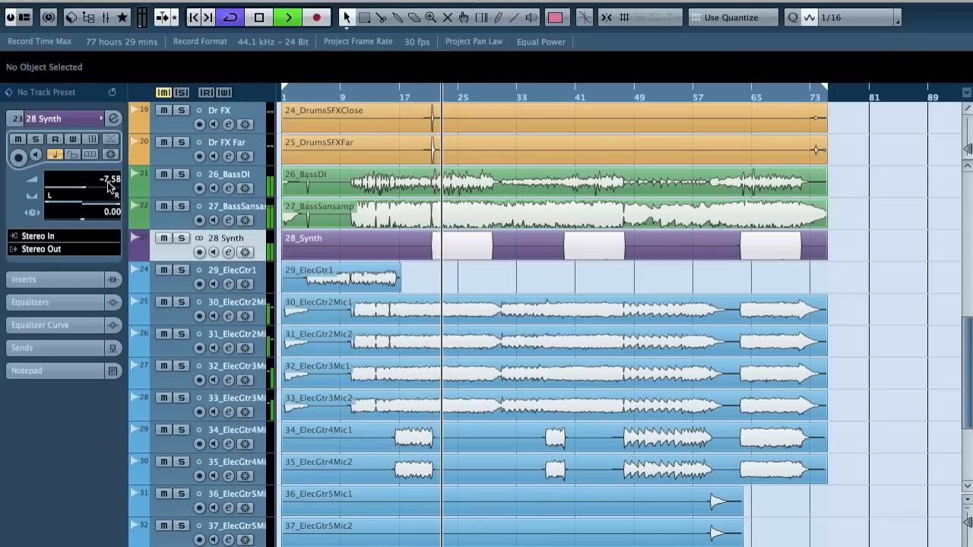
{"action": "double_click", "coordinate": [110, 179]}
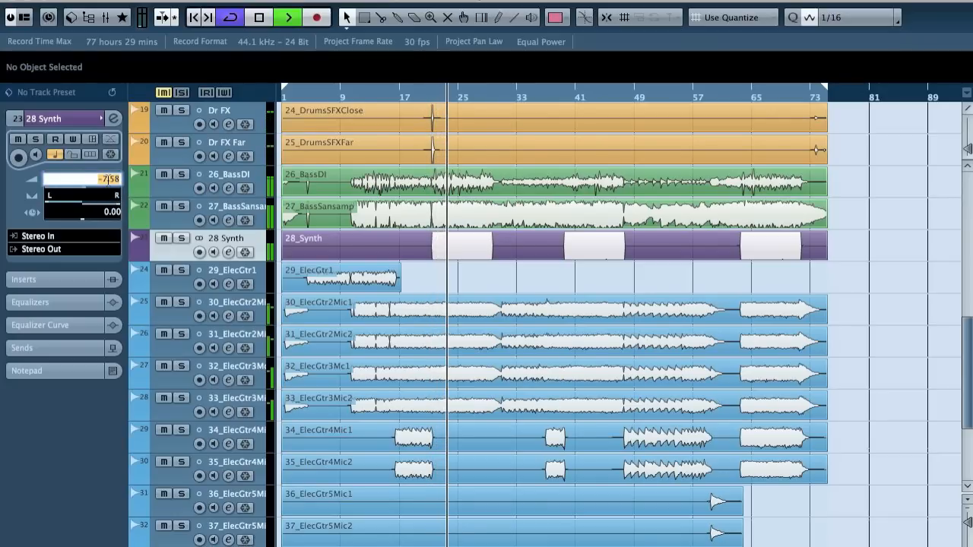
{"action": "type", "text": "-6"}
{"action": "key", "text": "Return"}
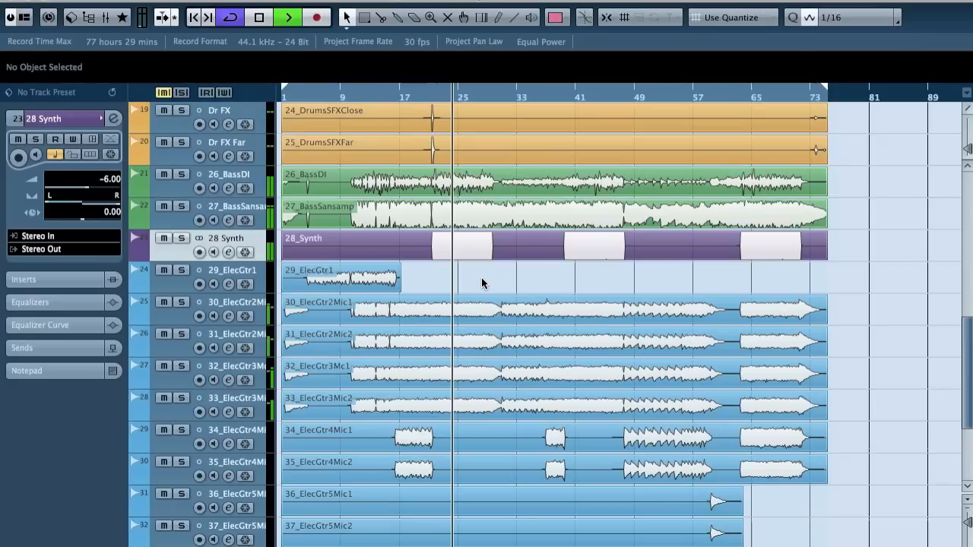
{"action": "key", "text": "space"}
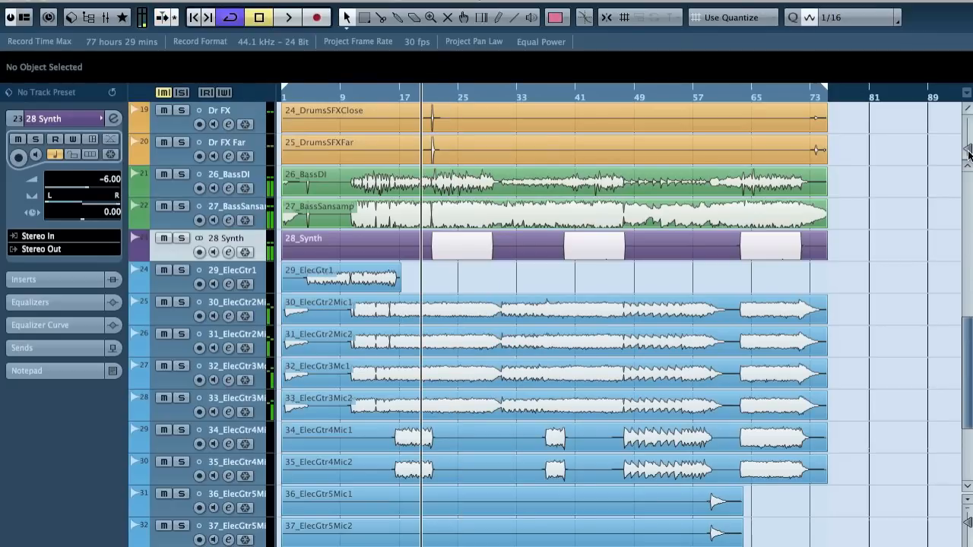
Play the song from the start and set the 29_ElecGtr1 track to 0.00 dB with its pan at L49
{"action": "left_click_drag", "start_coordinate": [967, 154], "coordinate": [970, 159]}
{"action": "key", "text": "Home"}
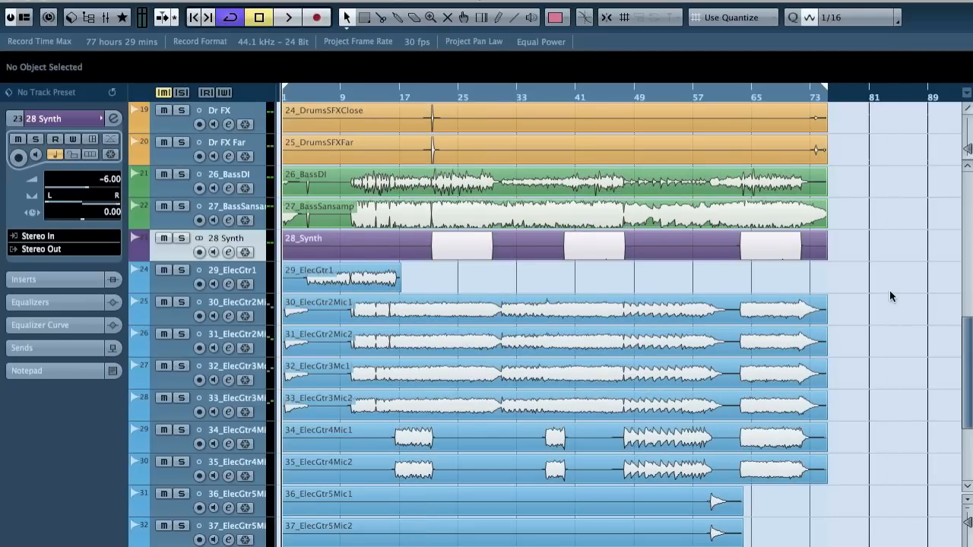
{"action": "key", "text": "space"}
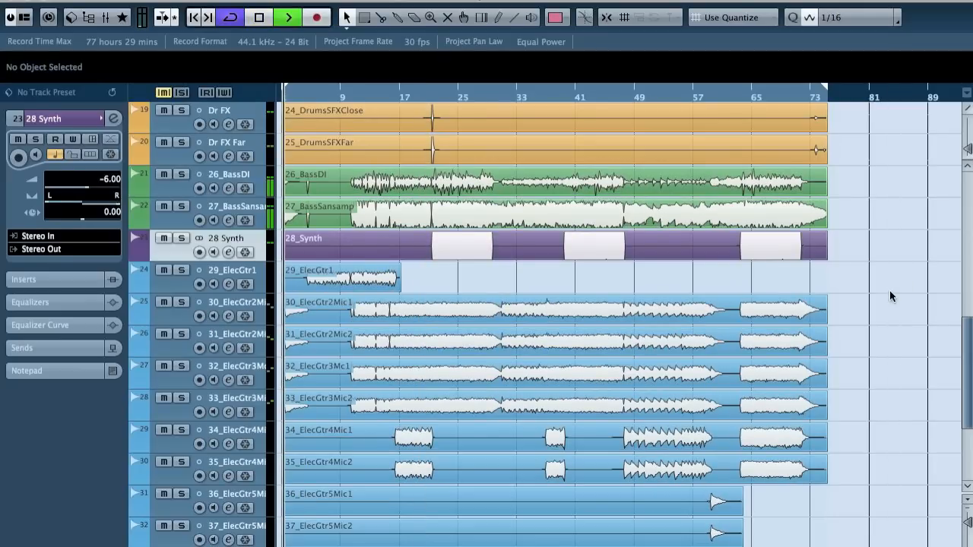
{"action": "key", "text": "h"}
{"action": "key", "text": "h"}
{"action": "key", "text": "h"}
{"action": "key", "text": "h"}
{"action": "key", "text": "h"}
{"action": "key", "text": "h"}
{"action": "key", "text": "h"}
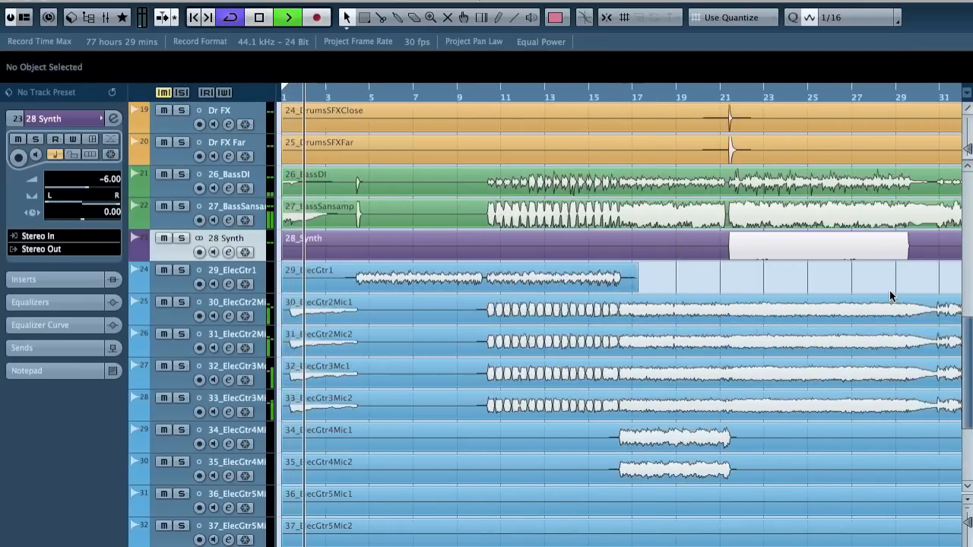
{"action": "key", "text": "Down"}
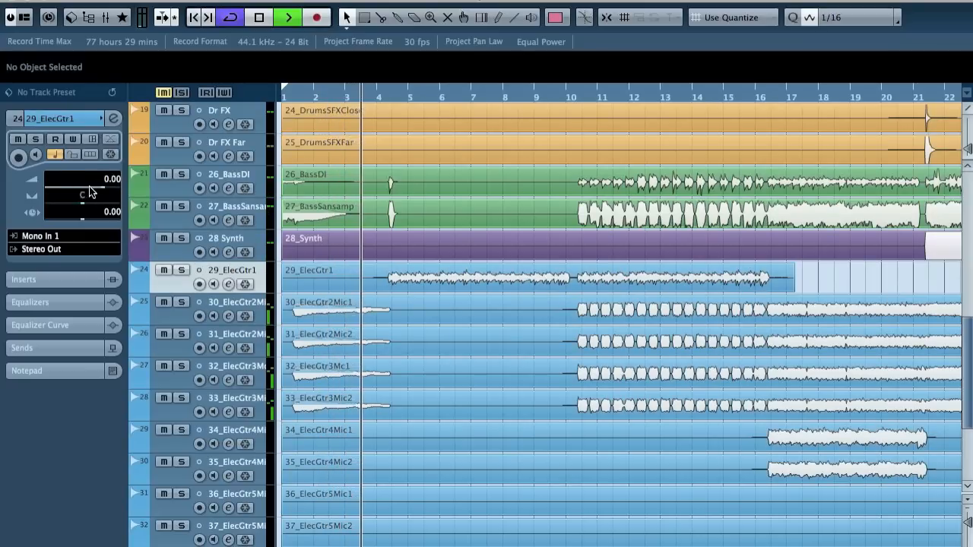
{"action": "left_click_drag", "start_coordinate": [86, 203], "coordinate": [66, 198]}
{"action": "key", "text": "space"}
Add a stereo audio track directly below the mono 29_ElecGtr1 track and give it the same name, 29_ElecGtr1
{"action": "right_click", "coordinate": [246, 268]}
{"action": "mouse_move", "coordinate": [448, 268]}
{"action": "left_click", "coordinate": [510, 280]}
{"action": "key", "text": "Return"}
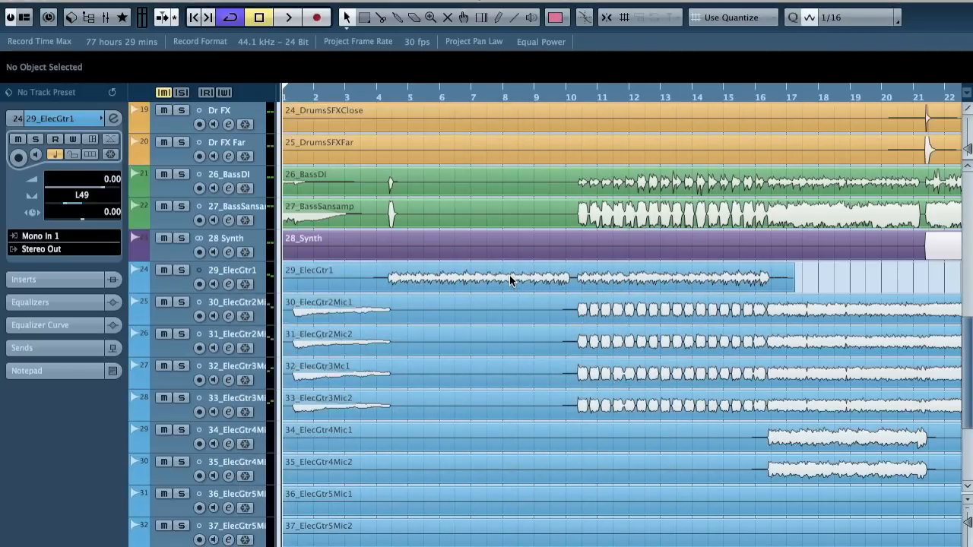
{"action": "double_click", "coordinate": [233, 270]}
{"action": "key", "text": "super+c"}
{"action": "key", "text": "Return"}
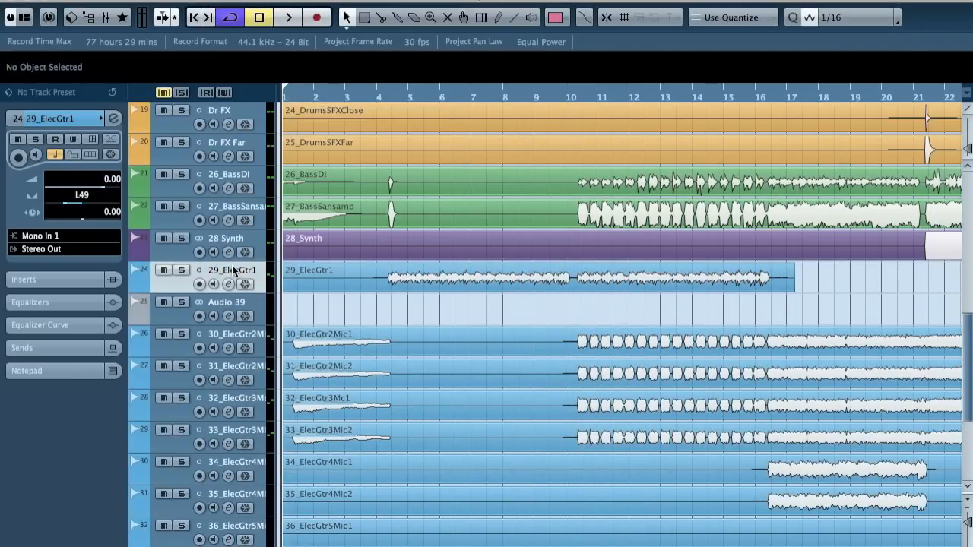
{"action": "double_click", "coordinate": [235, 304]}
{"action": "key", "text": "super+v"}
{"action": "key", "text": "Return"}
Move the 29_ElecGtr1 clip onto the new stereo track at the same start position and remove the emptied mono track
{"action": "left_click_drag", "start_coordinate": [320, 266], "coordinate": [315, 307]}
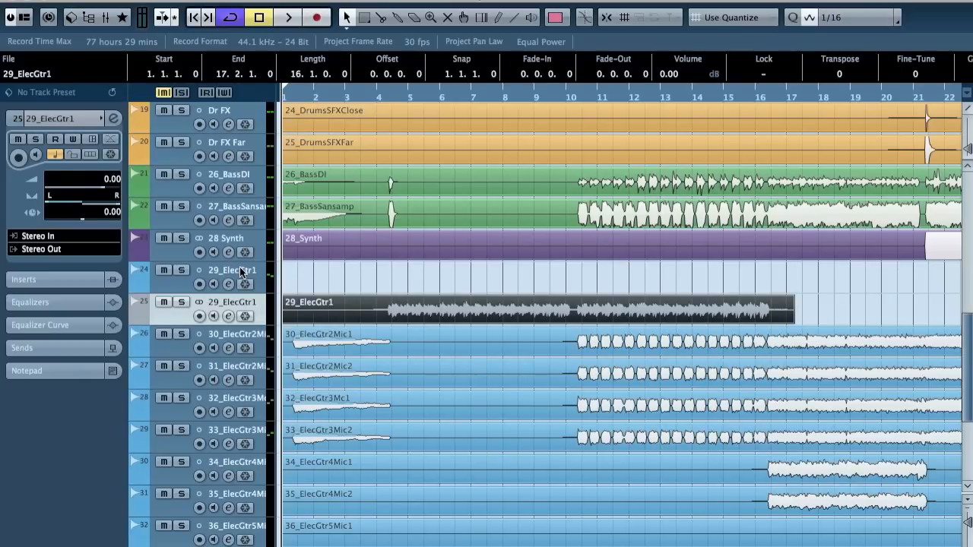
{"action": "right_click", "coordinate": [240, 269]}
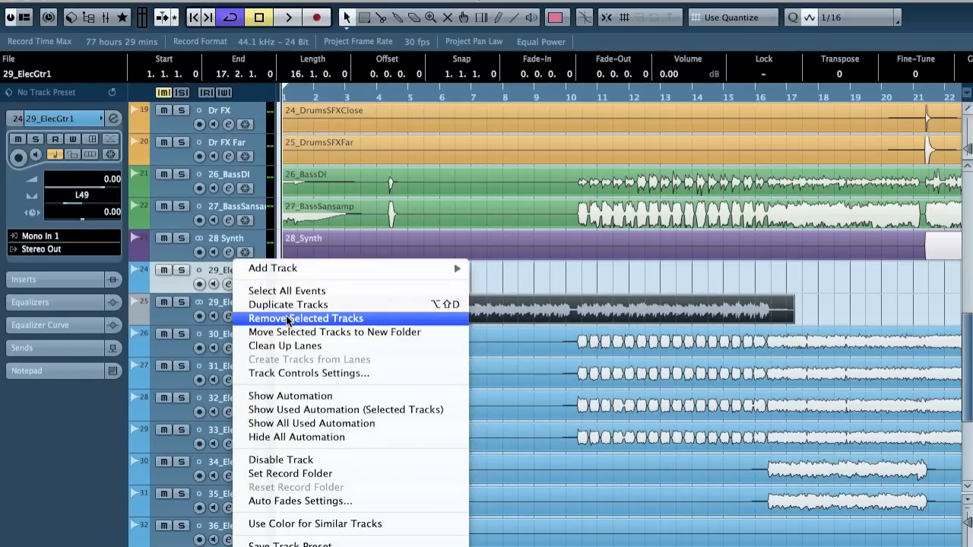
{"action": "left_click", "coordinate": [288, 319]}
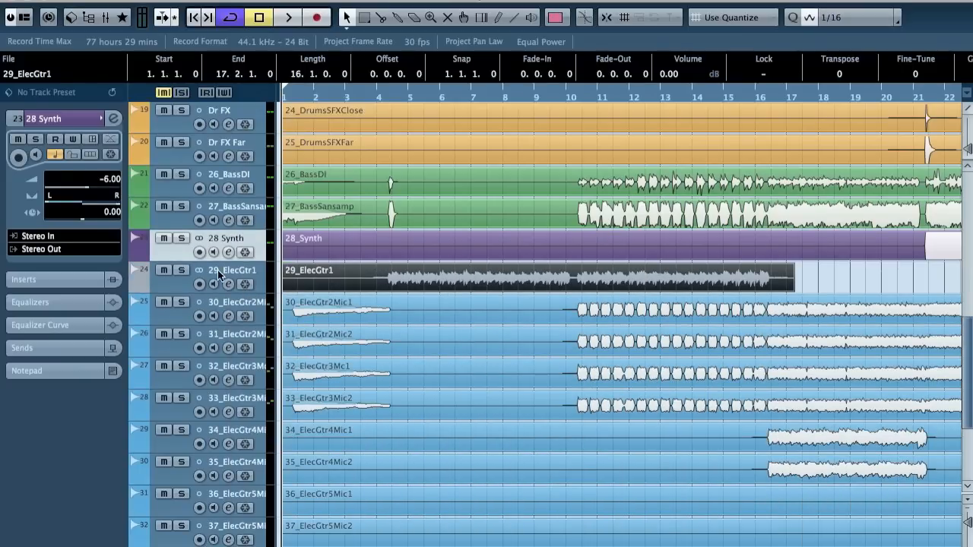
Assign the blue Color 9 to the new stereo 29_ElecGtr1 track to match the other guitar tracks
{"action": "left_click", "coordinate": [181, 287]}
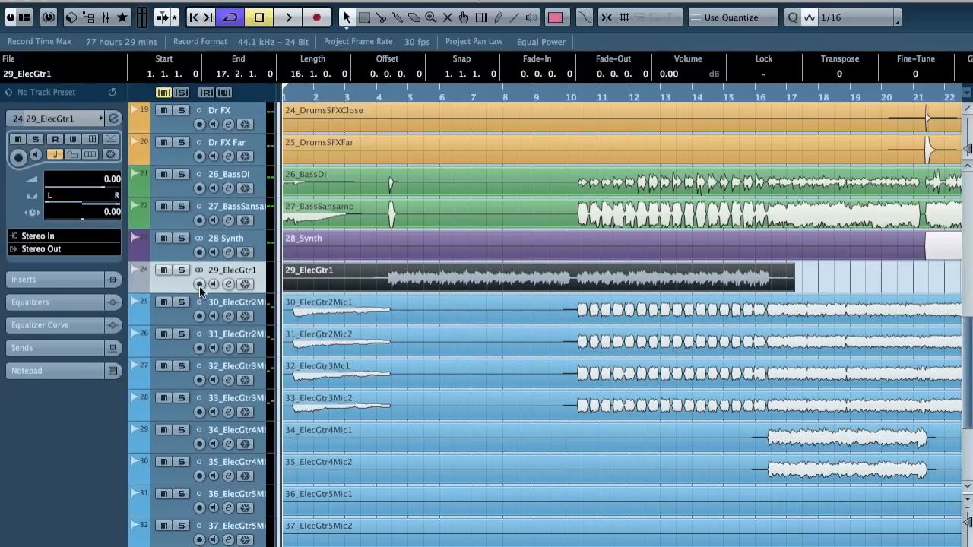
{"action": "left_click", "coordinate": [882, 270]}
{"action": "left_click", "coordinate": [140, 283]}
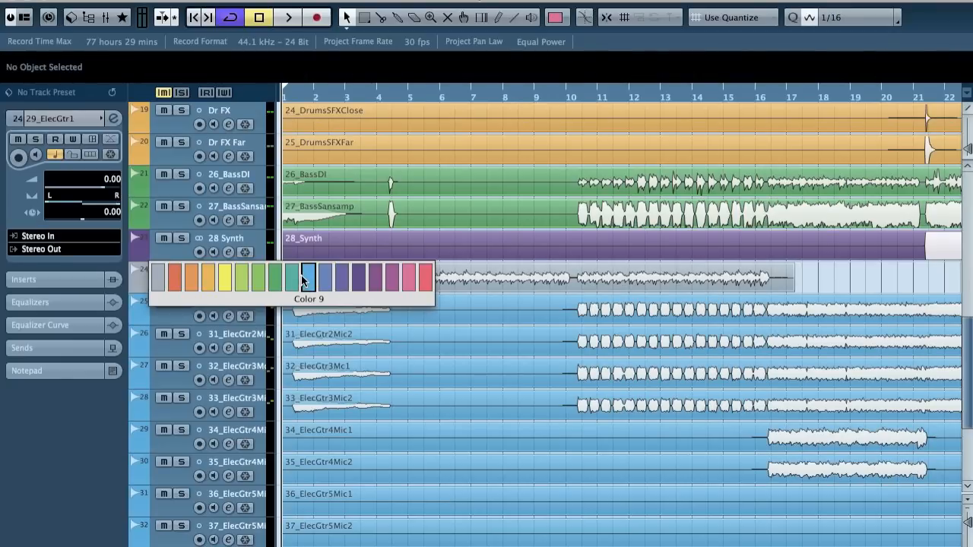
{"action": "left_click", "coordinate": [304, 279]}
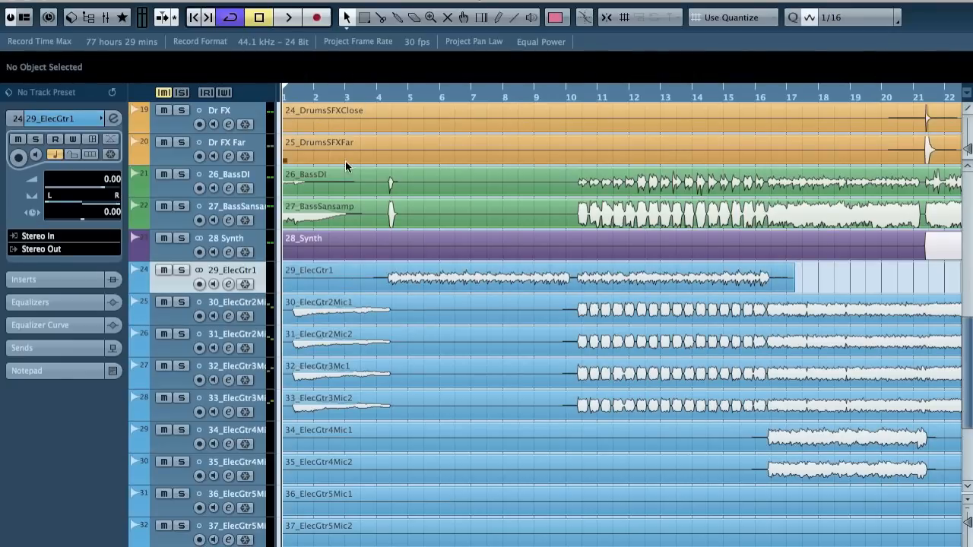
Open the channel settings of 29_ElecGtr1 and load the Chorus modulation effect into insert slot 2
{"action": "key", "text": "e"}
{"action": "left_click", "coordinate": [159, 277]}
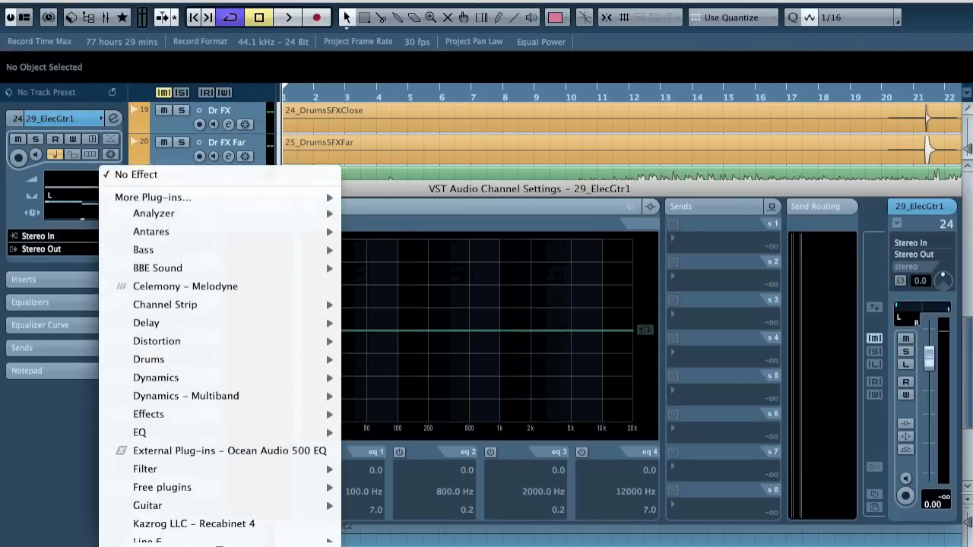
{"action": "mouse_move", "coordinate": [270, 416]}
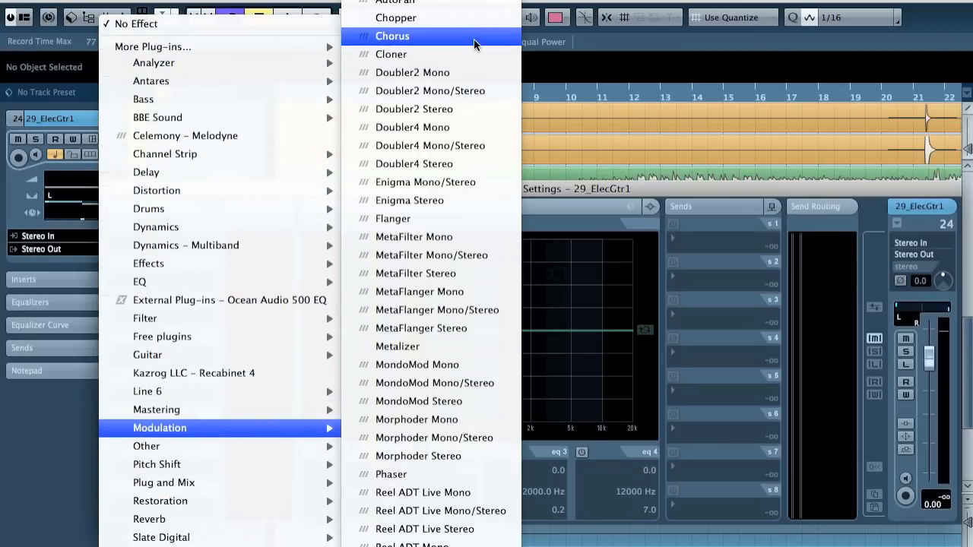
{"action": "left_click", "coordinate": [474, 44]}
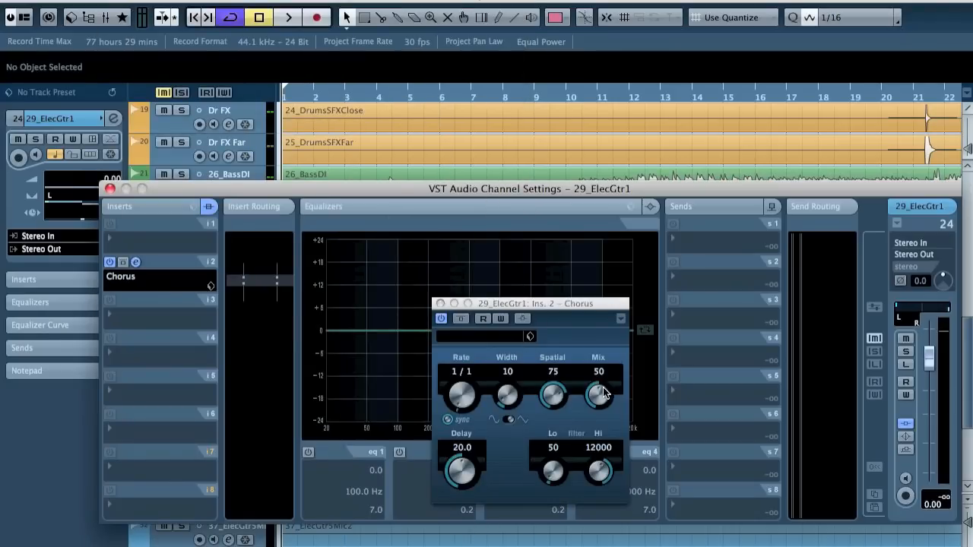
Adjust the Chorus during playback to a width of 27, a spatial value of 100 and a mix of 22
{"action": "left_click_drag", "start_coordinate": [602, 392], "coordinate": [600, 392]}
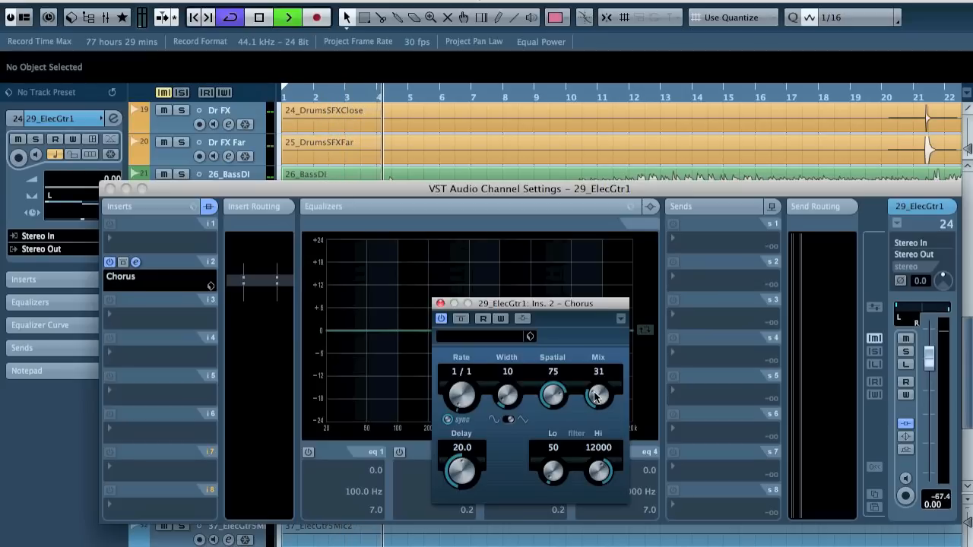
{"action": "left_click_drag", "start_coordinate": [596, 396], "coordinate": [615, 306]}
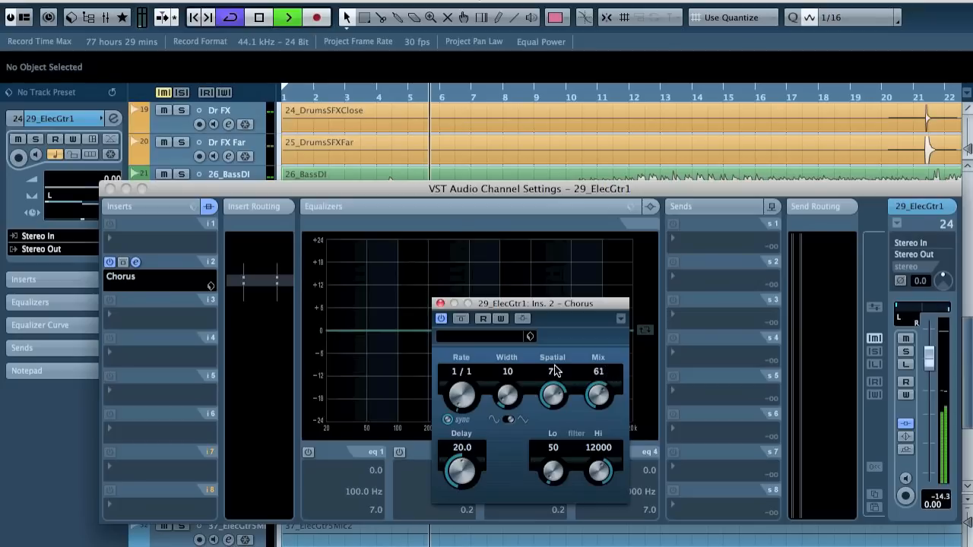
{"action": "mouse_move", "coordinate": [506, 393]}
{"action": "left_mouse_down"}
{"action": "mouse_move", "coordinate": [507, 365]}
{"action": "mouse_move", "coordinate": [506, 384]}
{"action": "left_mouse_up"}
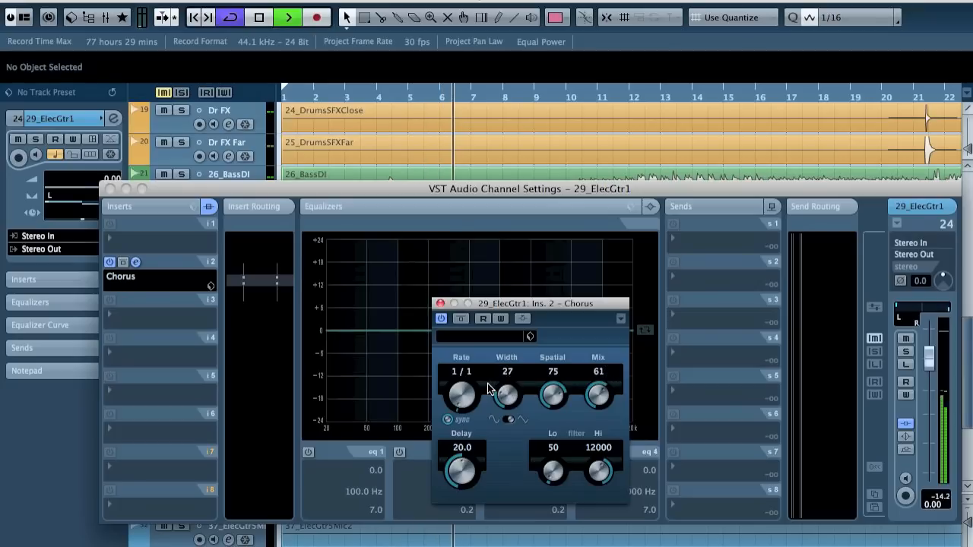
{"action": "left_click_drag", "start_coordinate": [614, 388], "coordinate": [566, 393]}
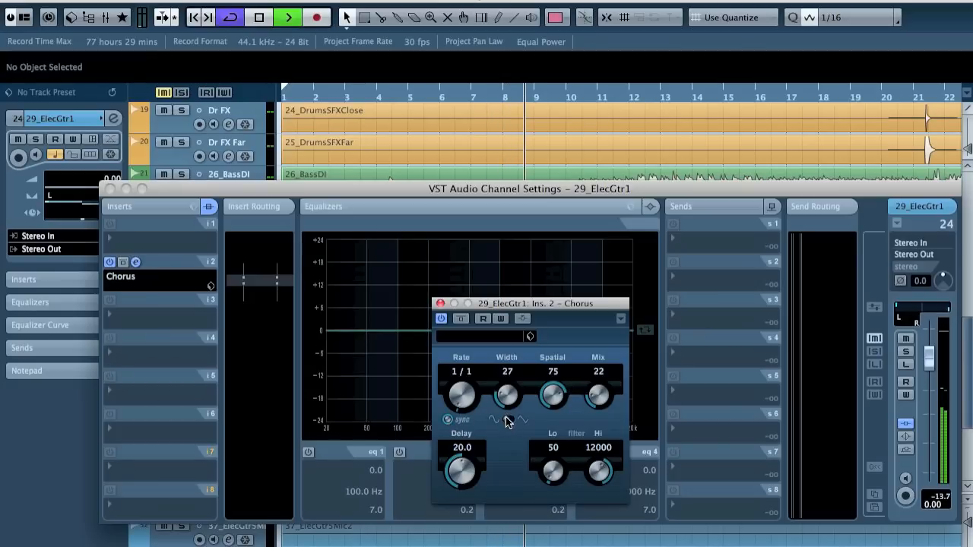
{"action": "left_click_drag", "start_coordinate": [553, 394], "coordinate": [574, 391]}
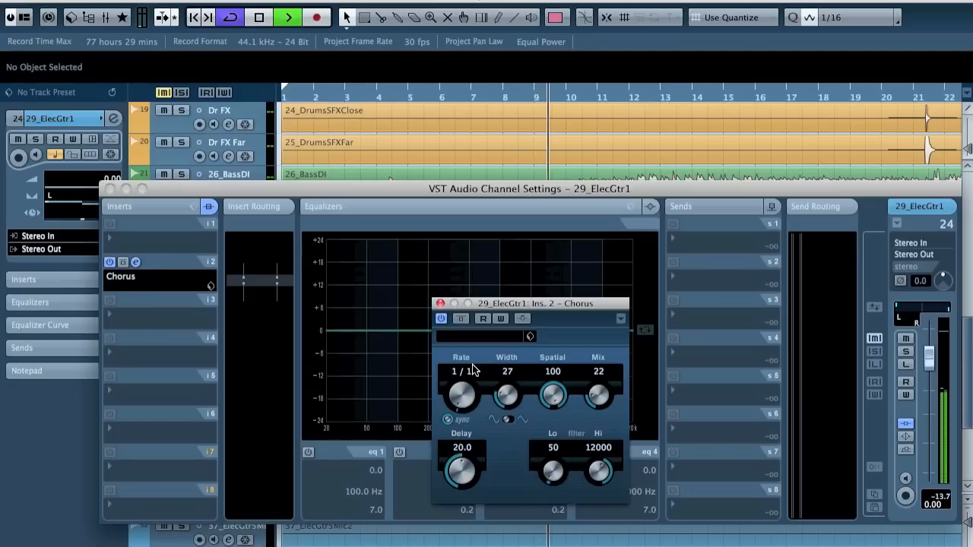
{"action": "key", "text": "space"}
Load the H-Delay Stereo effect into insert slot 3 of the 29_ElecGtr1 channel
{"action": "left_click", "coordinate": [157, 313]}
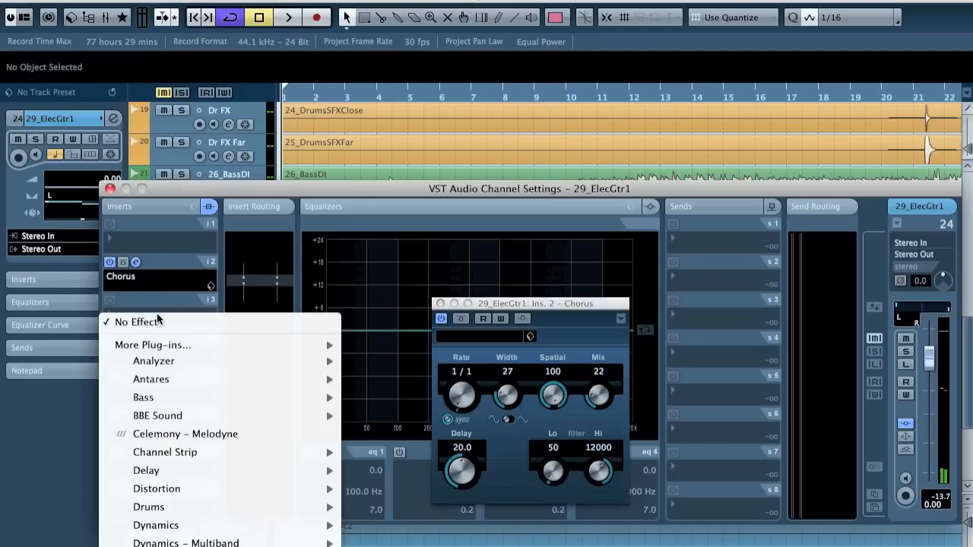
{"action": "mouse_move", "coordinate": [211, 471]}
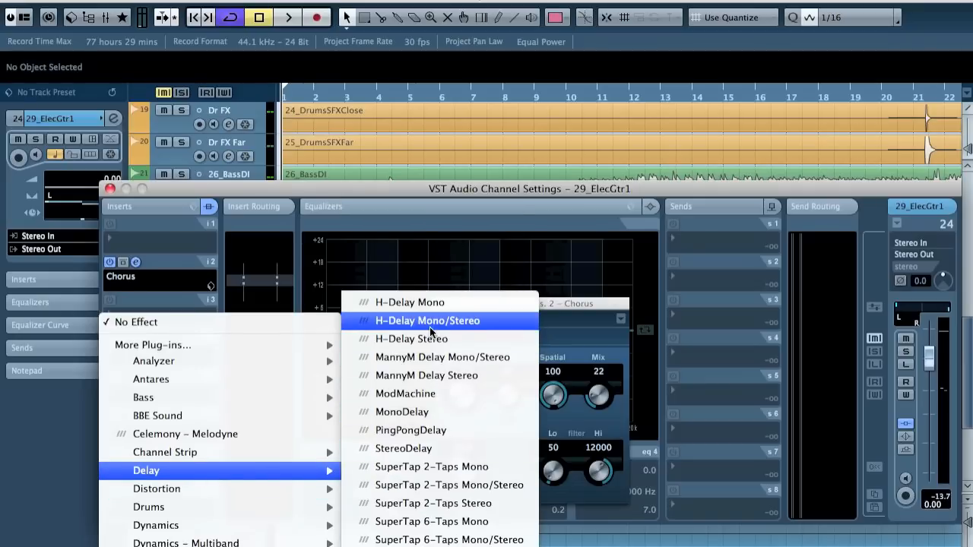
{"action": "left_click", "coordinate": [530, 337]}
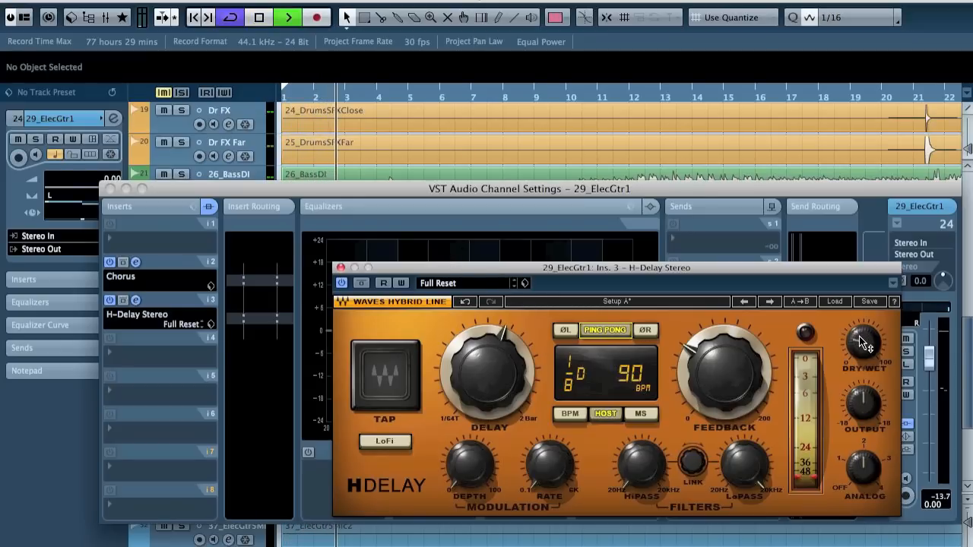
Set the H-Delay to analog off, dry/wet 30 and a 1/16 delay time, and close the effect and channel settings windows
{"action": "left_click", "coordinate": [863, 465]}
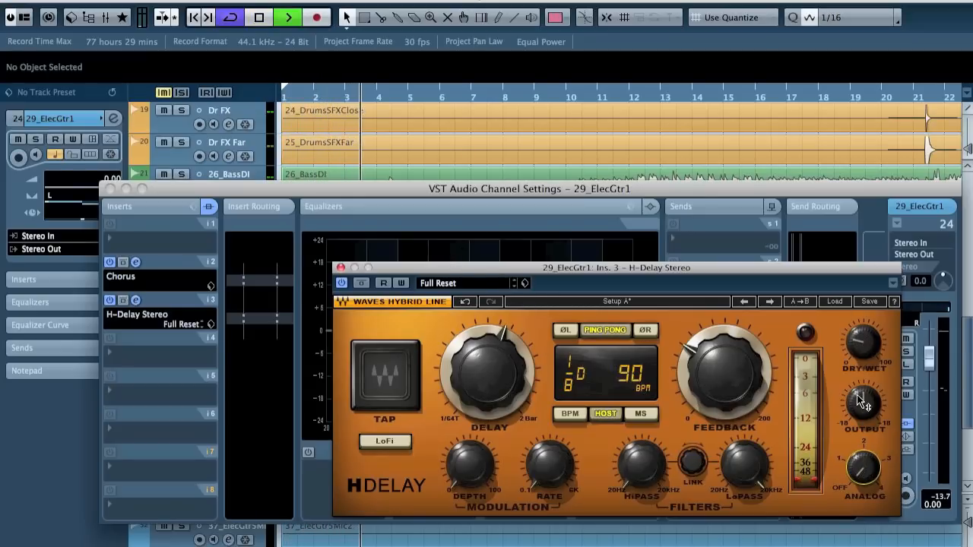
{"action": "mouse_move", "coordinate": [866, 356]}
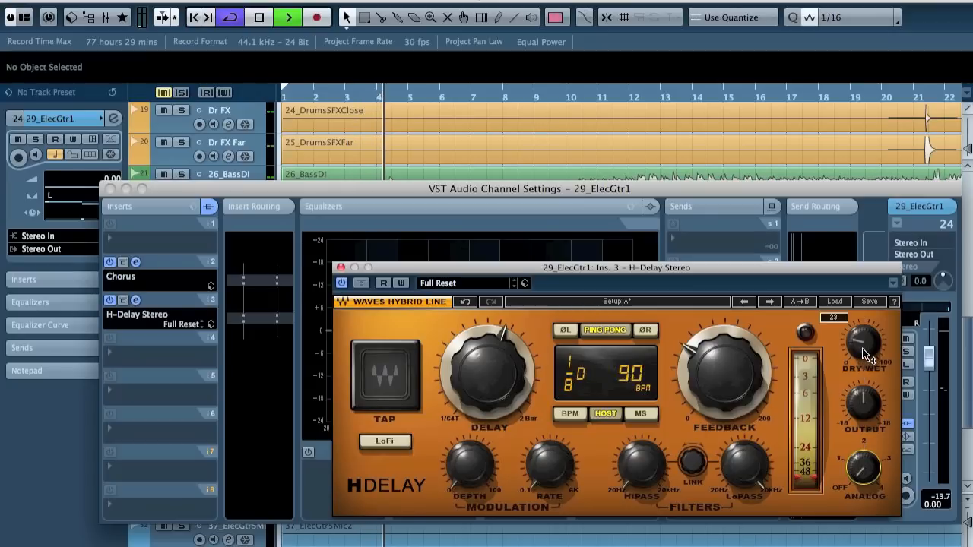
{"action": "left_click_drag", "start_coordinate": [862, 350], "coordinate": [862, 339]}
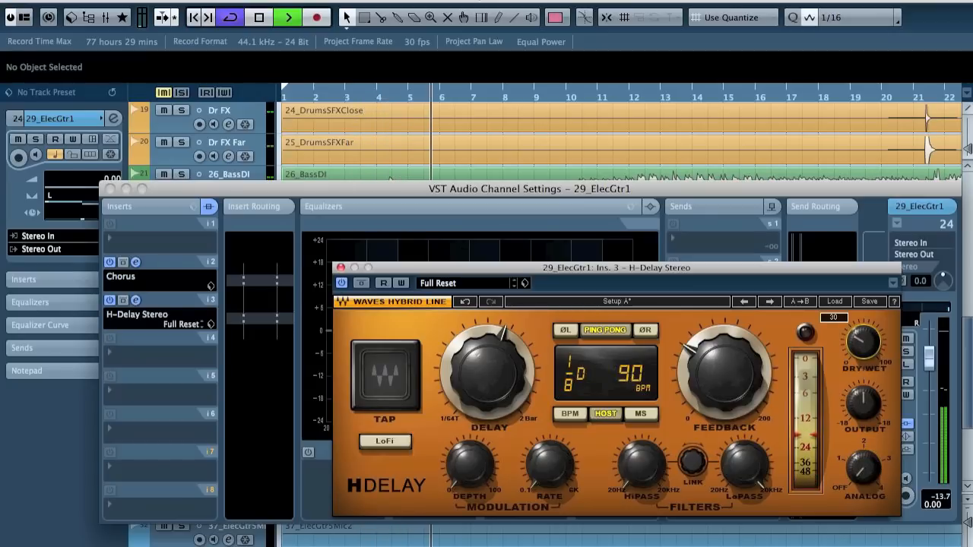
{"action": "mouse_move", "coordinate": [532, 391]}
{"action": "left_mouse_down"}
{"action": "mouse_move", "coordinate": [532, 381]}
{"action": "mouse_move", "coordinate": [532, 395]}
{"action": "left_mouse_up"}
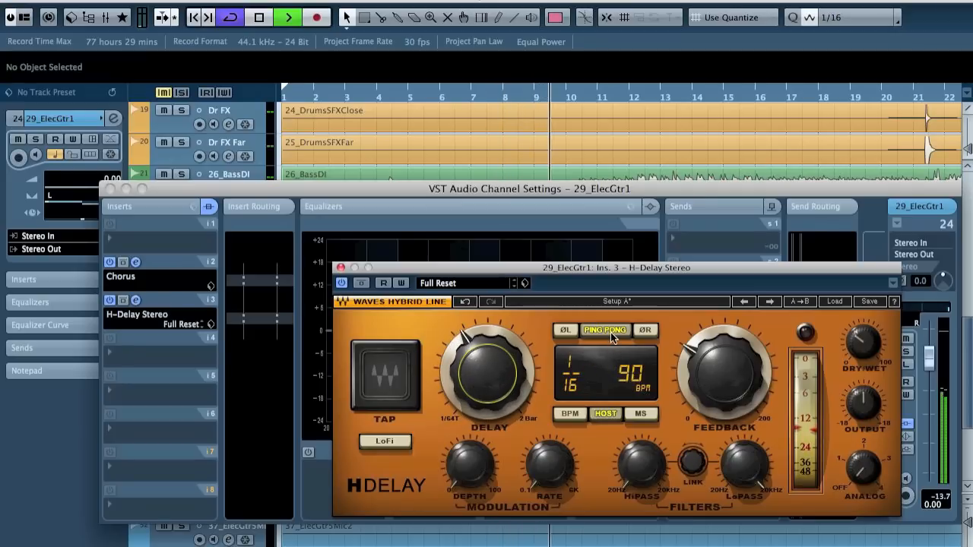
{"action": "left_click", "coordinate": [340, 268]}
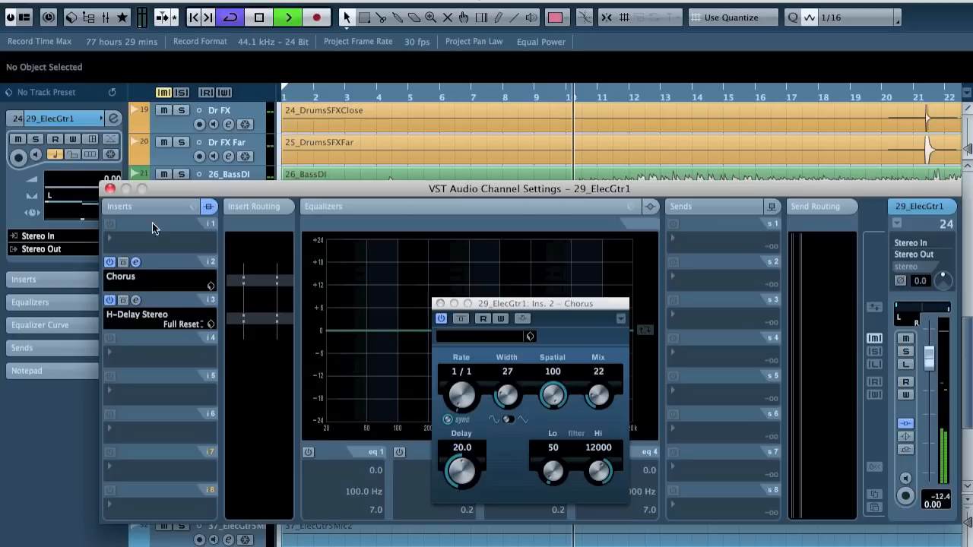
{"action": "left_click", "coordinate": [440, 304]}
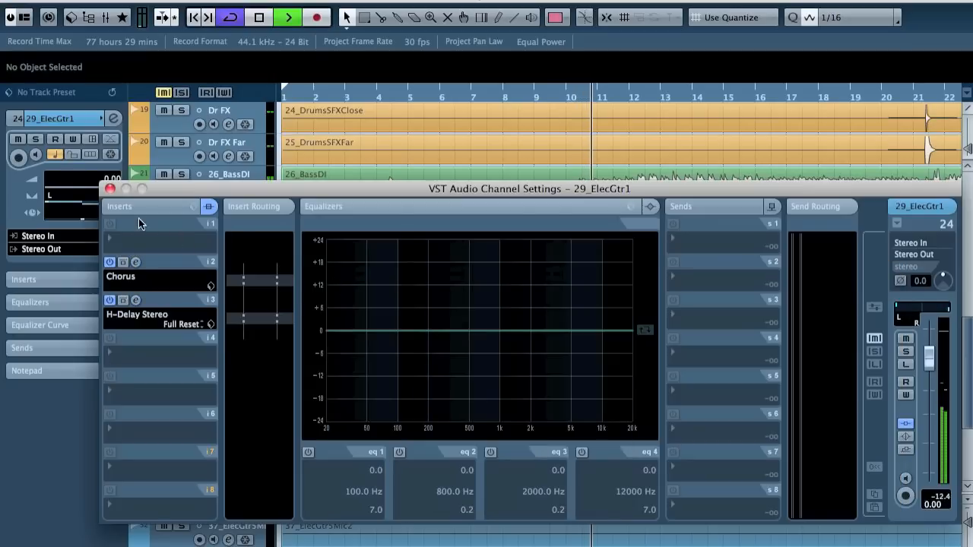
{"action": "left_click", "coordinate": [110, 188]}
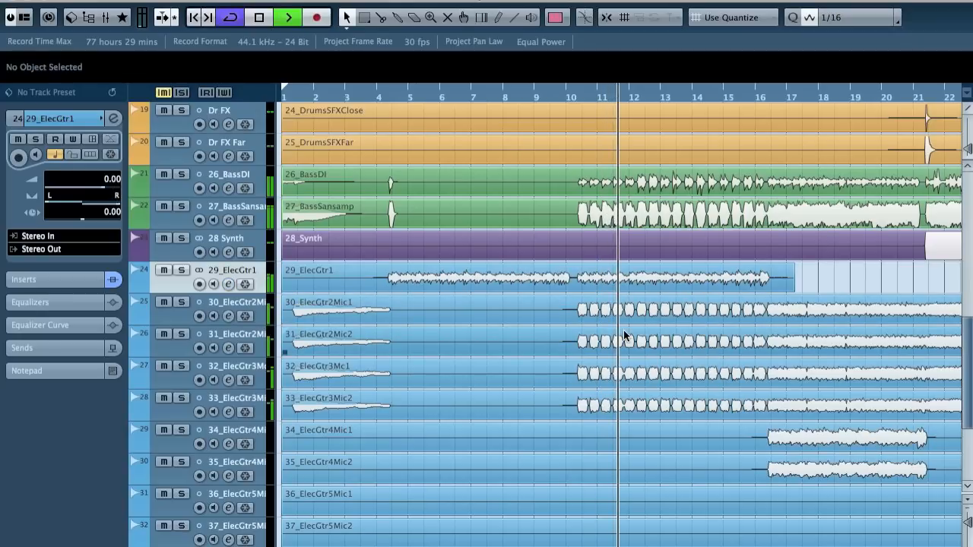
Replay from just before bar 4 and move the Chorus on 29_ElecGtr1 to insert slot 4, after the H-Delay
{"action": "left_click", "coordinate": [372, 96]}
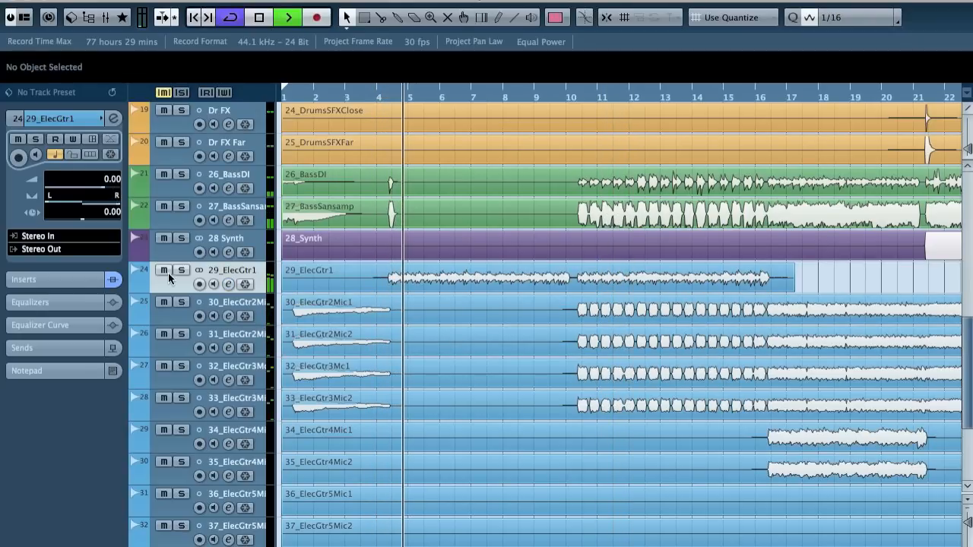
{"action": "left_click", "coordinate": [66, 277]}
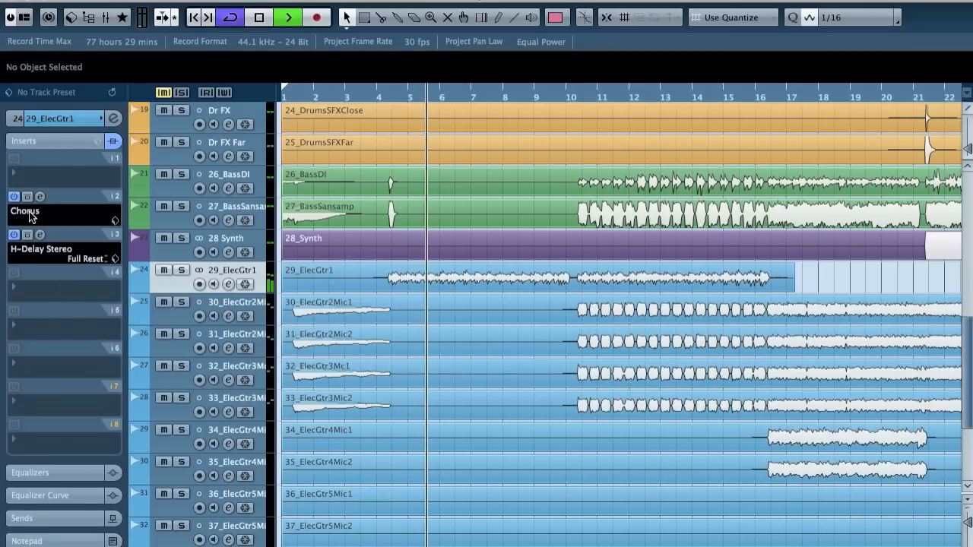
{"action": "mouse_move", "coordinate": [67, 191]}
{"action": "left_mouse_down"}
{"action": "mouse_move", "coordinate": [82, 195]}
{"action": "mouse_move", "coordinate": [63, 282]}
{"action": "left_mouse_up"}
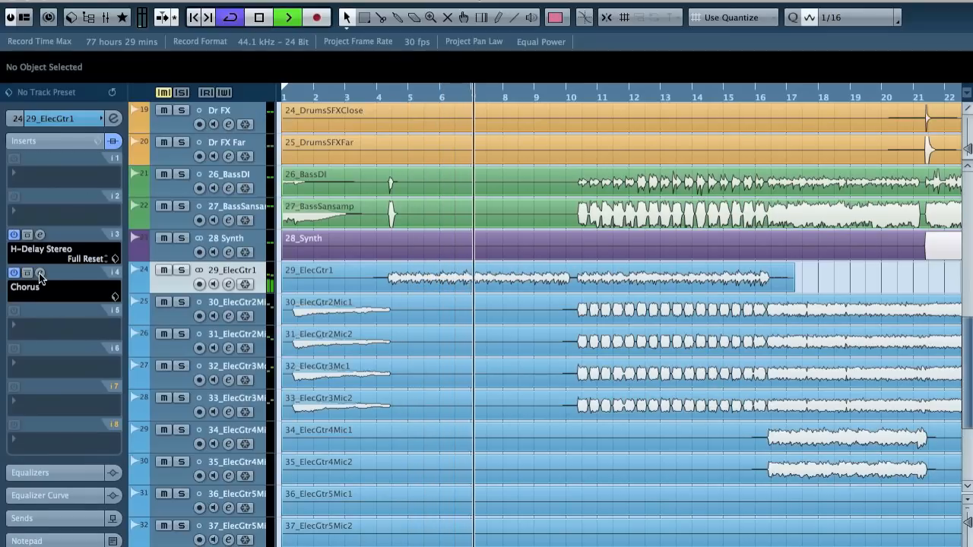
Set the mix of the Chorus on 29_ElecGtr1 to 10 and close the effect
{"action": "left_click", "coordinate": [40, 274]}
{"action": "left_click", "coordinate": [595, 372]}
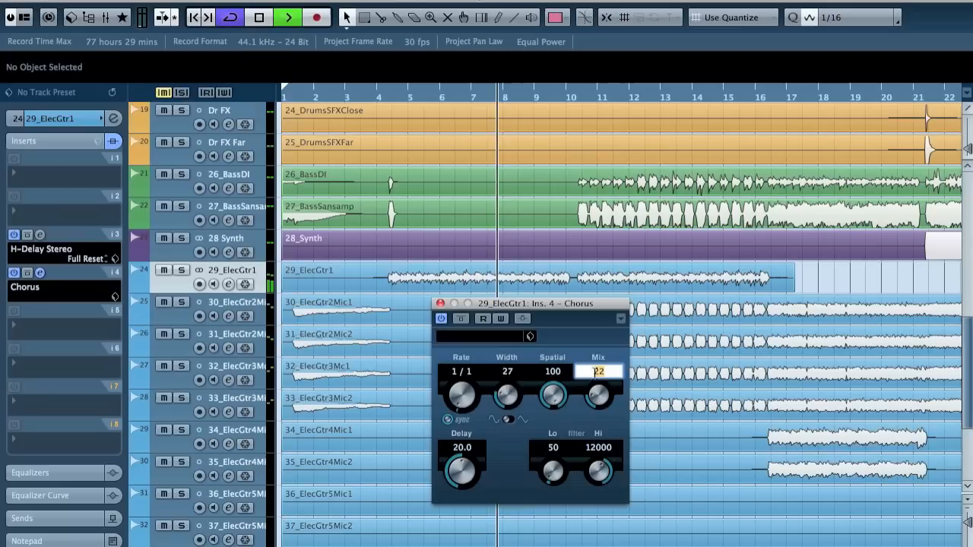
{"action": "type", "text": "10"}
{"action": "key", "text": "Return"}
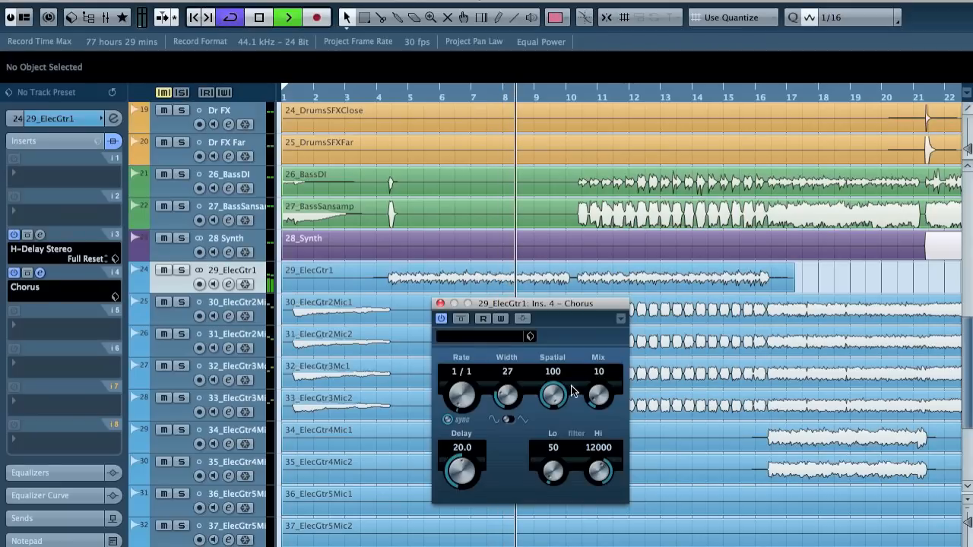
{"action": "left_click", "coordinate": [438, 303]}
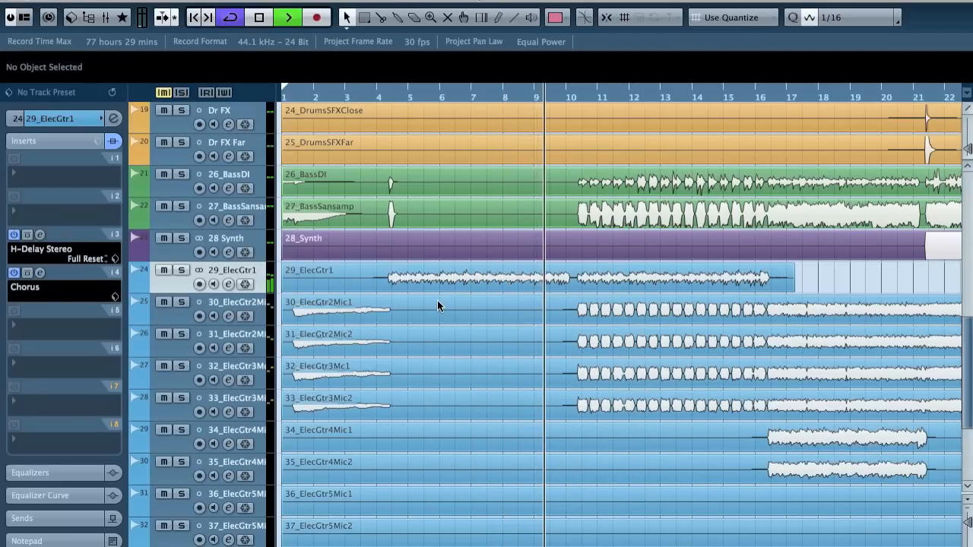
Raise the H-Delay output on 29_ElecGtr1 to 3.0 and close the effect
{"action": "left_click", "coordinate": [234, 271], "text": "super"}
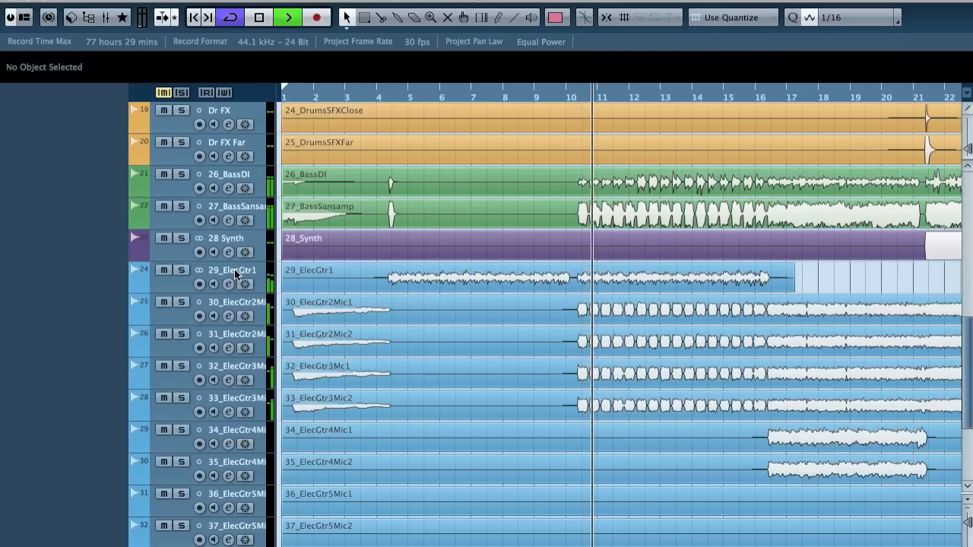
{"action": "left_click", "coordinate": [235, 275]}
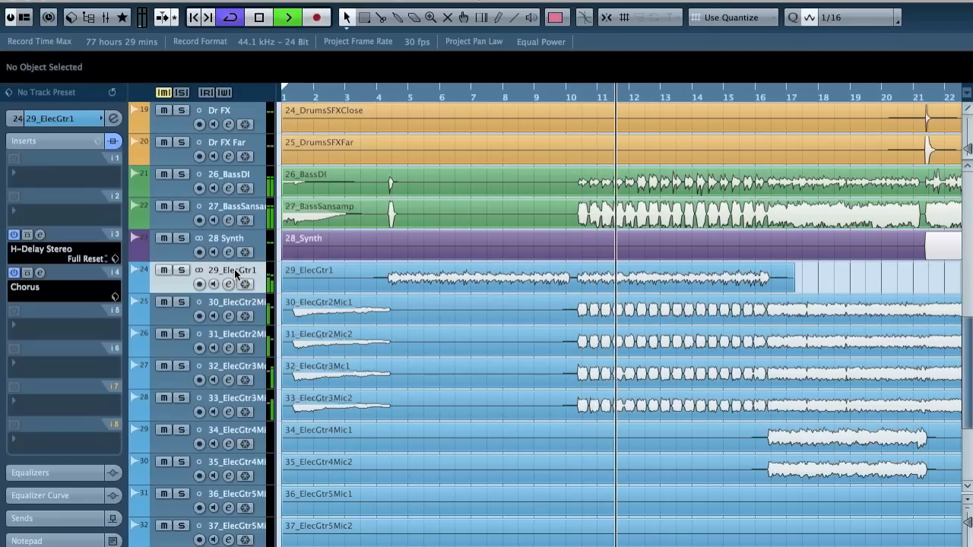
{"action": "left_click", "coordinate": [40, 235]}
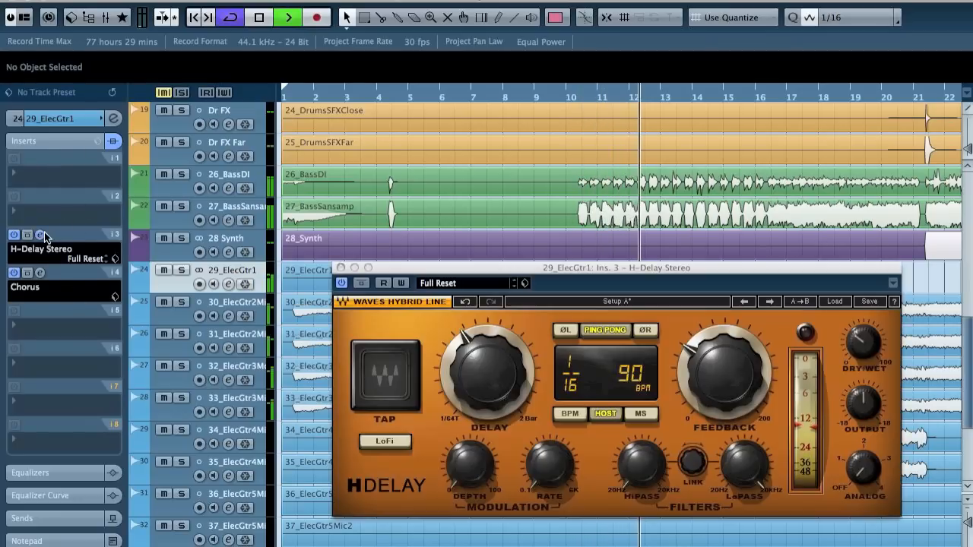
{"action": "left_click_drag", "start_coordinate": [868, 403], "coordinate": [868, 396]}
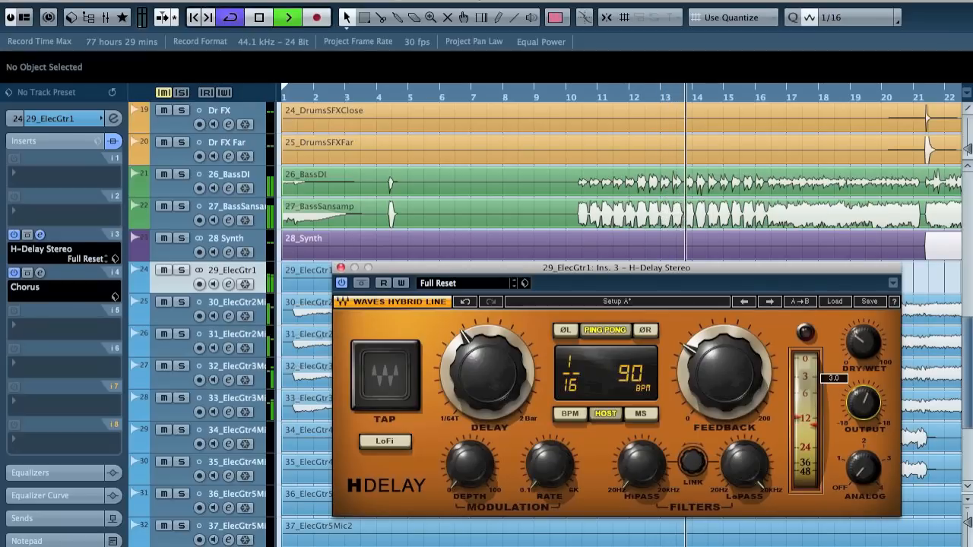
{"action": "left_click", "coordinate": [341, 267]}
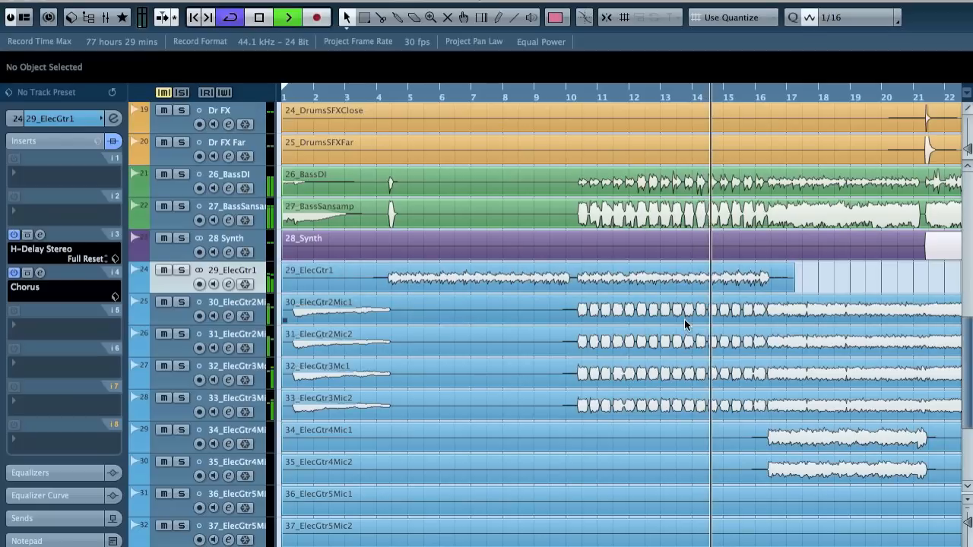
Set the volume of 34_ElecGtr4Mic1 and 35_ElecGtr4Mic2 to 0.00 during playback
{"action": "left_click", "coordinate": [259, 429]}
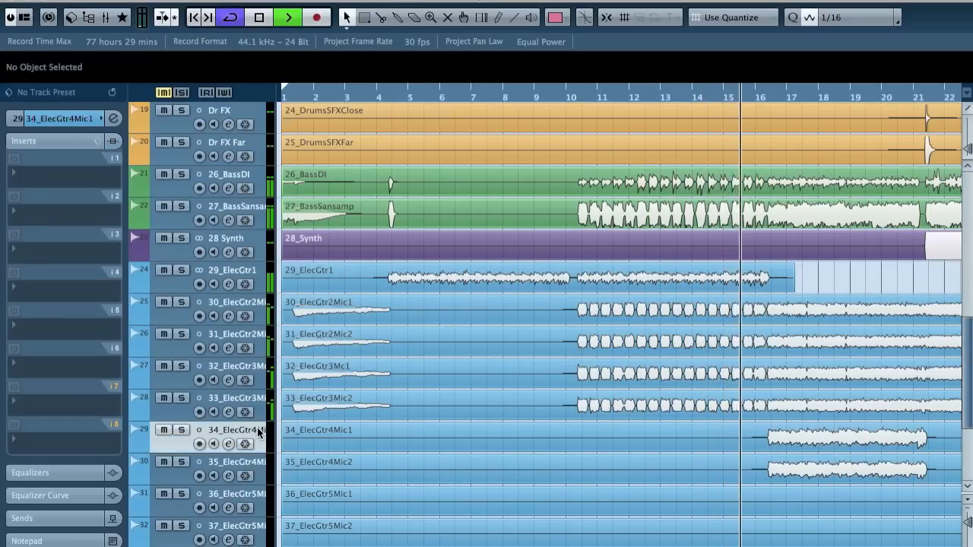
{"action": "left_click", "coordinate": [58, 120]}
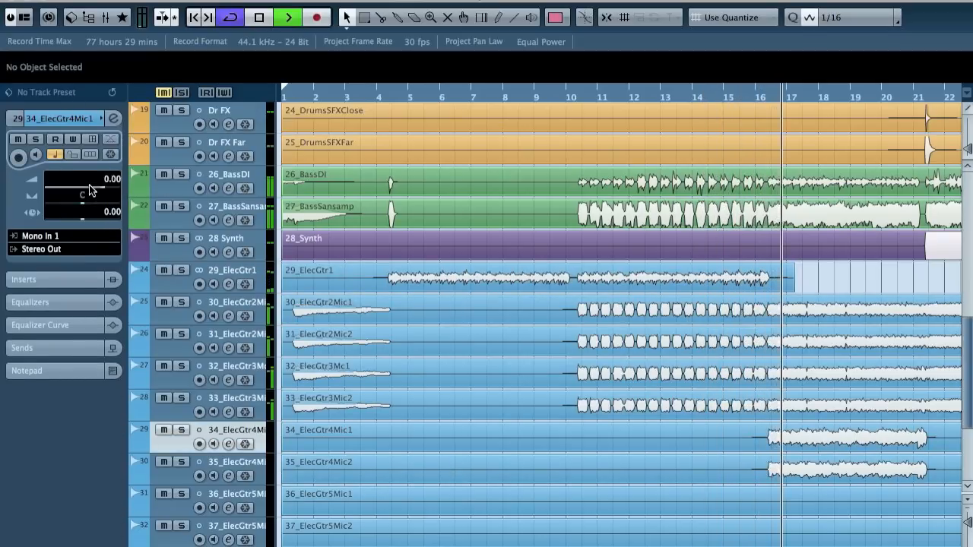
{"action": "key", "text": "Down"}
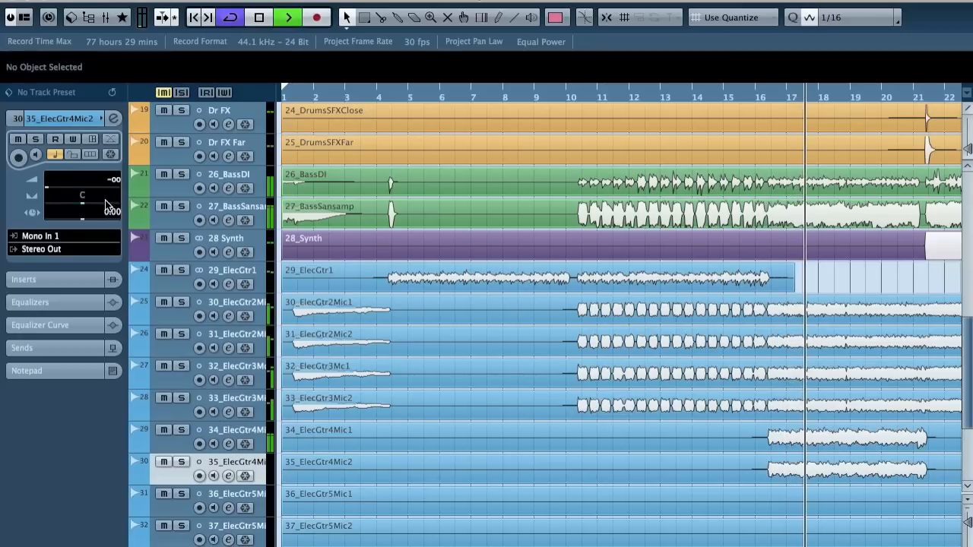
{"action": "left_click", "coordinate": [99, 187], "text": "super"}
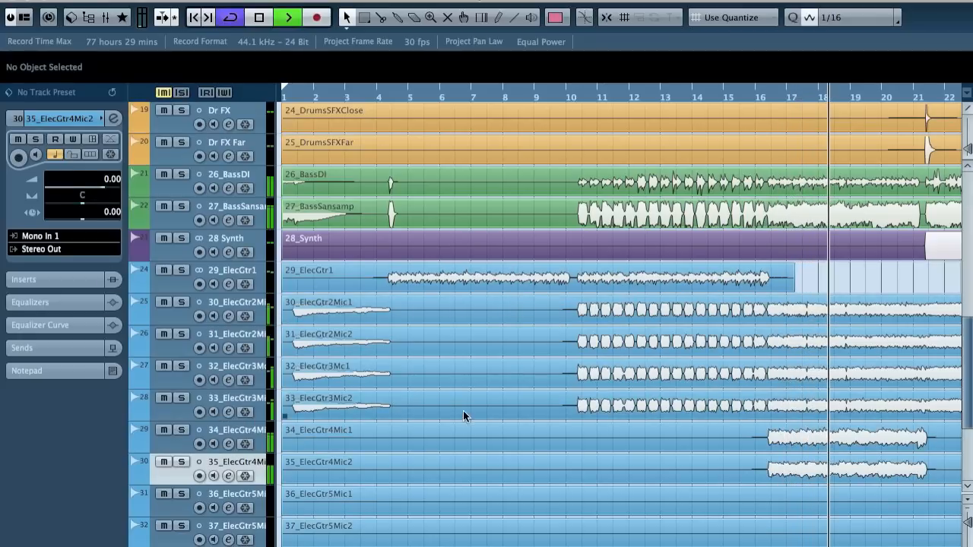
Select both ElecGtr4 mic tracks, replay their section from before bar 16 and lower their faders to -1.50 in the mixer
{"action": "left_click", "coordinate": [257, 431], "text": "shift"}
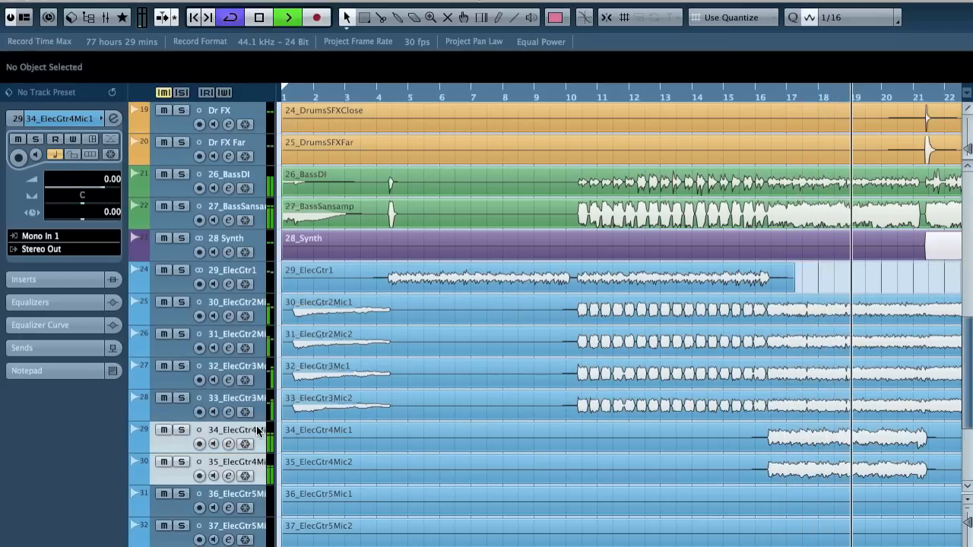
{"action": "key", "text": "F3"}
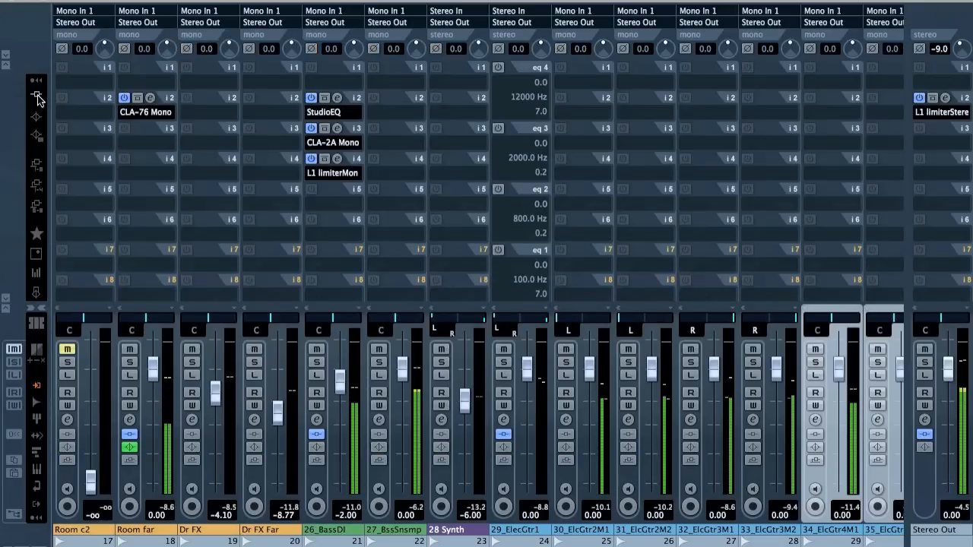
{"action": "scroll", "coordinate": [642, 164], "scroll_direction": "right", "scroll_amount": 7}
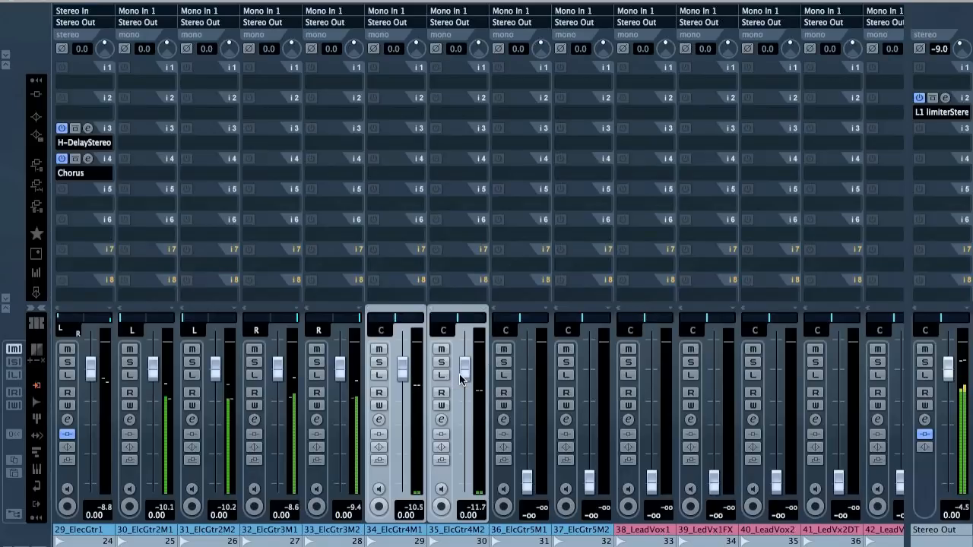
{"action": "key", "text": "F3"}
{"action": "scroll", "coordinate": [367, 335], "scroll_direction": "left", "scroll_amount": 6}
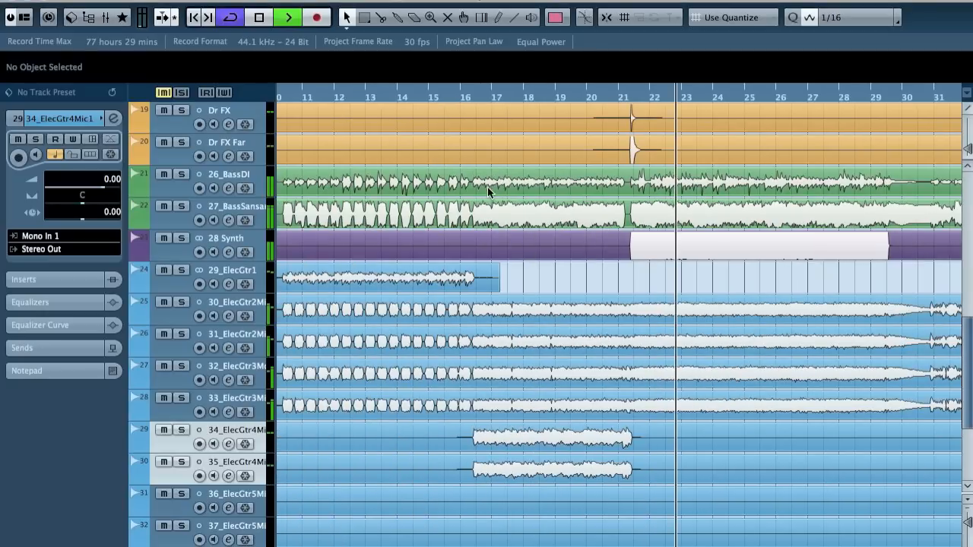
{"action": "left_click", "coordinate": [451, 103]}
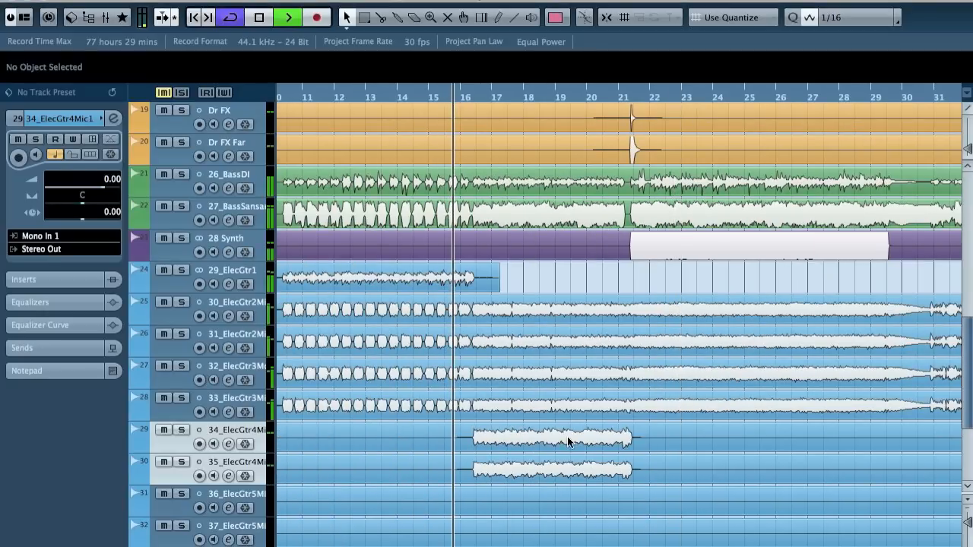
{"action": "key", "text": "F3"}
{"action": "left_click_drag", "start_coordinate": [460, 372], "coordinate": [464, 386]}
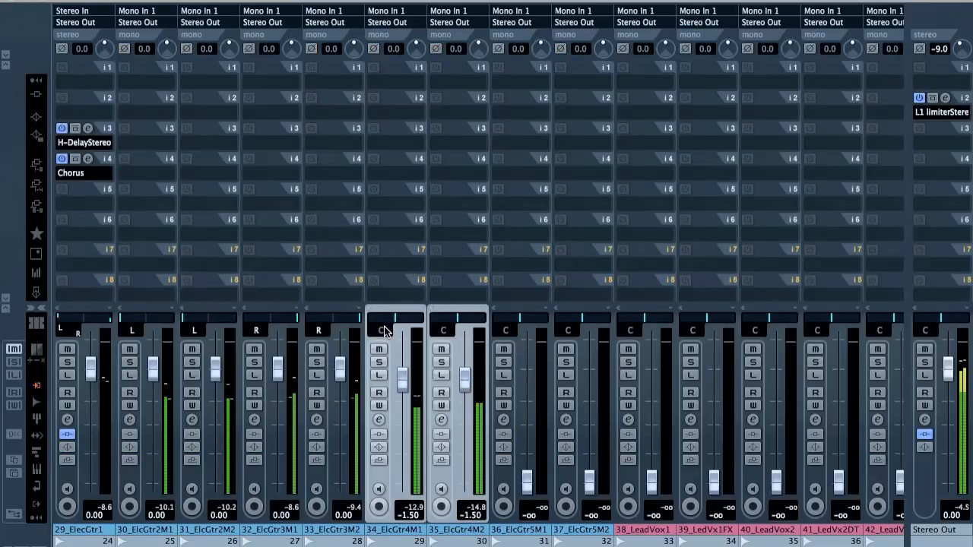
Pan both ElecGtr4 mic channels to L50, return to the project view and stop playback
{"action": "type", "text": "L"}
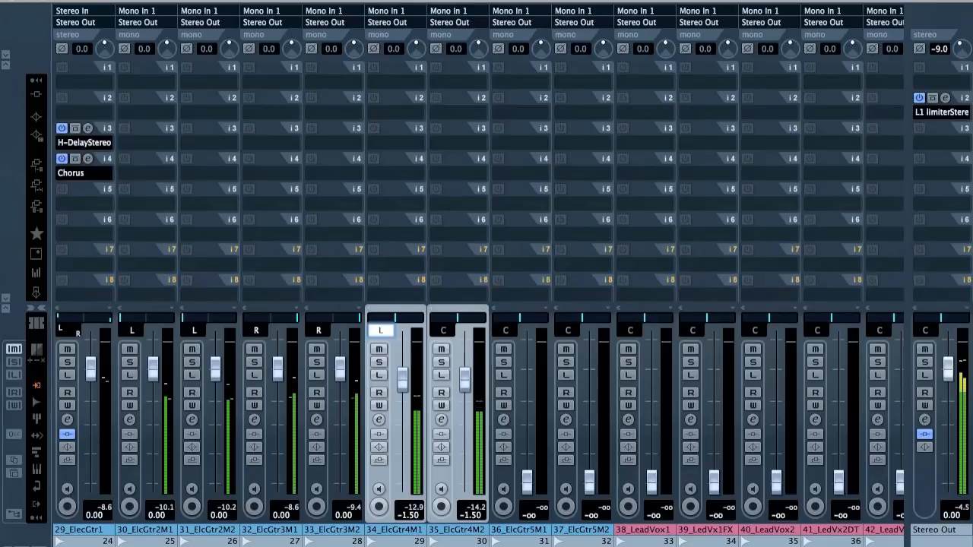
{"action": "type", "text": "50"}
{"action": "key", "text": "Return"}
{"action": "double_click", "coordinate": [444, 331]}
{"action": "type", "text": "L"}
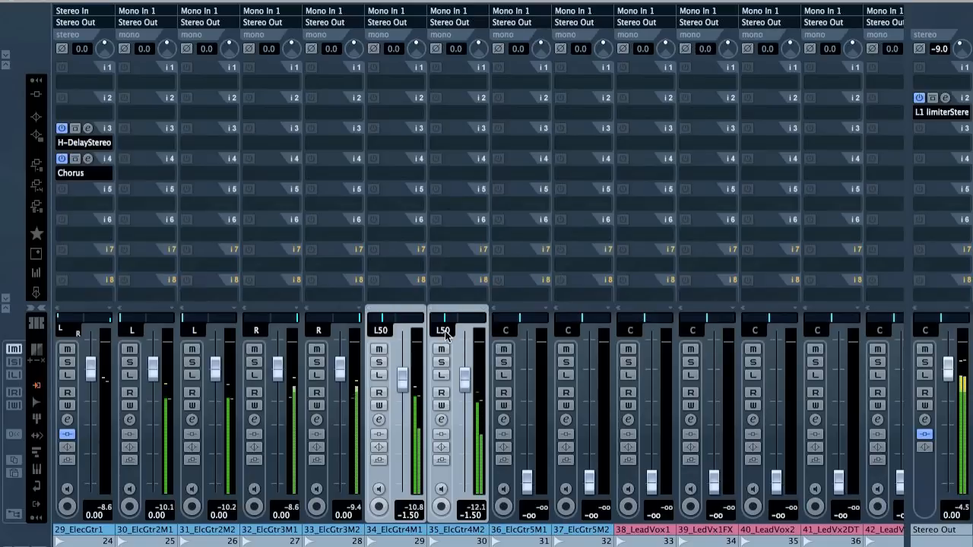
{"action": "key", "text": "F3"}
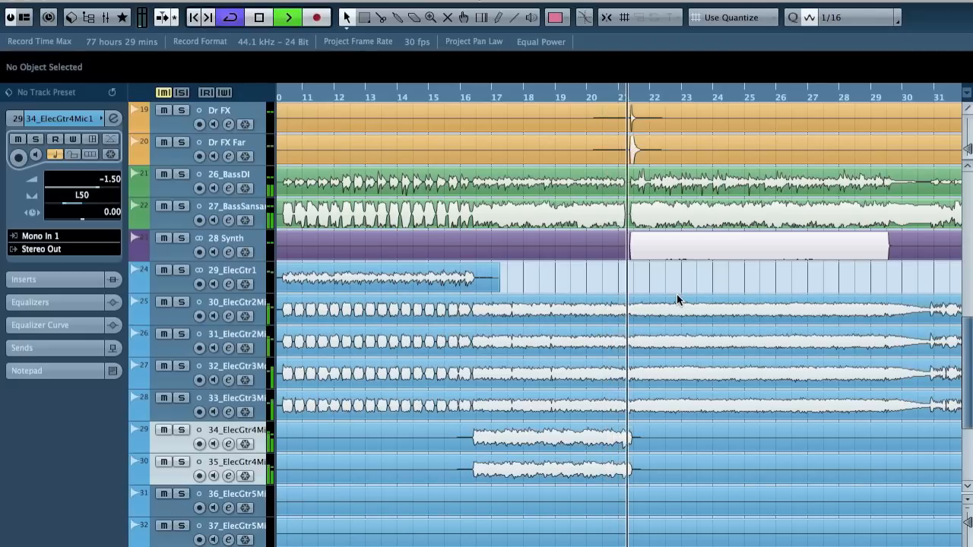
{"action": "key", "text": "space"}
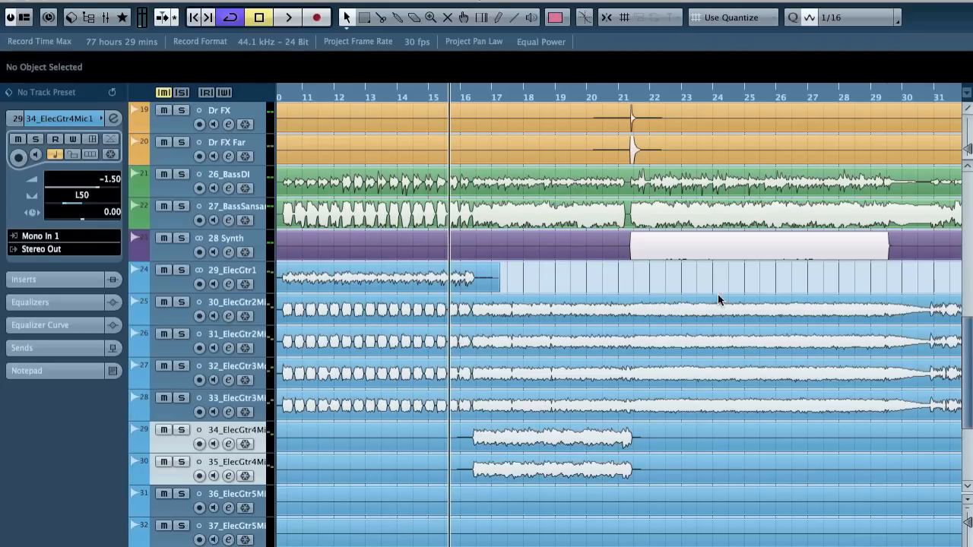
Set the playback position to bar 4, select the 38_LeadVox1 track and show its channel in the mixer
{"action": "scroll", "coordinate": [732, 329], "scroll_direction": "down", "scroll_amount": 2}
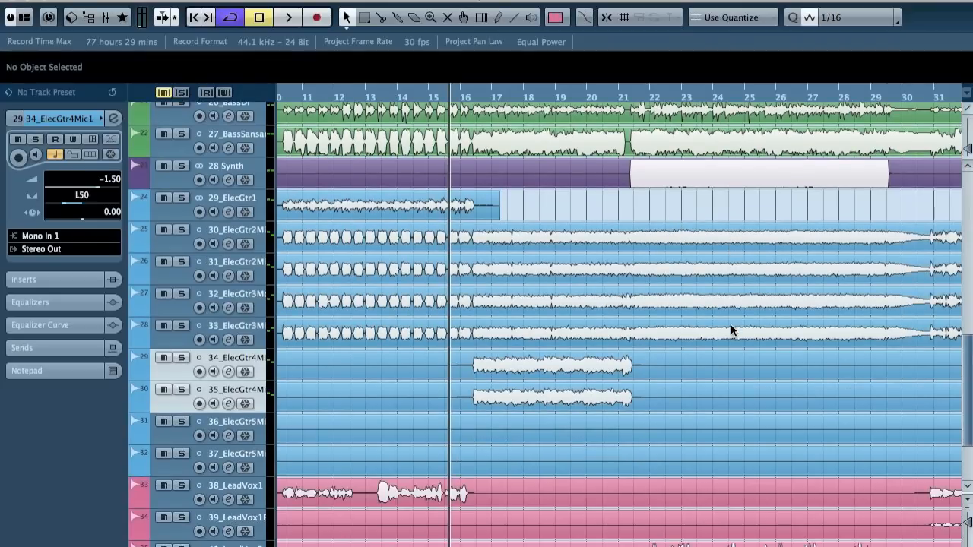
{"action": "scroll", "coordinate": [731, 330], "scroll_direction": "down", "scroll_amount": 7}
{"action": "scroll", "coordinate": [732, 330], "scroll_direction": "left", "scroll_amount": 5}
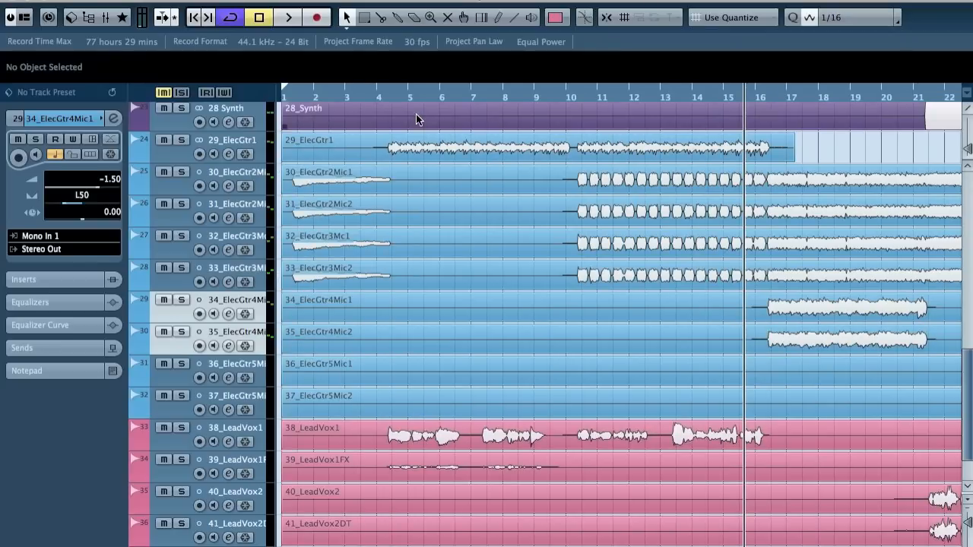
{"action": "left_click", "coordinate": [380, 97]}
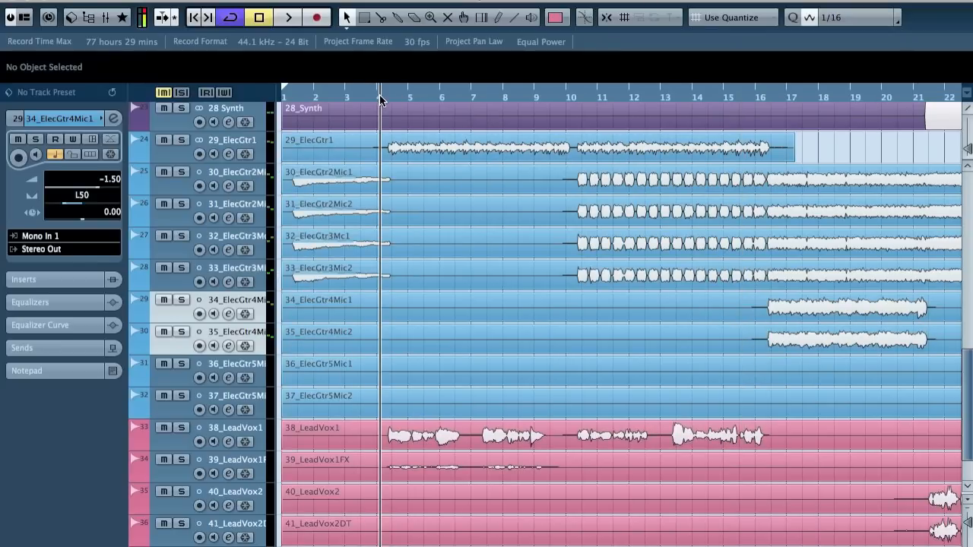
{"action": "left_click", "coordinate": [233, 428]}
{"action": "key", "text": "F3"}
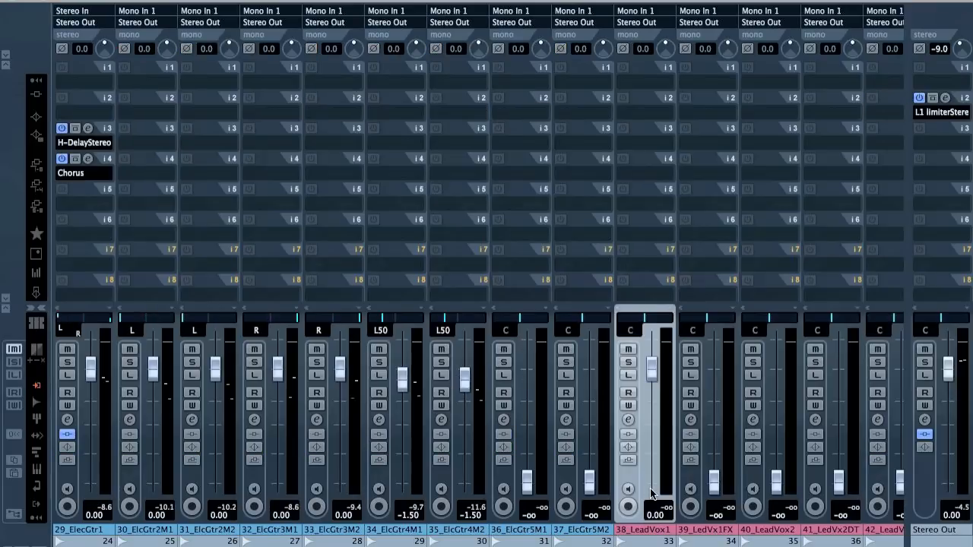
Insert Gain Reduction in the second insert slot of 38_LeadVox1, raise its Slay amount and close the effect
{"action": "left_click", "coordinate": [638, 112]}
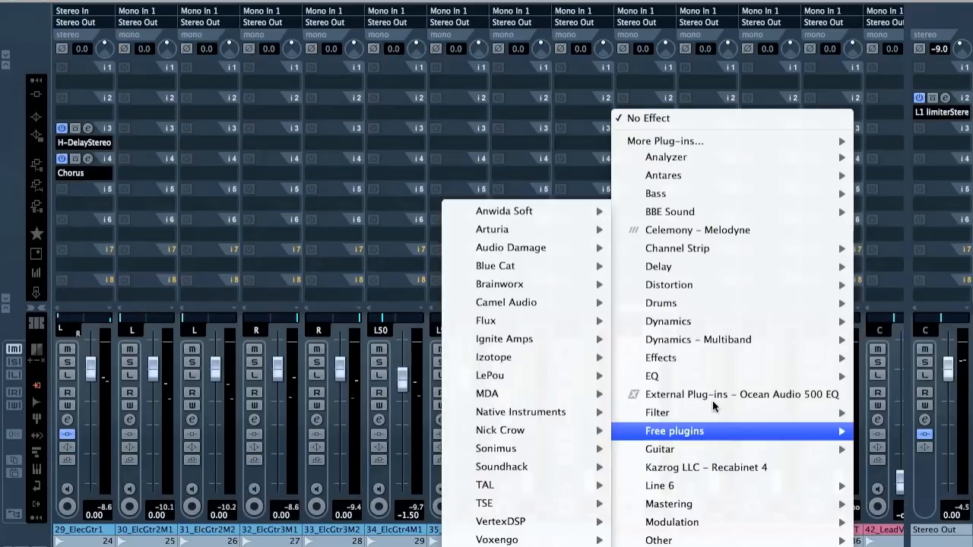
{"action": "mouse_move", "coordinate": [694, 325]}
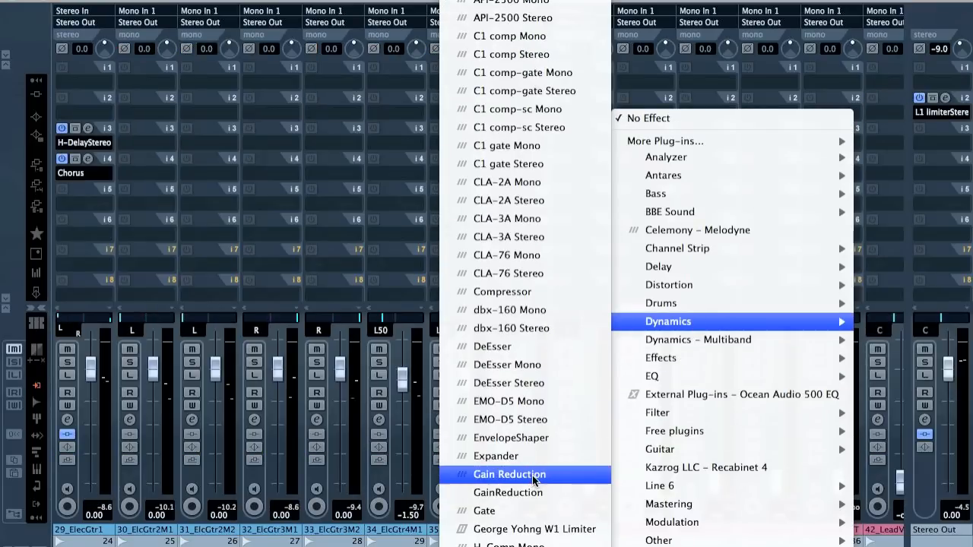
{"action": "left_click", "coordinate": [510, 475]}
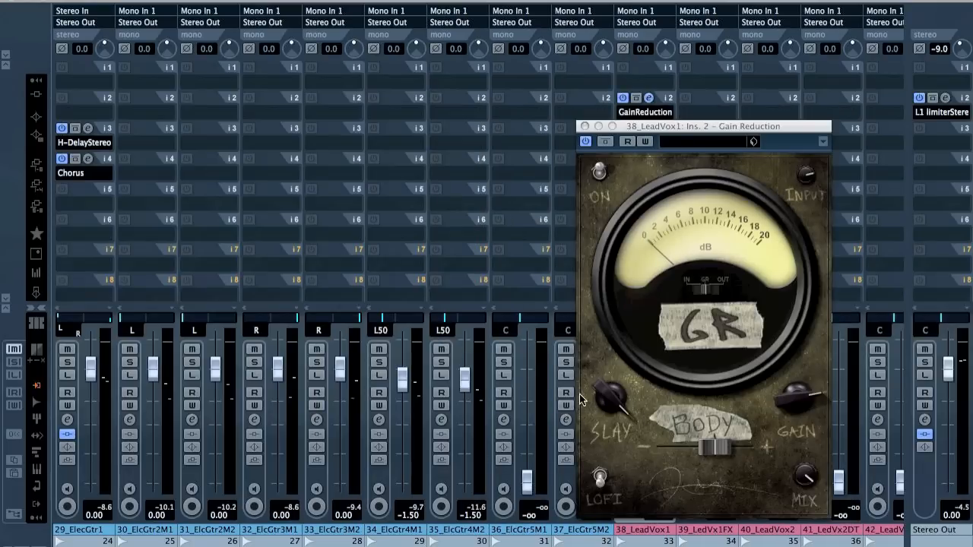
{"action": "left_click_drag", "start_coordinate": [608, 400], "coordinate": [608, 426]}
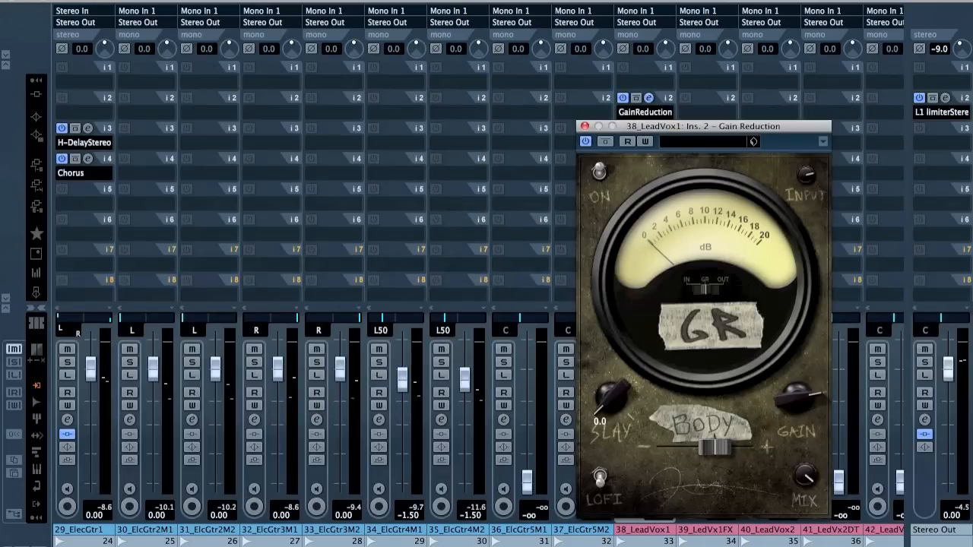
{"action": "left_click_drag", "start_coordinate": [603, 398], "coordinate": [610, 247]}
{"action": "left_click", "coordinate": [584, 126]}
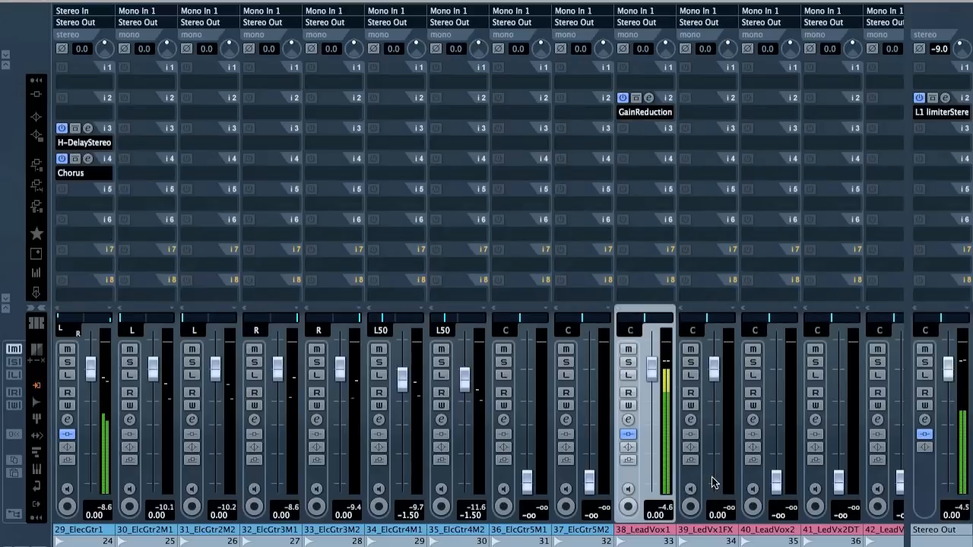
Set the input gain of 39_LedVx1FX to 12.0 while it is soloed and lower its fader to -6.48 in the full mix
{"action": "left_click", "coordinate": [690, 363]}
{"action": "double_click", "coordinate": [704, 49]}
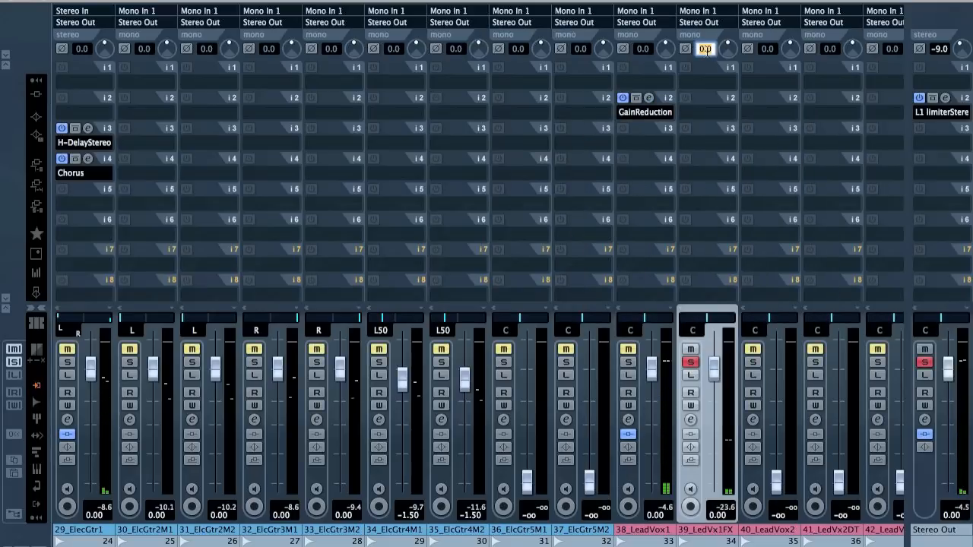
{"action": "key", "text": "s"}
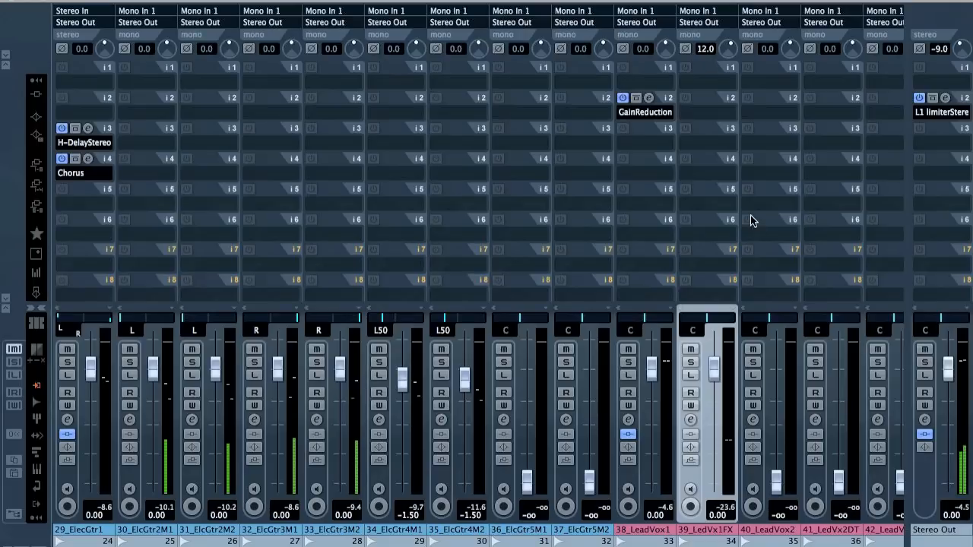
{"action": "scroll", "coordinate": [751, 215], "scroll_direction": "right", "scroll_amount": 3}
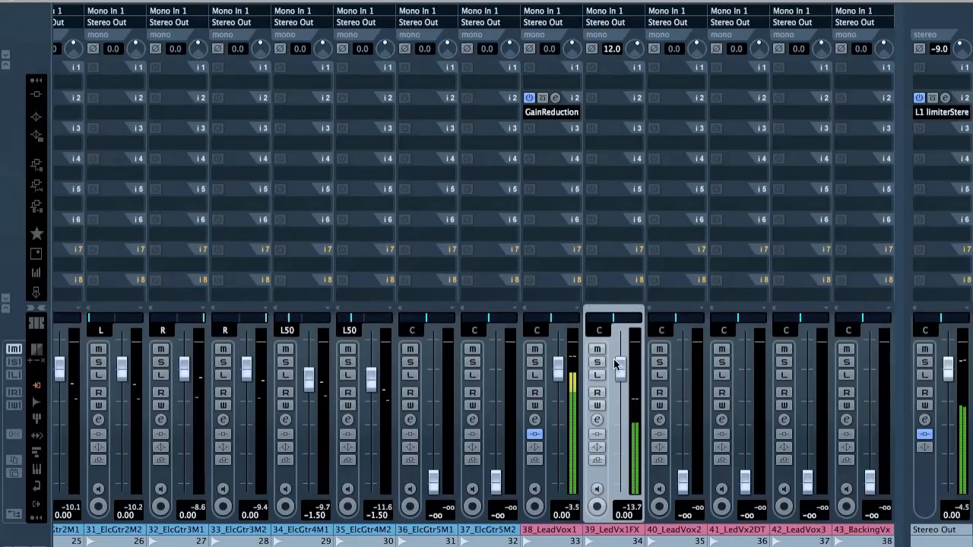
{"action": "left_click_drag", "start_coordinate": [621, 372], "coordinate": [623, 406]}
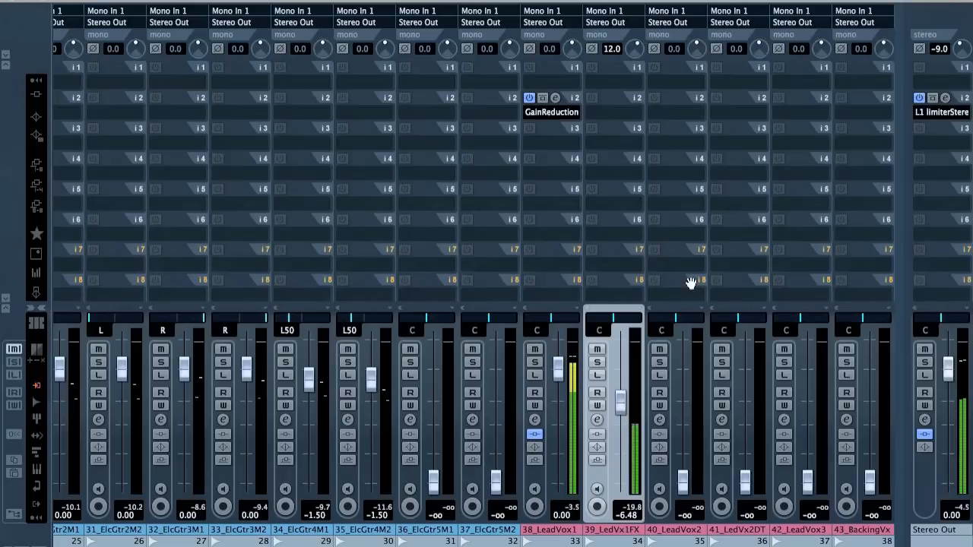
Add a stereo FX channel track with the RoomWorks SE reverb
{"action": "key", "text": "shift+g"}
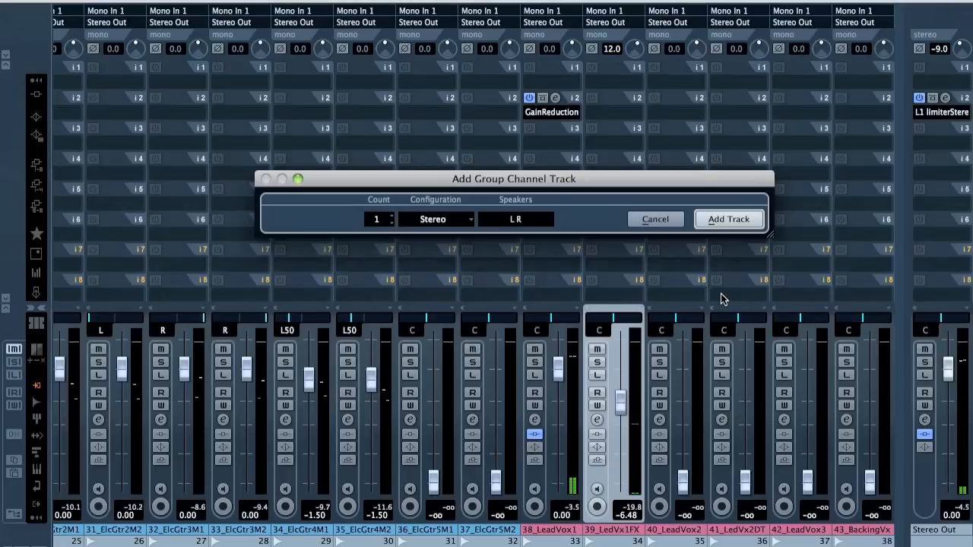
{"action": "left_click", "coordinate": [652, 220]}
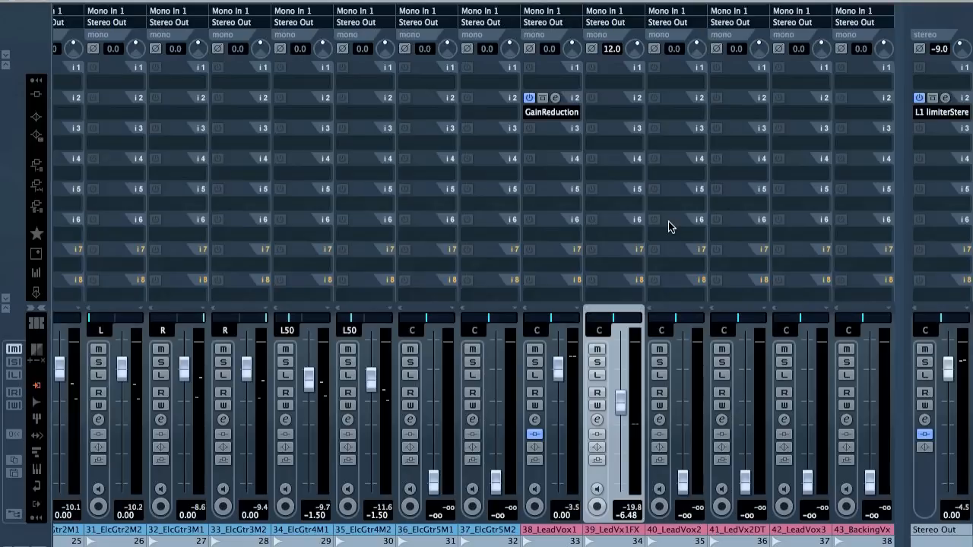
{"action": "key", "text": "shift+f"}
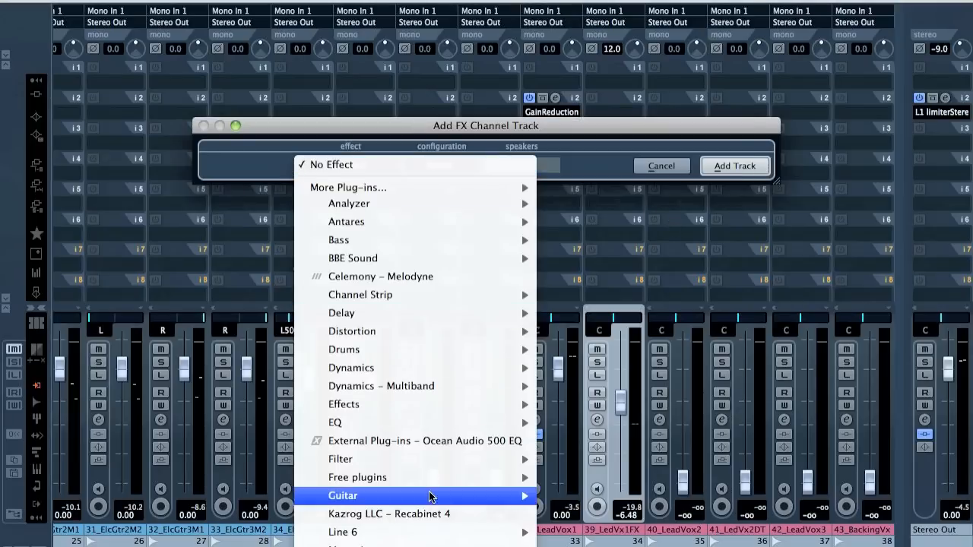
{"action": "scroll", "coordinate": [429, 496], "scroll_direction": "down", "scroll_amount": 5}
{"action": "mouse_move", "coordinate": [463, 485]}
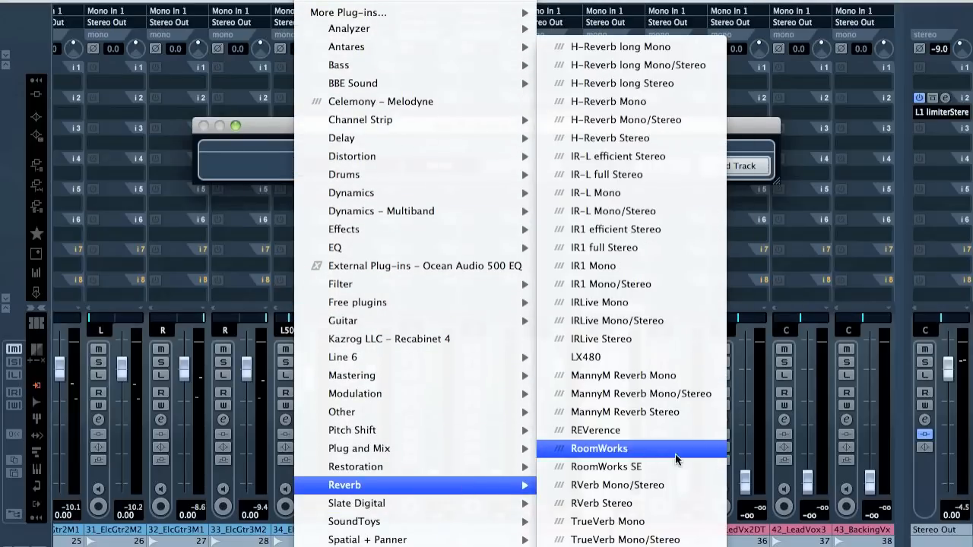
{"action": "left_click", "coordinate": [660, 466]}
{"action": "left_click", "coordinate": [722, 168]}
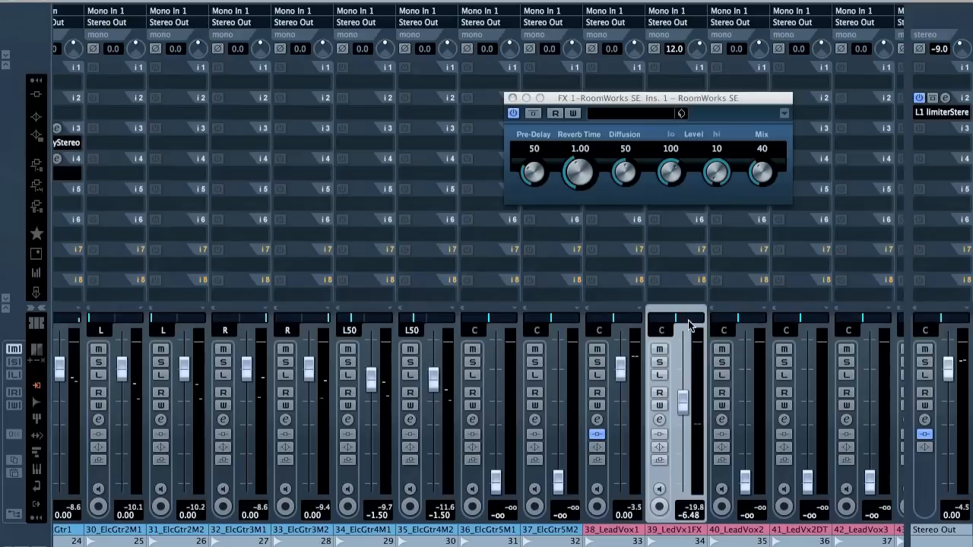
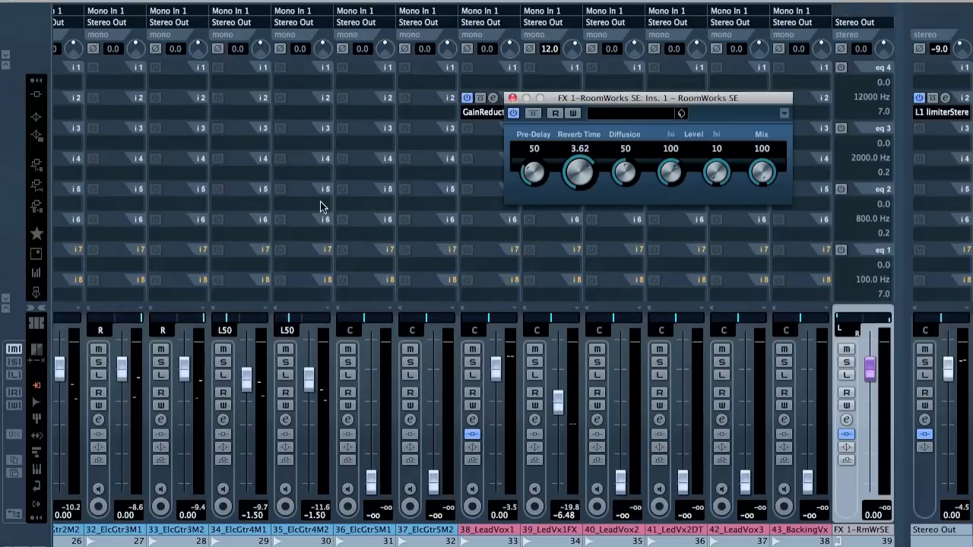
Assign the first send of 38_LeadVox1 to FX 1-RoomWorks SE, activate it and set its level to 0.00
{"action": "double_click", "coordinate": [469, 487]}
{"action": "left_click", "coordinate": [722, 234]}
{"action": "left_click", "coordinate": [724, 267]}
{"action": "left_click", "coordinate": [674, 225]}
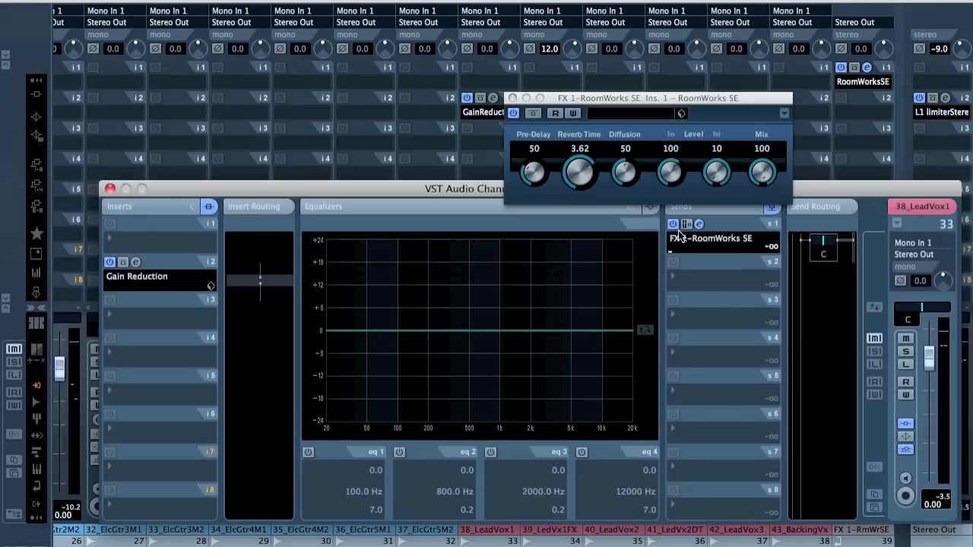
{"action": "left_click", "coordinate": [684, 251], "text": "super"}
Set the RoomWorks SE mix to 64, lower the 38_LeadVox1 reverb send to -13.06 and close the channel settings
{"action": "left_click_drag", "start_coordinate": [765, 169], "coordinate": [748, 231]}
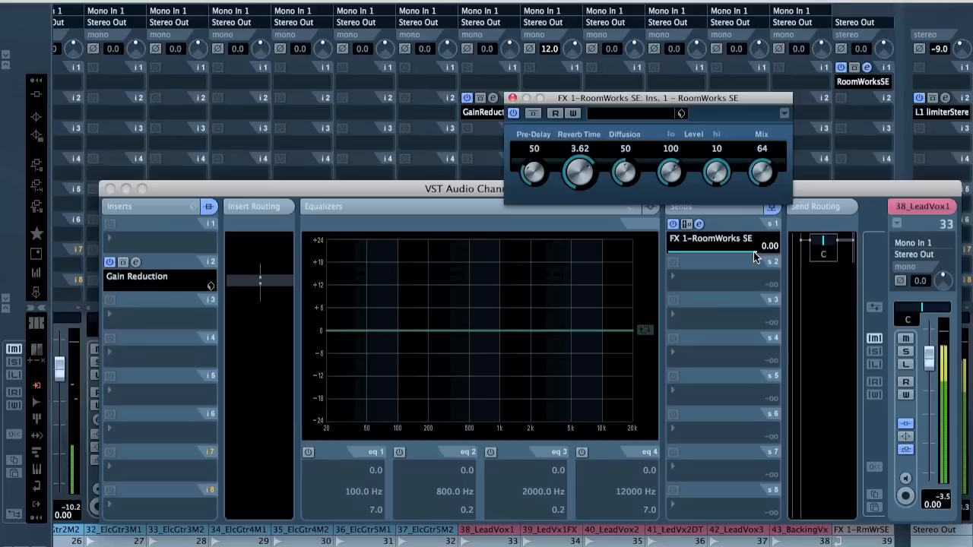
{"action": "left_click", "coordinate": [753, 252]}
{"action": "left_click_drag", "start_coordinate": [746, 248], "coordinate": [709, 251]}
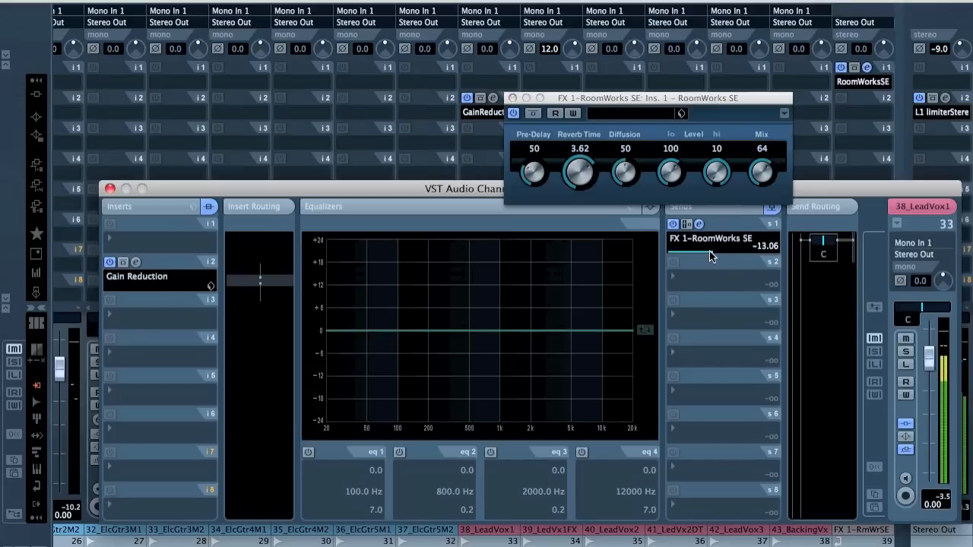
{"action": "left_click", "coordinate": [109, 189]}
Lower the 39_LedVx1FX fader to -10.77 and close the RoomWorks SE effect
{"action": "left_click_drag", "start_coordinate": [563, 404], "coordinate": [561, 418]}
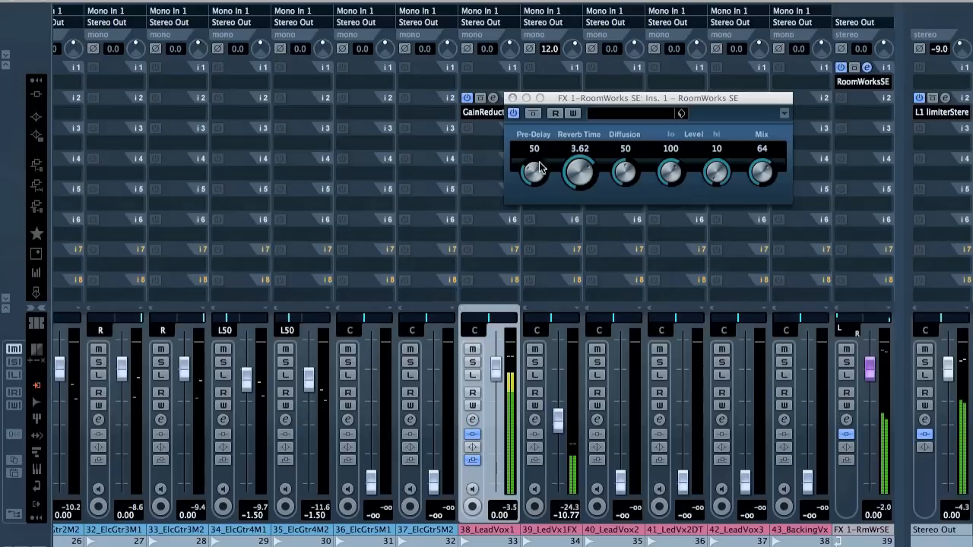
{"action": "left_click", "coordinate": [512, 98]}
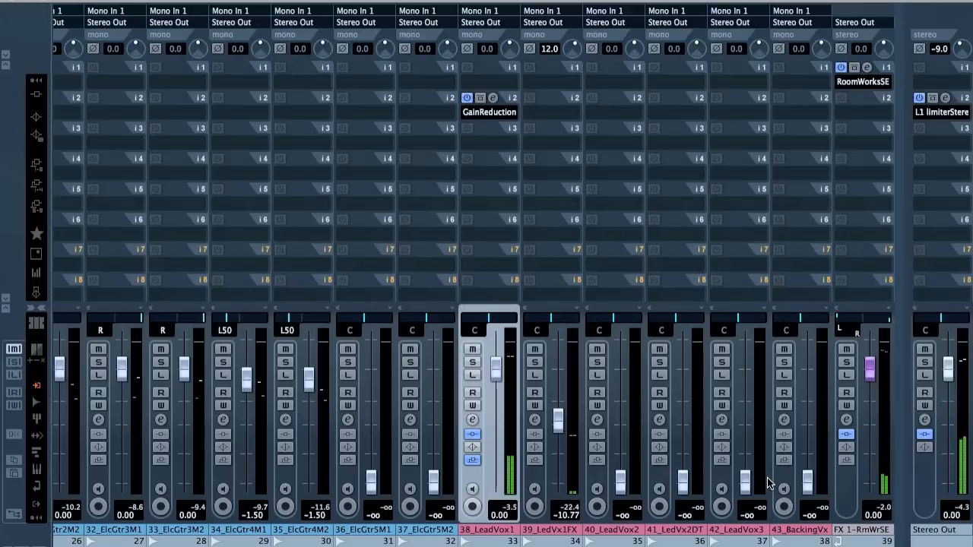
Add a stereo FX channel track with H-Delay Stereo and close the effect's window
{"action": "key", "text": "alt+f"}
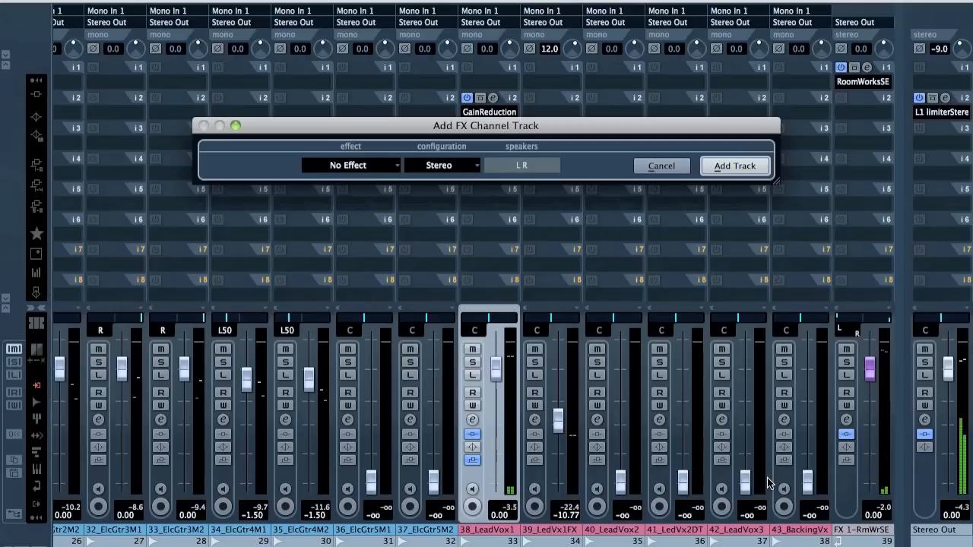
{"action": "left_click", "coordinate": [365, 168]}
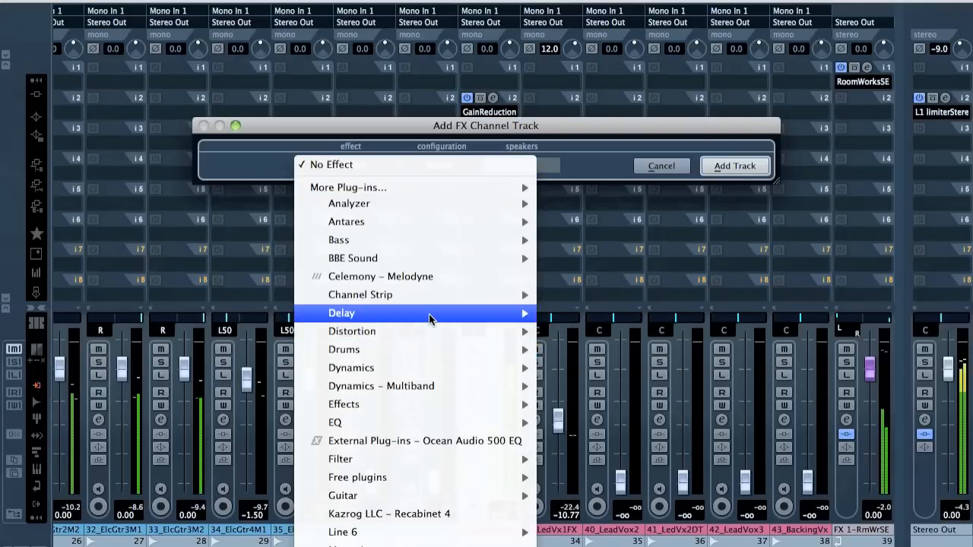
{"action": "mouse_move", "coordinate": [428, 313]}
{"action": "left_click", "coordinate": [650, 339]}
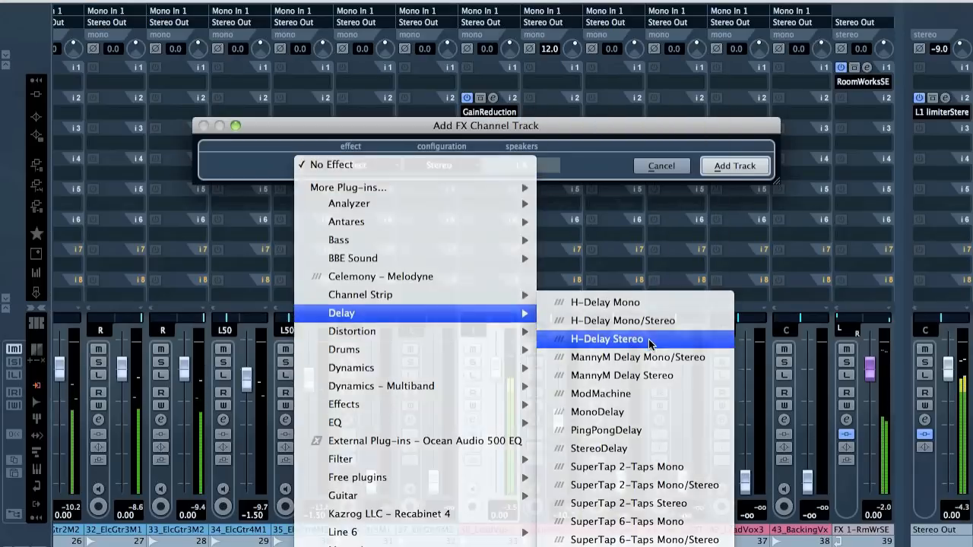
{"action": "left_click", "coordinate": [726, 166]}
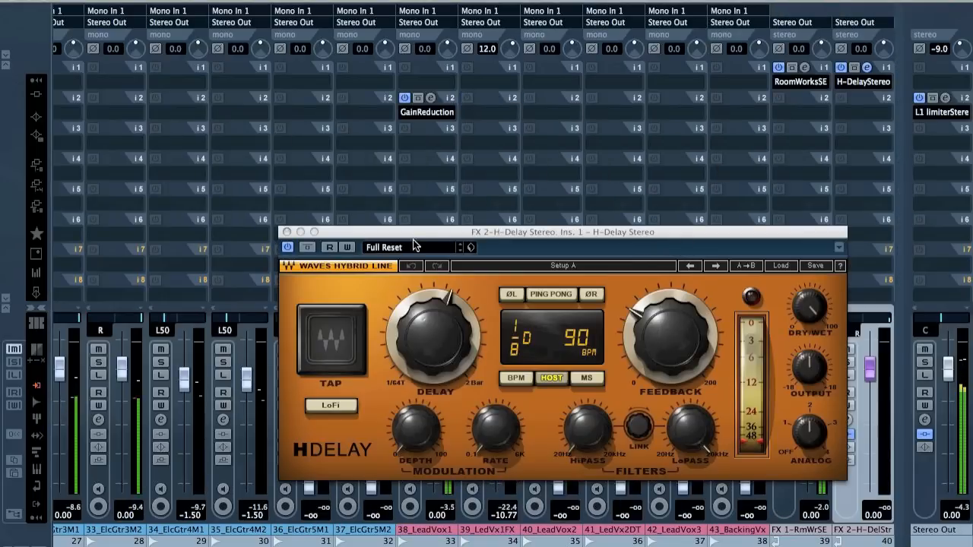
{"action": "left_click", "coordinate": [286, 232]}
Select both bass channels in the mixer and raise them together to 0.75 on 26_BassDI and 2.75 on 27_BssSnsmp
{"action": "scroll", "coordinate": [555, 211], "scroll_direction": "left", "scroll_amount": 10}
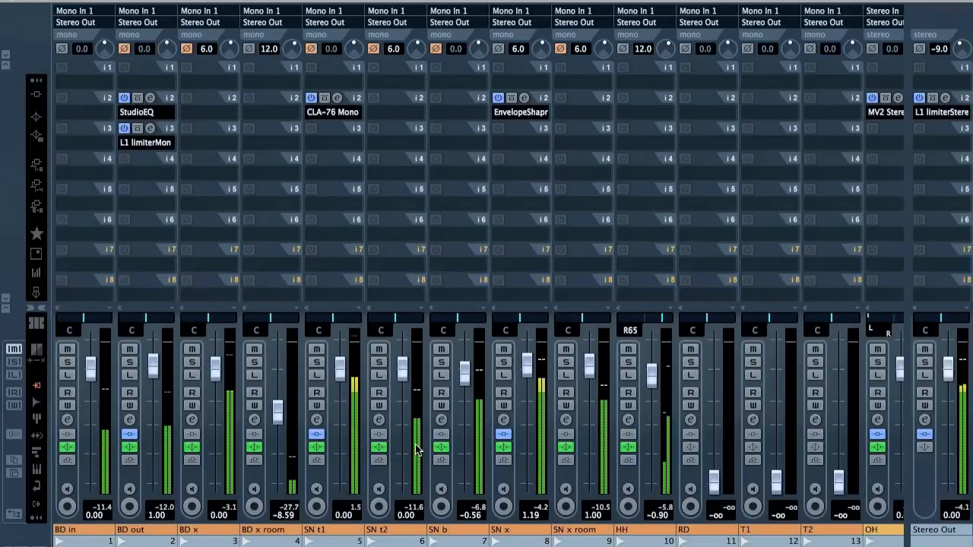
{"action": "scroll", "coordinate": [355, 532], "scroll_direction": "right", "scroll_amount": 5}
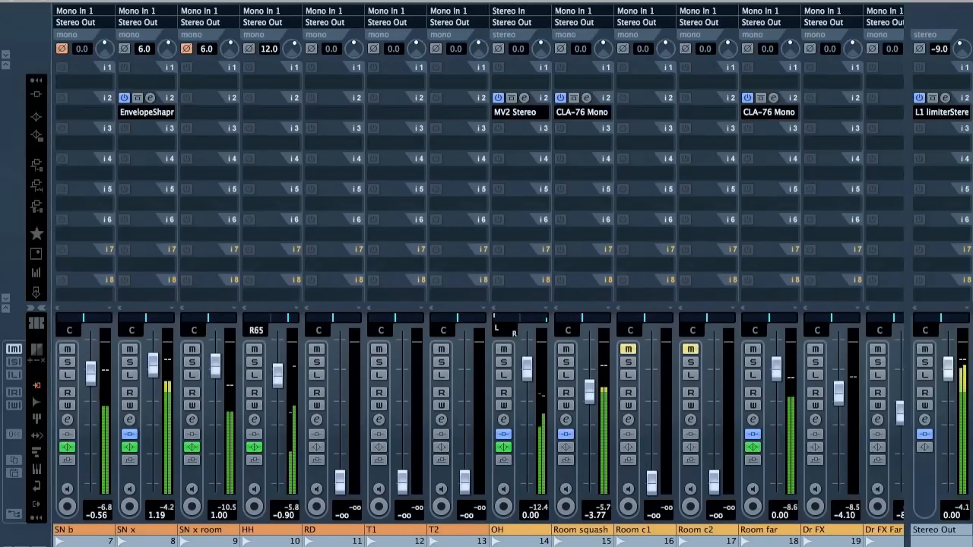
{"action": "scroll", "coordinate": [355, 532], "scroll_direction": "right", "scroll_amount": 3}
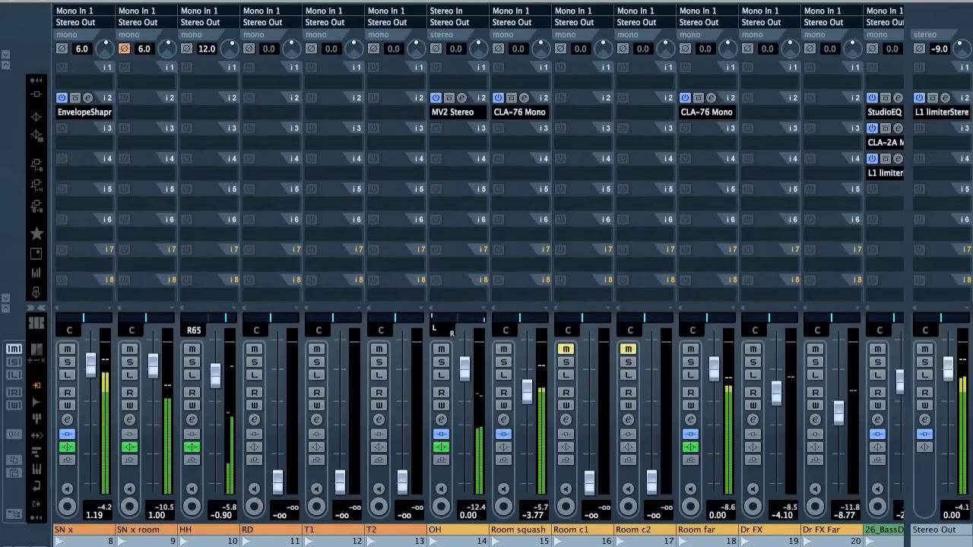
{"action": "scroll", "coordinate": [614, 426], "scroll_direction": "right", "scroll_amount": 2}
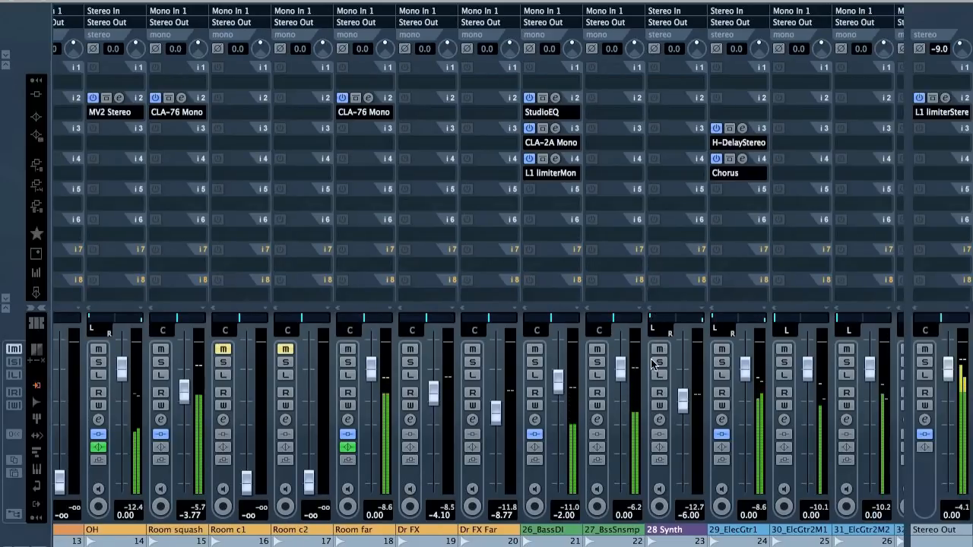
{"action": "left_click", "coordinate": [594, 470]}
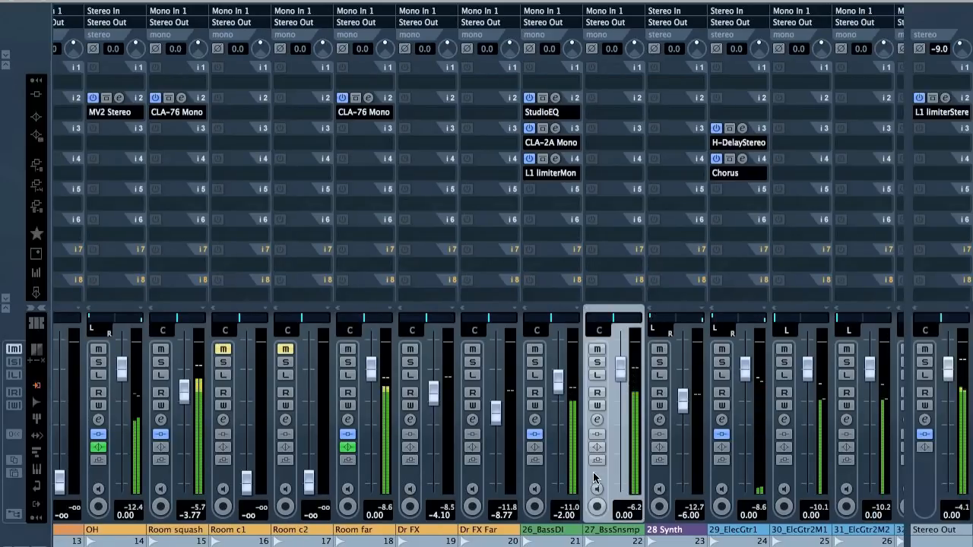
{"action": "left_click", "coordinate": [541, 479], "text": "shift"}
{"action": "mouse_move", "coordinate": [619, 367]}
{"action": "left_mouse_down"}
{"action": "mouse_move", "coordinate": [621, 344]}
{"action": "mouse_move", "coordinate": [619, 363]}
{"action": "left_mouse_up"}
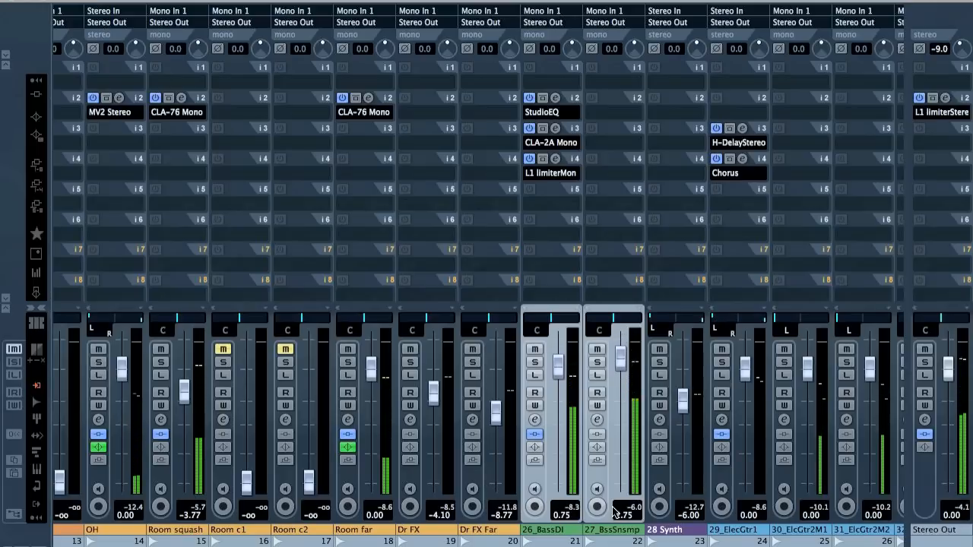
{"action": "scroll", "coordinate": [613, 513], "scroll_direction": "right", "scroll_amount": 2}
{"action": "scroll", "coordinate": [613, 508], "scroll_direction": "right", "scroll_amount": 7}
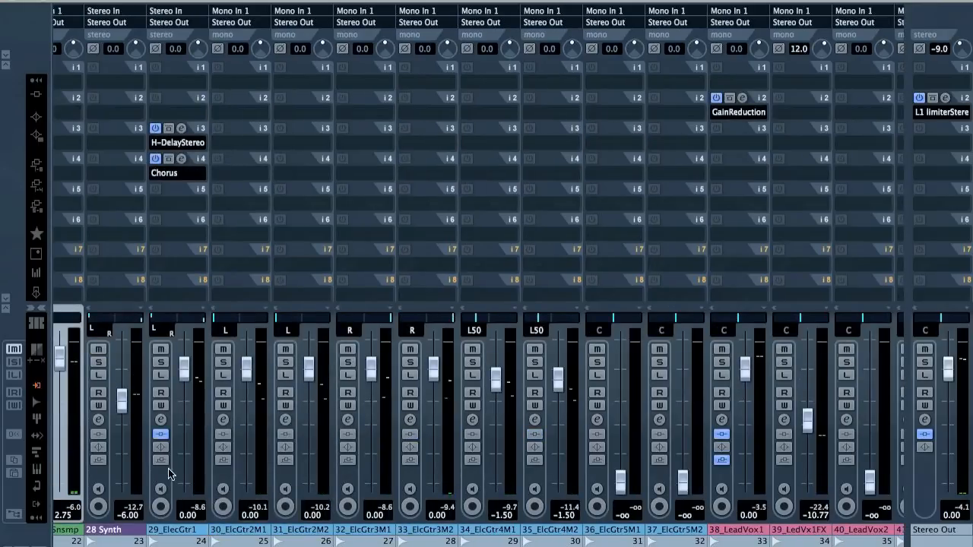
Add one stereo group channel track and route the outputs of all guitar channels from 29_ElecGtr1 to 37_ElcGtr5M2 to Group 1
{"action": "key", "text": "shift+g"}
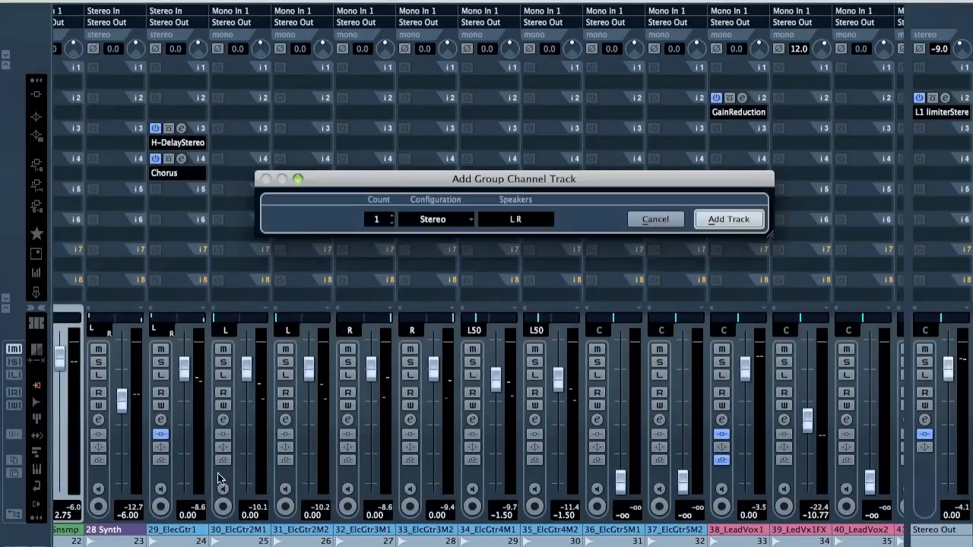
{"action": "key", "text": "Return"}
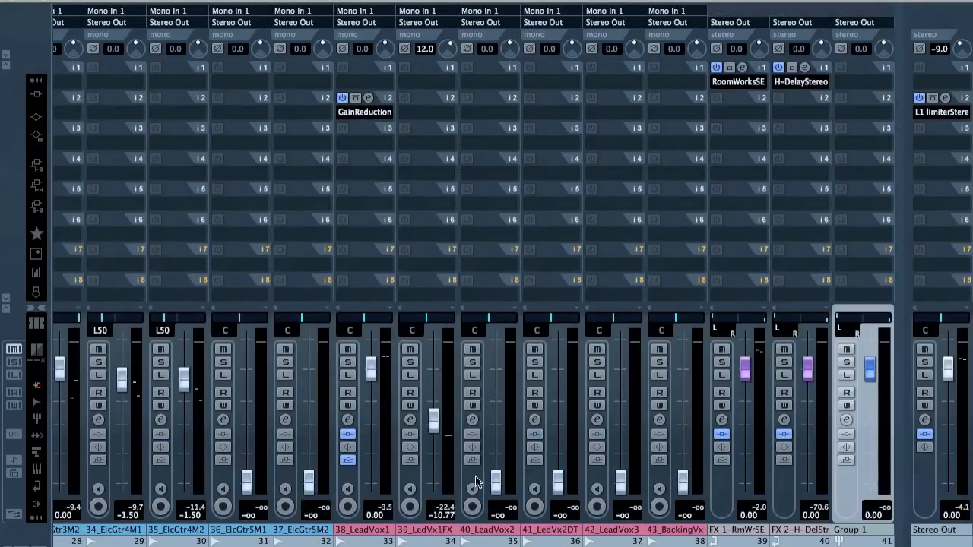
{"action": "left_click", "coordinate": [282, 476]}
{"action": "scroll", "coordinate": [282, 476], "scroll_direction": "left", "scroll_amount": 9}
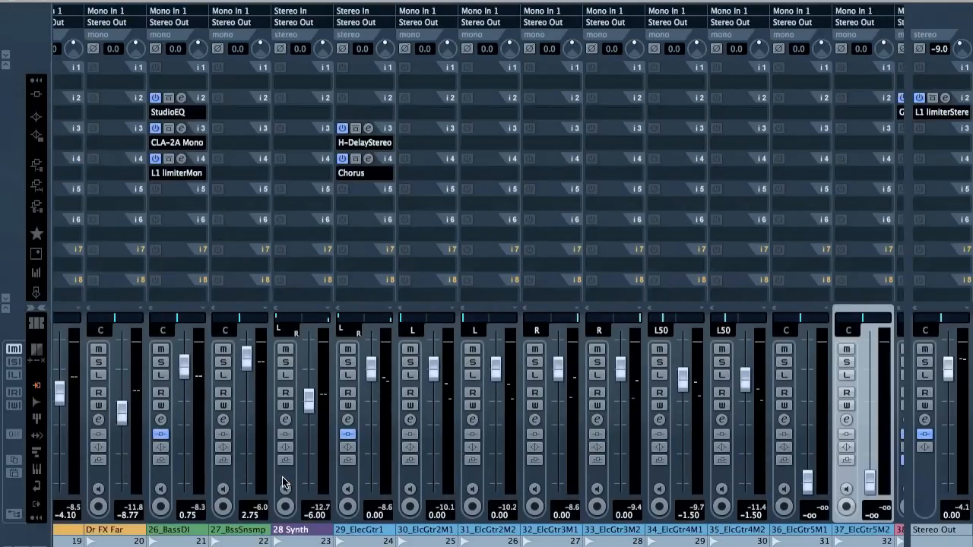
{"action": "left_click", "coordinate": [345, 478], "text": "shift"}
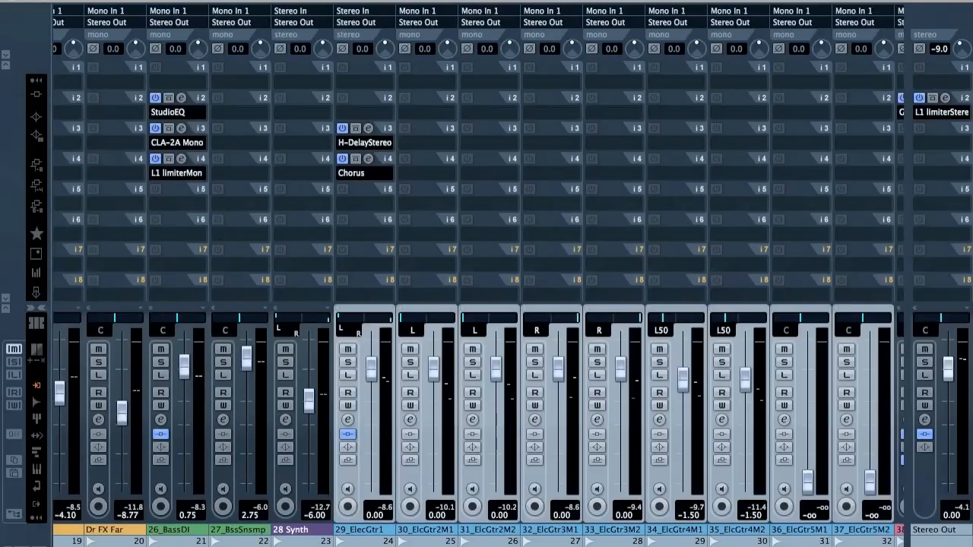
{"action": "left_click", "coordinate": [359, 23]}
{"action": "left_click", "coordinate": [413, 101], "text": "alt+shift"}
Open the Group 1 channel settings and enable EQ band 1 as a High Pass I filter at about 214 Hz
{"action": "scroll", "coordinate": [522, 210], "scroll_direction": "right", "scroll_amount": 9}
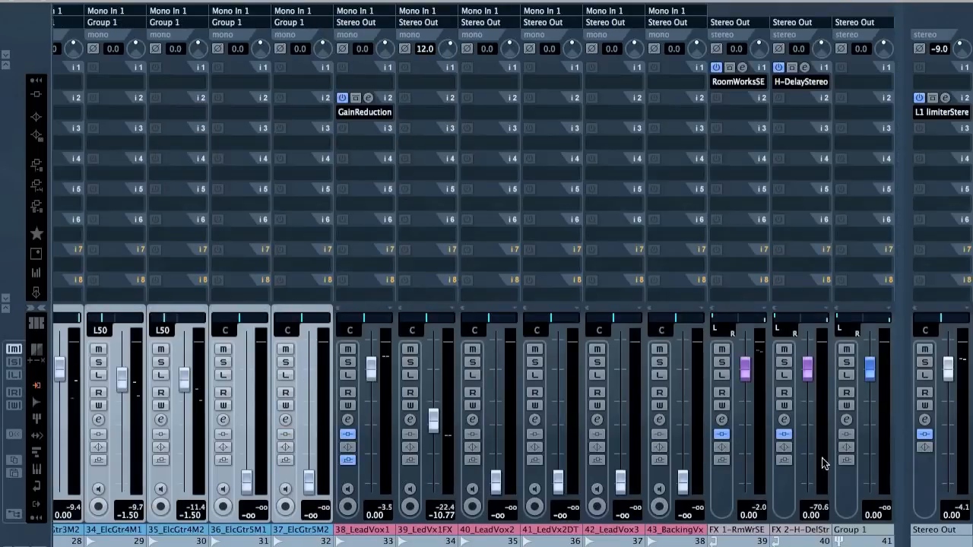
{"action": "left_click", "coordinate": [847, 488]}
{"action": "key", "text": "e"}
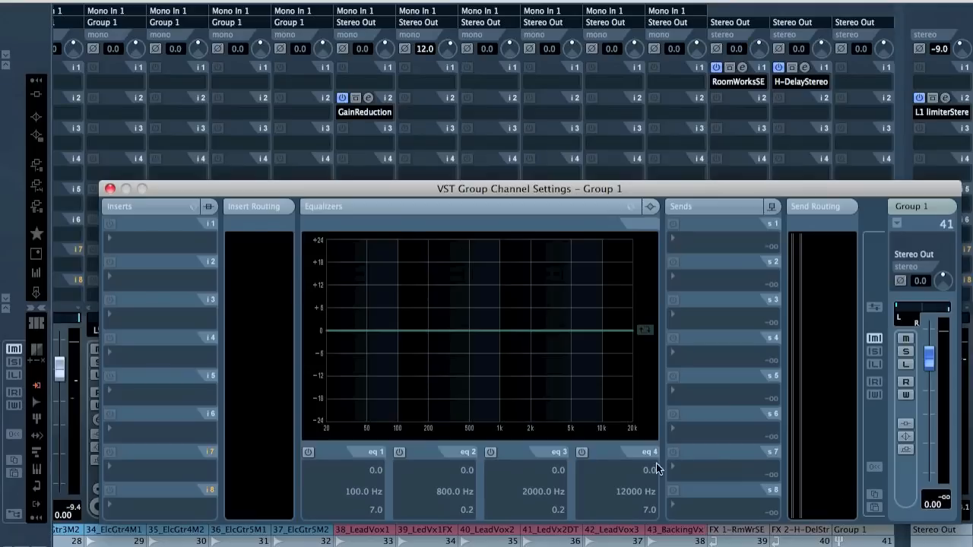
{"action": "left_click", "coordinate": [309, 453]}
{"action": "left_click", "coordinate": [332, 503]}
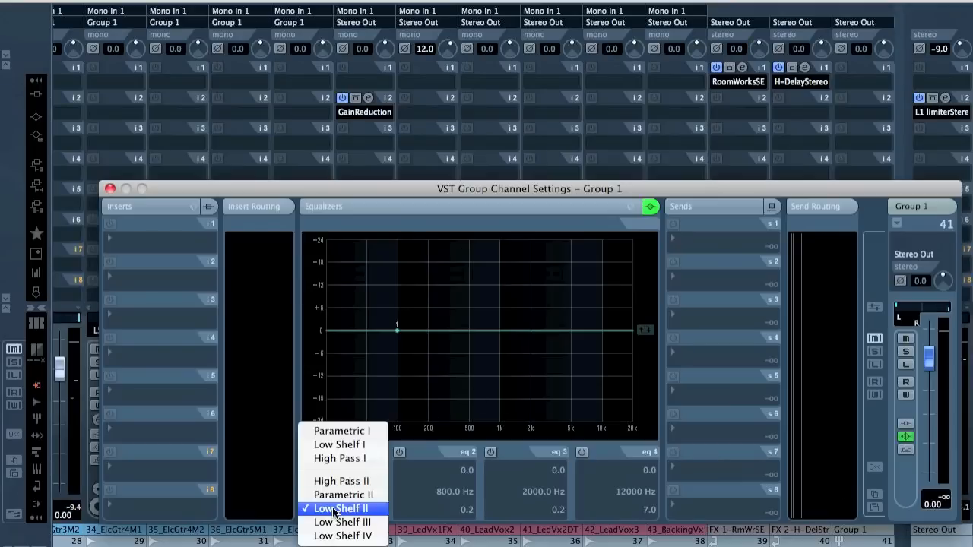
{"action": "left_click", "coordinate": [371, 459]}
{"action": "left_click_drag", "start_coordinate": [396, 335], "coordinate": [430, 335]}
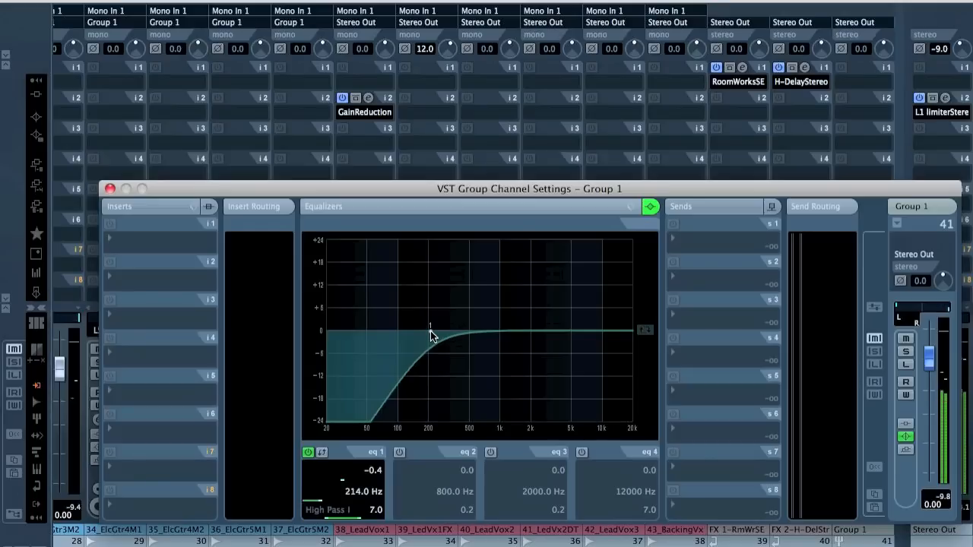
Enable Group 1's EQ band 4 as a Low Pass II filter with a Q of 5.0 at about 6205 Hz
{"action": "left_click", "coordinate": [582, 453]}
{"action": "left_click", "coordinate": [608, 509]}
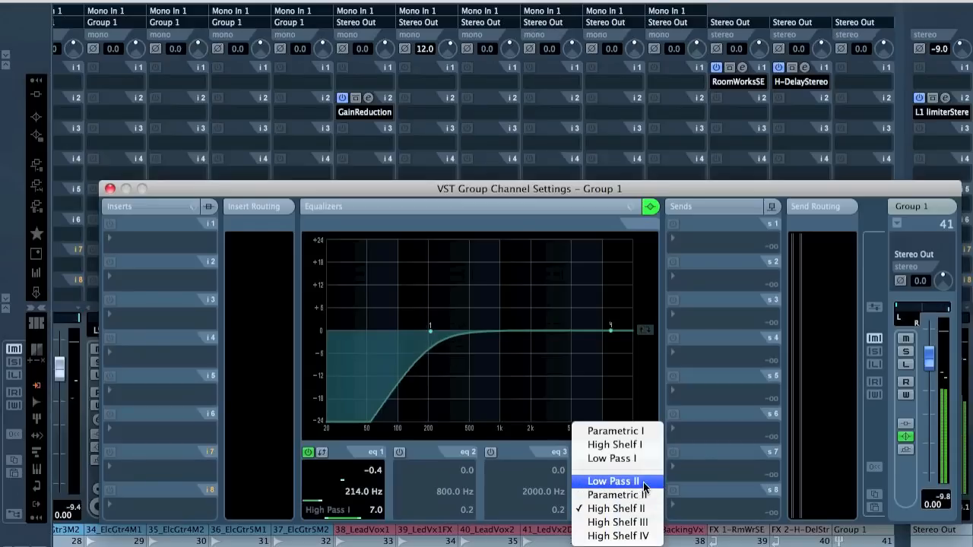
{"action": "left_click", "coordinate": [643, 481]}
{"action": "double_click", "coordinate": [649, 510]}
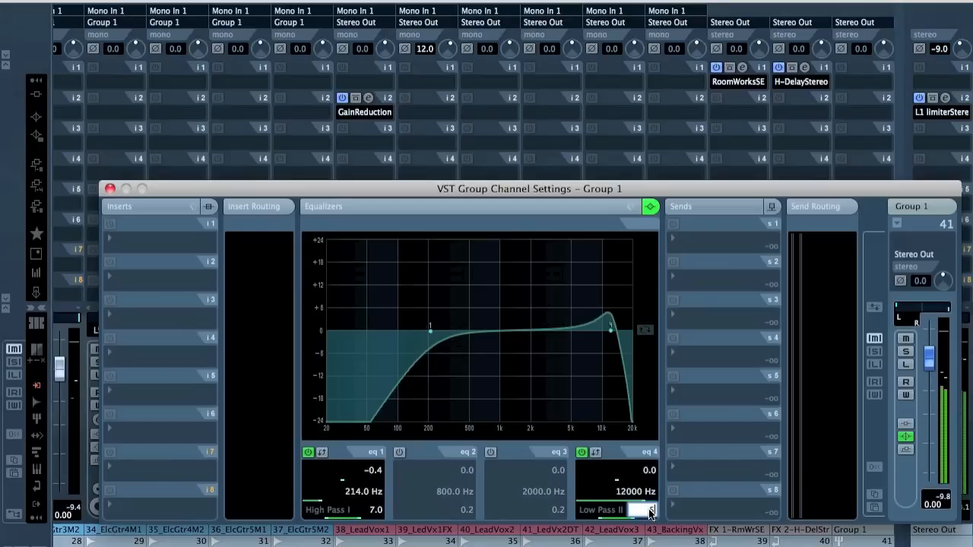
{"action": "type", "text": "5"}
{"action": "key", "text": "Return"}
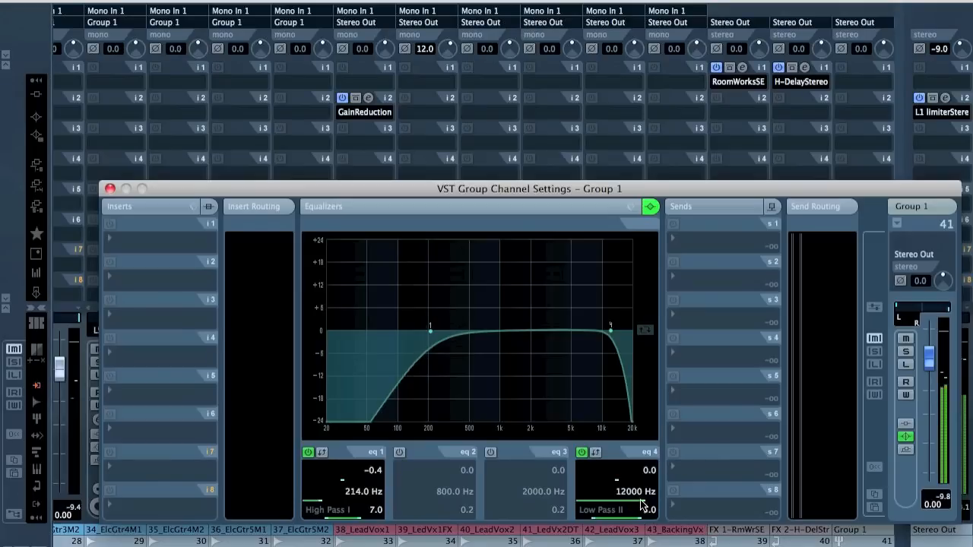
{"action": "left_click_drag", "start_coordinate": [643, 501], "coordinate": [631, 501]}
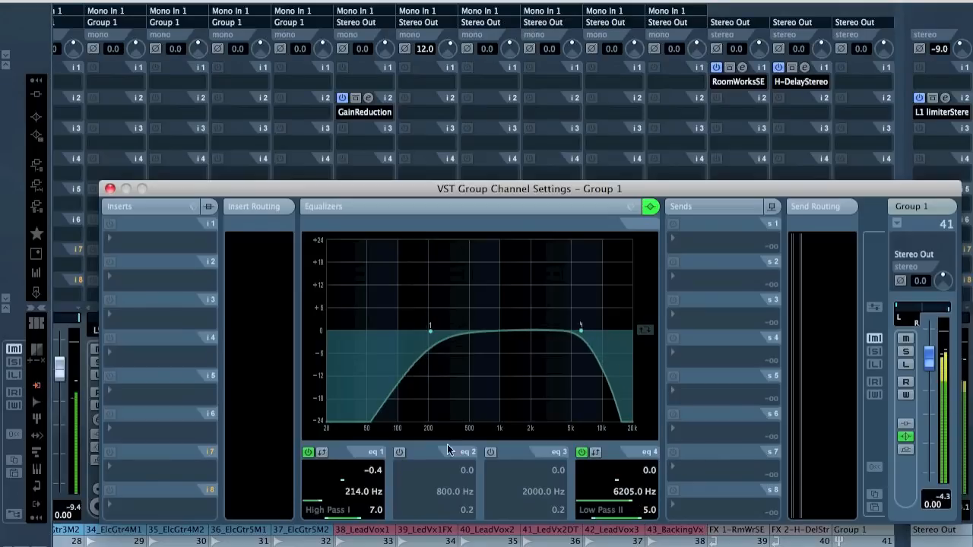
Enable Group 1's EQ band 3 at about 3063 Hz with -2.0 gain, compare band 1 off and on, and close the settings
{"action": "left_click", "coordinate": [489, 453]}
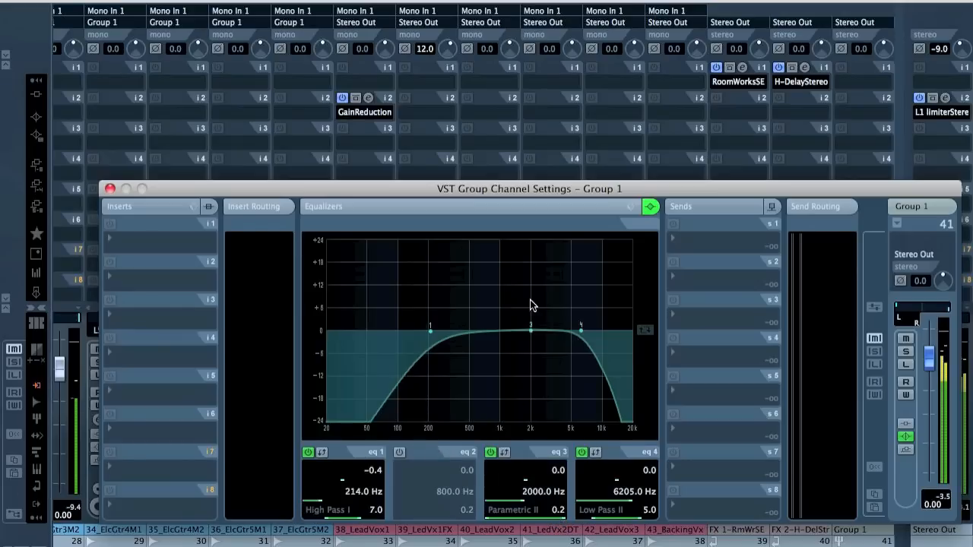
{"action": "left_click_drag", "start_coordinate": [530, 329], "coordinate": [549, 287]}
{"action": "left_click_drag", "start_coordinate": [542, 484], "coordinate": [521, 484]}
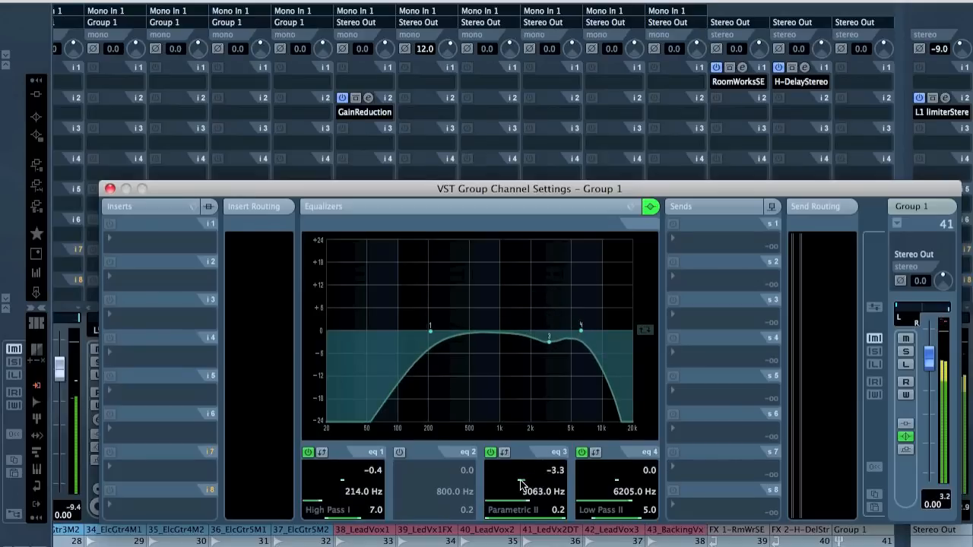
{"action": "double_click", "coordinate": [555, 471]}
{"action": "type", "text": "-2"}
{"action": "key", "text": "Return"}
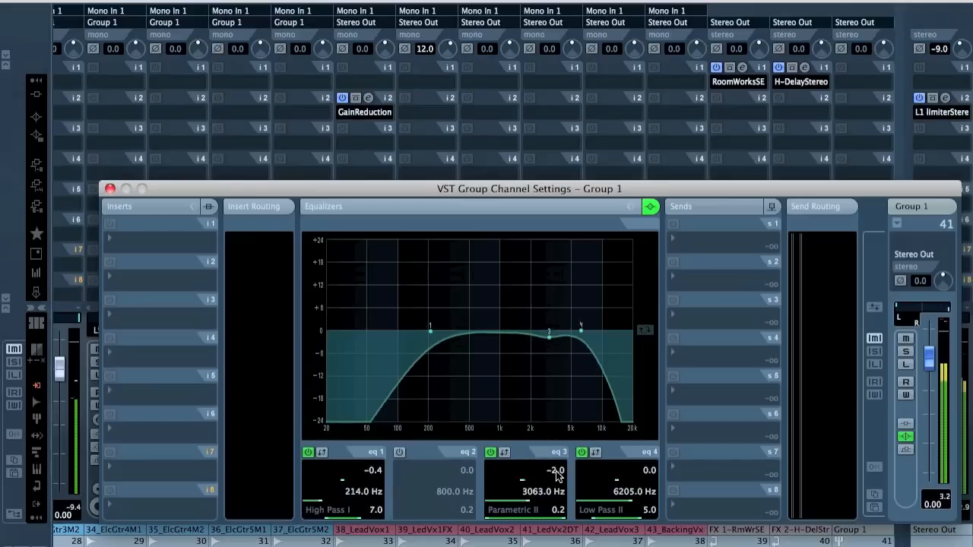
{"action": "left_click", "coordinate": [309, 453]}
{"action": "left_click", "coordinate": [309, 454]}
{"action": "left_click", "coordinate": [110, 189]}
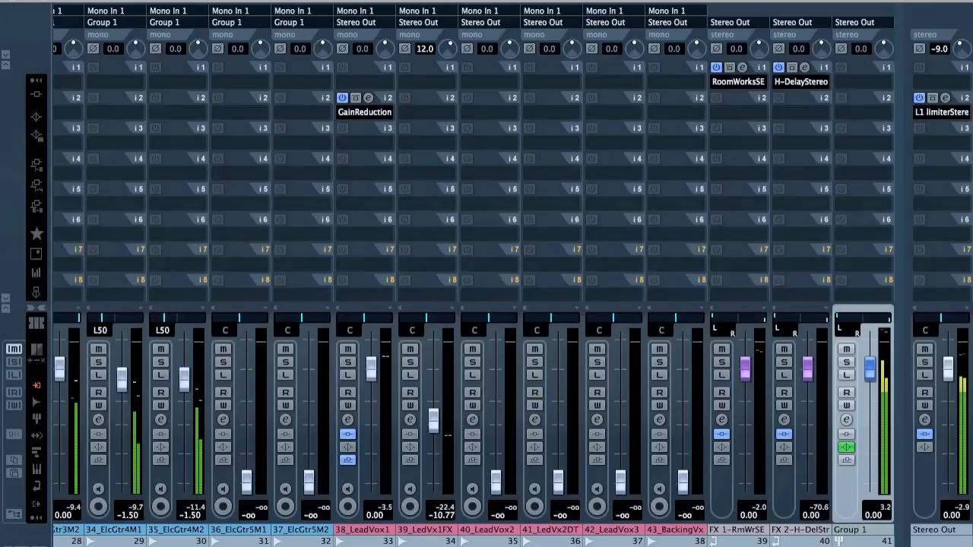
Insert RBass Mono with -0.5 gain on 27_BssSnsmp and lower the bass faders to -2.00 on 26_BassDI and 0.00 on 27_BssSnsmp
{"action": "scroll", "coordinate": [479, 496], "scroll_direction": "left", "scroll_amount": 10}
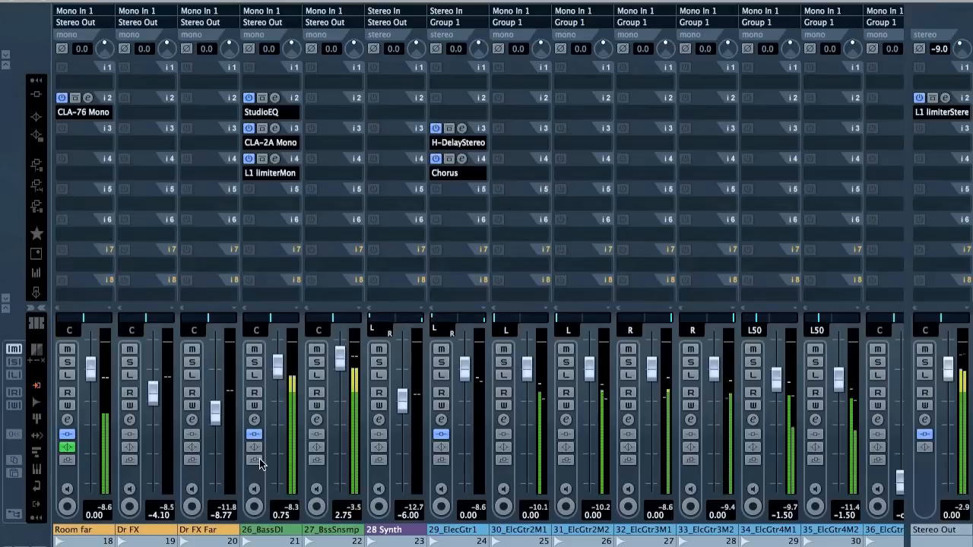
{"action": "left_click", "coordinate": [327, 110]}
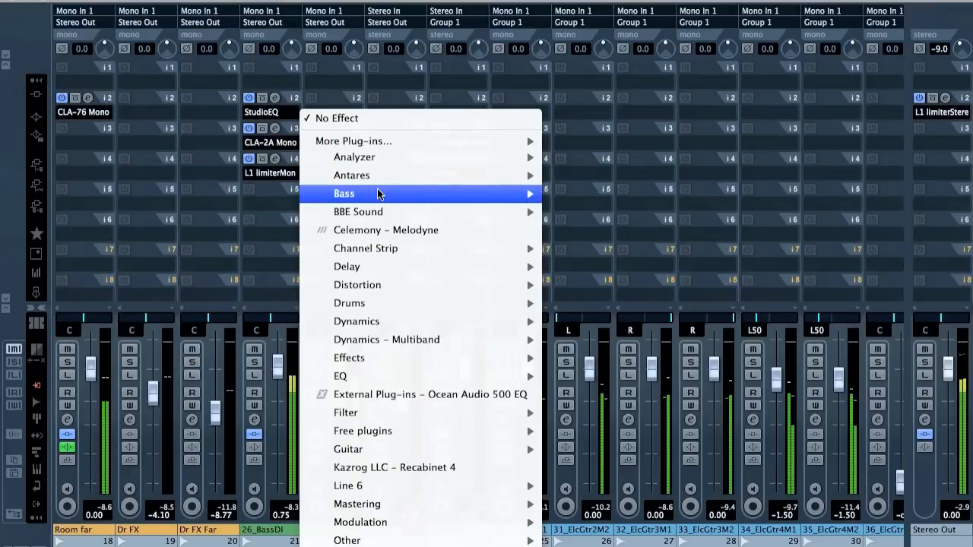
{"action": "mouse_move", "coordinate": [377, 192]}
{"action": "left_click", "coordinate": [678, 502]}
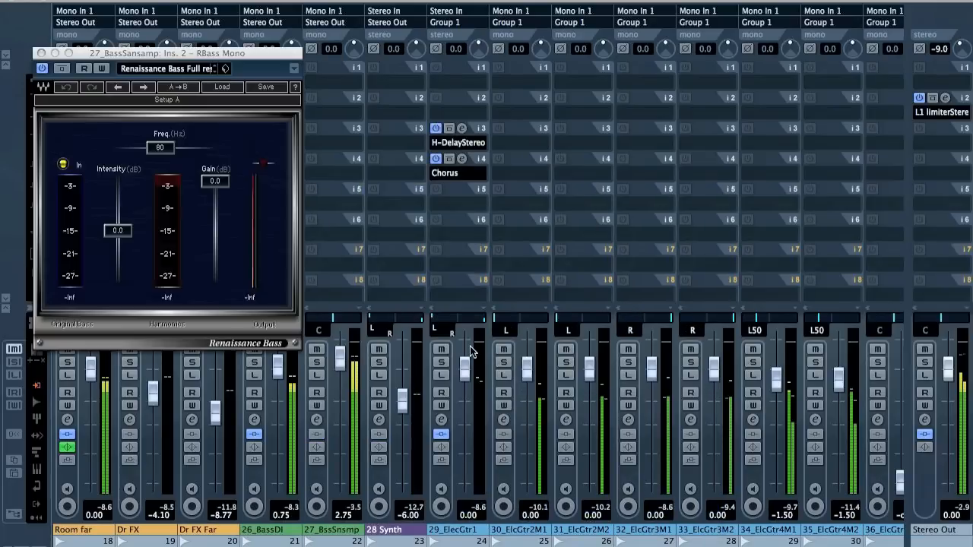
{"action": "left_click_drag", "start_coordinate": [217, 181], "coordinate": [218, 183]}
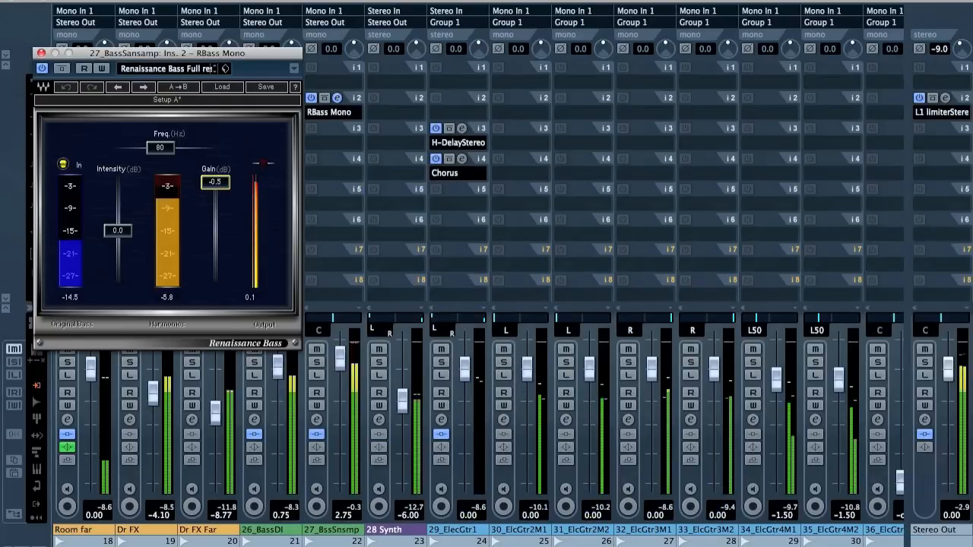
{"action": "left_click", "coordinate": [41, 53]}
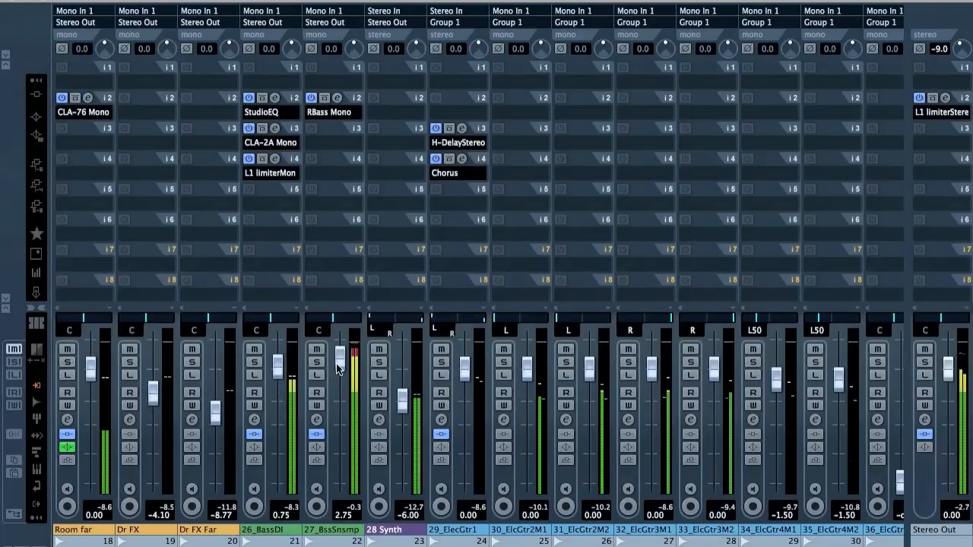
{"action": "left_click_drag", "start_coordinate": [336, 363], "coordinate": [338, 362]}
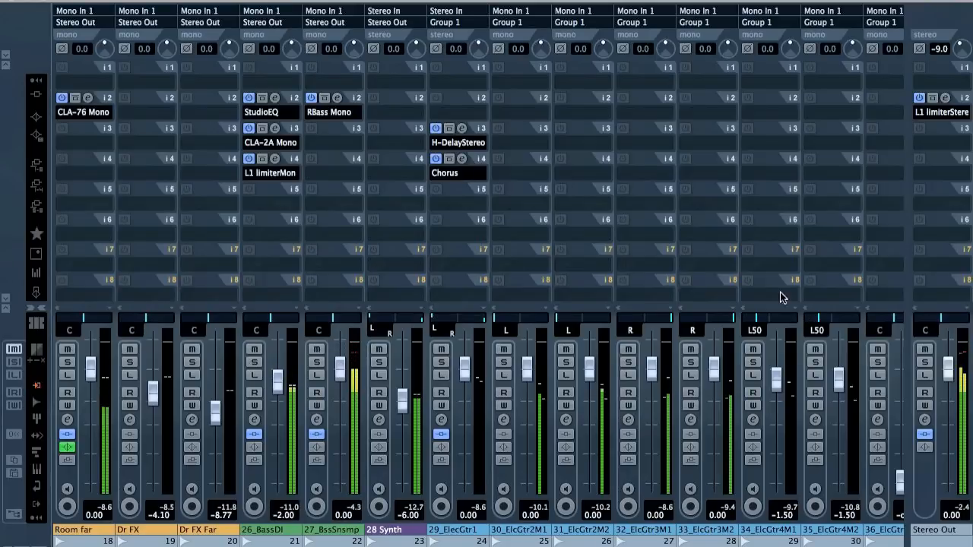
Stop playback, switch to the project window and restart playback from around bar 21, after briefly auditioning from bar 16
{"action": "scroll", "coordinate": [736, 250], "scroll_direction": "left", "scroll_amount": 15}
{"action": "scroll", "coordinate": [735, 251], "scroll_direction": "right", "scroll_amount": 3}
{"action": "scroll", "coordinate": [735, 252], "scroll_direction": "left", "scroll_amount": 3}
{"action": "key", "text": "space"}
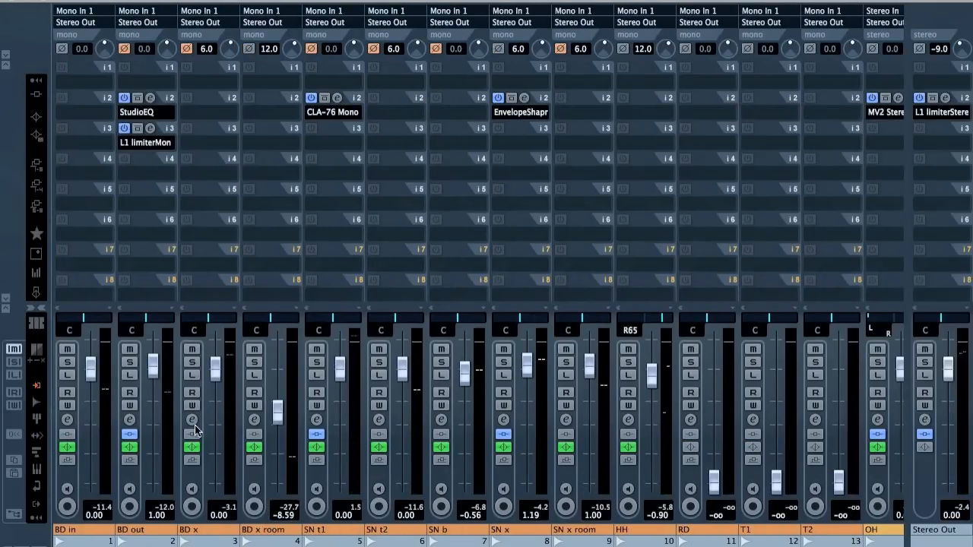
{"action": "key", "text": "F3"}
{"action": "scroll", "coordinate": [521, 306], "scroll_direction": "right", "scroll_amount": 2}
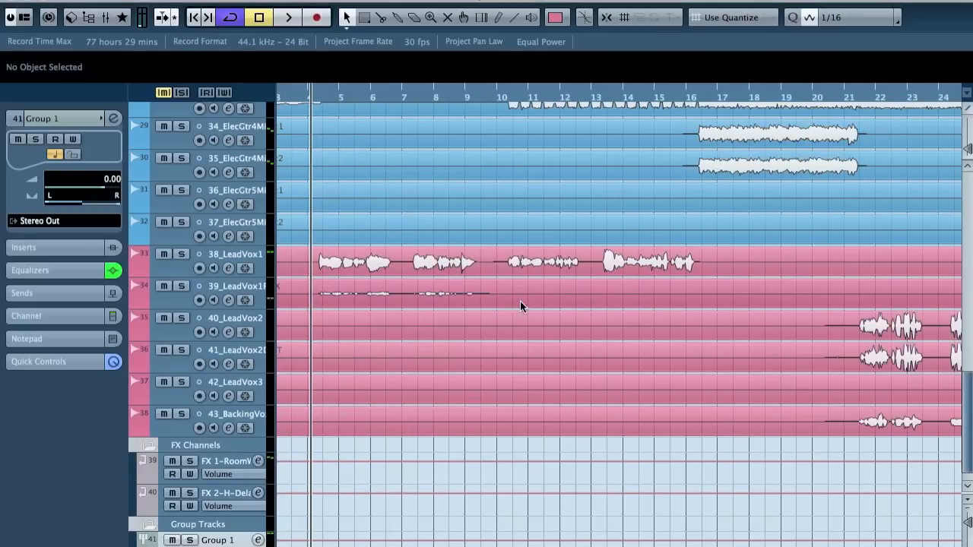
{"action": "left_click", "coordinate": [693, 95]}
{"action": "scroll", "coordinate": [539, 210], "scroll_direction": "up", "scroll_amount": 3}
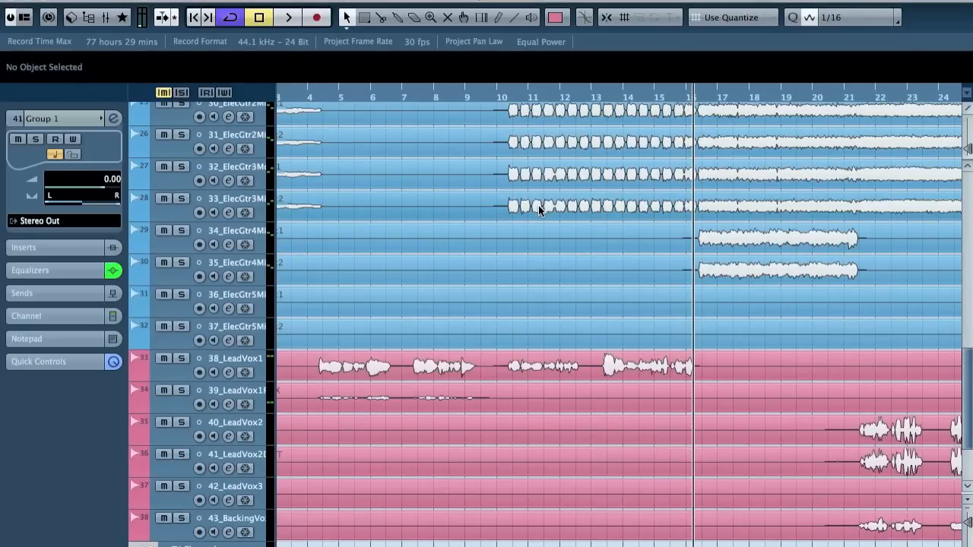
{"action": "key", "text": "space"}
{"action": "key", "text": "space"}
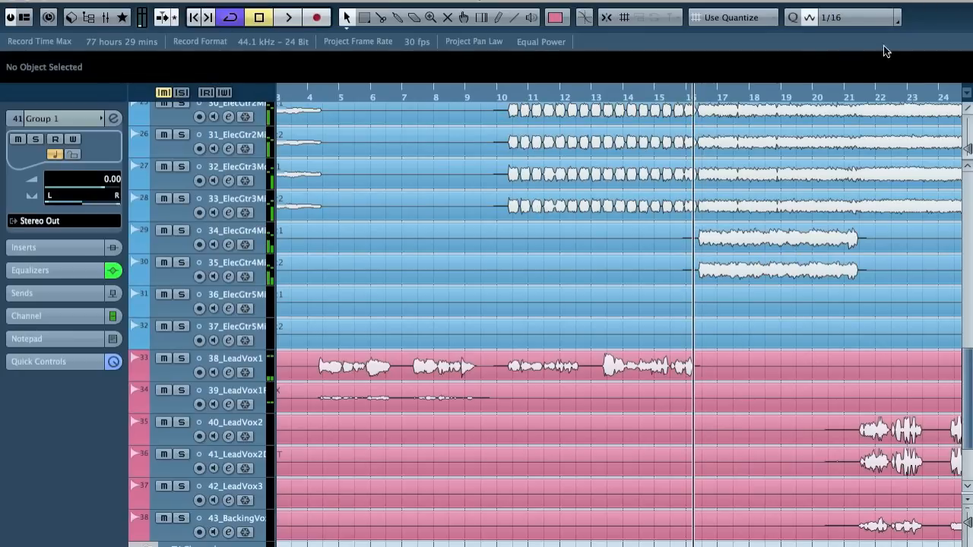
{"action": "left_click", "coordinate": [844, 97]}
{"action": "key", "text": "space"}
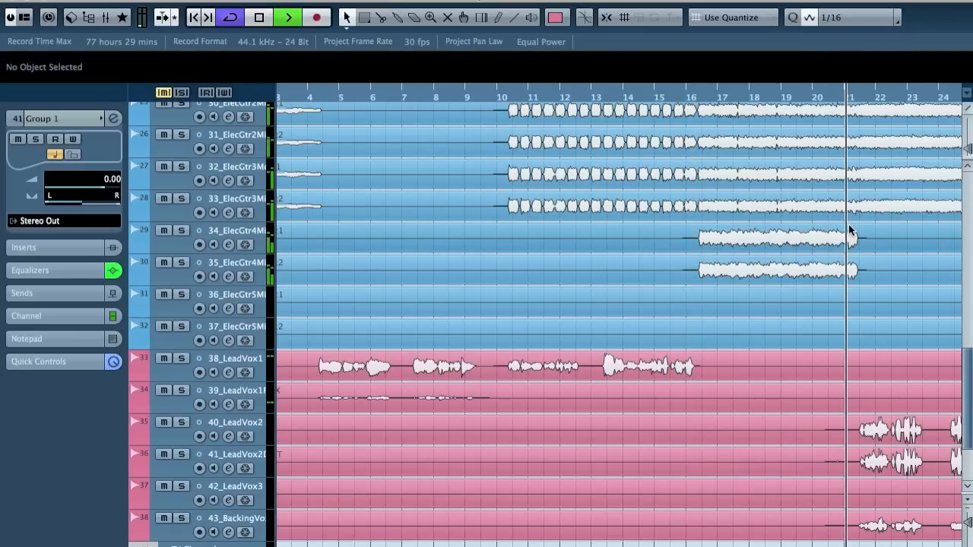
Solo the BD x channel, insert EnvelopeShaper in its second slot, set the attack to 9.0, adjust the length and close the effect
{"action": "key", "text": "F3"}
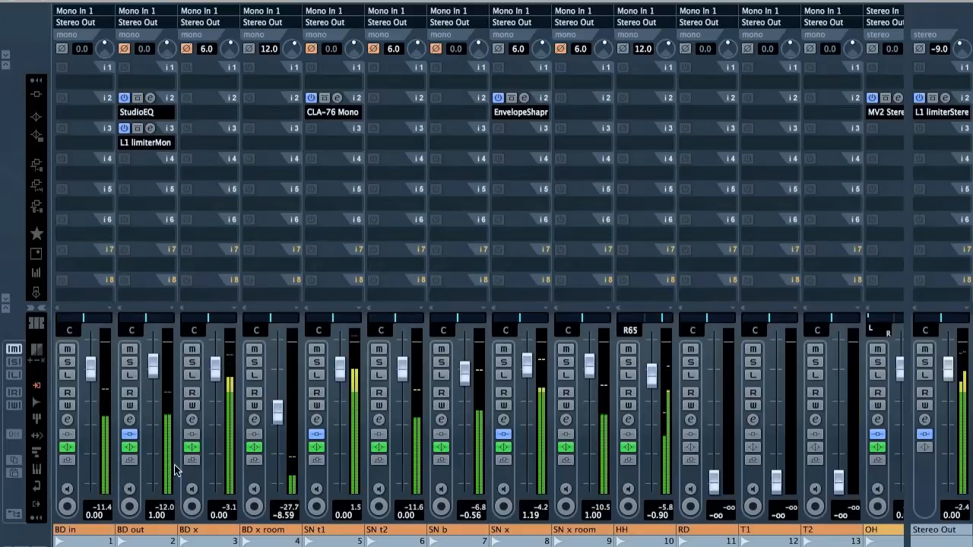
{"action": "left_click", "coordinate": [191, 420]}
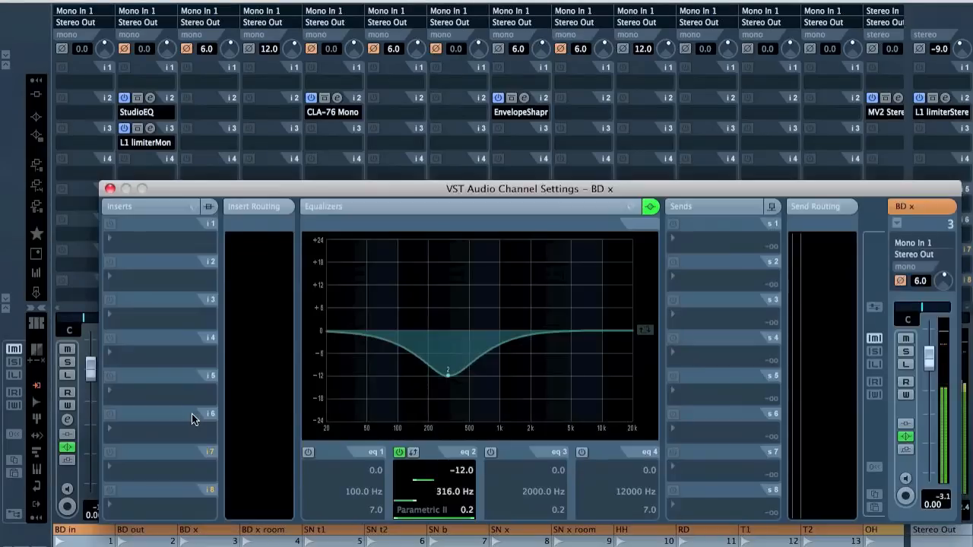
{"action": "left_click", "coordinate": [135, 271]}
{"action": "mouse_move", "coordinate": [249, 490]}
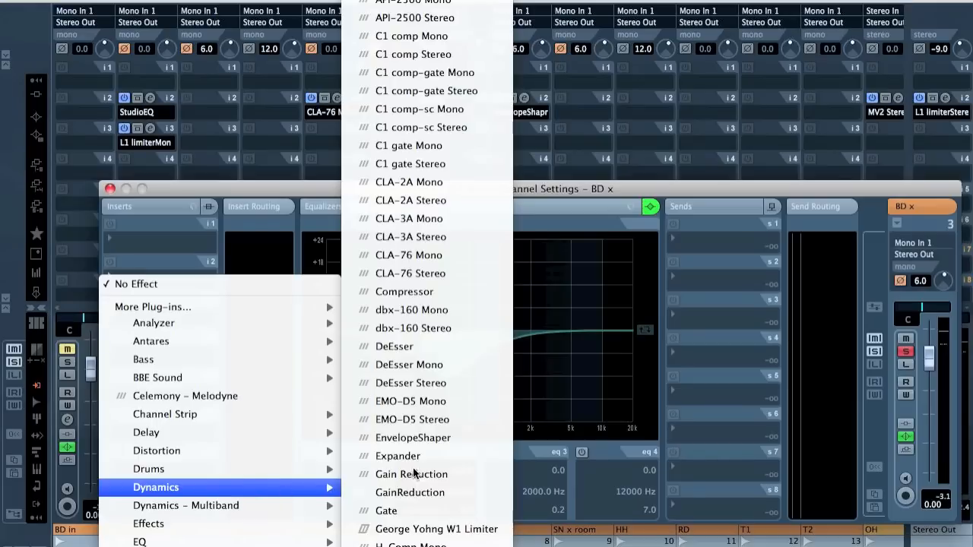
{"action": "left_click", "coordinate": [413, 438]}
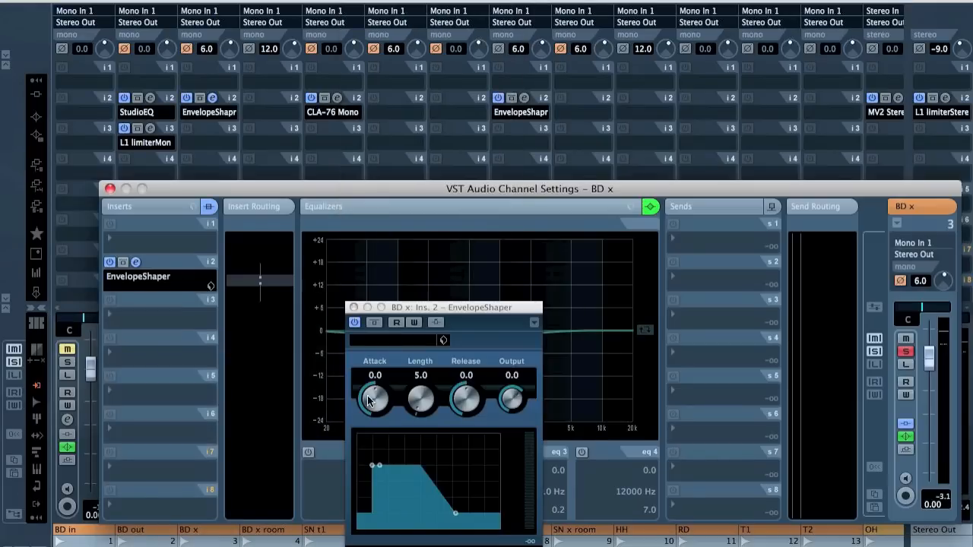
{"action": "left_click_drag", "start_coordinate": [375, 395], "coordinate": [413, 372]}
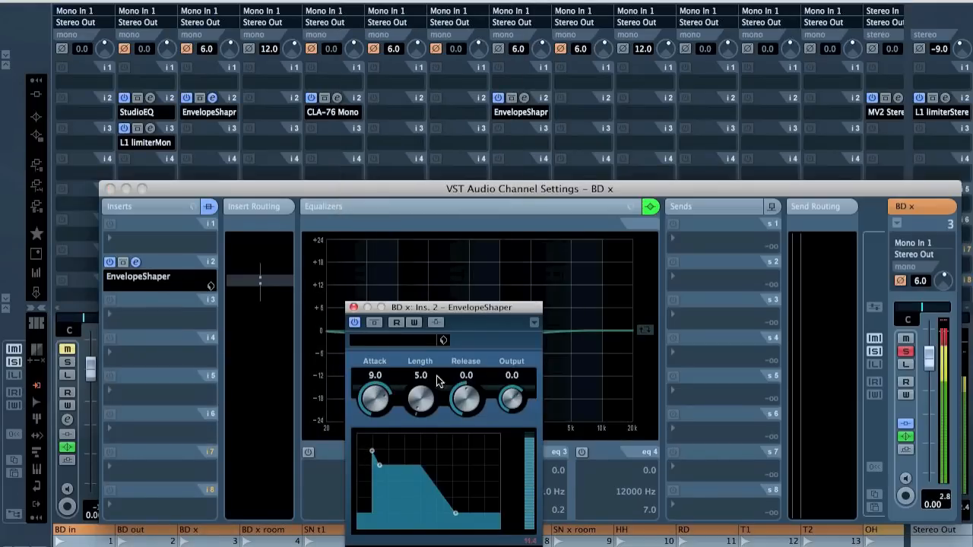
{"action": "left_click_drag", "start_coordinate": [420, 396], "coordinate": [414, 376]}
{"action": "left_click", "coordinate": [352, 322]}
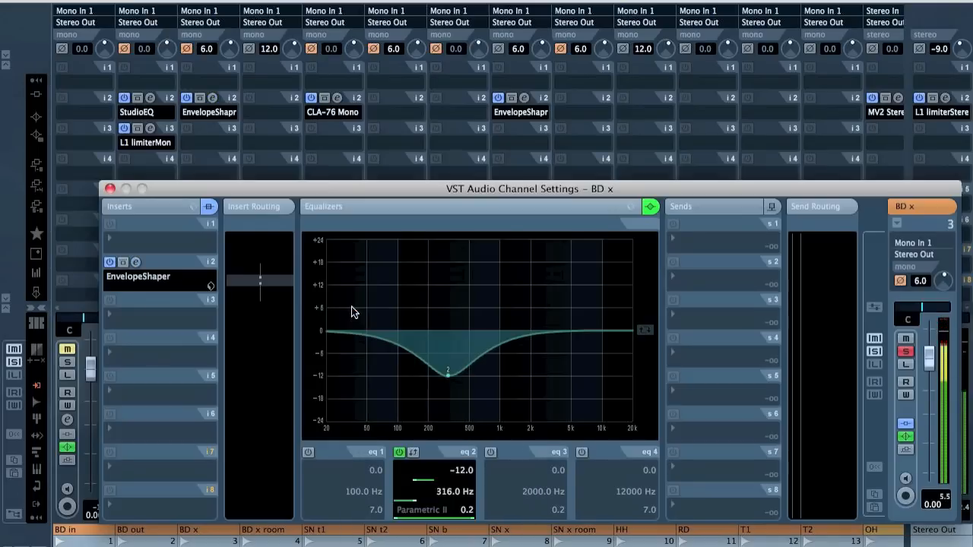
Insert JST Clip in the third insert slot of BD x, raise its clipping amount and move it to slot 7
{"action": "left_click", "coordinate": [137, 311]}
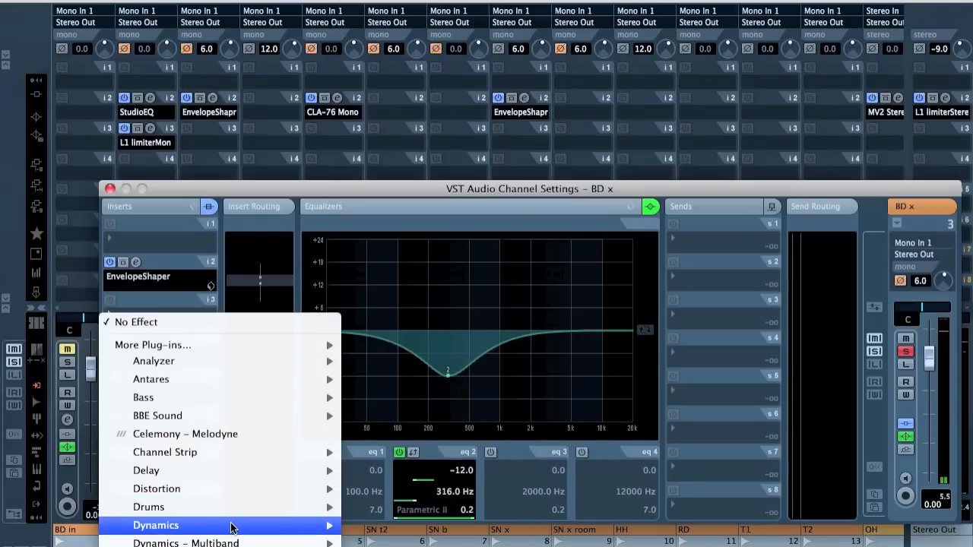
{"action": "mouse_move", "coordinate": [233, 526]}
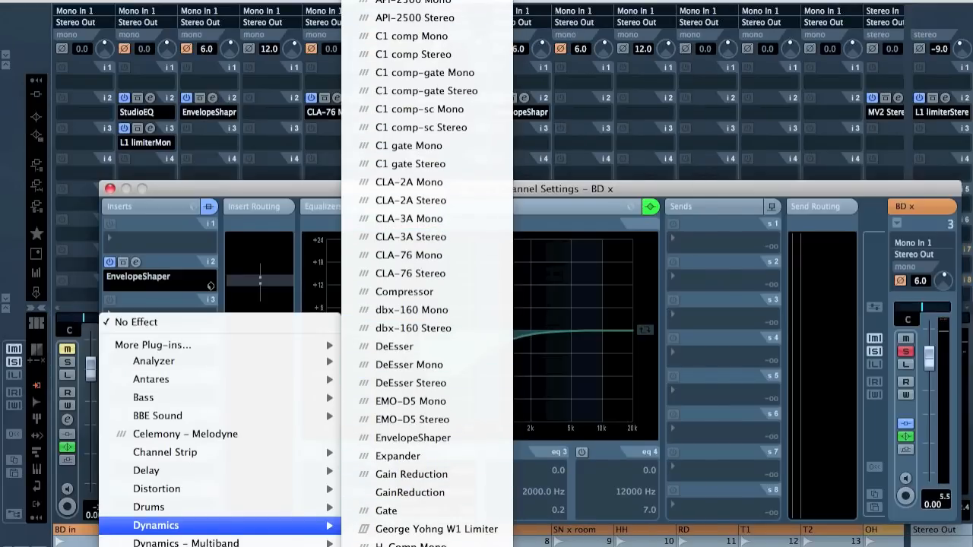
{"action": "mouse_move", "coordinate": [426, 2]}
{"action": "left_click", "coordinate": [600, 15]}
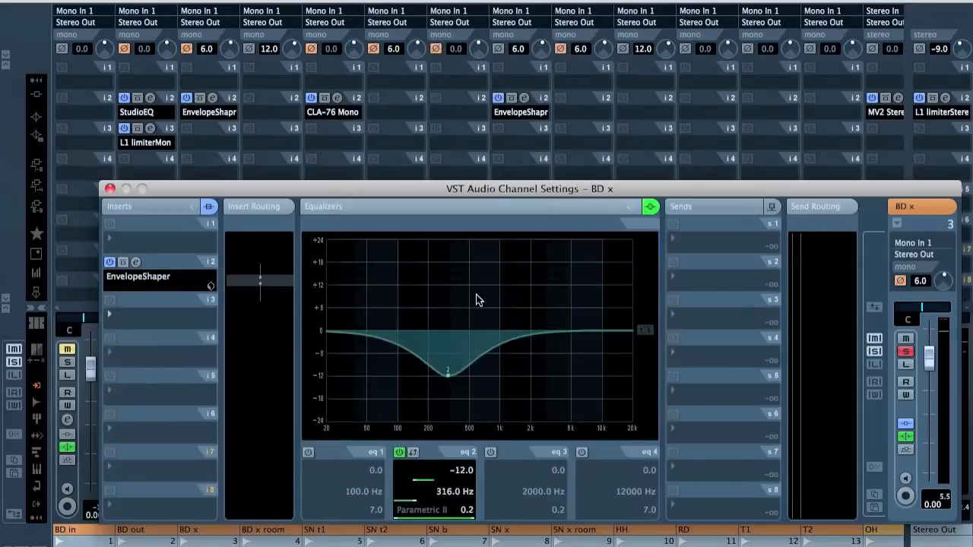
{"action": "left_click_drag", "start_coordinate": [575, 362], "coordinate": [572, 250]}
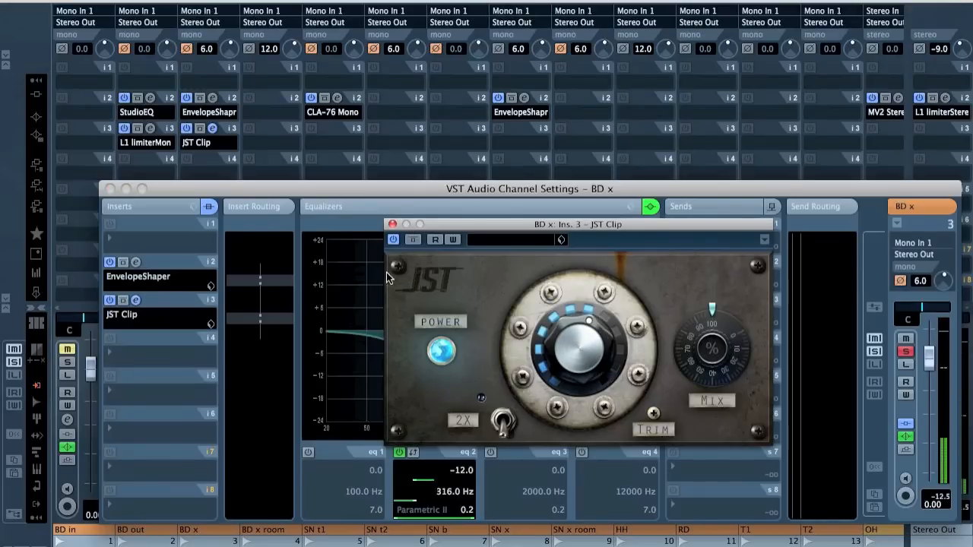
{"action": "left_click_drag", "start_coordinate": [177, 300], "coordinate": [180, 456]}
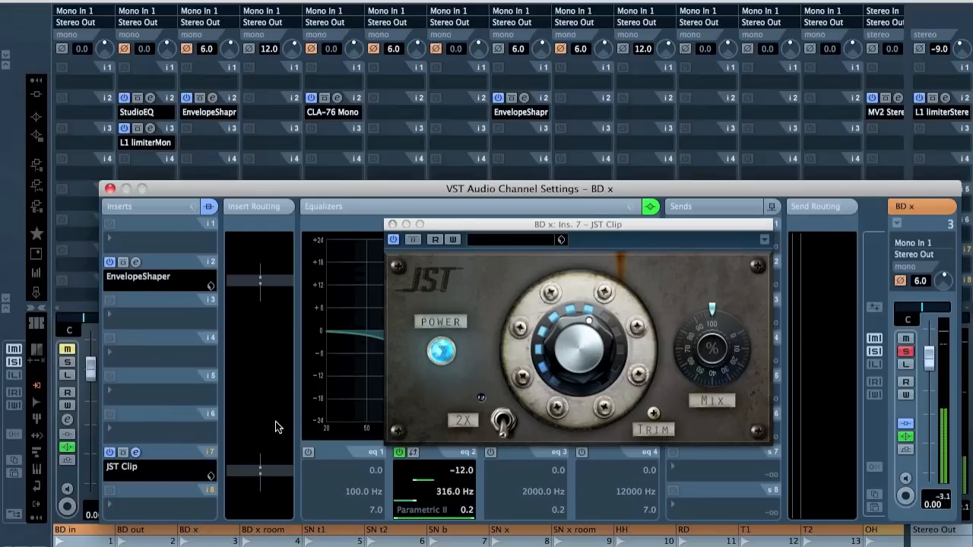
Unsolo BD x, lower the JST Clip clipping amount and move the effect to insert slot 6
{"action": "key", "text": "s"}
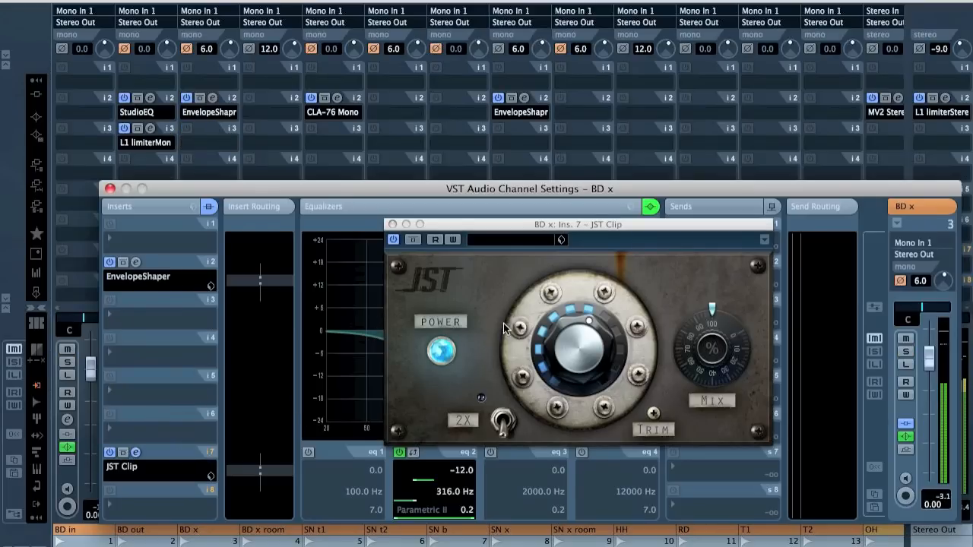
{"action": "left_click_drag", "start_coordinate": [582, 328], "coordinate": [535, 387]}
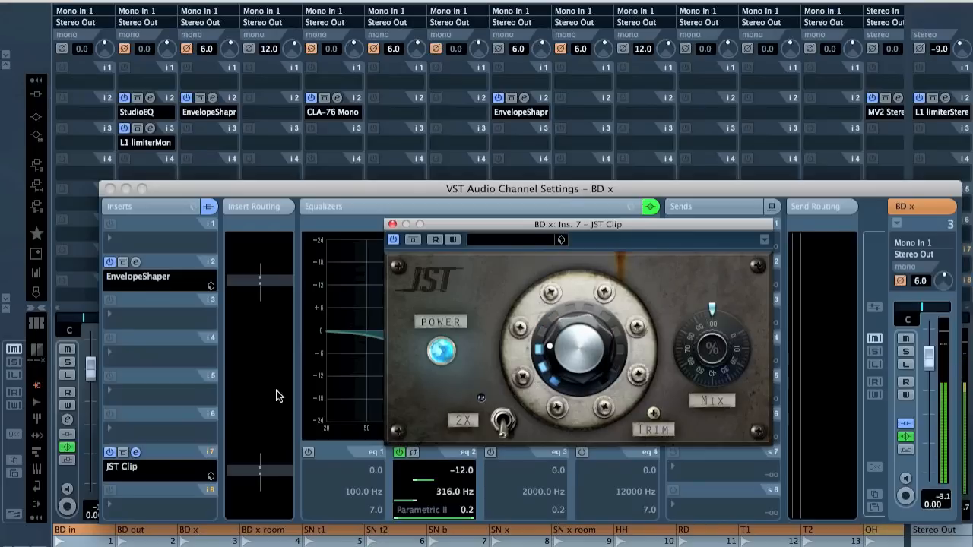
{"action": "left_click_drag", "start_coordinate": [170, 456], "coordinate": [171, 422]}
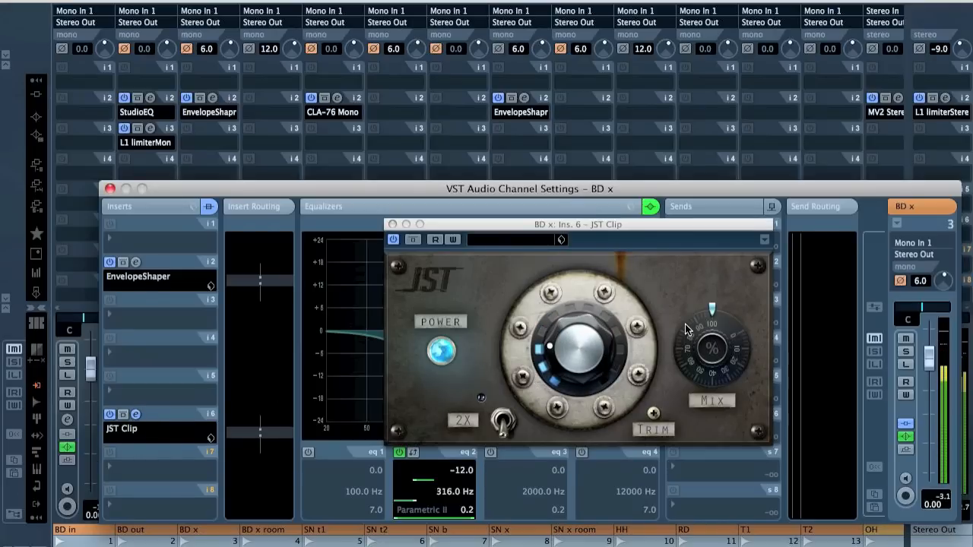
Try L1 limiter Mono in place of JST Clip, with threshold -16.6 and release 30.20, and move it to slot 4
{"action": "left_click", "coordinate": [122, 430]}
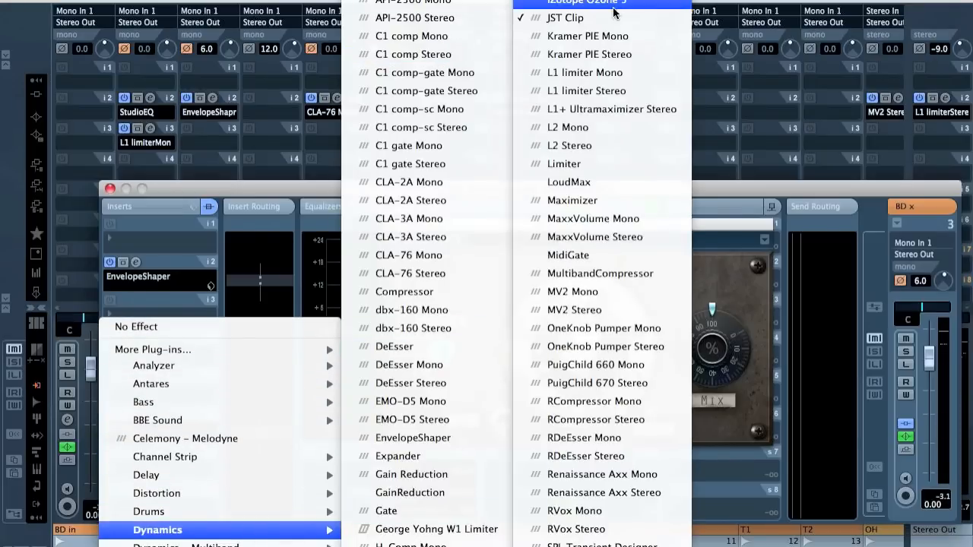
{"action": "left_click", "coordinate": [605, 74]}
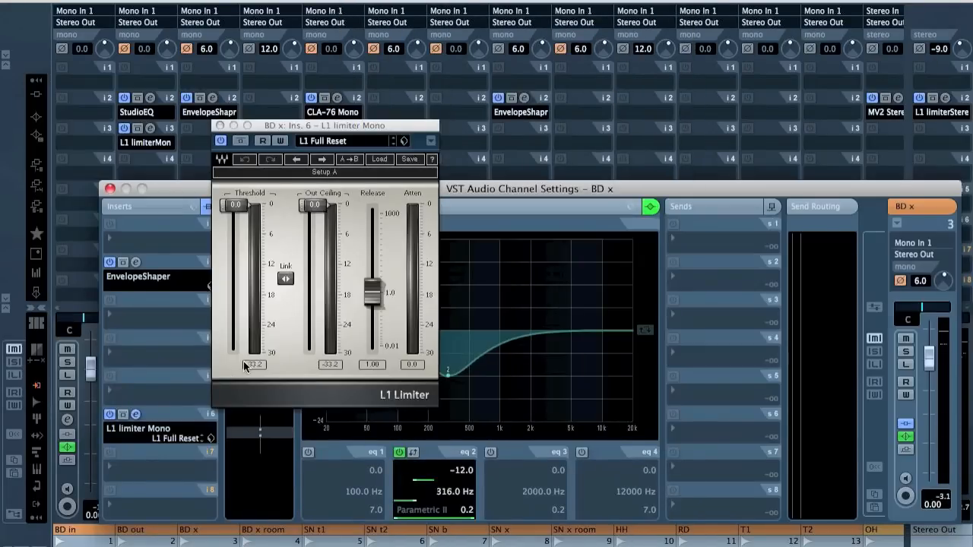
{"action": "left_click_drag", "start_coordinate": [234, 205], "coordinate": [237, 289]}
{"action": "left_click_drag", "start_coordinate": [173, 412], "coordinate": [171, 357]}
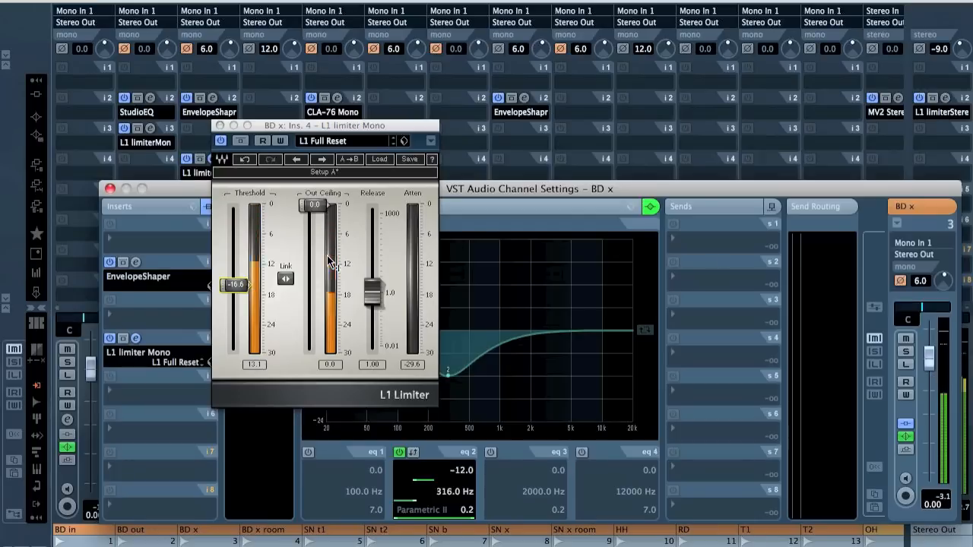
{"action": "left_click_drag", "start_coordinate": [372, 292], "coordinate": [374, 246]}
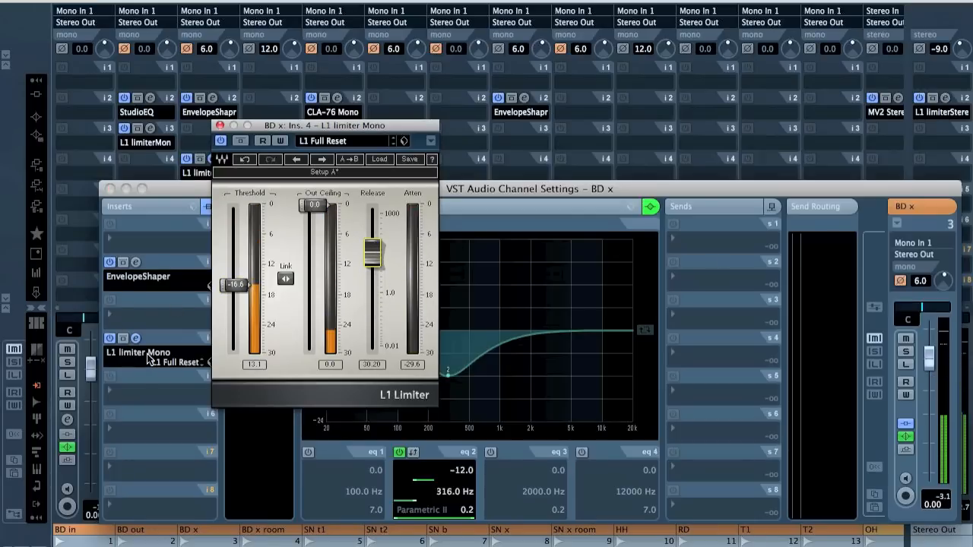
Replace the limiter in BD x's slot 4 with JST Clip, raise its clipping amount and close the effect
{"action": "left_click", "coordinate": [205, 392]}
{"action": "mouse_move", "coordinate": [249, 454]}
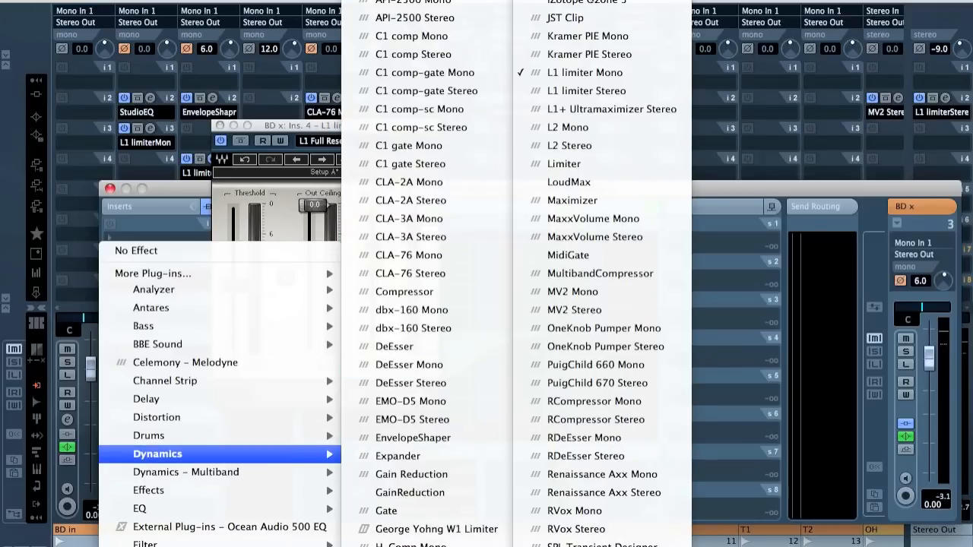
{"action": "left_click", "coordinate": [591, 17]}
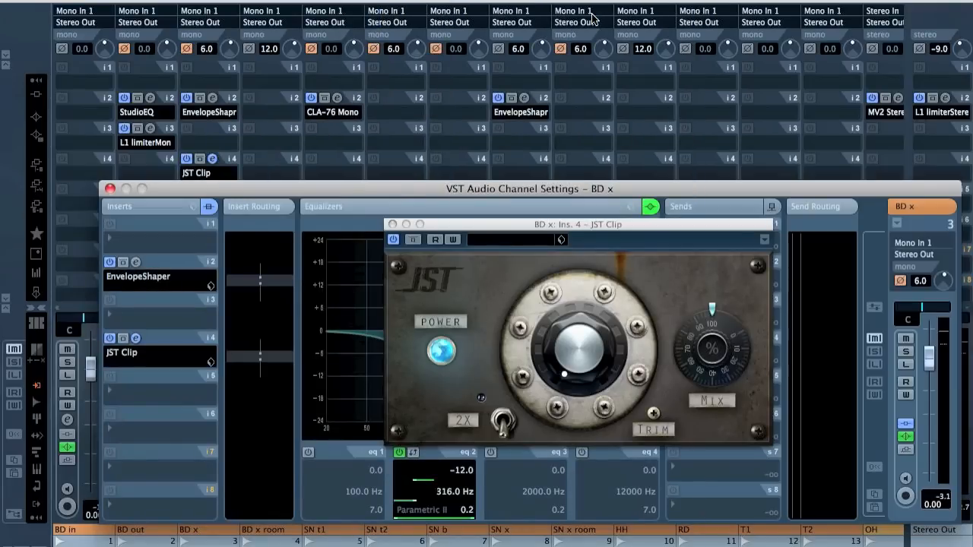
{"action": "left_click", "coordinate": [577, 353]}
{"action": "left_click_drag", "start_coordinate": [574, 339], "coordinate": [547, 273]}
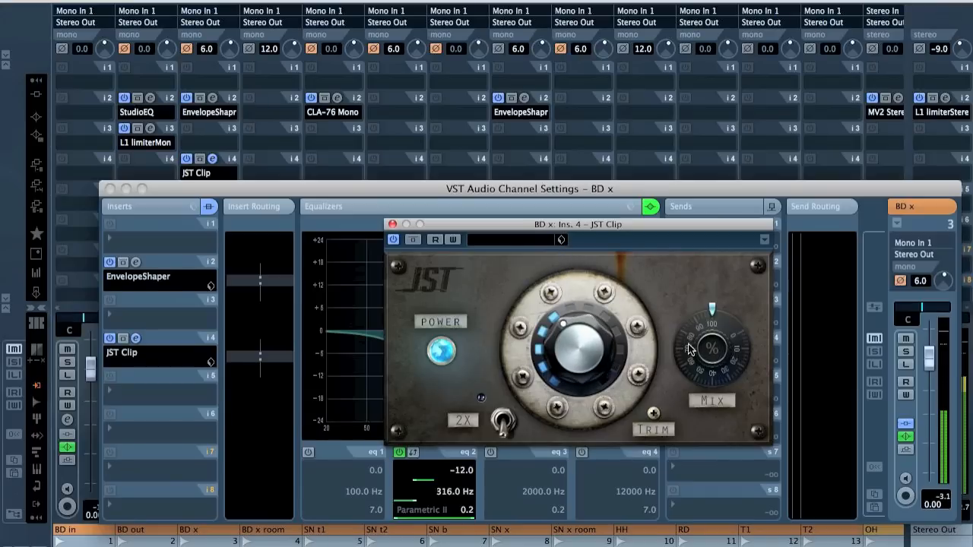
{"action": "left_click", "coordinate": [392, 224]}
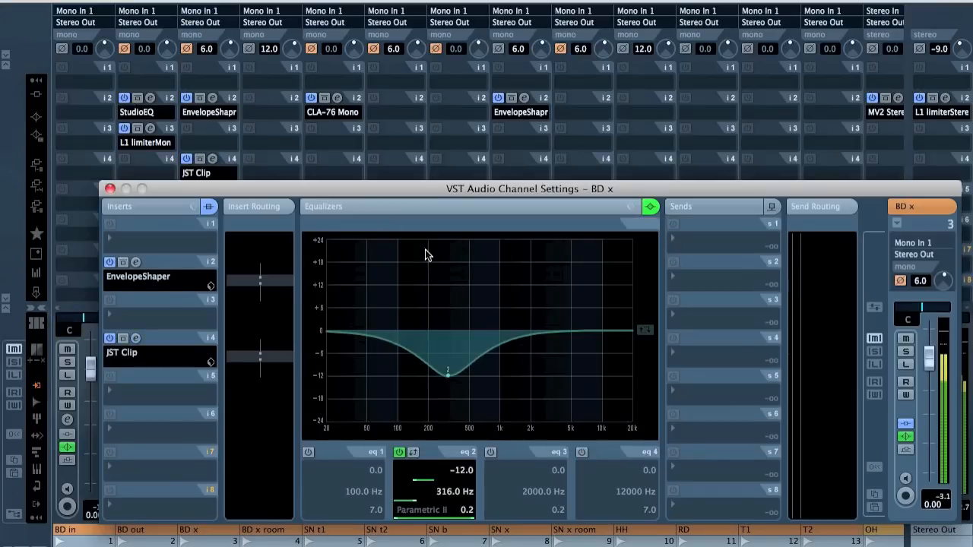
Enable EQ band 4 on BD x as a 6.8 high shelf at about 1178 Hz and close the channel settings
{"action": "left_click", "coordinate": [583, 452]}
{"action": "left_click_drag", "start_coordinate": [611, 329], "coordinate": [506, 304]}
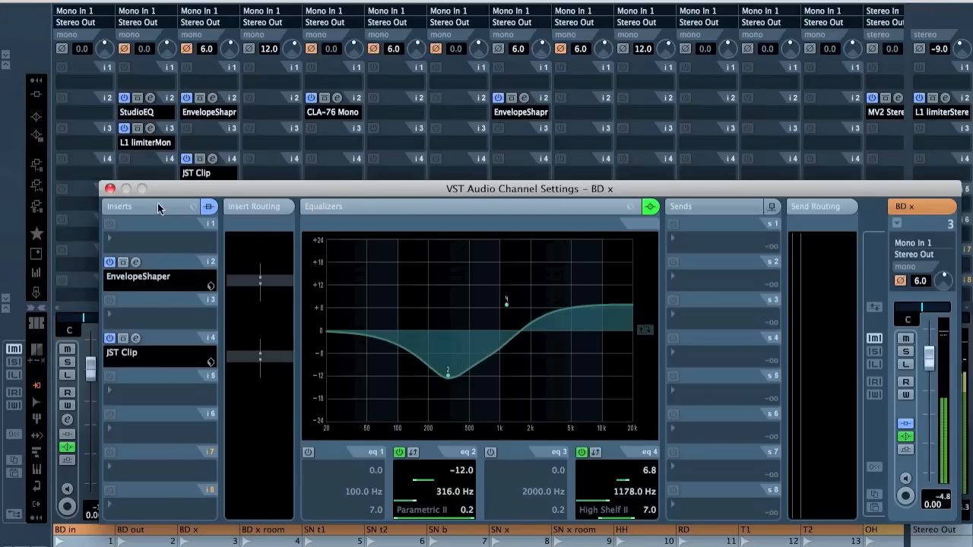
{"action": "left_click", "coordinate": [109, 189]}
Audition BD x, BD in and BD out soloed together, and clear all solos
{"action": "left_click", "coordinate": [191, 363]}
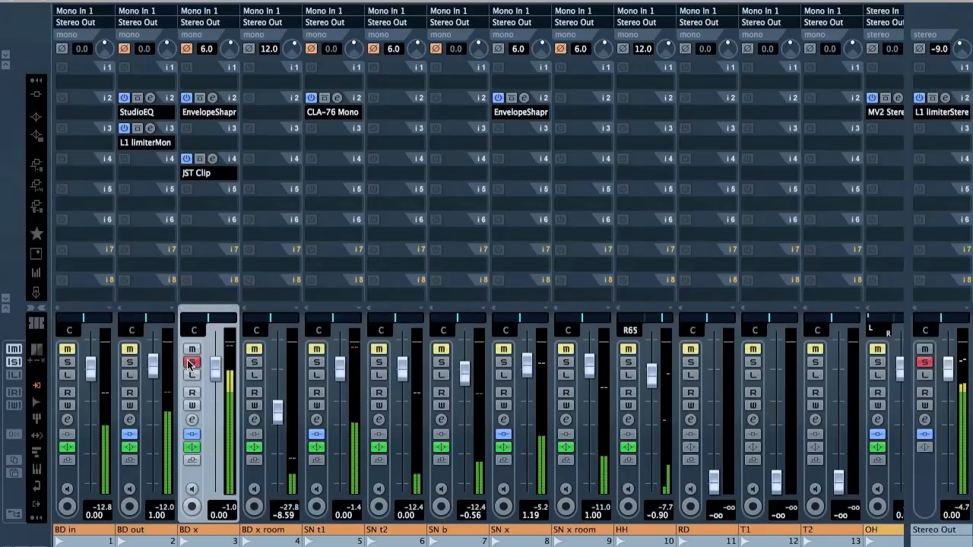
{"action": "left_click", "coordinate": [67, 361]}
{"action": "left_click", "coordinate": [130, 361]}
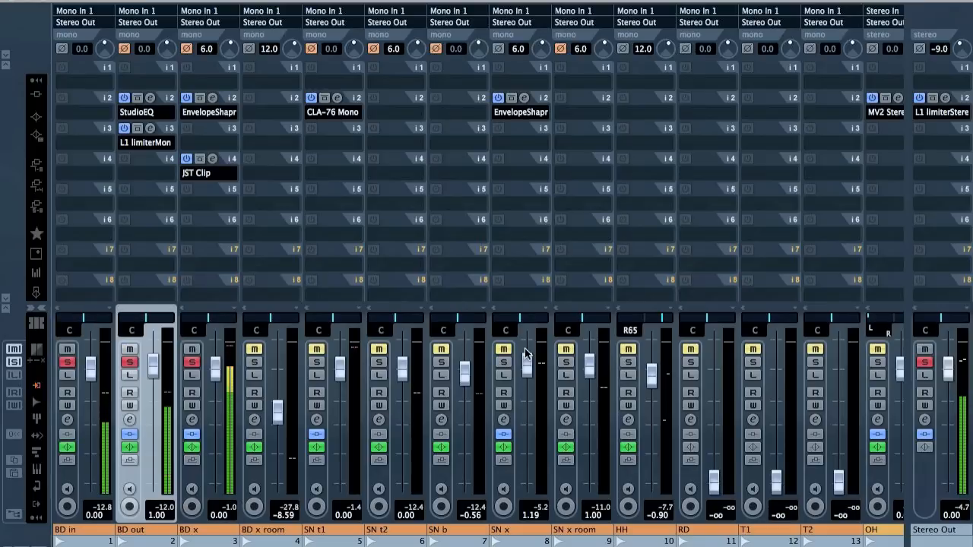
{"action": "left_click", "coordinate": [923, 363]}
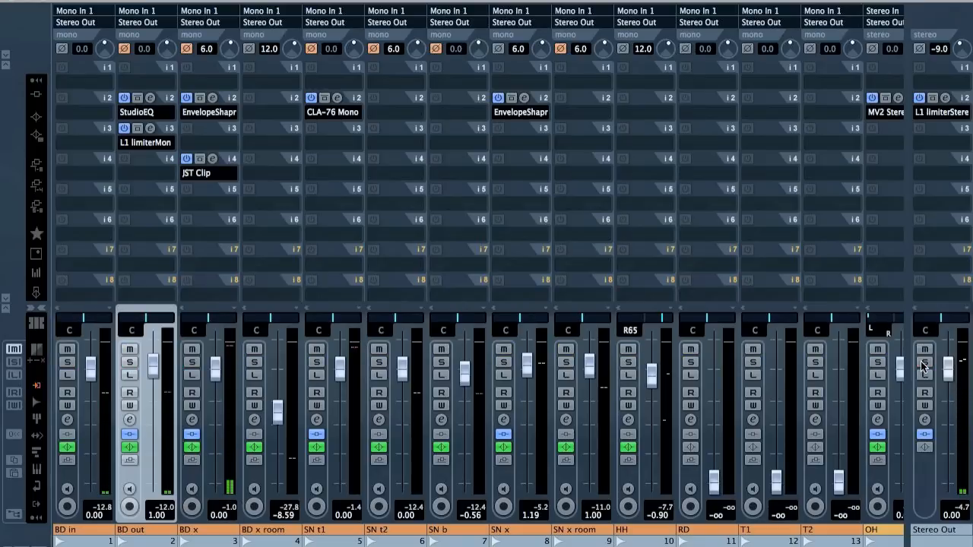
Add a second group channel and route the outputs of all drum channels, starting from BD in, to Group 2
{"action": "key", "text": "alt+g"}
{"action": "key", "text": "Return"}
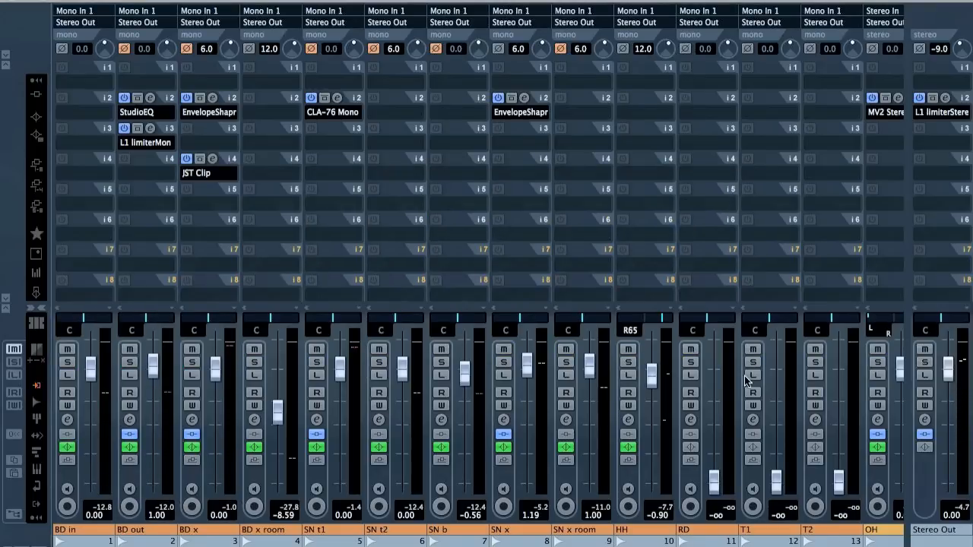
{"action": "scroll", "coordinate": [438, 449], "scroll_direction": "left", "scroll_amount": 5}
{"action": "left_click", "coordinate": [533, 477]}
{"action": "scroll", "coordinate": [534, 478], "scroll_direction": "left", "scroll_amount": 3}
{"action": "left_click", "coordinate": [78, 475], "text": "shift"}
{"action": "left_click", "coordinate": [82, 25]}
{"action": "mouse_move", "coordinate": [133, 102]}
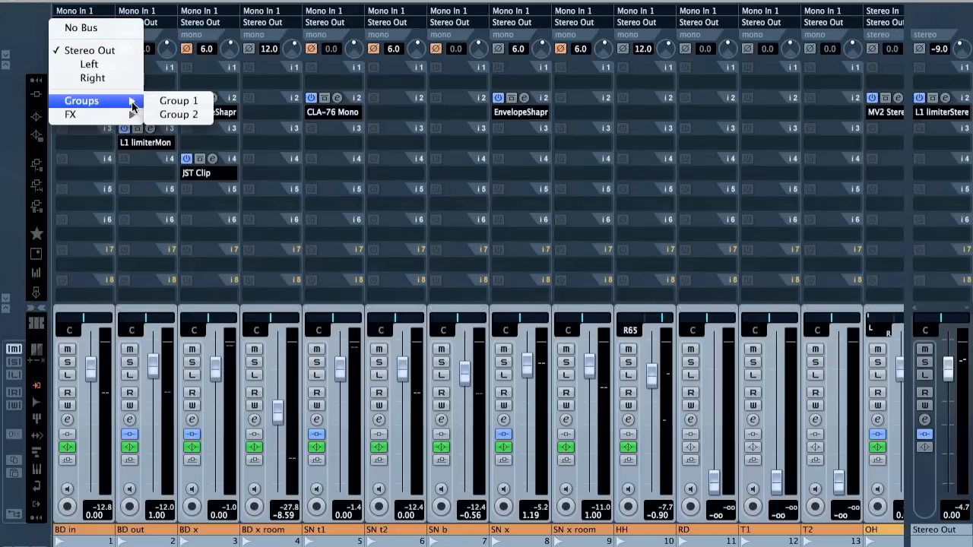
{"action": "left_click", "coordinate": [653, 227]}
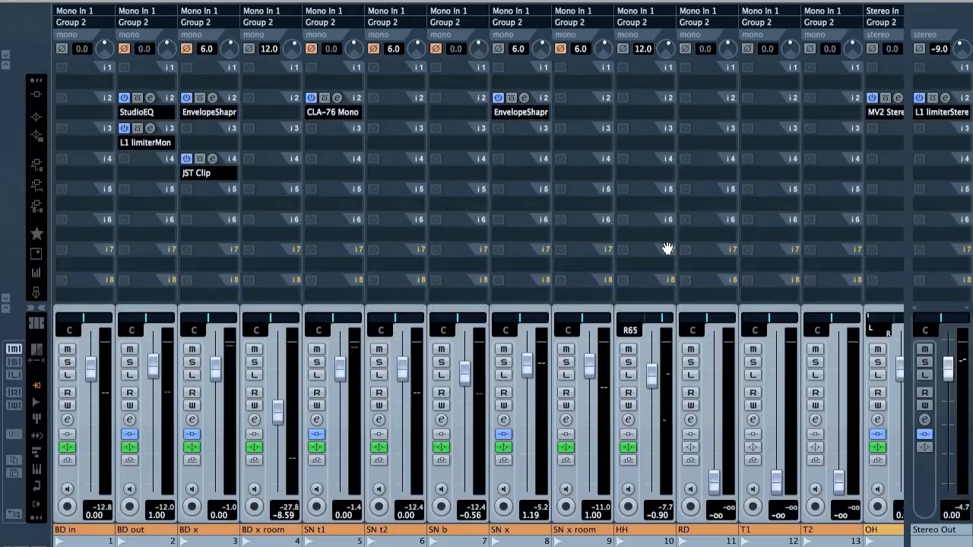
Rename the guitar group channel as GTR and the drum group channel as DRS
{"action": "scroll", "coordinate": [665, 249], "scroll_direction": "right", "scroll_amount": 10}
{"action": "double_click", "coordinate": [804, 531]}
{"action": "type", "text": "GTR"}
{"action": "key", "text": "Return"}
{"action": "double_click", "coordinate": [864, 536]}
{"action": "type", "text": "DRS"}
{"action": "key", "text": "Return"}
Show the inserts on the DRS channel and add SSLComp Stereo in its second insert slot
{"action": "left_click", "coordinate": [836, 477]}
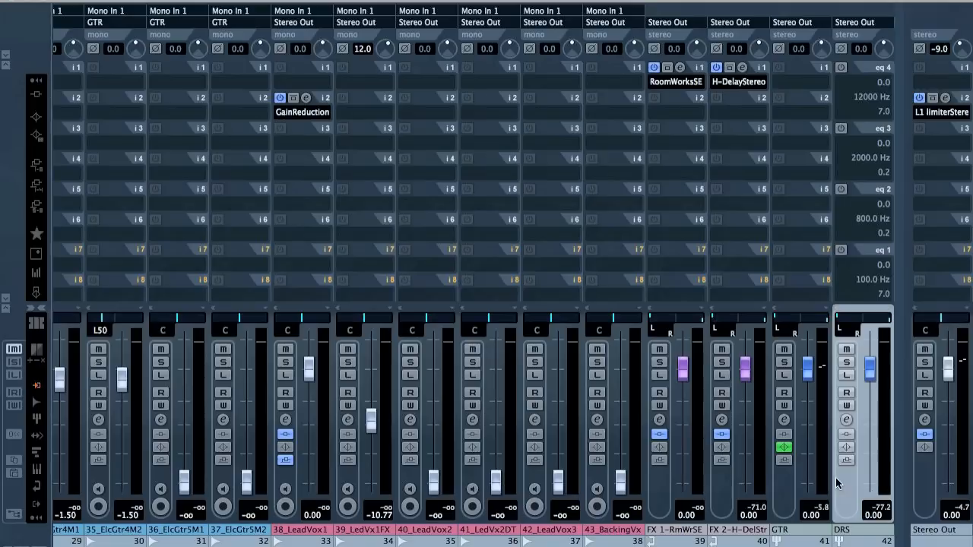
{"action": "left_click", "coordinate": [36, 97]}
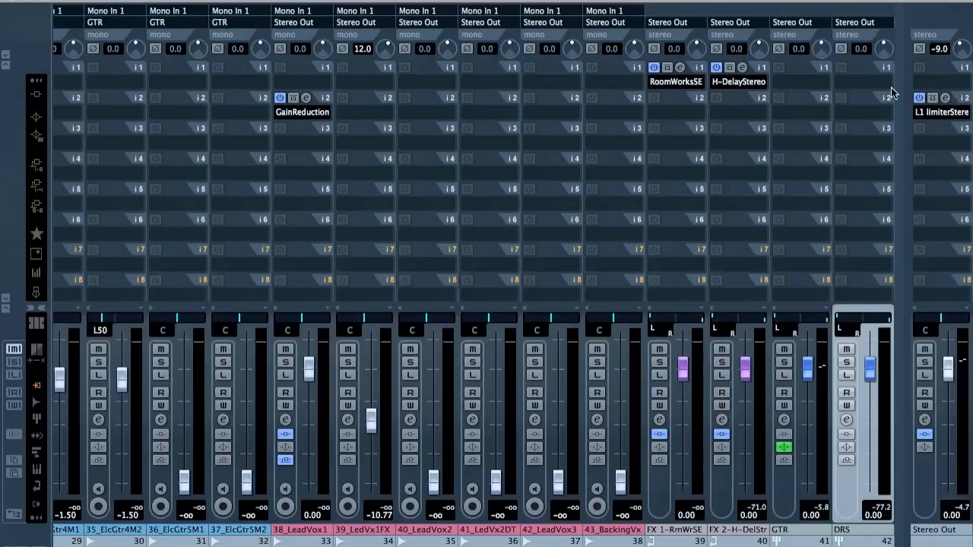
{"action": "left_click", "coordinate": [862, 120]}
{"action": "mouse_move", "coordinate": [804, 320]}
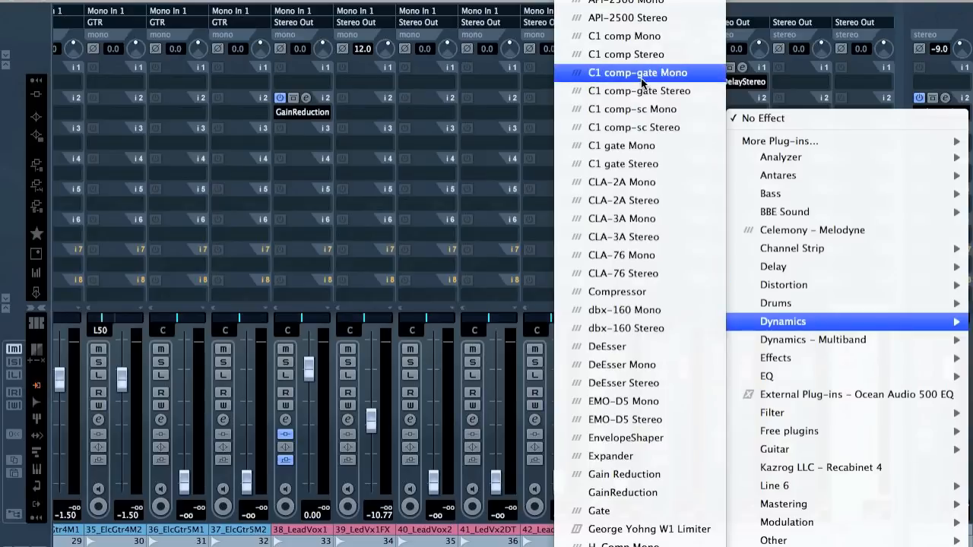
{"action": "mouse_move", "coordinate": [637, 2]}
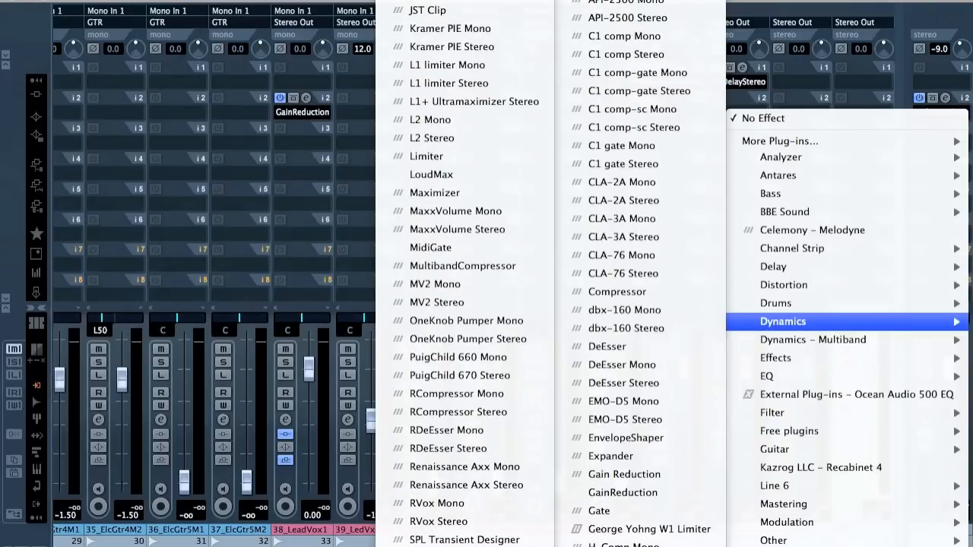
{"action": "key", "text": "Escape"}
During playback, set the DRS compressor's attack to 30 and release to Auto, disable Analog, lower the make-up gain and close it
{"action": "key", "text": "space"}
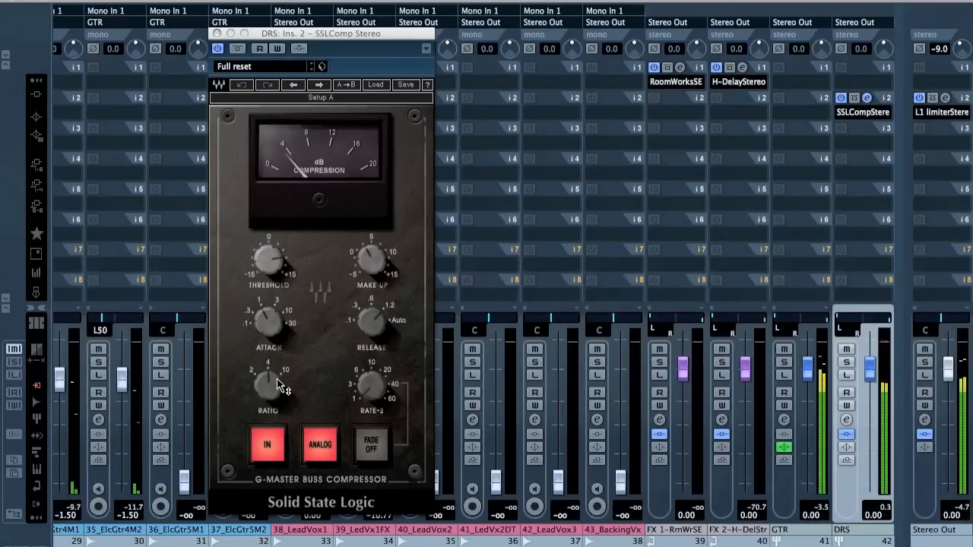
{"action": "left_click", "coordinate": [286, 327]}
{"action": "left_click_drag", "start_coordinate": [285, 327], "coordinate": [467, 332]}
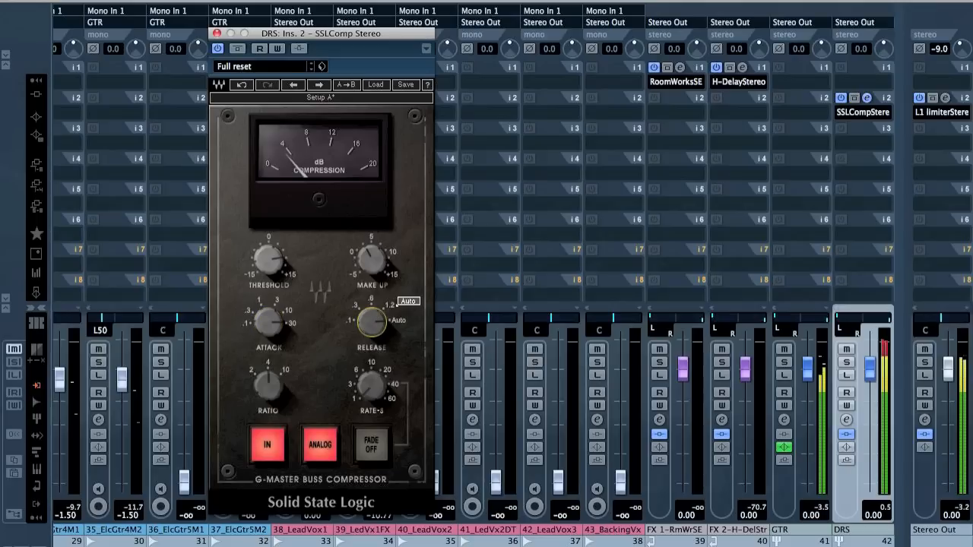
{"action": "left_click", "coordinate": [323, 444]}
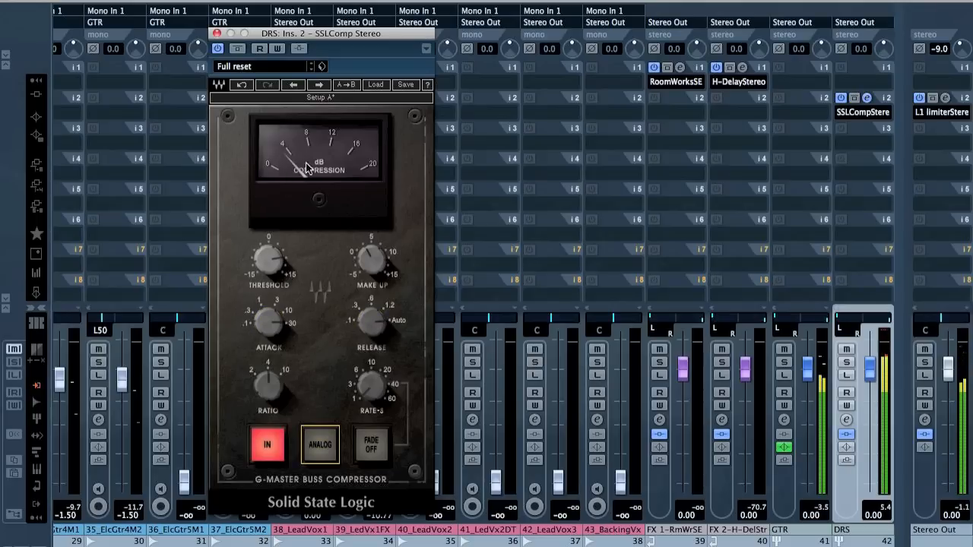
{"action": "left_click", "coordinate": [392, 257]}
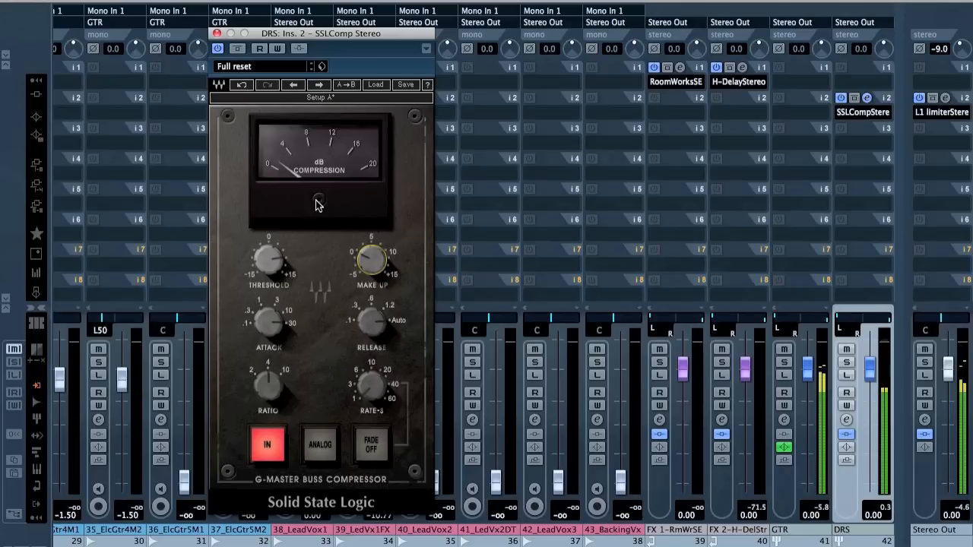
{"action": "left_click", "coordinate": [217, 34]}
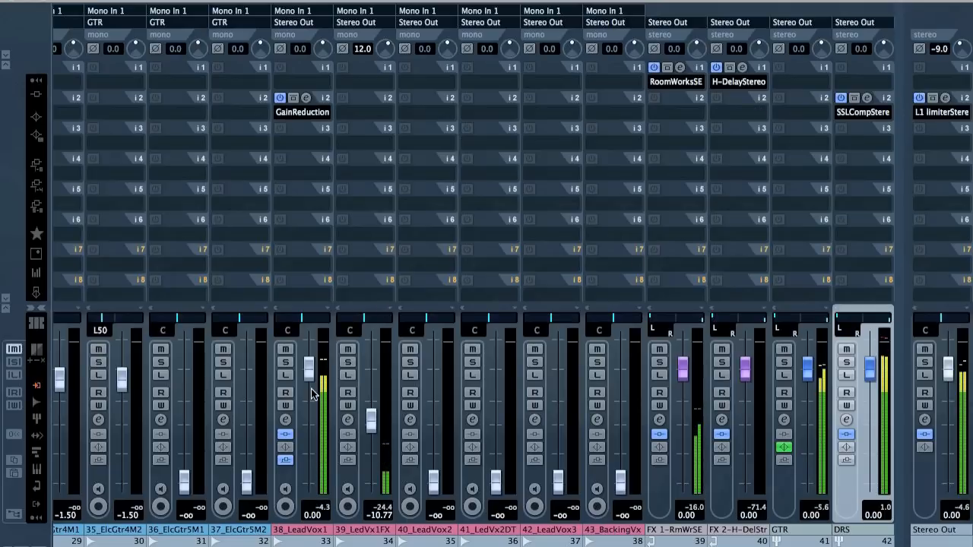
Add a second send from 38_LeadVox1 to FX 2-H-Delay Stereo at a level of -18
{"action": "left_click", "coordinate": [283, 480]}
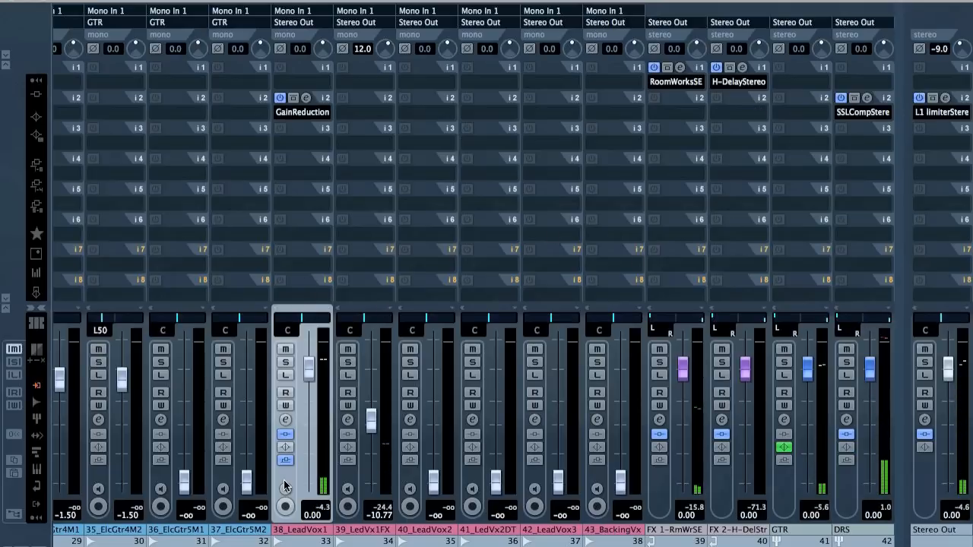
{"action": "left_click", "coordinate": [285, 419]}
{"action": "left_click", "coordinate": [730, 278]}
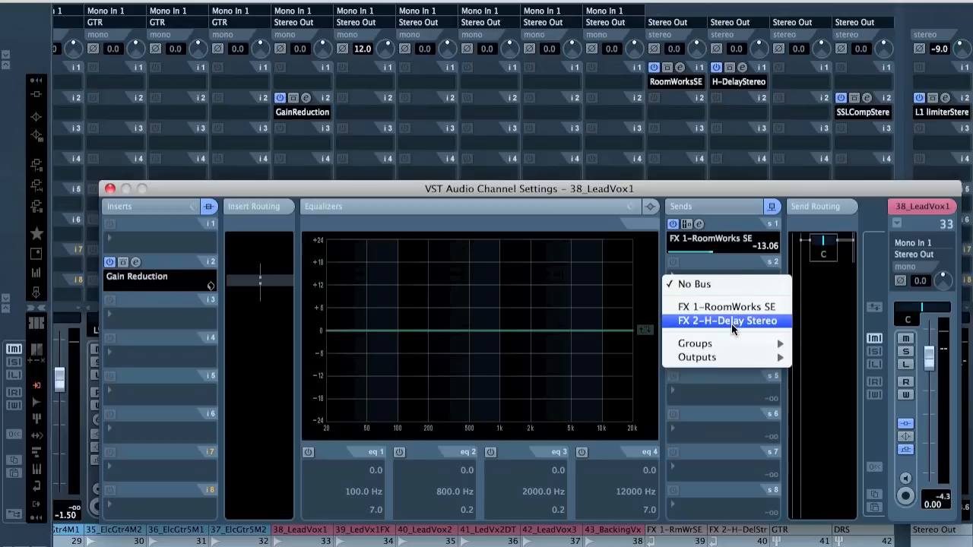
{"action": "left_click", "coordinate": [731, 322]}
{"action": "double_click", "coordinate": [772, 286]}
{"action": "type", "text": "-18"}
{"action": "key", "text": "Return"}
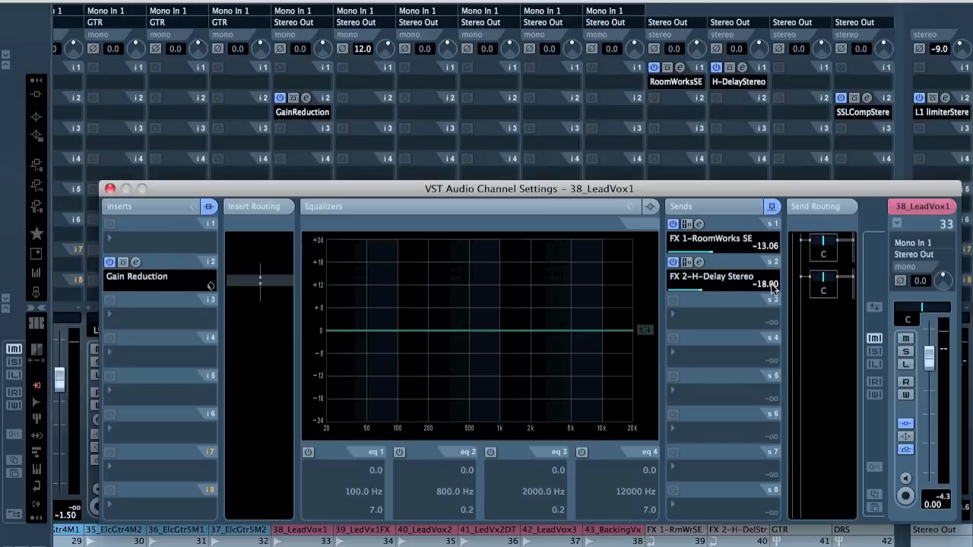
Set the 38_LeadVox1 send to FX 1-RoomWorks SE to -12.00 and start playback
{"action": "left_click", "coordinate": [761, 241]}
{"action": "left_click", "coordinate": [750, 229]}
{"action": "double_click", "coordinate": [760, 250]}
{"action": "type", "text": "-12"}
{"action": "key", "text": "space"}
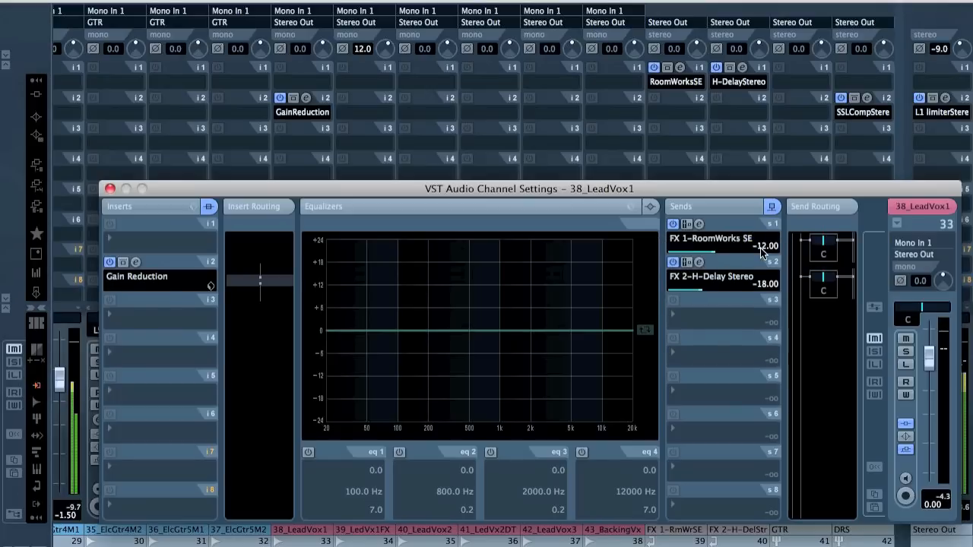
Close the 38_LeadVox1 channel settings and play the arrangement from just before bar 4, ahead of the first vocal phrase
{"action": "key", "text": "F3"}
{"action": "key", "text": "F3"}
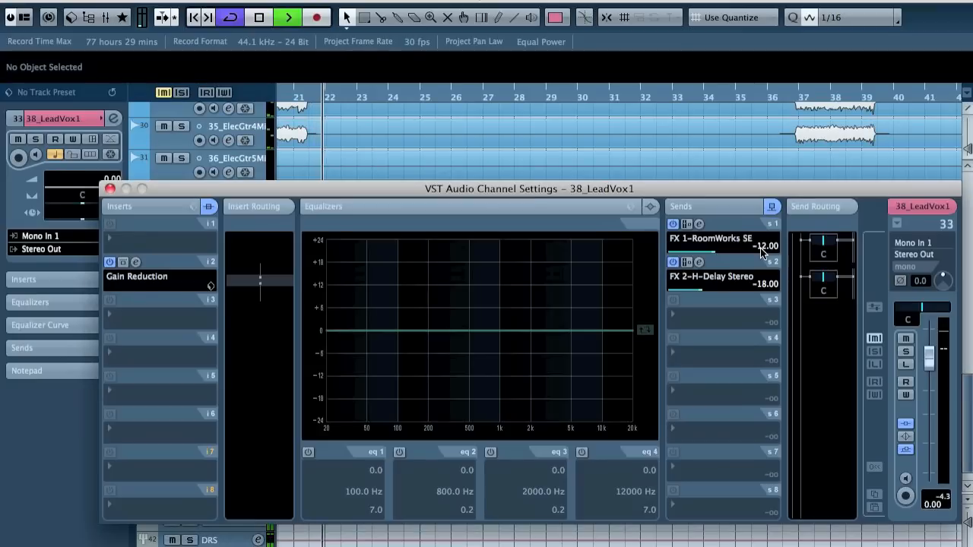
{"action": "left_click", "coordinate": [108, 187]}
{"action": "key", "text": "space"}
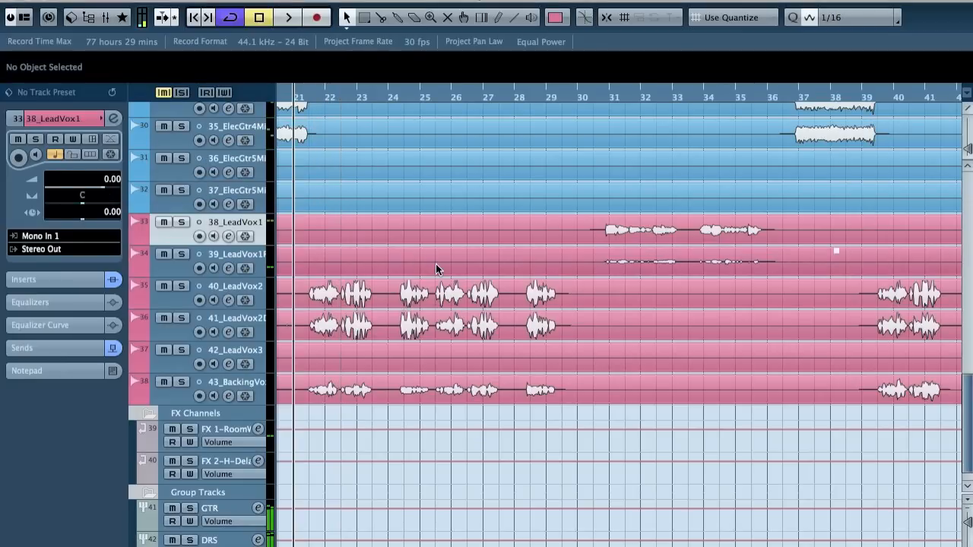
{"action": "scroll", "coordinate": [436, 265], "scroll_direction": "up", "scroll_amount": 3}
{"action": "scroll", "coordinate": [435, 265], "scroll_direction": "left", "scroll_amount": 10}
{"action": "left_click", "coordinate": [369, 93]}
{"action": "key", "text": "space"}
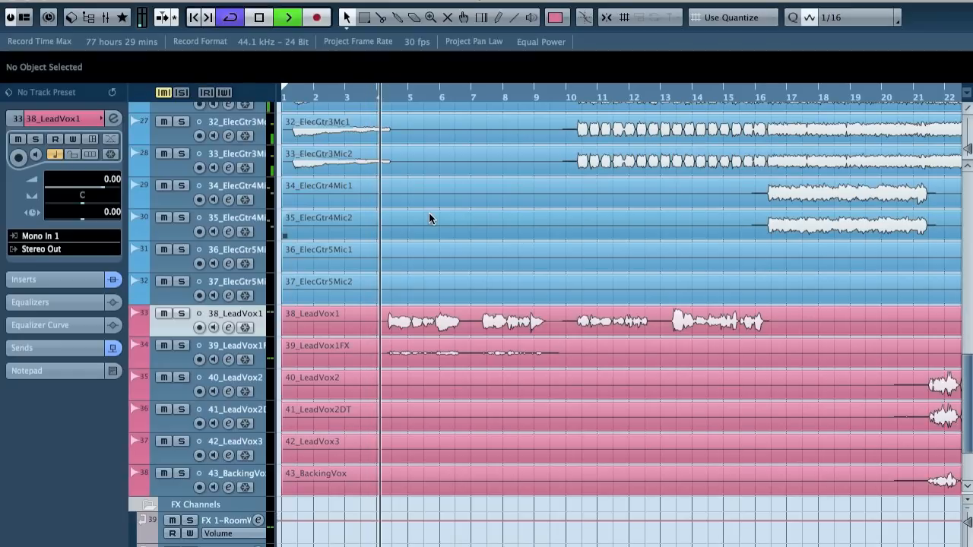
Open the H-Delay from 38_LeadVox1's second send, set its delay time to 1/4 and turn down its Analog setting
{"action": "left_click", "coordinate": [59, 348]}
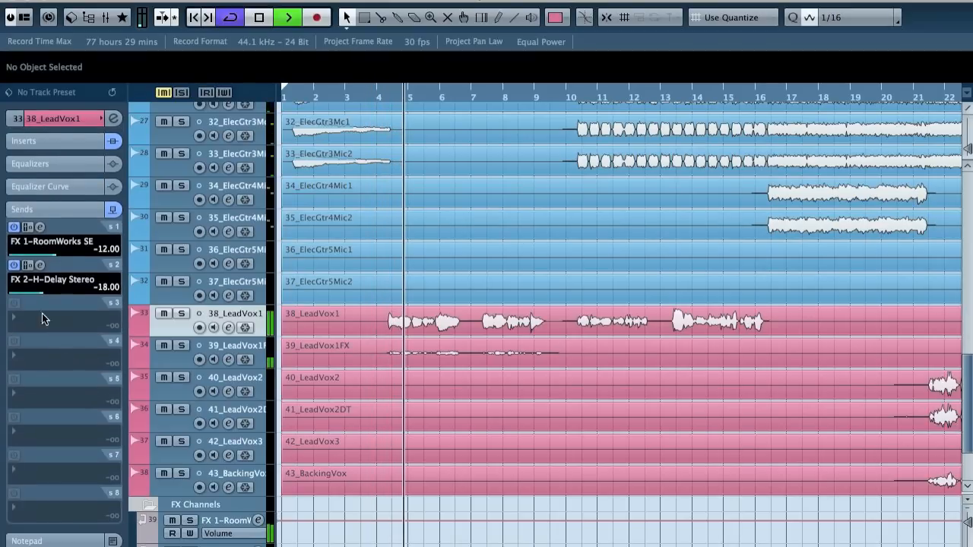
{"action": "left_click", "coordinate": [39, 264]}
{"action": "left_click_drag", "start_coordinate": [434, 338], "coordinate": [434, 319]}
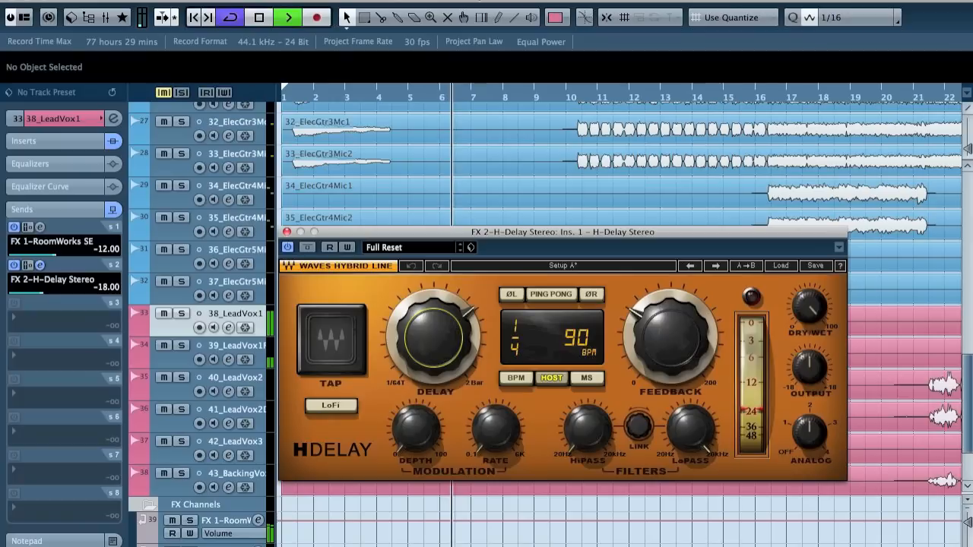
{"action": "left_click_drag", "start_coordinate": [809, 432], "coordinate": [809, 434]}
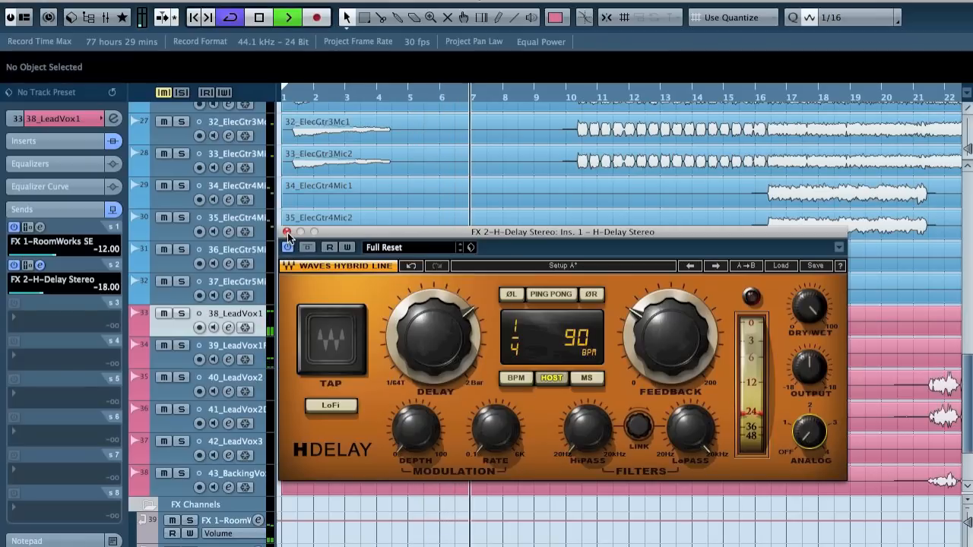
Try a 1/2 delay time in the H-Delay and replay the vocal passage
{"action": "key", "text": "space"}
{"action": "left_click_drag", "start_coordinate": [416, 350], "coordinate": [417, 326]}
{"action": "key", "text": "space"}
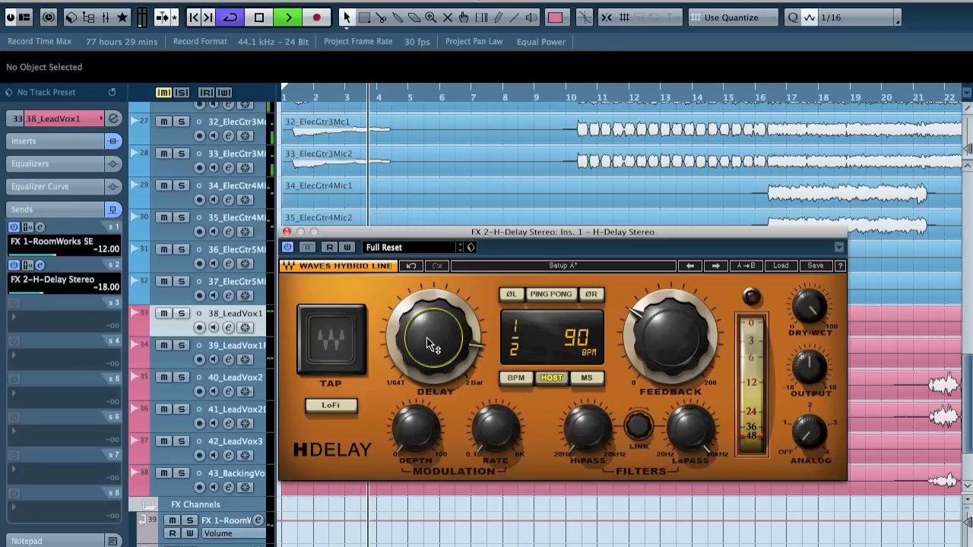
Show the mixer, close the H-Delay and add a Compressor in the second insert slot of FX 2-H-Delay Stereo
{"action": "key", "text": "F3"}
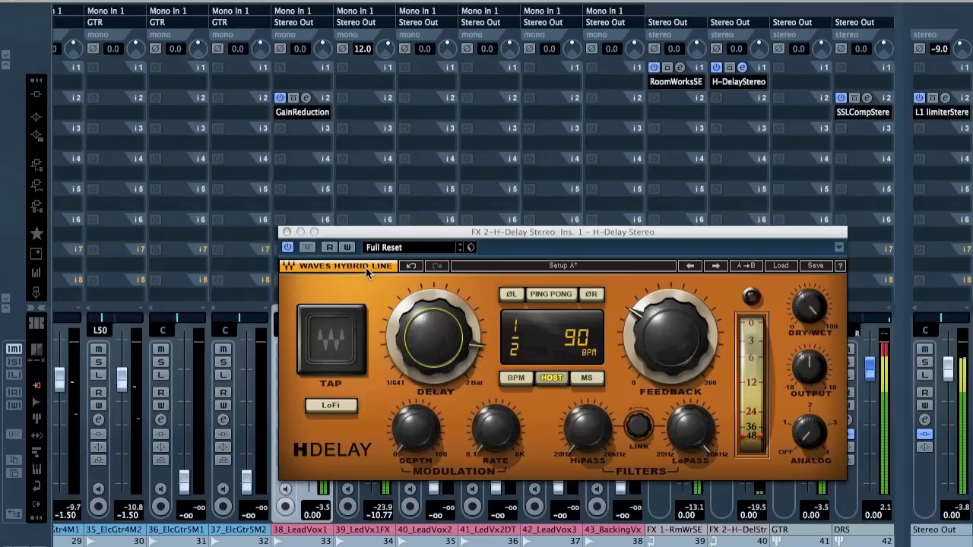
{"action": "left_click", "coordinate": [286, 231]}
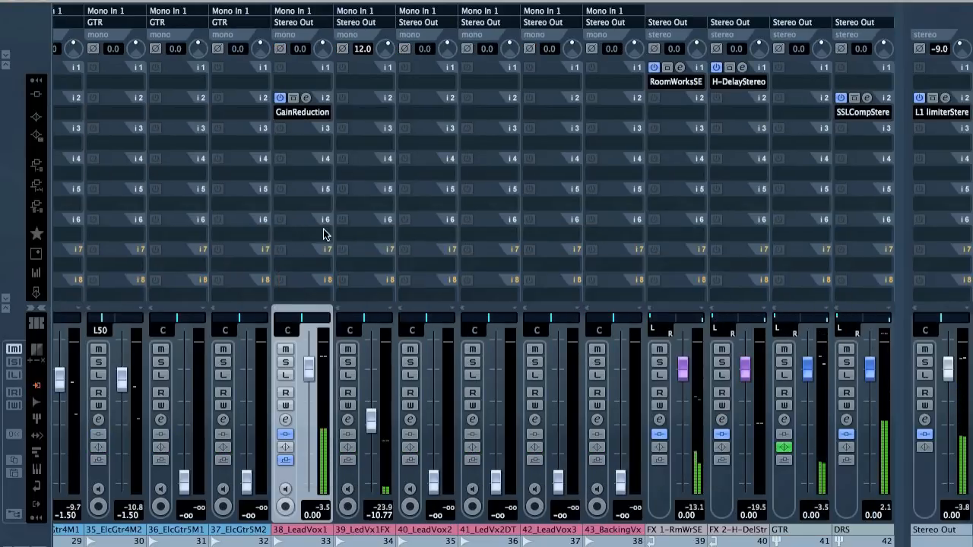
{"action": "left_click", "coordinate": [743, 116]}
{"action": "mouse_move", "coordinate": [764, 287]}
{"action": "mouse_move", "coordinate": [761, 323]}
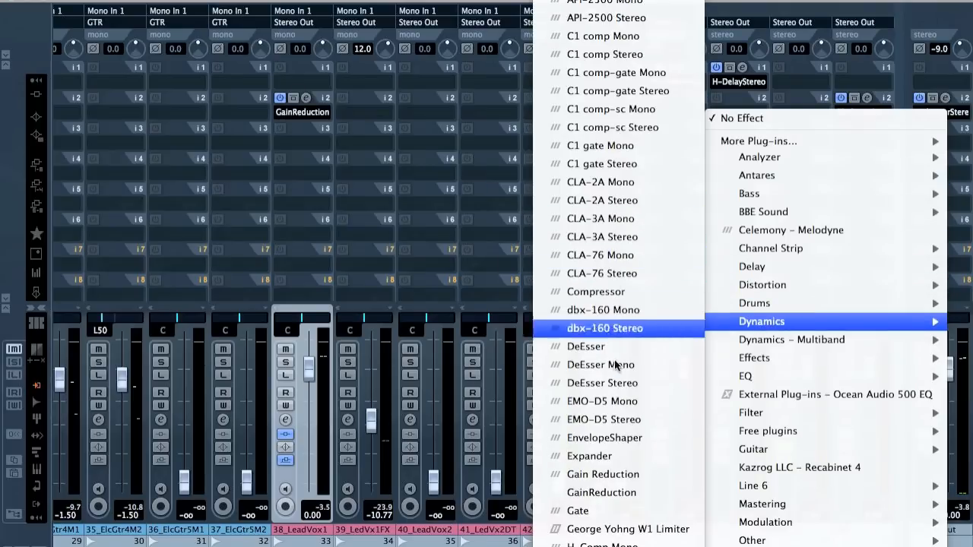
{"action": "left_click", "coordinate": [634, 292]}
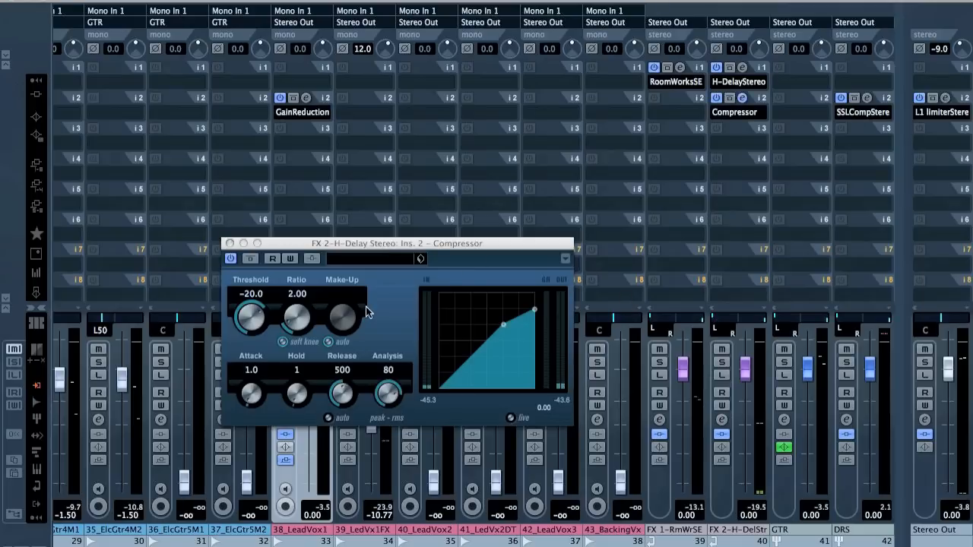
Activate the compressor's side-chain, set its ratio to 3.00 and route 38_LeadVox1's third send to that side-chain
{"action": "left_click", "coordinate": [313, 260]}
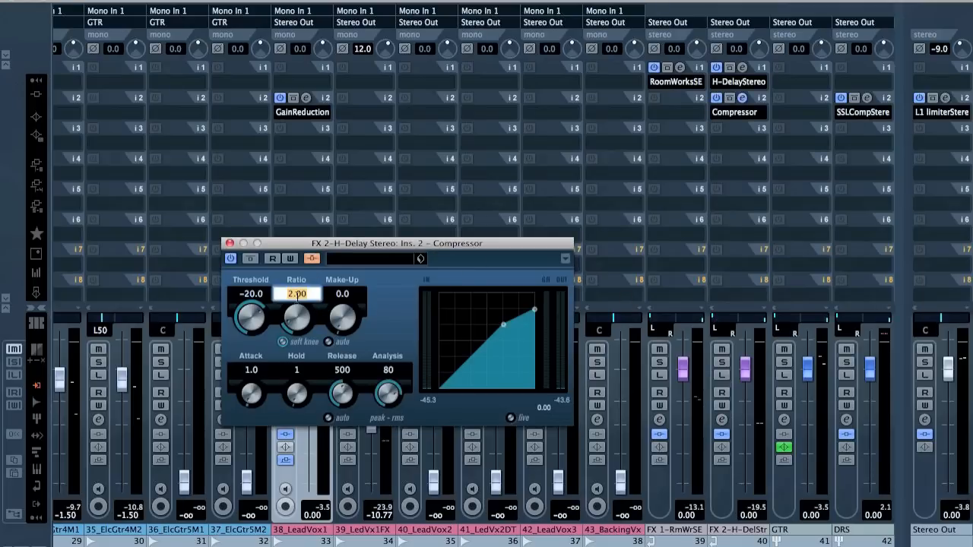
{"action": "key", "text": "Return"}
{"action": "key", "text": "e"}
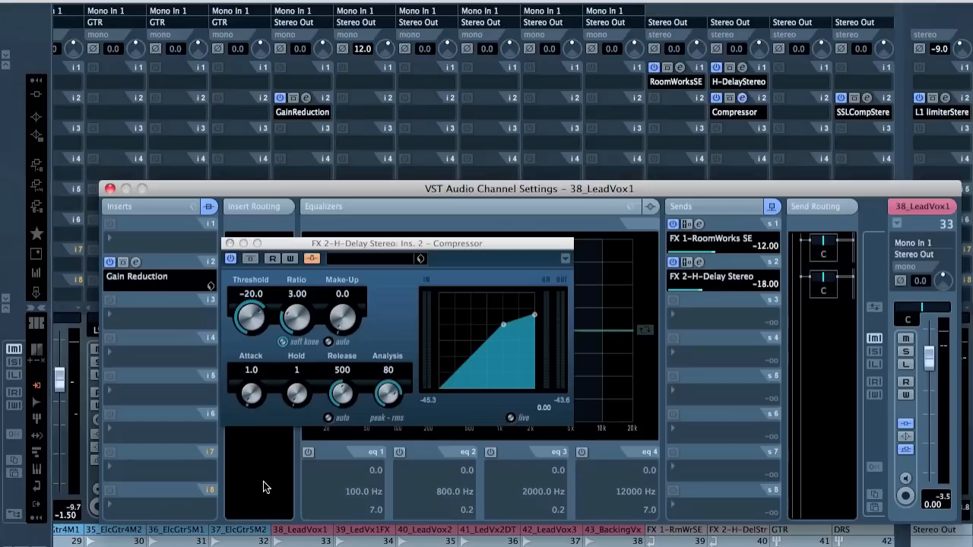
{"action": "left_click", "coordinate": [745, 312]}
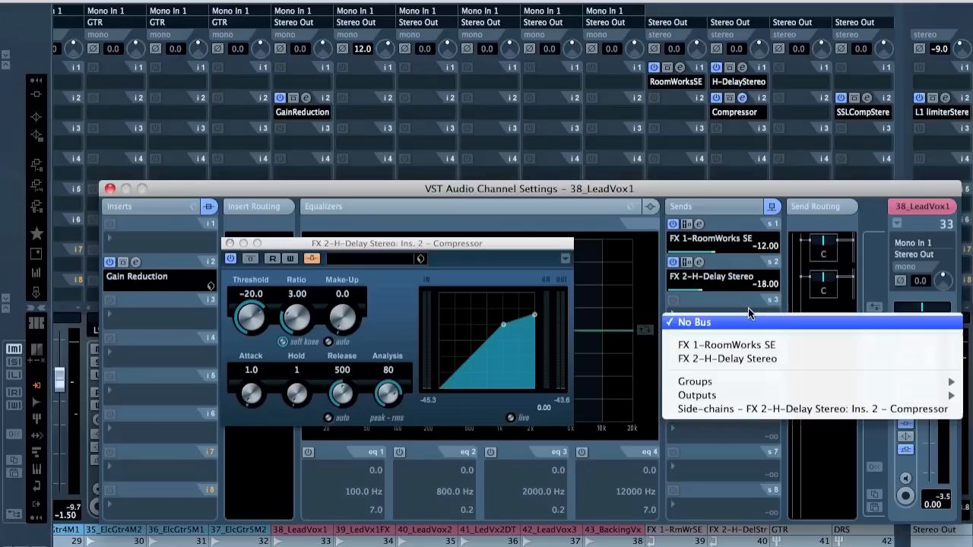
{"action": "left_click", "coordinate": [716, 410]}
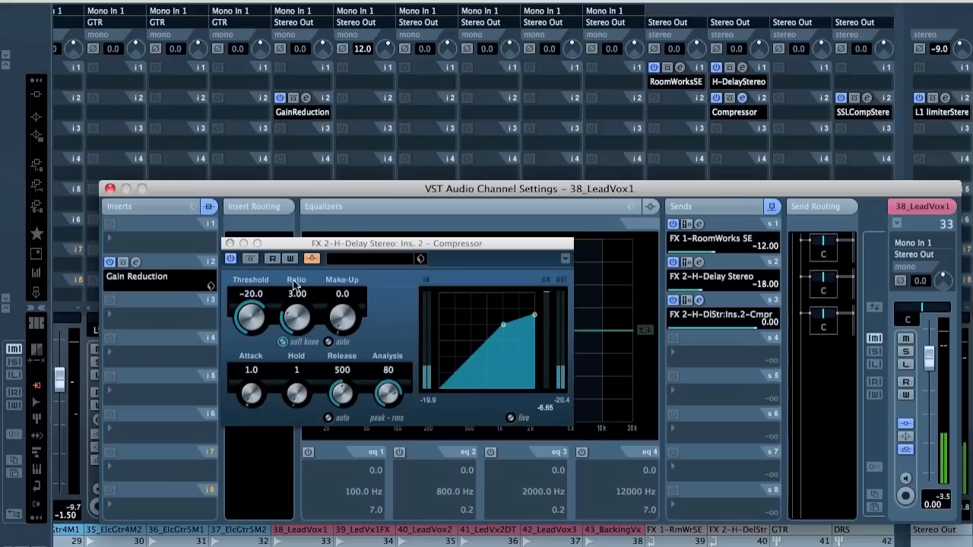
Set the delay channel compressor's ratio to 6.00 and threshold to -30.0, and reset its gain reduction readout
{"action": "left_click_drag", "start_coordinate": [294, 295], "coordinate": [295, 300]}
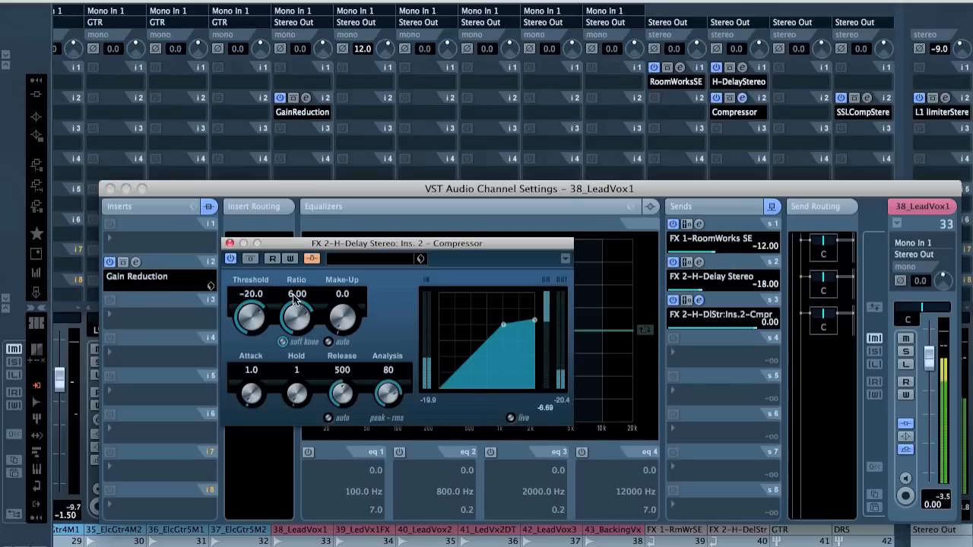
{"action": "left_click", "coordinate": [245, 295]}
{"action": "type", "text": "-30"}
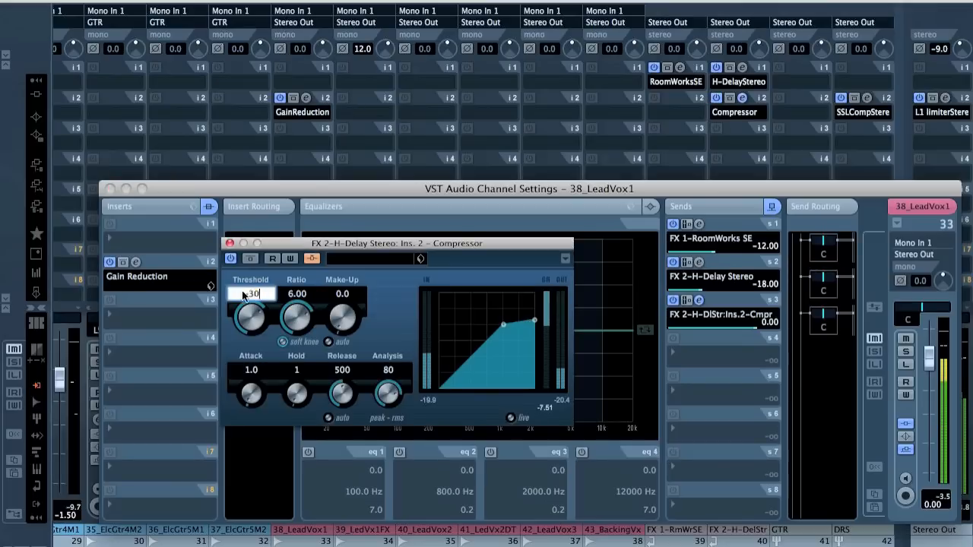
{"action": "key", "text": "Return"}
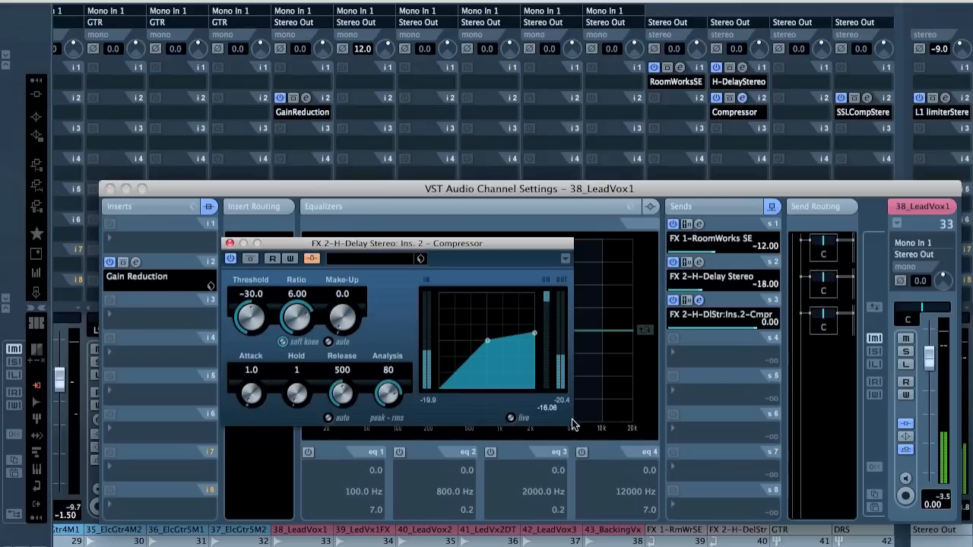
{"action": "left_click", "coordinate": [549, 407]}
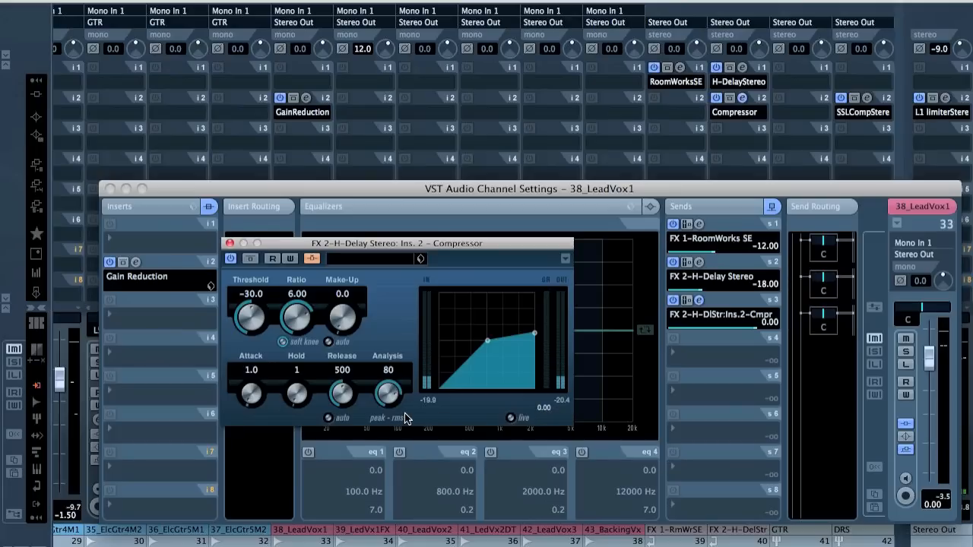
Set the H-Delay on FX 2 to 1/4 with Ping Pong enabled, and close the compressor and delay windows
{"action": "left_click", "coordinate": [729, 68]}
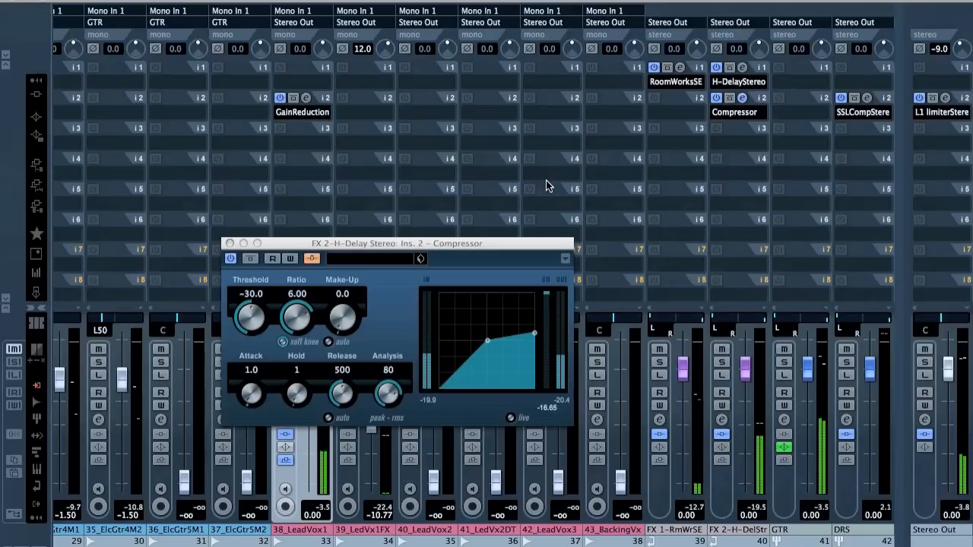
{"action": "left_click", "coordinate": [743, 69]}
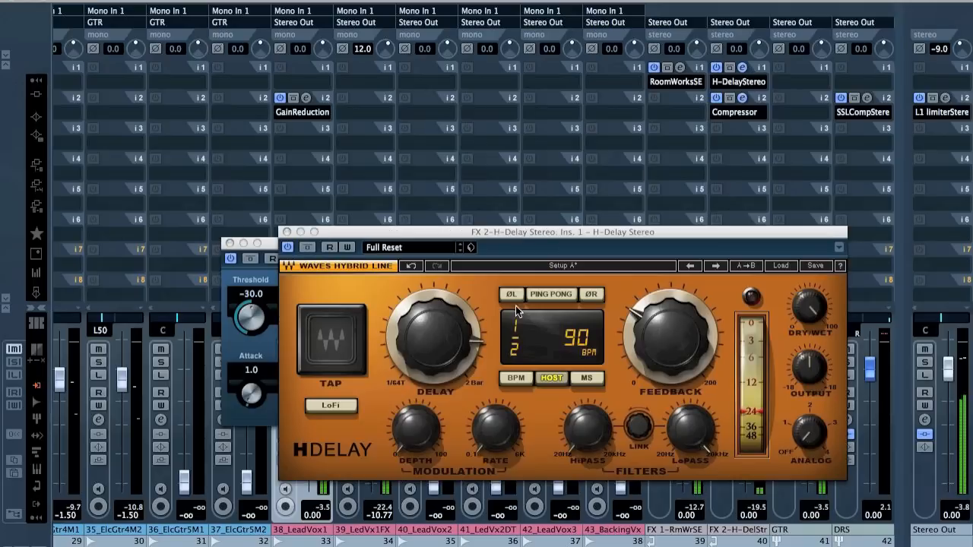
{"action": "left_click_drag", "start_coordinate": [433, 319], "coordinate": [430, 363]}
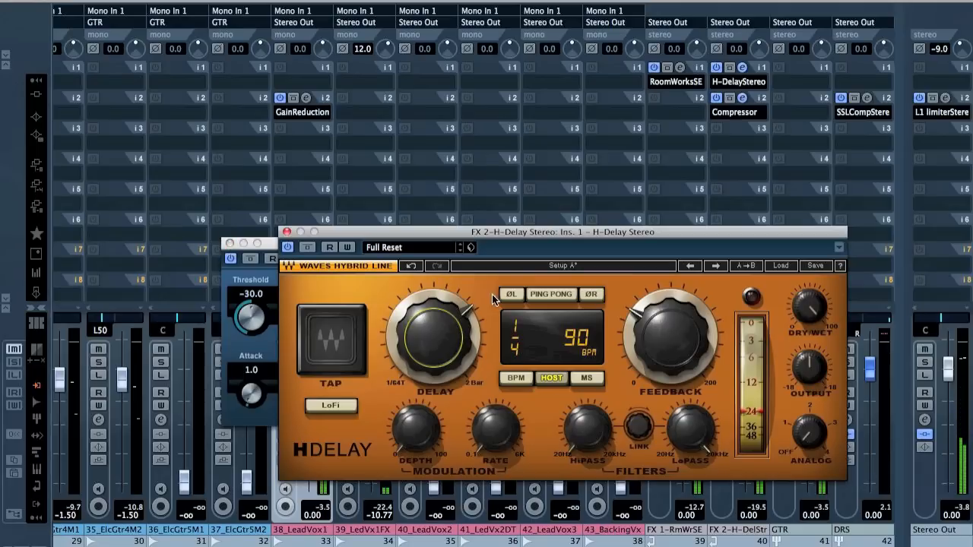
{"action": "left_click", "coordinate": [562, 296]}
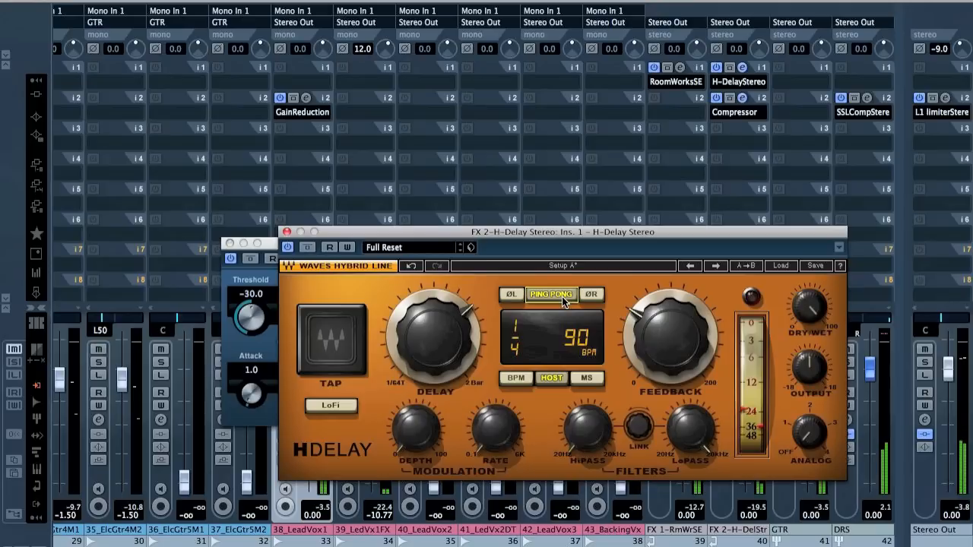
{"action": "left_click", "coordinate": [231, 251]}
{"action": "left_click", "coordinate": [229, 243]}
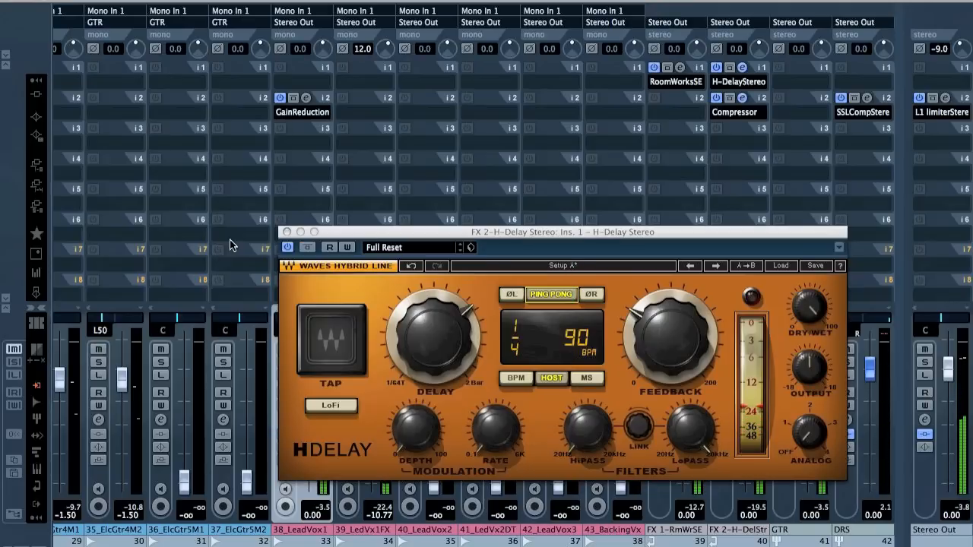
{"action": "left_click", "coordinate": [286, 232]}
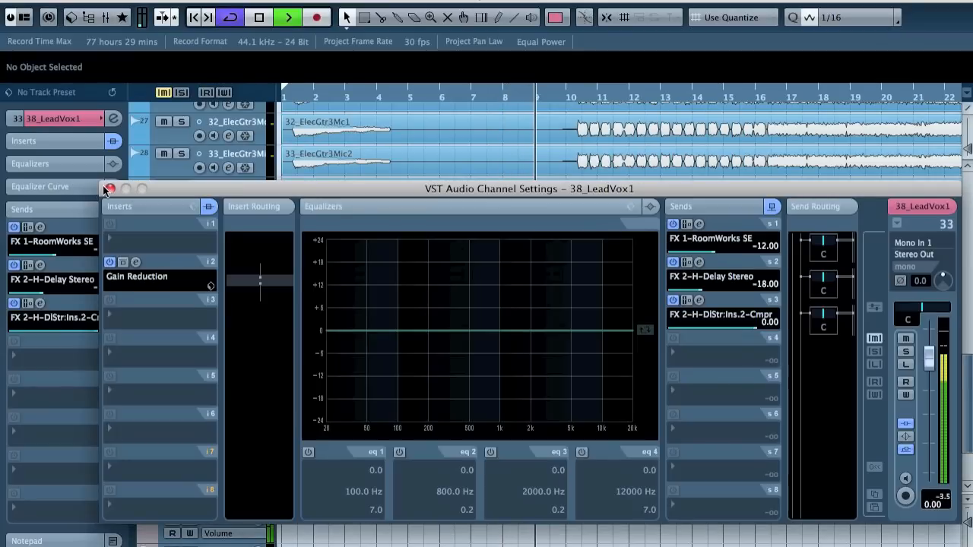
Close the 38_LeadVox1 channel settings, stop playback and place the project cursor just before bar 21
{"action": "left_click", "coordinate": [109, 189]}
{"action": "scroll", "coordinate": [586, 341], "scroll_direction": "right", "scroll_amount": 5}
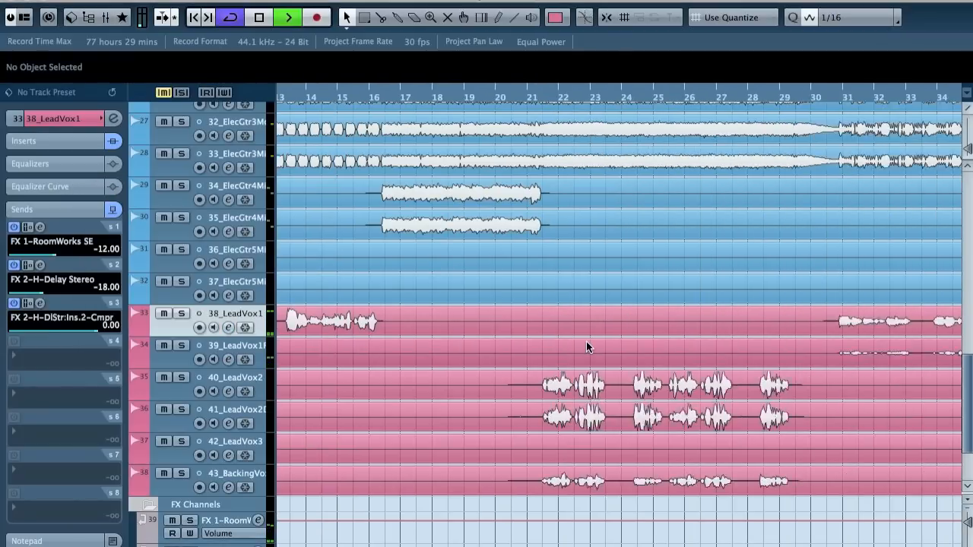
{"action": "scroll", "coordinate": [586, 342], "scroll_direction": "left", "scroll_amount": 3}
{"action": "key", "text": "g"}
{"action": "key", "text": "g"}
{"action": "key", "text": "g"}
{"action": "key", "text": "g"}
{"action": "key", "text": "g"}
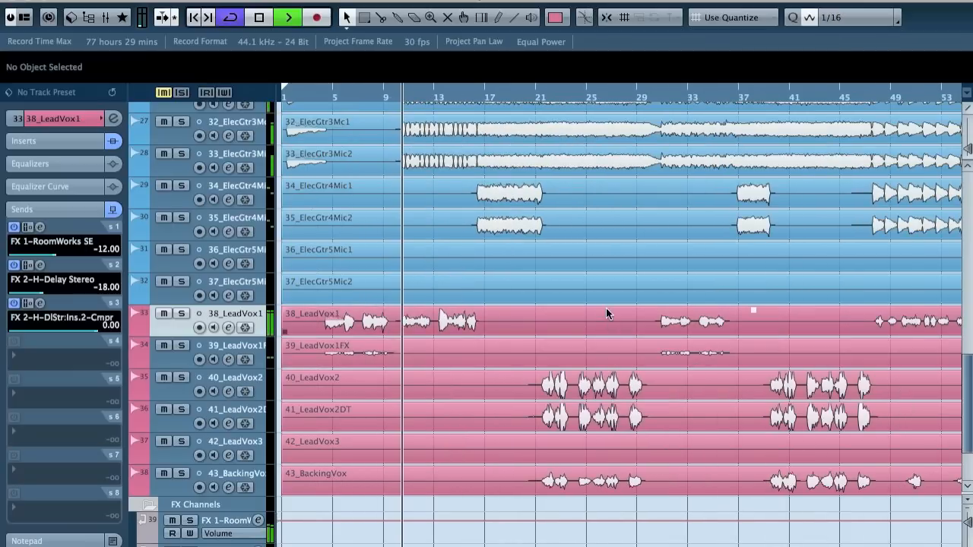
{"action": "key", "text": "space"}
{"action": "left_click", "coordinate": [532, 98]}
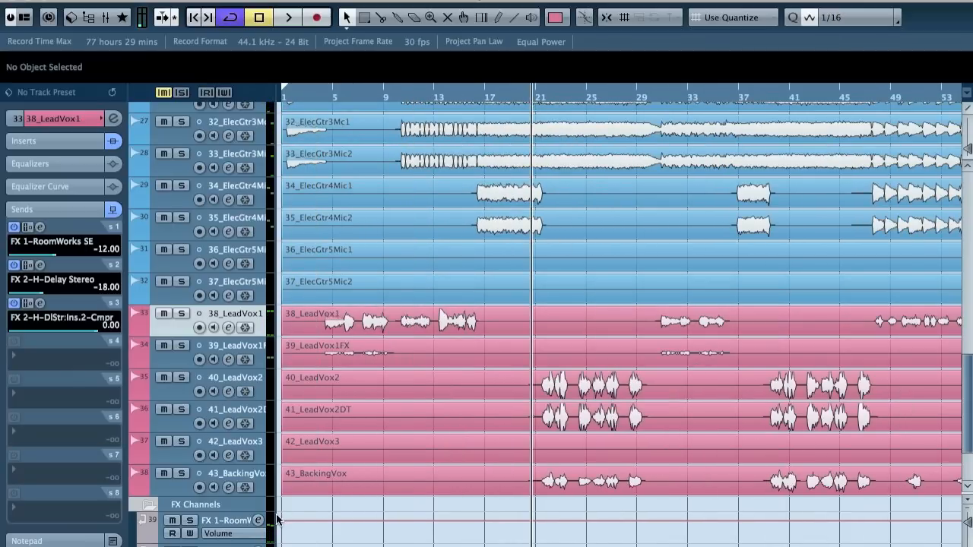
Mute the FX 2-H-Delay Stereo channel, and select 40_LeadVox2 and show it in the mixer
{"action": "left_click", "coordinate": [230, 545]}
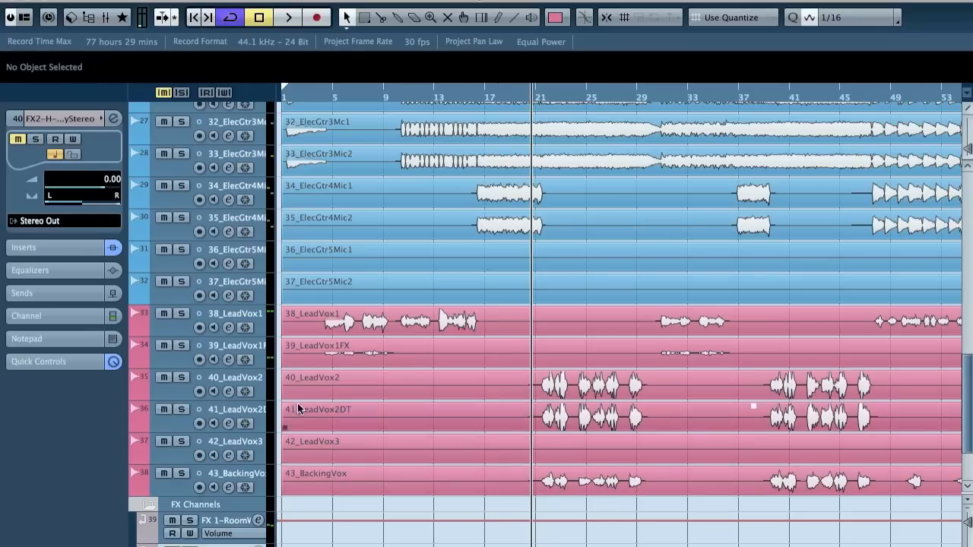
{"action": "left_click", "coordinate": [255, 384]}
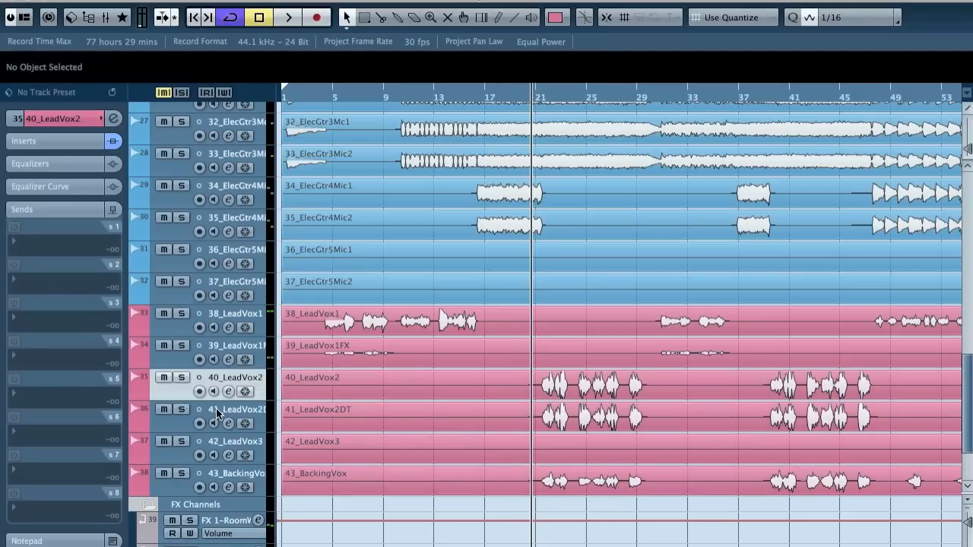
{"action": "key", "text": "F3"}
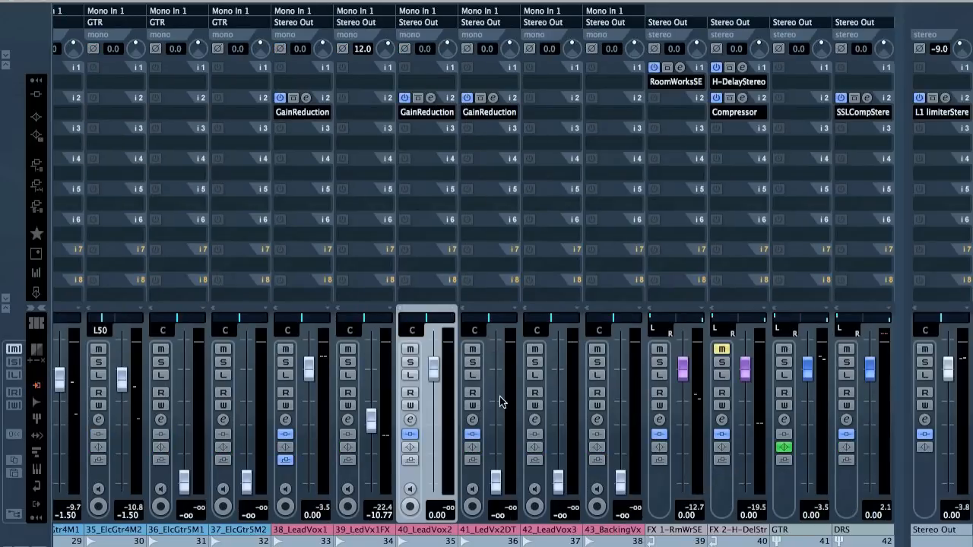
Set the 41_LeadVx2DT fader to 0.00, toggle its phase switch during playback and return to the project view
{"action": "left_click", "coordinate": [496, 480], "text": "ctrl"}
{"action": "type", "text": "-3"}
{"action": "key", "text": "Return"}
{"action": "key", "text": "space"}
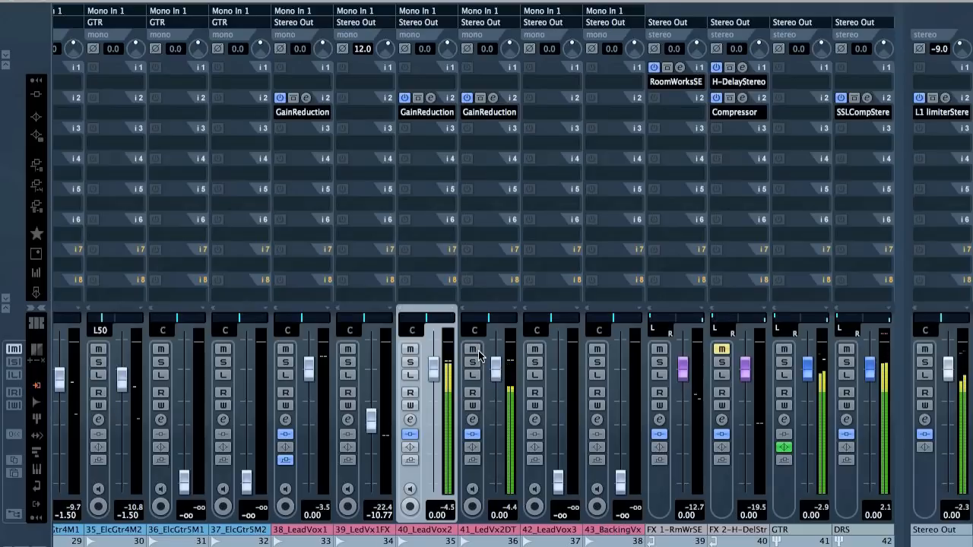
{"action": "left_click", "coordinate": [468, 50]}
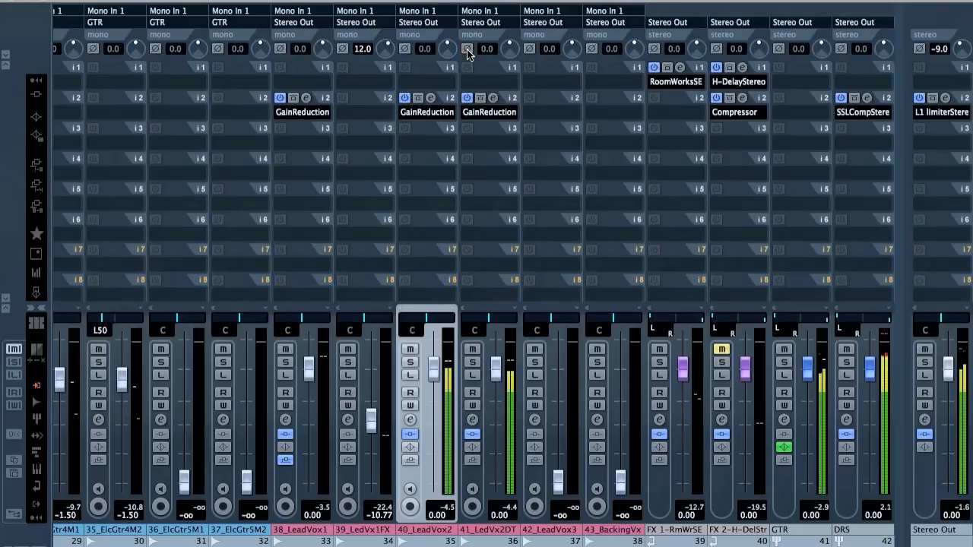
{"action": "key", "text": "F3"}
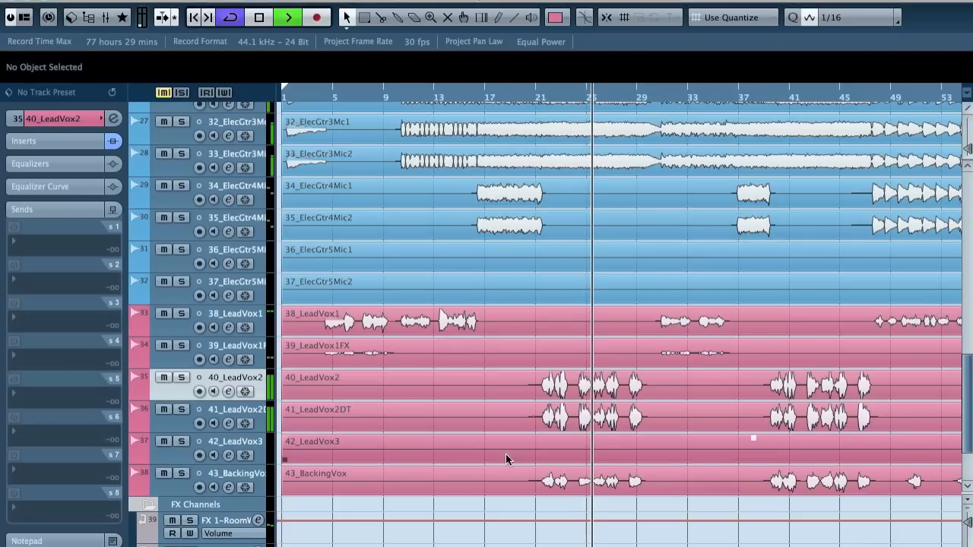
Set the 43_BackingVox fader to 0.00, solo the channel and copy the GainReduction insert from 41_LeadVx2DT onto its second slot
{"action": "left_click", "coordinate": [248, 466]}
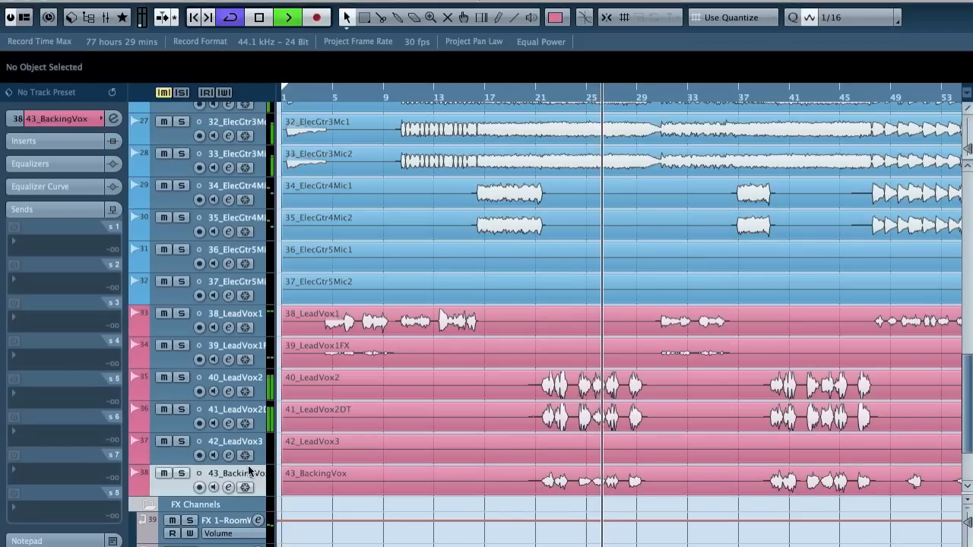
{"action": "key", "text": "F3"}
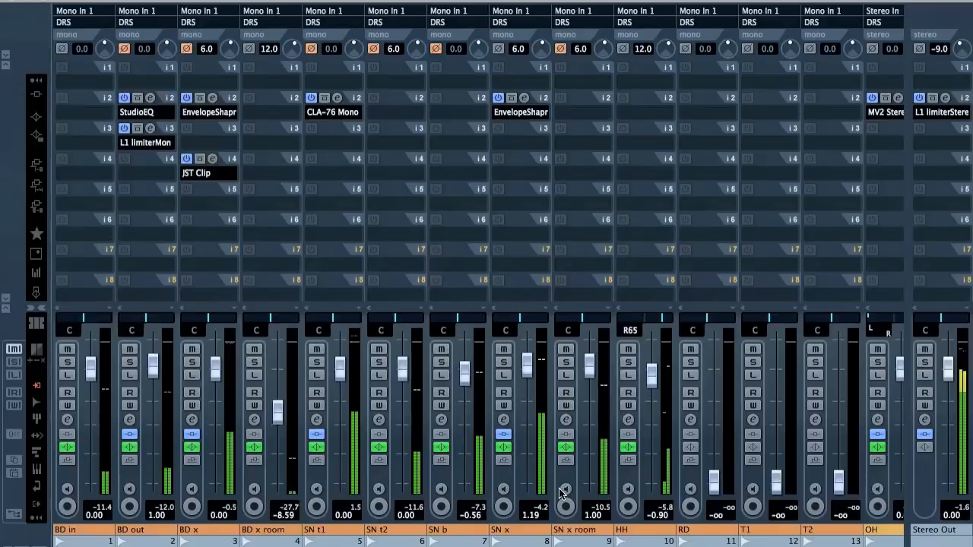
{"action": "left_click", "coordinate": [622, 483], "text": "ctrl"}
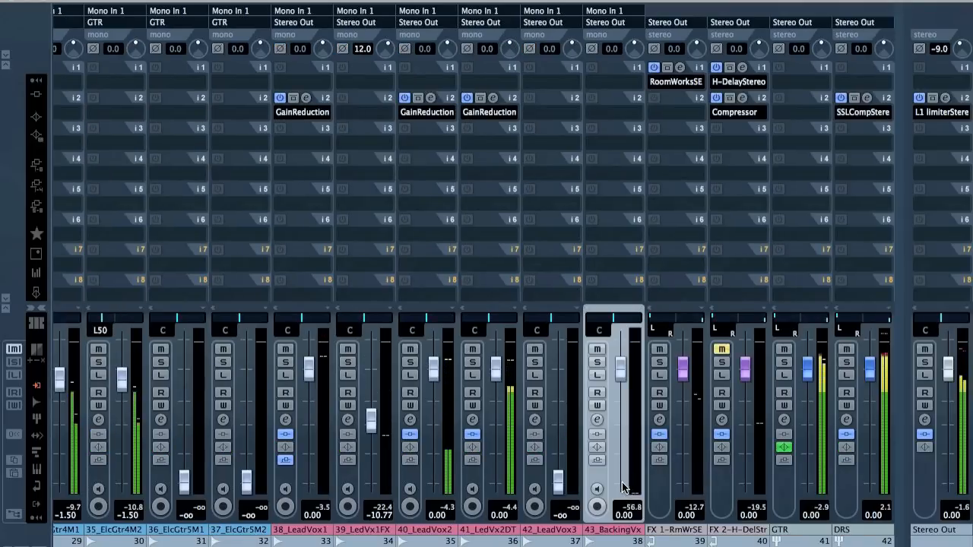
{"action": "left_click", "coordinate": [597, 362]}
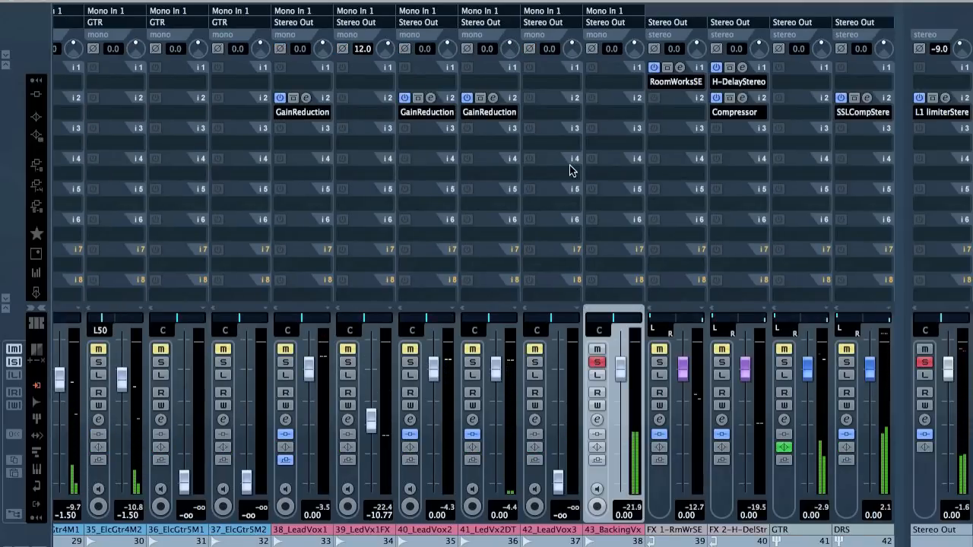
{"action": "left_click_drag", "start_coordinate": [509, 103], "coordinate": [634, 106]}
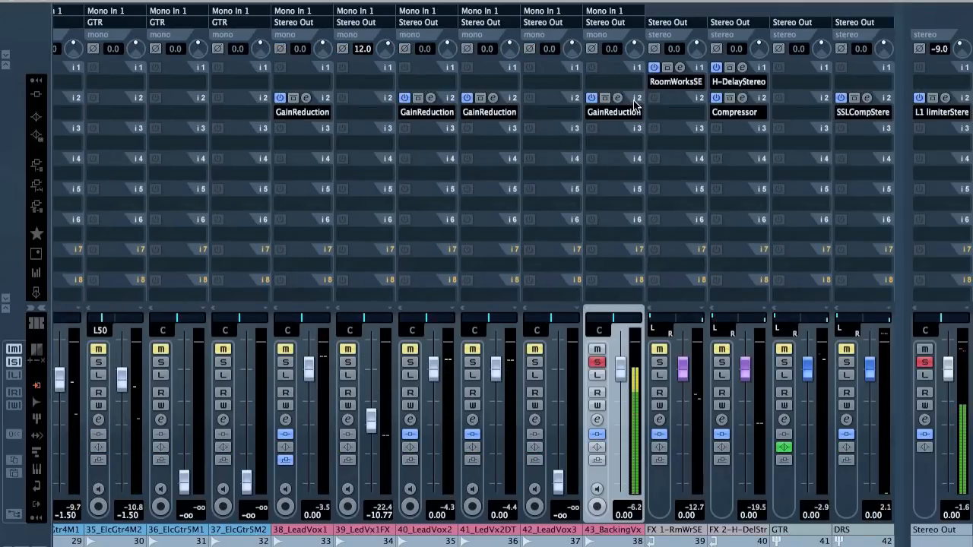
Solo 40_LeadVox2 and 41_LeadVx2DT alongside the backing vocal, clear all solos and return to the project view
{"action": "left_click", "coordinate": [410, 362]}
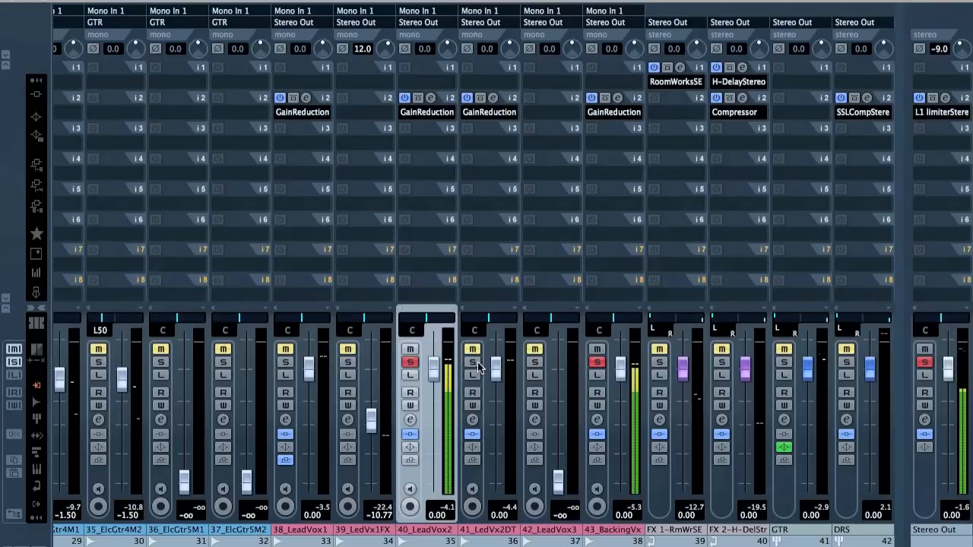
{"action": "left_click", "coordinate": [475, 363]}
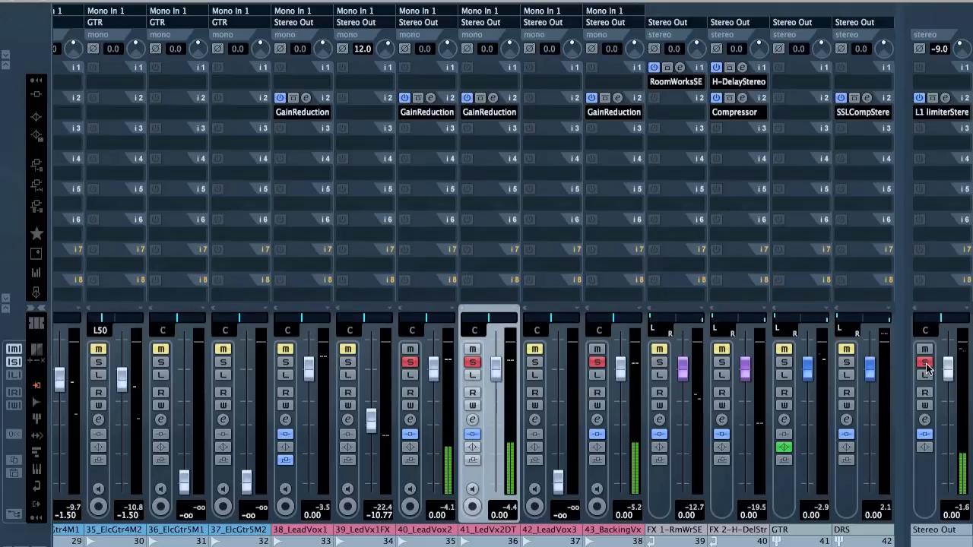
{"action": "left_click", "coordinate": [923, 362]}
{"action": "key", "text": "F3"}
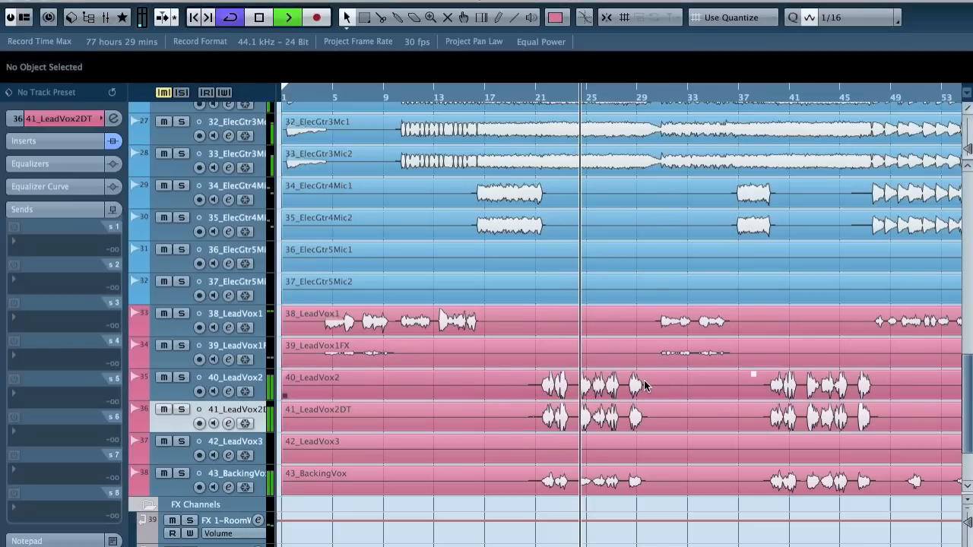
Copy the GainReduction insert from 41_LeadVx2DT to 42_LeadVox3 and set the 42_LeadVox3 fader to 0.00
{"action": "key", "text": "g"}
{"action": "key", "text": "g"}
{"action": "key", "text": "g"}
{"action": "key", "text": "g"}
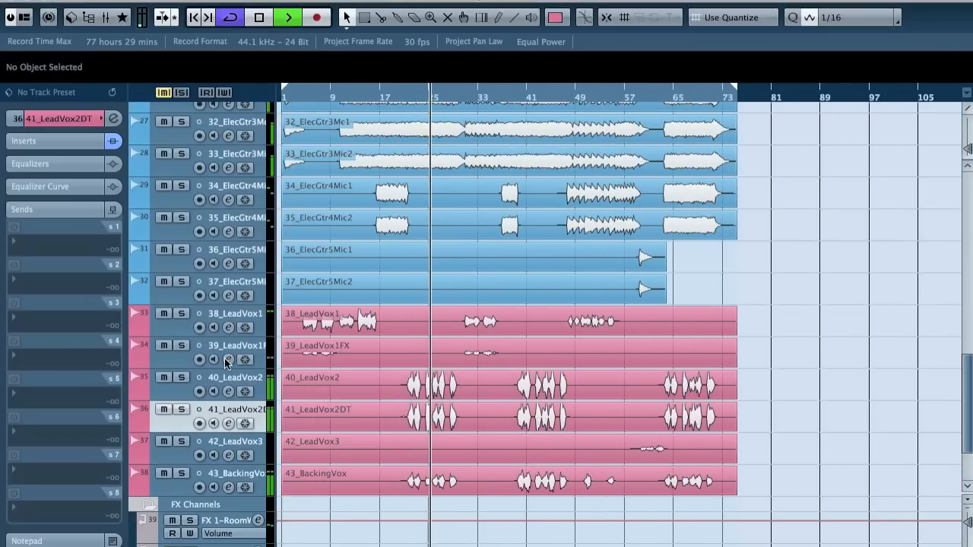
{"action": "key", "text": "F3"}
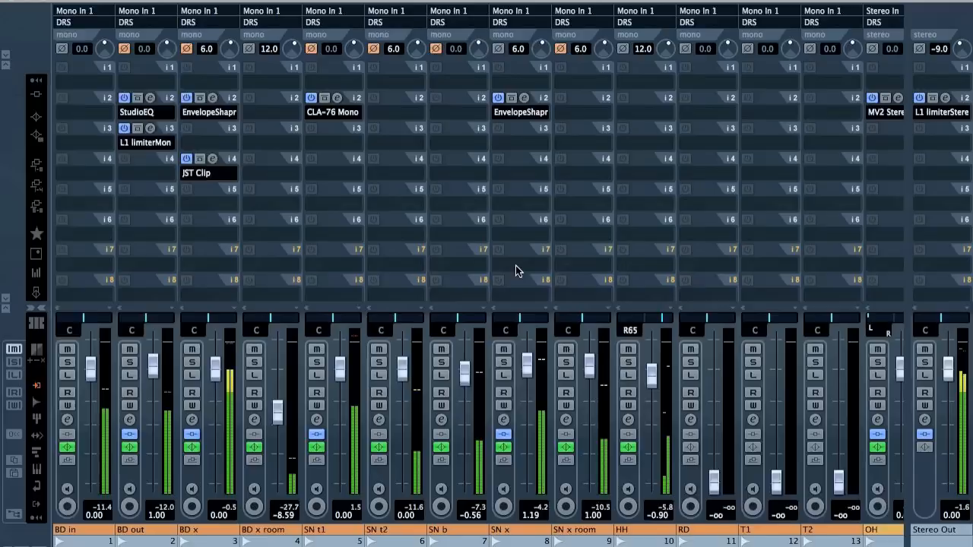
{"action": "left_click_drag", "start_coordinate": [509, 104], "coordinate": [551, 104]}
{"action": "left_click", "coordinate": [555, 490], "text": "ctrl"}
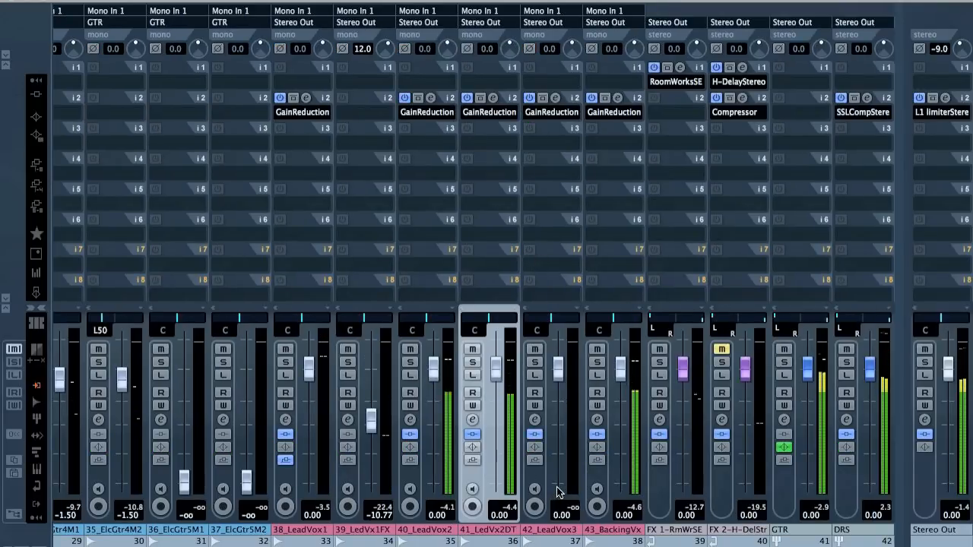
Play the song in the project view from about bar 58, where the 42_LeadVox3 part begins
{"action": "key", "text": "F3"}
{"action": "left_click", "coordinate": [628, 97]}
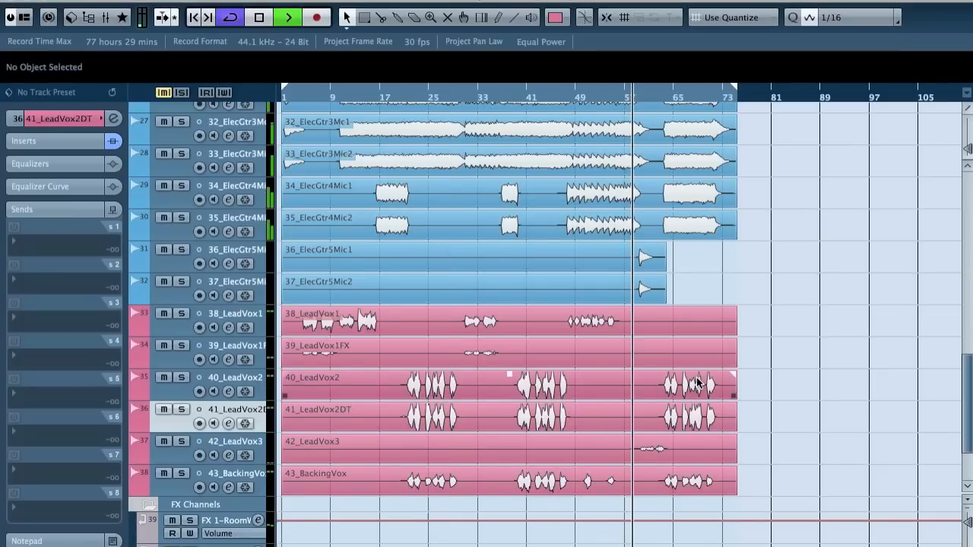
{"action": "key", "text": "h"}
{"action": "key", "text": "h"}
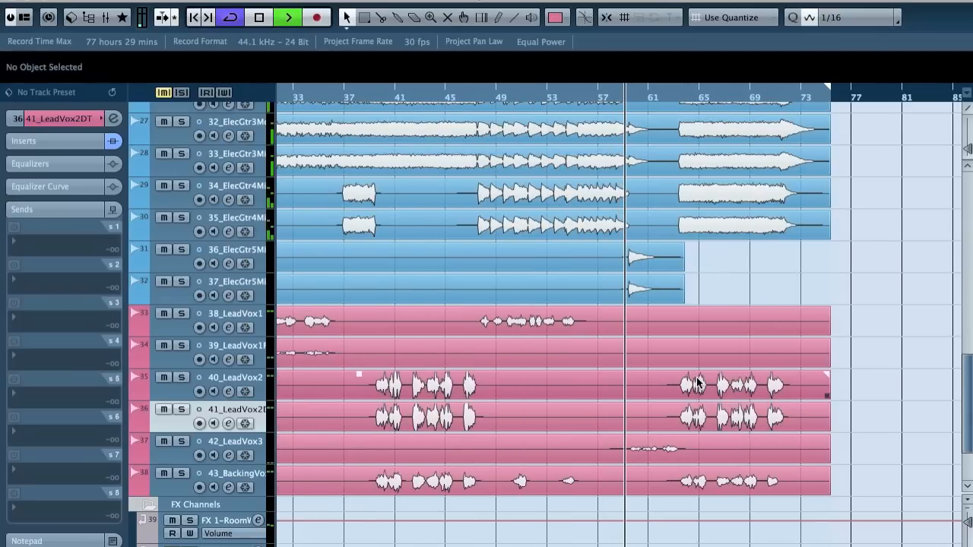
Raise the Slay amount of GainReduction on 42_LeadVox3 and try its Lofi switch during playback
{"action": "key", "text": "F3"}
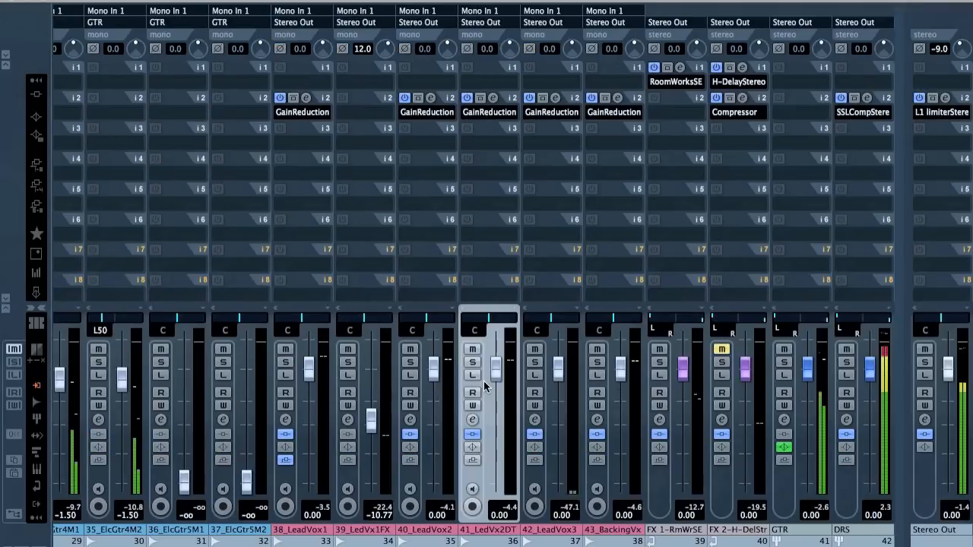
{"action": "left_click", "coordinate": [555, 97]}
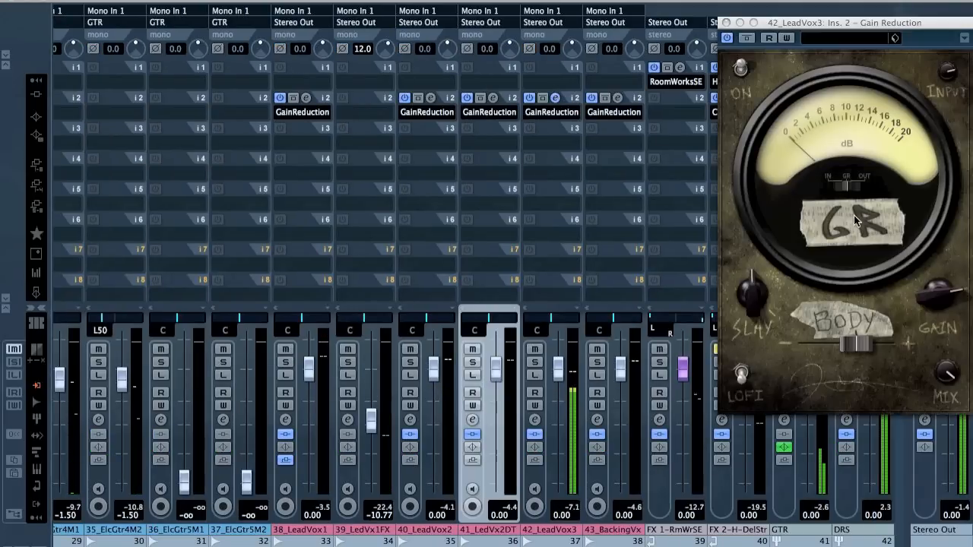
{"action": "left_click_drag", "start_coordinate": [751, 299], "coordinate": [754, 287]}
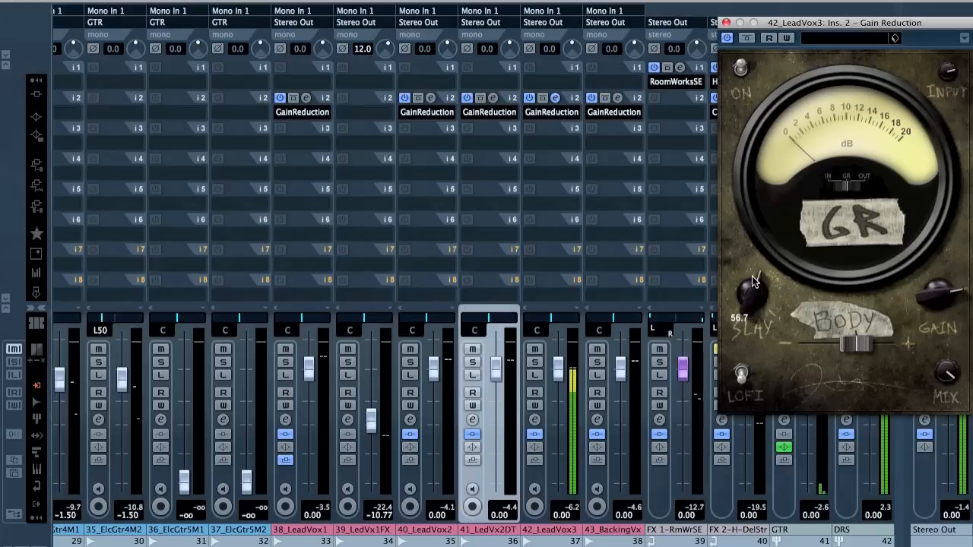
{"action": "left_click_drag", "start_coordinate": [750, 263], "coordinate": [750, 242]}
{"action": "left_click", "coordinate": [747, 371]}
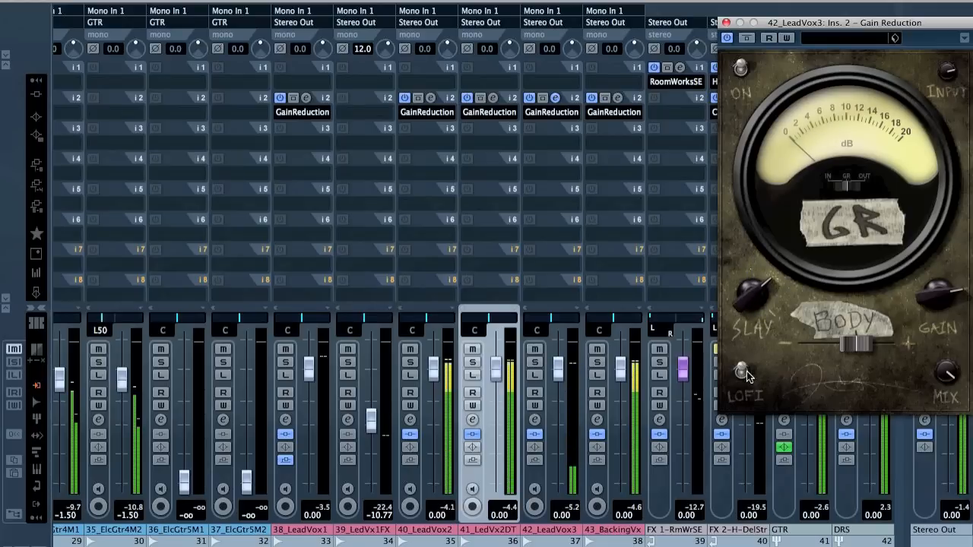
Set the 36_ElecGtr5Mic1 and 37_ElecGtr5Mic2 faders to 0.00, solo the guitar tracks and show the mixer
{"action": "key", "text": "F3"}
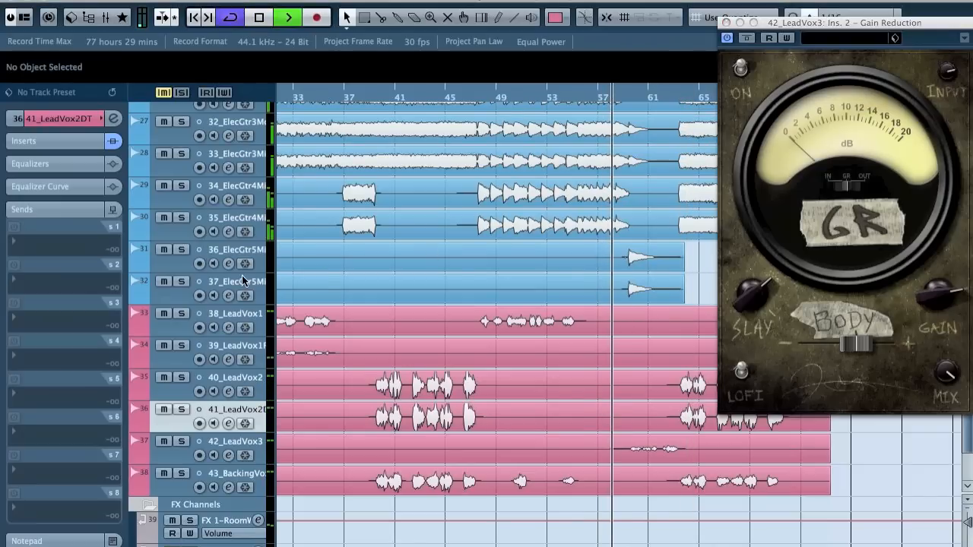
{"action": "left_click", "coordinate": [245, 251]}
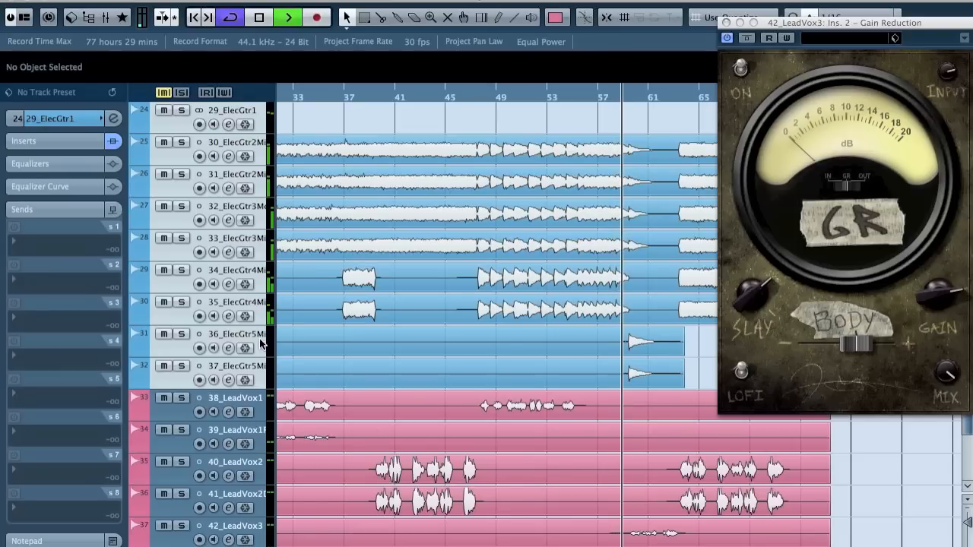
{"action": "left_click", "coordinate": [259, 344]}
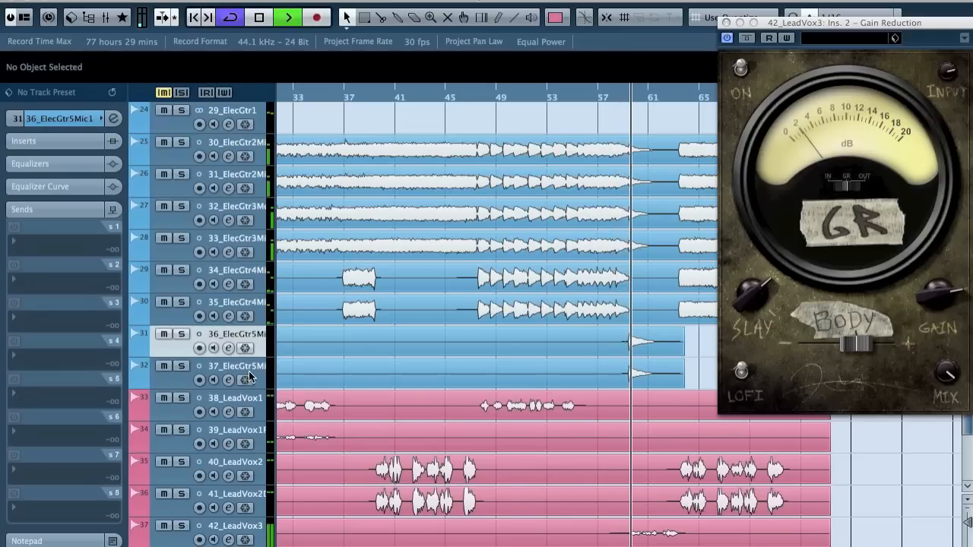
{"action": "left_click", "coordinate": [38, 118]}
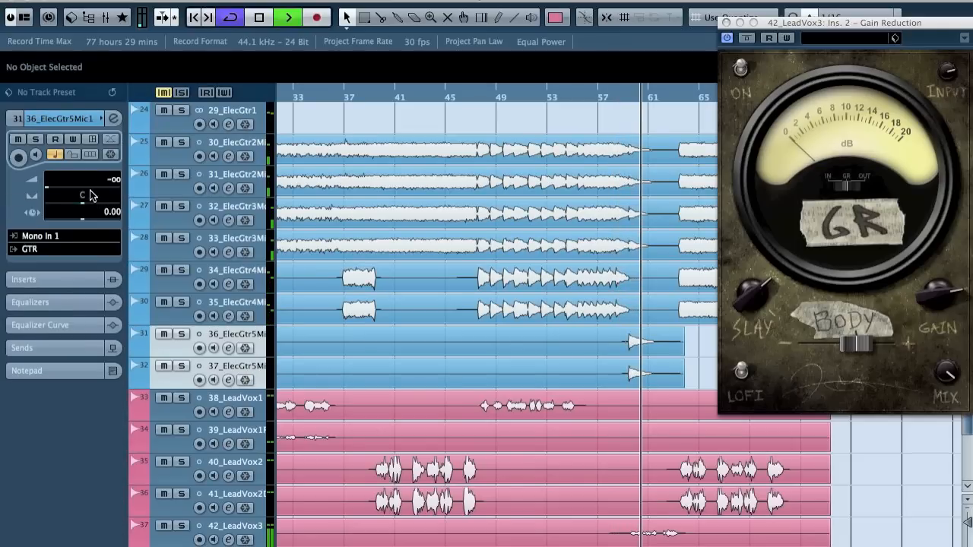
{"action": "left_click", "coordinate": [249, 366]}
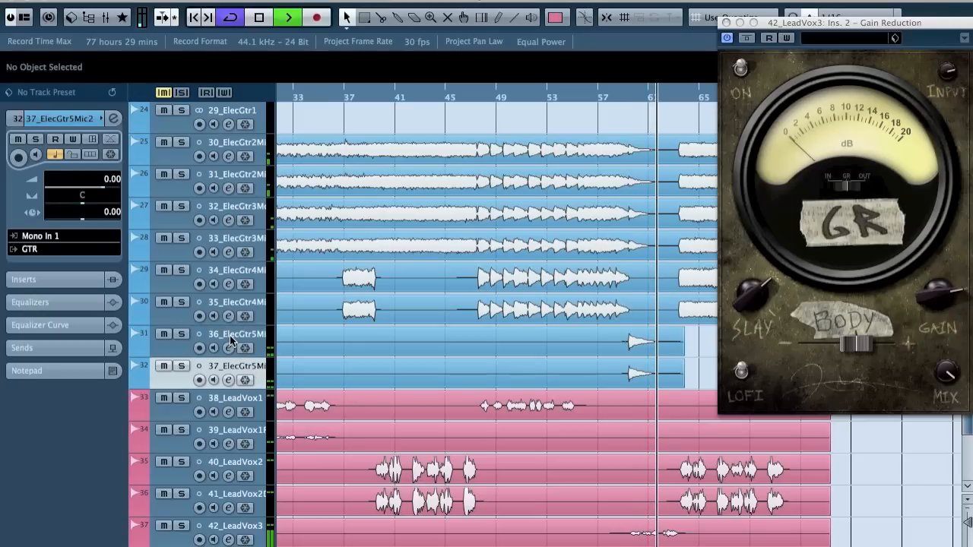
{"action": "key", "text": "F3"}
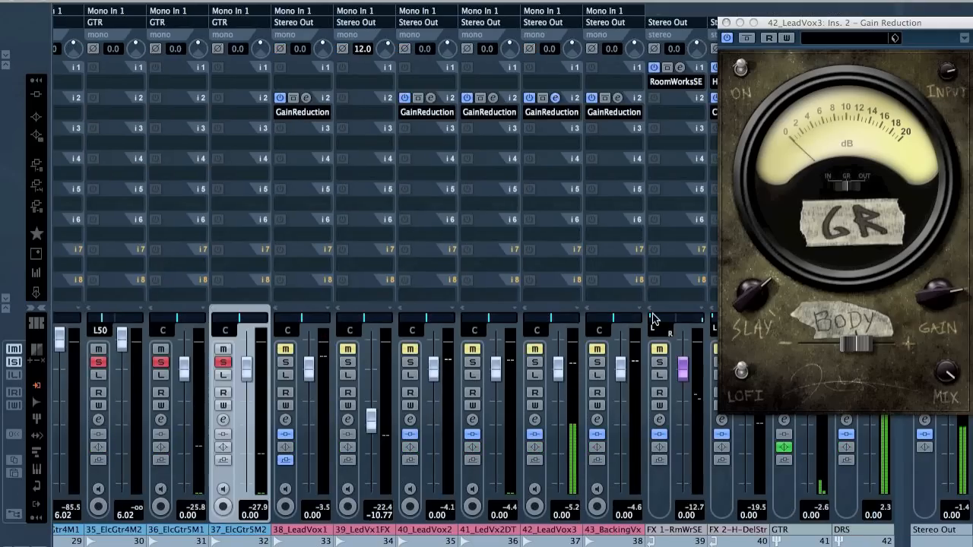
Play the soloed guitars in the project view from just before the 36_ElecGtr5Mic1 part near bar 59
{"action": "key", "text": "F3"}
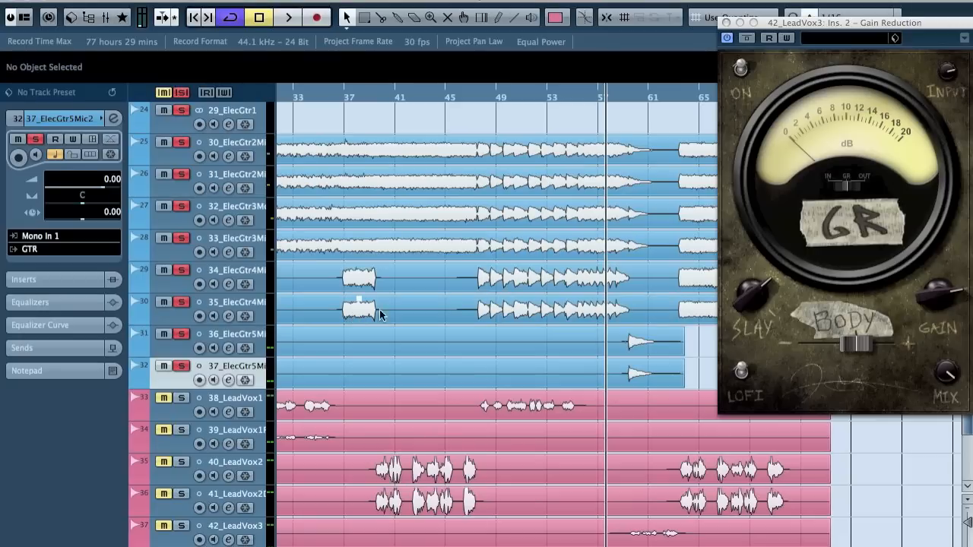
{"action": "left_click", "coordinate": [624, 95]}
{"action": "key", "text": "space"}
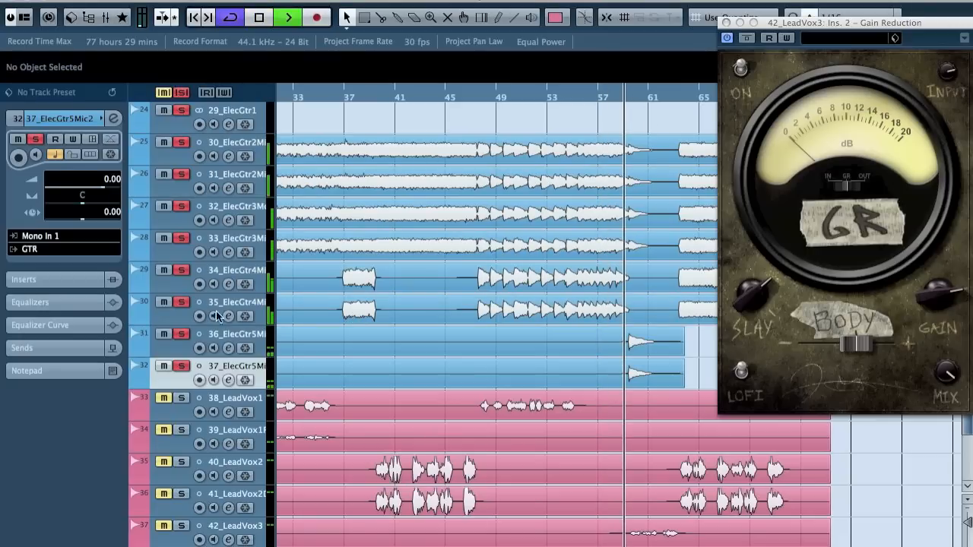
{"action": "left_click", "coordinate": [242, 370]}
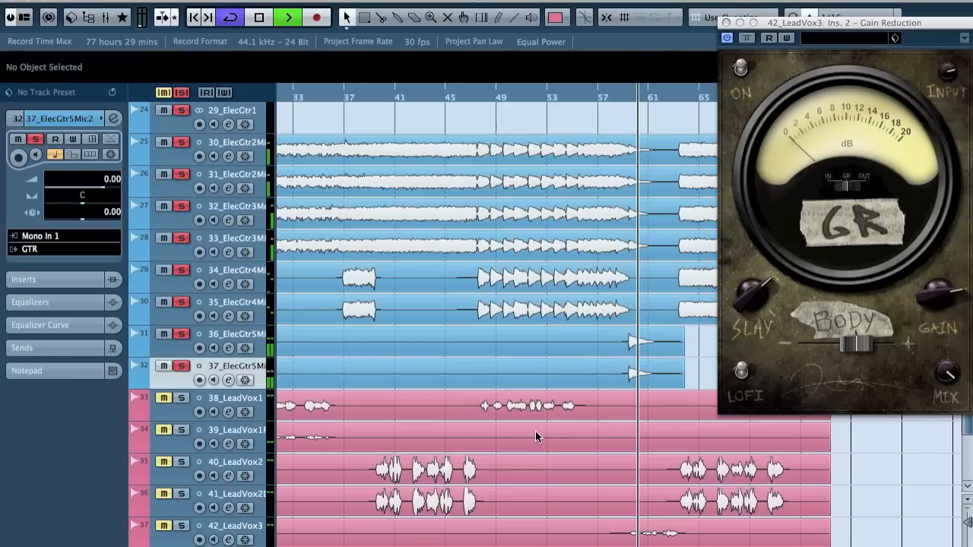
Unlink the guitar channels in the mixer and deactivate all solos in the project view
{"action": "key", "text": "F3"}
{"action": "left_click", "coordinate": [163, 480]}
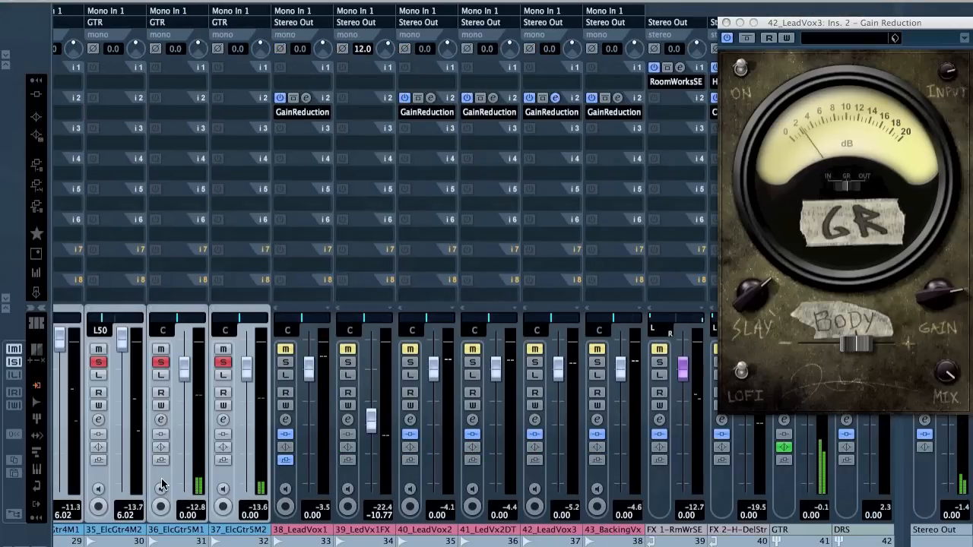
{"action": "right_click", "coordinate": [162, 480]}
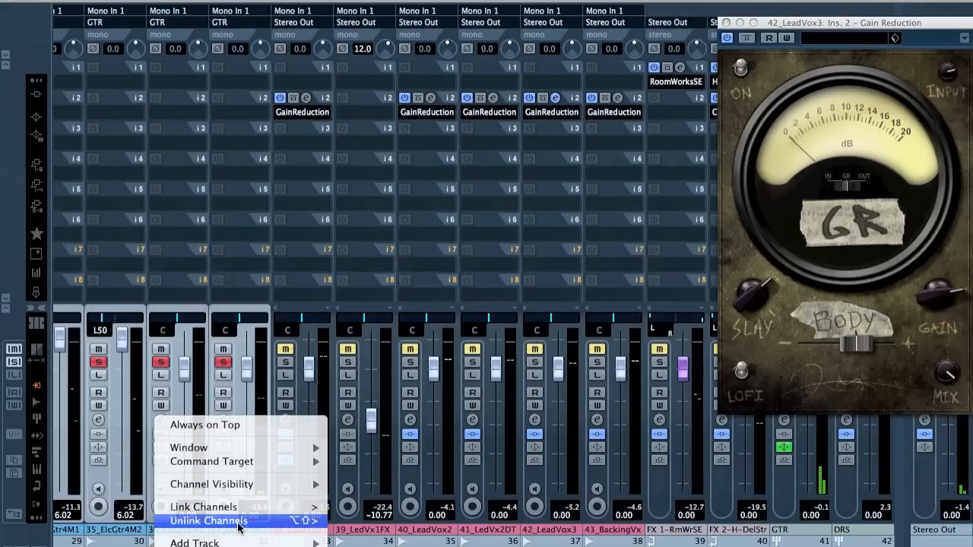
{"action": "left_click", "coordinate": [232, 521]}
{"action": "left_click", "coordinate": [225, 480]}
{"action": "key", "text": "F3"}
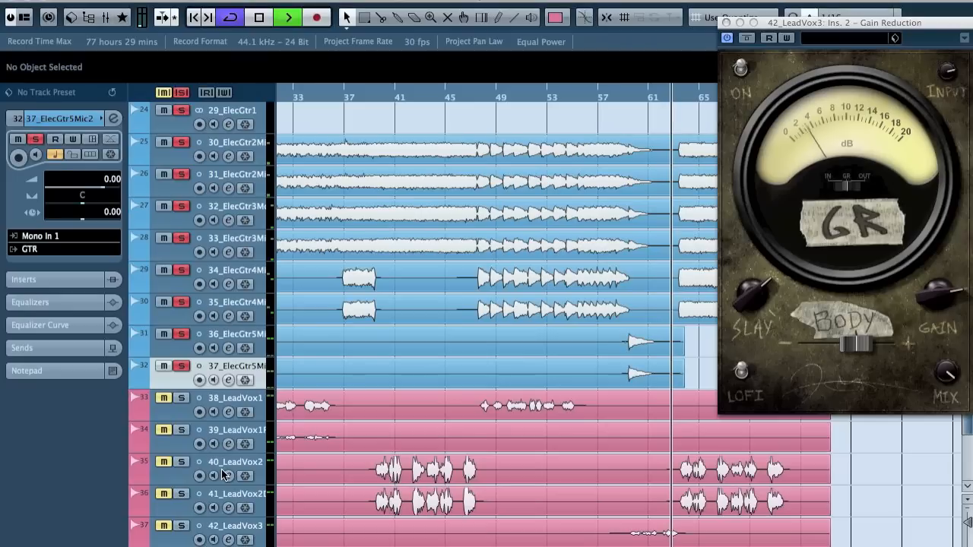
{"action": "left_click", "coordinate": [180, 93]}
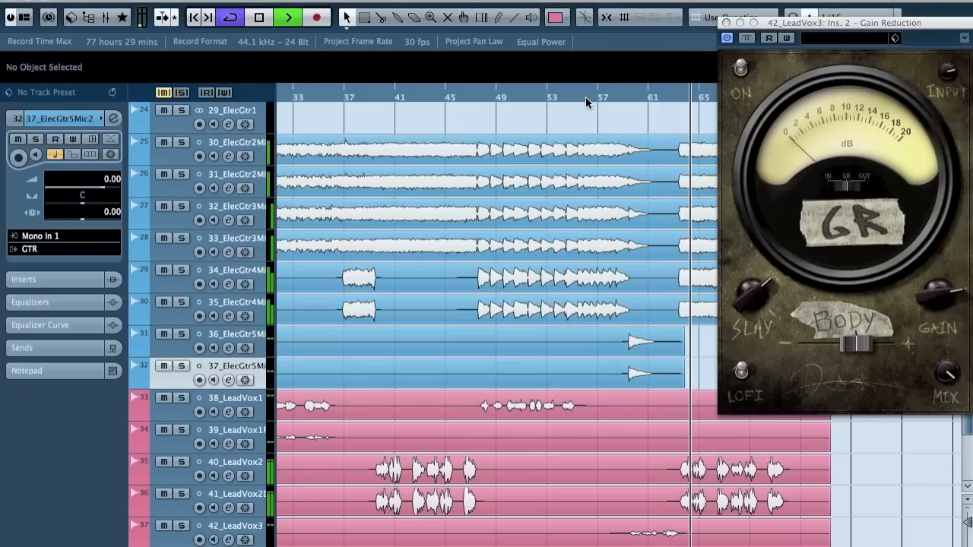
Replay the section from about bar 58, close the 42_LeadVox3 GainReduction window and deselect 37_ElecGtr5Mic2
{"action": "key", "text": "g"}
{"action": "key", "text": "g"}
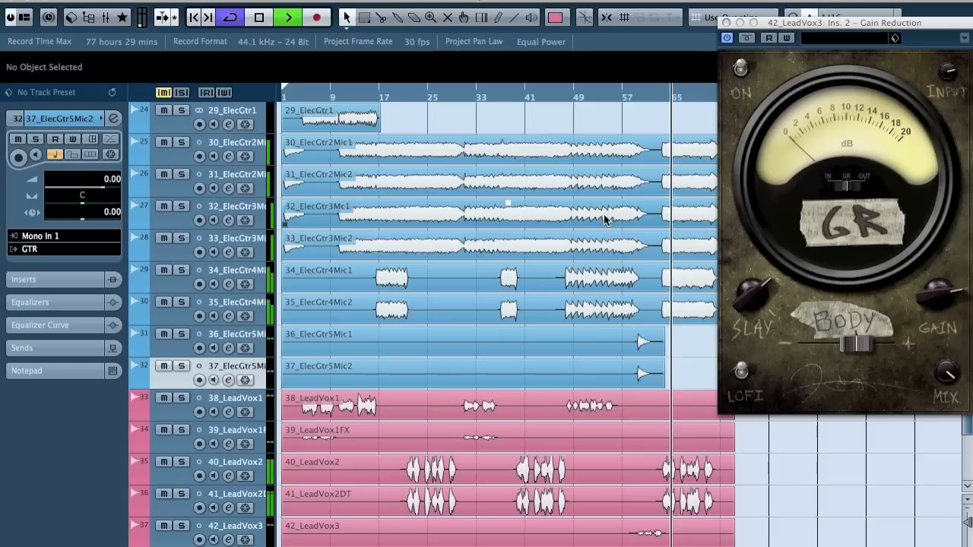
{"action": "key", "text": "space"}
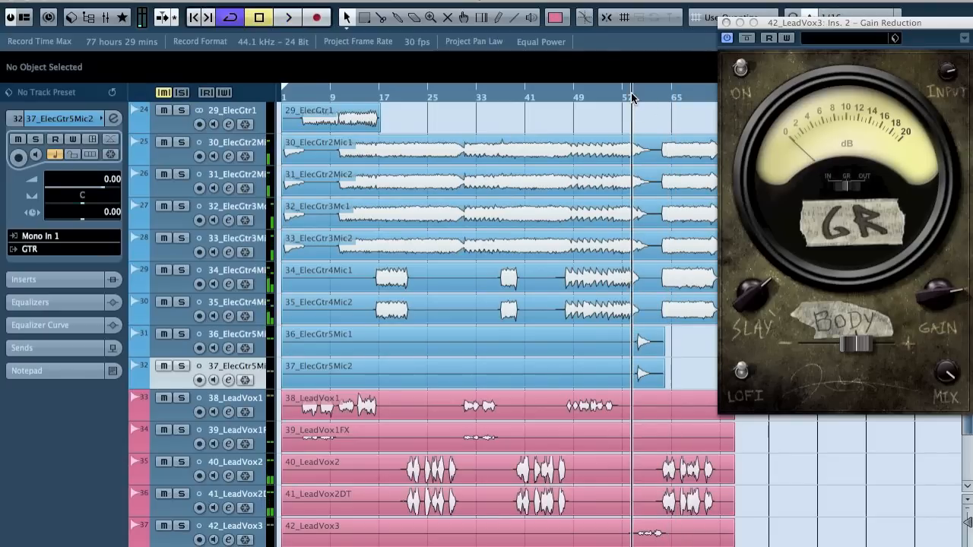
{"action": "key", "text": "space"}
{"action": "key", "text": "h"}
{"action": "key", "text": "h"}
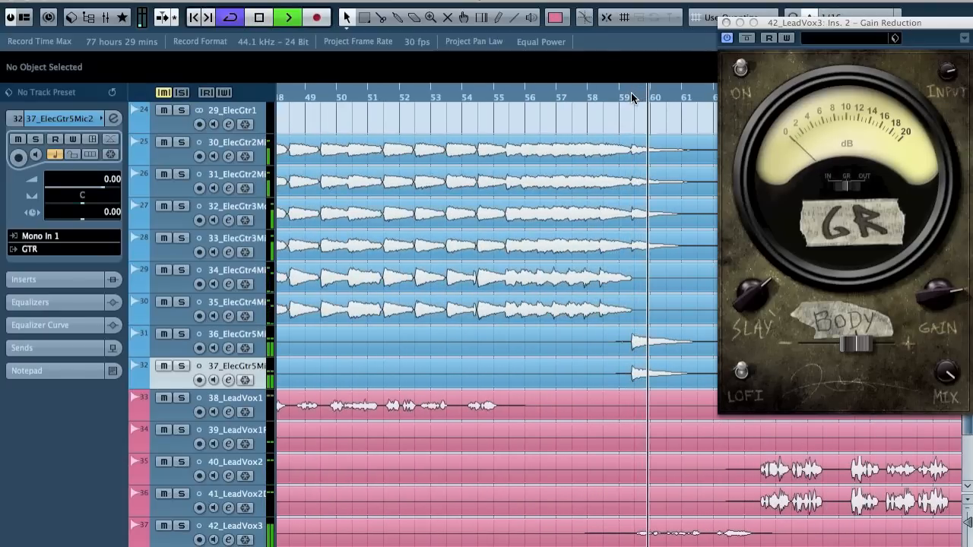
{"action": "left_click", "coordinate": [725, 24]}
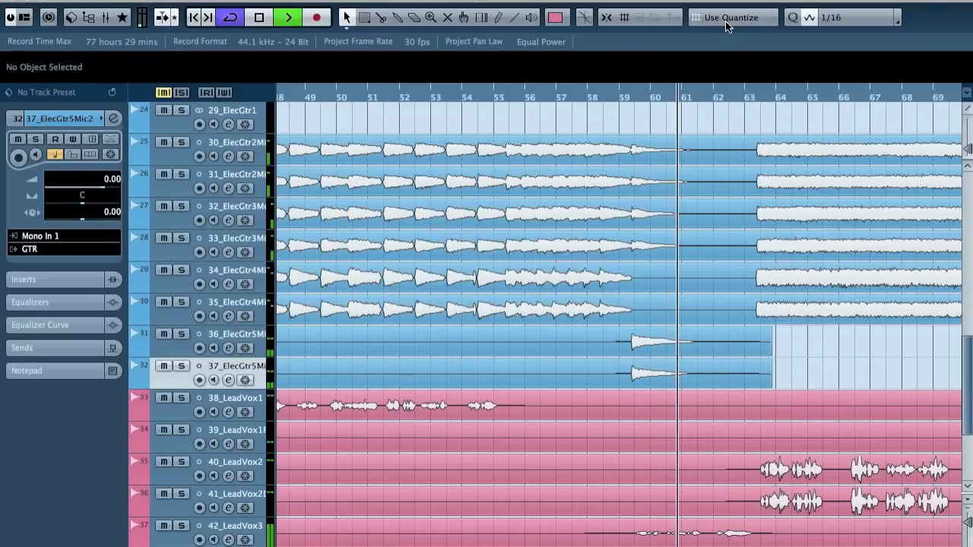
{"action": "left_click", "coordinate": [247, 364], "text": "super"}
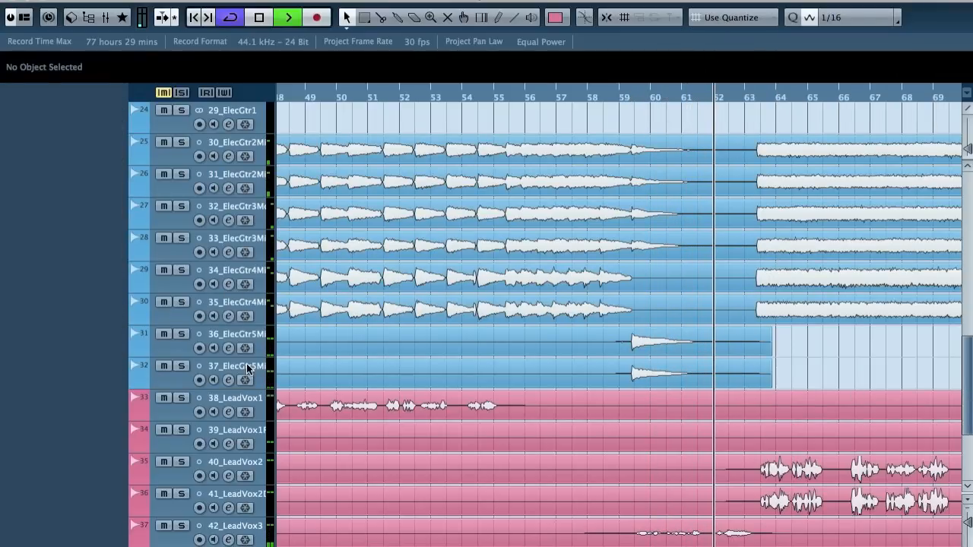
Set the BD x room track's volume to -8.00 in the project view
{"action": "key", "text": "g"}
{"action": "key", "text": "g"}
{"action": "key", "text": "g"}
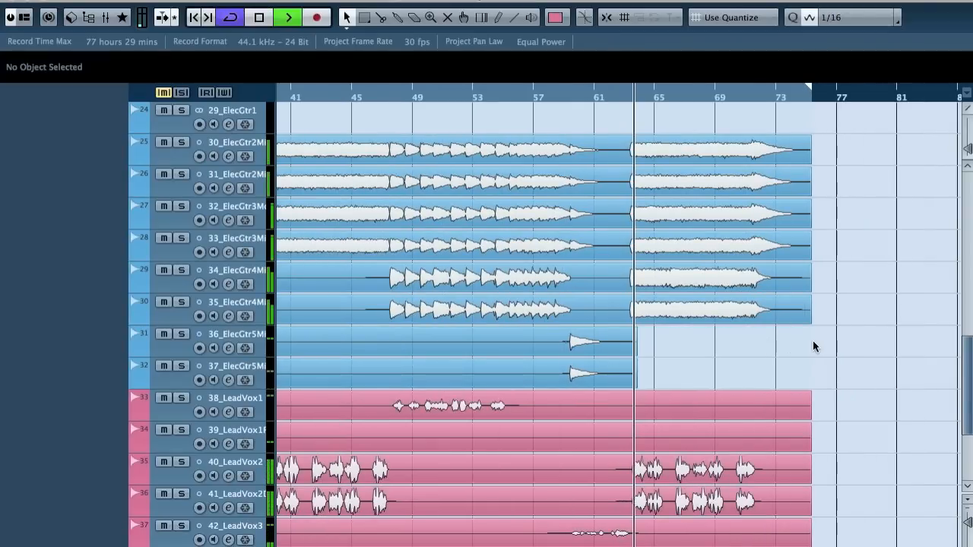
{"action": "scroll", "coordinate": [813, 343], "scroll_direction": "up", "scroll_amount": 10}
{"action": "scroll", "coordinate": [805, 347], "scroll_direction": "up", "scroll_amount": 3}
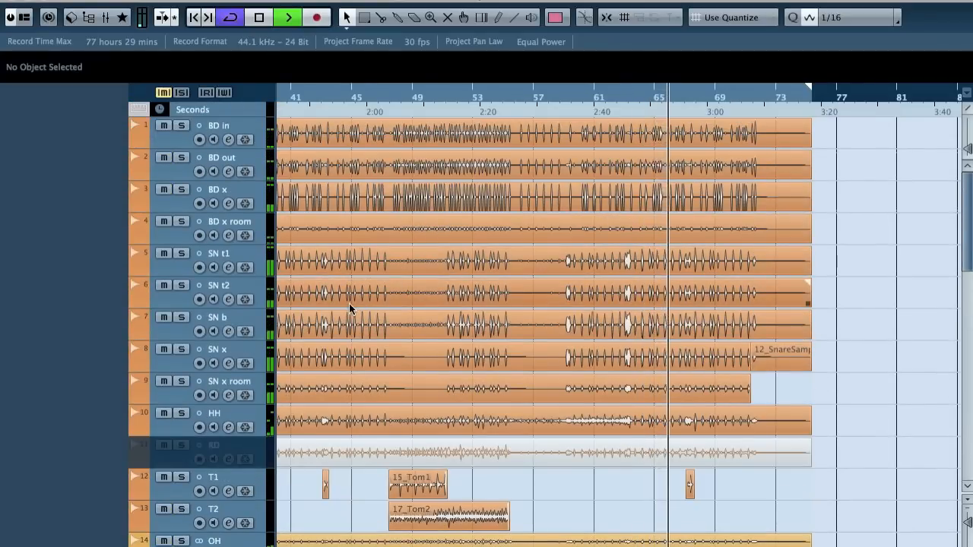
{"action": "left_click", "coordinate": [205, 225]}
{"action": "left_click", "coordinate": [97, 185], "text": "super"}
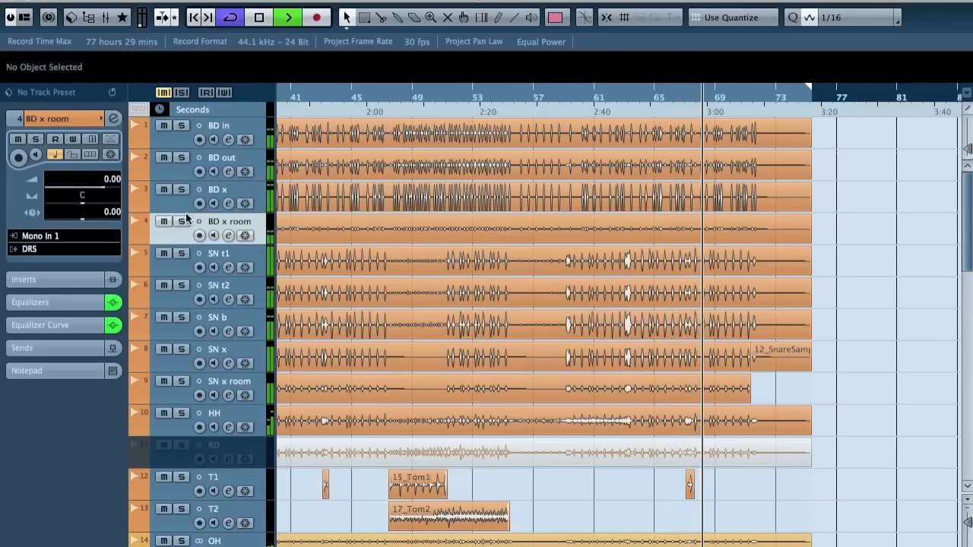
{"action": "double_click", "coordinate": [114, 180]}
{"action": "type", "text": "-8"}
{"action": "key", "text": "Return"}
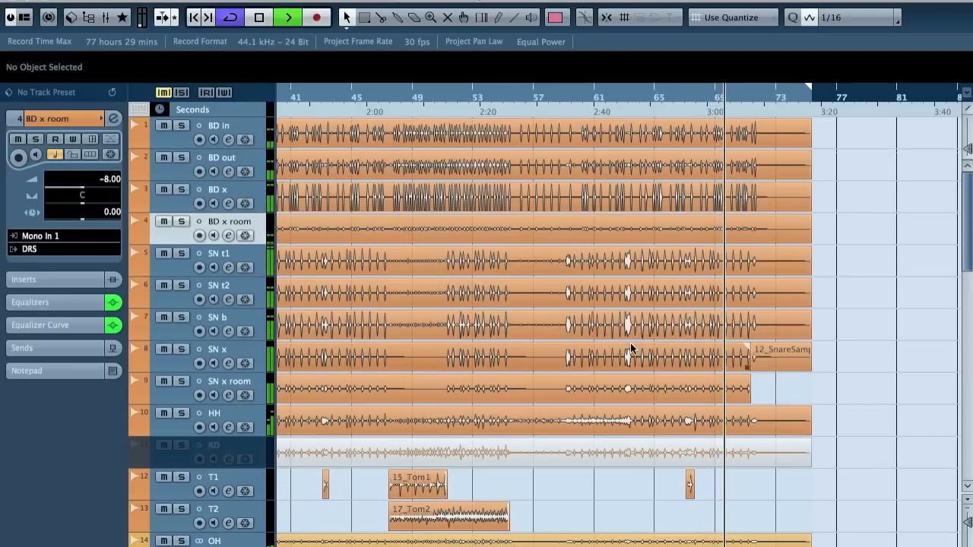
Solo SN x and play it from about halfway through bar 64
{"action": "key", "text": "space"}
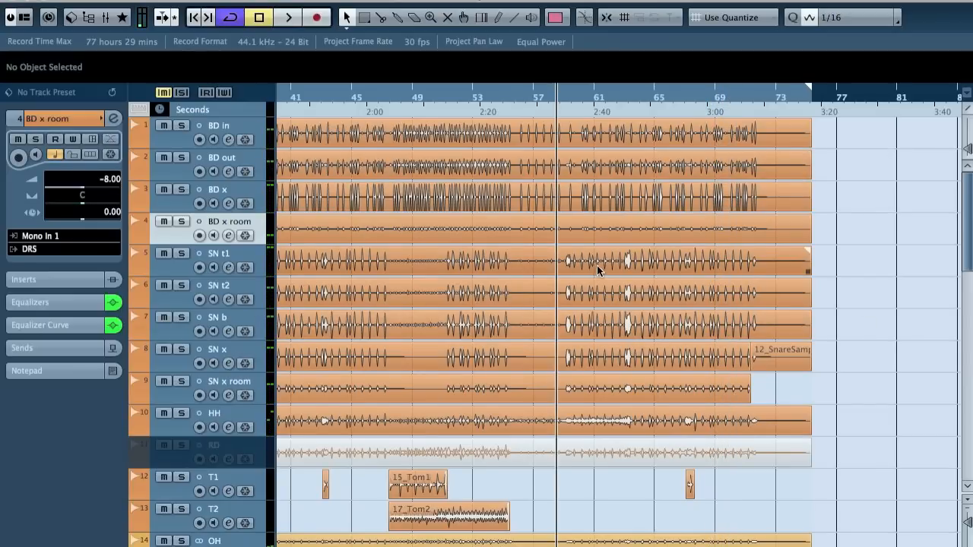
{"action": "scroll", "coordinate": [599, 265], "scroll_direction": "down", "scroll_amount": 10}
{"action": "scroll", "coordinate": [598, 265], "scroll_direction": "up", "scroll_amount": 10}
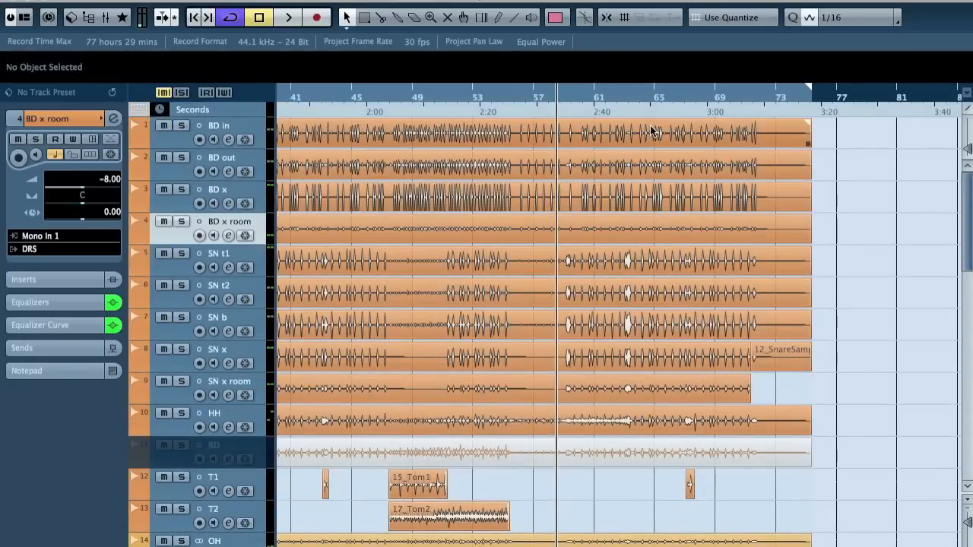
{"action": "left_click_drag", "start_coordinate": [651, 92], "coordinate": [647, 115]}
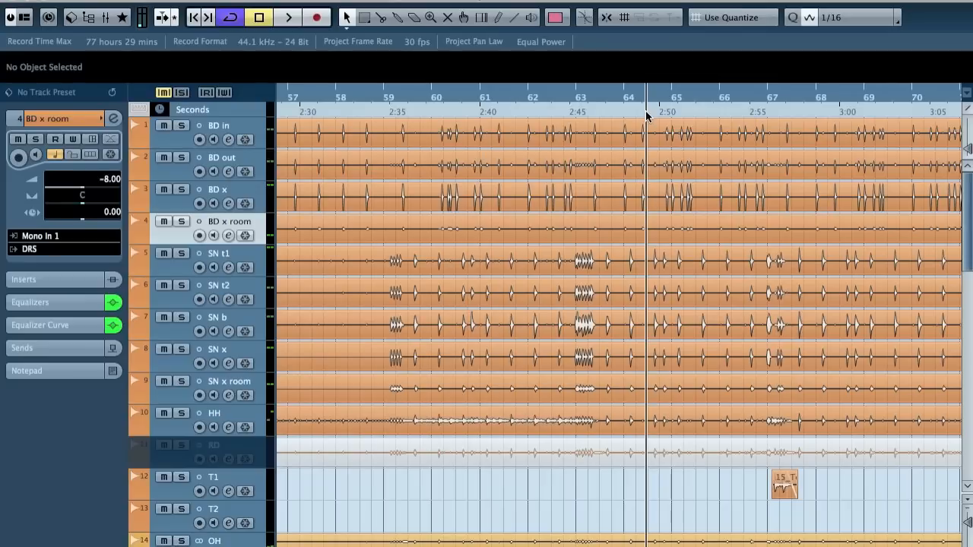
{"action": "left_click", "coordinate": [181, 351]}
{"action": "key", "text": "space"}
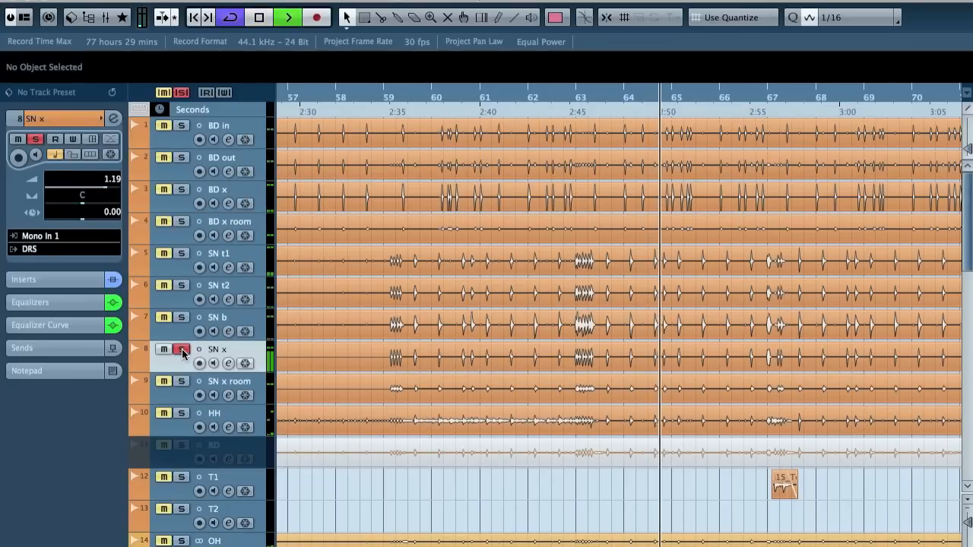
Copy the JST Clip insert from BD x to insert slot 4 of SN x, compare it bypassed, and open its window
{"action": "key", "text": "F3"}
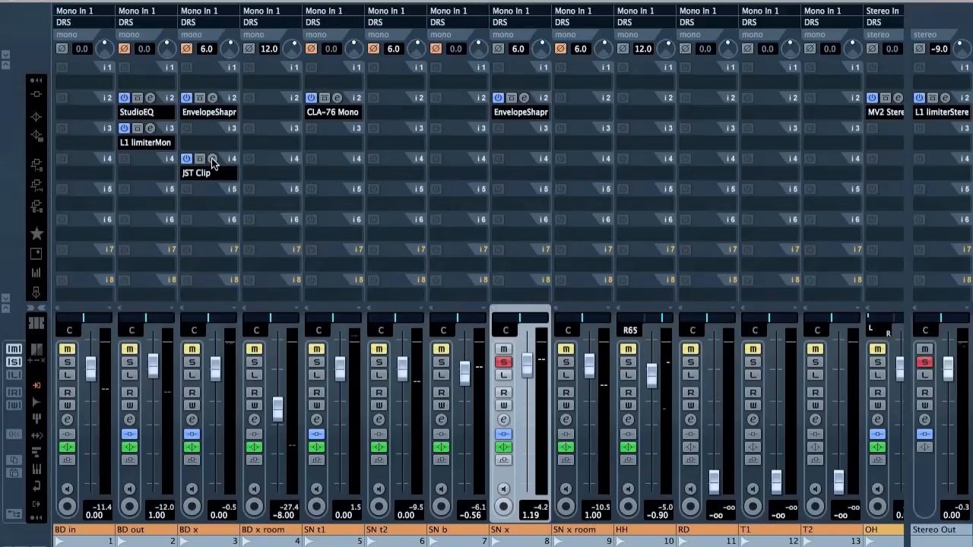
{"action": "left_click_drag", "start_coordinate": [223, 158], "coordinate": [534, 168]}
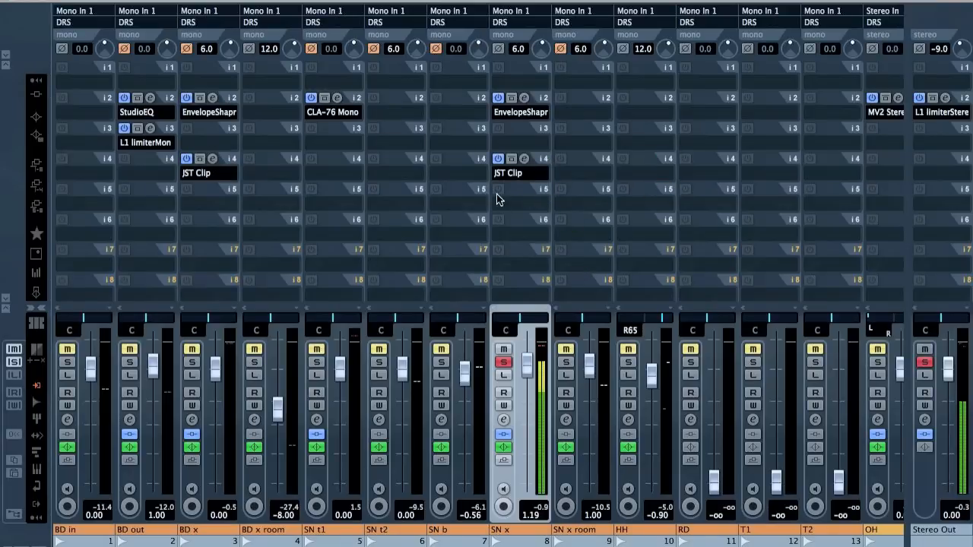
{"action": "left_click", "coordinate": [510, 159]}
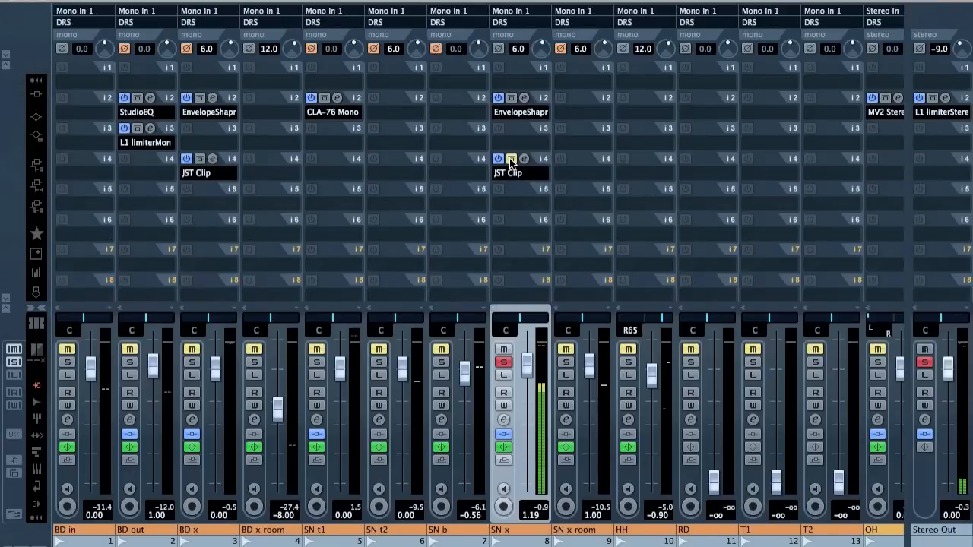
{"action": "left_click", "coordinate": [523, 159]}
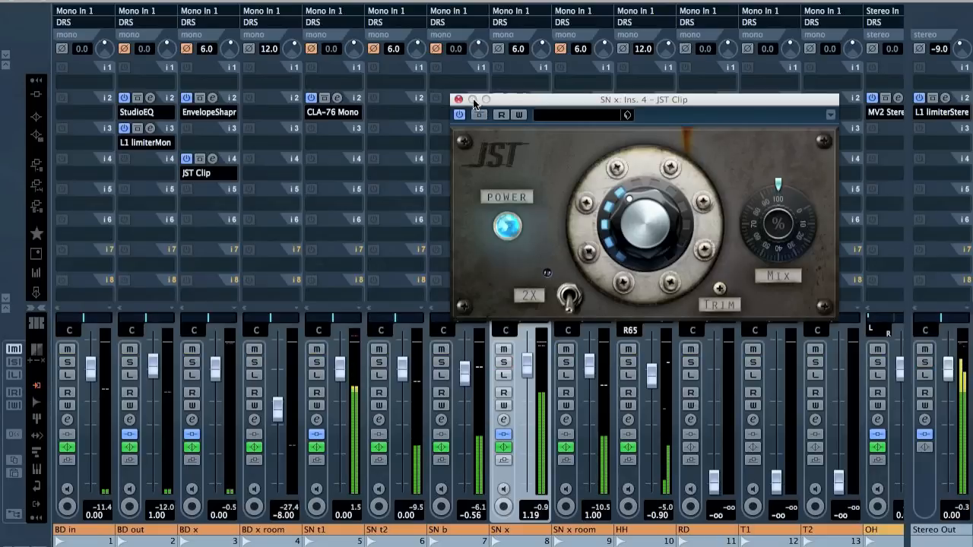
Raise the clipping amount in SN x's JST Clip slightly past the knob's midpoint and close the plug-in window
{"action": "left_click_drag", "start_coordinate": [638, 219], "coordinate": [638, 110]}
{"action": "left_click_drag", "start_coordinate": [642, 72], "coordinate": [640, 137]}
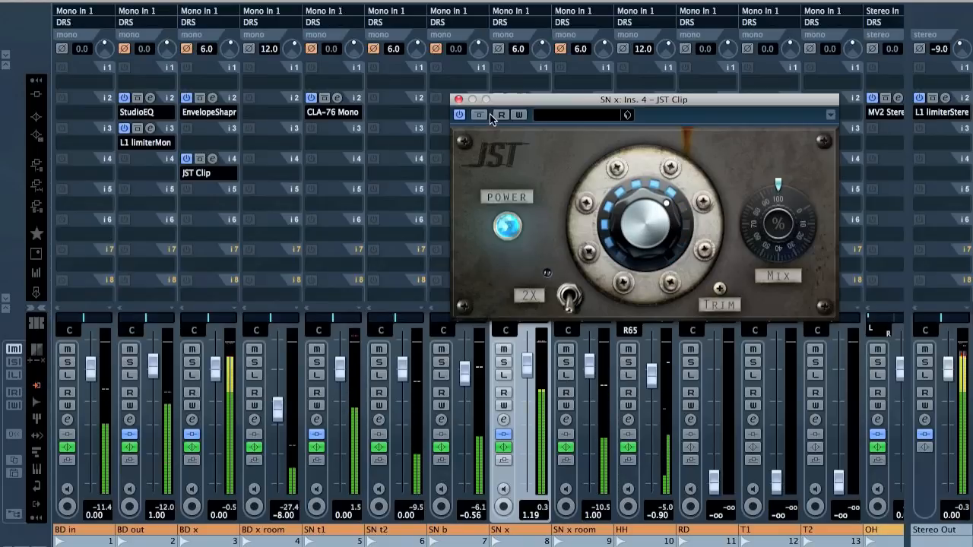
{"action": "left_click", "coordinate": [458, 98]}
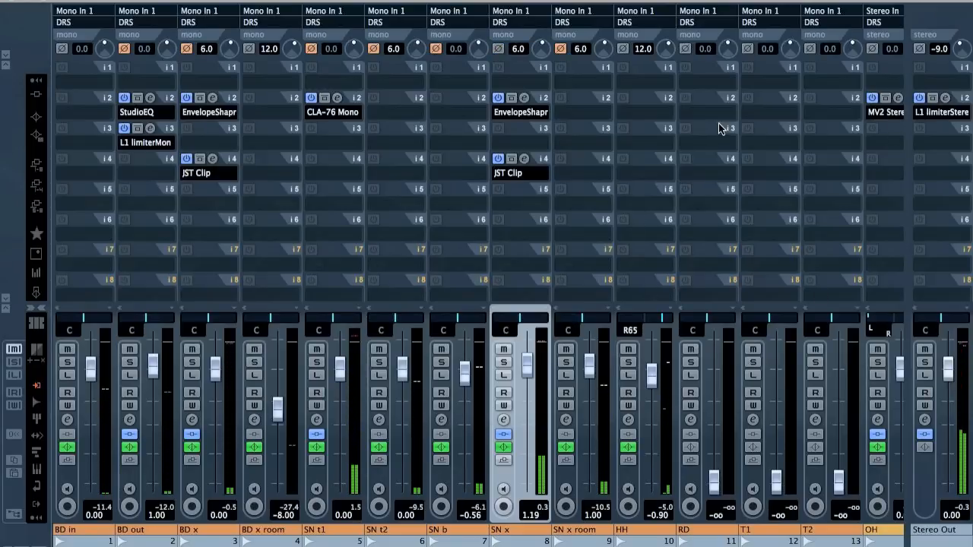
Route the SN x and BD x channel outputs directly to Stereo Out
{"action": "left_click", "coordinate": [530, 10]}
{"action": "left_click", "coordinate": [532, 50]}
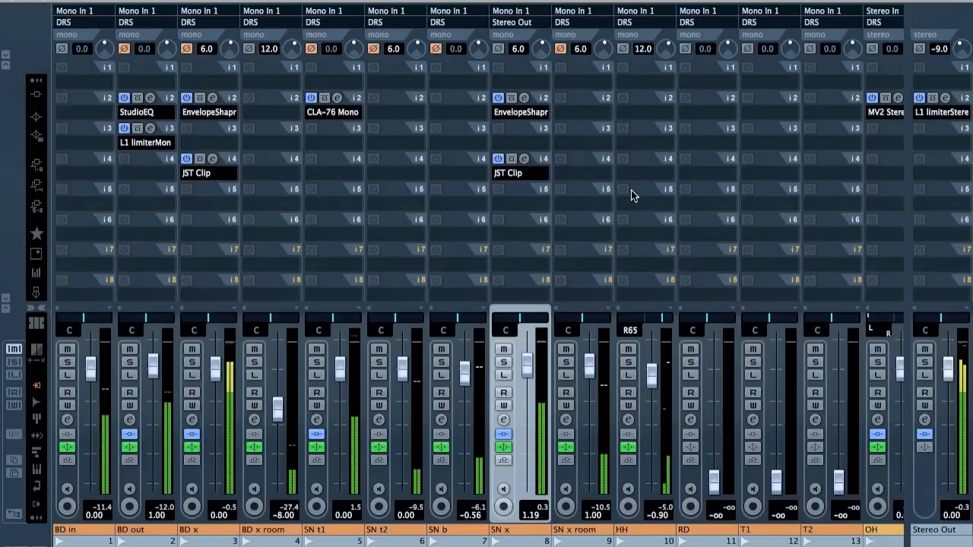
{"action": "left_click", "coordinate": [202, 23]}
{"action": "left_click", "coordinate": [209, 50]}
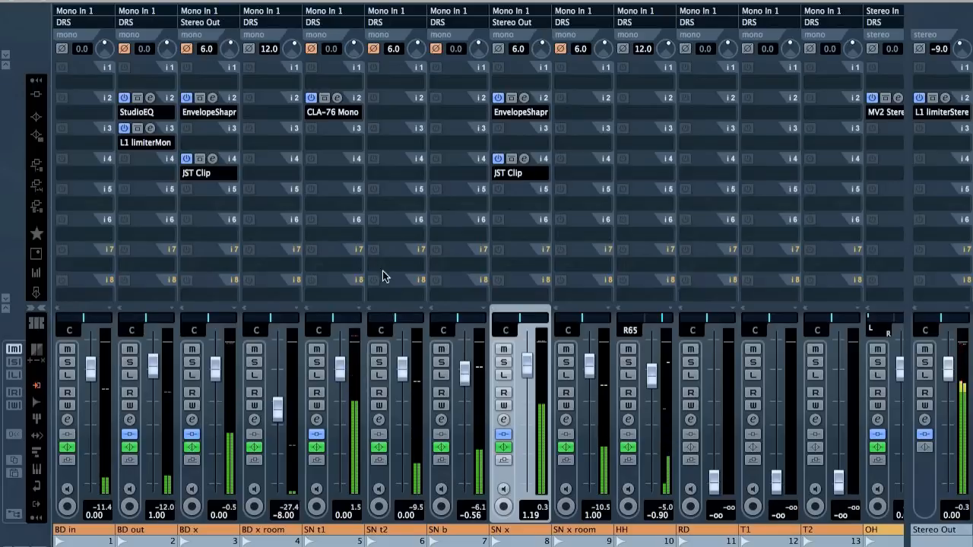
Set SN b's input gain to 6.0 and its fader to 2.09
{"action": "left_click_drag", "start_coordinate": [464, 376], "coordinate": [463, 352]}
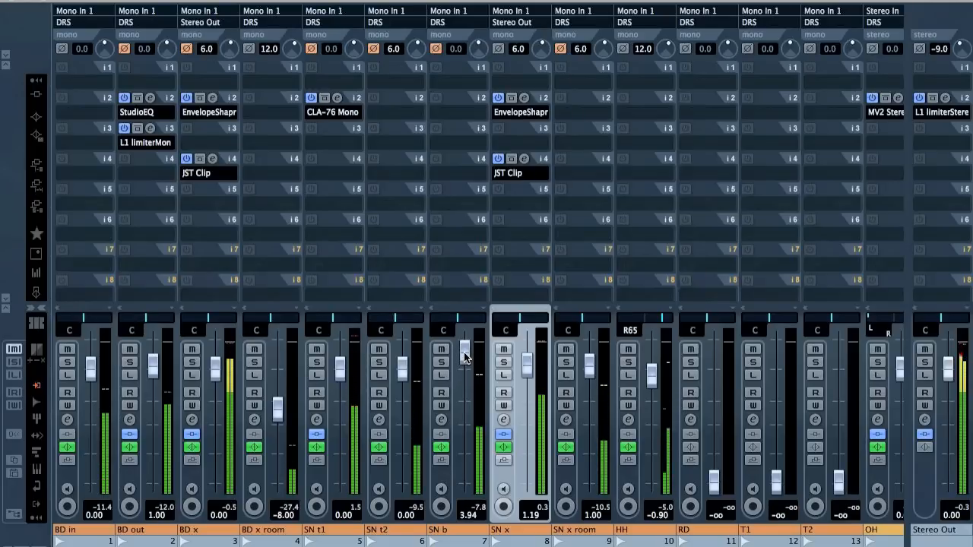
{"action": "double_click", "coordinate": [456, 51]}
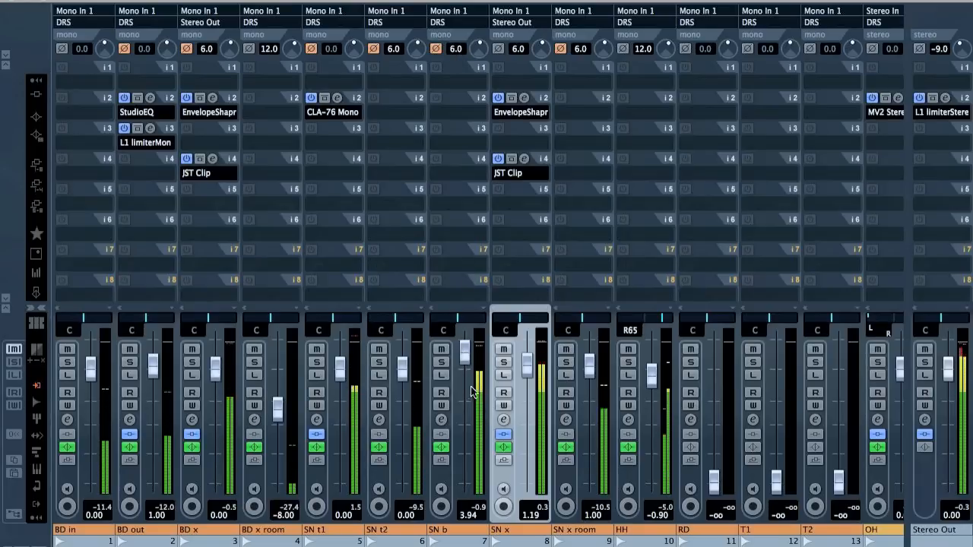
{"action": "left_click_drag", "start_coordinate": [464, 354], "coordinate": [465, 363]}
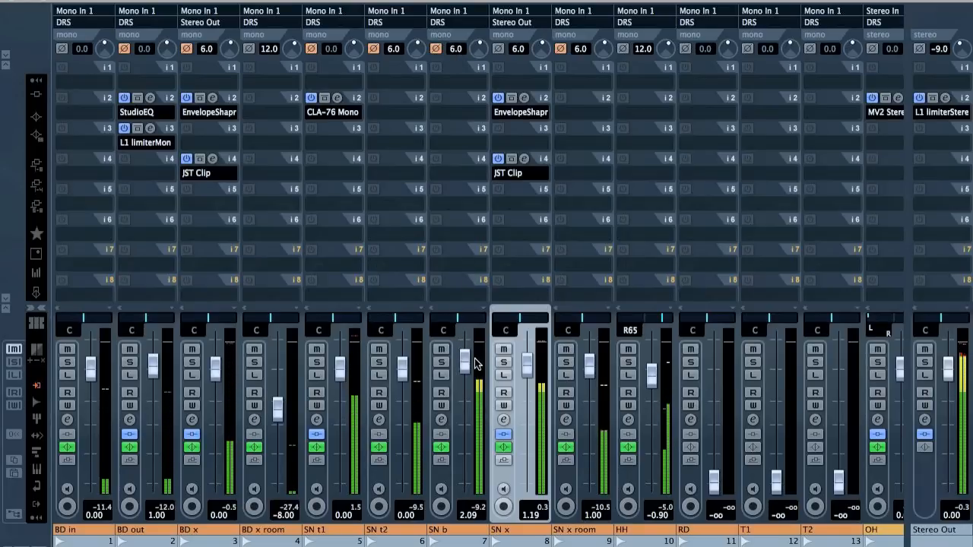
Solo SN x, check its EnvelopeShaper settings and close the plug-in window
{"action": "left_click", "coordinate": [504, 363]}
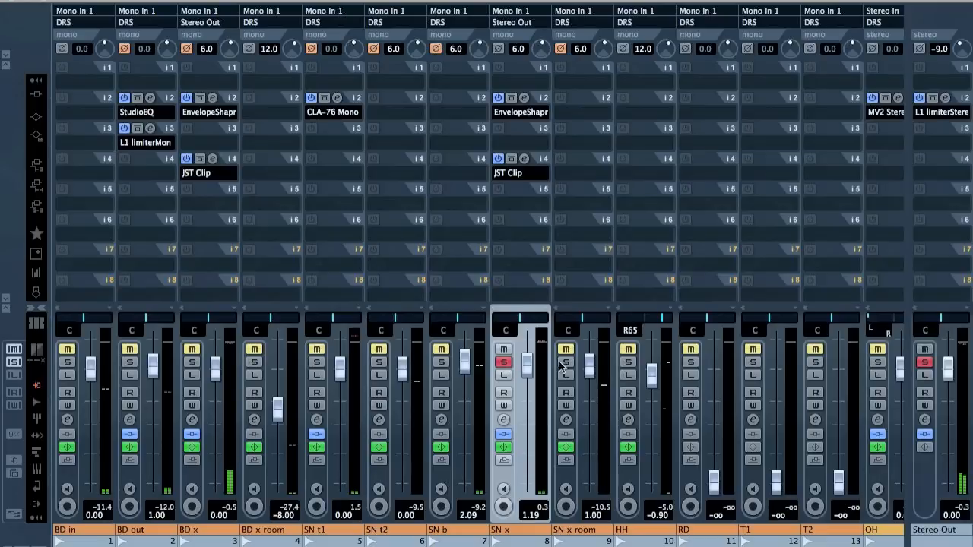
{"action": "left_click", "coordinate": [524, 98]}
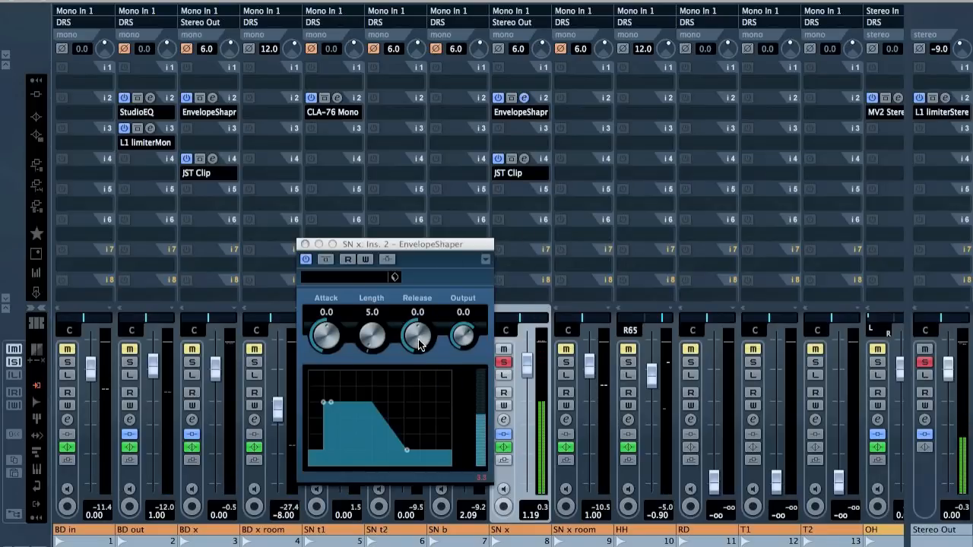
{"action": "left_click", "coordinate": [304, 244]}
Copy EnvelopeShaper from SN x to insert slot 2 of SN b, set Release to 12.3, and audition SN b
{"action": "left_click_drag", "start_coordinate": [536, 106], "coordinate": [450, 102]}
{"action": "left_click", "coordinate": [461, 99]}
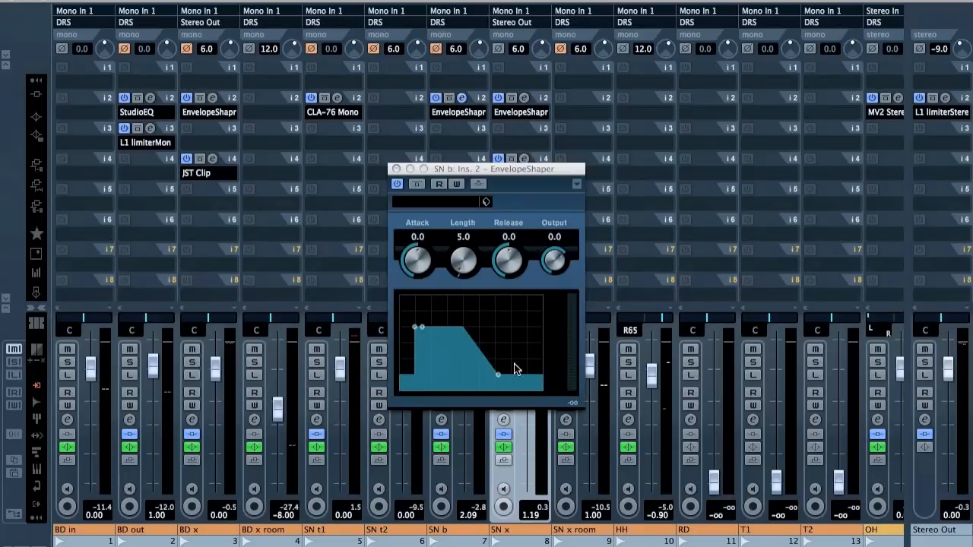
{"action": "left_click_drag", "start_coordinate": [509, 262], "coordinate": [558, 260]}
{"action": "key", "text": "space"}
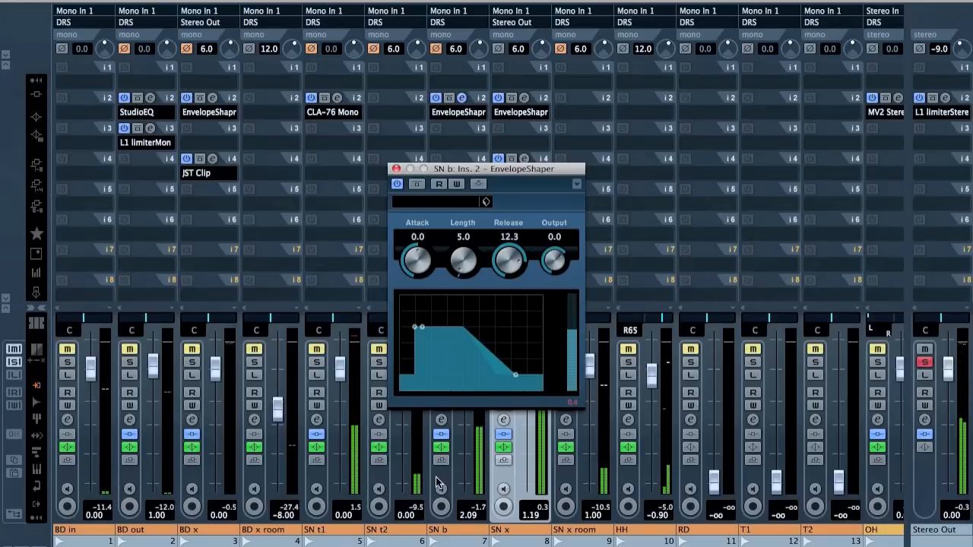
{"action": "left_click", "coordinate": [437, 482]}
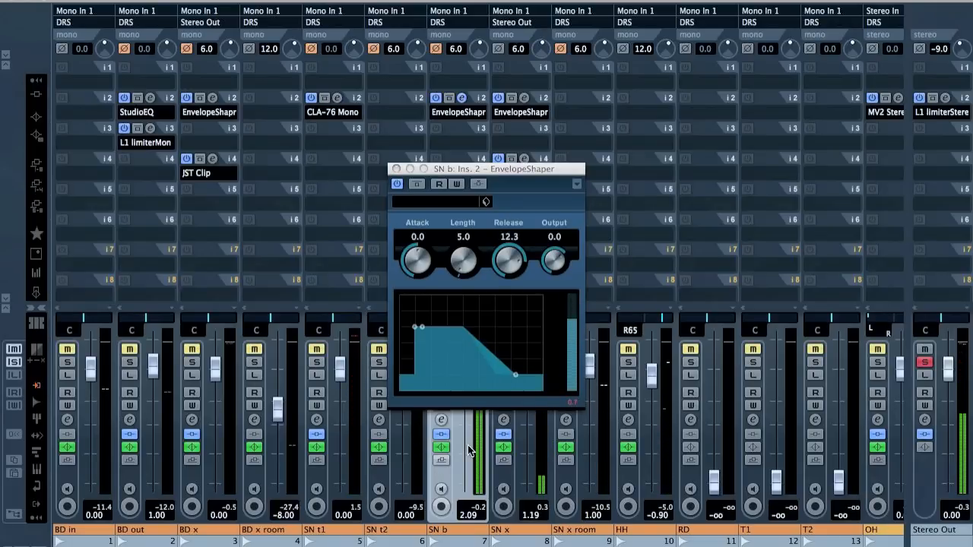
Replace the EnvelopeShaper in SN b's insert slot 2 with the RoomWorks SE reverb
{"action": "left_click", "coordinate": [452, 114]}
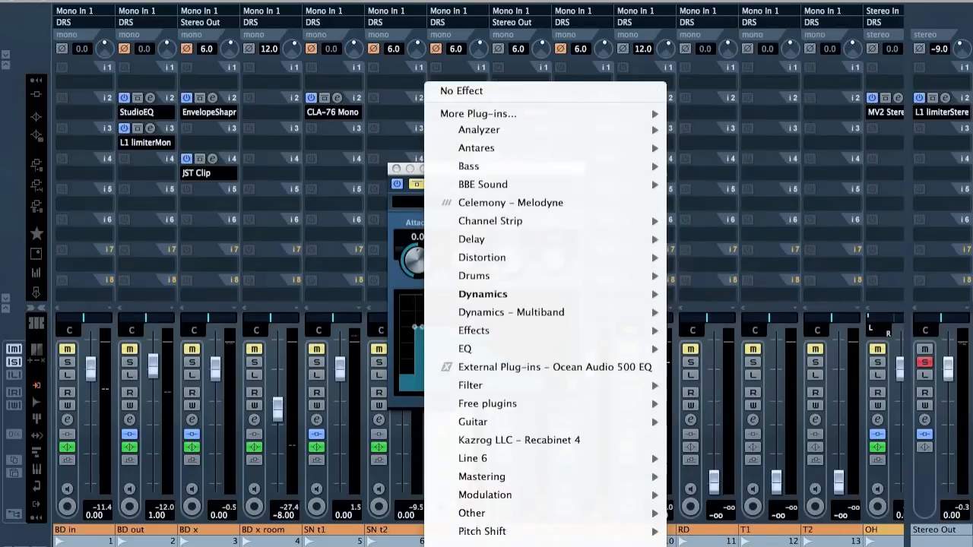
{"action": "scroll", "coordinate": [532, 456], "scroll_direction": "down", "scroll_amount": 3}
{"action": "mouse_move", "coordinate": [561, 497]}
{"action": "left_click", "coordinate": [776, 466]}
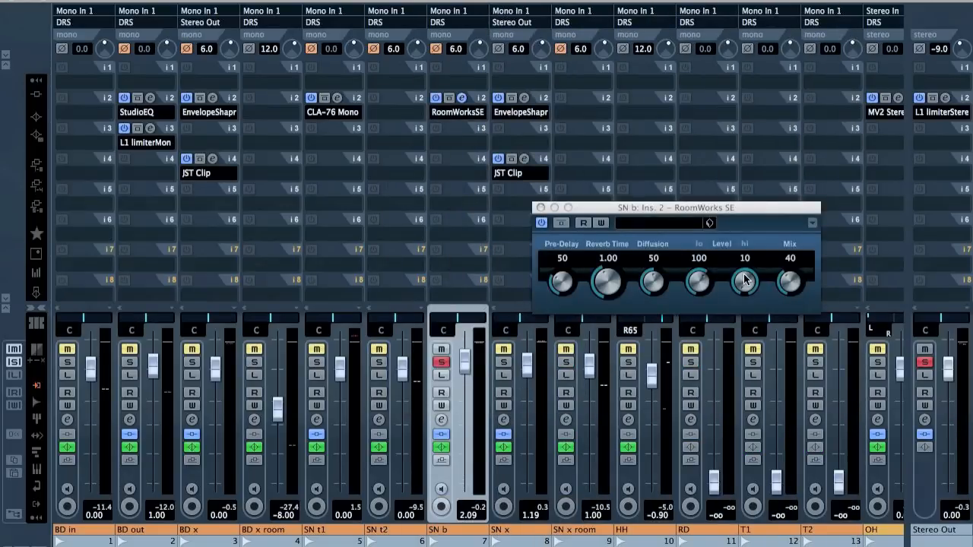
Set SN b's RoomWorks SE to Reverb Time 1.50, Diffusion 24, low level 21 and high level 130, and unsolo the channel
{"action": "left_click_drag", "start_coordinate": [775, 252], "coordinate": [777, 255]}
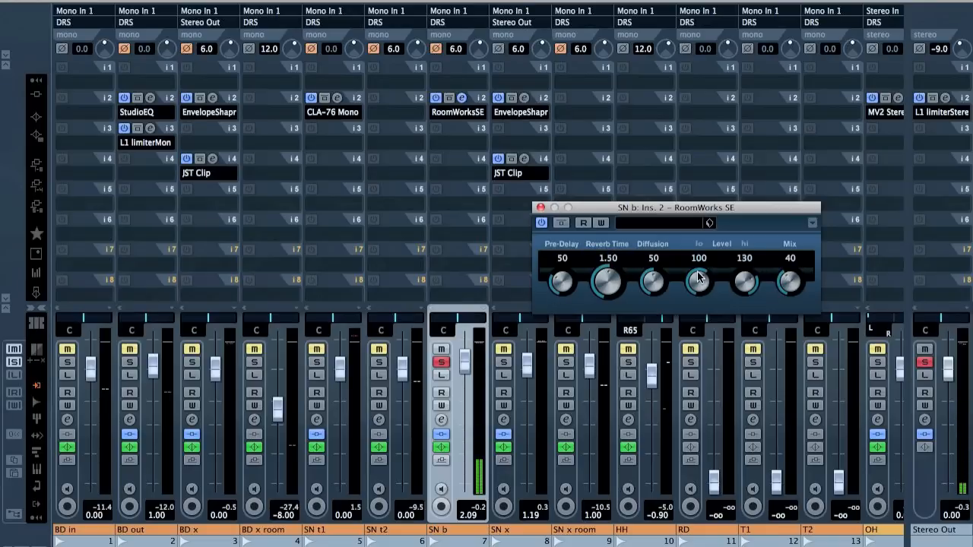
{"action": "left_click_drag", "start_coordinate": [654, 283], "coordinate": [658, 279]}
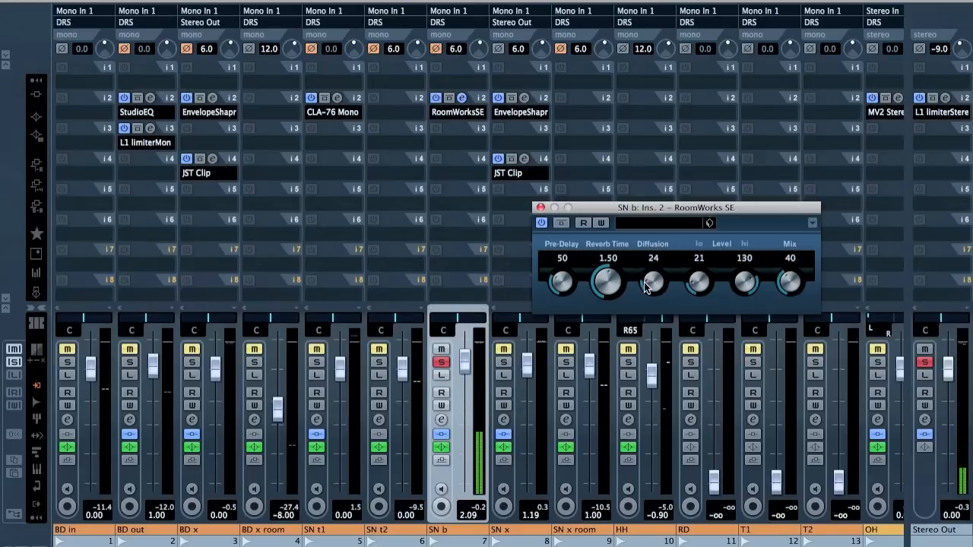
{"action": "key", "text": "s"}
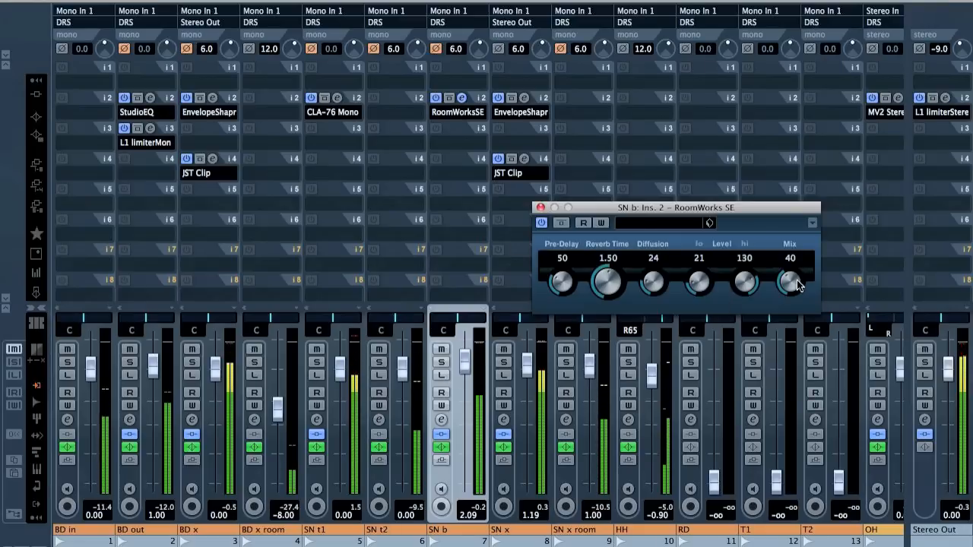
Copy RoomWorks SE to insert slot 4 of SN b and set the copy's Reverb Time to 5.00
{"action": "left_click", "coordinate": [453, 48]}
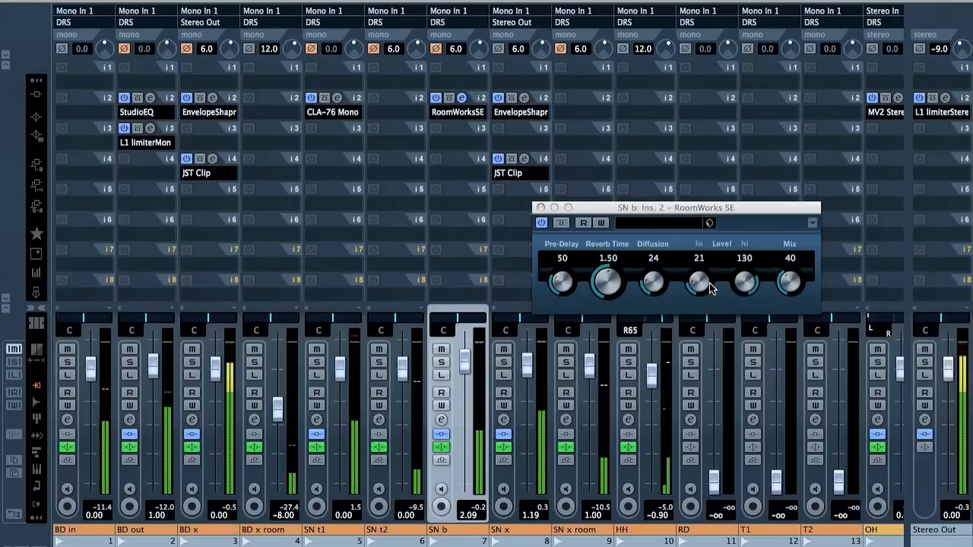
{"action": "left_click_drag", "start_coordinate": [454, 115], "coordinate": [458, 168]}
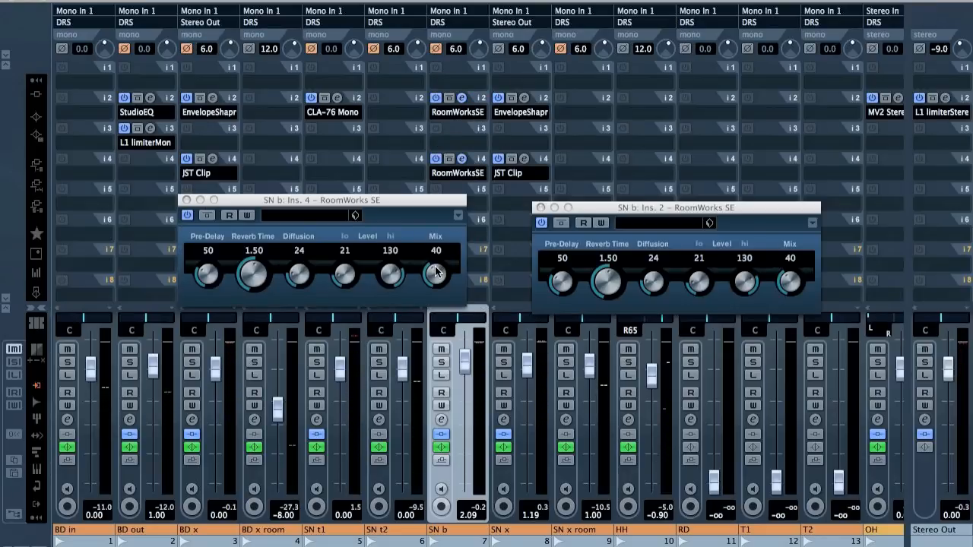
{"action": "left_click", "coordinate": [249, 252]}
{"action": "left_click", "coordinate": [247, 249]}
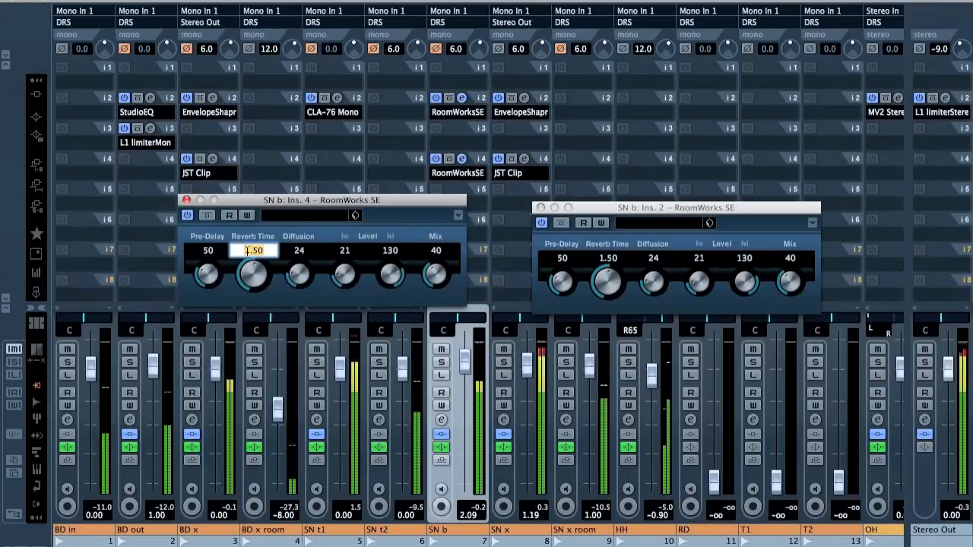
{"action": "type", "text": "5"}
{"action": "key", "text": "Return"}
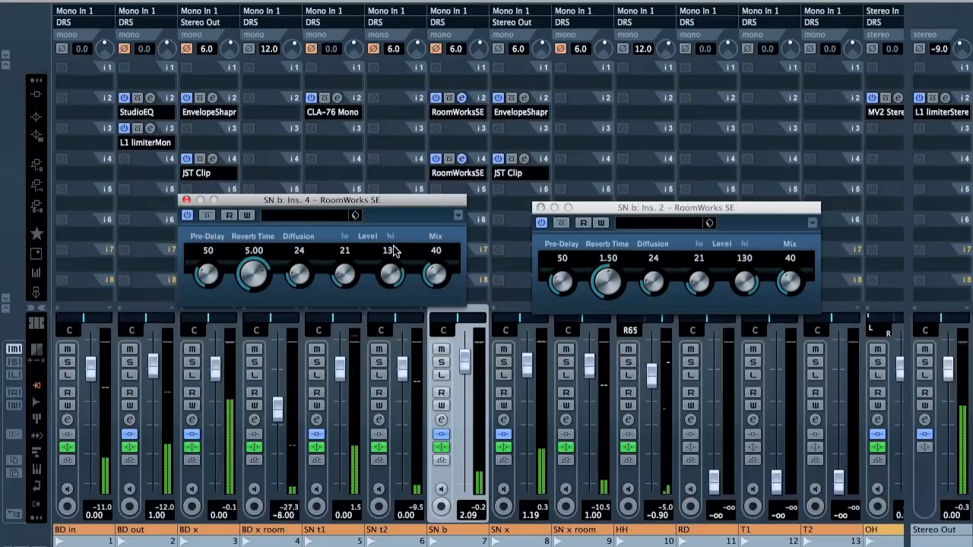
Solo SN b, set the Mix of the RoomWorks SE in insert slot 4 to 10, and unsolo the channel
{"action": "key", "text": "s"}
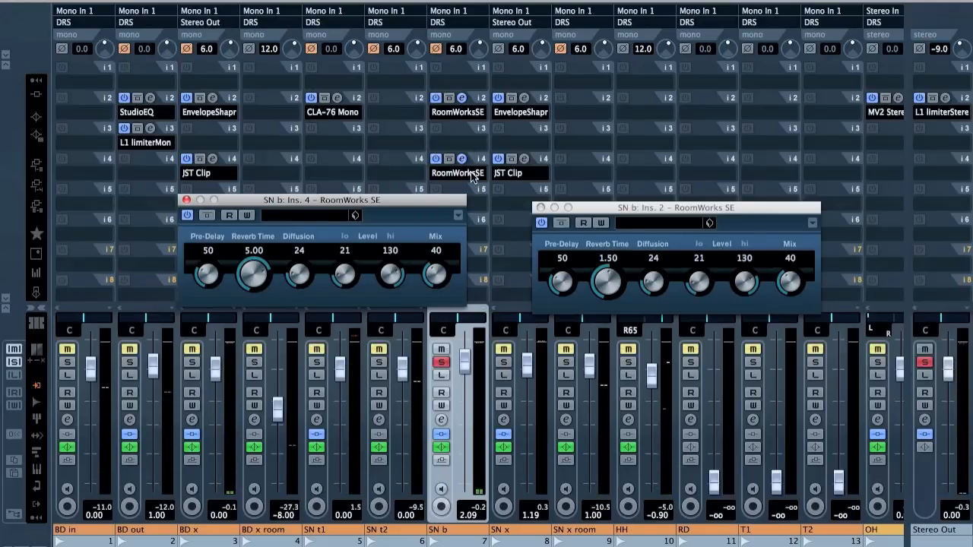
{"action": "left_click", "coordinate": [449, 159]}
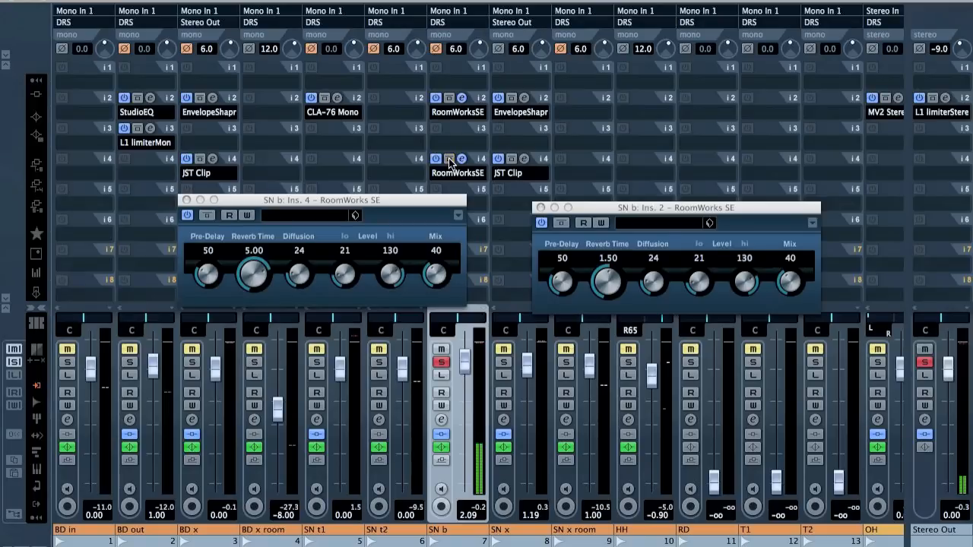
{"action": "double_click", "coordinate": [435, 252]}
{"action": "type", "text": "10"}
{"action": "key", "text": "Return"}
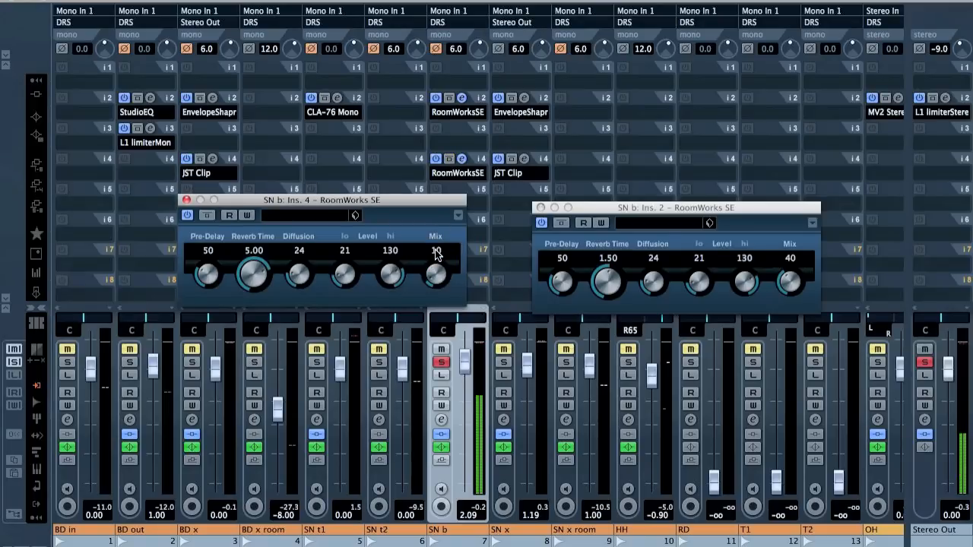
{"action": "key", "text": "s"}
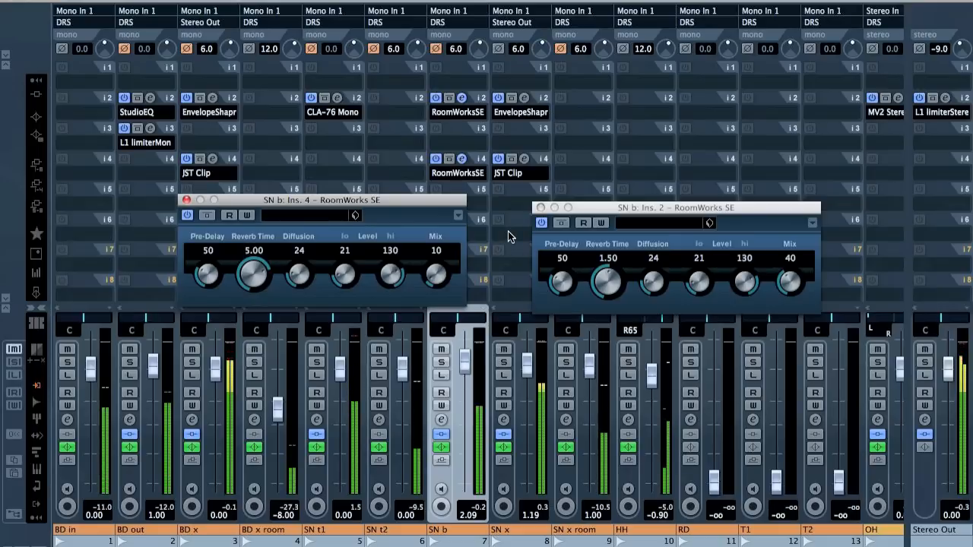
Route the outputs of SN x and BD x to the DRS group and close both RoomWorks SE windows
{"action": "left_click", "coordinate": [514, 25]}
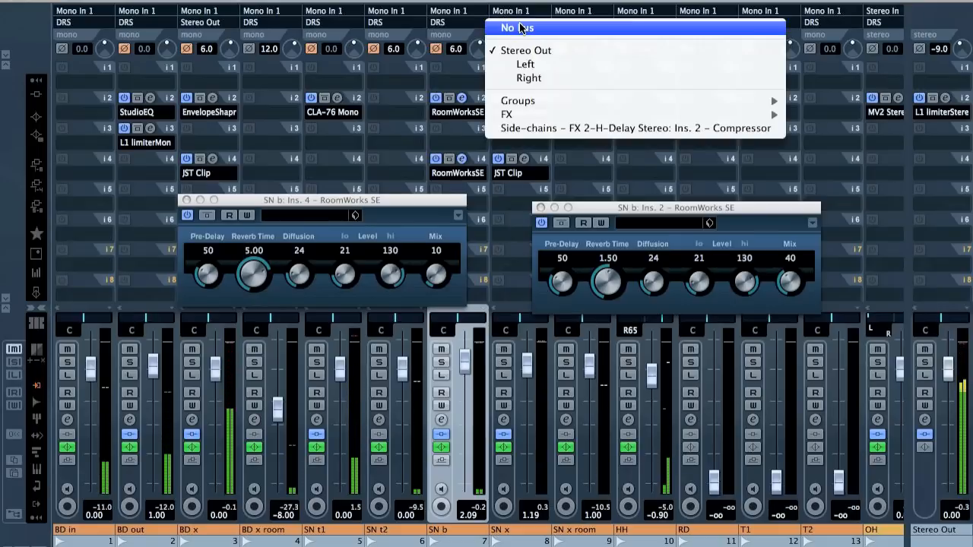
{"action": "mouse_move", "coordinate": [763, 106]}
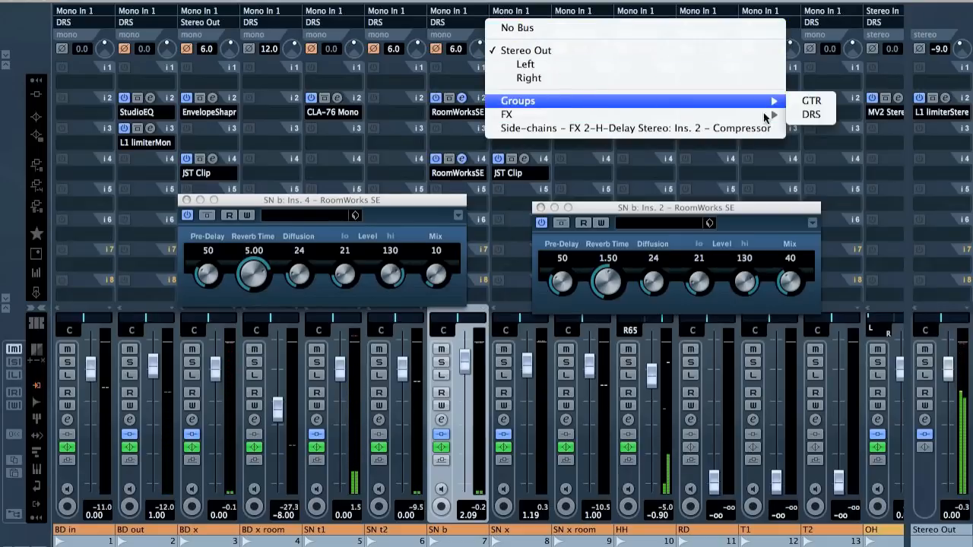
{"action": "left_click", "coordinate": [821, 118]}
{"action": "left_click", "coordinate": [204, 23]}
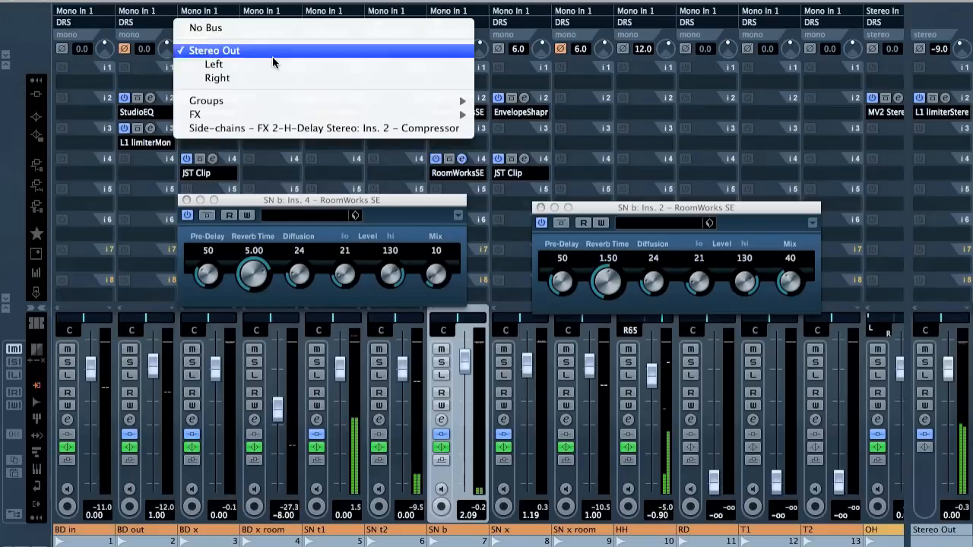
{"action": "mouse_move", "coordinate": [341, 105]}
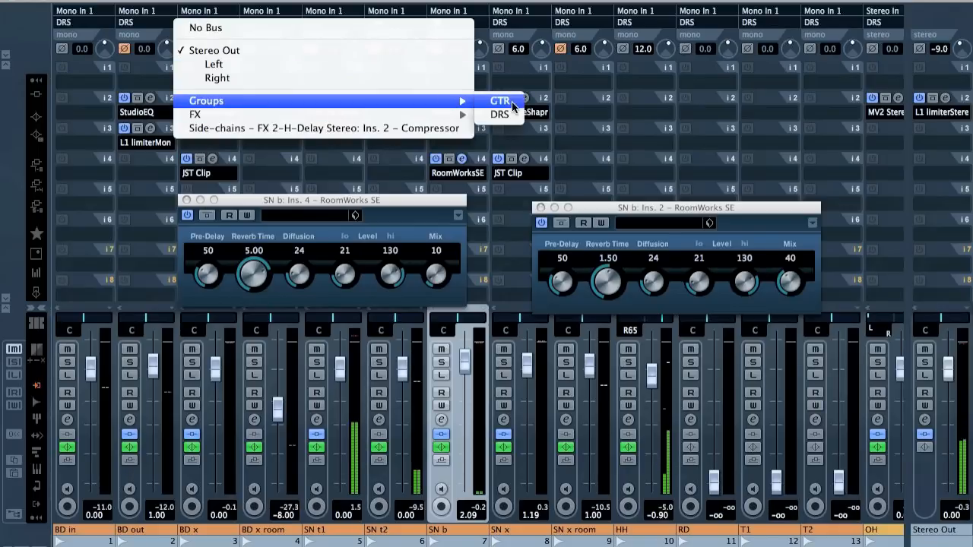
{"action": "left_click", "coordinate": [499, 116]}
{"action": "left_click", "coordinate": [186, 200]}
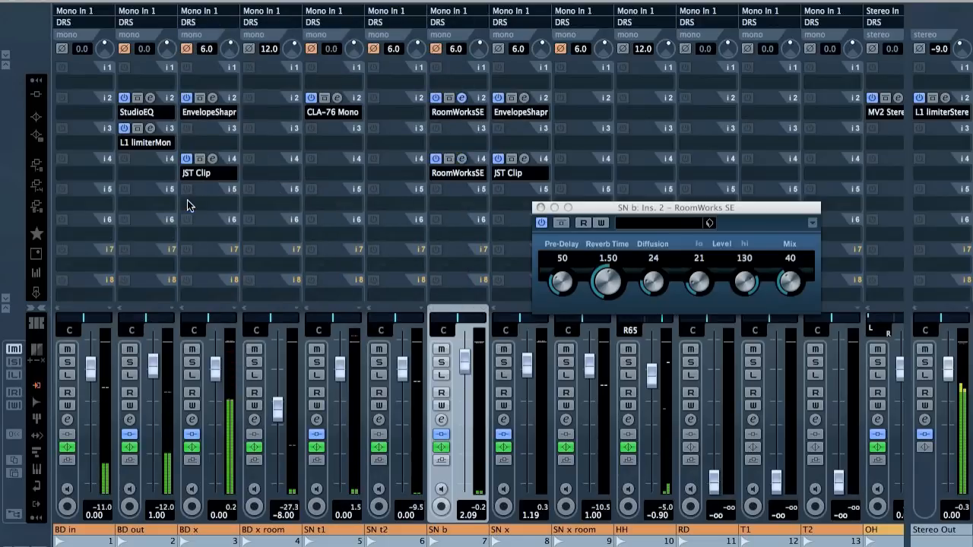
{"action": "left_click", "coordinate": [539, 207]}
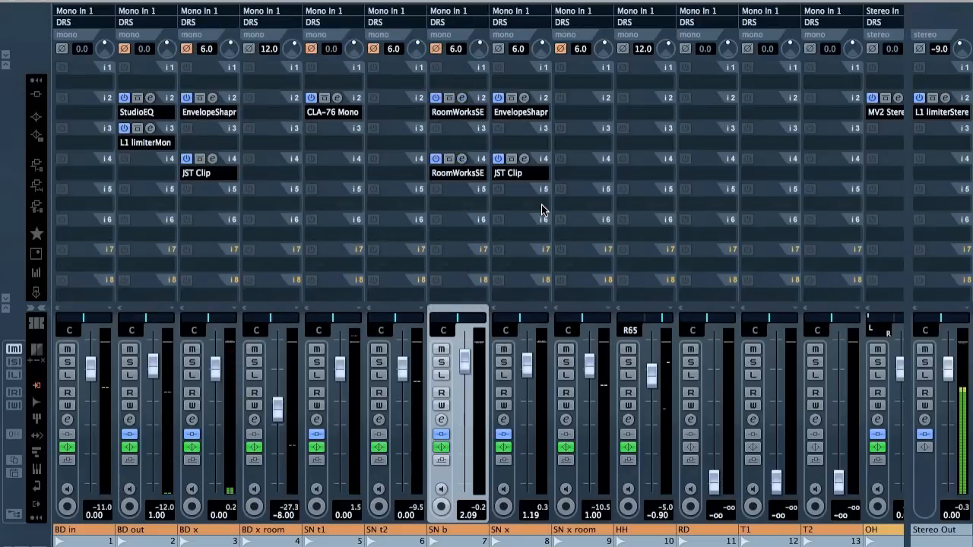
In the project track list, move the DRS group track directly below Dr FX Far and the GTR group track directly below 37_ElecGtr5Mic2
{"action": "left_click_drag", "start_coordinate": [319, 546], "coordinate": [905, 546]}
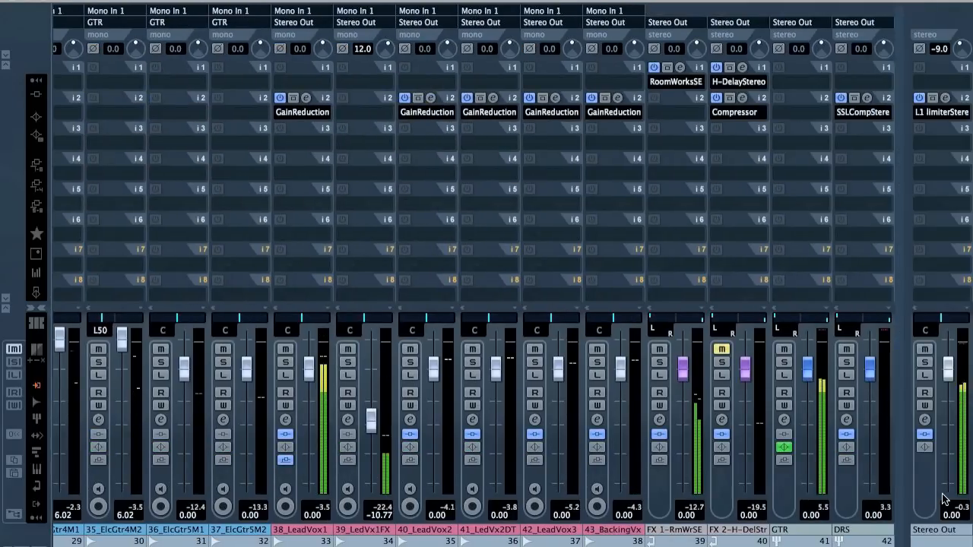
{"action": "key", "text": "F3"}
{"action": "scroll", "coordinate": [615, 477], "scroll_direction": "down", "scroll_amount": 10}
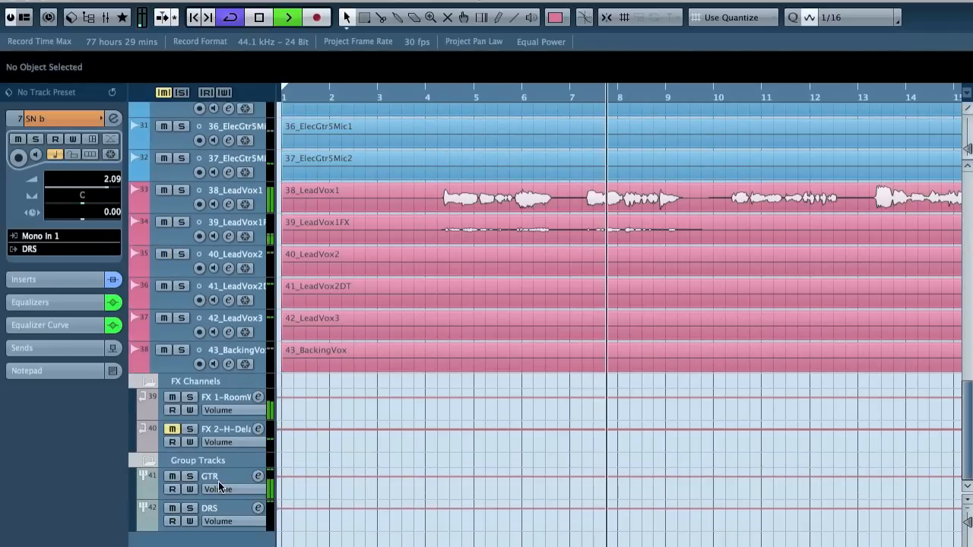
{"action": "left_click", "coordinate": [215, 507]}
{"action": "scroll", "coordinate": [217, 126], "scroll_direction": "up", "scroll_amount": 2}
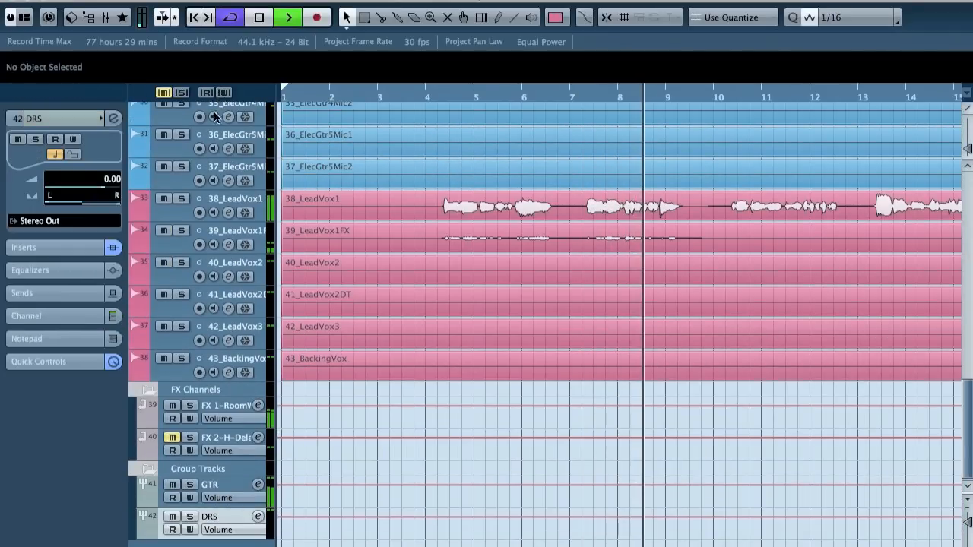
{"action": "scroll", "coordinate": [215, 109], "scroll_direction": "up", "scroll_amount": 10}
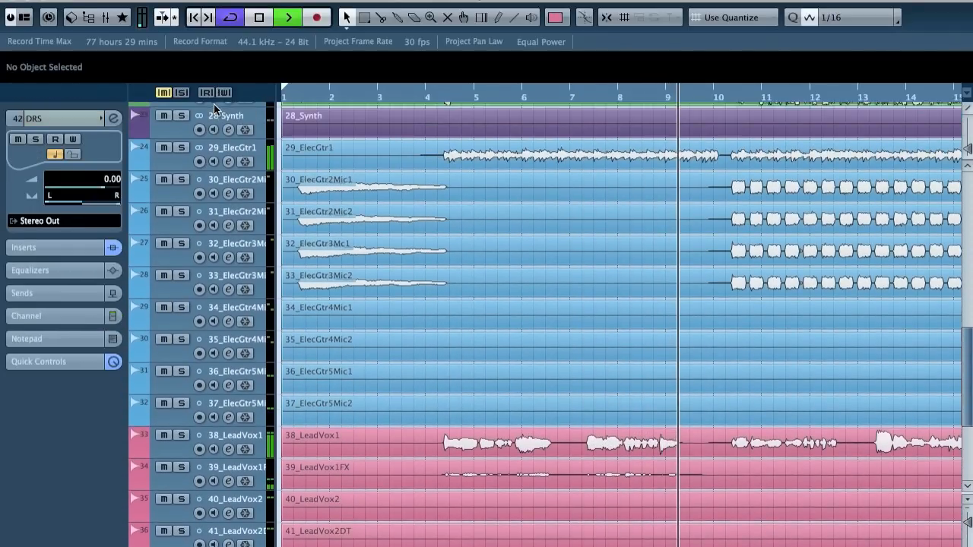
{"action": "scroll", "coordinate": [215, 108], "scroll_direction": "up", "scroll_amount": 4}
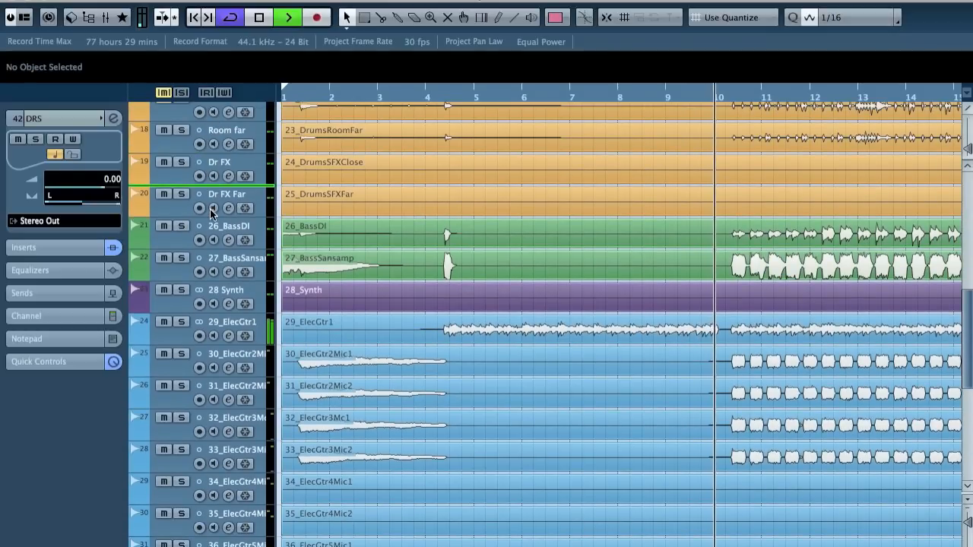
{"action": "left_click_drag", "start_coordinate": [210, 209], "coordinate": [211, 222]}
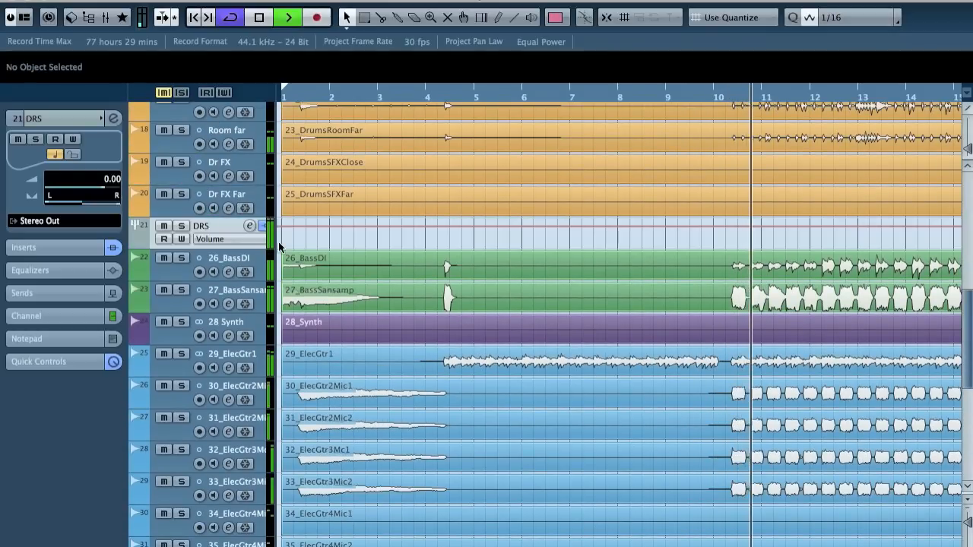
{"action": "scroll", "coordinate": [281, 243], "scroll_direction": "down", "scroll_amount": 15}
{"action": "left_click_drag", "start_coordinate": [221, 510], "coordinate": [227, 224]}
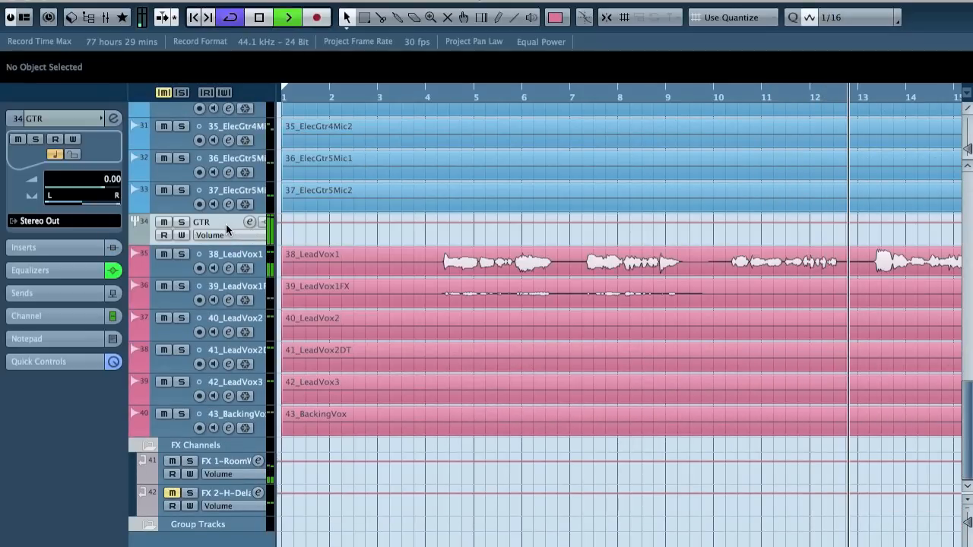
Temporarily mute 31_ElecGtr2Mic2 and 33_ElecGtr3Mic2 to compare the guitar sound, and unmute both
{"action": "key", "text": "g"}
{"action": "key", "text": "g"}
{"action": "key", "text": "g"}
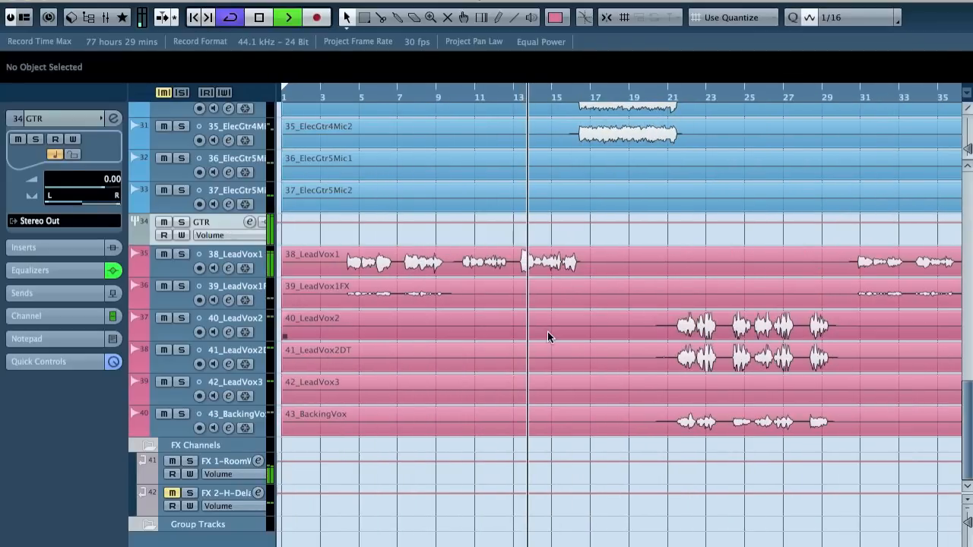
{"action": "scroll", "coordinate": [547, 331], "scroll_direction": "up", "scroll_amount": 1}
{"action": "scroll", "coordinate": [547, 332], "scroll_direction": "up", "scroll_amount": 6}
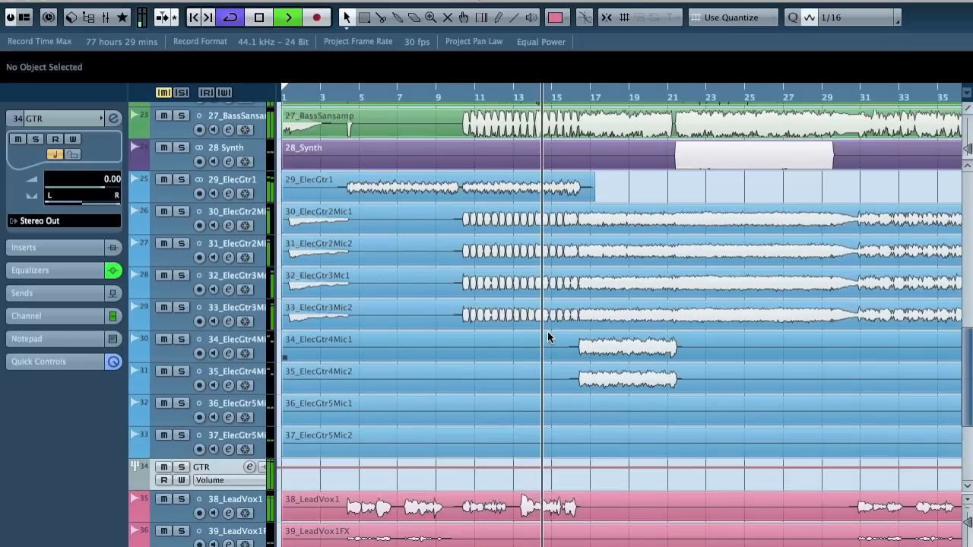
{"action": "left_click", "coordinate": [164, 244]}
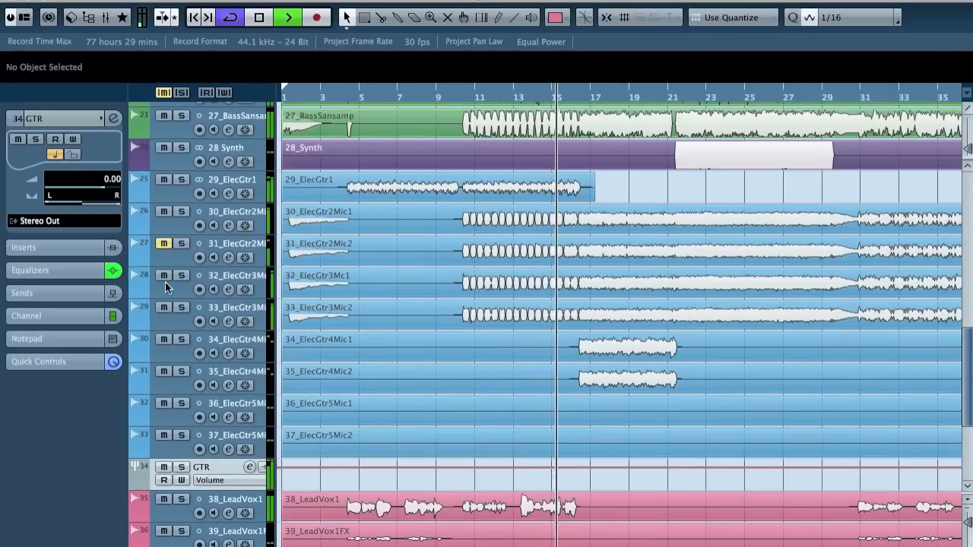
{"action": "left_click", "coordinate": [164, 308]}
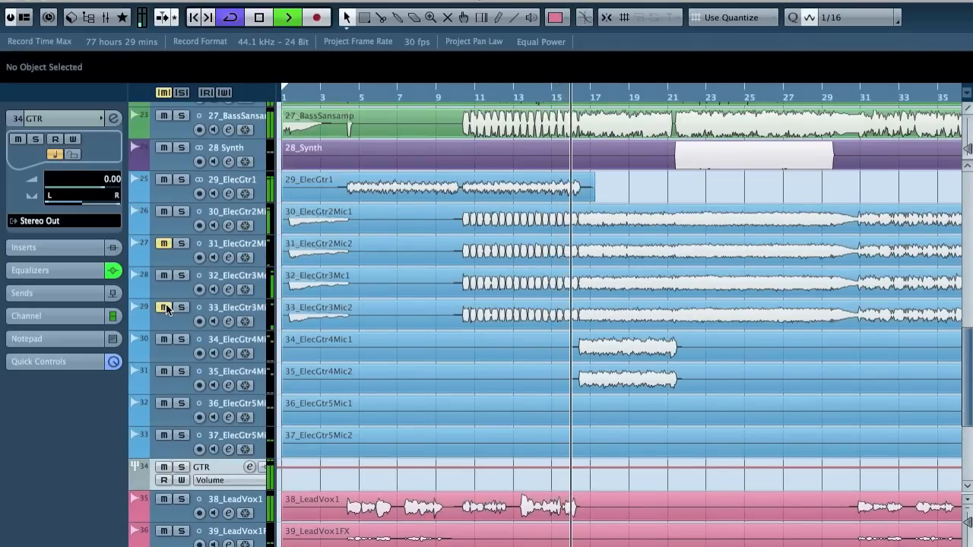
{"action": "left_click", "coordinate": [164, 307]}
{"action": "left_click", "coordinate": [163, 244]}
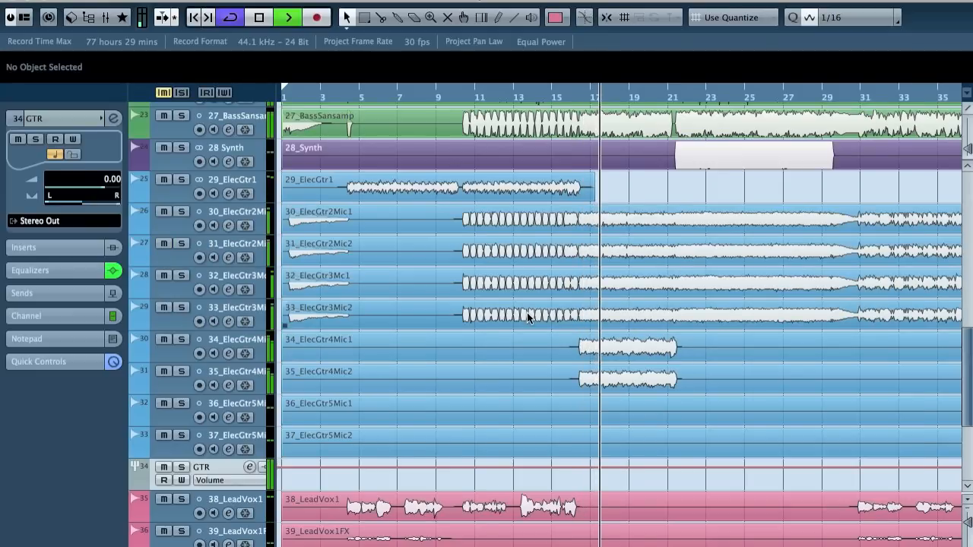
Pan the 36_ElecGtr5Mic1 track to L50
{"action": "scroll", "coordinate": [527, 318], "scroll_direction": "right", "scroll_amount": 7}
{"action": "scroll", "coordinate": [526, 318], "scroll_direction": "right", "scroll_amount": 3}
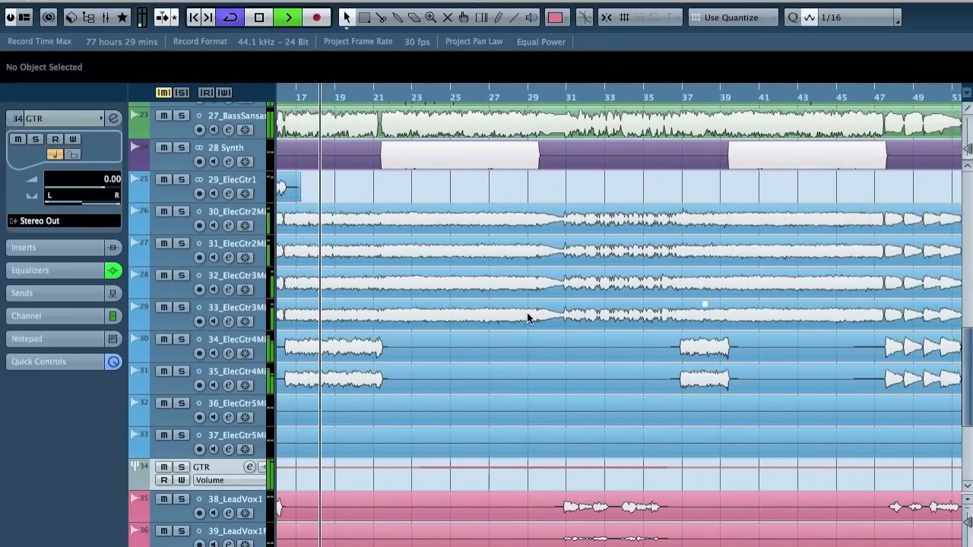
{"action": "scroll", "coordinate": [526, 318], "scroll_direction": "left", "scroll_amount": 3}
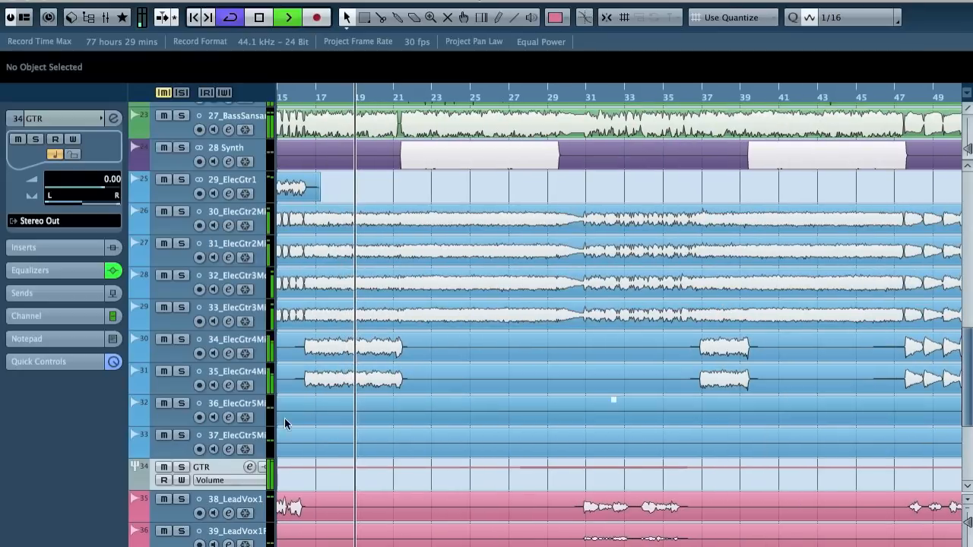
{"action": "left_click", "coordinate": [251, 406]}
{"action": "key", "text": "g"}
{"action": "key", "text": "g"}
{"action": "key", "text": "g"}
{"action": "key", "text": "g"}
{"action": "key", "text": "g"}
{"action": "key", "text": "g"}
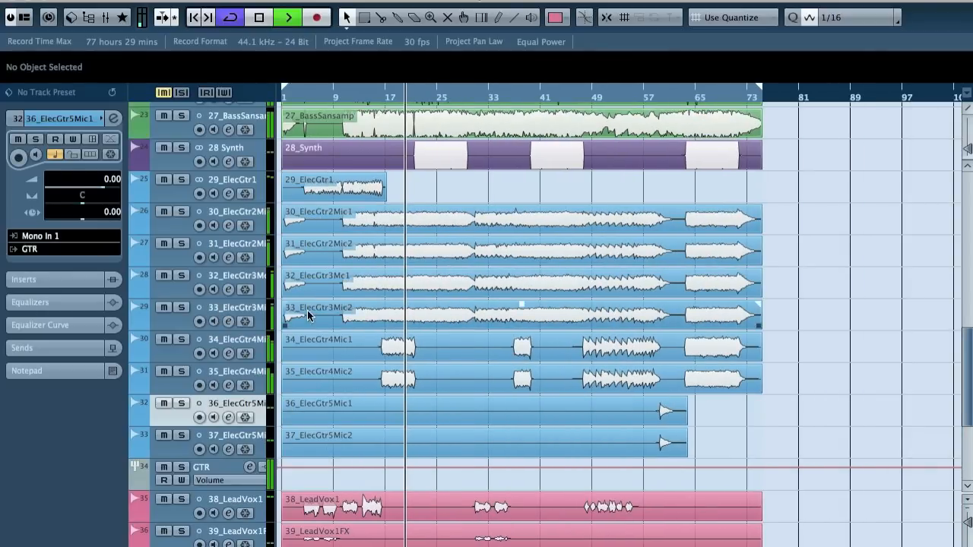
{"action": "double_click", "coordinate": [100, 196]}
{"action": "type", "text": "L50"}
{"action": "key", "text": "Return"}
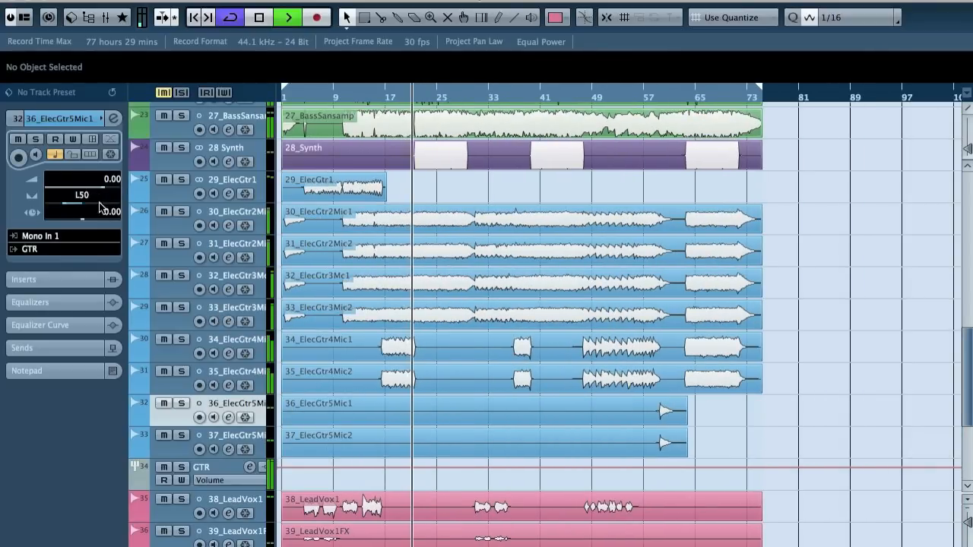
Pan the 37_ElecGtr5Mic2 track to L50
{"action": "left_click", "coordinate": [250, 439]}
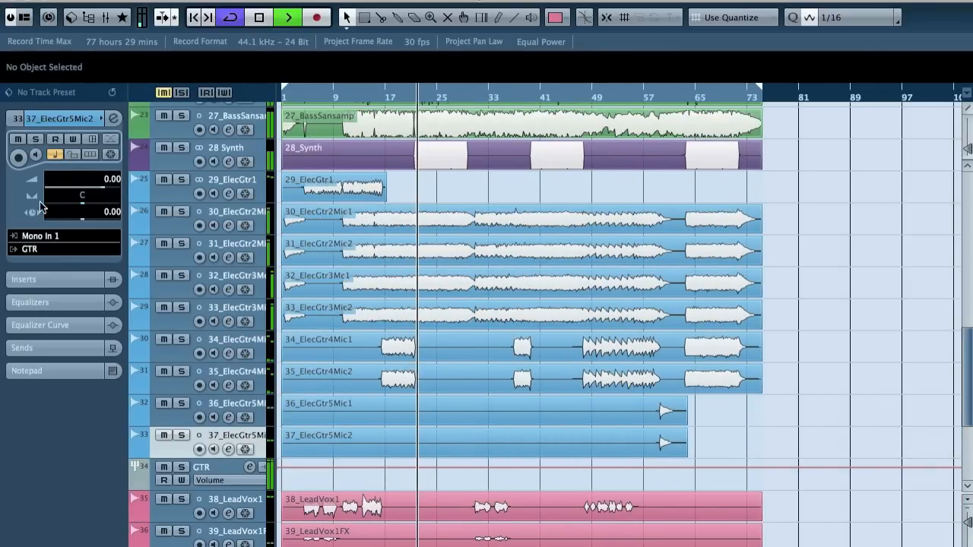
{"action": "double_click", "coordinate": [82, 196]}
{"action": "type", "text": "L50"}
{"action": "key", "text": "Return"}
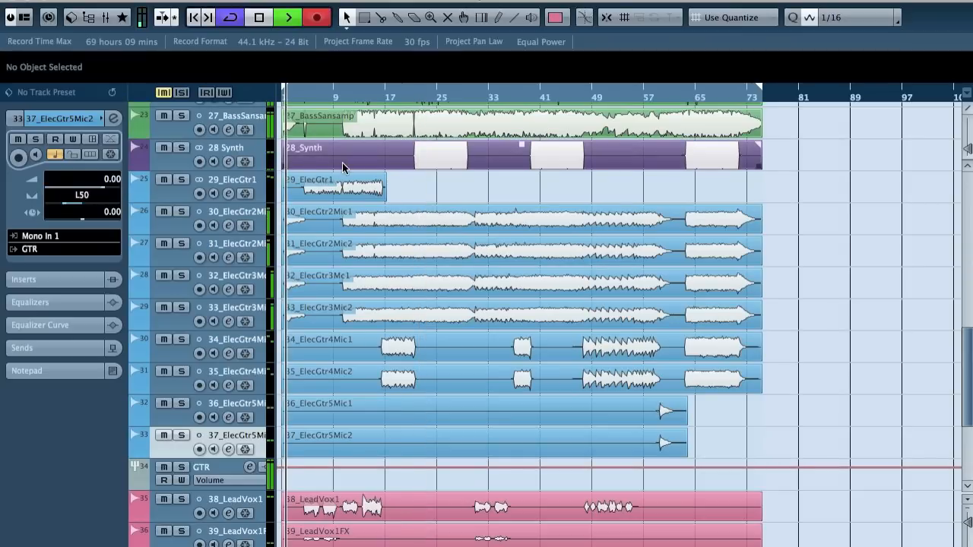
Play the song from just before the first synth section at about bar 21 and stop playback
{"action": "key", "text": "space"}
{"action": "left_click", "coordinate": [409, 99]}
{"action": "key", "text": "space"}
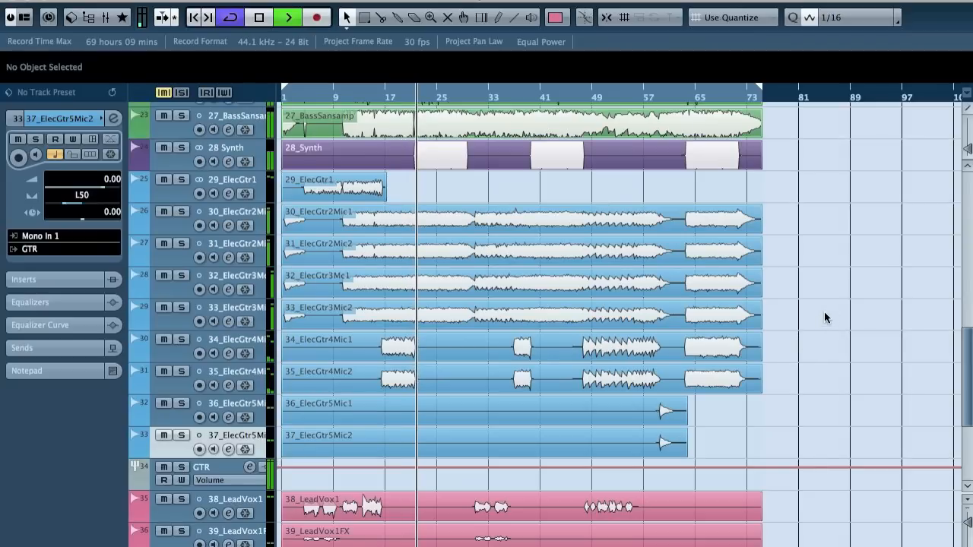
{"action": "scroll", "coordinate": [826, 318], "scroll_direction": "down", "scroll_amount": 2}
{"action": "scroll", "coordinate": [824, 311], "scroll_direction": "up", "scroll_amount": 2}
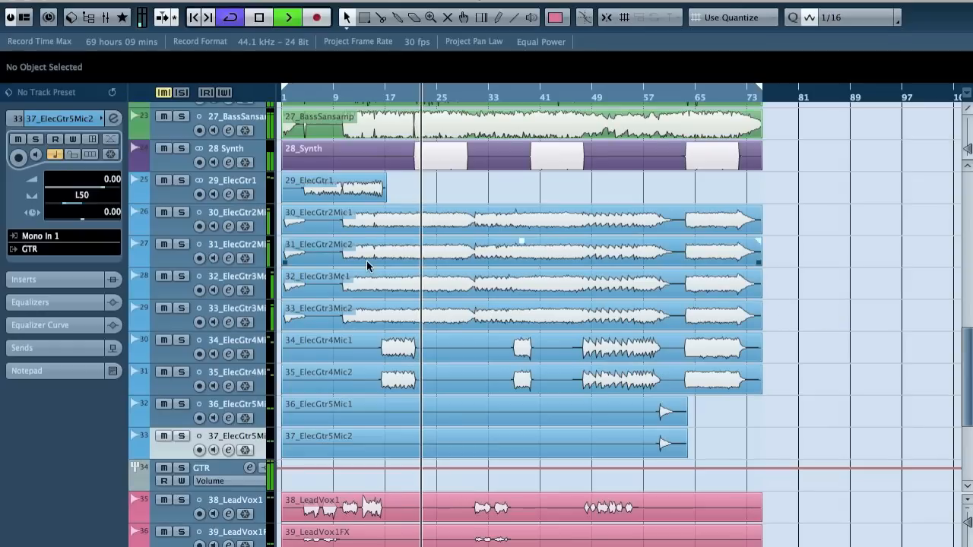
{"action": "key", "text": "space"}
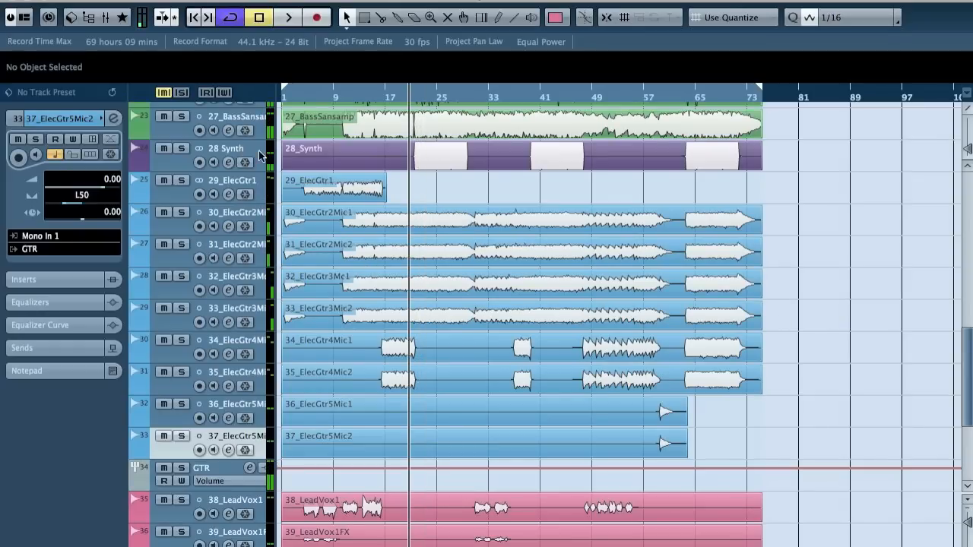
{"action": "left_click", "coordinate": [251, 155]}
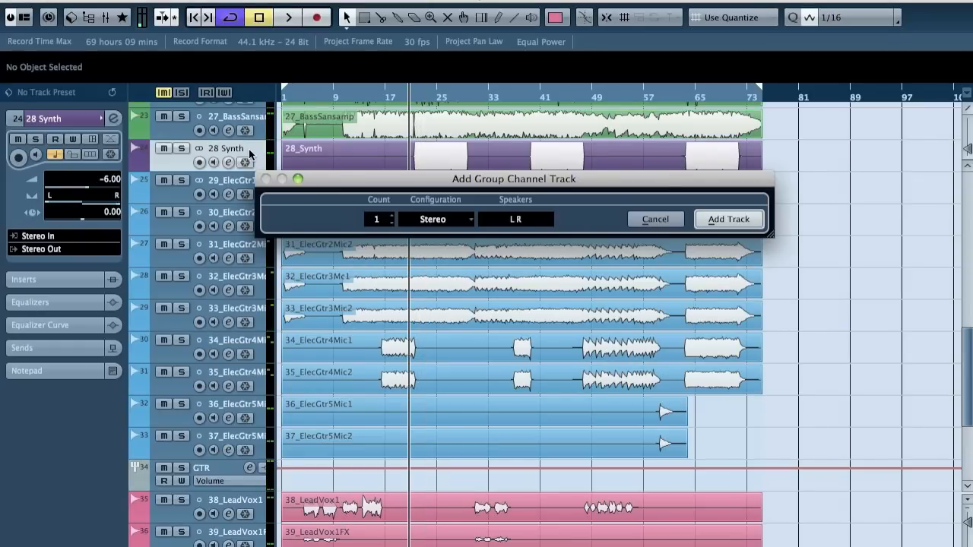
{"action": "key", "text": "Escape"}
{"action": "key", "text": "t"}
{"action": "key", "text": "Return"}
{"action": "left_click_drag", "start_coordinate": [349, 164], "coordinate": [346, 164]}
{"action": "key", "text": "ctrl+z"}
Insert StereoDelay in the second insert slot of the 28 Synth track
{"action": "left_click", "coordinate": [236, 154]}
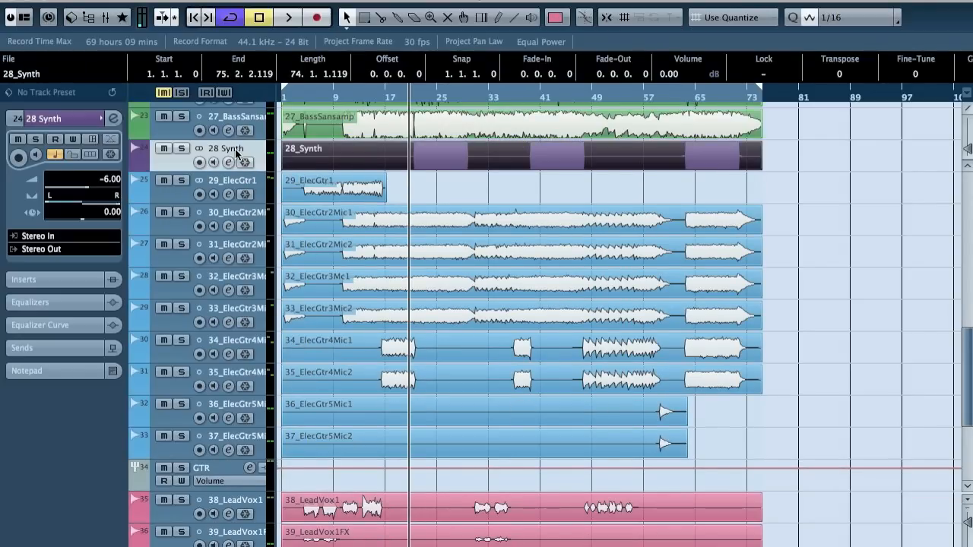
{"action": "key", "text": "e"}
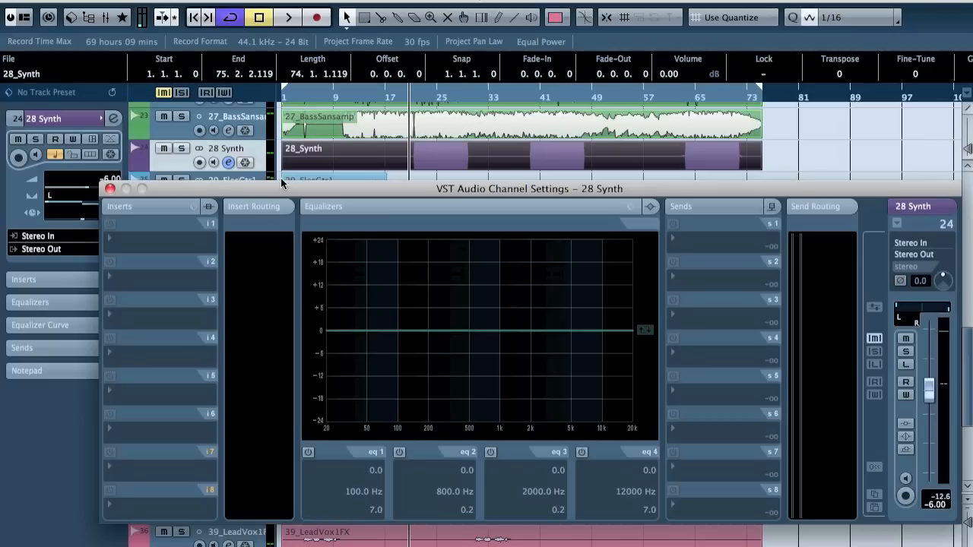
{"action": "left_click", "coordinate": [157, 280]}
{"action": "mouse_move", "coordinate": [206, 433]}
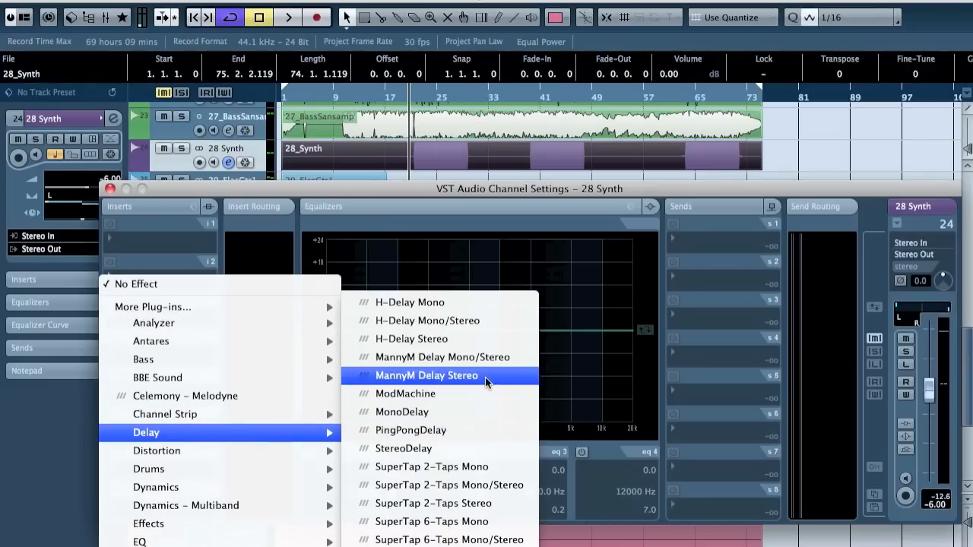
{"action": "left_click", "coordinate": [479, 448]}
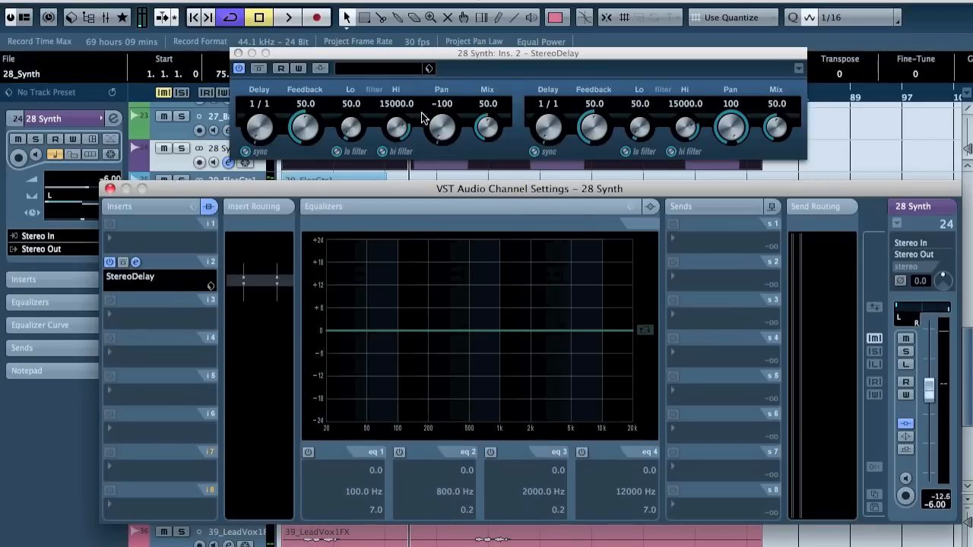
Disable StereoDelay's left-side filters, set both feedbacks to 0, the left mix to 0 and the right mix to 100
{"action": "left_click", "coordinate": [383, 154]}
{"action": "left_click", "coordinate": [338, 152]}
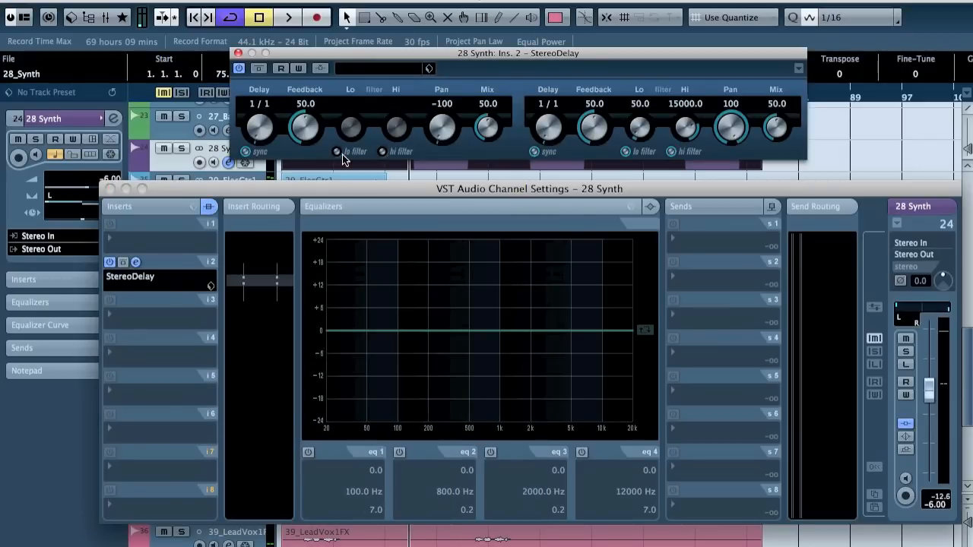
{"action": "left_click_drag", "start_coordinate": [323, 125], "coordinate": [226, 313]}
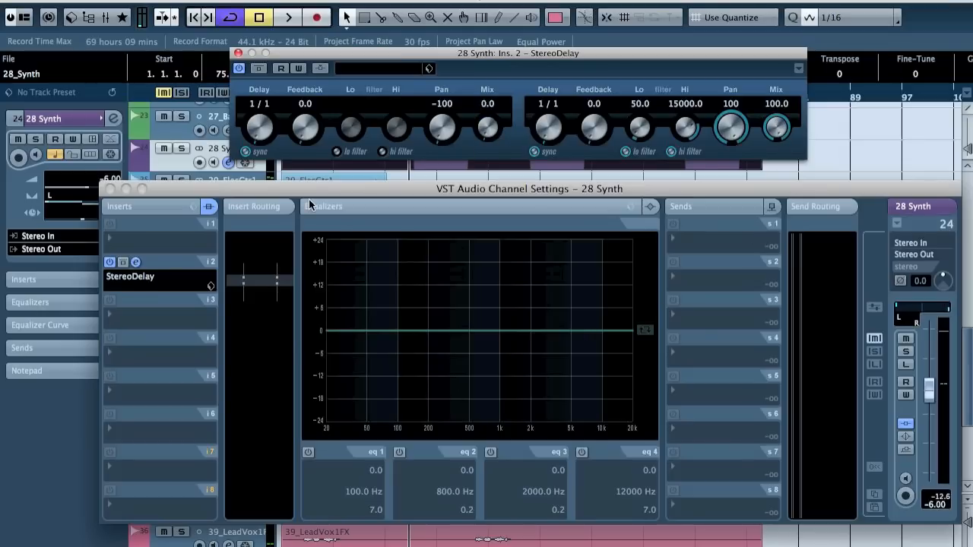
Set StereoDelay's unsynced delay times to 0.1 on the first side and 25 on the second side
{"action": "left_click", "coordinate": [257, 105]}
{"action": "type", "text": "0.1"}
{"action": "key", "text": "Return"}
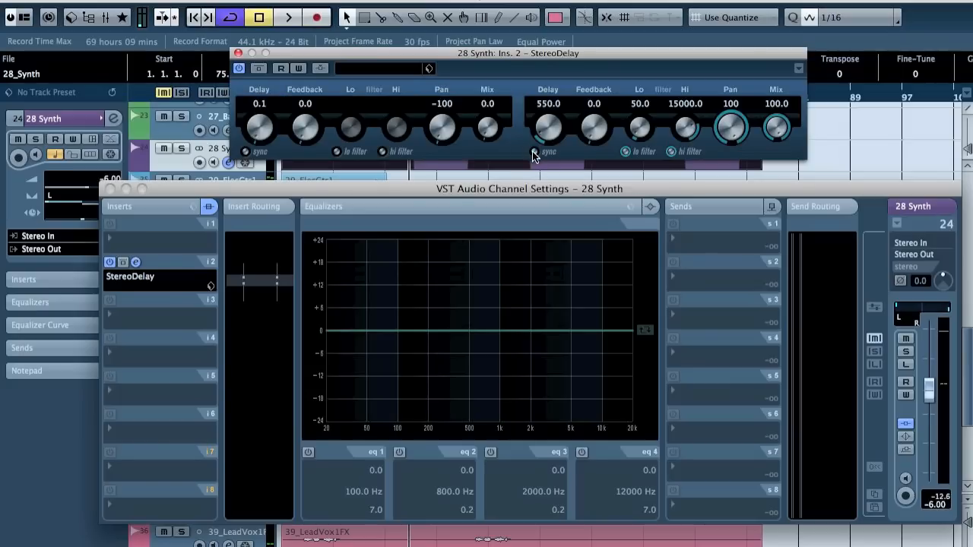
{"action": "left_click", "coordinate": [538, 109]}
{"action": "type", "text": "25"}
{"action": "key", "text": "Return"}
Audition the stereo delay from about bar 21 and solo the 28 Synth track
{"action": "key", "text": "space"}
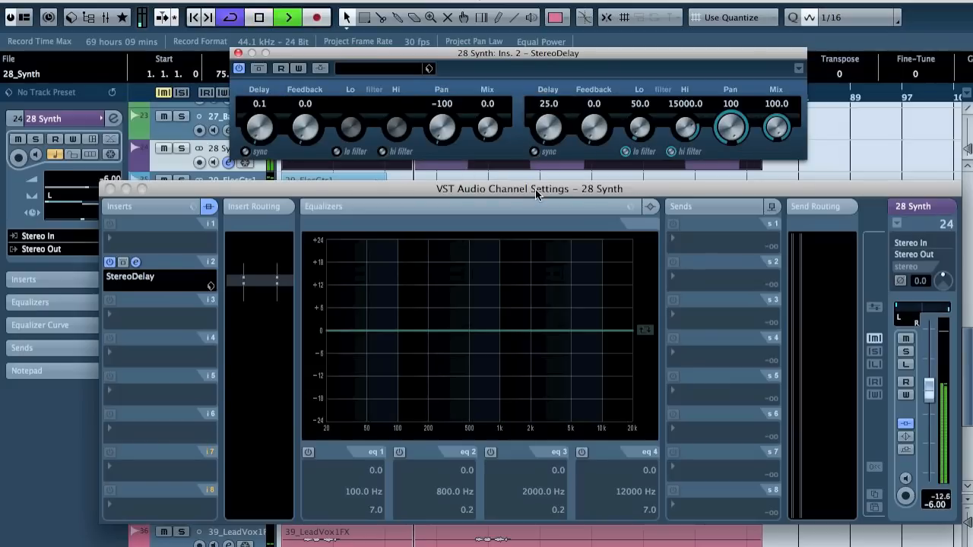
{"action": "key", "text": "s"}
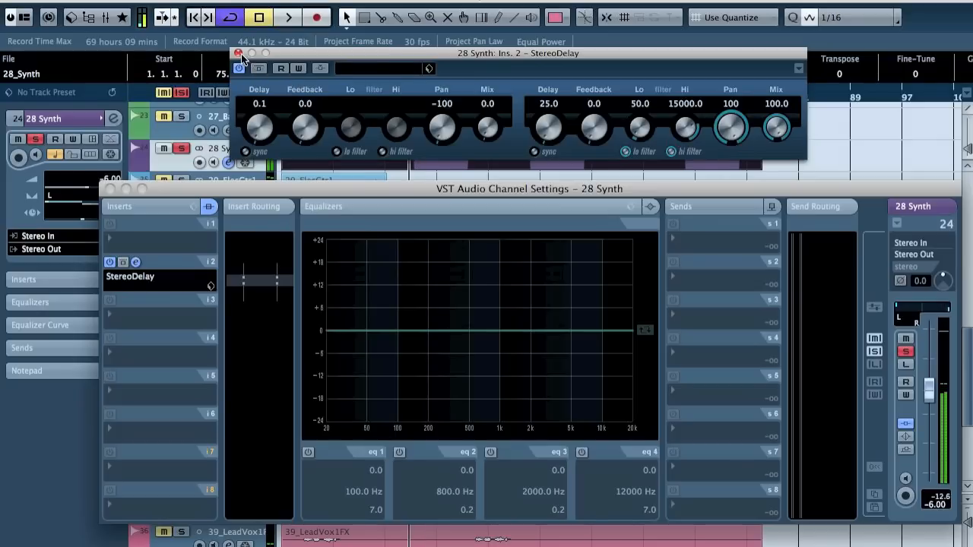
{"action": "left_click", "coordinate": [238, 54]}
Insert H-Delay Stereo in the third insert slot of 28 Synth and turn on its Ping Pong mode
{"action": "left_click", "coordinate": [155, 306]}
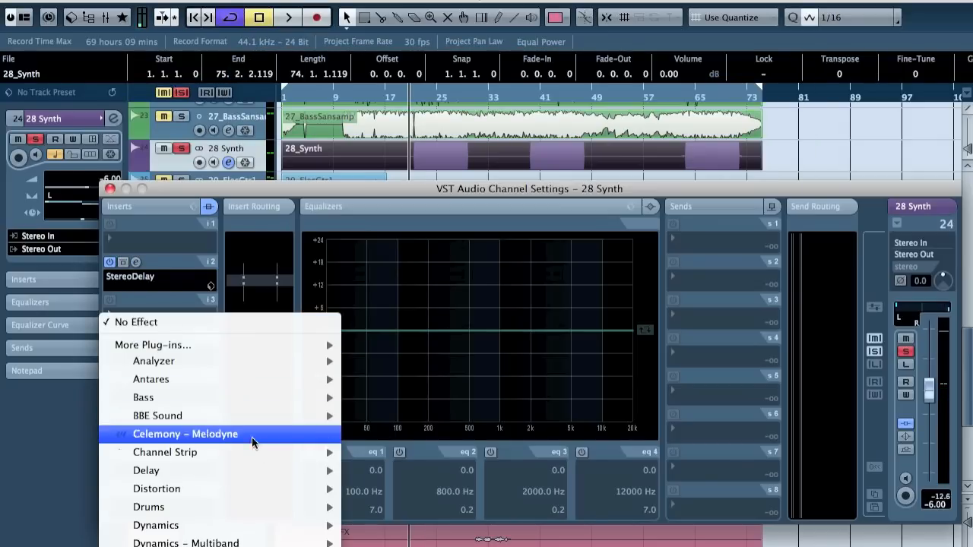
{"action": "mouse_move", "coordinate": [228, 470]}
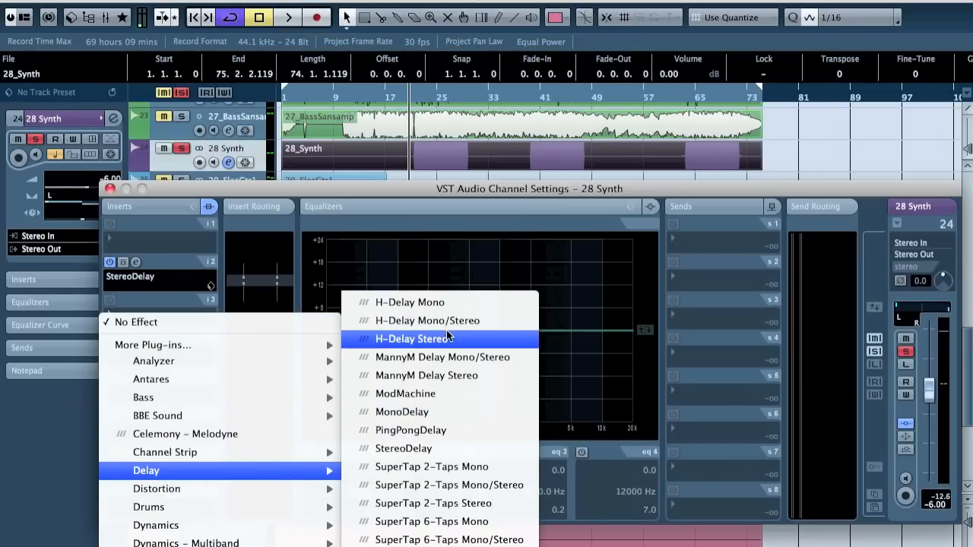
{"action": "left_click", "coordinate": [380, 340]}
{"action": "left_click", "coordinate": [405, 332]}
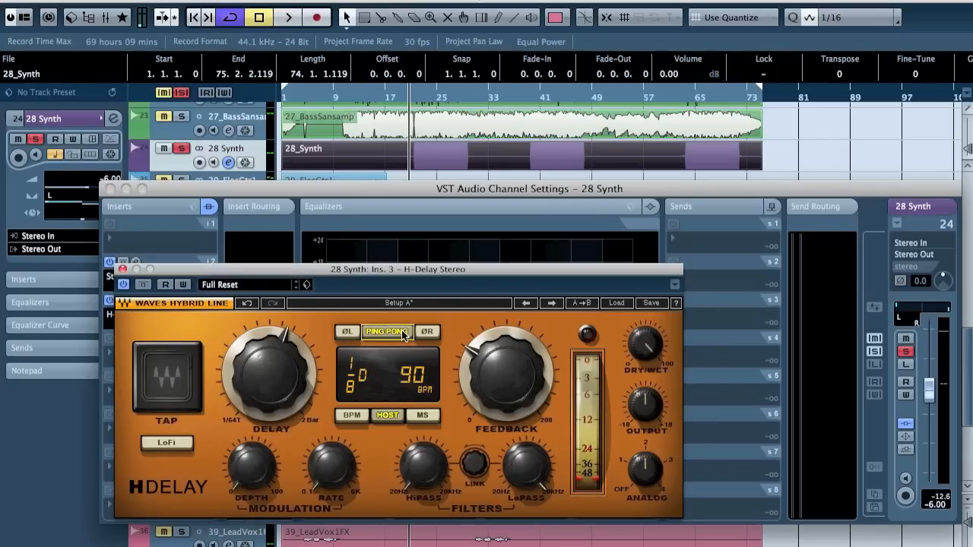
Switch H-Delay's analog setting off and set its dry/wet mix to slightly under halfway while playing the soloed synth
{"action": "left_click_drag", "start_coordinate": [650, 340], "coordinate": [650, 357]}
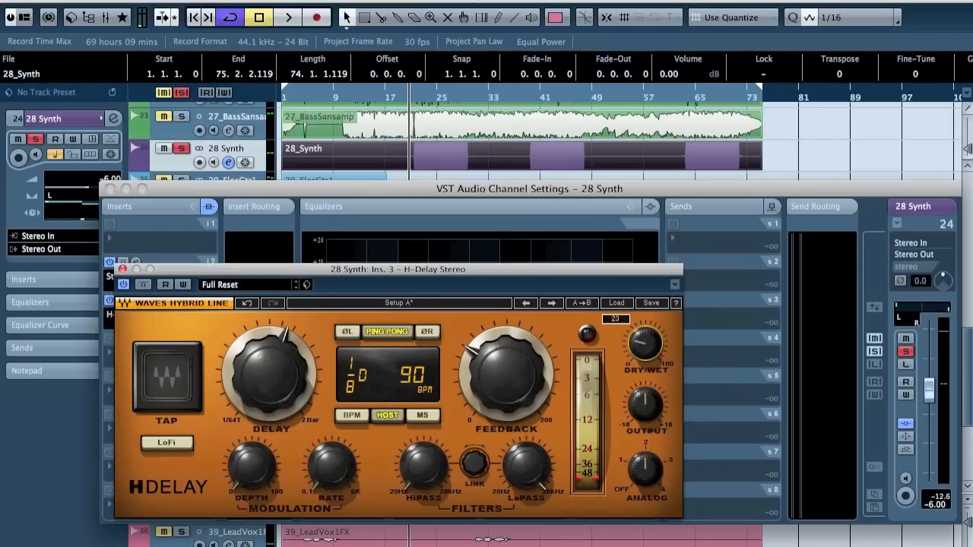
{"action": "key", "text": "space"}
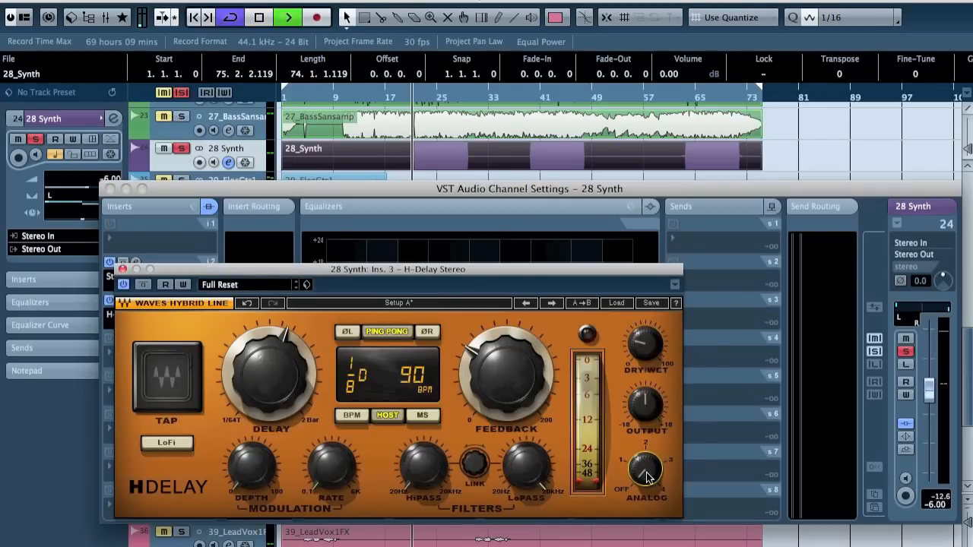
{"action": "left_click", "coordinate": [644, 404]}
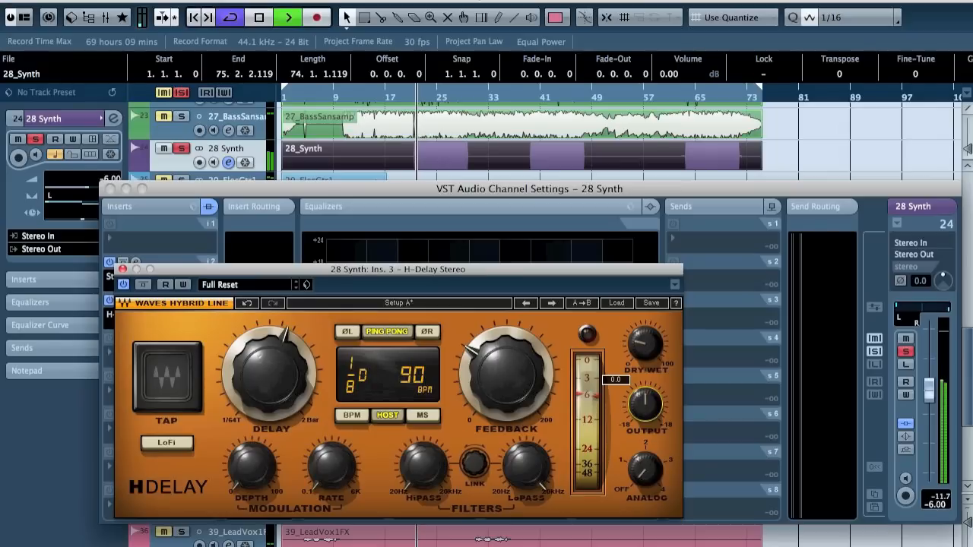
{"action": "left_click_drag", "start_coordinate": [644, 344], "coordinate": [644, 329]}
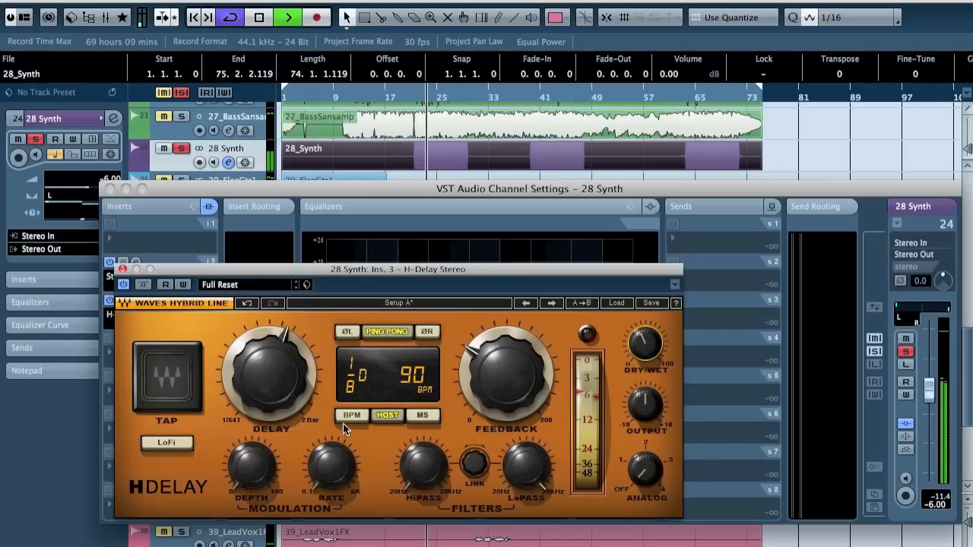
Raise H-Delay's modulation depth to 100 during playback
{"action": "left_click_drag", "start_coordinate": [259, 479], "coordinate": [260, 457]}
{"action": "mouse_move", "coordinate": [330, 465]}
{"action": "left_mouse_down"}
{"action": "mouse_move", "coordinate": [331, 452]}
{"action": "mouse_move", "coordinate": [330, 465]}
{"action": "left_mouse_up"}
{"action": "right_click", "coordinate": [235, 460]}
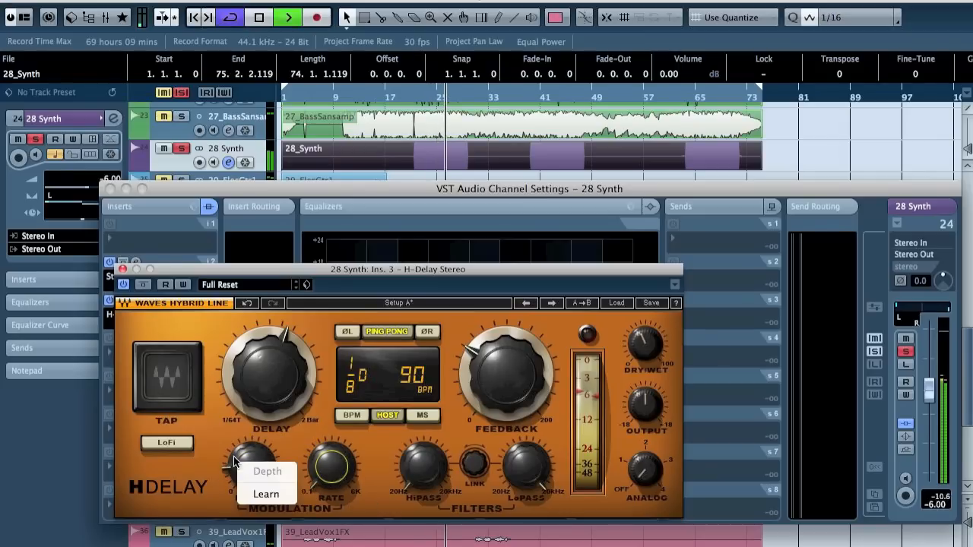
{"action": "left_click", "coordinate": [241, 487]}
{"action": "left_click_drag", "start_coordinate": [251, 465], "coordinate": [251, 395]}
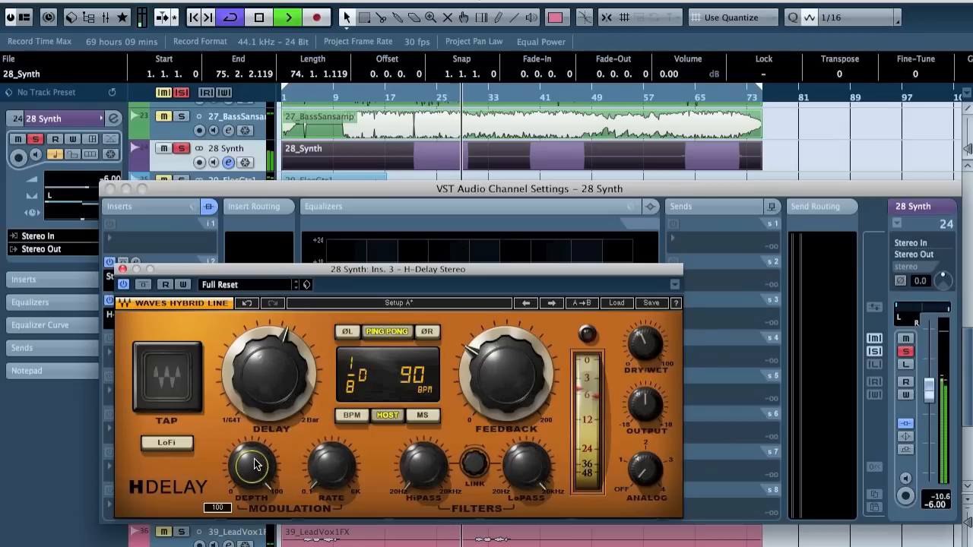
Turn on H-Delay's LoFi mode, raise its high-pass filter slightly and lower its low-pass filter to 449
{"action": "left_click", "coordinate": [167, 443]}
{"action": "key", "text": "space"}
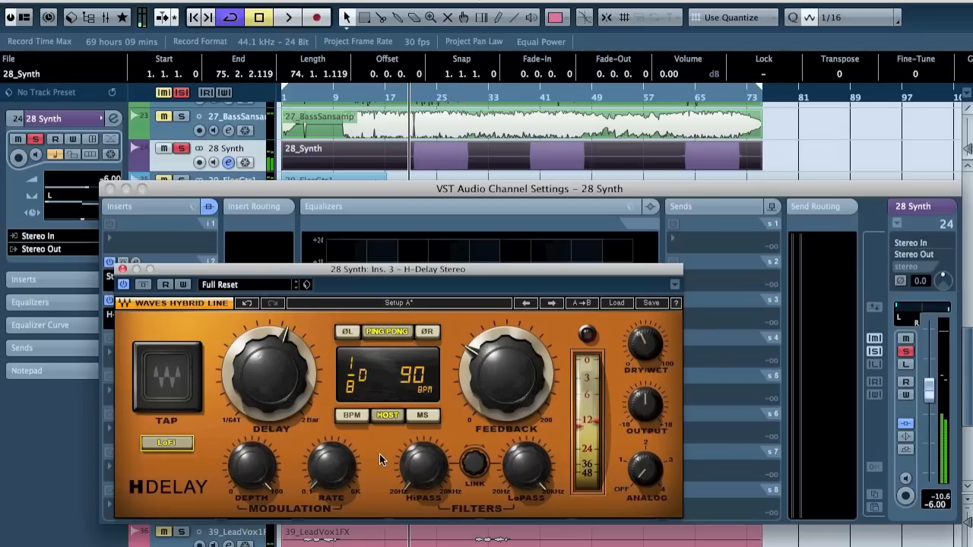
{"action": "key", "text": "space"}
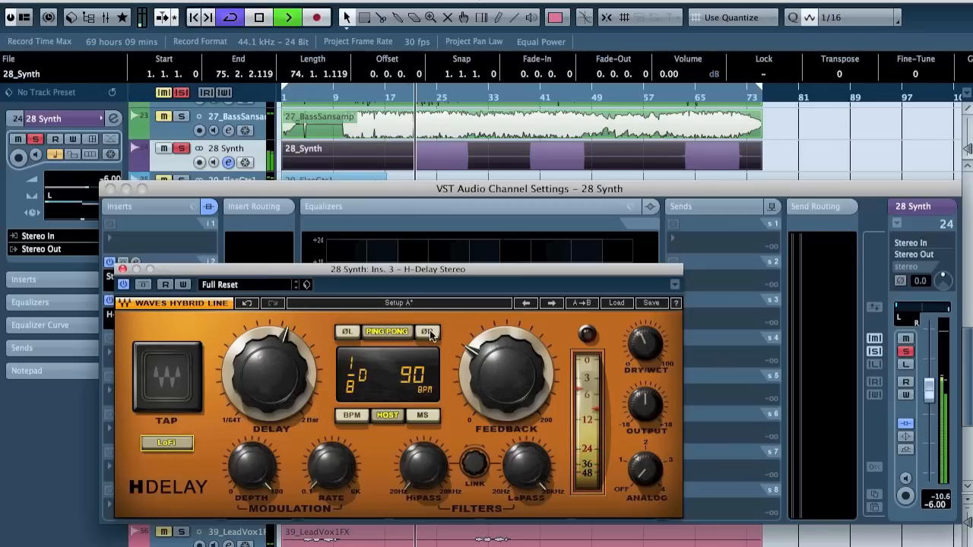
{"action": "left_click_drag", "start_coordinate": [416, 473], "coordinate": [417, 458]}
{"action": "left_click_drag", "start_coordinate": [528, 474], "coordinate": [524, 526]}
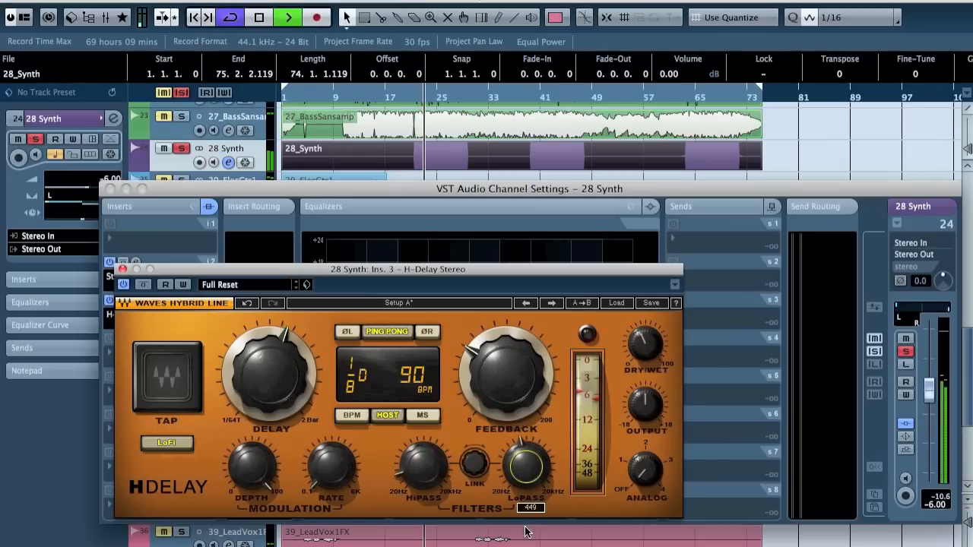
Try different H-Delay times, settle on a quarter-note triplet (1/4 T), and replay the synth section
{"action": "left_click_drag", "start_coordinate": [287, 389], "coordinate": [287, 393]}
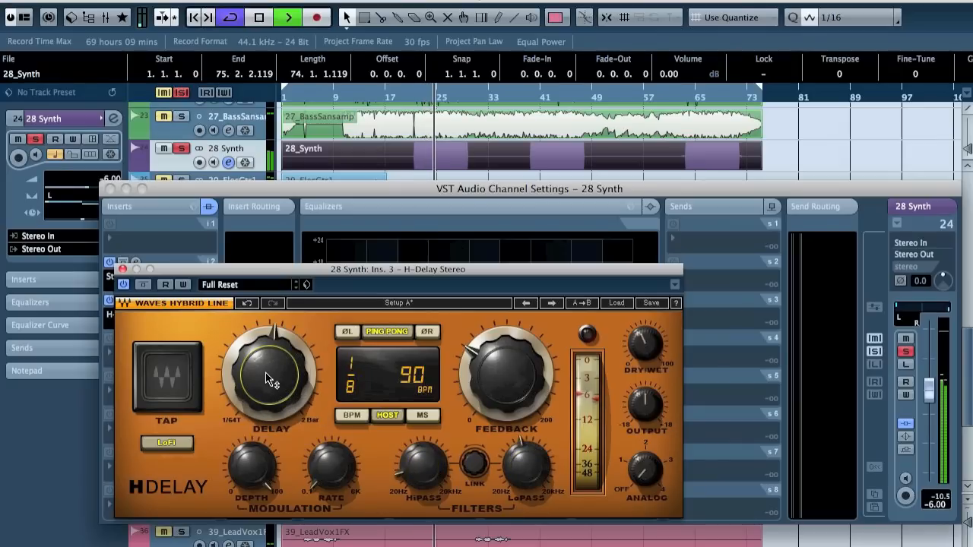
{"action": "left_click_drag", "start_coordinate": [272, 380], "coordinate": [272, 355]}
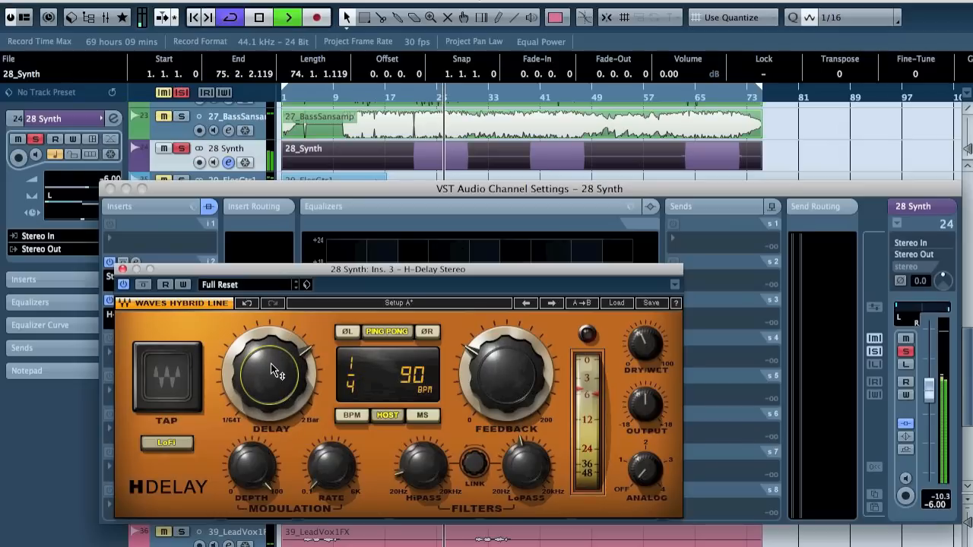
{"action": "left_click_drag", "start_coordinate": [272, 356], "coordinate": [272, 364]}
{"action": "key", "text": "space"}
{"action": "key", "text": "space"}
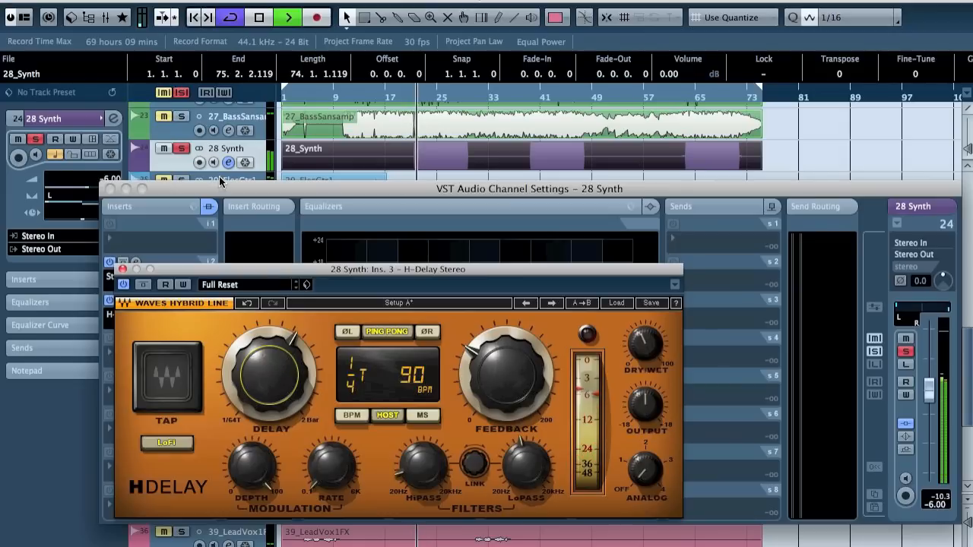
Lower H-Delay's modulation depth to 0 and invert the phase of both the left and right channels
{"action": "left_click_drag", "start_coordinate": [256, 485], "coordinate": [257, 540]}
{"action": "left_click", "coordinate": [330, 464]}
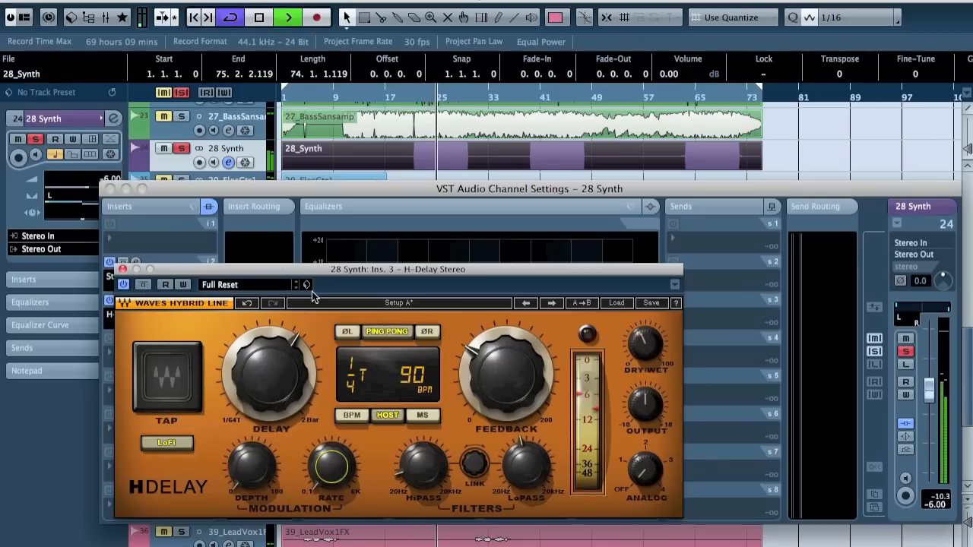
{"action": "left_click", "coordinate": [348, 331]}
{"action": "left_click", "coordinate": [426, 332]}
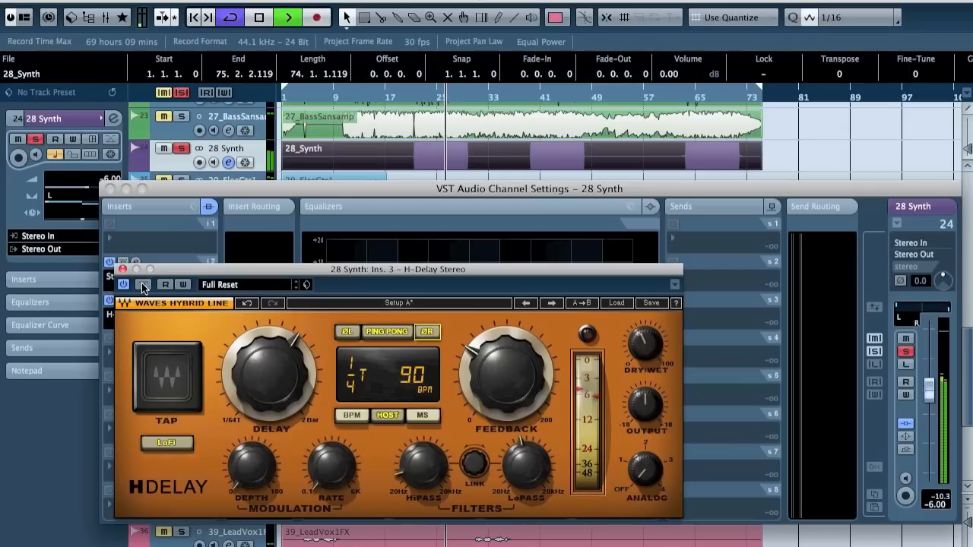
Unsolo 28 Synth and raise its volume slightly while playing the full mix
{"action": "key", "text": "space"}
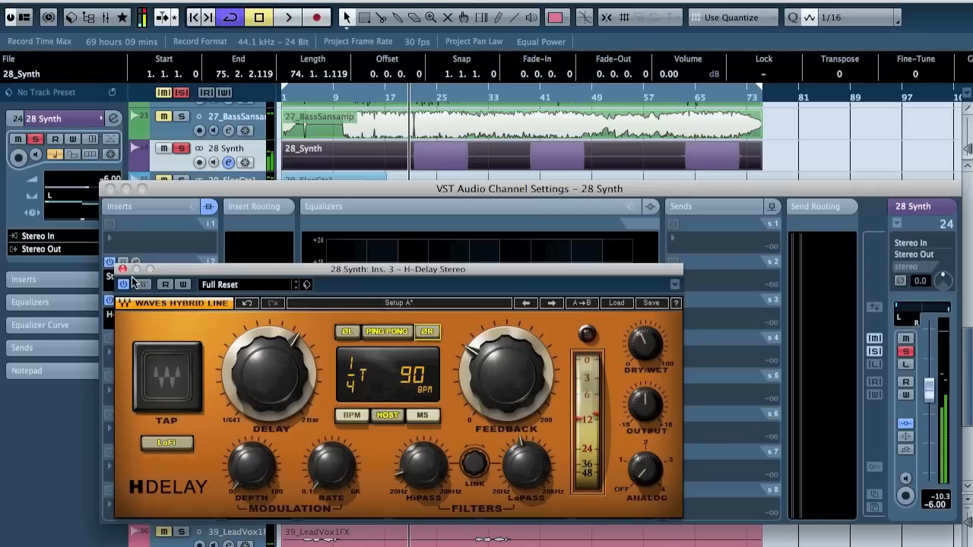
{"action": "left_click", "coordinate": [122, 270]}
{"action": "left_click", "coordinate": [181, 150]}
{"action": "key", "text": "space"}
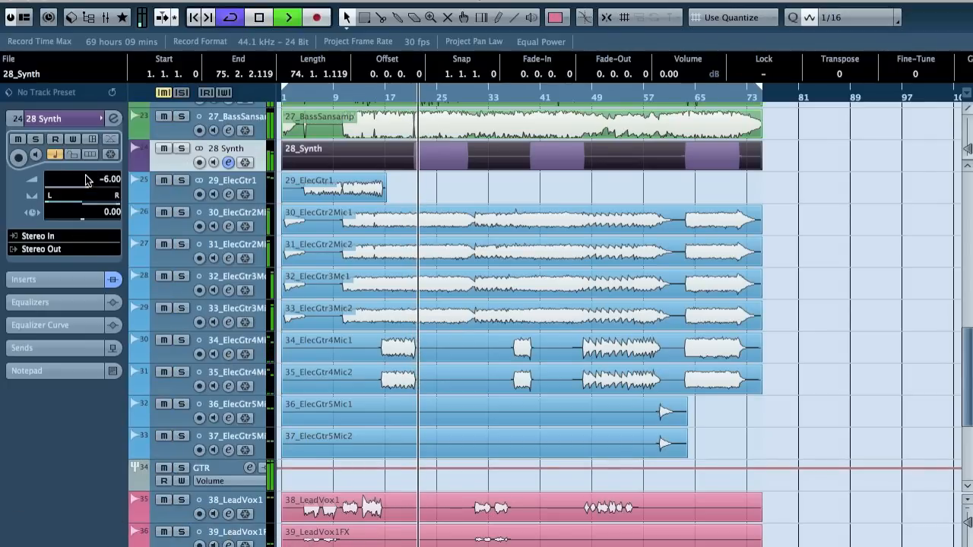
{"action": "scroll", "coordinate": [86, 179], "scroll_direction": "up", "scroll_amount": 2}
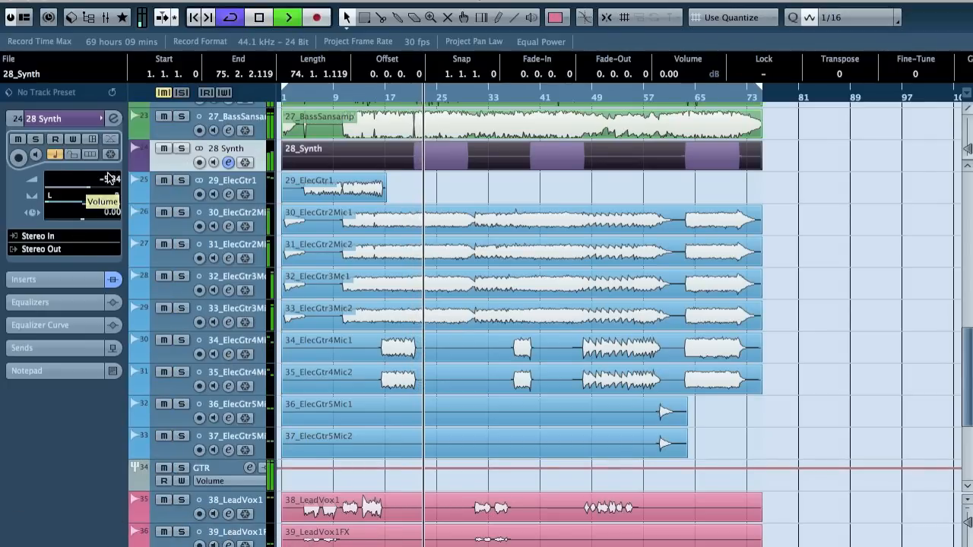
Set the 28 Synth track's volume to -3.00 dB, and raise it further to -2.00 dB
{"action": "double_click", "coordinate": [108, 181]}
{"action": "type", "text": "-7"}
{"action": "key", "text": "Return"}
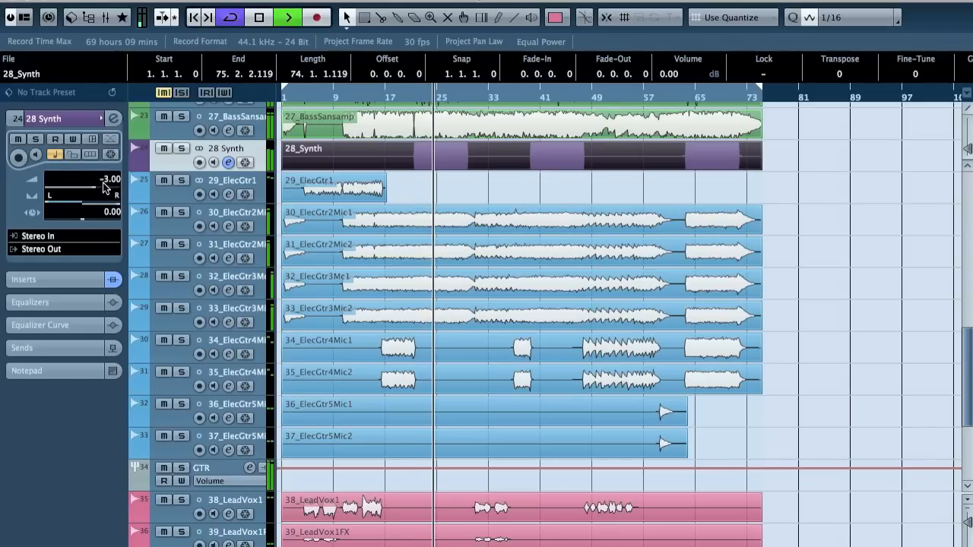
{"action": "double_click", "coordinate": [104, 182]}
{"action": "type", "text": "-2"}
{"action": "key", "text": "Return"}
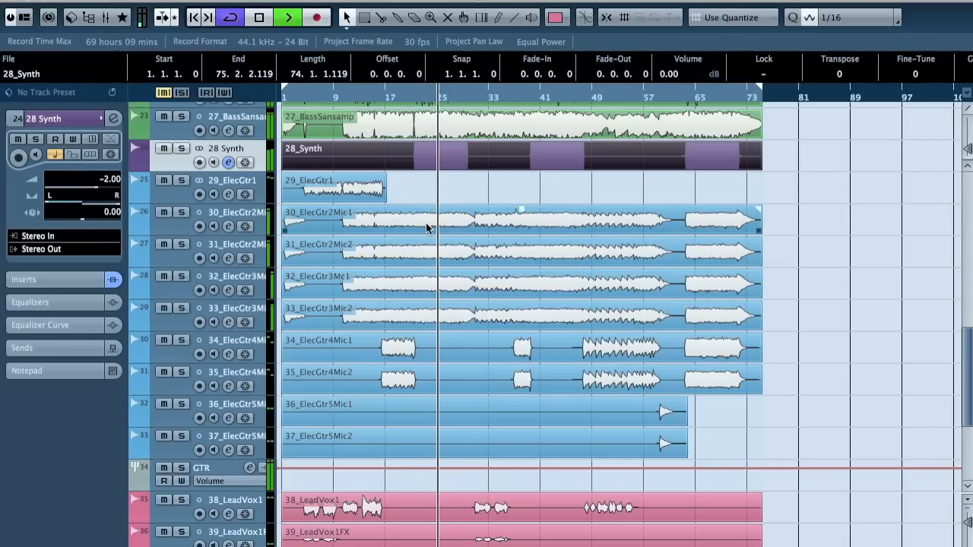
Deselect the 28_Synth clip, listen to the mix from the drum track view, and stop playback
{"action": "left_click", "coordinate": [238, 150]}
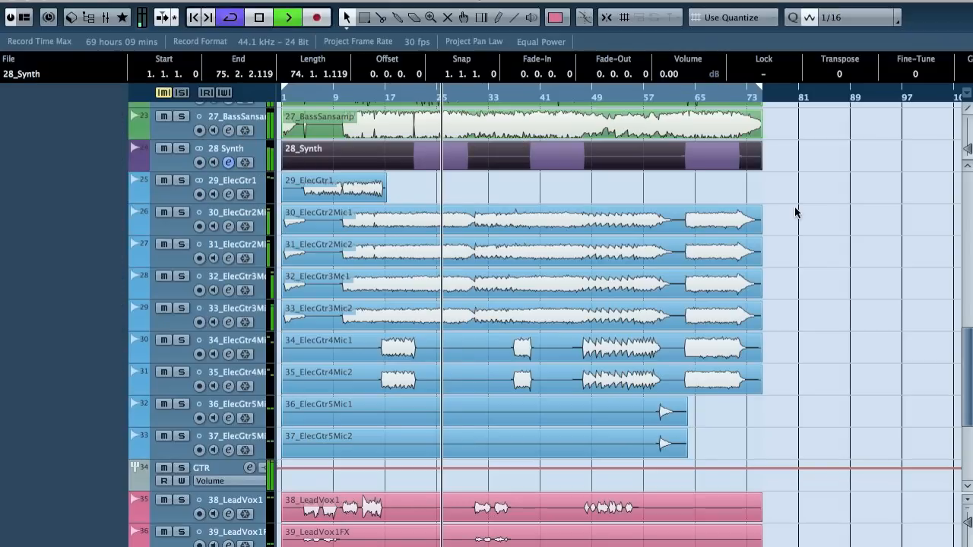
{"action": "key", "text": "h"}
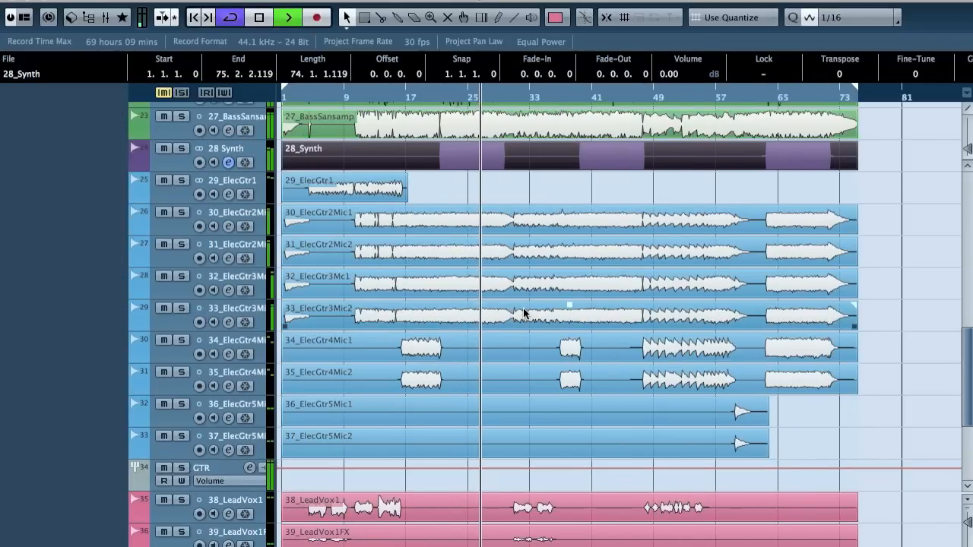
{"action": "left_click", "coordinate": [529, 189]}
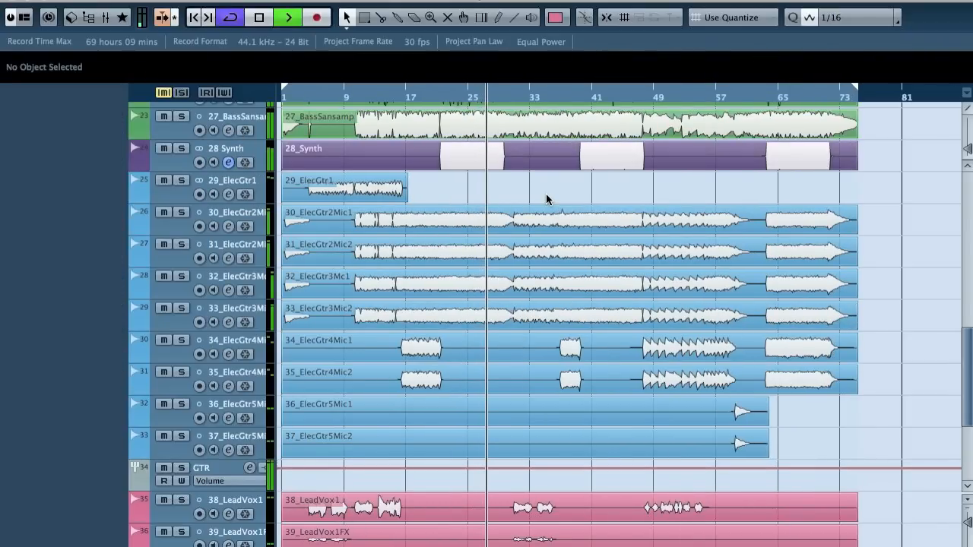
{"action": "scroll", "coordinate": [545, 199], "scroll_direction": "up", "scroll_amount": 15}
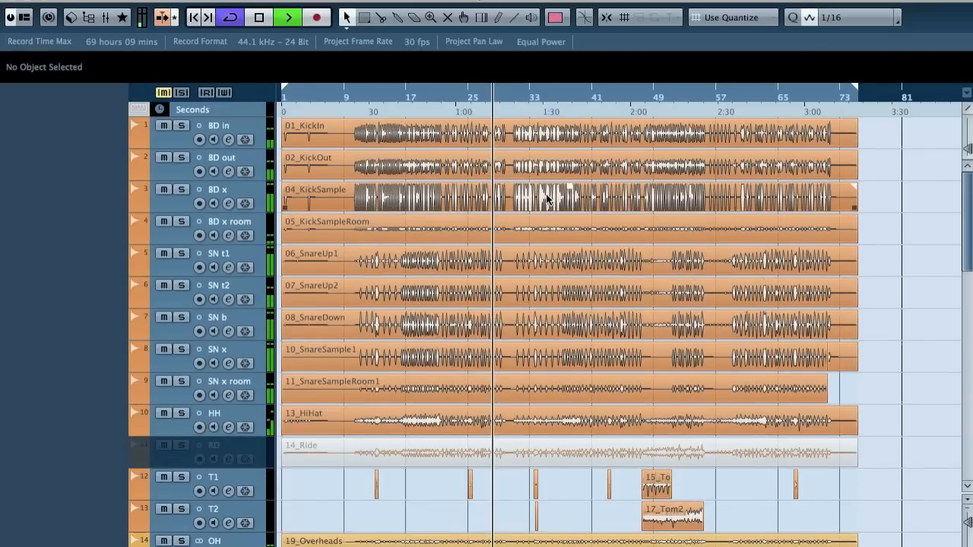
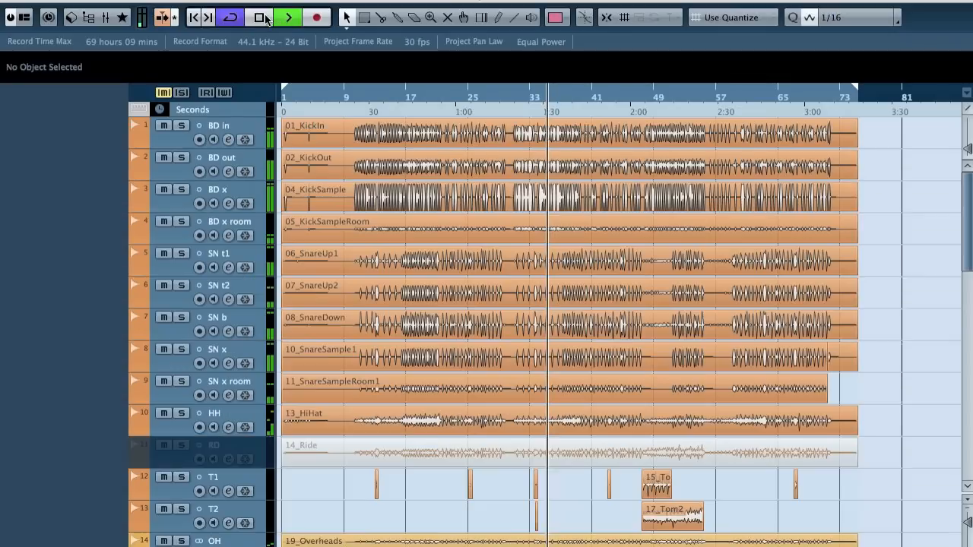
{"action": "left_click", "coordinate": [262, 17]}
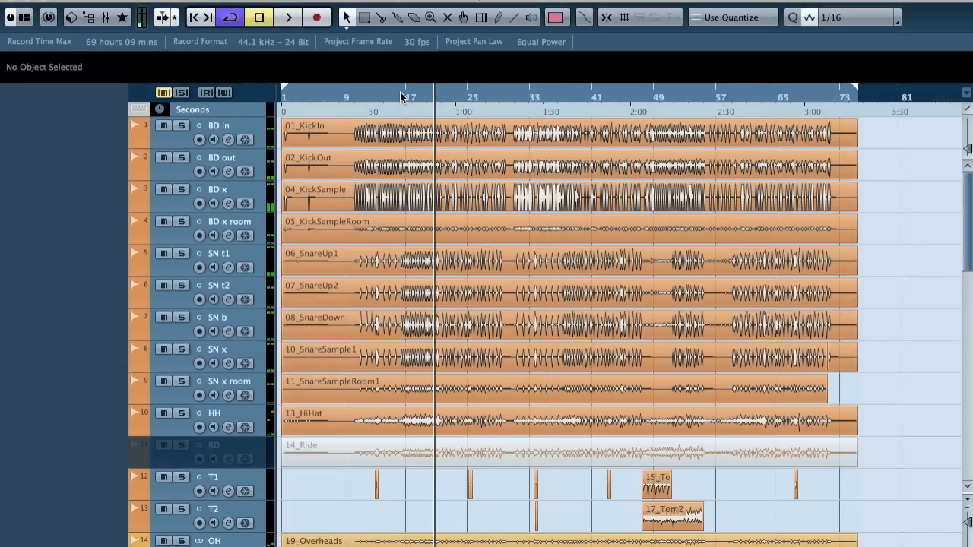
Deactivate the JST Clip insert on the BD x channel in the mixer and start playback
{"action": "left_click", "coordinate": [230, 195]}
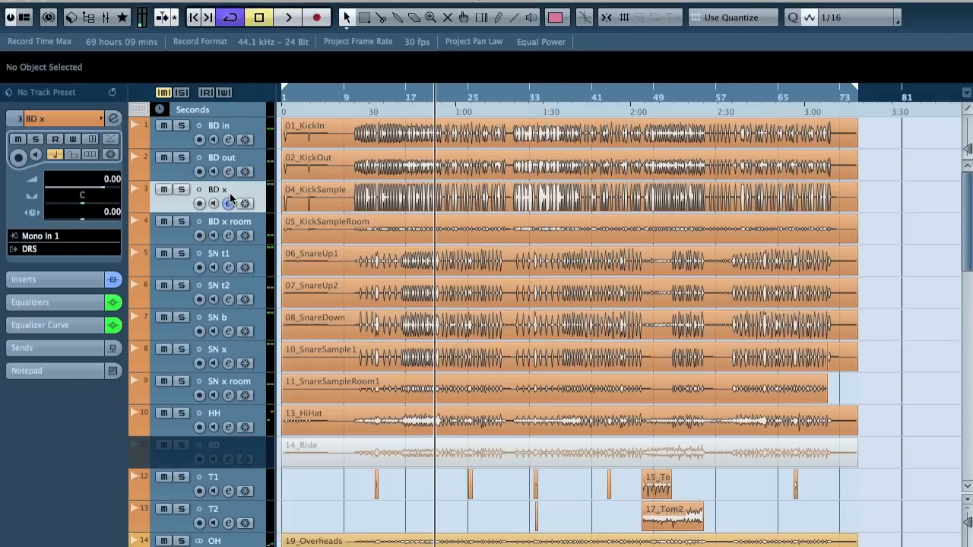
{"action": "key", "text": "F3"}
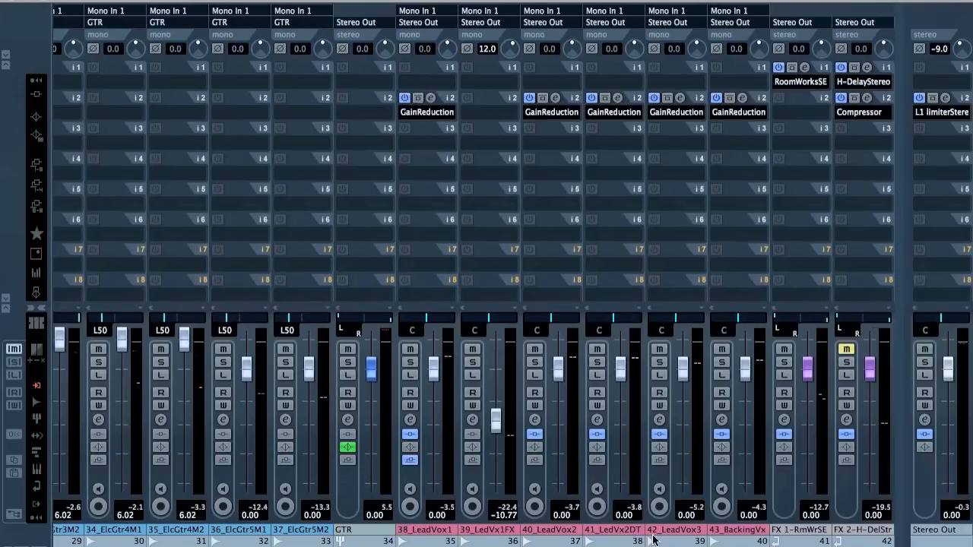
{"action": "left_click_drag", "start_coordinate": [660, 545], "coordinate": [2, 541]}
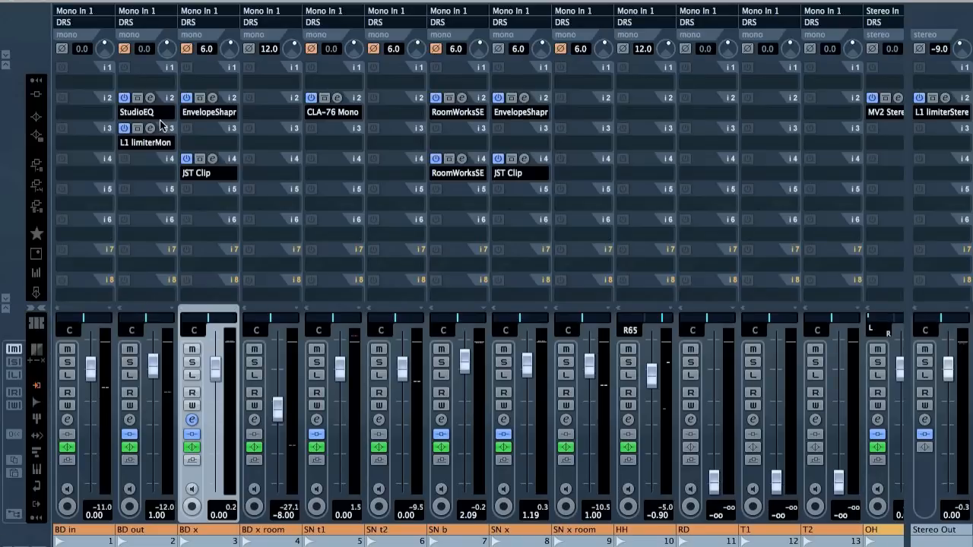
{"action": "left_click", "coordinate": [188, 162]}
{"action": "key", "text": "space"}
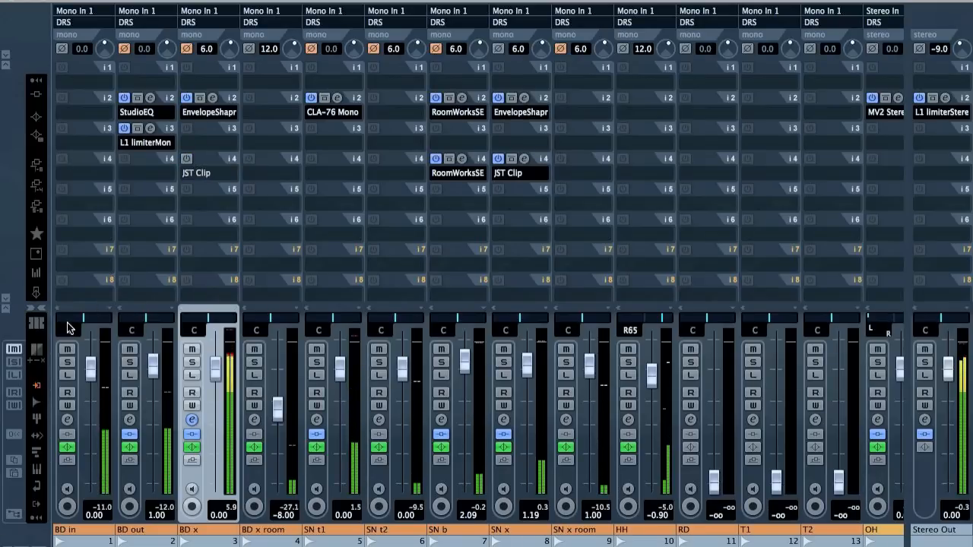
Solo BD in while moving the JST Clip insert from BD x to its insert slot 4, and release the solo
{"action": "left_click", "coordinate": [68, 363]}
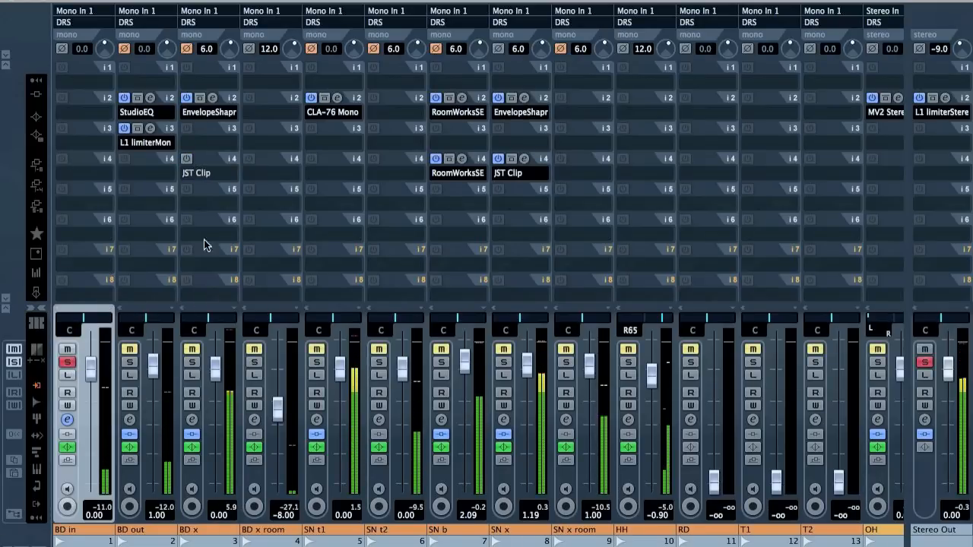
{"action": "left_click_drag", "start_coordinate": [221, 164], "coordinate": [63, 162]}
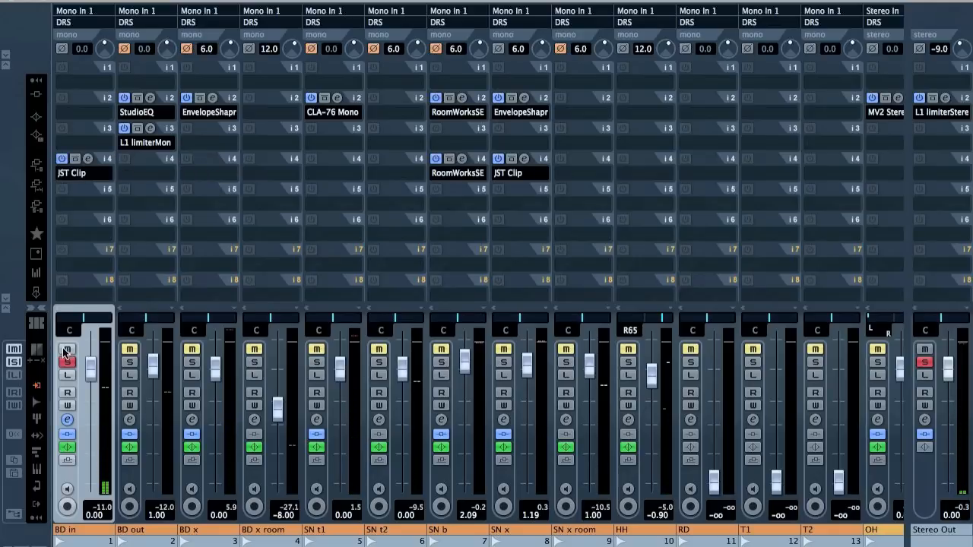
{"action": "left_click", "coordinate": [67, 361]}
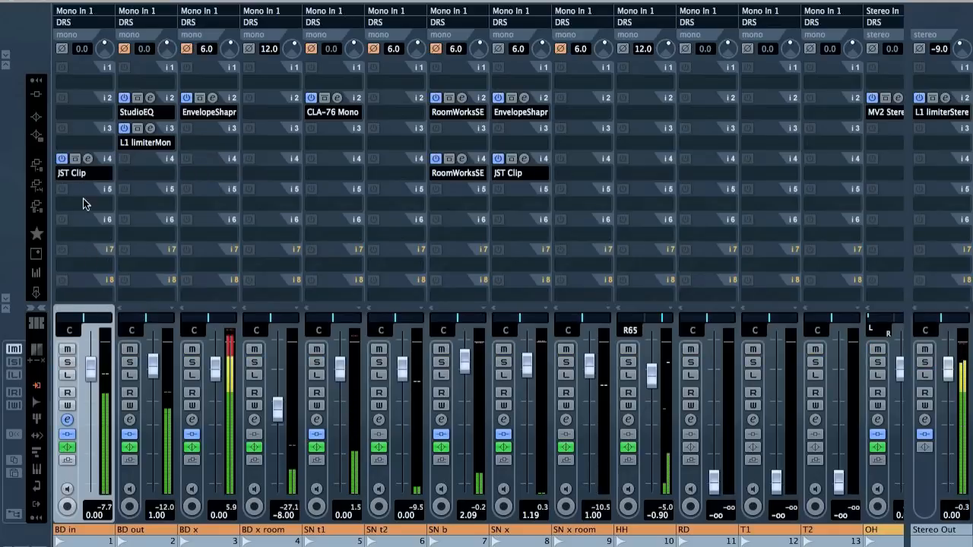
Increase the main clipping amount in BD in's JST Clip plug-in and close its window
{"action": "left_click", "coordinate": [87, 158]}
{"action": "left_click_drag", "start_coordinate": [464, 205], "coordinate": [464, 135]}
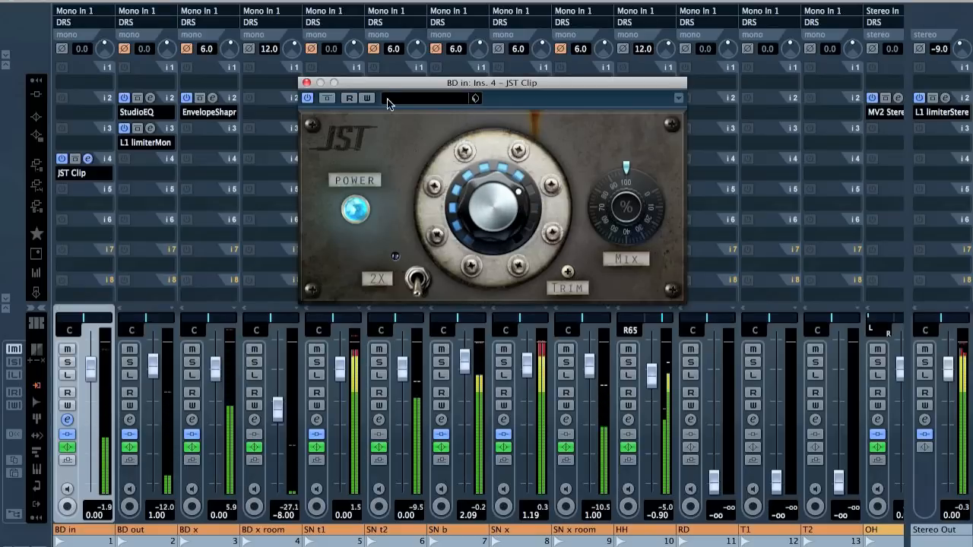
{"action": "left_click", "coordinate": [306, 82]}
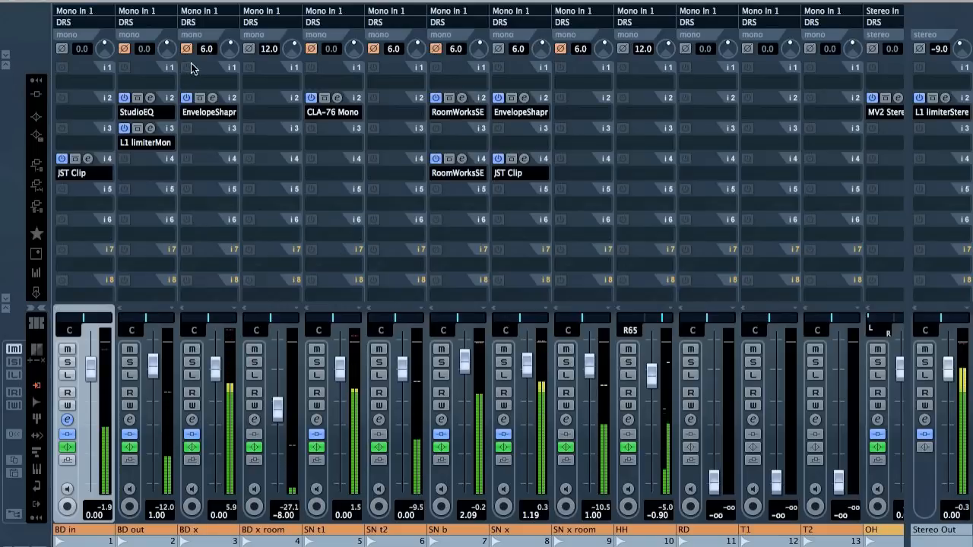
Set the BD in channel's input gain to 6.0 and invert its phase
{"action": "left_click", "coordinate": [80, 49]}
{"action": "type", "text": "6"}
{"action": "key", "text": "Return"}
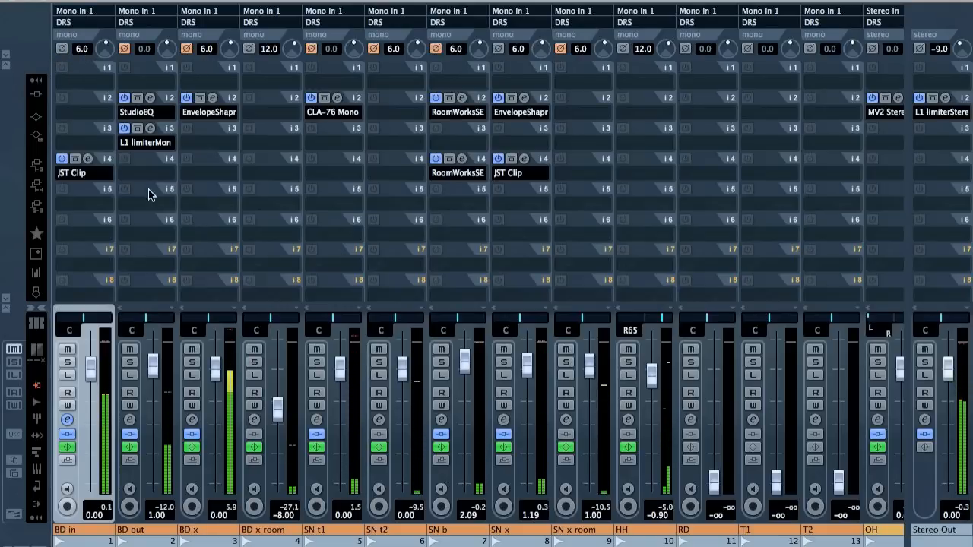
{"action": "left_click", "coordinate": [62, 49]}
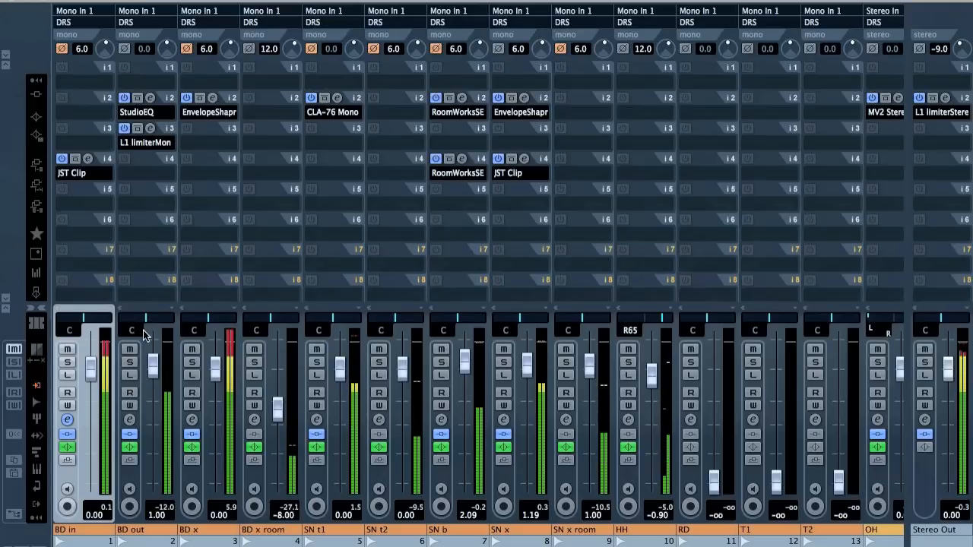
Raise the L1 limiter's output ceiling on BD out to 0.0 and close the plug-in window
{"action": "left_click", "coordinate": [149, 127]}
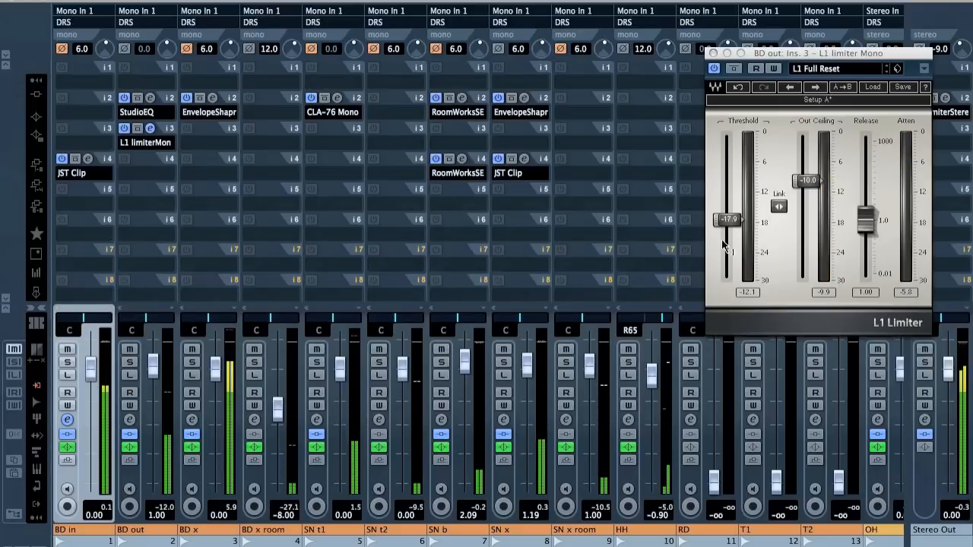
{"action": "left_click", "coordinate": [824, 184]}
{"action": "left_click_drag", "start_coordinate": [824, 184], "coordinate": [823, 134]}
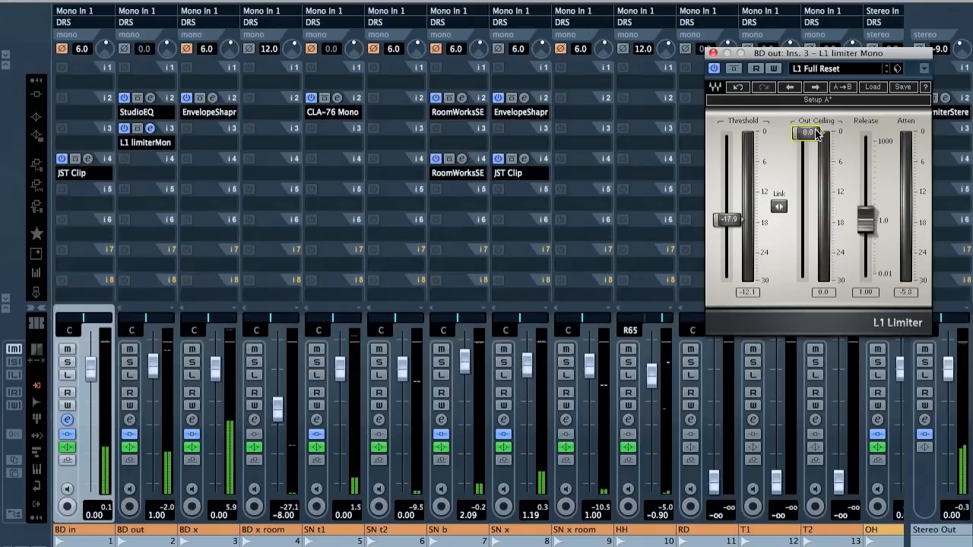
{"action": "left_click", "coordinate": [713, 54]}
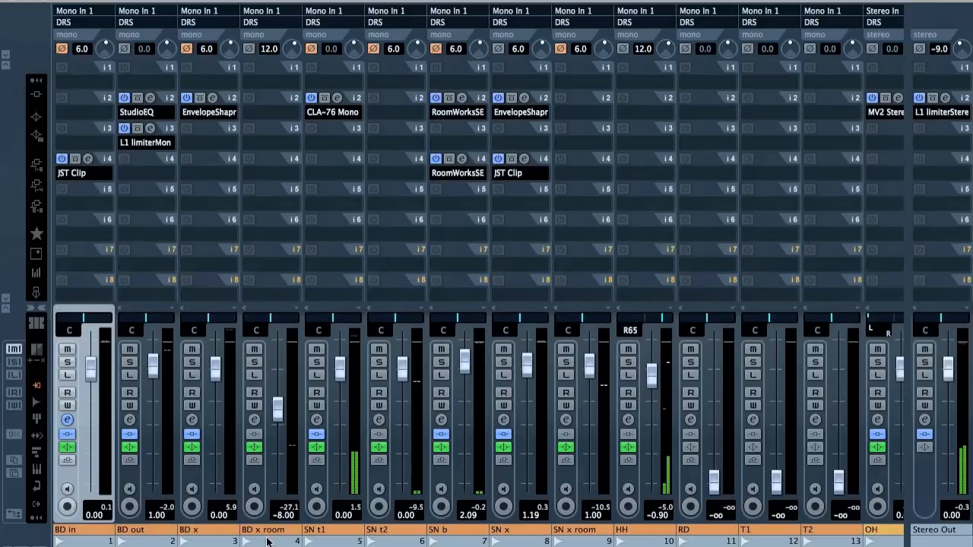
Solo the DRS group in the project view and play the drums from just after bar 9
{"action": "key", "text": "F3"}
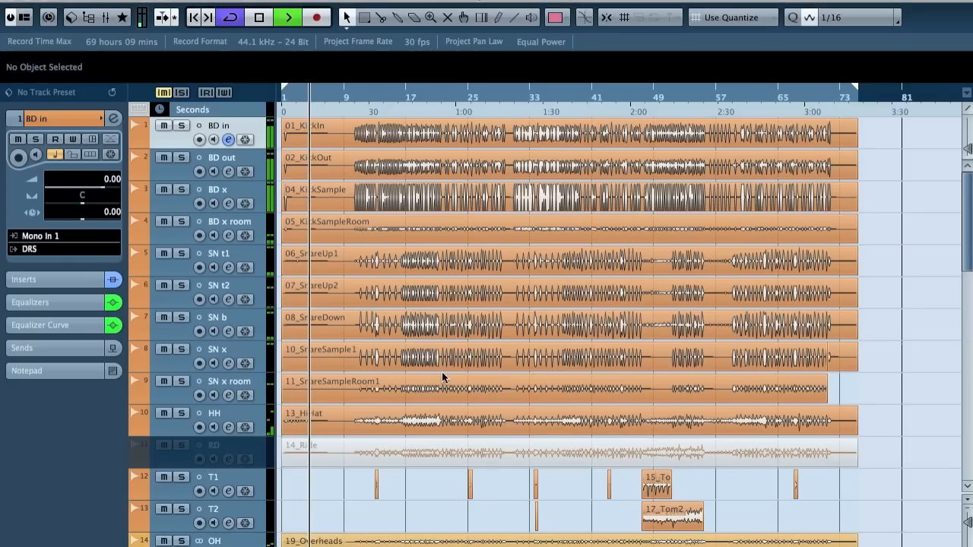
{"action": "scroll", "coordinate": [443, 378], "scroll_direction": "down", "scroll_amount": 10}
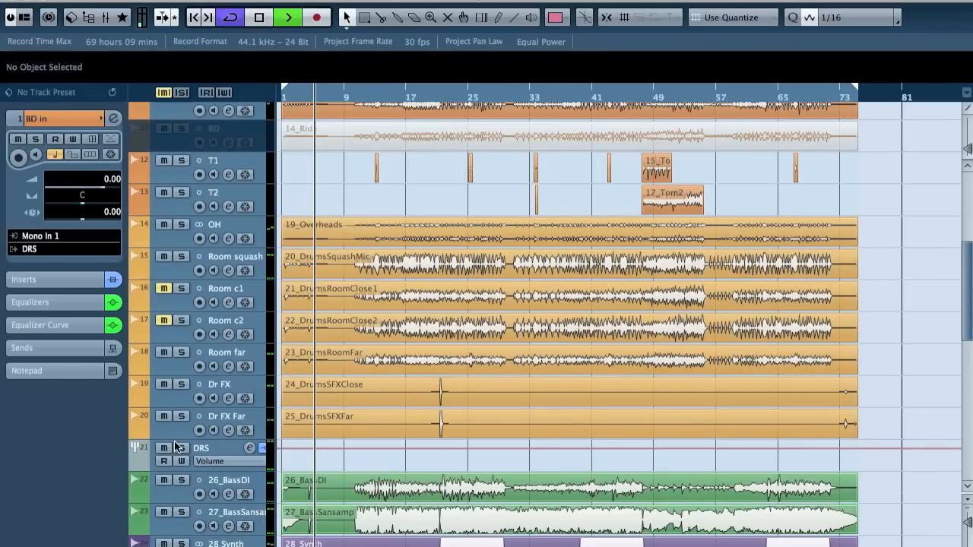
{"action": "left_click", "coordinate": [310, 402]}
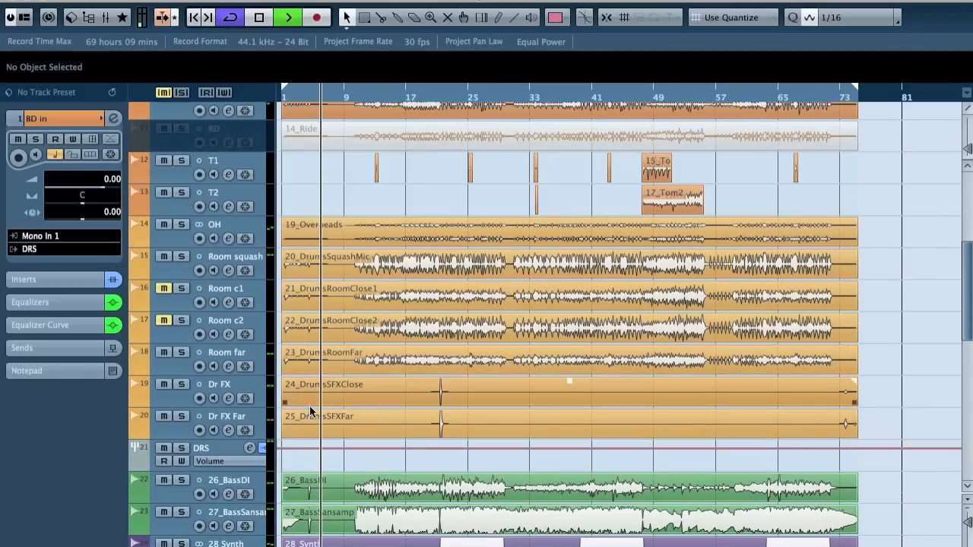
{"action": "left_click", "coordinate": [181, 448]}
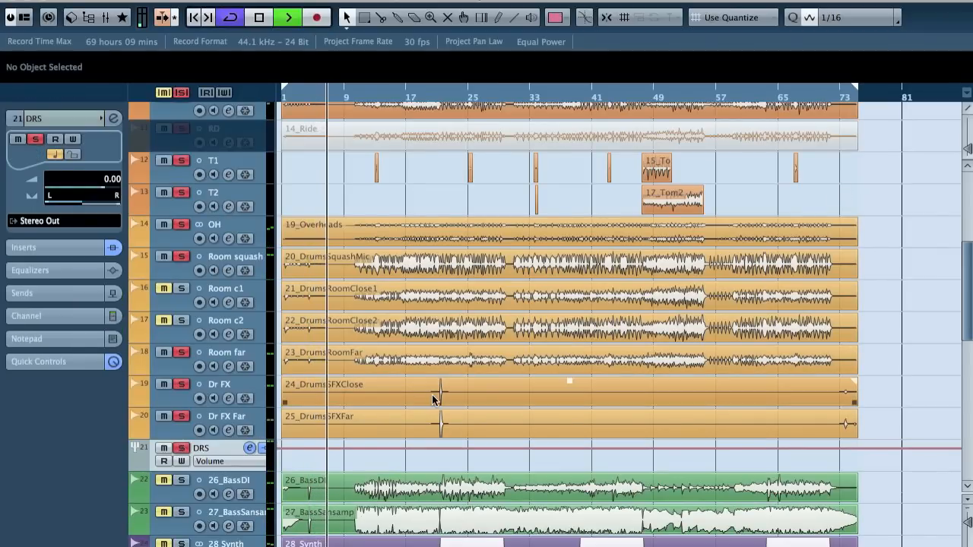
{"action": "scroll", "coordinate": [433, 399], "scroll_direction": "up", "scroll_amount": 10}
{"action": "left_click", "coordinate": [349, 94]}
{"action": "left_click", "coordinate": [384, 205]}
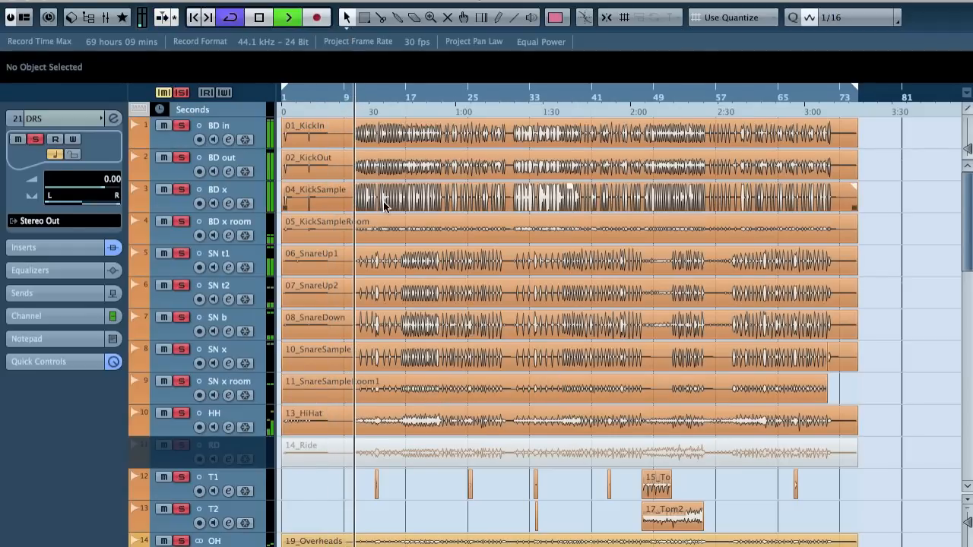
Release the DRS group's solo, check the drum channels in the mixer, and return to the project view
{"action": "scroll", "coordinate": [384, 205], "scroll_direction": "down", "scroll_amount": 10}
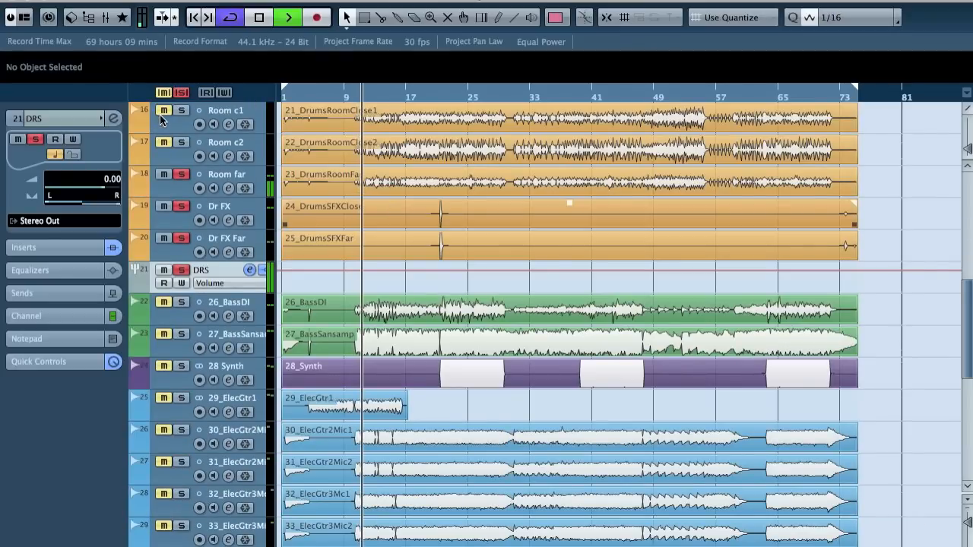
{"action": "key", "text": "F3"}
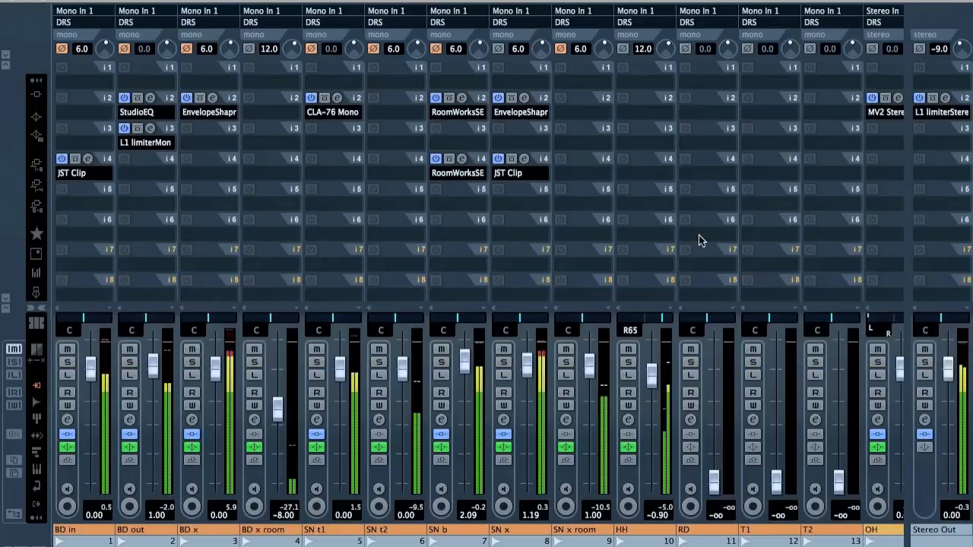
{"action": "key", "text": "F3"}
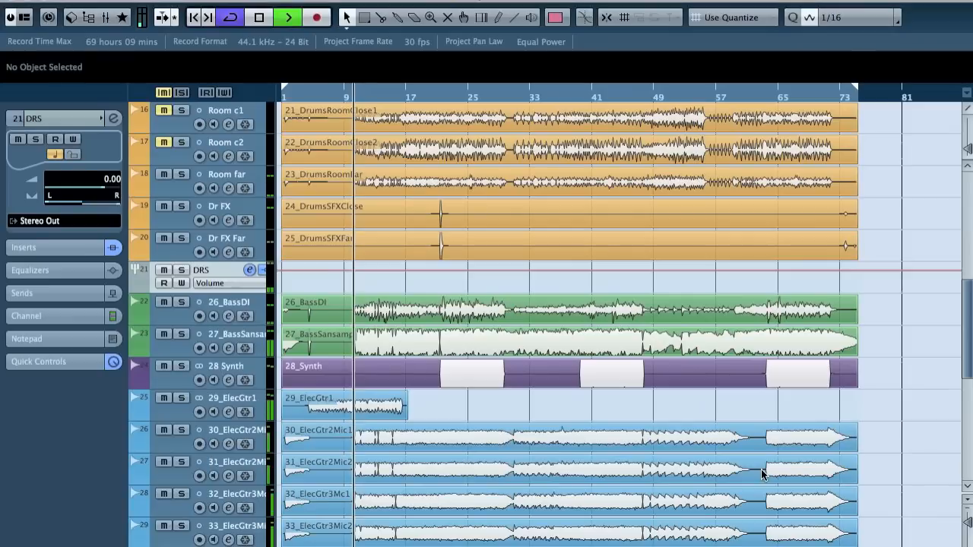
Bring up the T1 and T2 tom tracks, setting T2's volume to 0.00, and audition the tom fill at bar 13
{"action": "scroll", "coordinate": [324, 226], "scroll_direction": "up", "scroll_amount": 5}
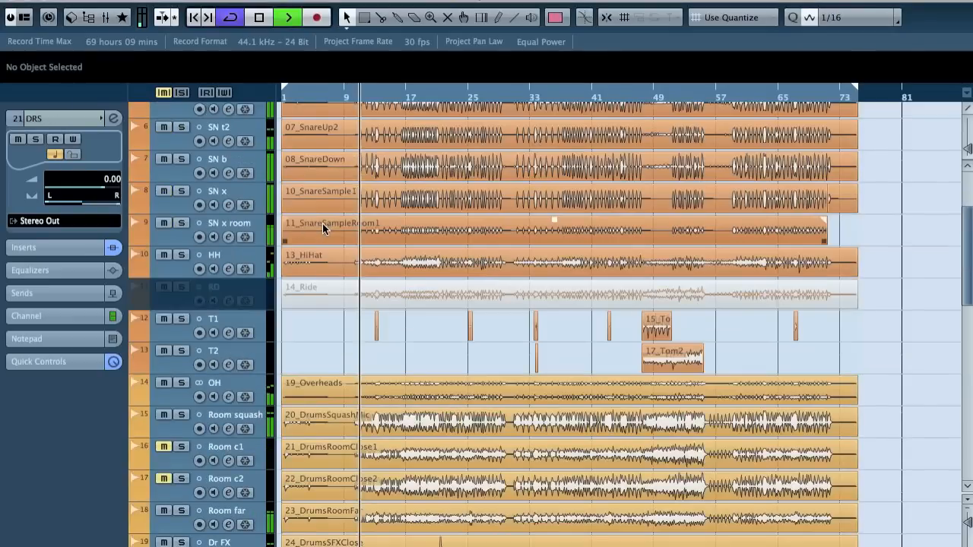
{"action": "left_click", "coordinate": [234, 321]}
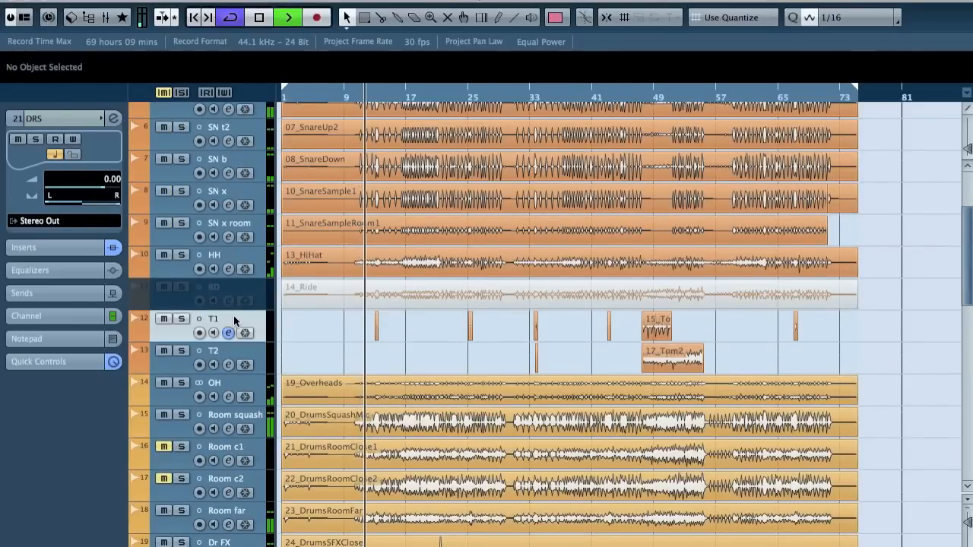
{"action": "left_click", "coordinate": [263, 363]}
{"action": "left_click", "coordinate": [85, 187], "text": "super"}
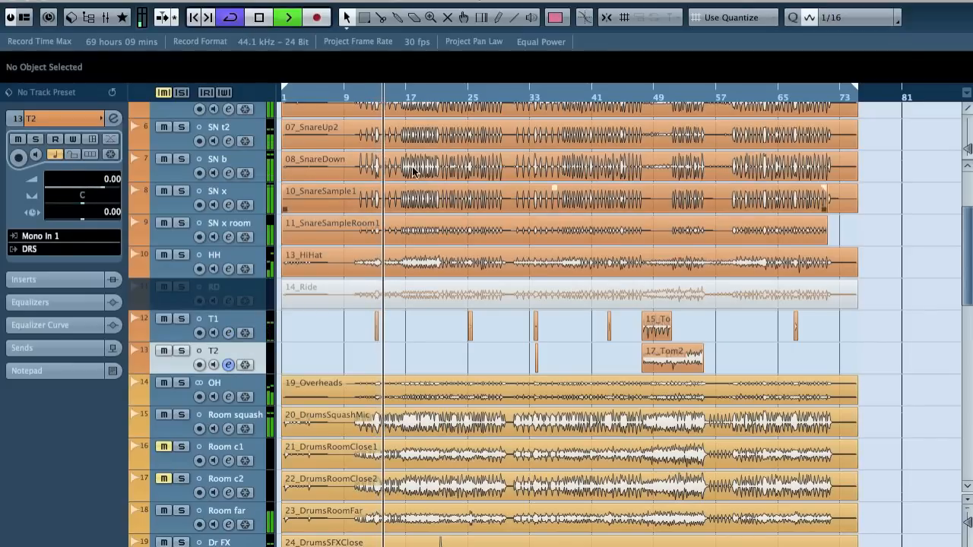
{"action": "left_click_drag", "start_coordinate": [371, 97], "coordinate": [370, 129]}
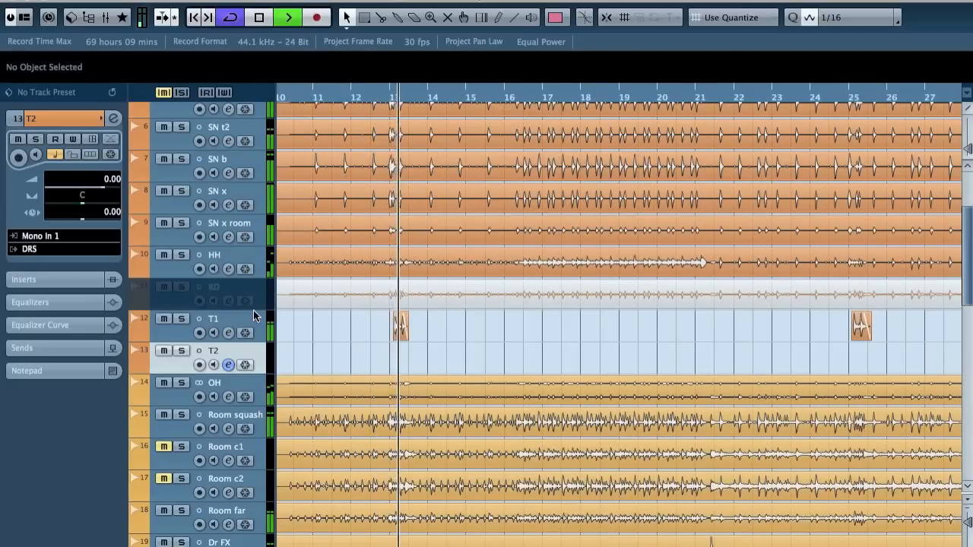
{"action": "key", "text": "space"}
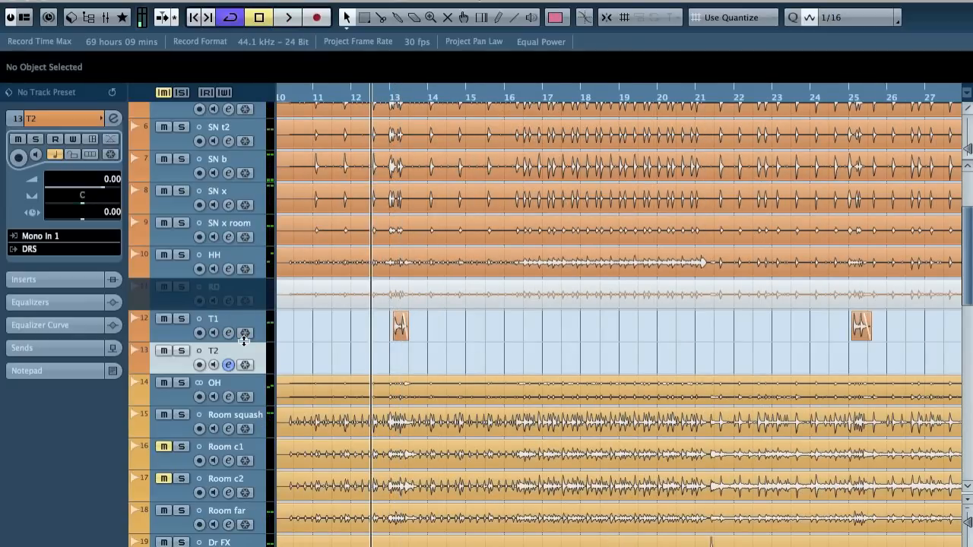
Insert RBass Mono in T1's second insert slot, audition it on the soloed track, and close the plug-in window
{"action": "left_click", "coordinate": [242, 324]}
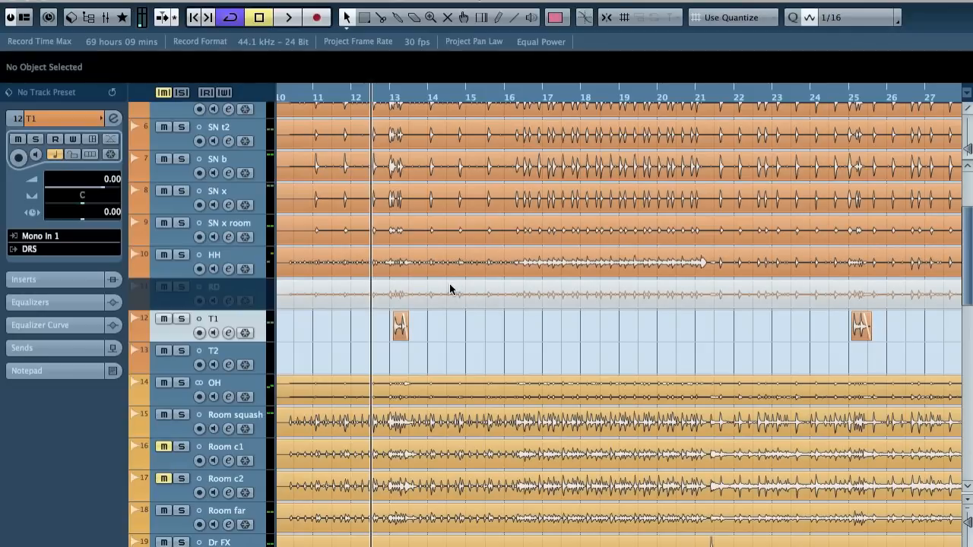
{"action": "key", "text": "F3"}
{"action": "key", "text": "e"}
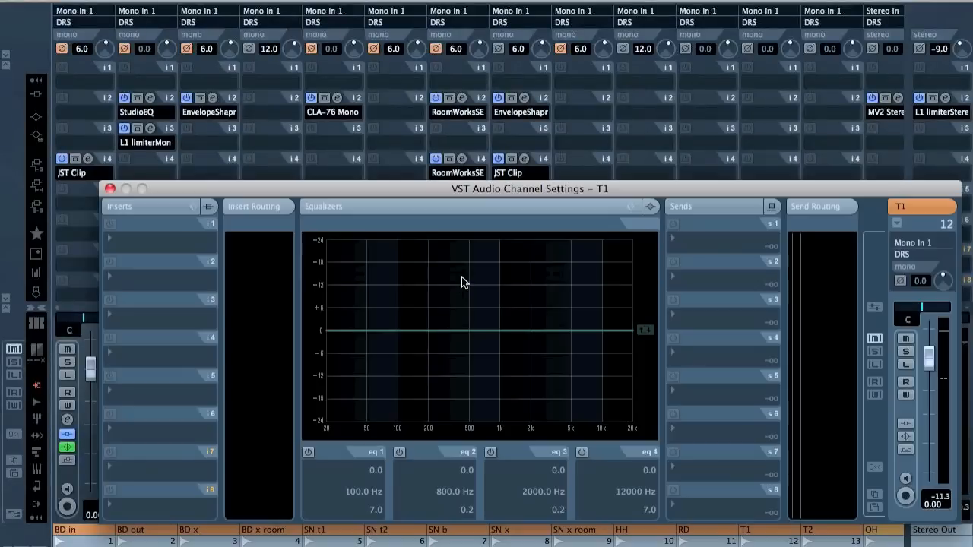
{"action": "left_click", "coordinate": [168, 277]}
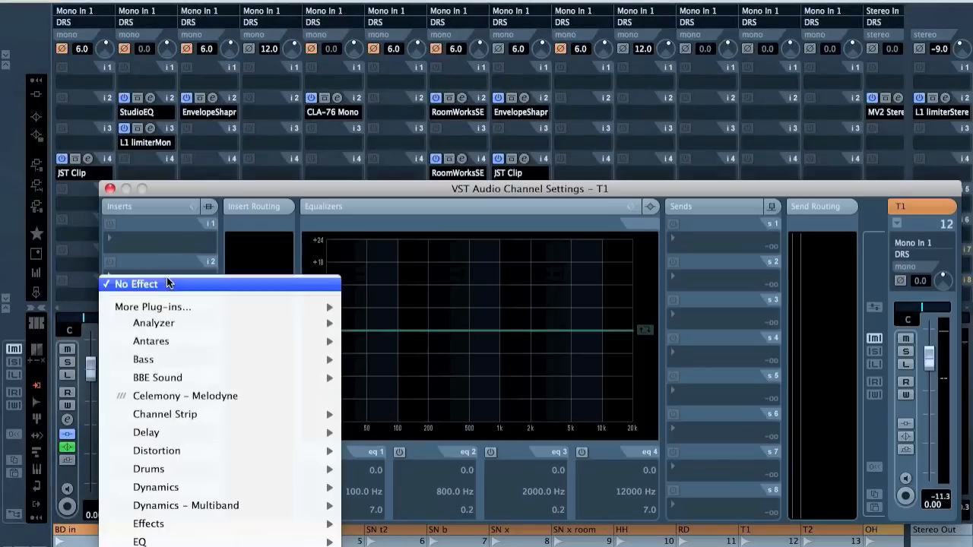
{"action": "mouse_move", "coordinate": [225, 357]}
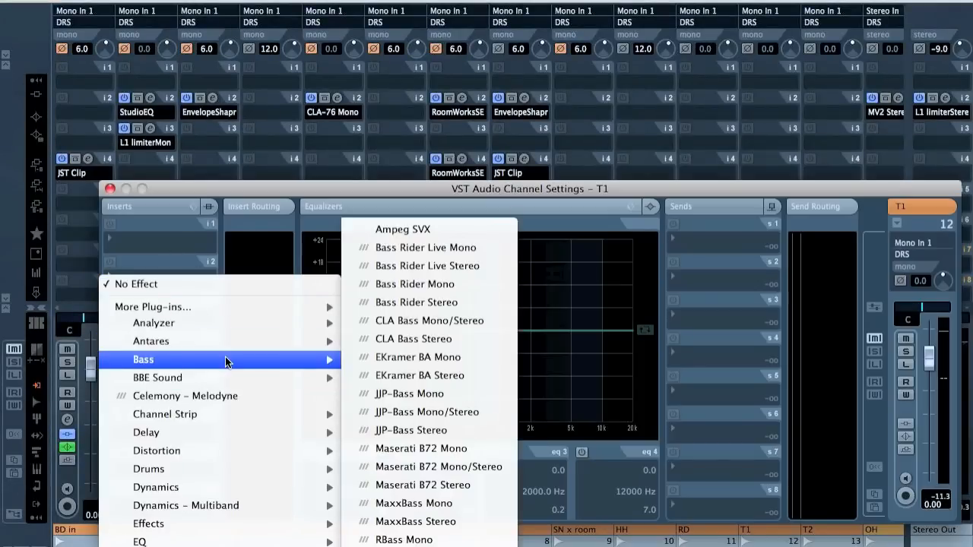
{"action": "left_click", "coordinate": [471, 540]}
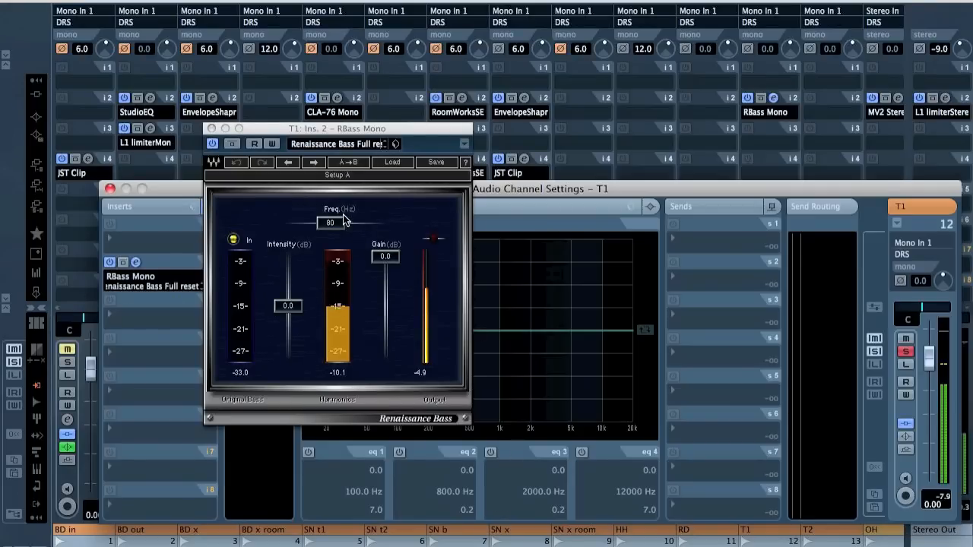
{"action": "key", "text": "s"}
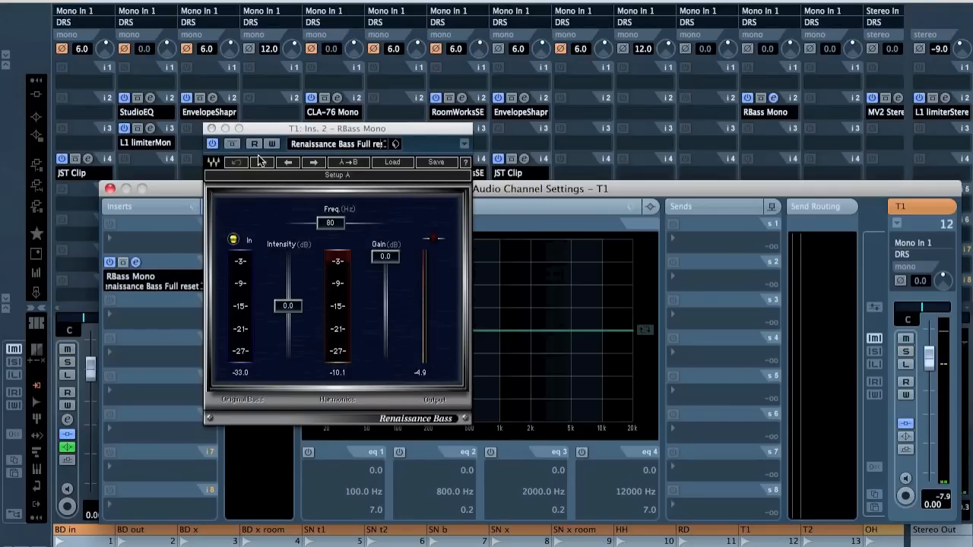
{"action": "left_click", "coordinate": [212, 129]}
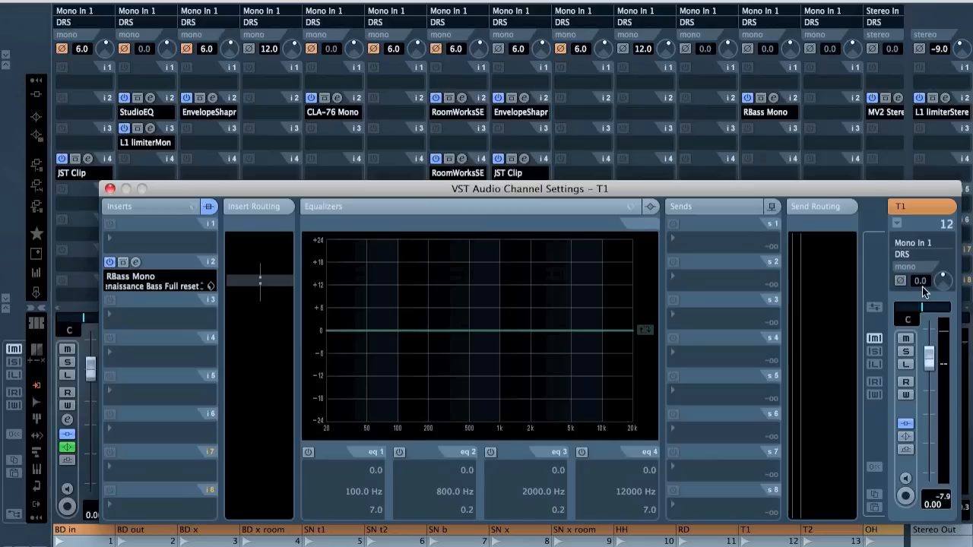
Raise T1's input gain to 18.0
{"action": "type", "text": "6"}
{"action": "key", "text": "Return"}
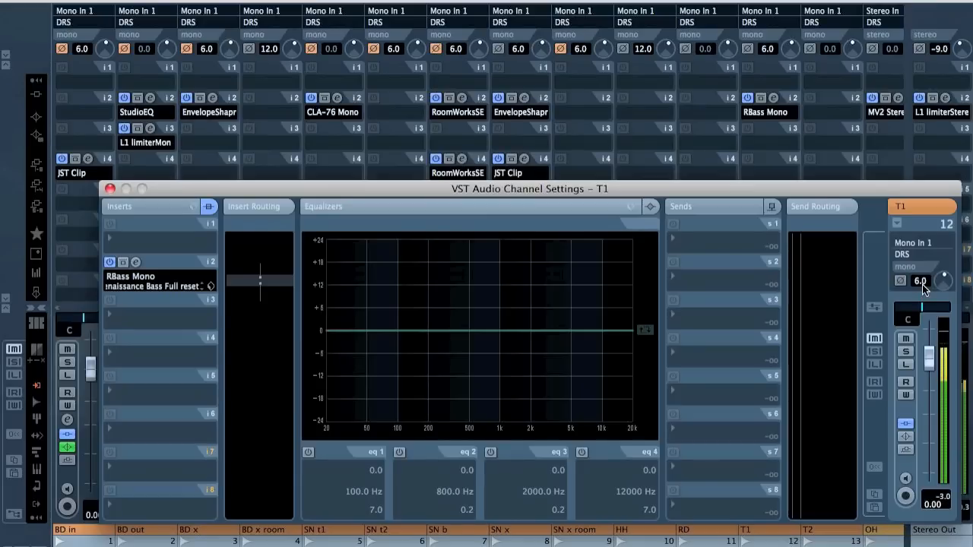
{"action": "double_click", "coordinate": [921, 282]}
{"action": "type", "text": "12"}
{"action": "key", "text": "Return"}
Try a High Shelf II boost of about 11.2 dB at 1046 Hz on T1's fourth EQ band
{"action": "left_click", "coordinate": [581, 452]}
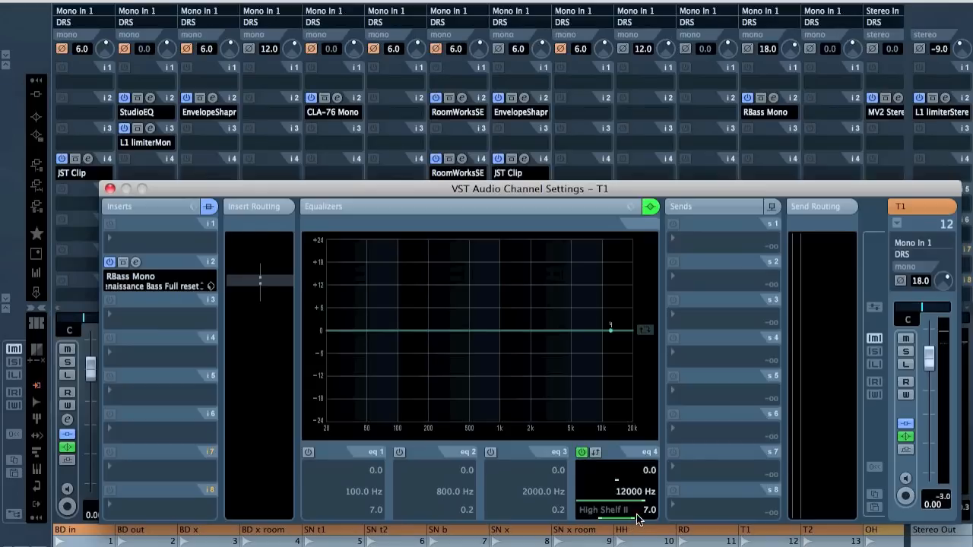
{"action": "left_click_drag", "start_coordinate": [610, 333], "coordinate": [503, 290]}
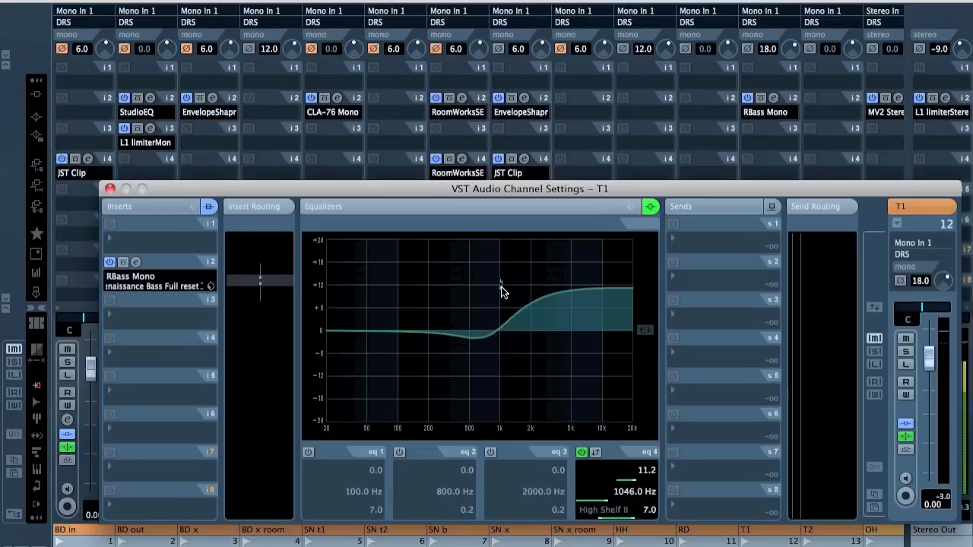
{"action": "left_click", "coordinate": [580, 453]}
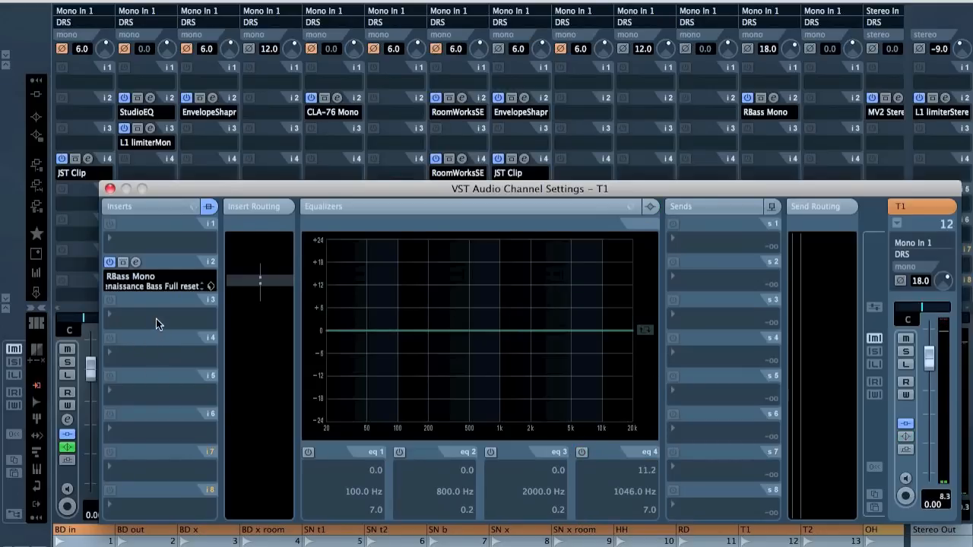
Insert Q4 Mono in T1's third insert slot and boost its fourth band by 6.0 dB at about 1874 Hz
{"action": "left_click", "coordinate": [156, 319]}
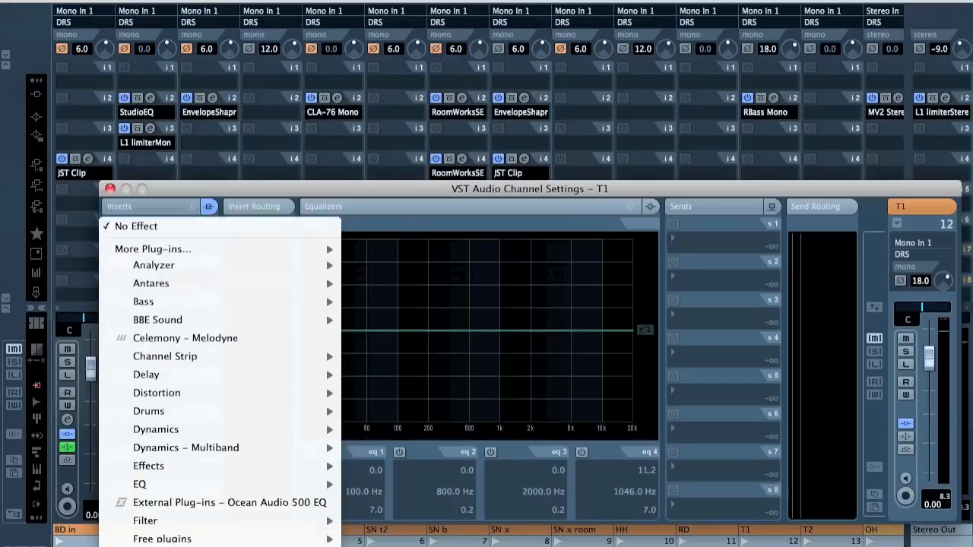
{"action": "mouse_move", "coordinate": [209, 416]}
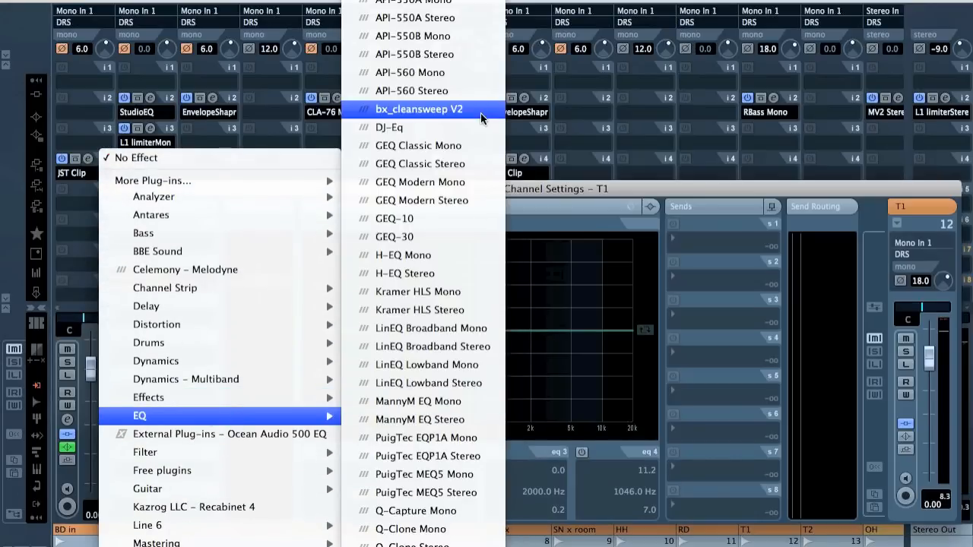
{"action": "mouse_move", "coordinate": [470, 0]}
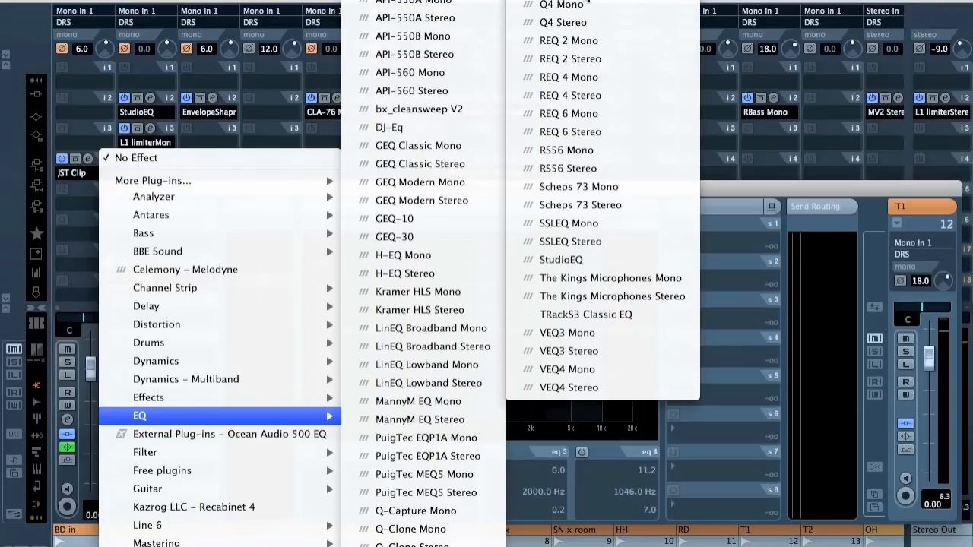
{"action": "left_click", "coordinate": [585, 6]}
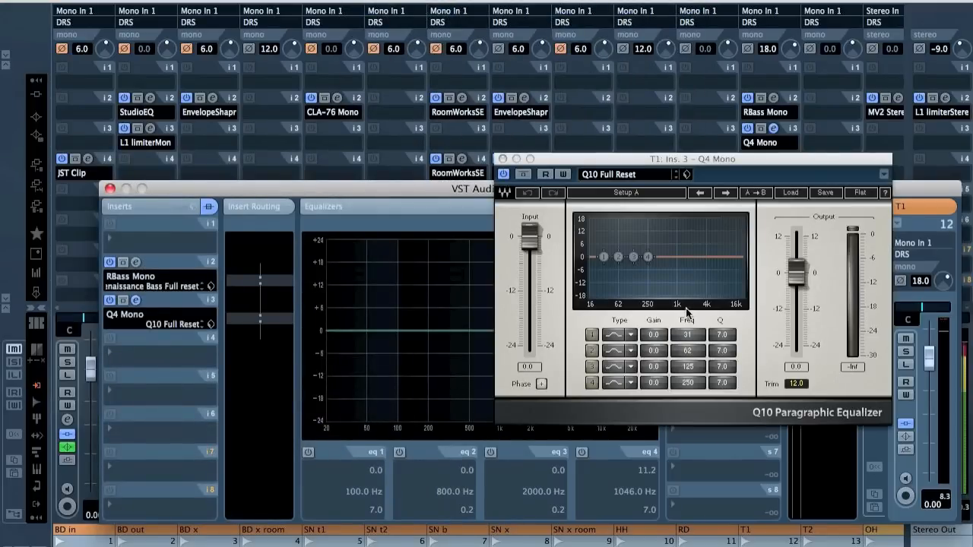
{"action": "left_click_drag", "start_coordinate": [652, 255], "coordinate": [691, 243]}
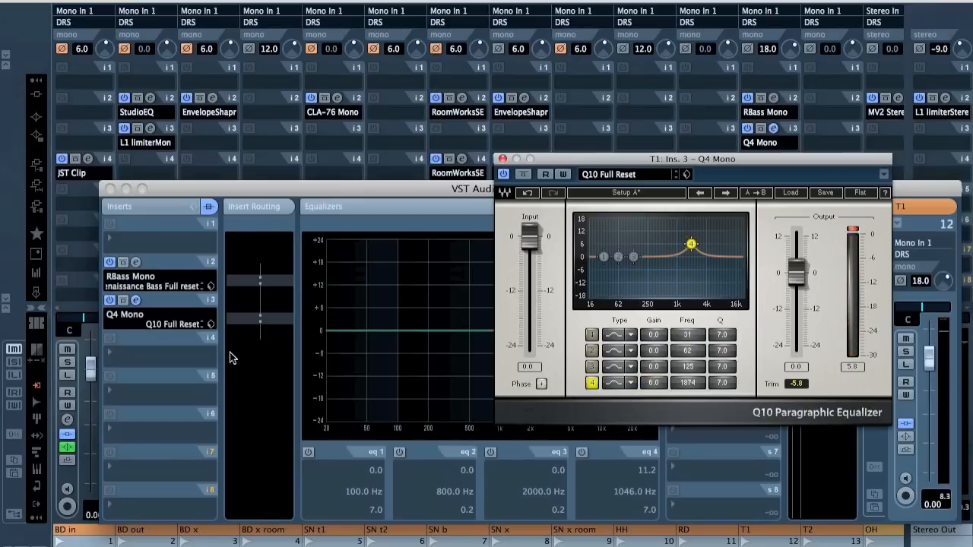
Move Q4 Mono ahead of RBass Mono in T1's insert chain and close the plug-in and channel settings windows
{"action": "left_click_drag", "start_coordinate": [170, 300], "coordinate": [170, 270]}
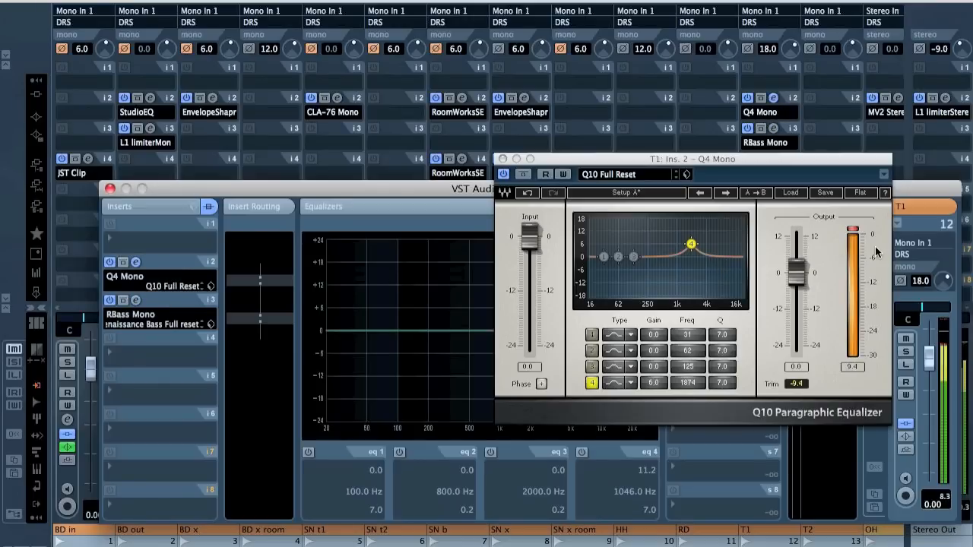
{"action": "left_click", "coordinate": [502, 159]}
{"action": "left_click", "coordinate": [110, 189]}
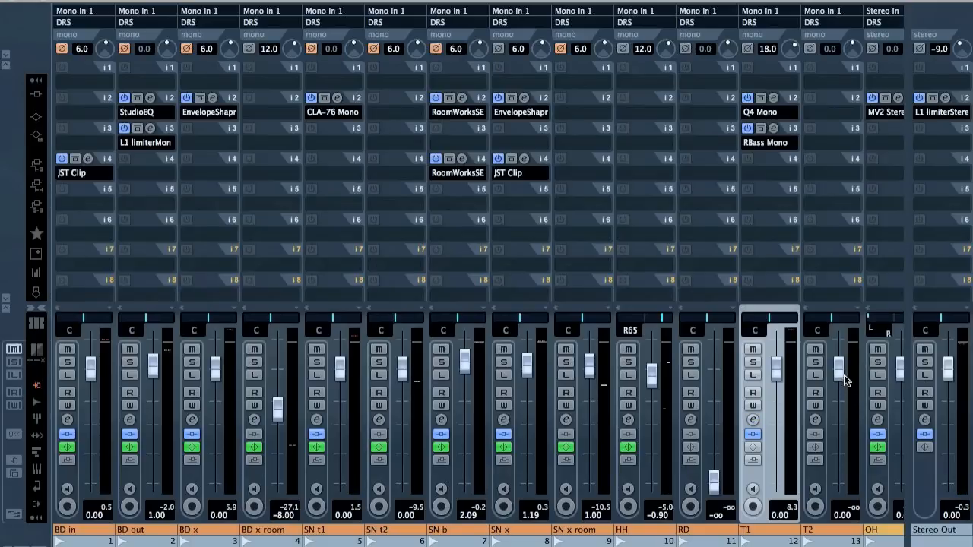
Copy Q4 Mono and RBass Mono from T1 to the same insert slots on T2 and set T2's input gain to 18.0
{"action": "left_click_drag", "start_coordinate": [834, 97], "coordinate": [836, 101]}
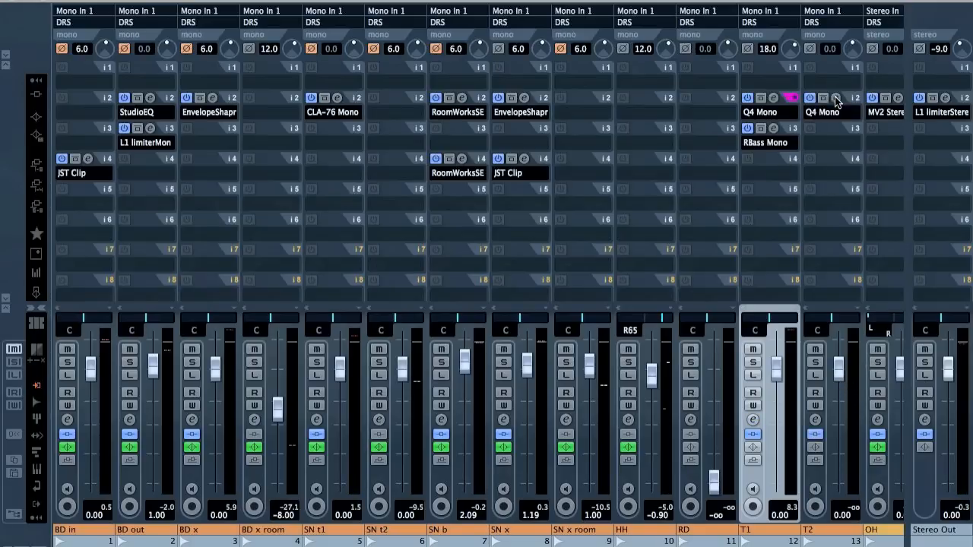
{"action": "left_click", "coordinate": [773, 127]}
{"action": "left_click_drag", "start_coordinate": [766, 142], "coordinate": [832, 138]}
{"action": "left_click", "coordinate": [828, 48]}
{"action": "type", "text": "18"}
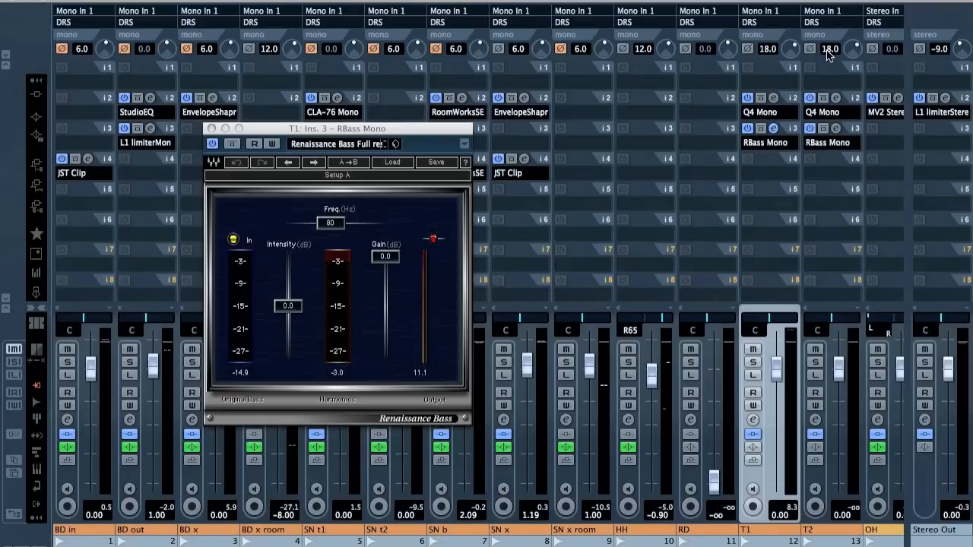
Play the long tom passage in the project view from just before bar 47 and close the RBass window
{"action": "key", "text": "F3"}
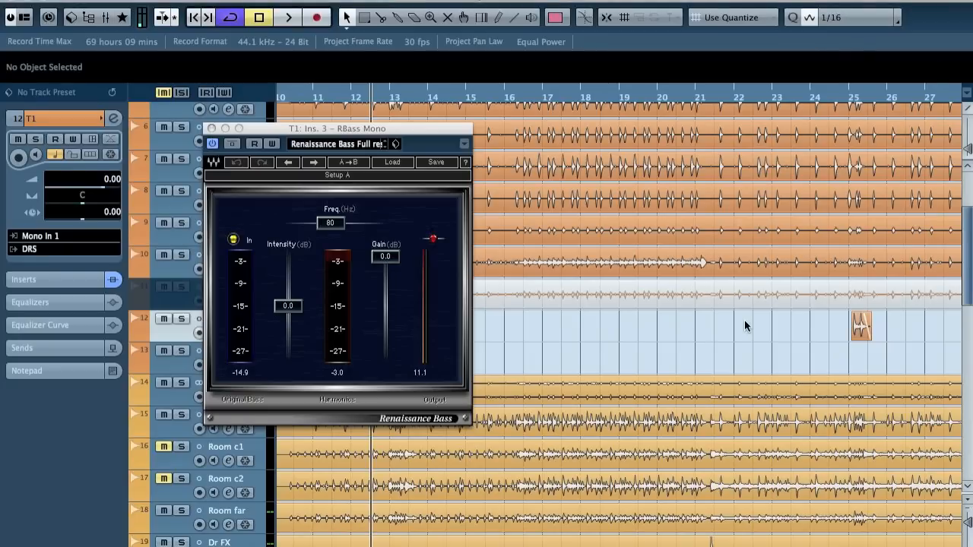
{"action": "scroll", "coordinate": [744, 320], "scroll_direction": "up", "scroll_amount": 2}
{"action": "scroll", "coordinate": [745, 320], "scroll_direction": "right", "scroll_amount": 15}
{"action": "scroll", "coordinate": [746, 329], "scroll_direction": "right", "scroll_amount": 6}
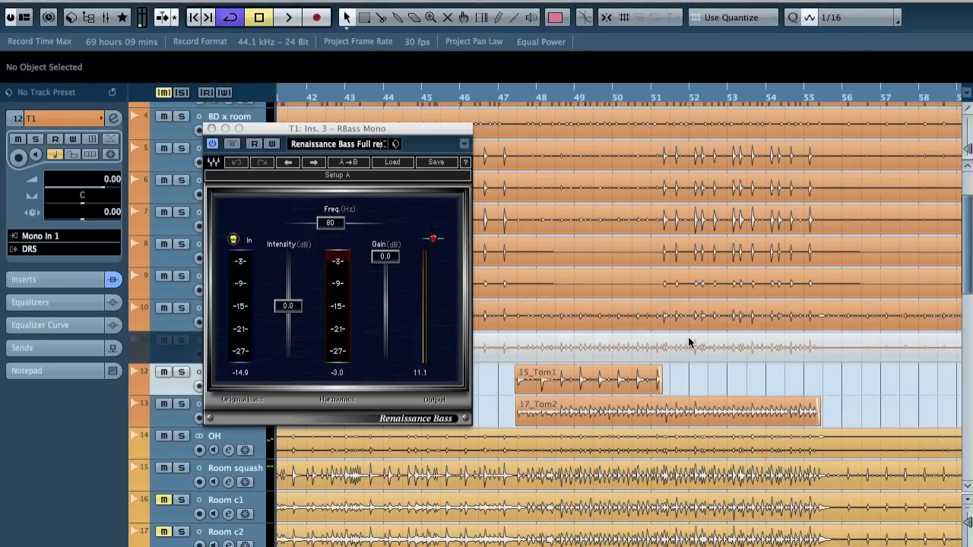
{"action": "left_click", "coordinate": [498, 95]}
{"action": "key", "text": "space"}
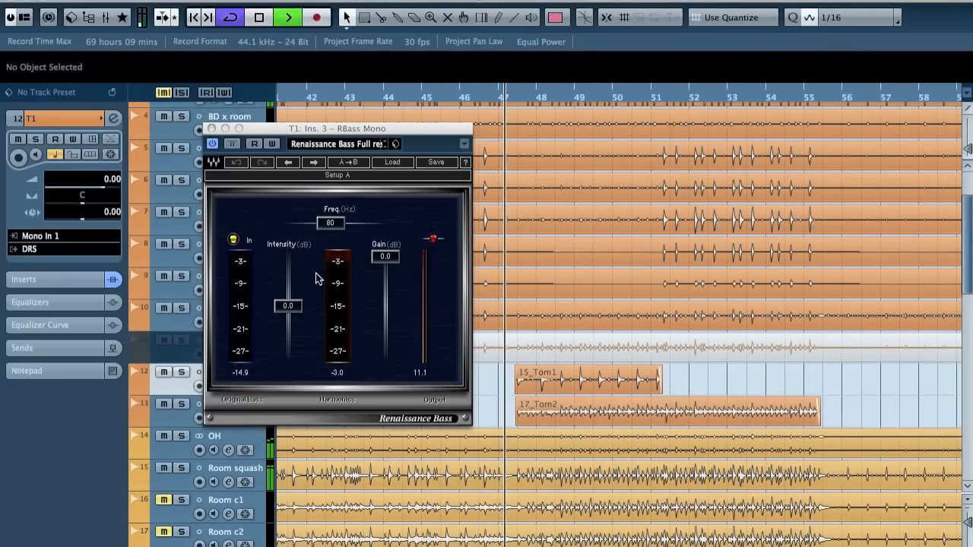
{"action": "left_click", "coordinate": [212, 128]}
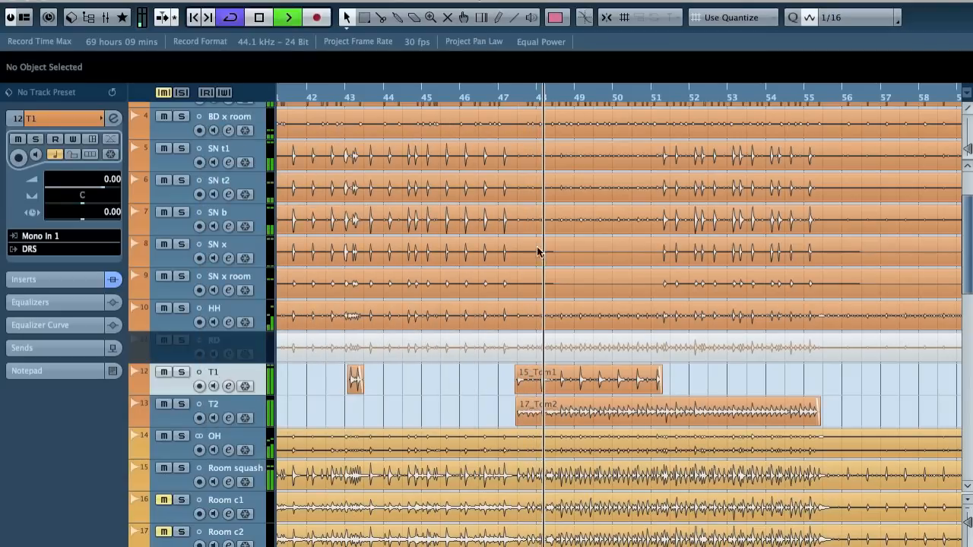
Pan T1 to R50 and T2 to L50 in the mixer
{"action": "key", "text": "F3"}
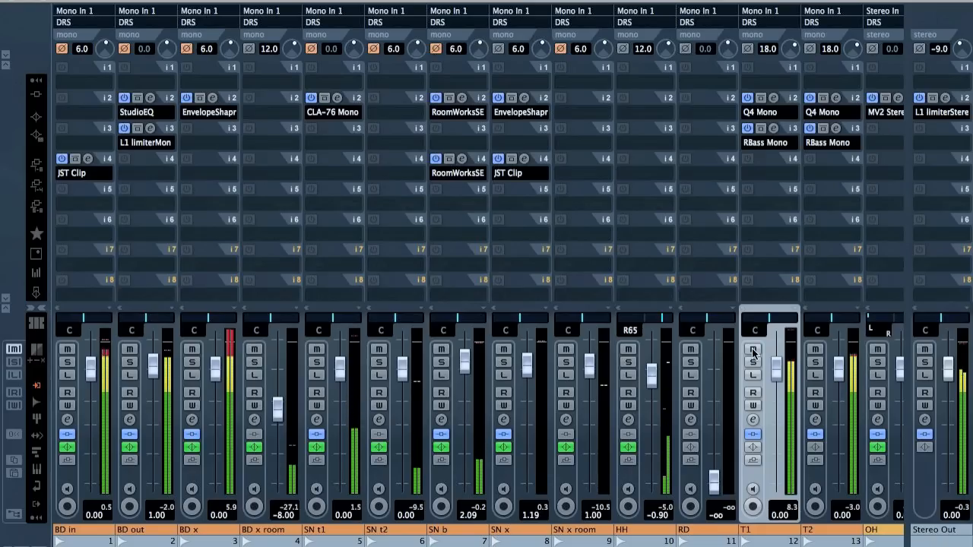
{"action": "scroll", "coordinate": [676, 253], "scroll_direction": "right", "scroll_amount": 3}
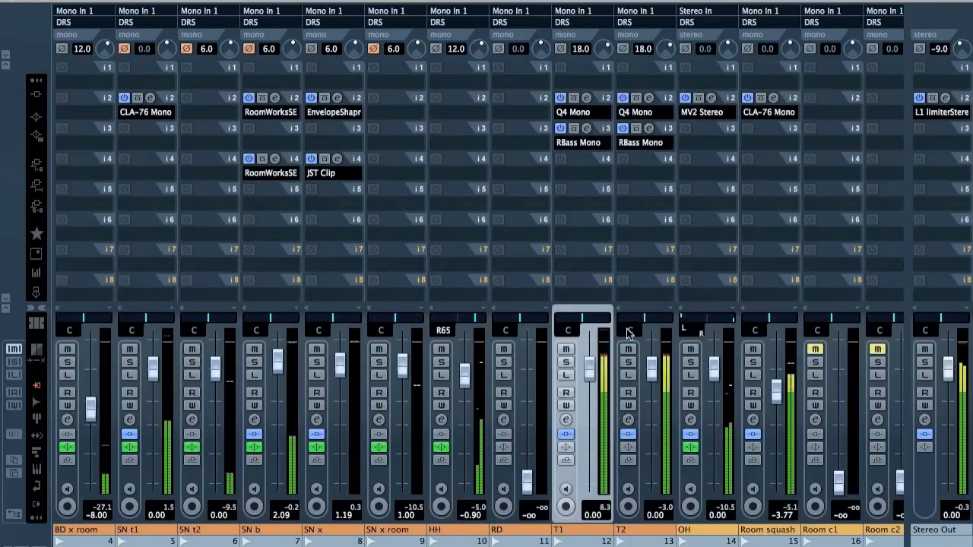
{"action": "left_click_drag", "start_coordinate": [565, 330], "coordinate": [590, 340]}
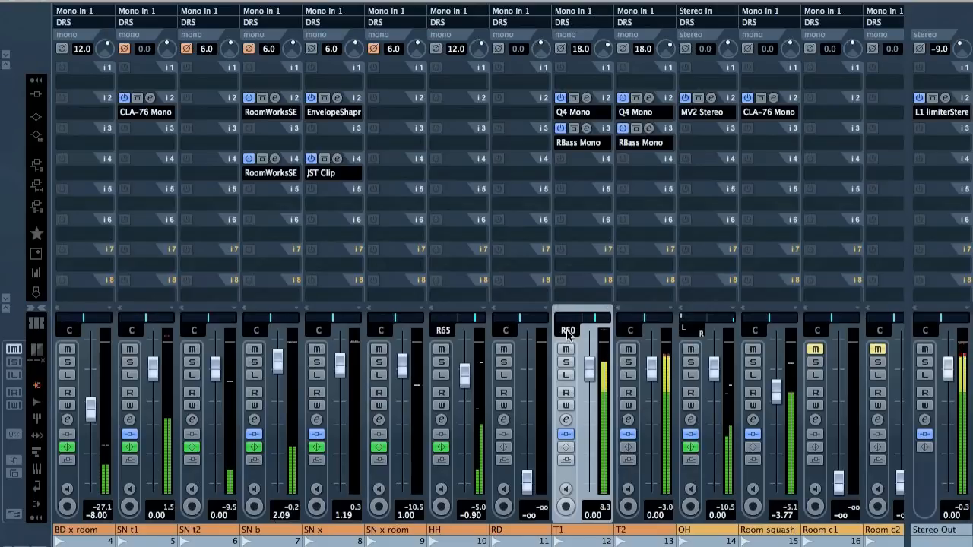
{"action": "double_click", "coordinate": [630, 330]}
{"action": "type", "text": "L50"}
{"action": "key", "text": "Return"}
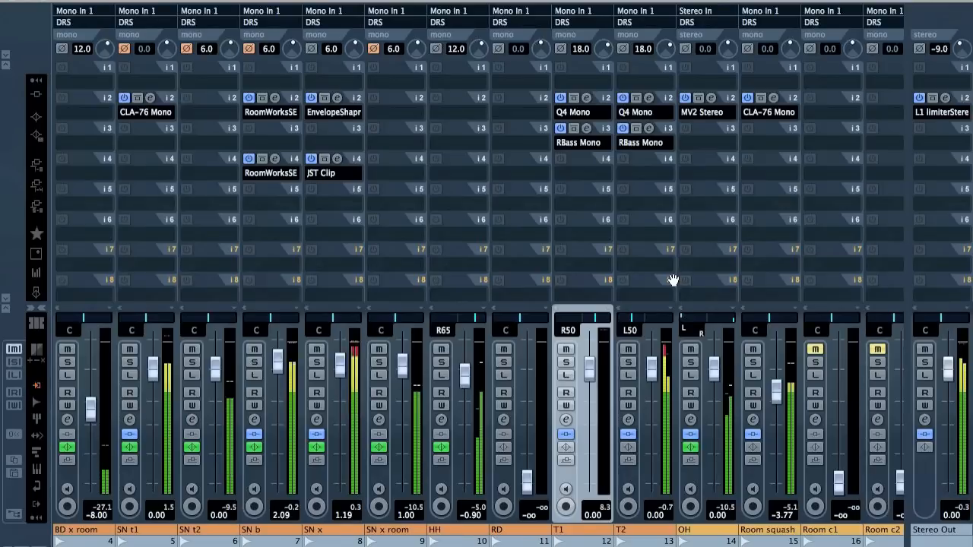
Insert JST Clip in the DRS group's third insert slot, play the mix through it, and close the plug-in window
{"action": "scroll", "coordinate": [672, 280], "scroll_direction": "right", "scroll_amount": 10}
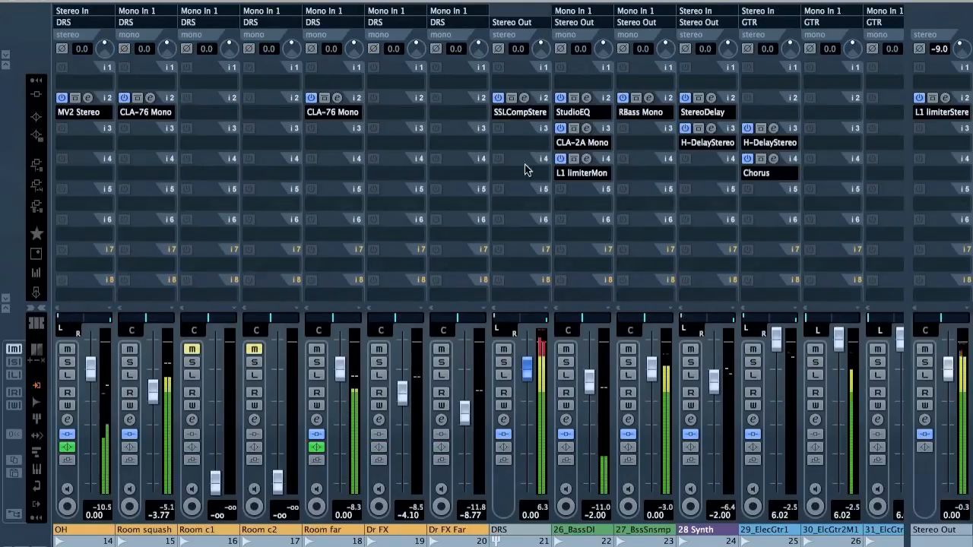
{"action": "left_click", "coordinate": [510, 144]}
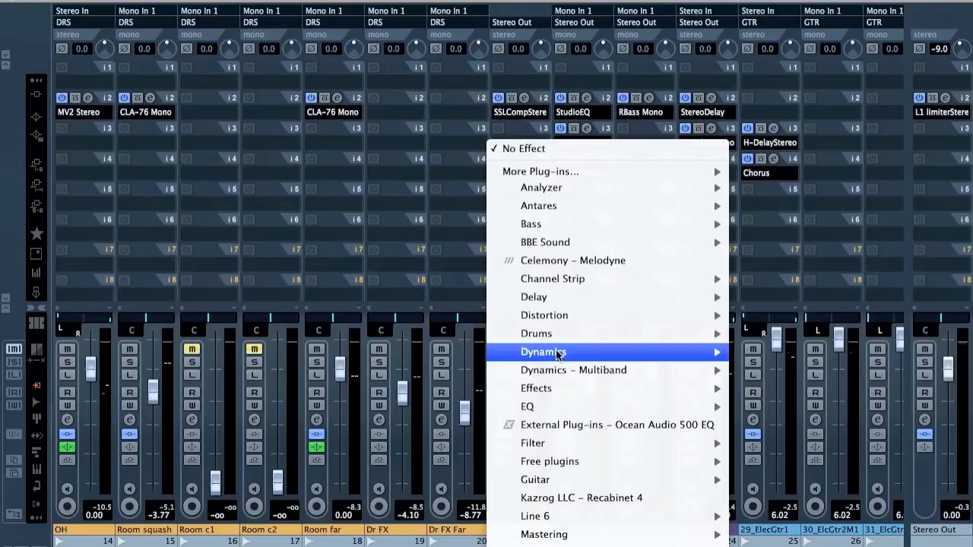
{"action": "mouse_move", "coordinate": [617, 353]}
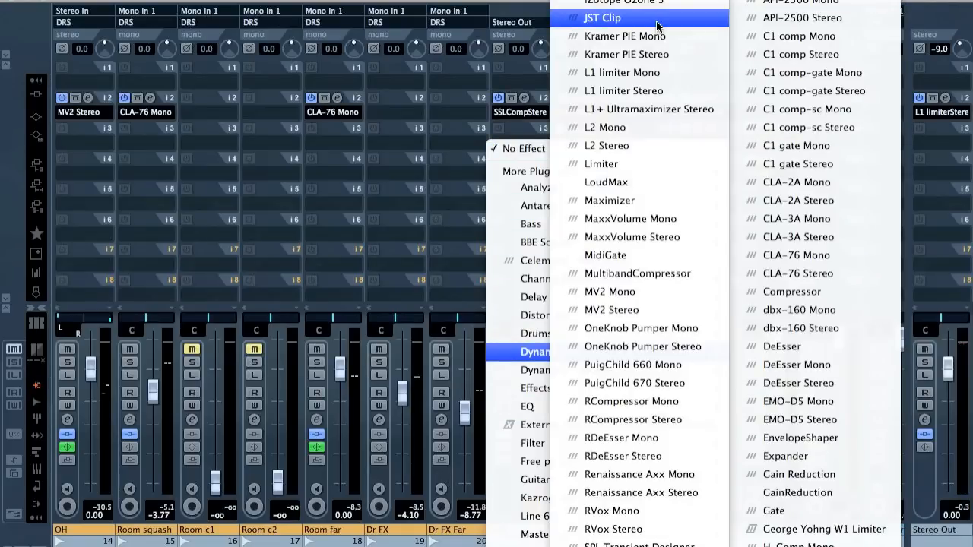
{"action": "left_click", "coordinate": [548, 22]}
{"action": "key", "text": "space"}
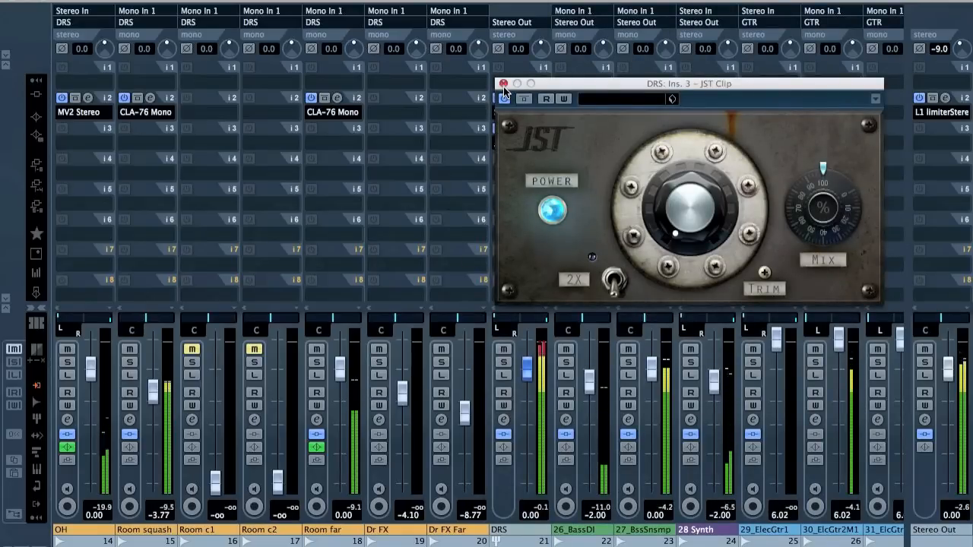
{"action": "left_click", "coordinate": [503, 84]}
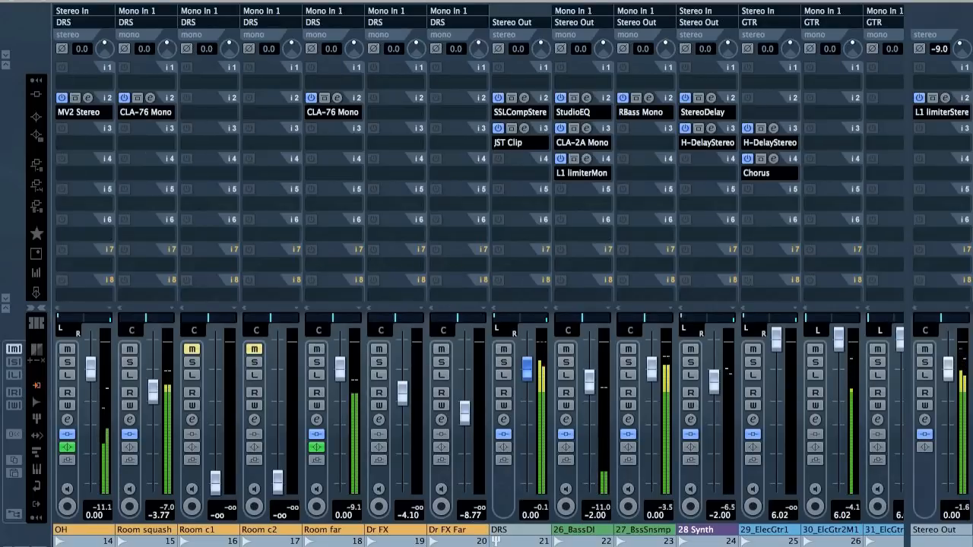
Reset the volume of the 33_ElcGtr3M2 guitar channel to 0.00
{"action": "scroll", "coordinate": [322, 542], "scroll_direction": "right", "scroll_amount": 6}
{"action": "scroll", "coordinate": [323, 542], "scroll_direction": "right", "scroll_amount": 2}
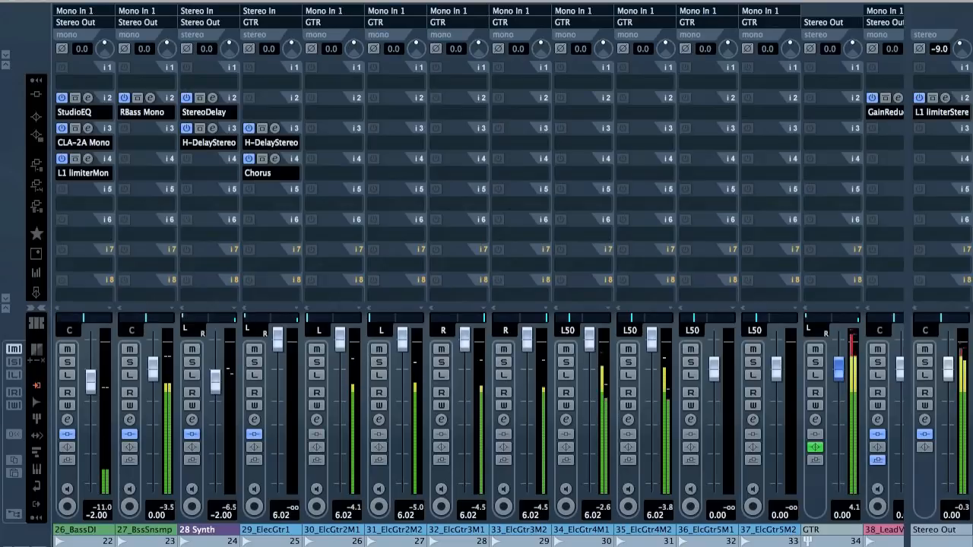
{"action": "left_click", "coordinate": [530, 518], "text": "super"}
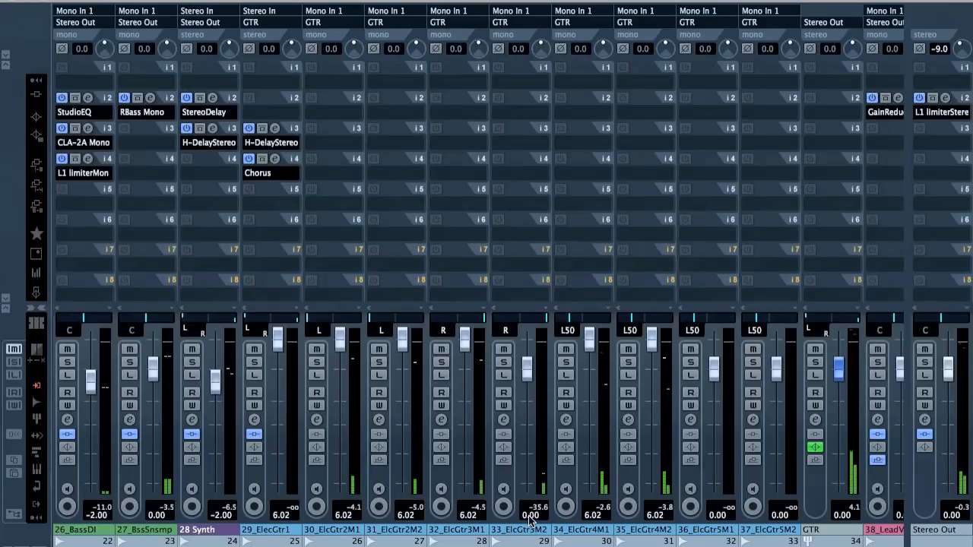
Reset the volumes of guitar channels 29, 30, 31, 32, 34 and 35 to 0.00
{"action": "left_click", "coordinate": [478, 518], "text": "super"}
{"action": "left_click", "coordinate": [416, 524]}
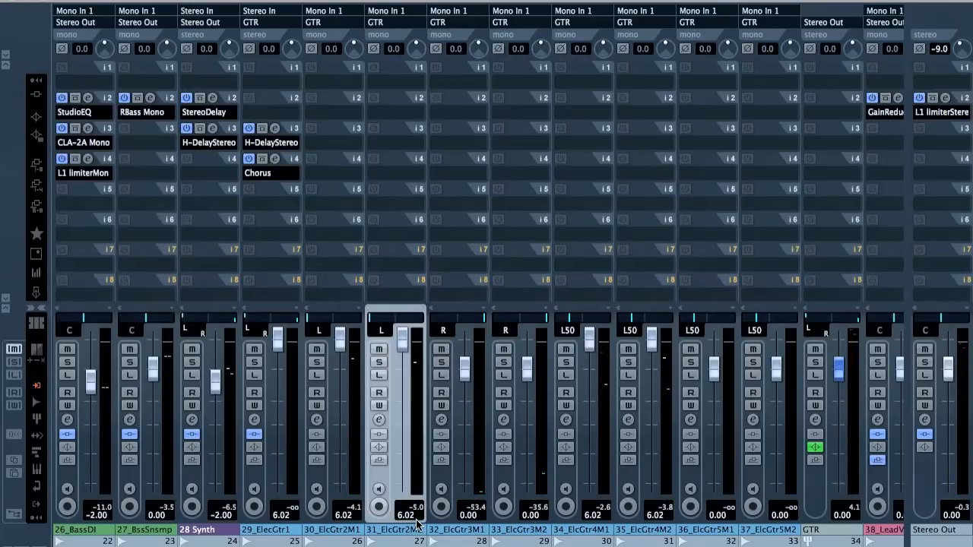
{"action": "left_click", "coordinate": [405, 518], "text": "super"}
{"action": "left_click", "coordinate": [358, 517], "text": "super"}
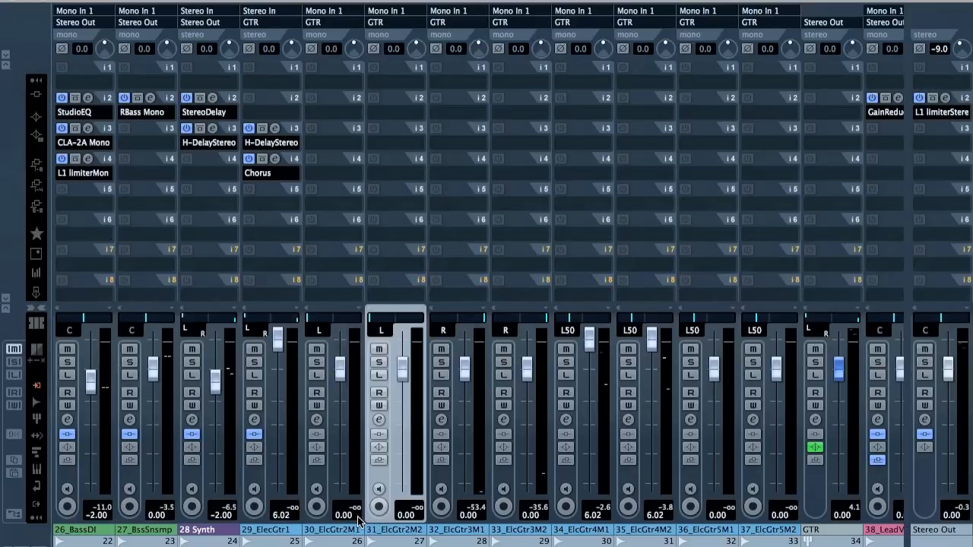
{"action": "left_click", "coordinate": [287, 518], "text": "super"}
{"action": "left_click", "coordinate": [607, 517], "text": "super"}
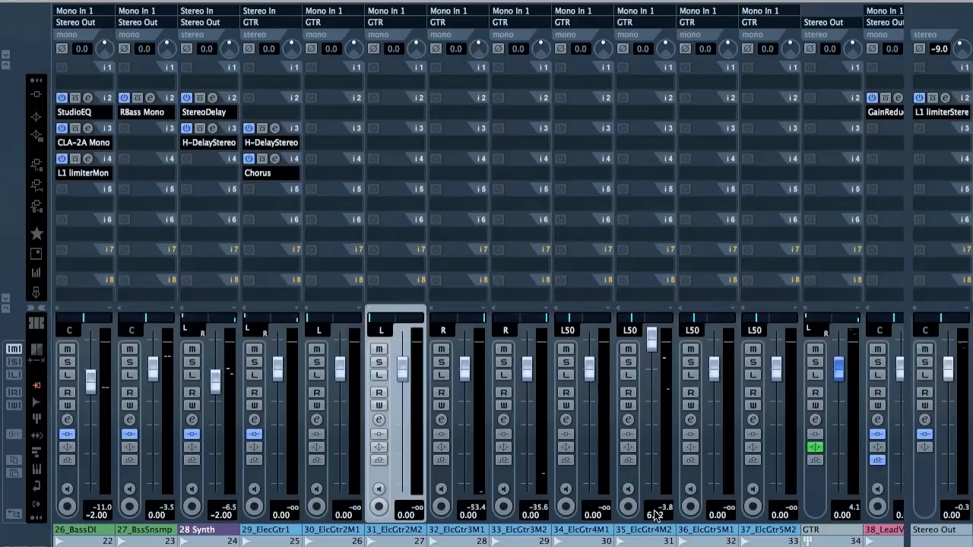
{"action": "left_click", "coordinate": [655, 516], "text": "super"}
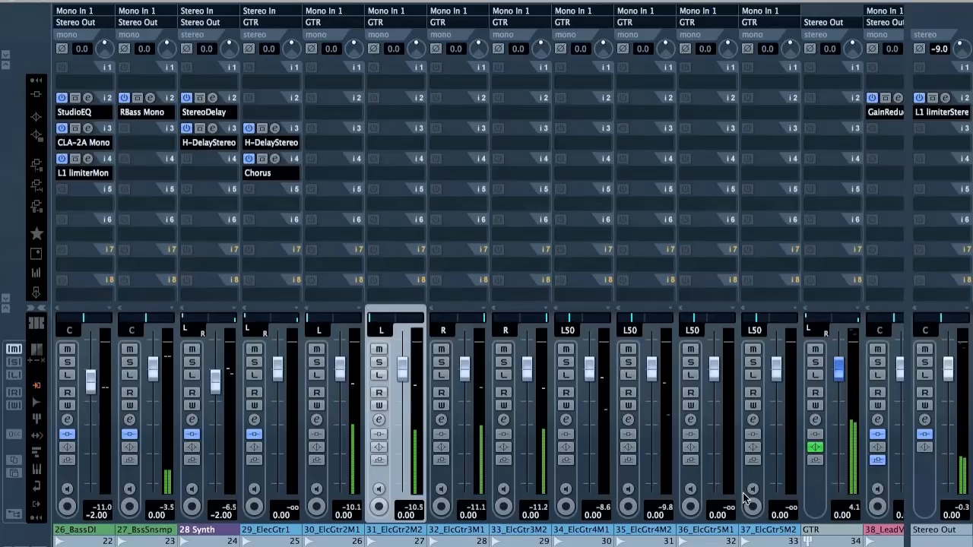
Inspect the H-Delay on 29_ElecGtr1, close its window, and set that channel's input gain to 6.0
{"action": "scroll", "coordinate": [477, 273], "scroll_direction": "right", "scroll_amount": 3}
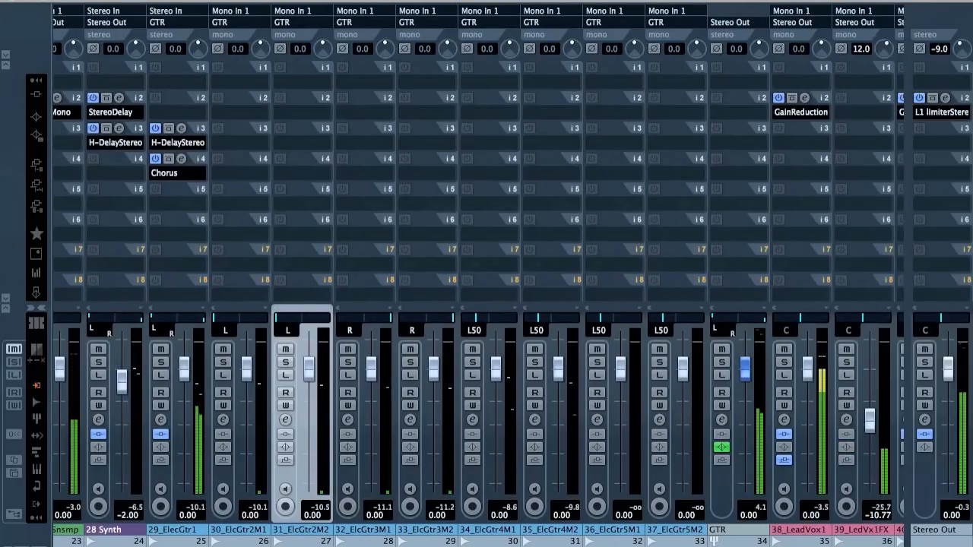
{"action": "scroll", "coordinate": [477, 304], "scroll_direction": "right", "scroll_amount": 12}
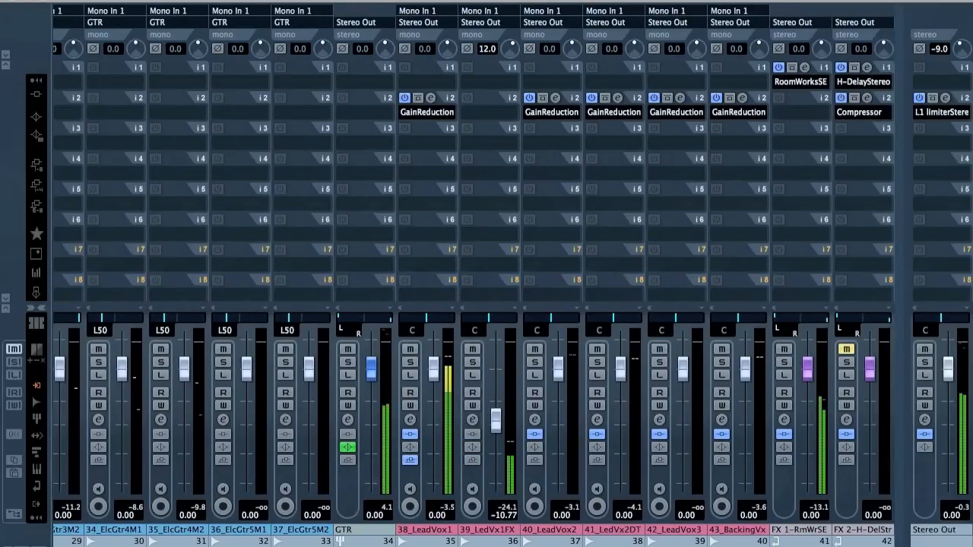
{"action": "scroll", "coordinate": [477, 304], "scroll_direction": "left", "scroll_amount": 11}
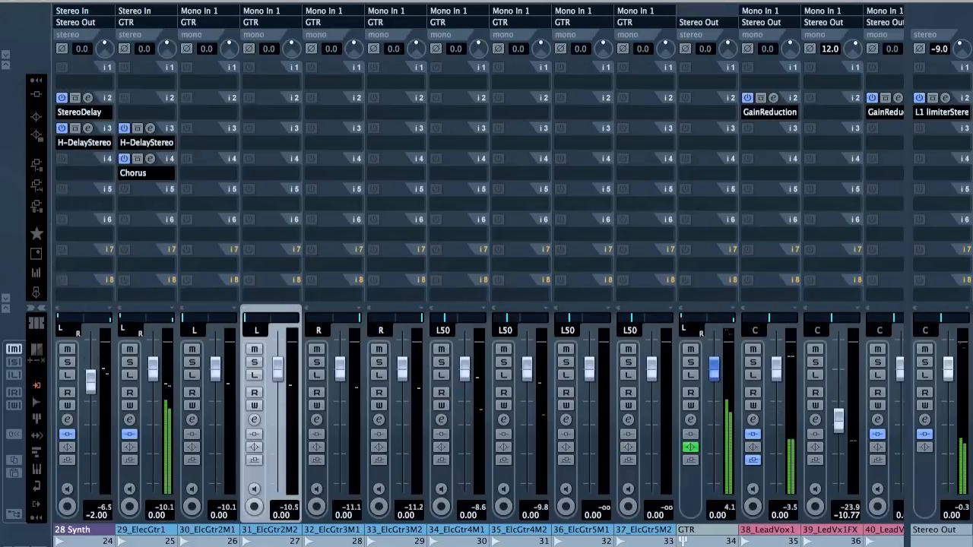
{"action": "scroll", "coordinate": [478, 304], "scroll_direction": "left", "scroll_amount": 2}
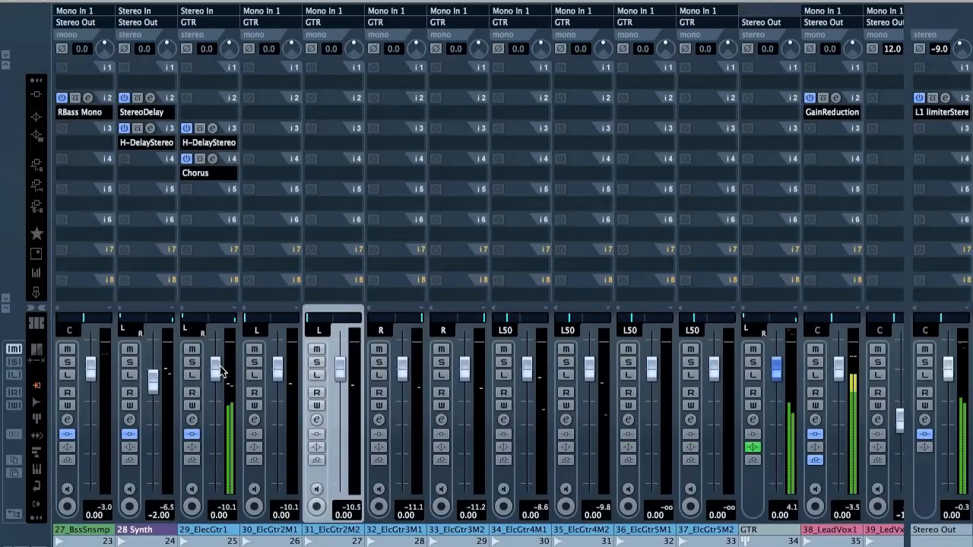
{"action": "left_click", "coordinate": [213, 129]}
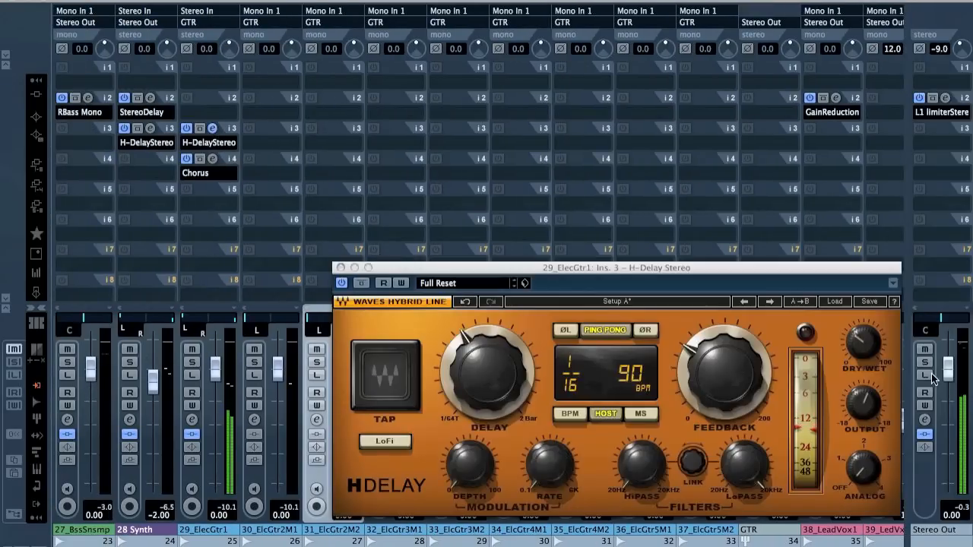
{"action": "left_click", "coordinate": [340, 268]}
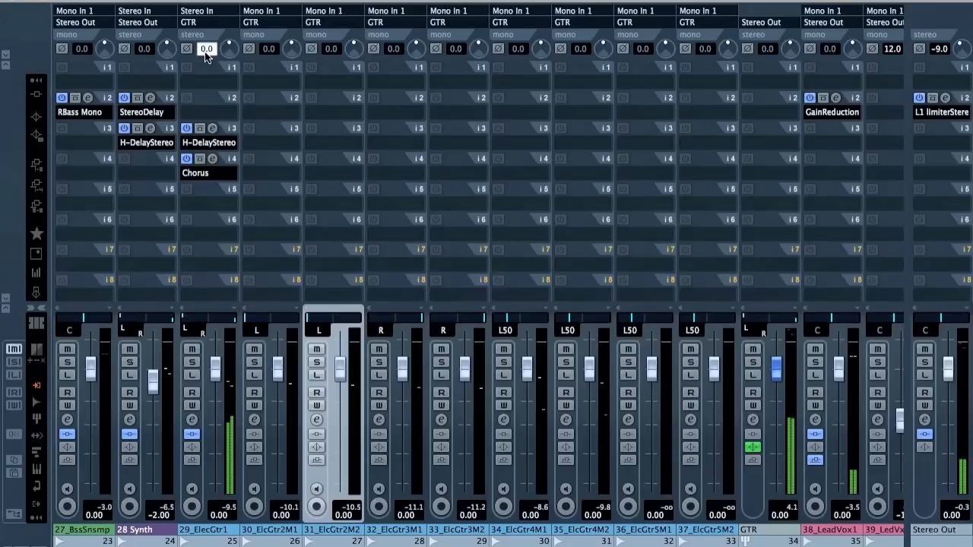
{"action": "left_click", "coordinate": [206, 49]}
{"action": "key", "text": "Return"}
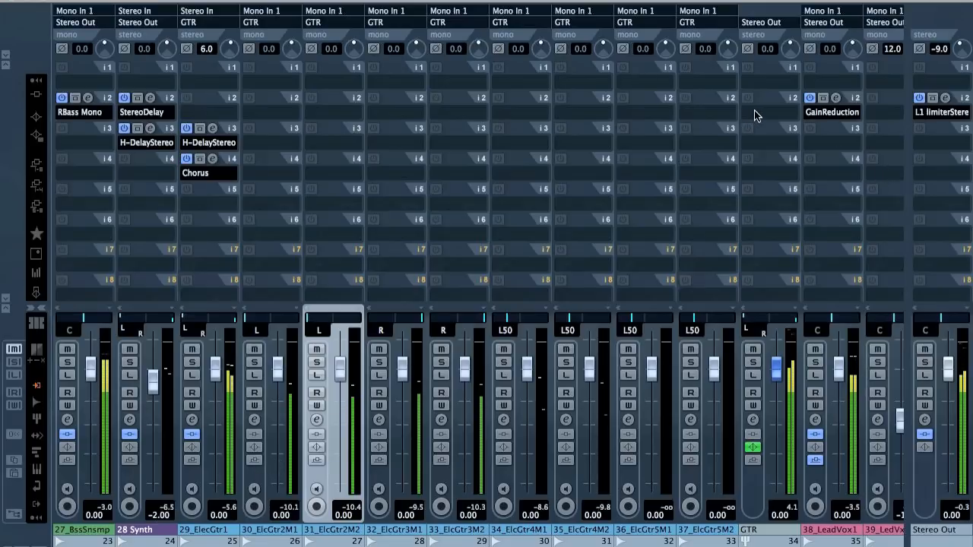
Find 34_ElecGtr4Mic1 in the project view, select it together with 35_ElecGtr4Mic2 in the mixer, and set both volumes to 2.00
{"action": "key", "text": "F3"}
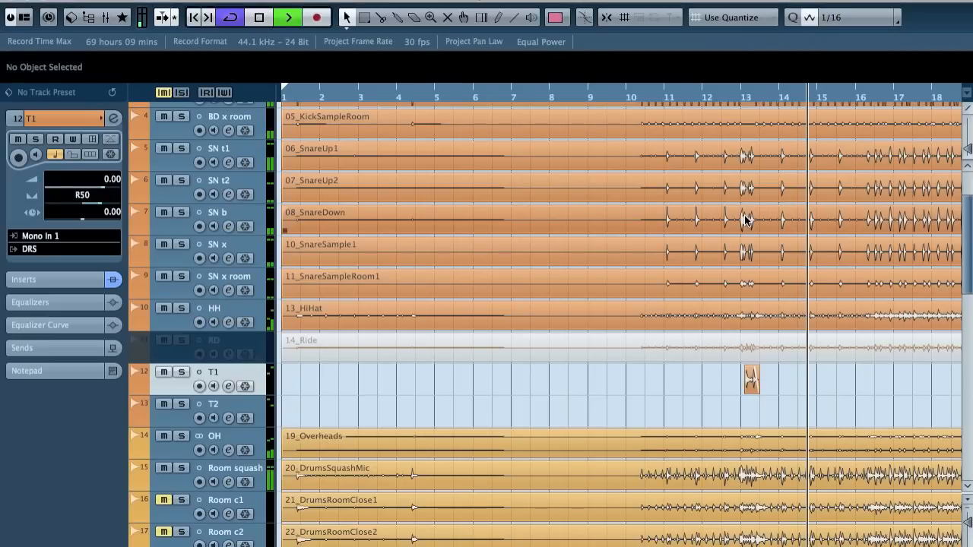
{"action": "left_click", "coordinate": [235, 370], "text": "super"}
{"action": "key", "text": "g"}
{"action": "key", "text": "g"}
{"action": "key", "text": "g"}
{"action": "key", "text": "g"}
{"action": "key", "text": "g"}
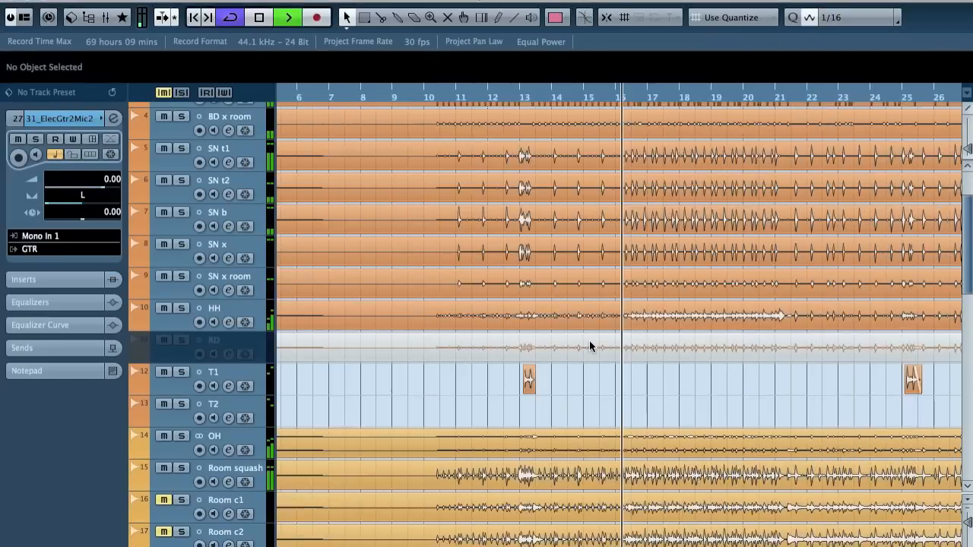
{"action": "scroll", "coordinate": [625, 354], "scroll_direction": "down", "scroll_amount": 3}
{"action": "scroll", "coordinate": [625, 355], "scroll_direction": "down", "scroll_amount": 10}
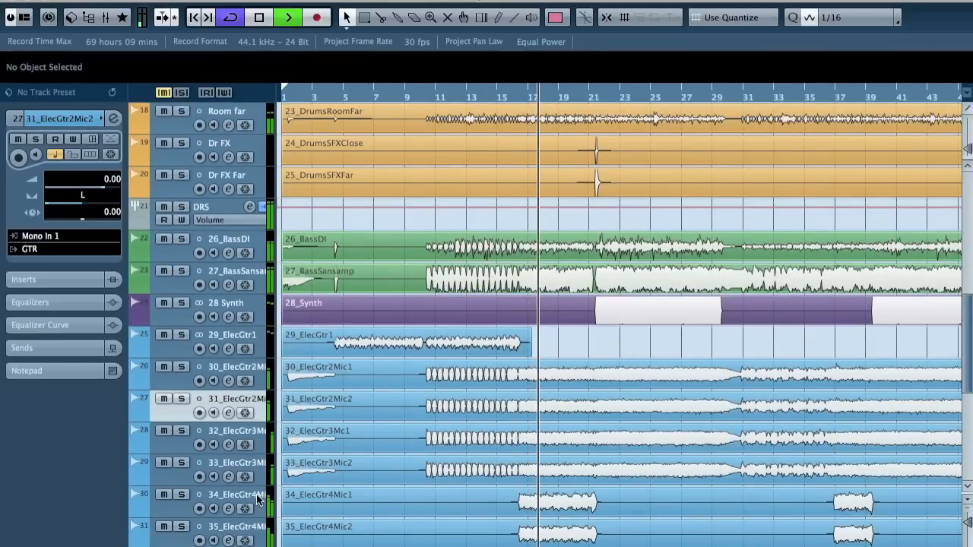
{"action": "left_click", "coordinate": [253, 496]}
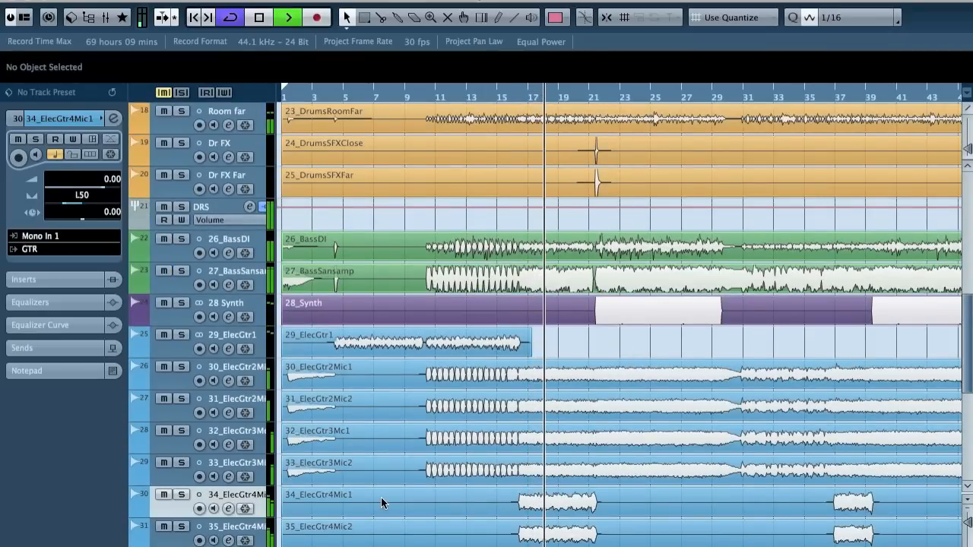
{"action": "key", "text": "F3"}
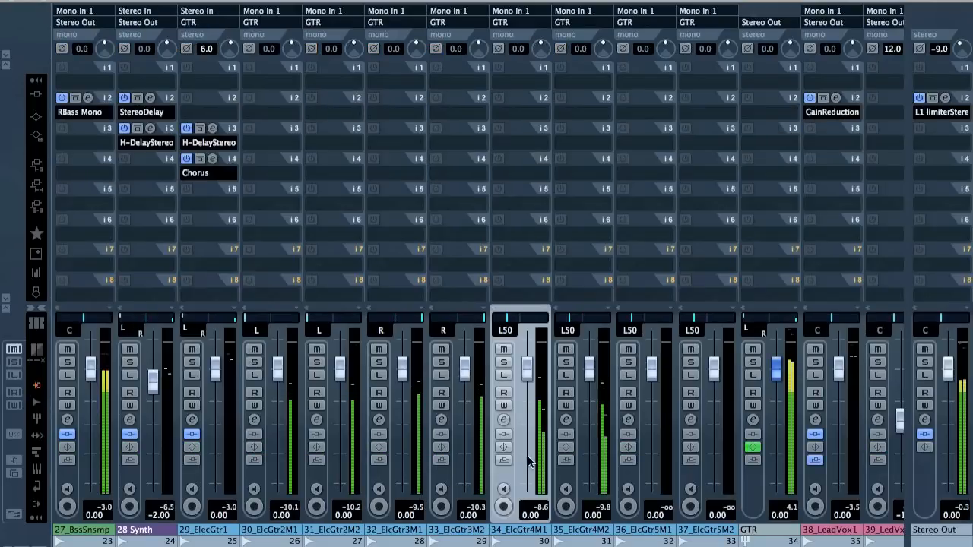
{"action": "left_click", "coordinate": [573, 481], "text": "shift"}
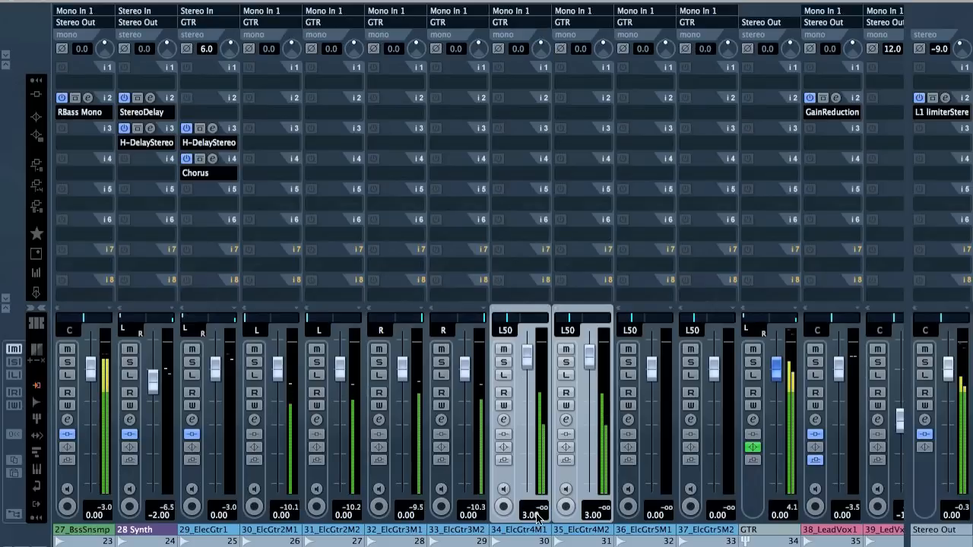
{"action": "key", "text": "Return"}
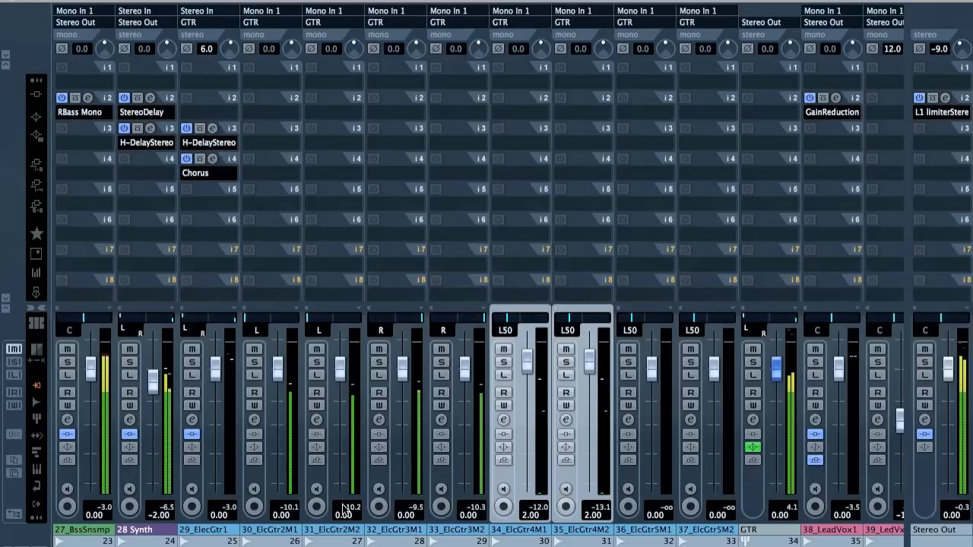
Stop playback in the project view just before bar 21 and split the guitar events on tracks 30 to 33 at 21.2.3
{"action": "key", "text": "F3"}
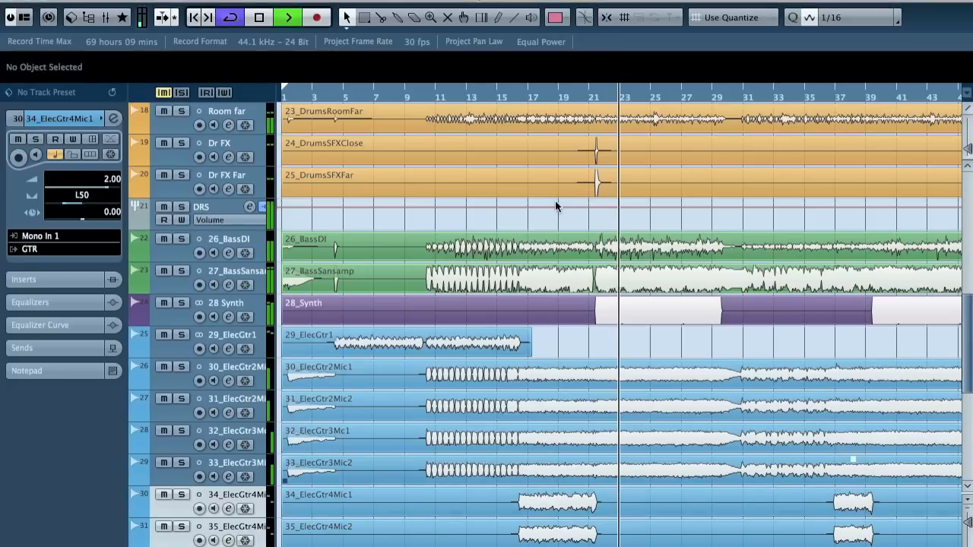
{"action": "left_click_drag", "start_coordinate": [586, 101], "coordinate": [585, 142]}
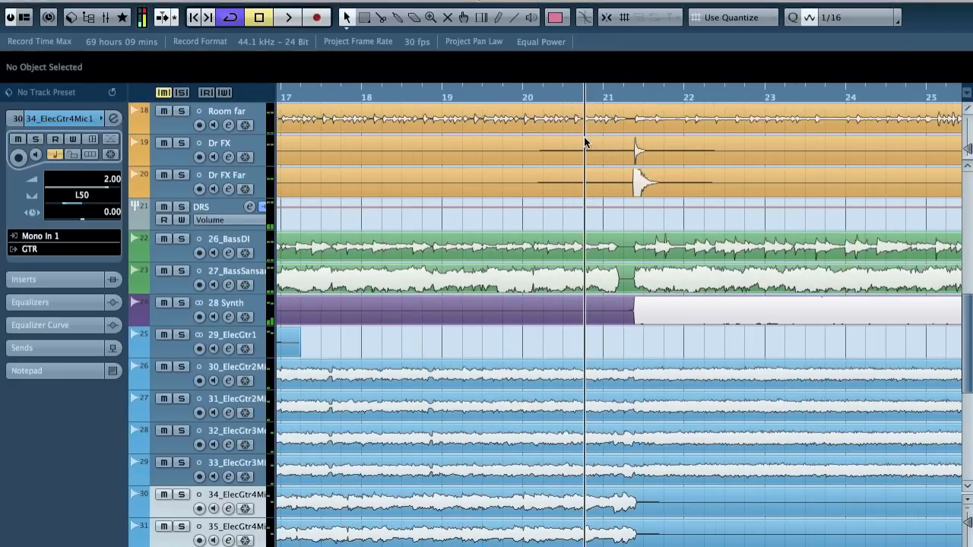
{"action": "left_click", "coordinate": [741, 388]}
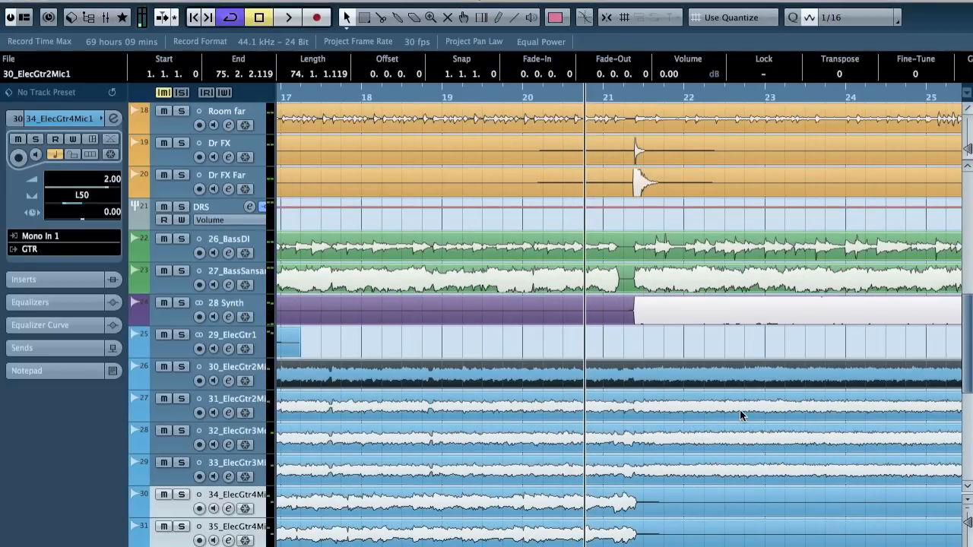
{"action": "left_click", "coordinate": [739, 414], "text": "shift"}
{"action": "left_click", "coordinate": [737, 441], "text": "shift"}
{"action": "left_click", "coordinate": [737, 475], "text": "shift"}
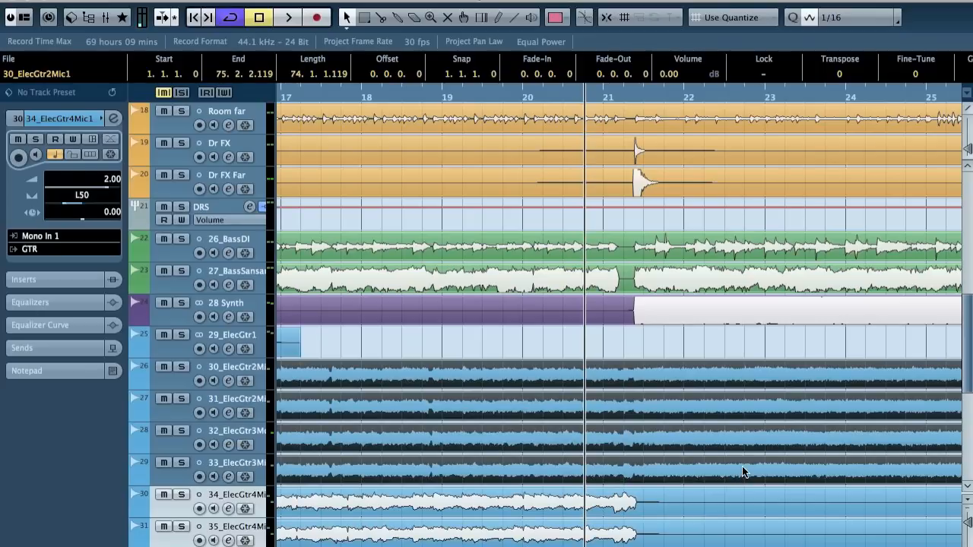
{"action": "left_click", "coordinate": [637, 382]}
Split the same four guitar events at 30.4.3 and set the volume of the section between the splits to 3.00 dB
{"action": "scroll", "coordinate": [759, 418], "scroll_direction": "right", "scroll_amount": 8}
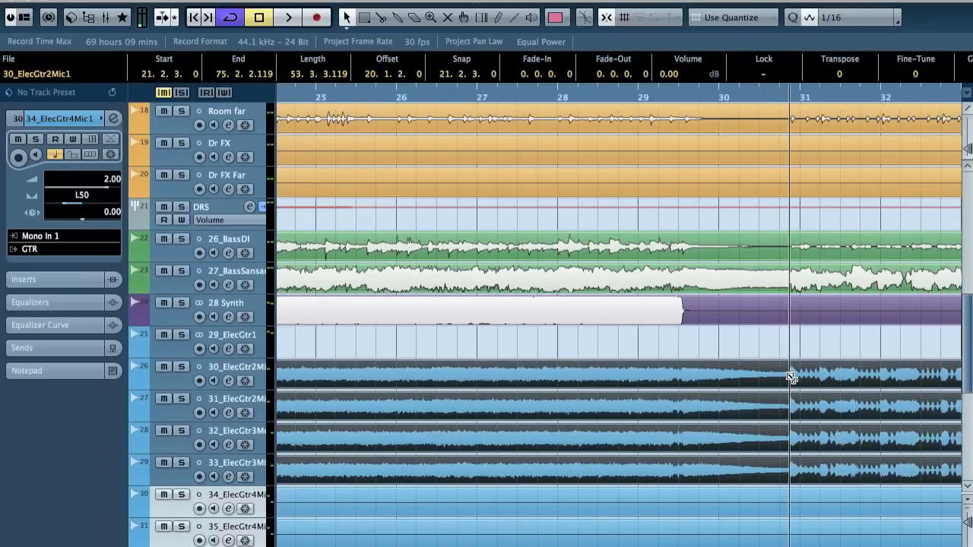
{"action": "left_click", "coordinate": [788, 377], "text": "alt"}
{"action": "left_click", "coordinate": [779, 376]}
{"action": "left_click", "coordinate": [738, 397], "text": "shift"}
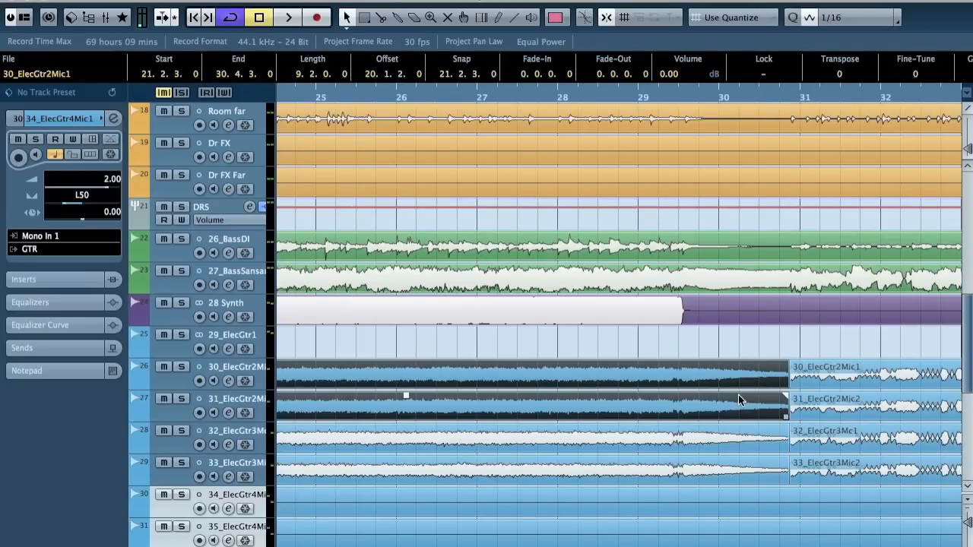
{"action": "left_click", "coordinate": [736, 432], "text": "shift"}
{"action": "left_click", "coordinate": [737, 462], "text": "shift"}
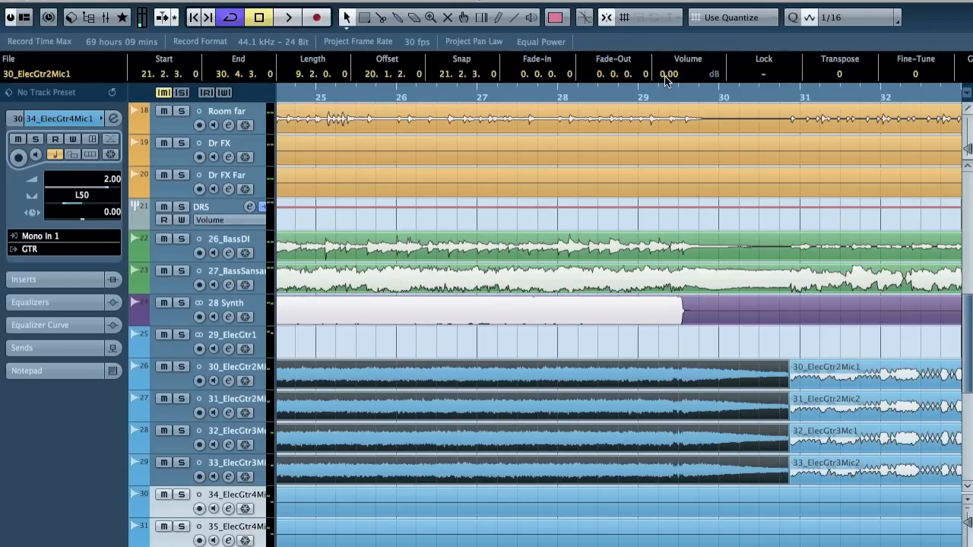
{"action": "key", "text": "Return"}
Play the mix from just before bar 21 into the boosted guitar section
{"action": "key", "text": "space"}
{"action": "key", "text": "g"}
{"action": "key", "text": "g"}
{"action": "key", "text": "g"}
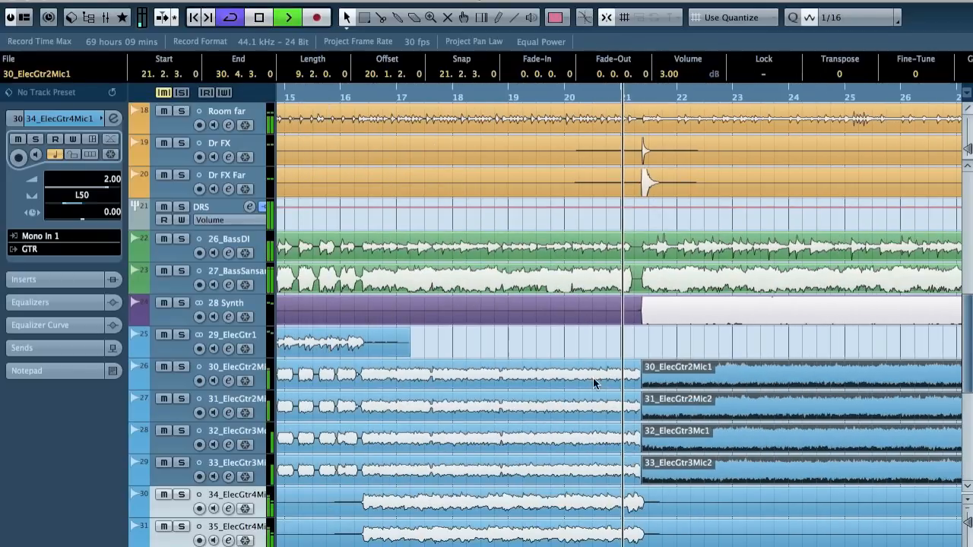
{"action": "key", "text": "g"}
{"action": "key", "text": "g"}
{"action": "key", "text": "g"}
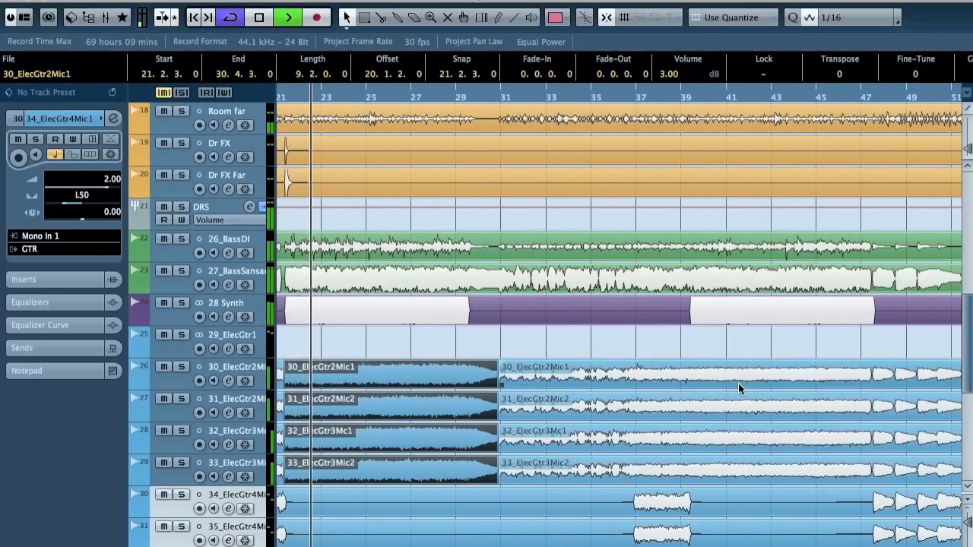
Split the following guitar events on tracks 30 to 33 at 39.2.4 and 47.3.1, and set the section between to 3.00 dB
{"action": "left_click", "coordinate": [738, 384]}
{"action": "left_click_drag", "start_coordinate": [719, 345], "coordinate": [714, 473]}
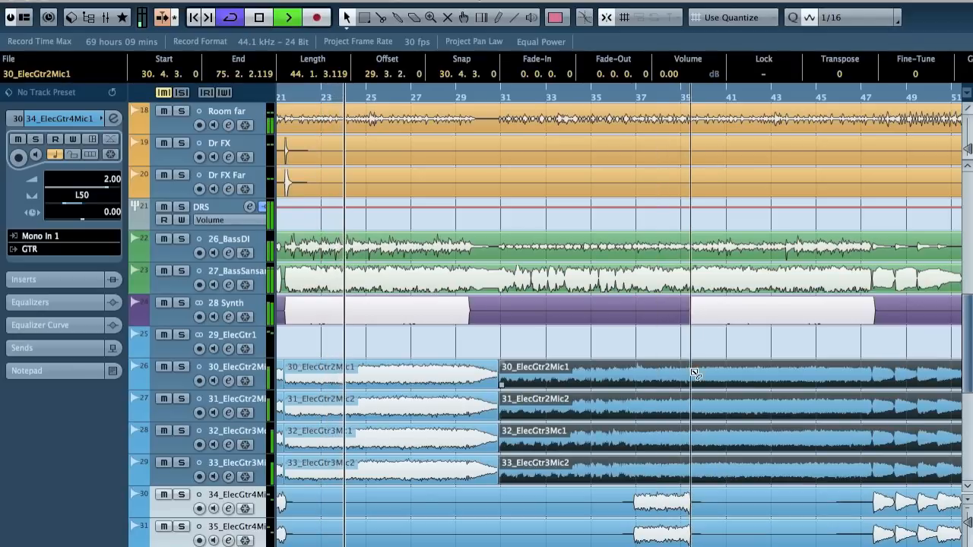
{"action": "left_click", "coordinate": [692, 373], "text": "alt"}
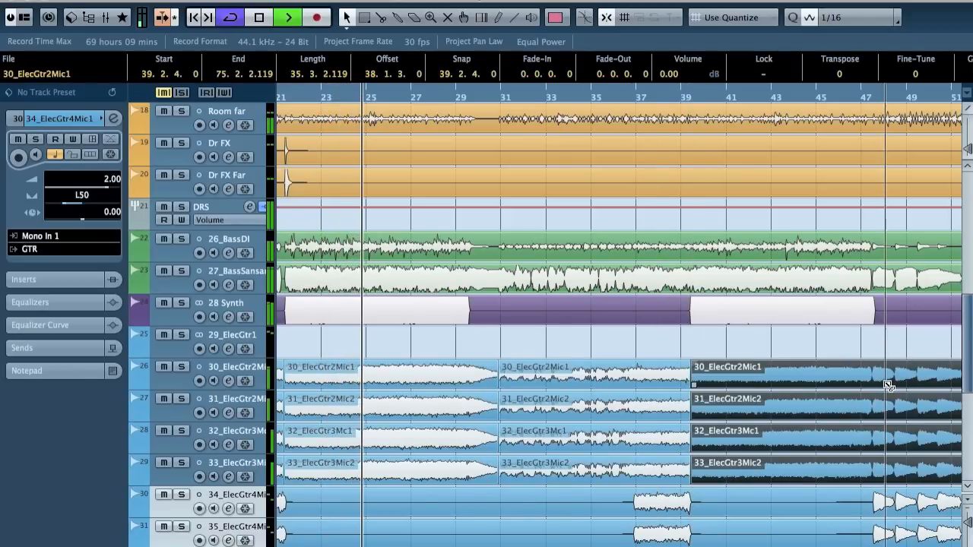
{"action": "left_click", "coordinate": [876, 380], "text": "alt"}
{"action": "left_click_drag", "start_coordinate": [775, 349], "coordinate": [768, 469]}
{"action": "left_click", "coordinate": [678, 75]}
{"action": "type", "text": "3"}
{"action": "key", "text": "Return"}
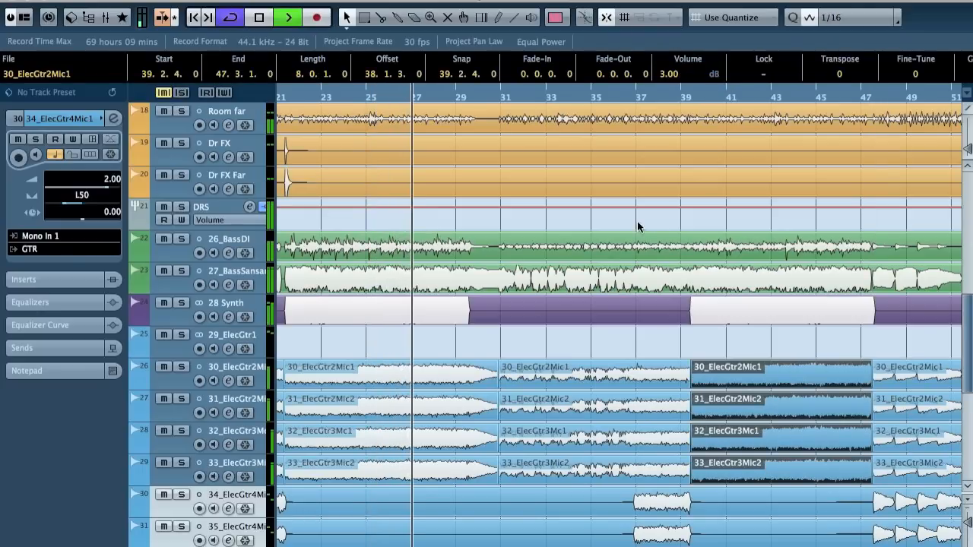
Select the last guitar events on tracks 30 to 33 and split them at 63.1.4, where the final synth section begins
{"action": "key", "text": "h"}
{"action": "key", "text": "h"}
{"action": "key", "text": "g"}
{"action": "key", "text": "g"}
{"action": "key", "text": "g"}
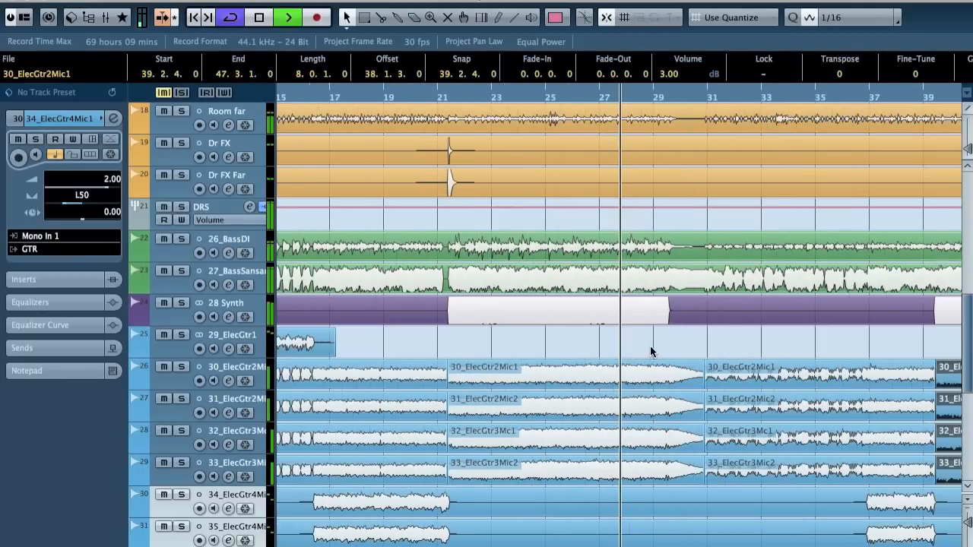
{"action": "scroll", "coordinate": [650, 346], "scroll_direction": "right", "scroll_amount": 4}
{"action": "scroll", "coordinate": [650, 351], "scroll_direction": "right", "scroll_amount": 4}
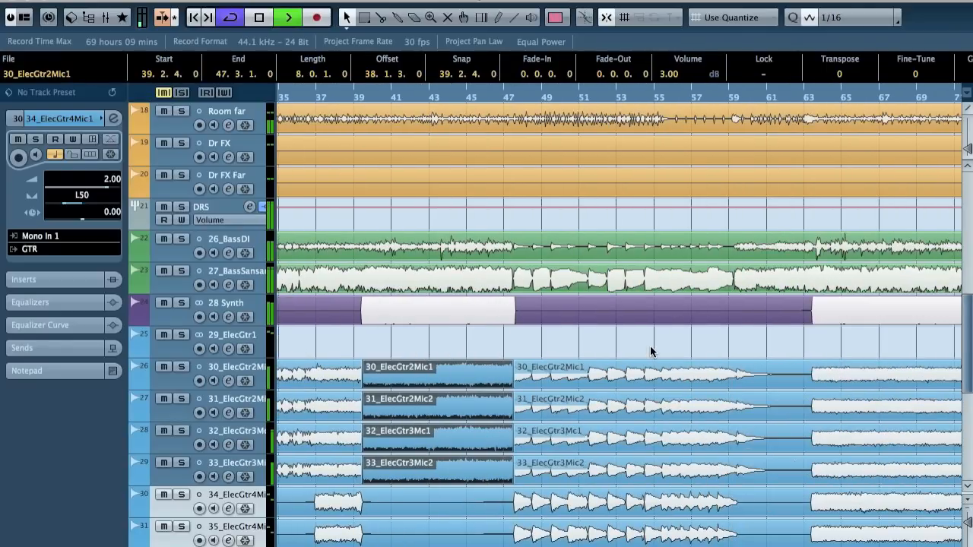
{"action": "scroll", "coordinate": [798, 348], "scroll_direction": "right", "scroll_amount": 6}
{"action": "scroll", "coordinate": [798, 348], "scroll_direction": "up", "scroll_amount": 1}
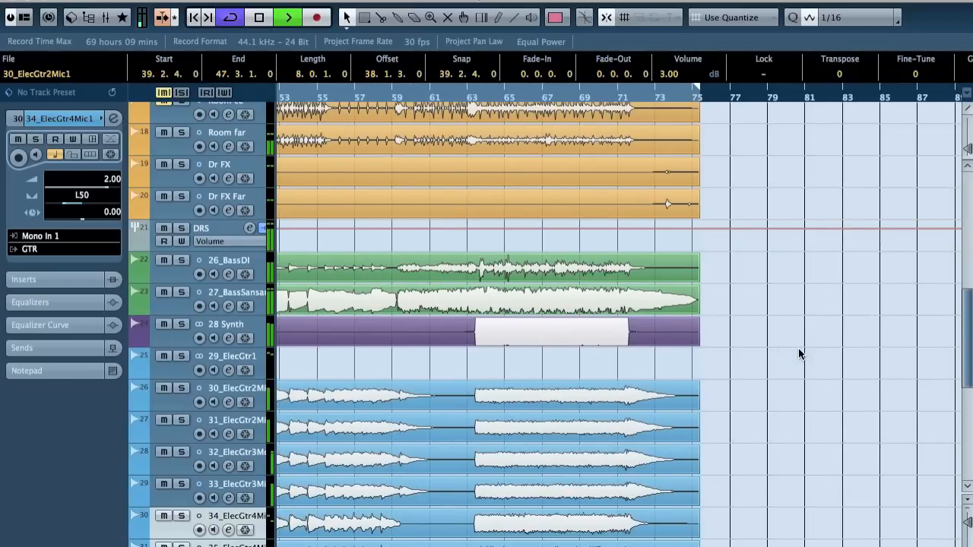
{"action": "left_click_drag", "start_coordinate": [680, 370], "coordinate": [621, 502]}
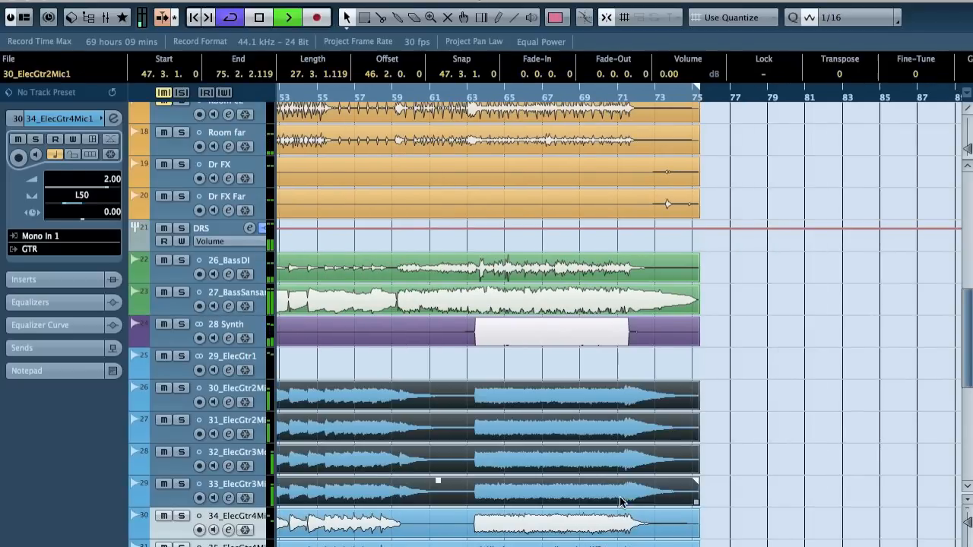
{"action": "left_click", "coordinate": [472, 405], "text": "alt"}
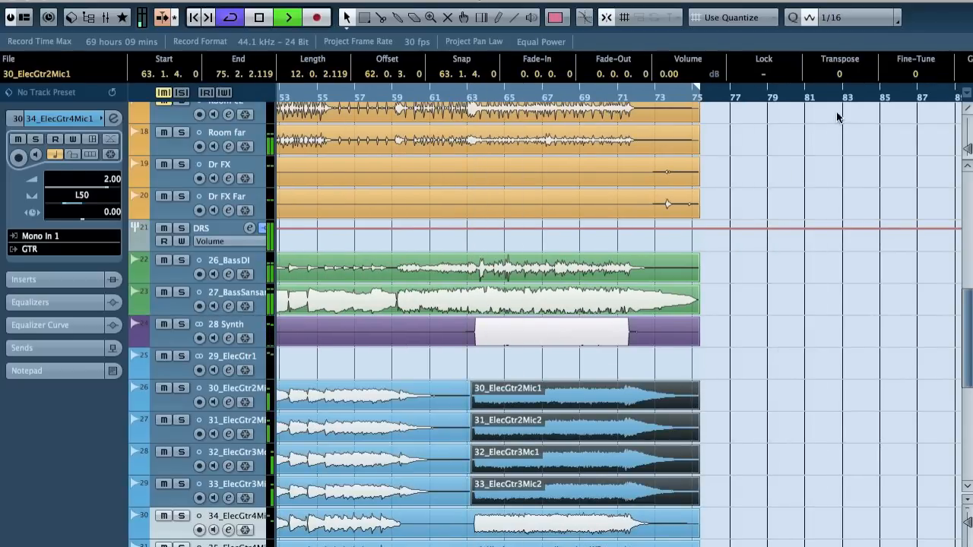
Set the volume of the last guitar events from 63.1.4 on tracks 30 to 33 to 3.00 dB and deselect them
{"action": "left_click", "coordinate": [678, 74]}
{"action": "type", "text": "3"}
{"action": "key", "text": "Return"}
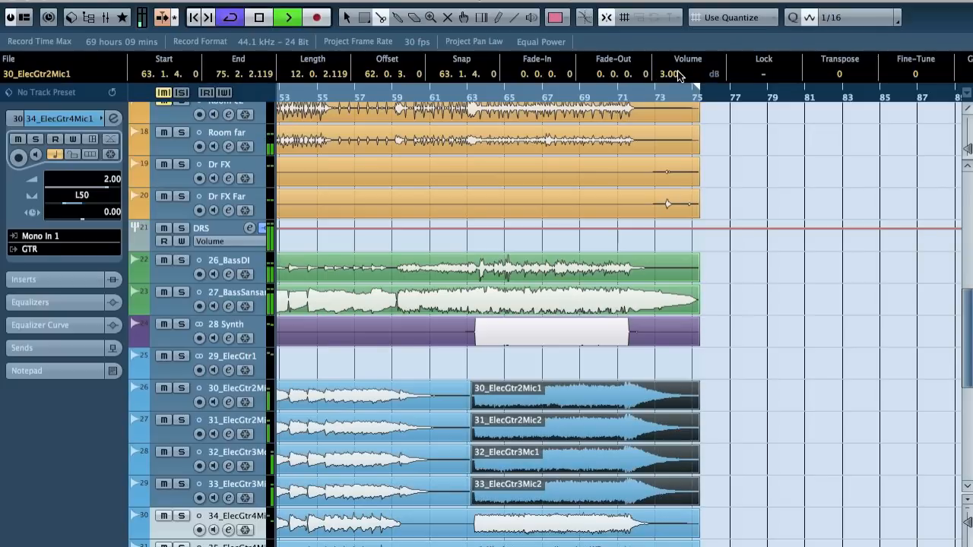
{"action": "left_click", "coordinate": [787, 360]}
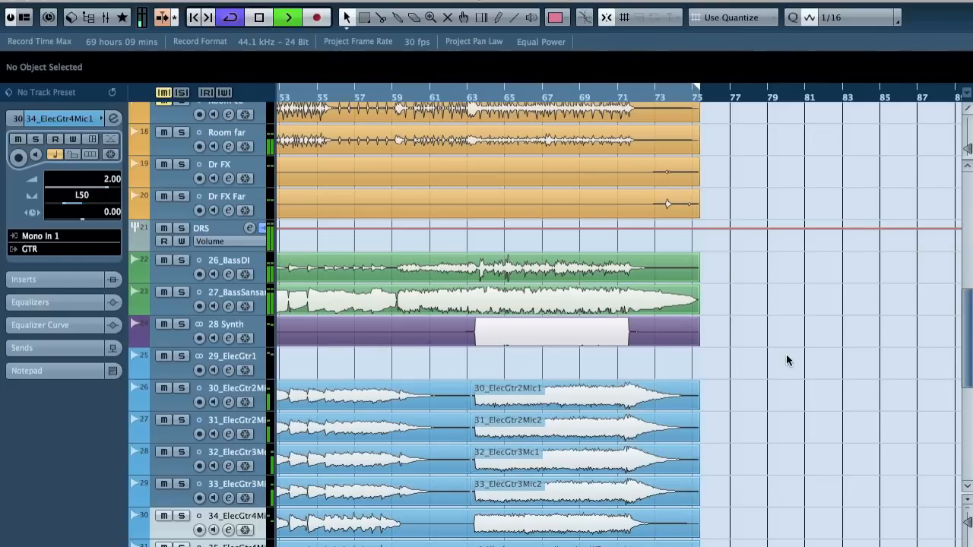
Examine the guitar, vocal and drum tracks across the whole song arrangement while the mix plays
{"action": "scroll", "coordinate": [787, 360], "scroll_direction": "left", "scroll_amount": 6}
{"action": "scroll", "coordinate": [786, 360], "scroll_direction": "down", "scroll_amount": 1}
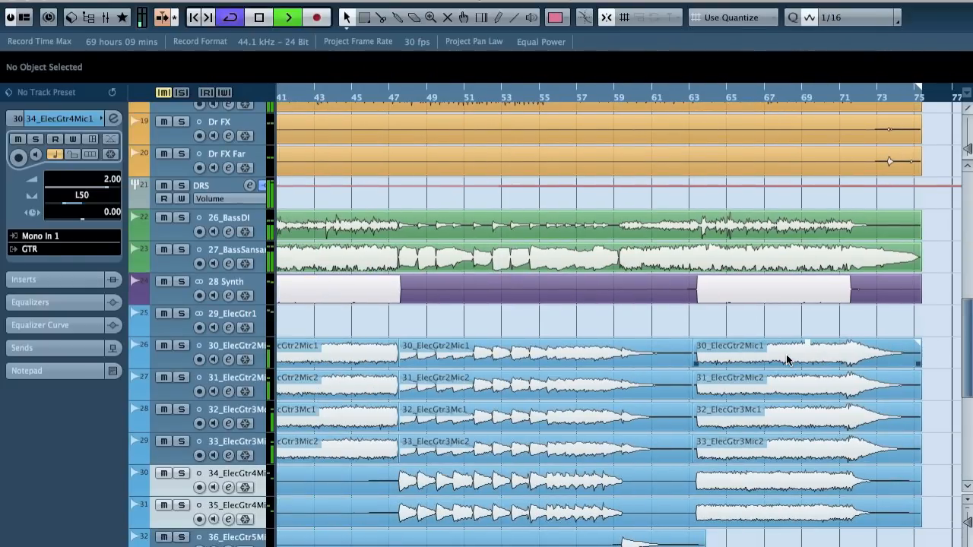
{"action": "scroll", "coordinate": [786, 360], "scroll_direction": "down", "scroll_amount": 5}
{"action": "scroll", "coordinate": [787, 361], "scroll_direction": "up", "scroll_amount": 3}
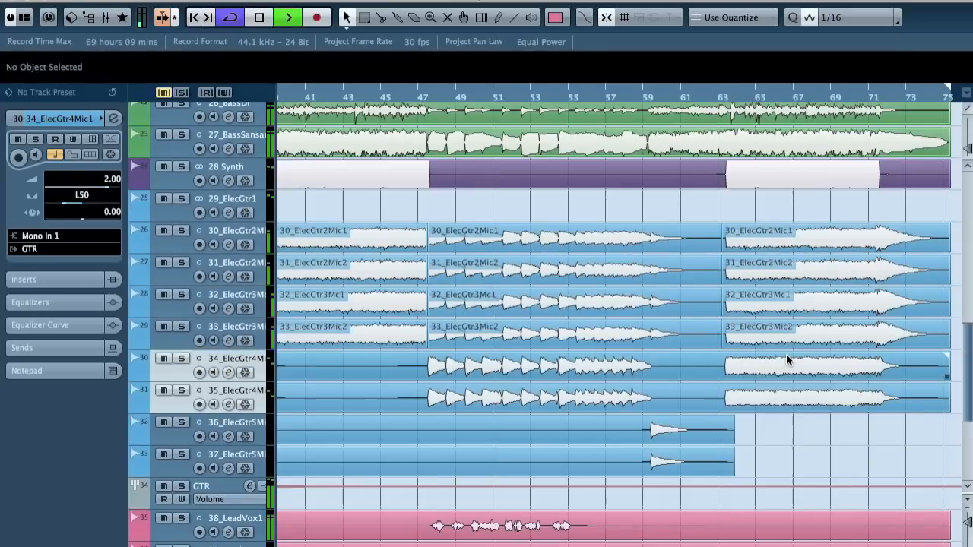
{"action": "scroll", "coordinate": [787, 360], "scroll_direction": "left", "scroll_amount": 2}
{"action": "scroll", "coordinate": [787, 360], "scroll_direction": "down", "scroll_amount": 3}
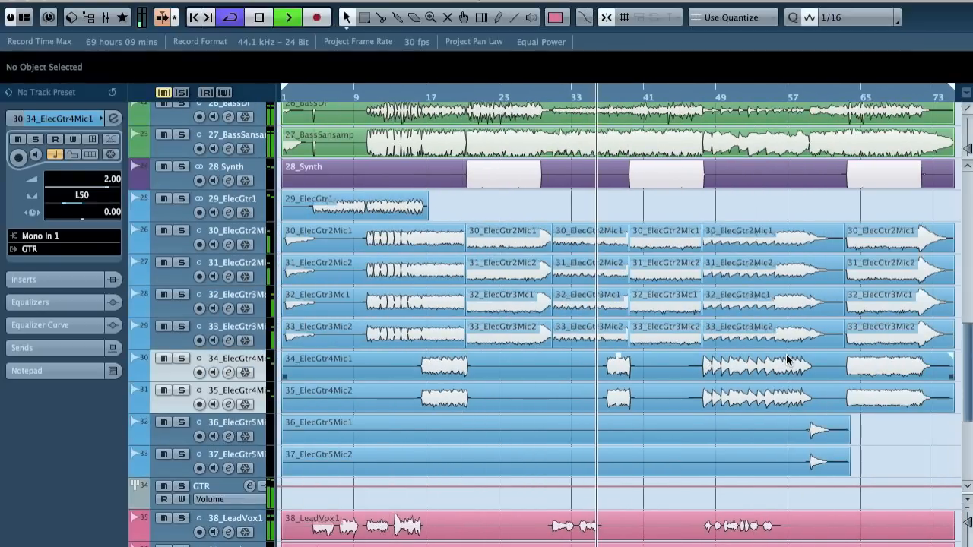
{"action": "scroll", "coordinate": [787, 360], "scroll_direction": "up", "scroll_amount": 3}
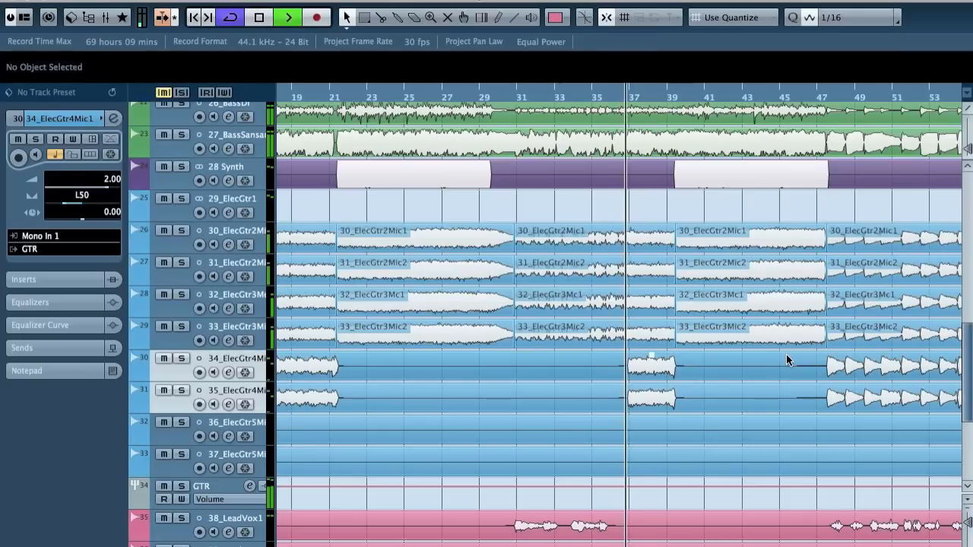
{"action": "scroll", "coordinate": [746, 370], "scroll_direction": "left", "scroll_amount": 5}
{"action": "scroll", "coordinate": [746, 370], "scroll_direction": "down", "scroll_amount": 8}
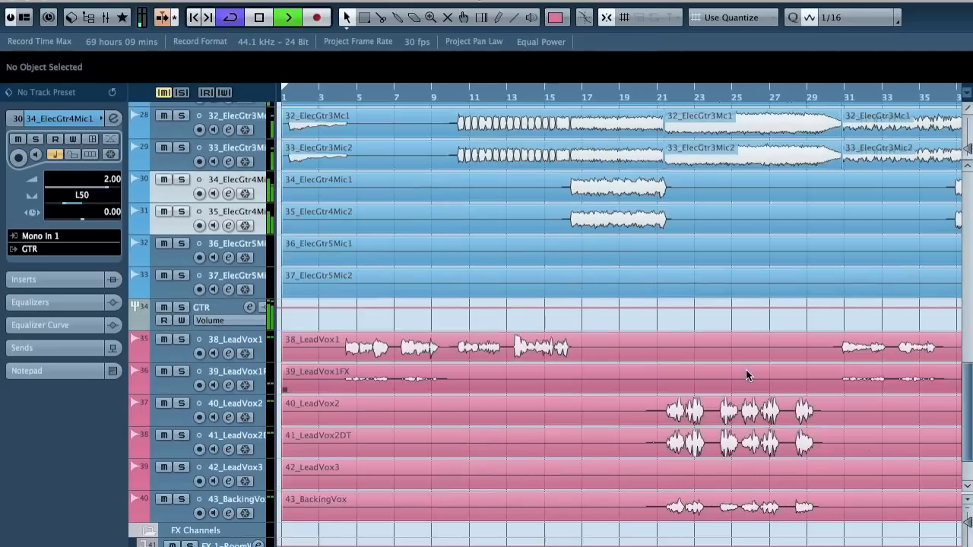
{"action": "scroll", "coordinate": [746, 370], "scroll_direction": "right", "scroll_amount": 3}
{"action": "scroll", "coordinate": [746, 375], "scroll_direction": "right", "scroll_amount": 5}
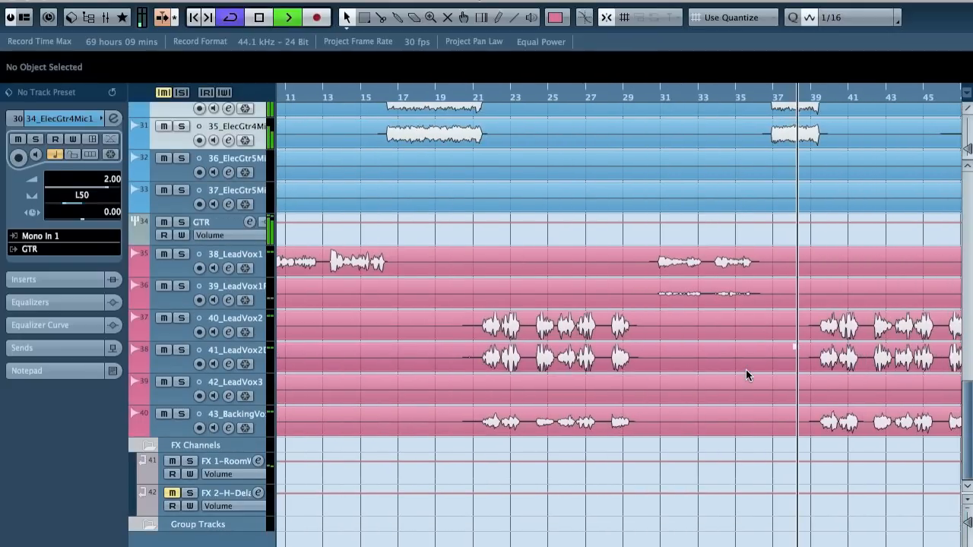
{"action": "scroll", "coordinate": [746, 375], "scroll_direction": "up", "scroll_amount": 8}
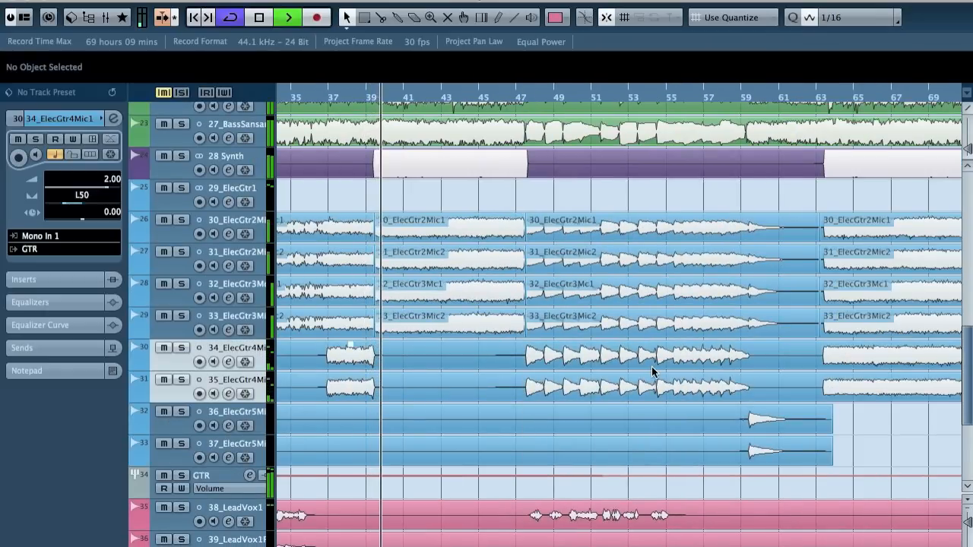
{"action": "scroll", "coordinate": [651, 368], "scroll_direction": "up", "scroll_amount": 11}
{"action": "scroll", "coordinate": [651, 366], "scroll_direction": "left", "scroll_amount": 1}
{"action": "scroll", "coordinate": [652, 367], "scroll_direction": "up", "scroll_amount": 9}
{"action": "scroll", "coordinate": [652, 366], "scroll_direction": "left", "scroll_amount": 1}
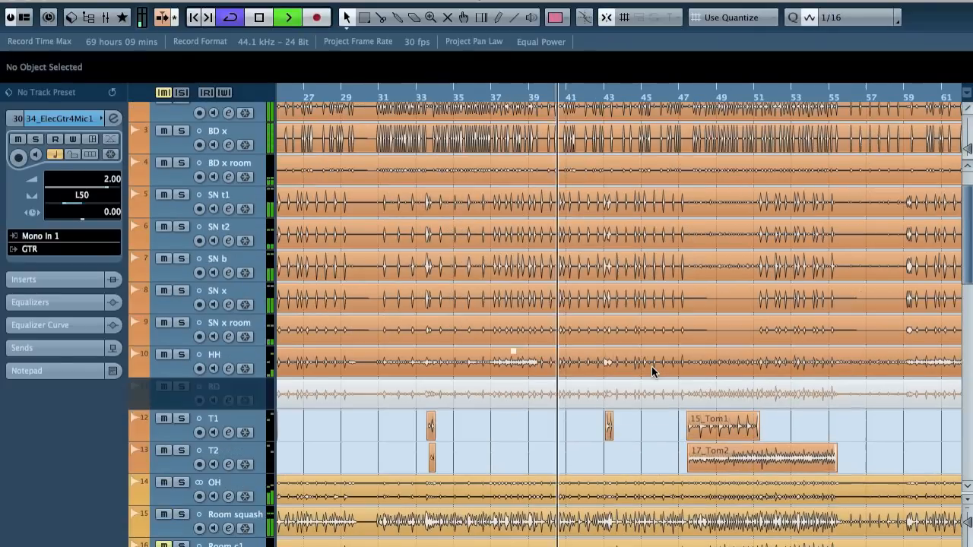
{"action": "scroll", "coordinate": [651, 366], "scroll_direction": "up", "scroll_amount": 2}
Set the 28 Synth track's volume to -6.00
{"action": "scroll", "coordinate": [652, 367], "scroll_direction": "down", "scroll_amount": 16}
{"action": "scroll", "coordinate": [651, 366], "scroll_direction": "left", "scroll_amount": 4}
{"action": "scroll", "coordinate": [651, 366], "scroll_direction": "down", "scroll_amount": 3}
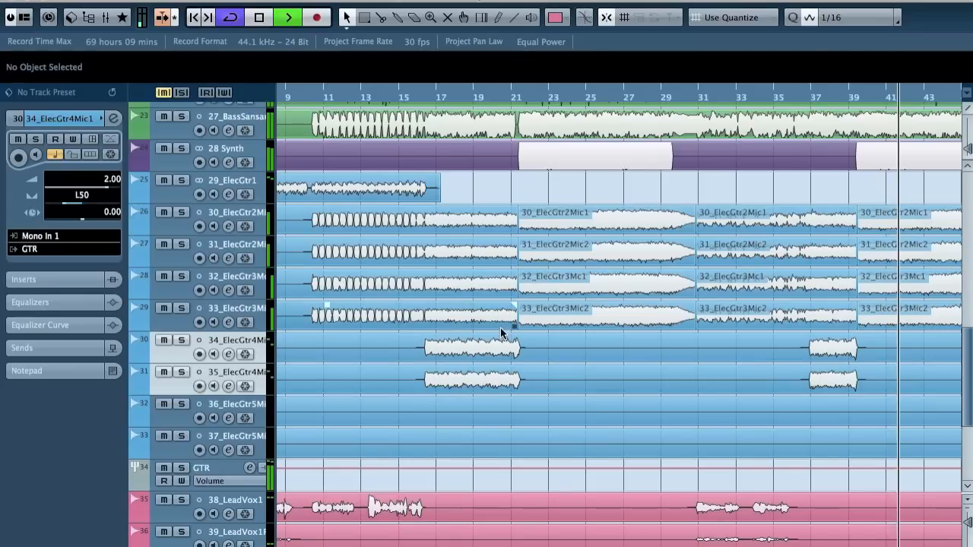
{"action": "left_click", "coordinate": [245, 158]}
{"action": "double_click", "coordinate": [88, 179]}
{"action": "type", "text": "-6"}
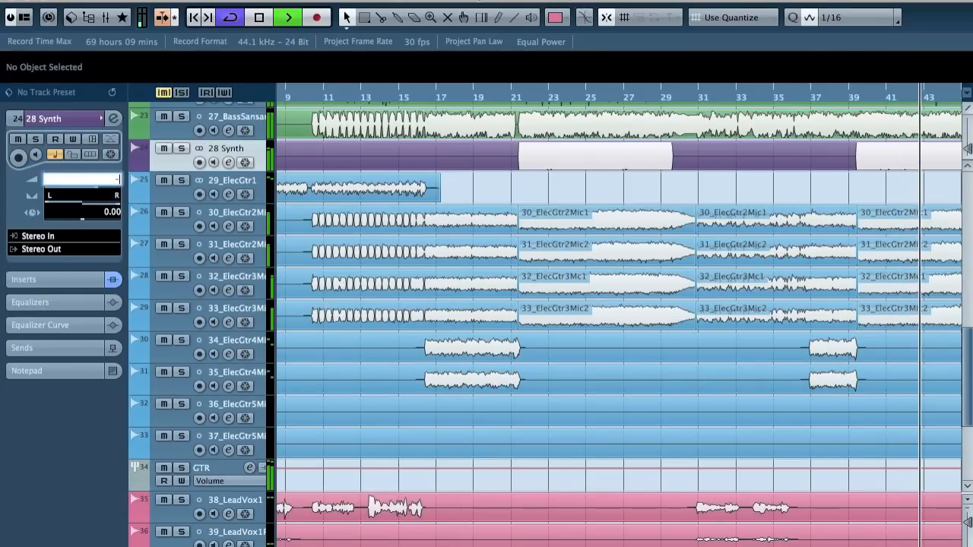
{"action": "key", "text": "Return"}
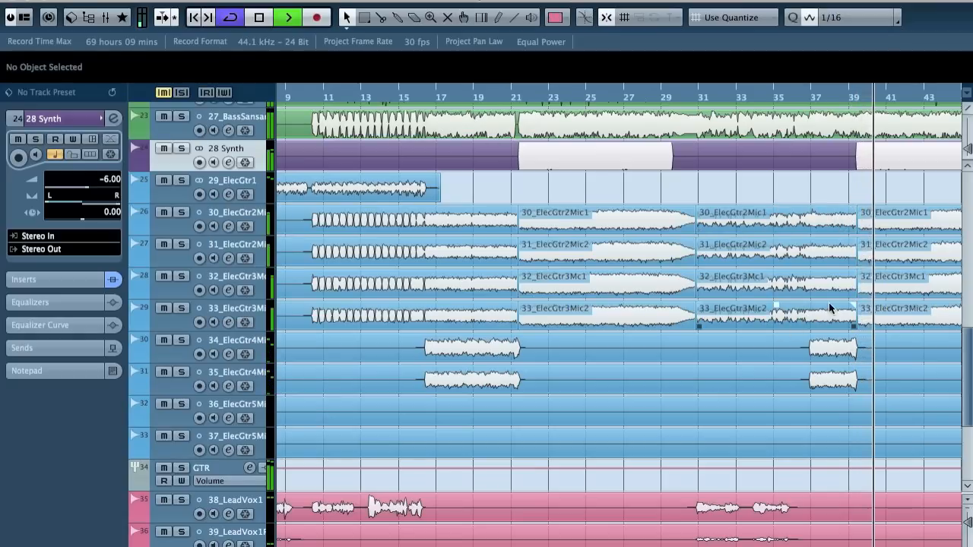
Play the mix from just before bar 20 and inspect the Dr FX and Dr FX Far channel levels
{"action": "scroll", "coordinate": [773, 352], "scroll_direction": "up", "scroll_amount": 10}
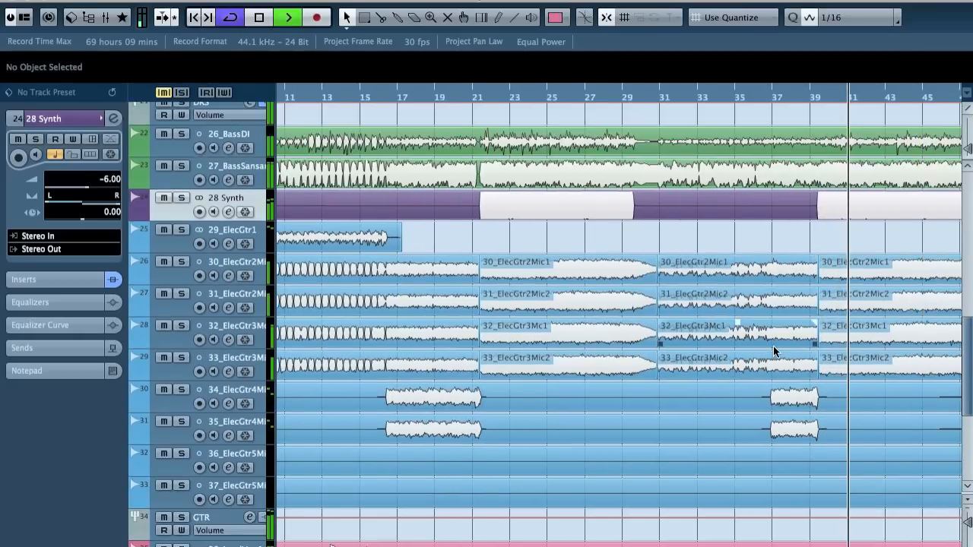
{"action": "key", "text": "space"}
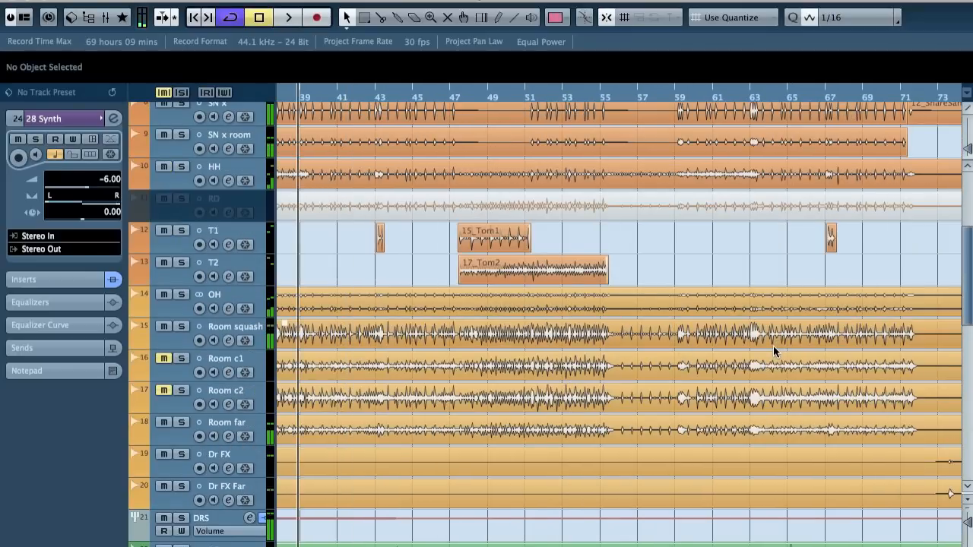
{"action": "left_click", "coordinate": [515, 98]}
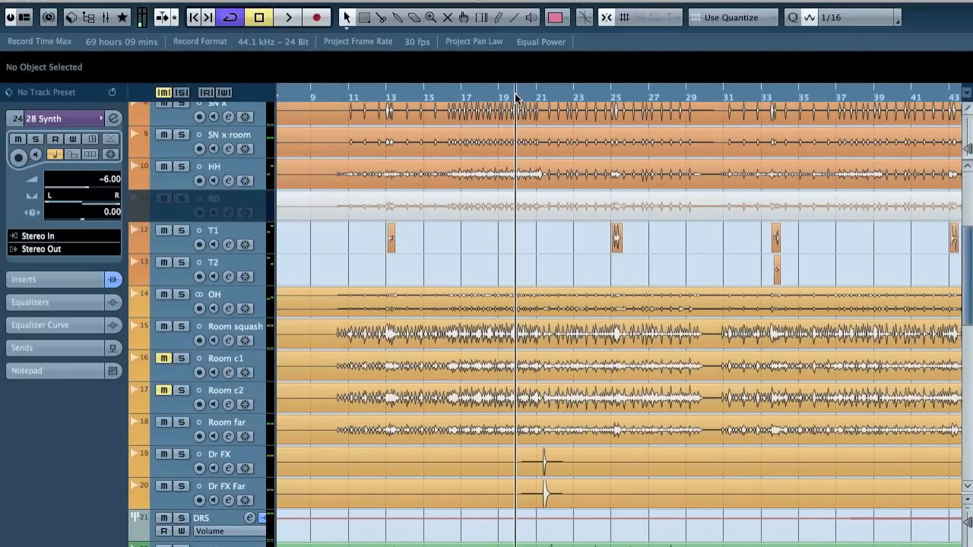
{"action": "left_click", "coordinate": [210, 459]}
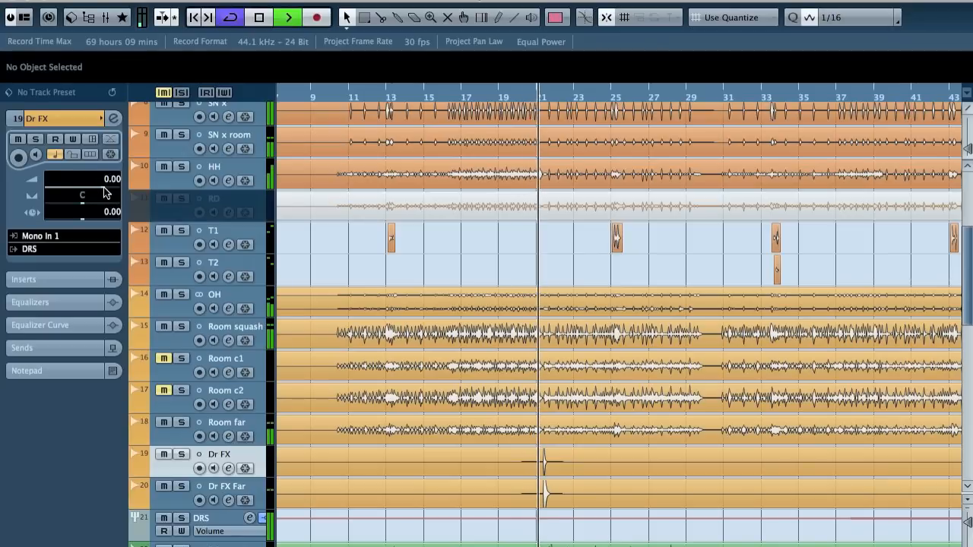
{"action": "left_click", "coordinate": [245, 486]}
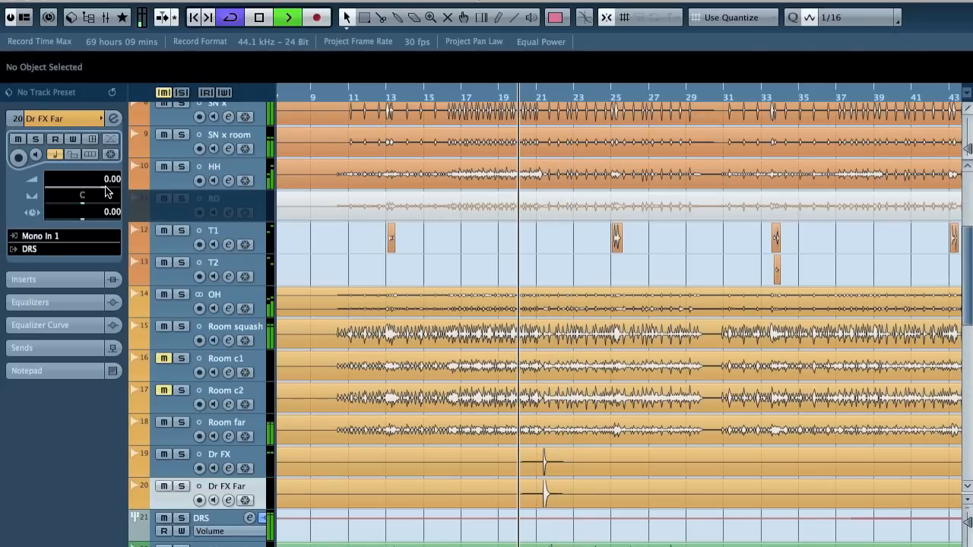
Examine the Dr FX and Dr FX Far hits near bar 21 close up against the surrounding drums during playback
{"action": "key", "text": "h"}
{"action": "key", "text": "h"}
{"action": "key", "text": "h"}
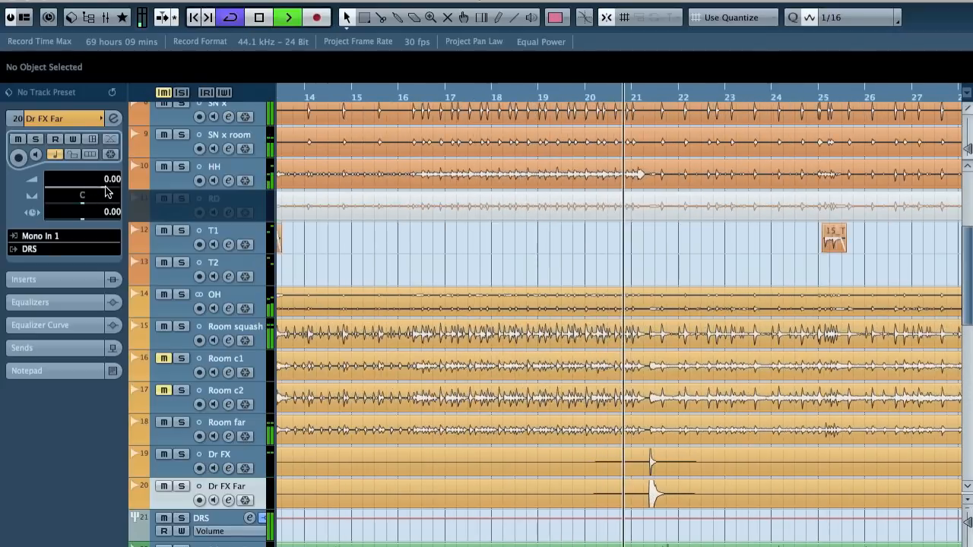
{"action": "key", "text": "h"}
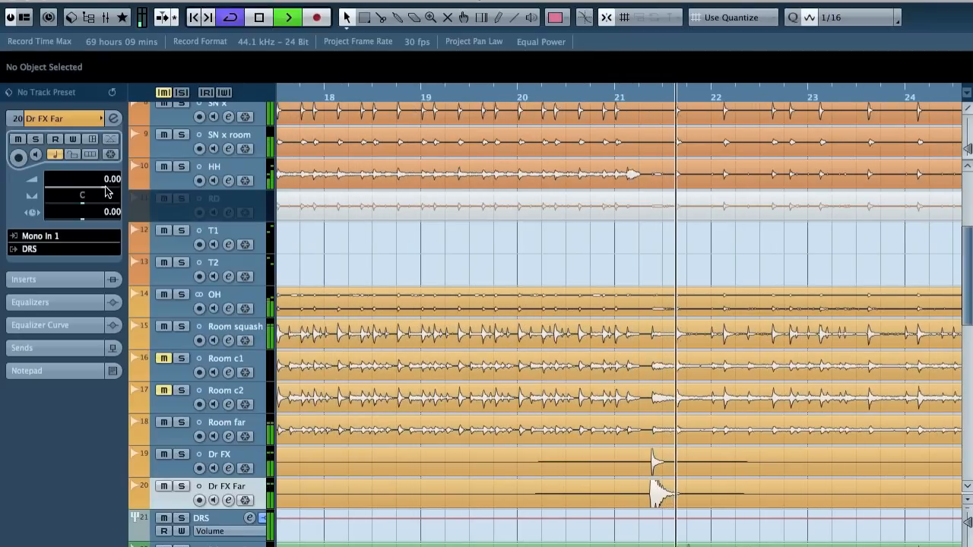
{"action": "left_click", "coordinate": [248, 488], "text": "super"}
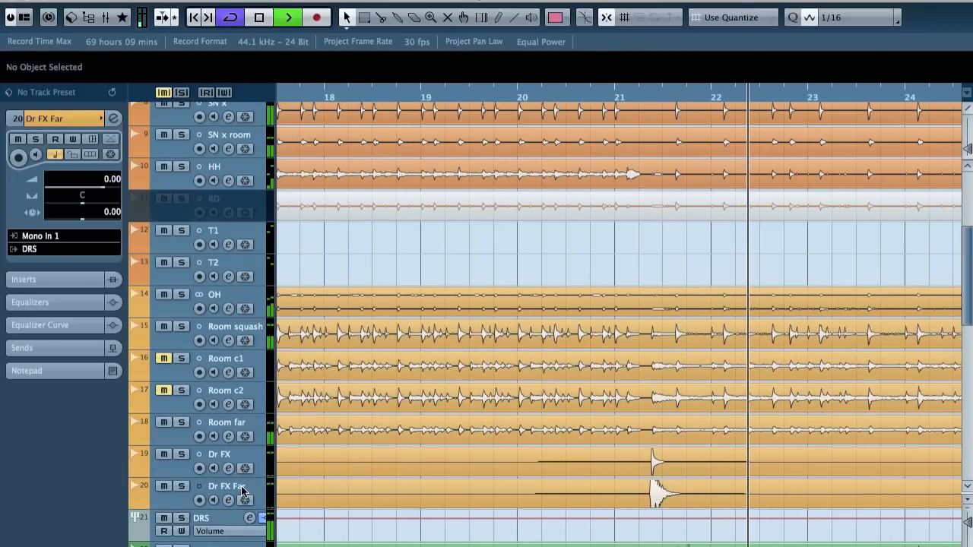
{"action": "key", "text": "g"}
{"action": "key", "text": "g"}
{"action": "key", "text": "g"}
{"action": "key", "text": "g"}
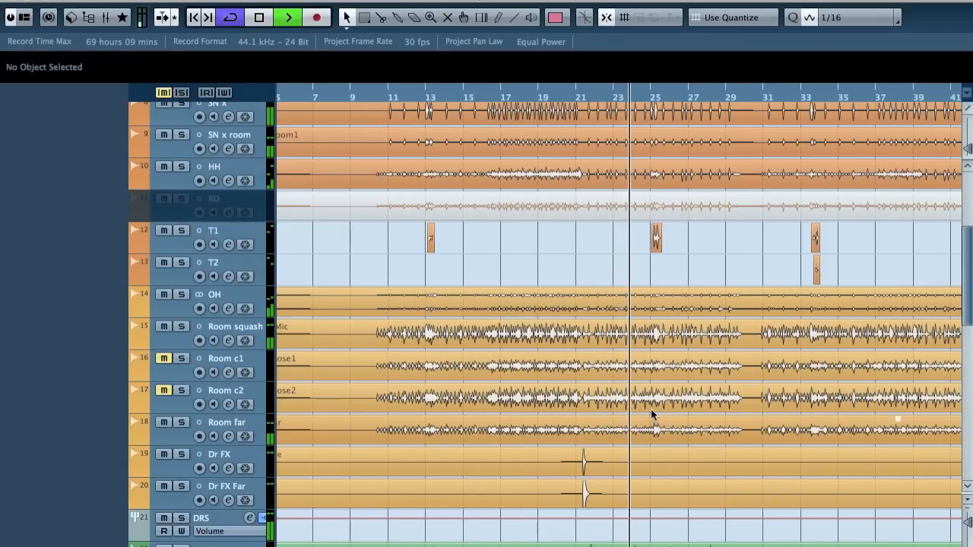
{"action": "key", "text": "h"}
{"action": "key", "text": "h"}
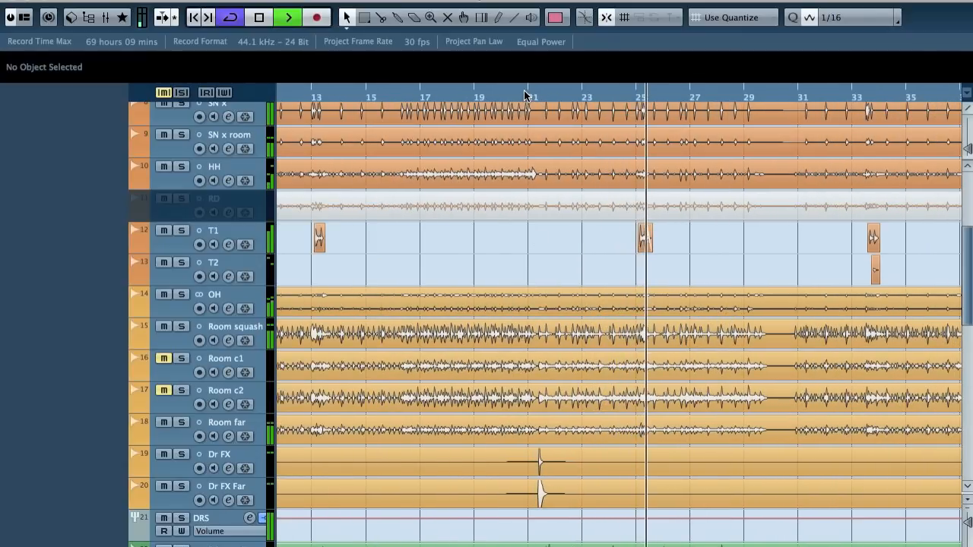
Show the volume automation lane of the BD in track and enable automation reading on it
{"action": "scroll", "coordinate": [615, 261], "scroll_direction": "up", "scroll_amount": 5}
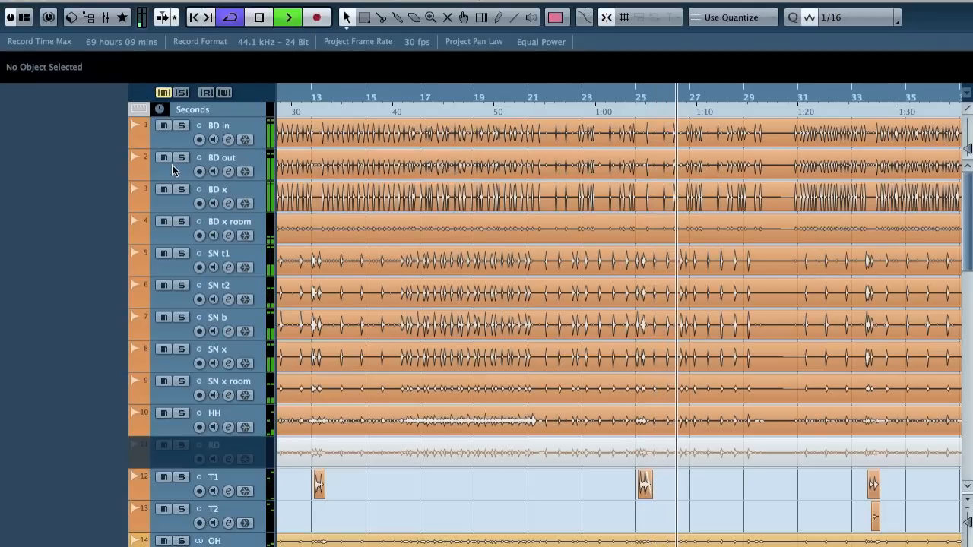
{"action": "left_click", "coordinate": [136, 142]}
{"action": "left_click", "coordinate": [163, 157]}
Move the 28 Synth track to the top of the track list, directly above BD in, and stop playback
{"action": "scroll", "coordinate": [680, 220], "scroll_direction": "down", "scroll_amount": 10}
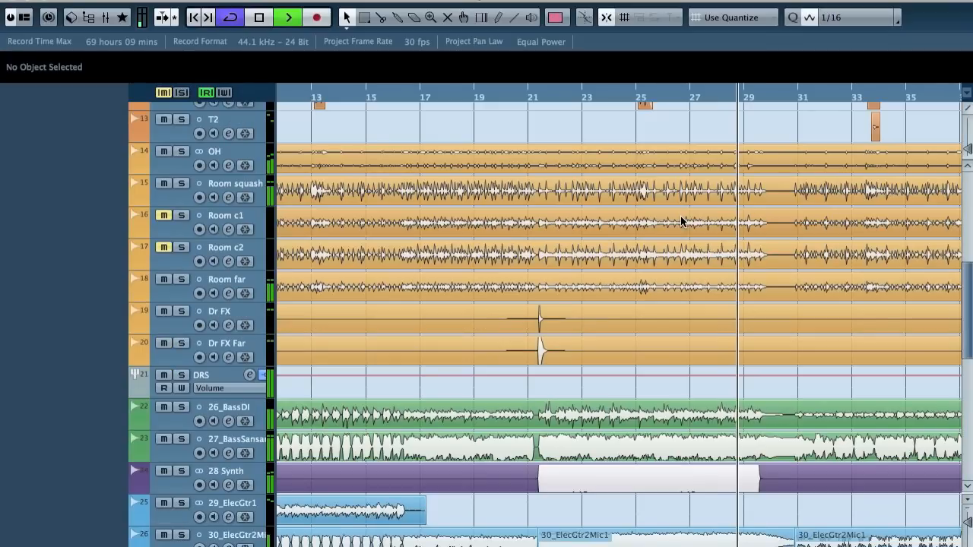
{"action": "left_click", "coordinate": [205, 478]}
{"action": "scroll", "coordinate": [201, 230], "scroll_direction": "up", "scroll_amount": 3}
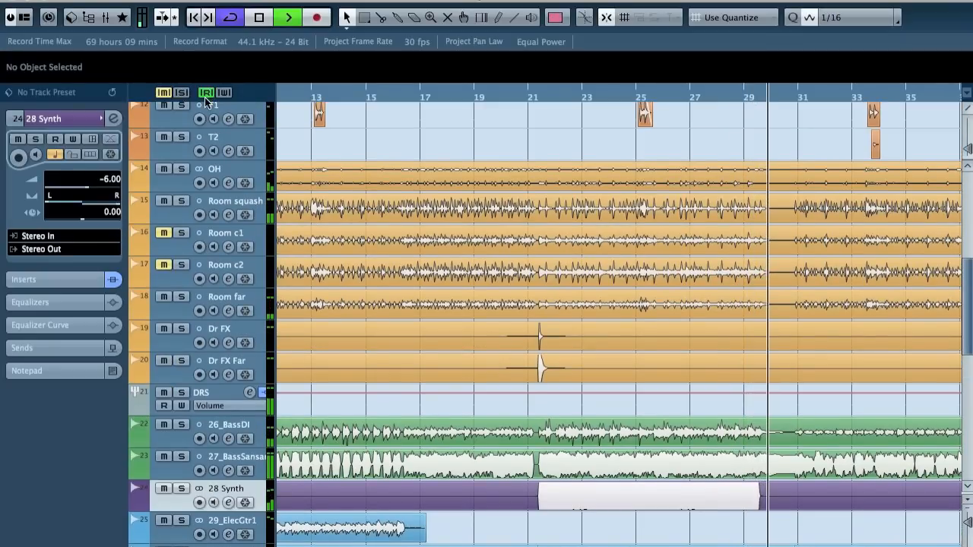
{"action": "scroll", "coordinate": [204, 110], "scroll_direction": "up", "scroll_amount": 5}
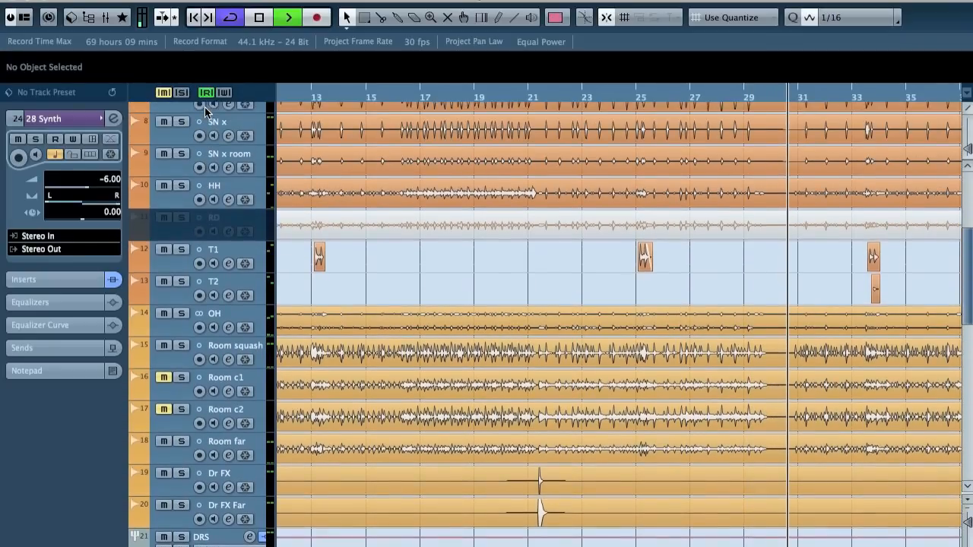
{"action": "scroll", "coordinate": [205, 110], "scroll_direction": "up", "scroll_amount": 5}
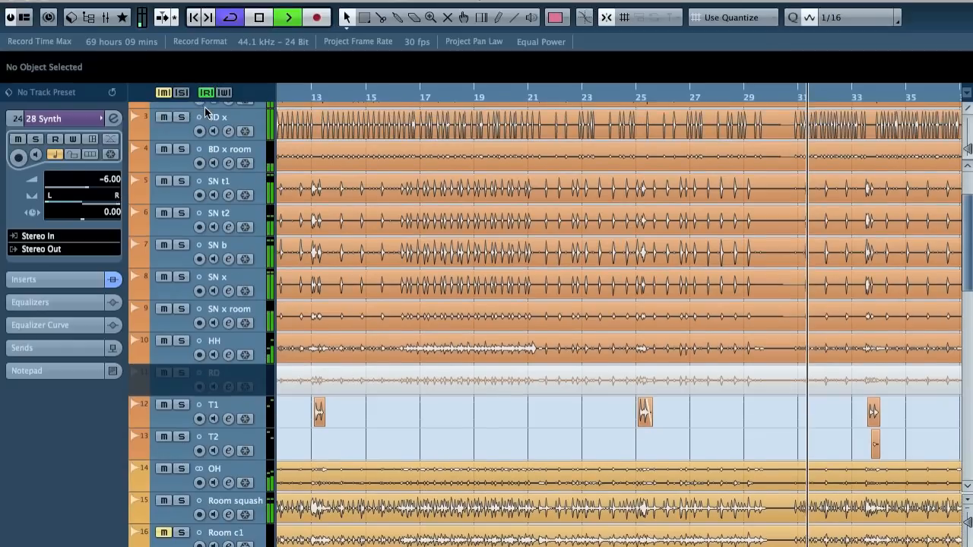
{"action": "scroll", "coordinate": [204, 111], "scroll_direction": "up", "scroll_amount": 2}
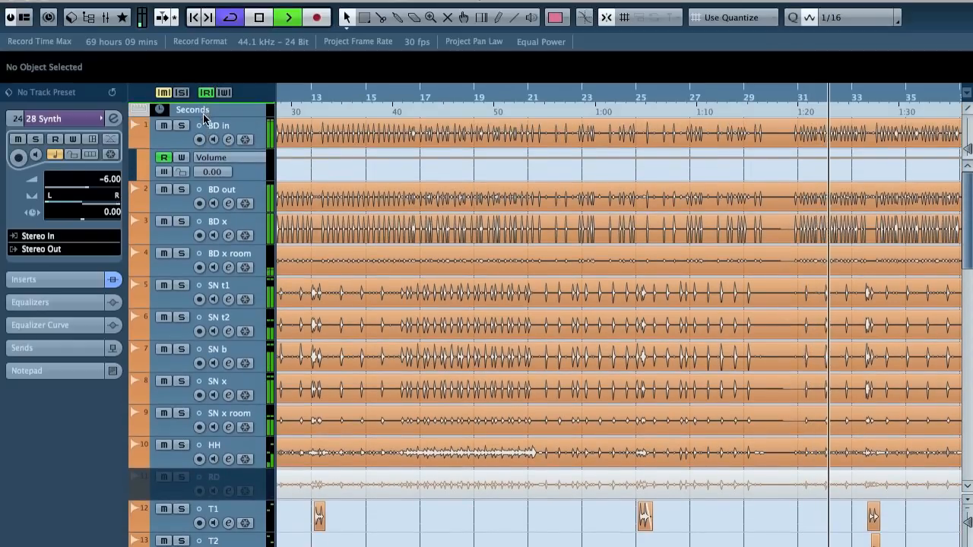
{"action": "key", "text": "space"}
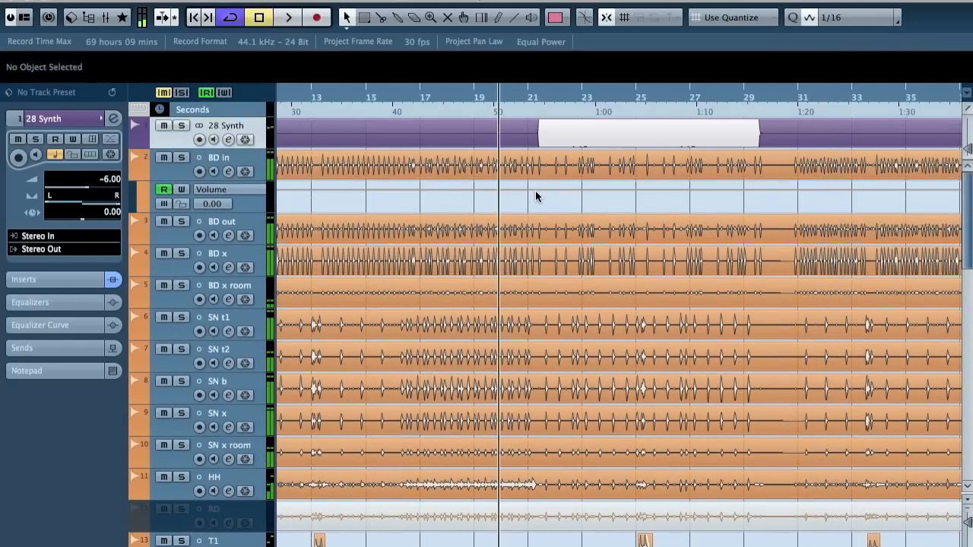
Add pairs of BD in volume automation points at 0.00 near the first synth section's start at 21.2.2 and after its end at 29.4.4
{"action": "key", "text": "h"}
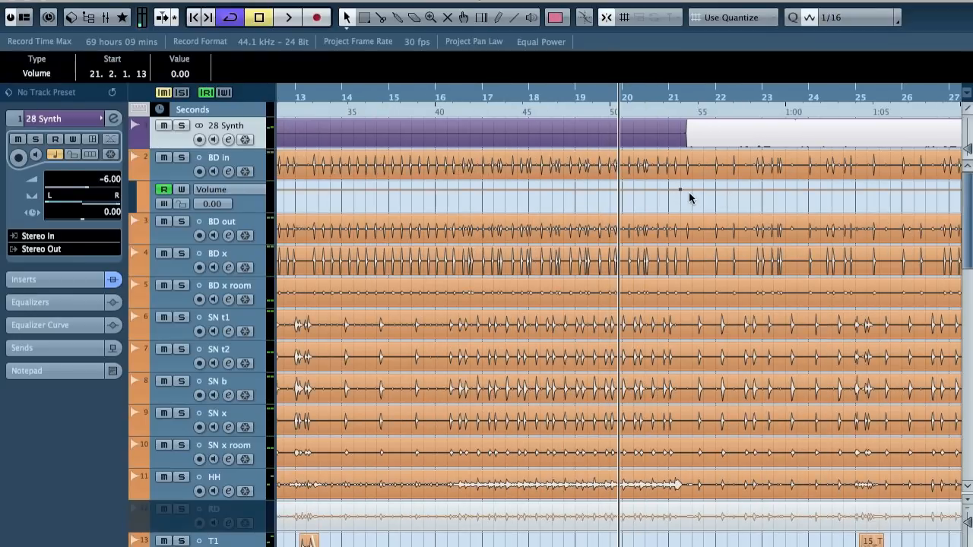
{"action": "key", "text": "h"}
{"action": "key", "text": "h"}
{"action": "left_click", "coordinate": [752, 189]}
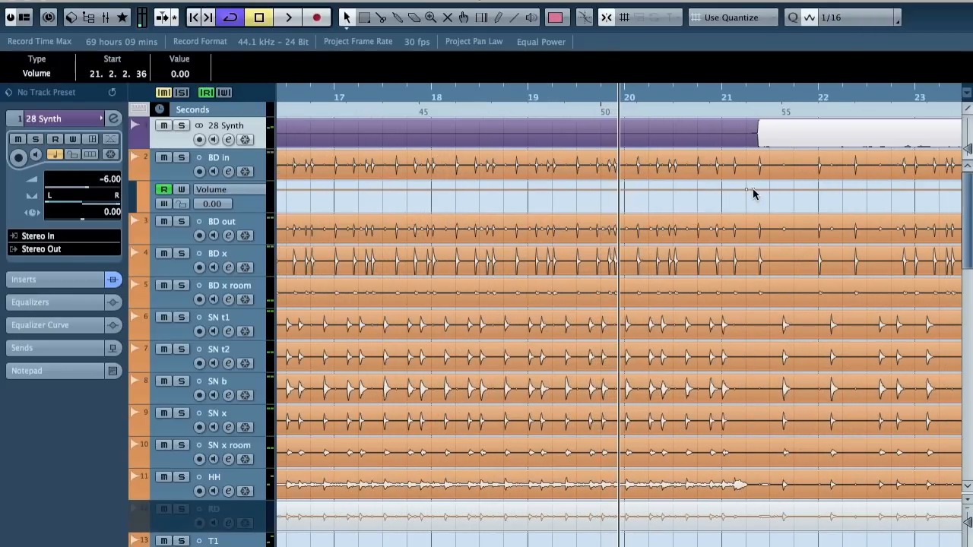
{"action": "scroll", "coordinate": [864, 202], "scroll_direction": "right", "scroll_amount": 5}
{"action": "scroll", "coordinate": [864, 205], "scroll_direction": "right", "scroll_amount": 4}
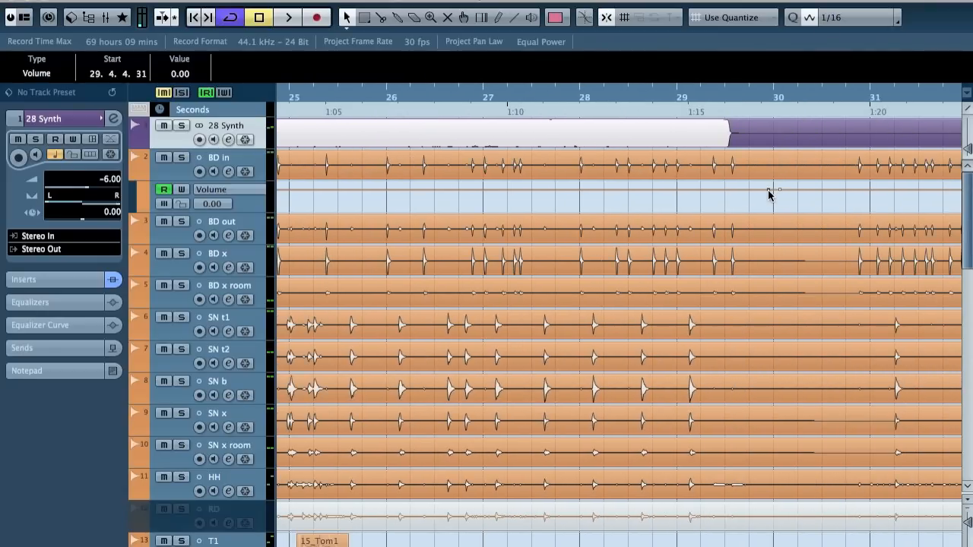
Raise the BD in volume automation across the first synth section, starting at 21.2.2, to 6.02 during playback
{"action": "key", "text": "shift+Left"}
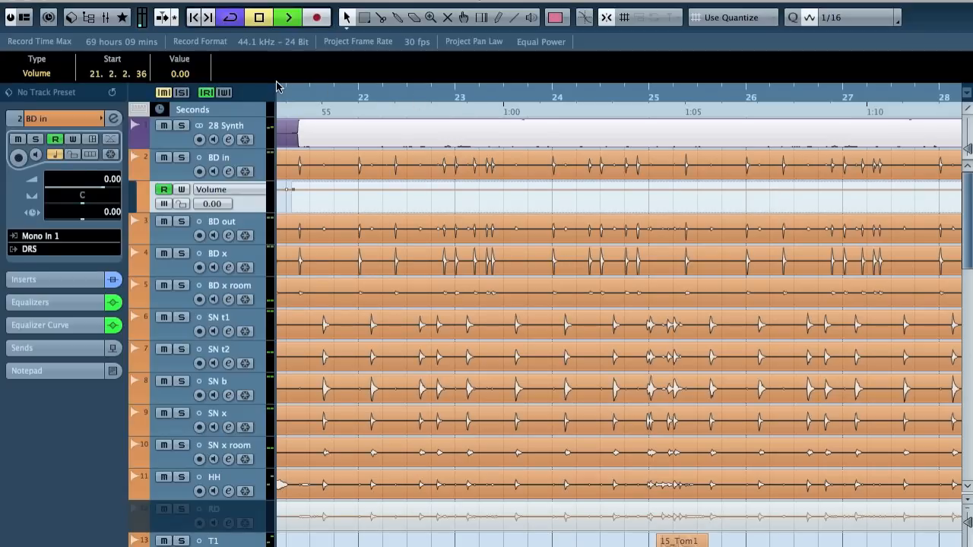
{"action": "key", "text": "space"}
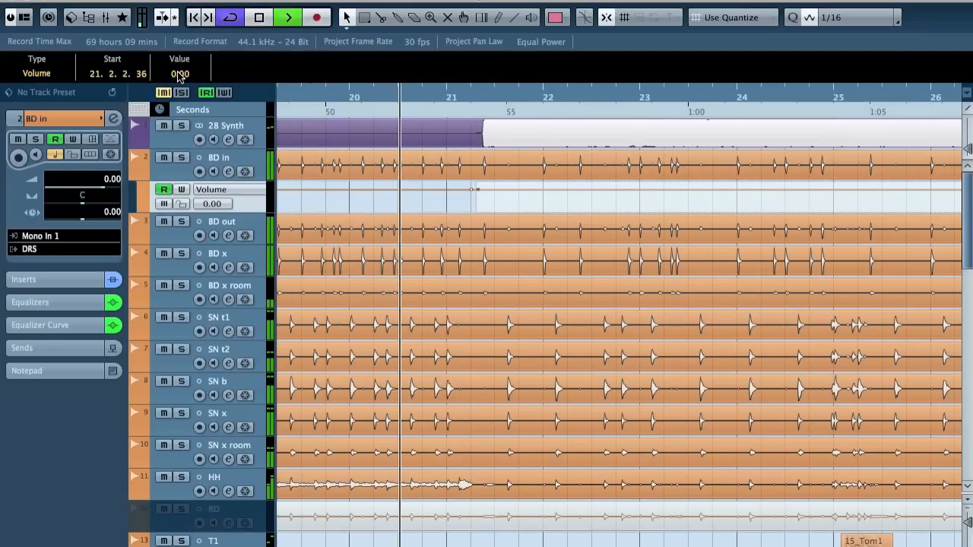
{"action": "scroll", "coordinate": [177, 72], "scroll_direction": "up", "scroll_amount": 3}
{"action": "scroll", "coordinate": [177, 73], "scroll_direction": "up", "scroll_amount": 1}
{"action": "scroll", "coordinate": [179, 74], "scroll_direction": "up", "scroll_amount": 5}
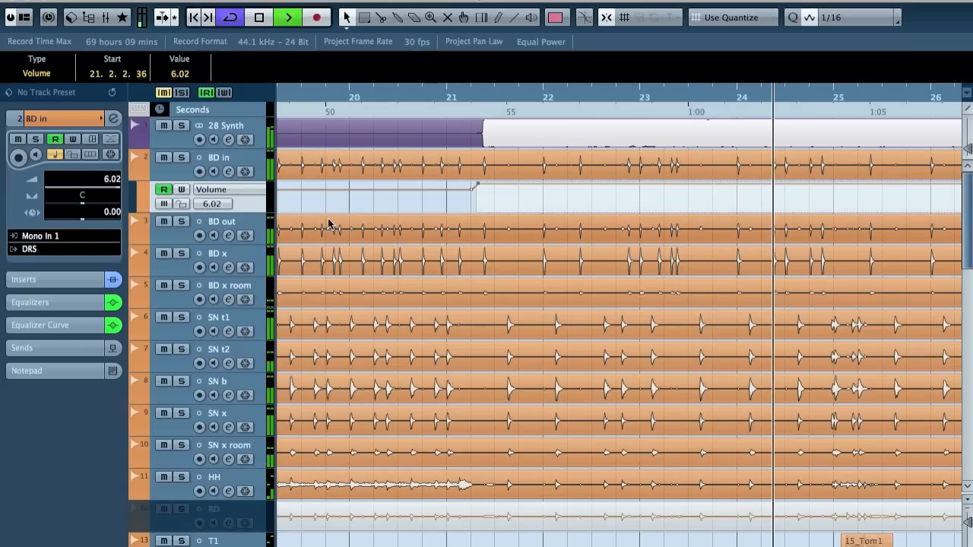
{"action": "key", "text": "g"}
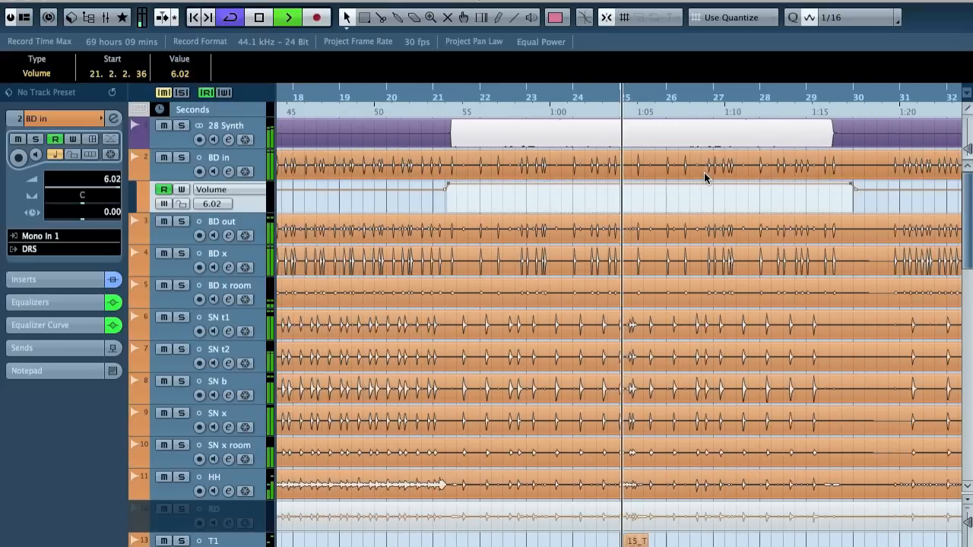
Add BD in volume automation points around the second synth section, from 39.2.1 to 47.3.2, and raise the volume between them to 6.02
{"action": "key", "text": "g"}
{"action": "key", "text": "h"}
{"action": "key", "text": "h"}
{"action": "key", "text": "h"}
{"action": "scroll", "coordinate": [742, 231], "scroll_direction": "right", "scroll_amount": 10}
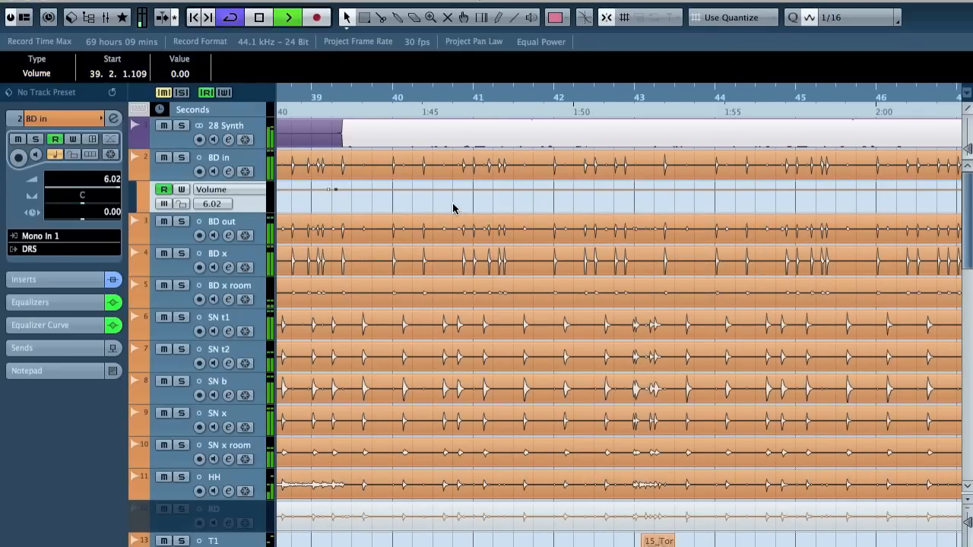
{"action": "scroll", "coordinate": [452, 204], "scroll_direction": "right", "scroll_amount": 4}
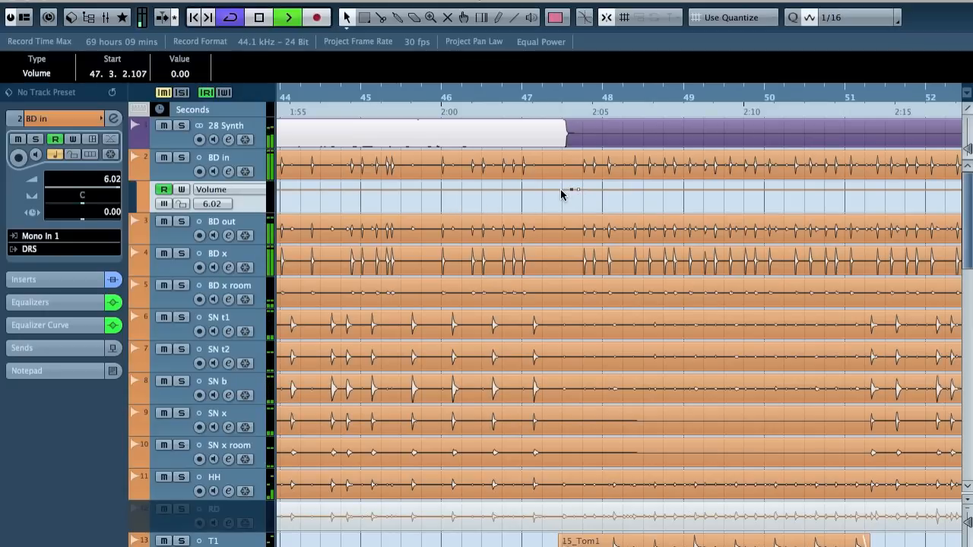
{"action": "scroll", "coordinate": [561, 194], "scroll_direction": "left", "scroll_amount": 4}
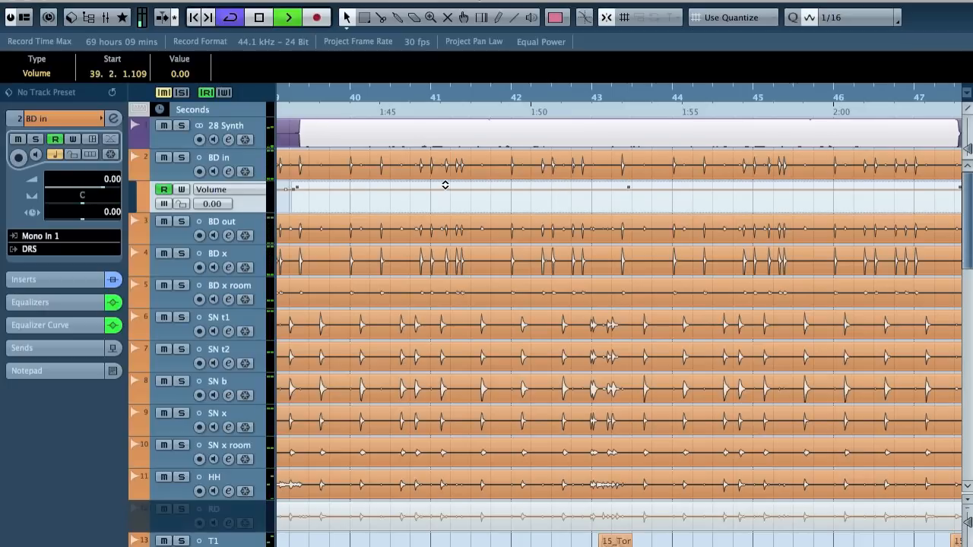
{"action": "scroll", "coordinate": [181, 76], "scroll_direction": "up", "scroll_amount": 6}
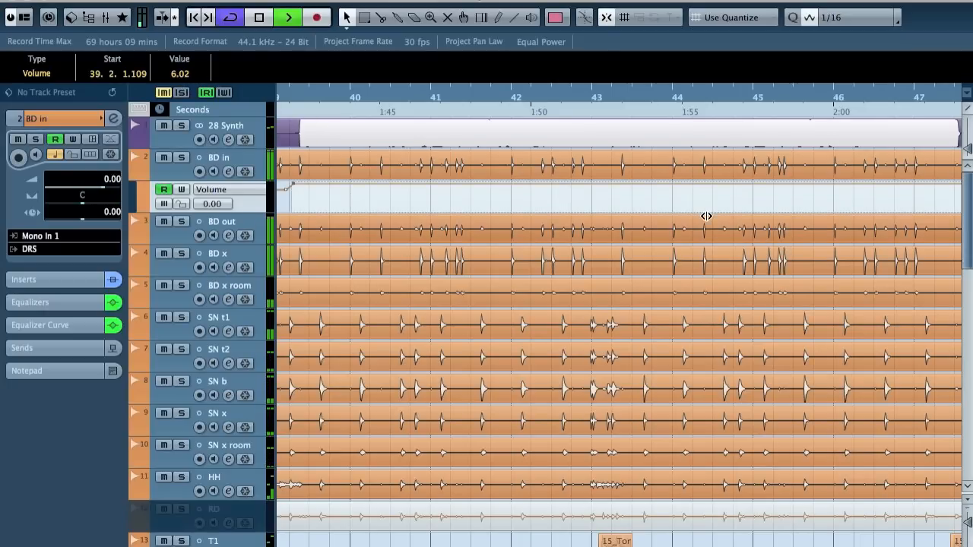
Add BD in volume automation points at the third synth section's start near 63.2.2 and raise the volume from there to 6.02
{"action": "scroll", "coordinate": [707, 216], "scroll_direction": "right", "scroll_amount": 12}
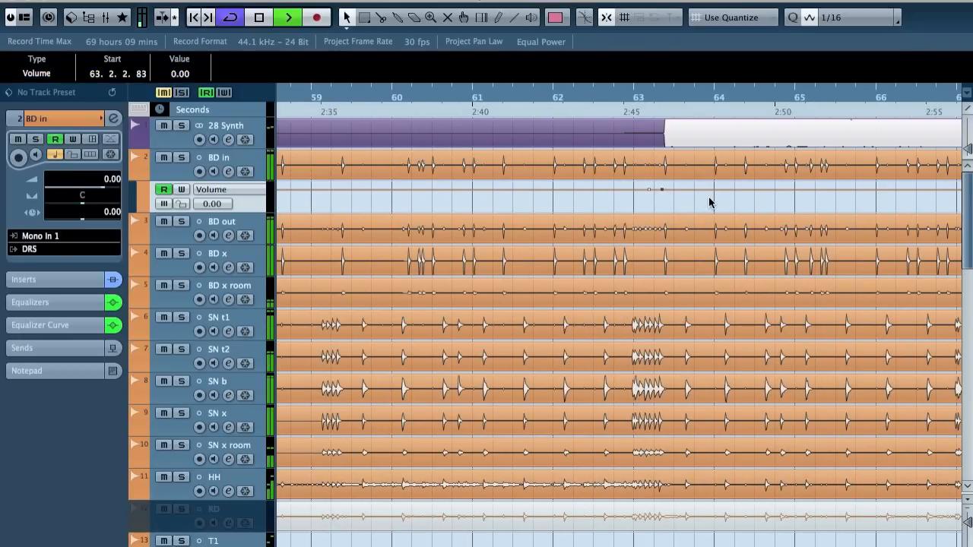
{"action": "scroll", "coordinate": [709, 202], "scroll_direction": "right", "scroll_amount": 5}
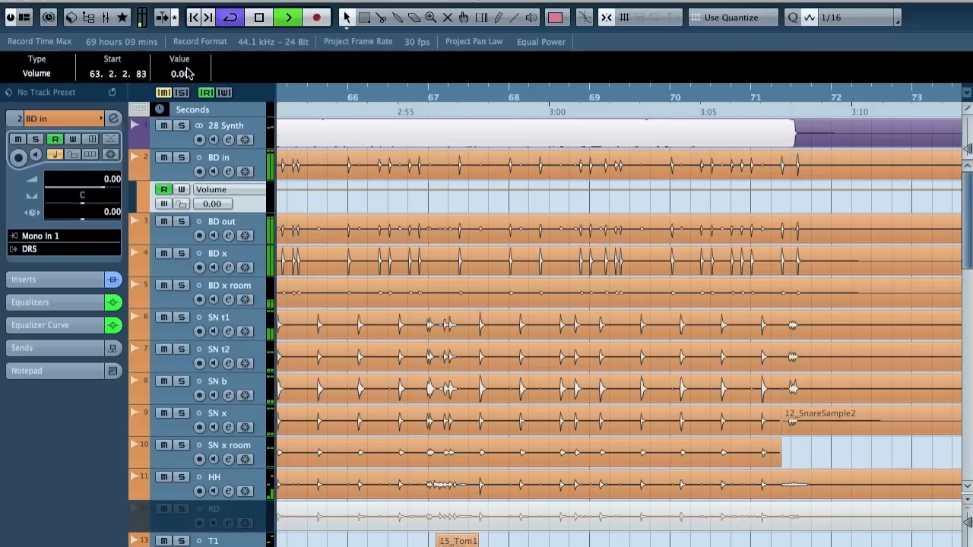
{"action": "scroll", "coordinate": [187, 73], "scroll_direction": "up", "scroll_amount": 5}
{"action": "key", "text": "g"}
{"action": "key", "text": "g"}
{"action": "key", "text": "g"}
{"action": "key", "text": "g"}
{"action": "key", "text": "g"}
{"action": "key", "text": "g"}
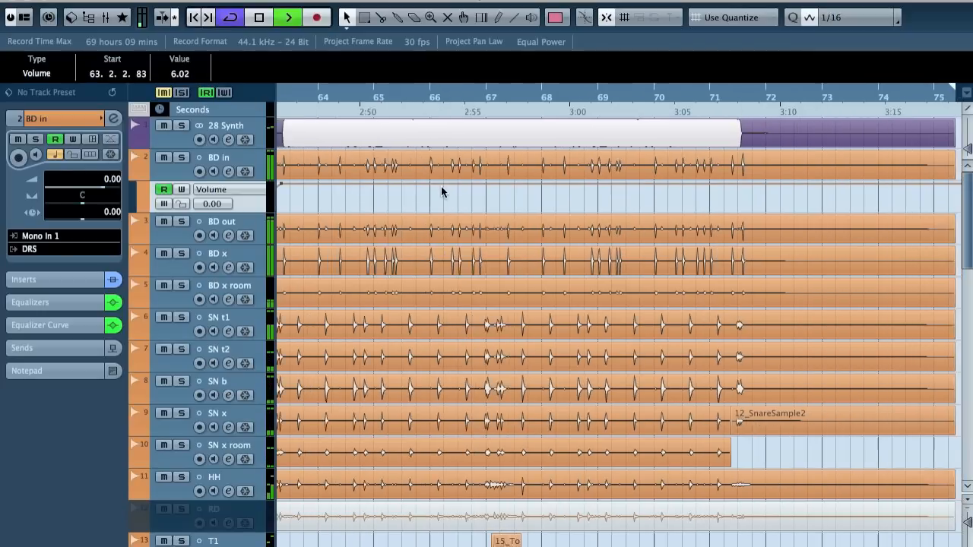
Stop playback and show the HH track's volume automation lane with automation reading enabled
{"action": "scroll", "coordinate": [431, 224], "scroll_direction": "left", "scroll_amount": 10}
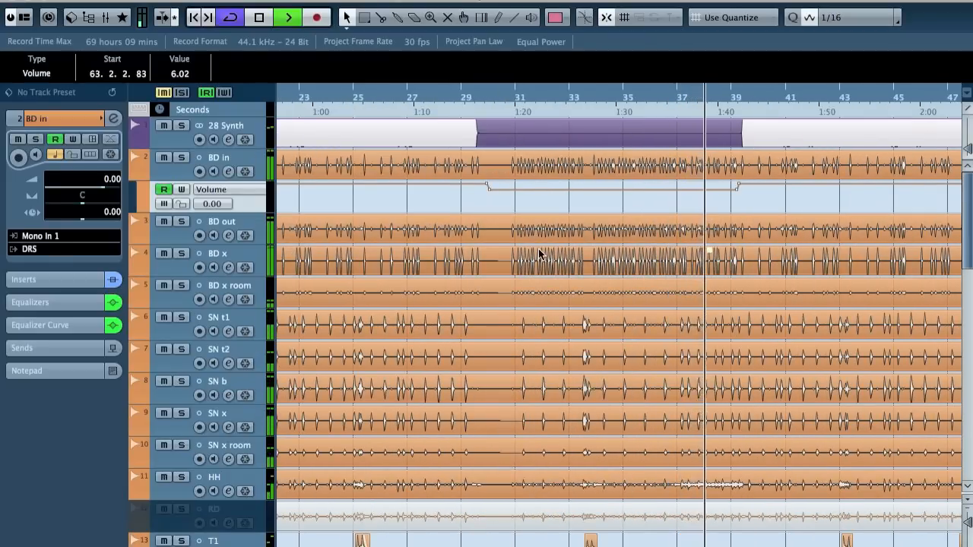
{"action": "scroll", "coordinate": [538, 253], "scroll_direction": "down", "scroll_amount": 4}
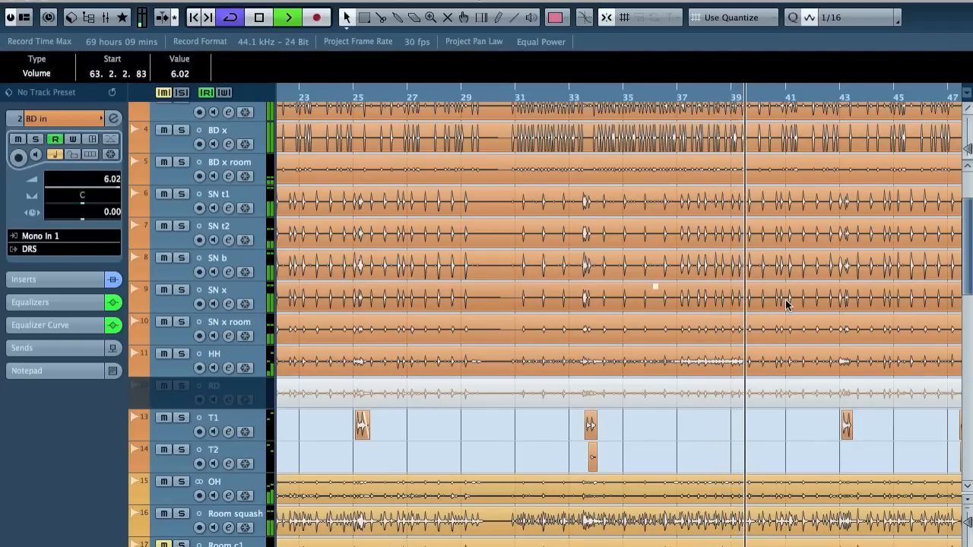
{"action": "scroll", "coordinate": [768, 306], "scroll_direction": "left", "scroll_amount": 10}
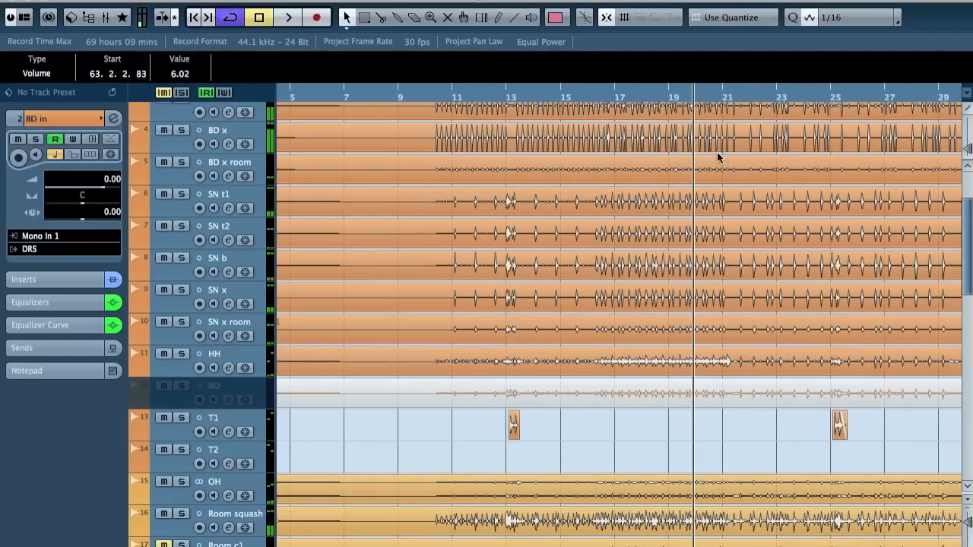
{"action": "scroll", "coordinate": [719, 158], "scroll_direction": "up", "scroll_amount": 4}
{"action": "left_click_drag", "start_coordinate": [694, 101], "coordinate": [688, 114]}
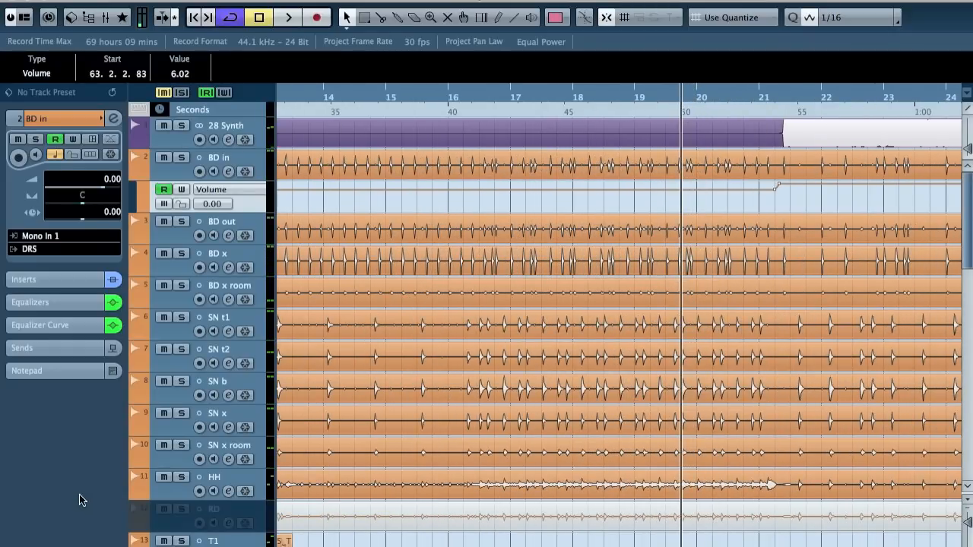
{"action": "left_click", "coordinate": [135, 494]}
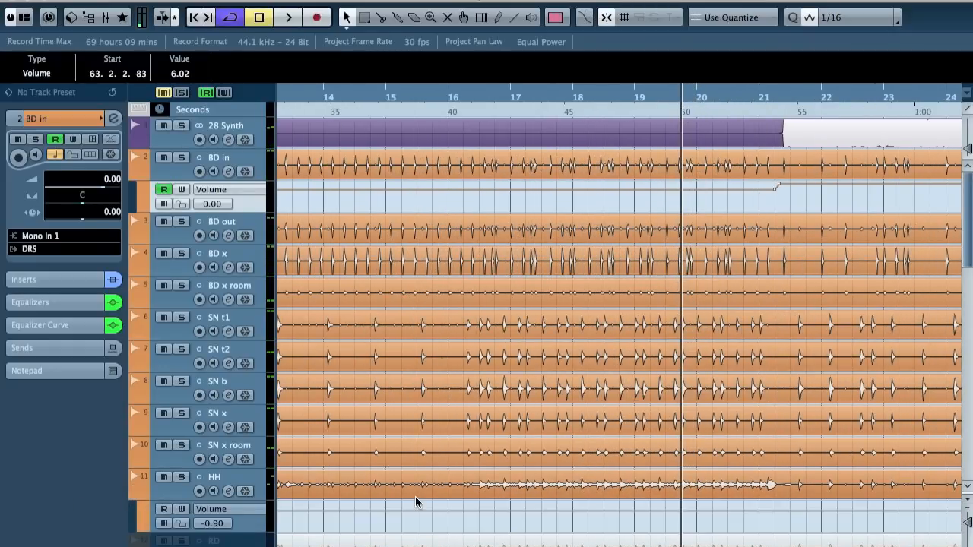
{"action": "scroll", "coordinate": [416, 502], "scroll_direction": "down", "scroll_amount": 2}
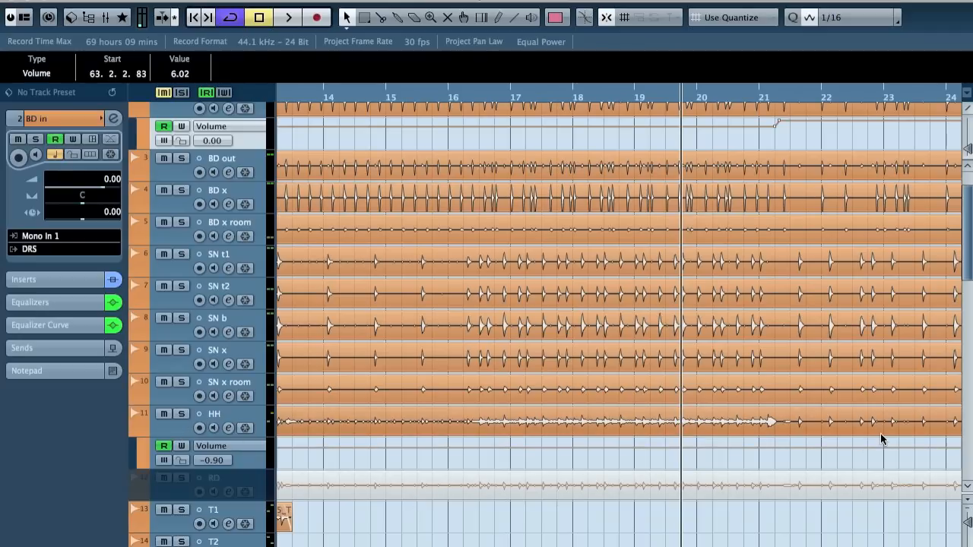
Play the passage from around bar 18 and examine the drum tracks and the tracks below them
{"action": "key", "text": "space"}
{"action": "key", "text": "space"}
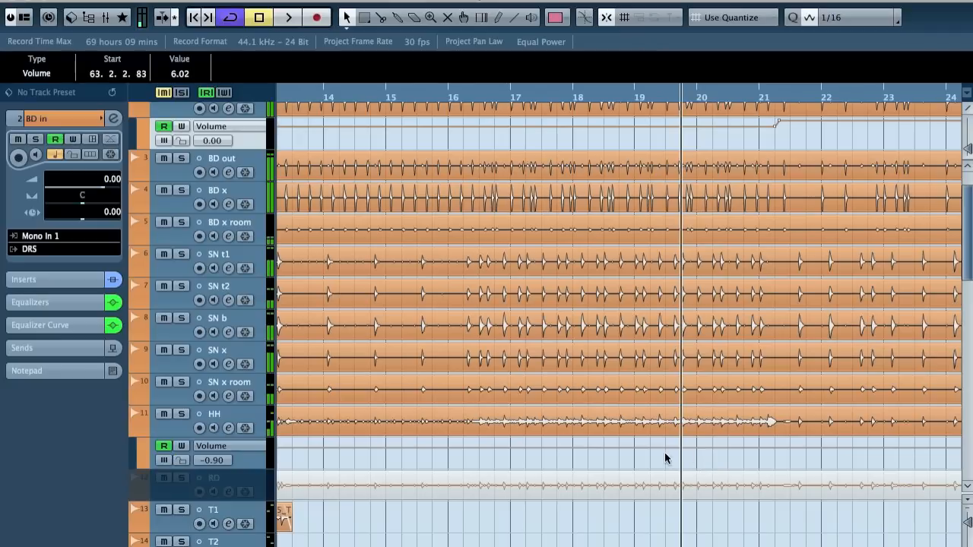
{"action": "left_click", "coordinate": [593, 95]}
{"action": "key", "text": "space"}
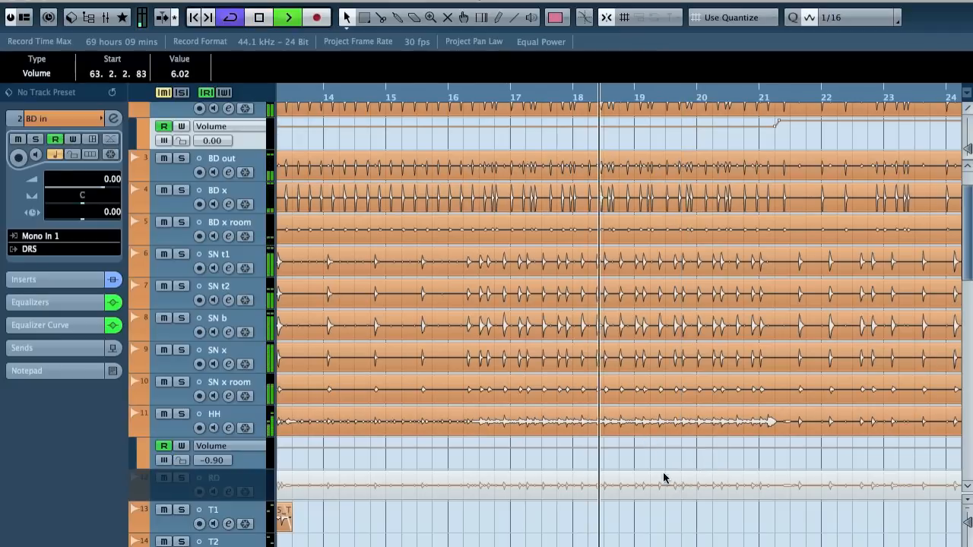
{"action": "scroll", "coordinate": [677, 439], "scroll_direction": "down", "scroll_amount": 10}
{"action": "key", "text": "space"}
{"action": "scroll", "coordinate": [677, 439], "scroll_direction": "up", "scroll_amount": 12}
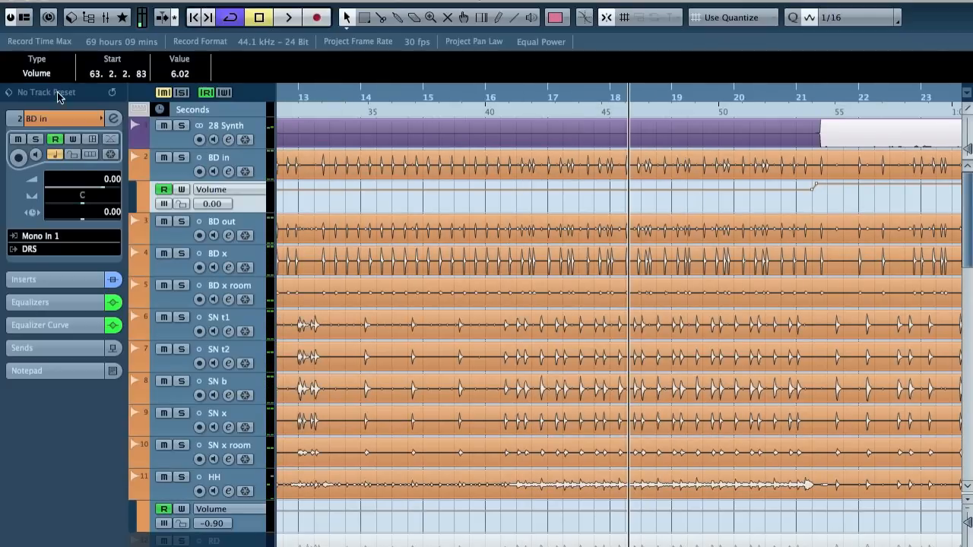
Move the 28 Synth track back down the track list, between DRS and 26_BassDI
{"action": "left_click_drag", "start_coordinate": [212, 124], "coordinate": [219, 301]}
{"action": "left_click_drag", "start_coordinate": [230, 478], "coordinate": [230, 546]}
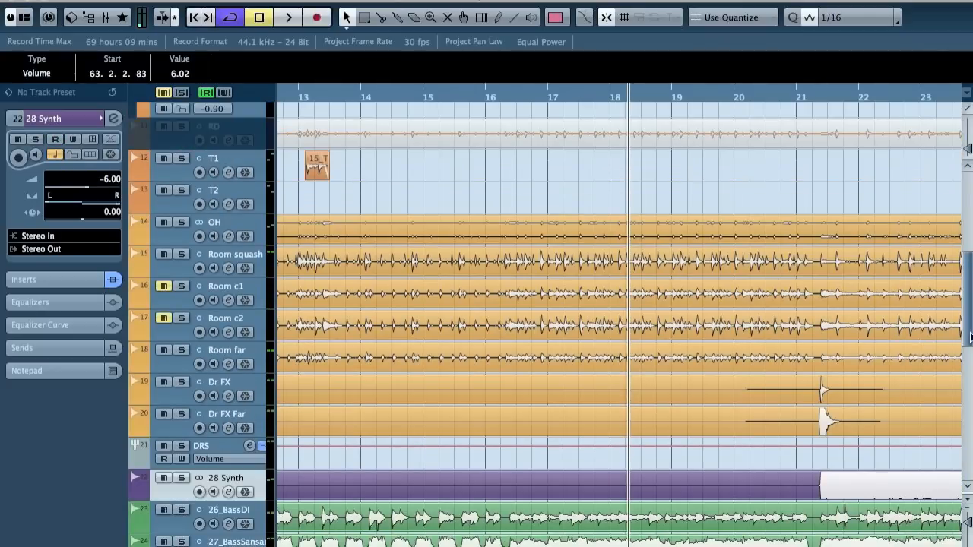
Move both ElecGtr4 tracks (34 and 35) between T2 and OH, and place the HH track directly above them
{"action": "left_click_drag", "start_coordinate": [968, 330], "coordinate": [966, 410]}
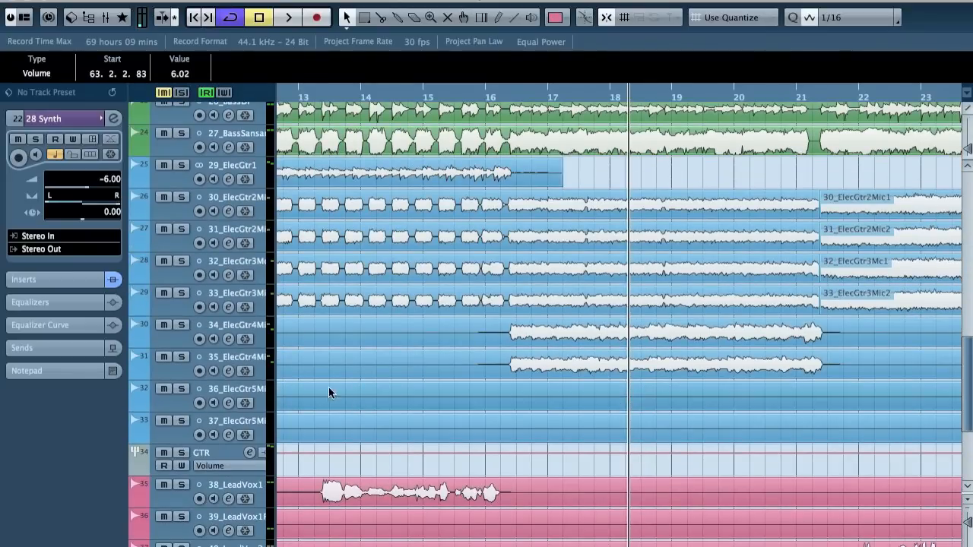
{"action": "left_click", "coordinate": [240, 327]}
{"action": "left_click", "coordinate": [237, 357], "text": "shift"}
{"action": "left_click_drag", "start_coordinate": [235, 356], "coordinate": [217, 207]}
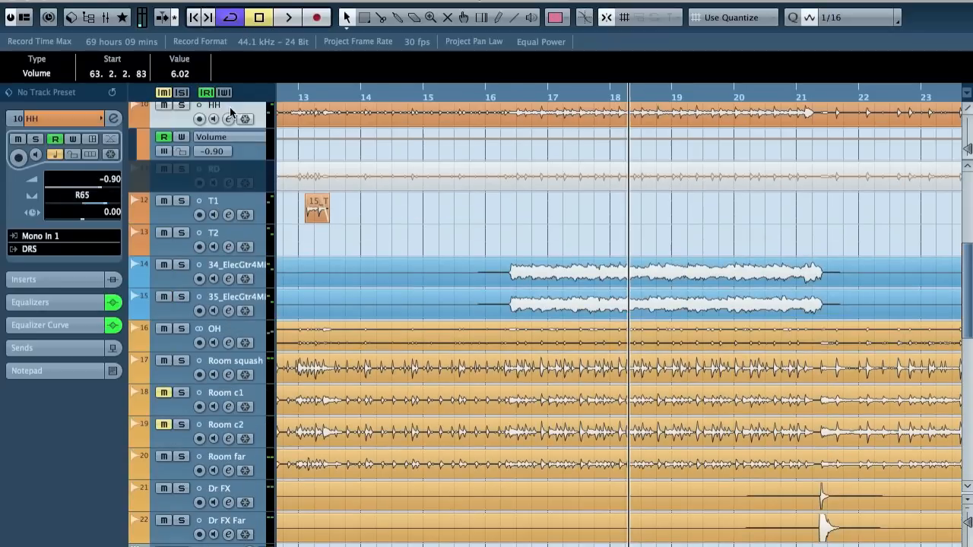
{"action": "left_click_drag", "start_coordinate": [224, 241], "coordinate": [223, 247]}
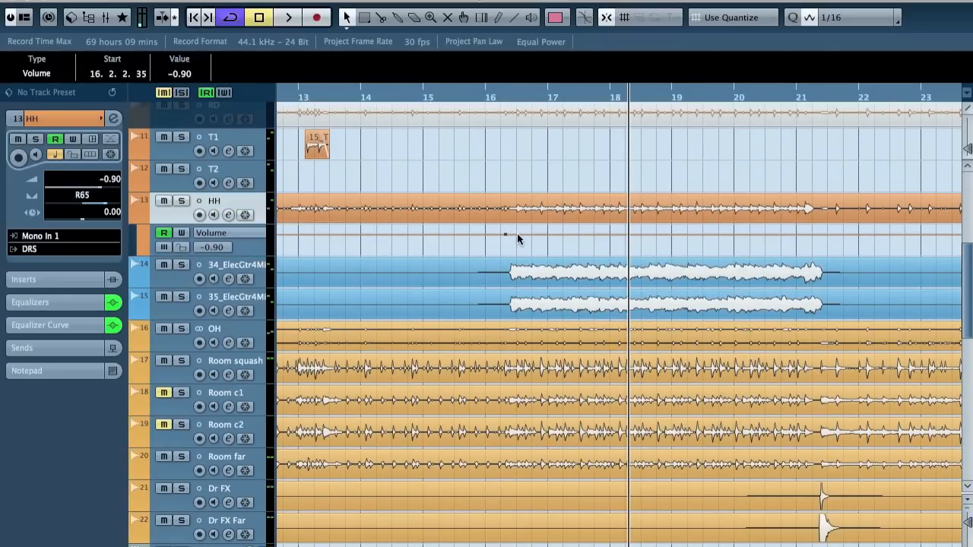
Automate the HH volume to 6.00 along the ElecGtr4 part from 16.2.4, returning to 0.00 at 21.2.3
{"action": "scroll", "coordinate": [184, 74], "scroll_direction": "up", "scroll_amount": 1}
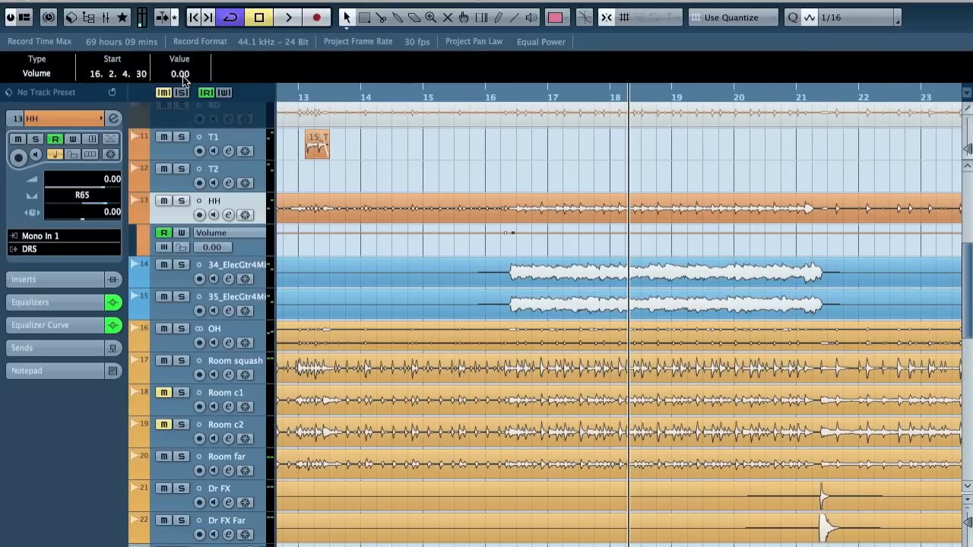
{"action": "type", "text": "6"}
{"action": "key", "text": "Return"}
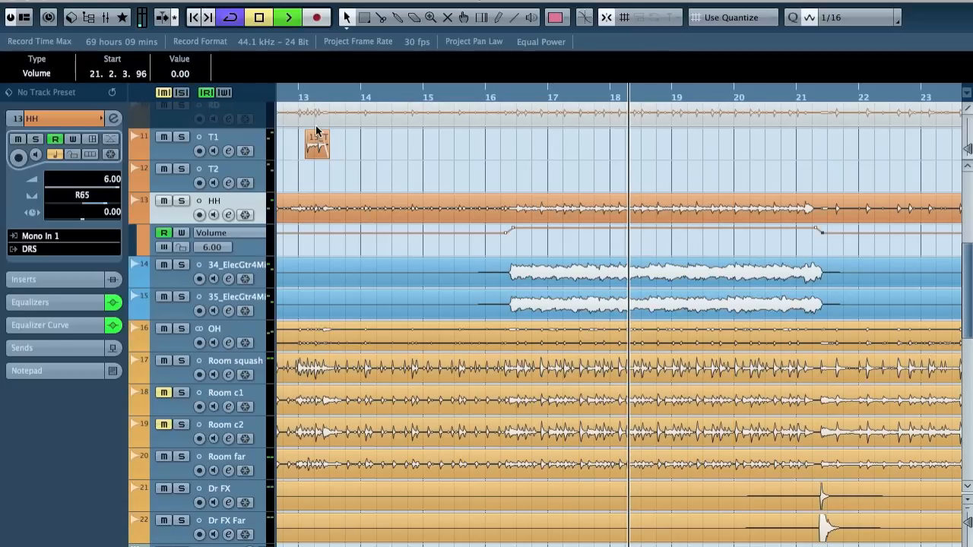
Play the ElecGtr4 section and set its HH volume automation first to 3.00, finally to 4.00
{"action": "left_click", "coordinate": [475, 94]}
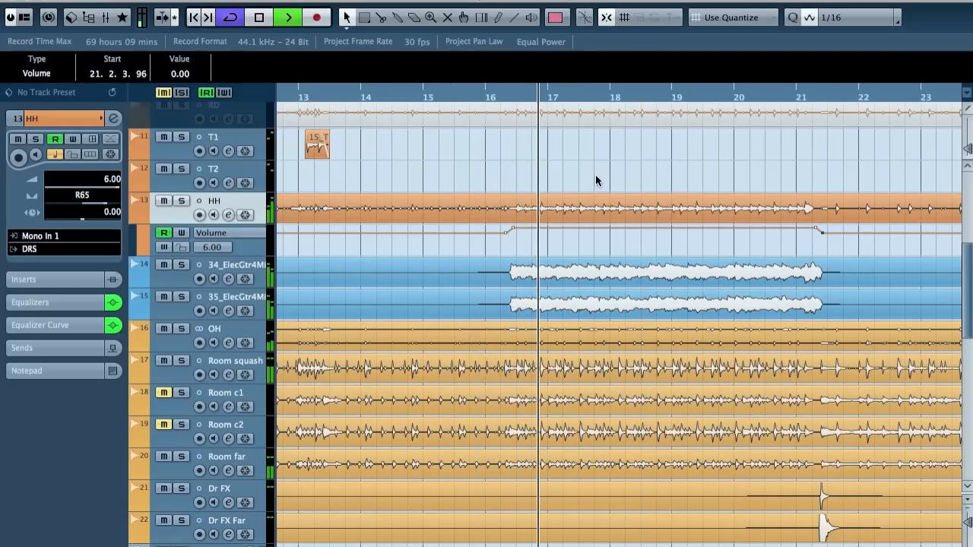
{"action": "key", "text": "Left"}
{"action": "key", "text": "shift+Left"}
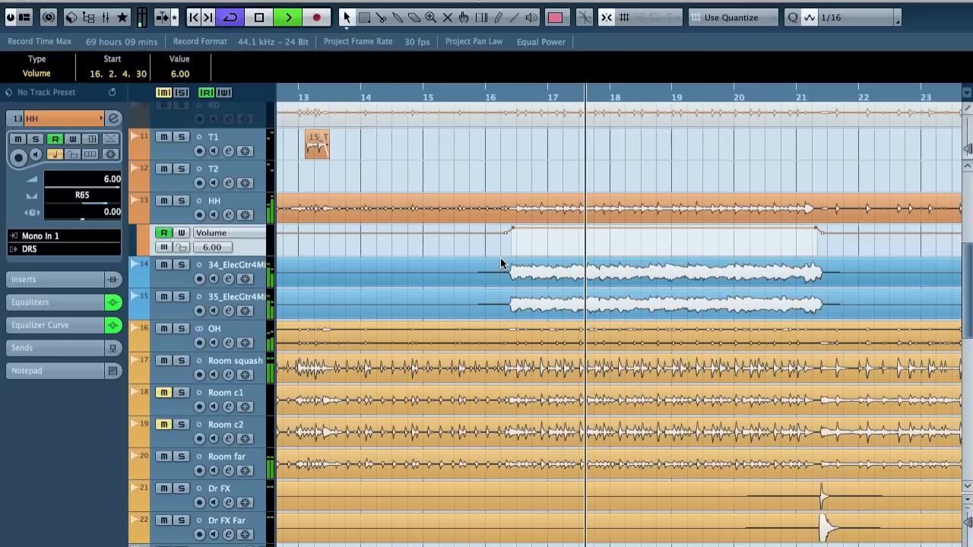
{"action": "left_click", "coordinate": [180, 73]}
{"action": "type", "text": "3"}
{"action": "key", "text": "Return"}
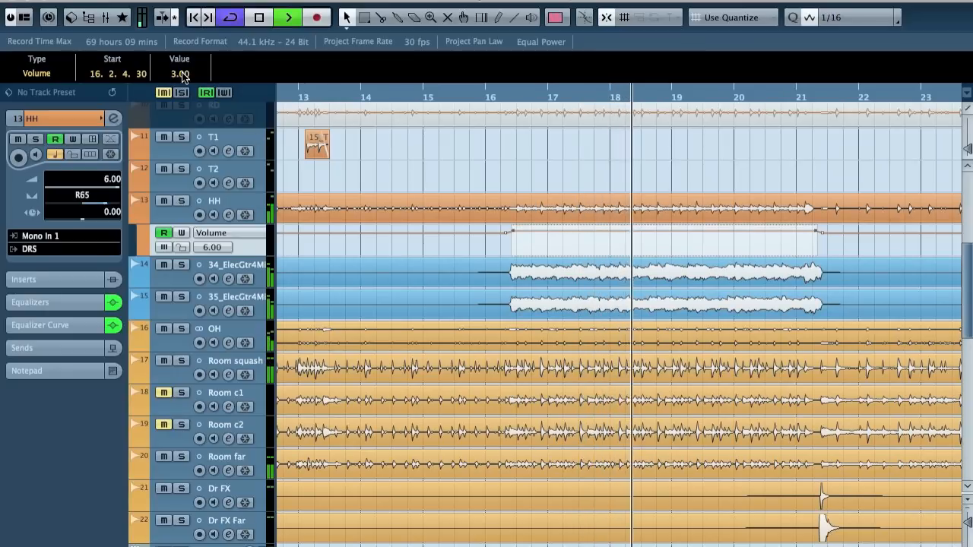
{"action": "left_click", "coordinate": [180, 74]}
{"action": "type", "text": "4"}
{"action": "key", "text": "Return"}
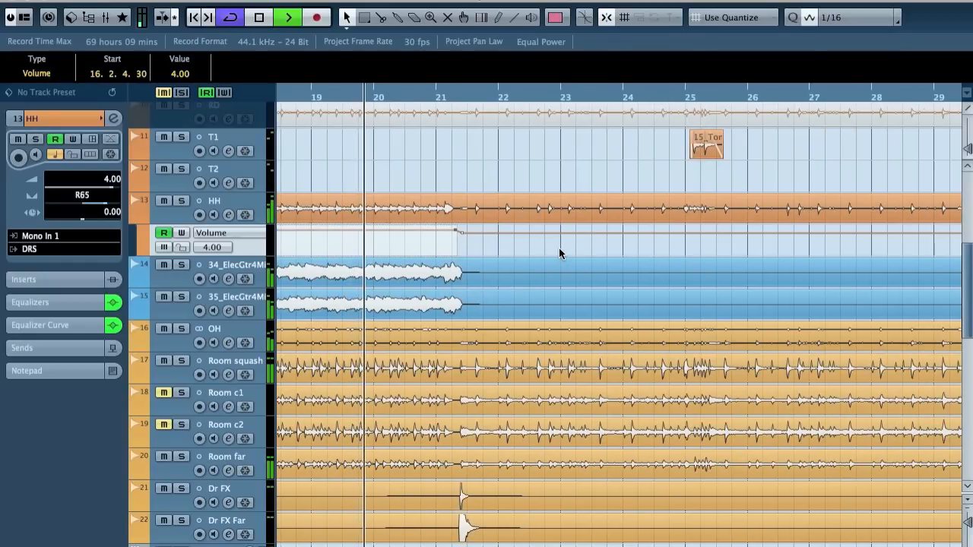
Show the OH track's volume automation lane and enable automation reading on it
{"action": "left_click", "coordinate": [559, 248]}
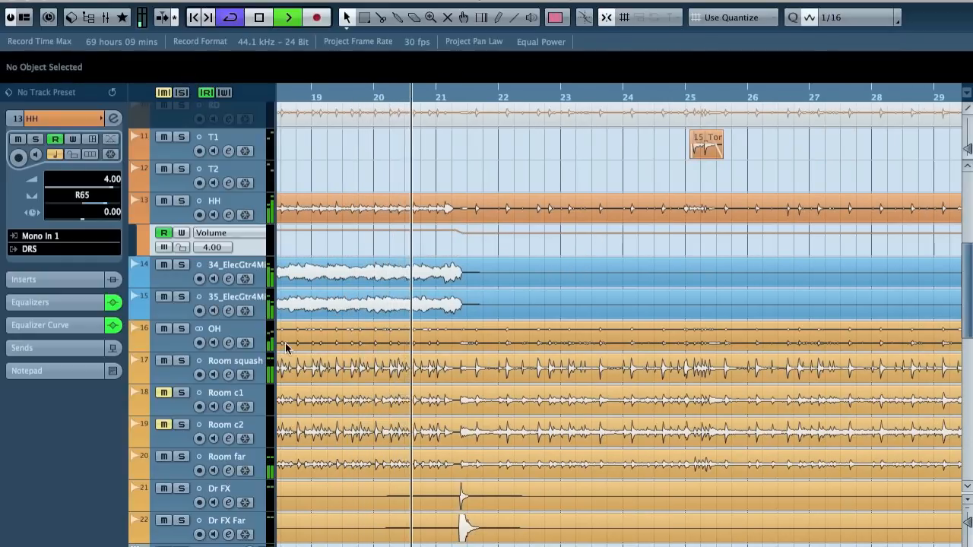
{"action": "left_click", "coordinate": [137, 348]}
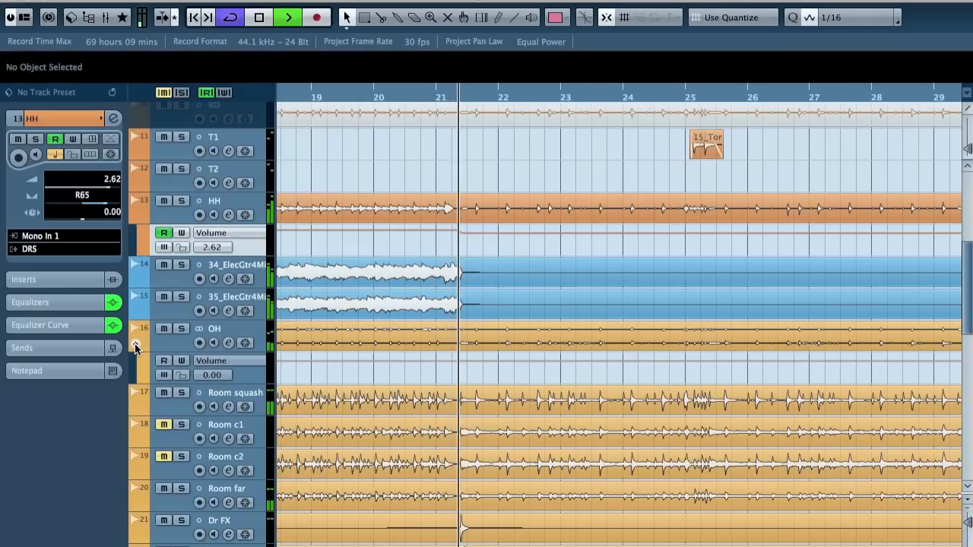
{"action": "left_click", "coordinate": [163, 360]}
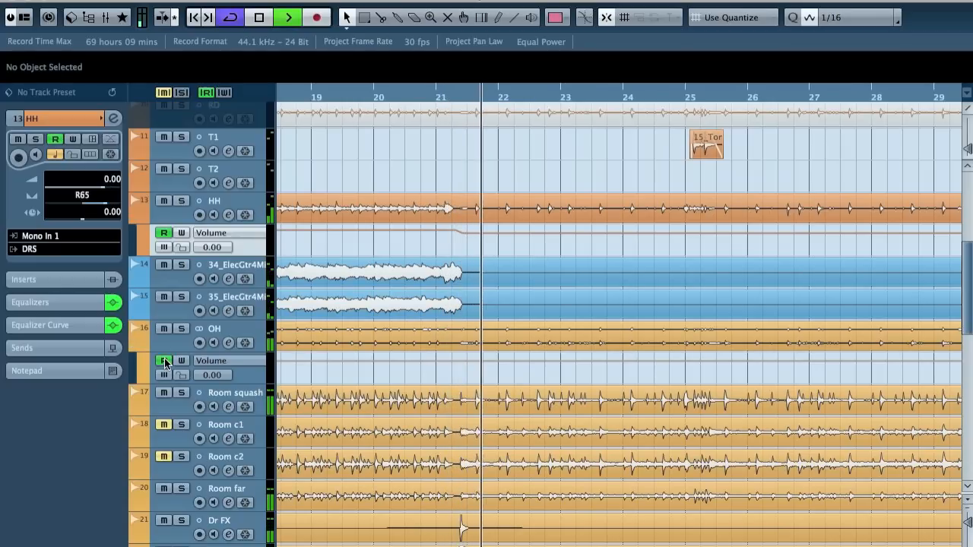
Automate the OH volume to 6.00 from 21.2.2 until about bar 30, with 0.00 before and after, trying 3.00 first
{"action": "left_click", "coordinate": [454, 360]}
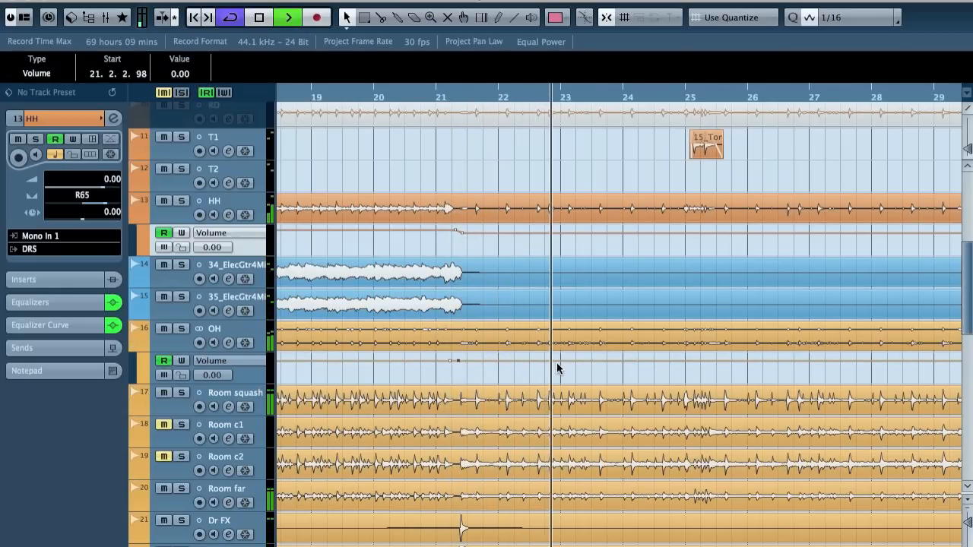
{"action": "key", "text": "g"}
{"action": "key", "text": "g"}
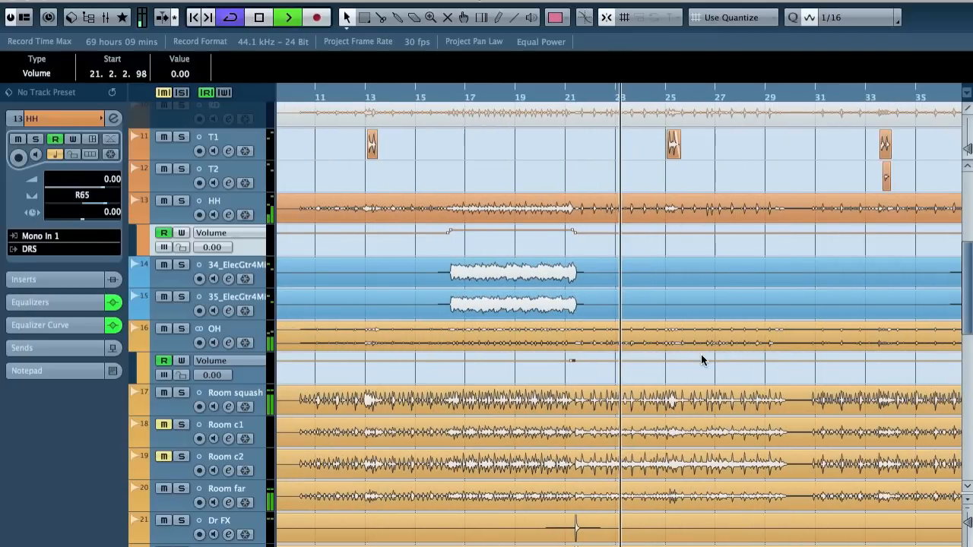
{"action": "left_click", "coordinate": [800, 362]}
{"action": "left_click", "coordinate": [179, 73]}
{"action": "type", "text": "3"}
{"action": "key", "text": "Return"}
{"action": "left_click", "coordinate": [180, 74]}
{"action": "type", "text": "6"}
{"action": "key", "text": "Return"}
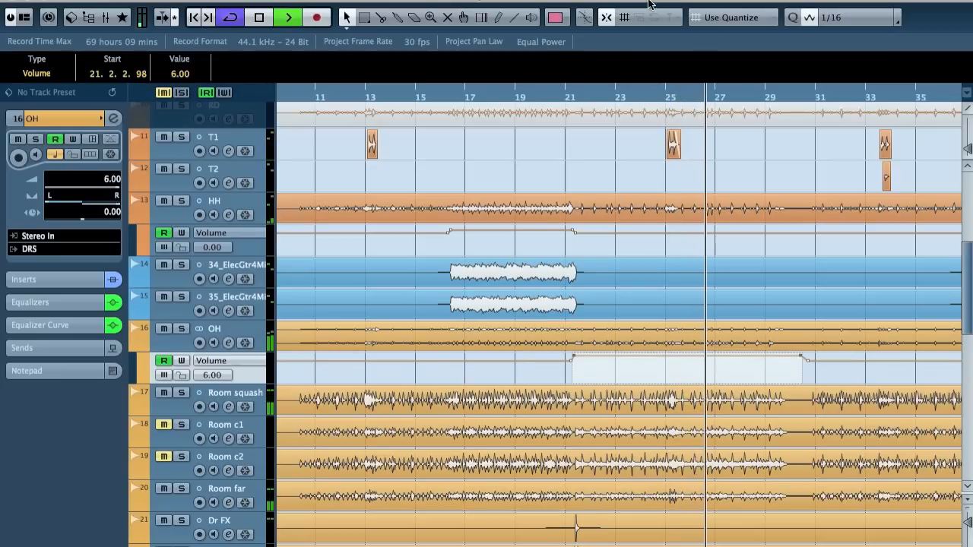
Play the transition around bar 21 to judge the OH volume rise where the ElecGtr4 part ends
{"action": "key", "text": "h"}
{"action": "key", "text": "h"}
{"action": "key", "text": "h"}
{"action": "key", "text": "h"}
{"action": "key", "text": "h"}
{"action": "key", "text": "h"}
{"action": "key", "text": "h"}
{"action": "key", "text": "h"}
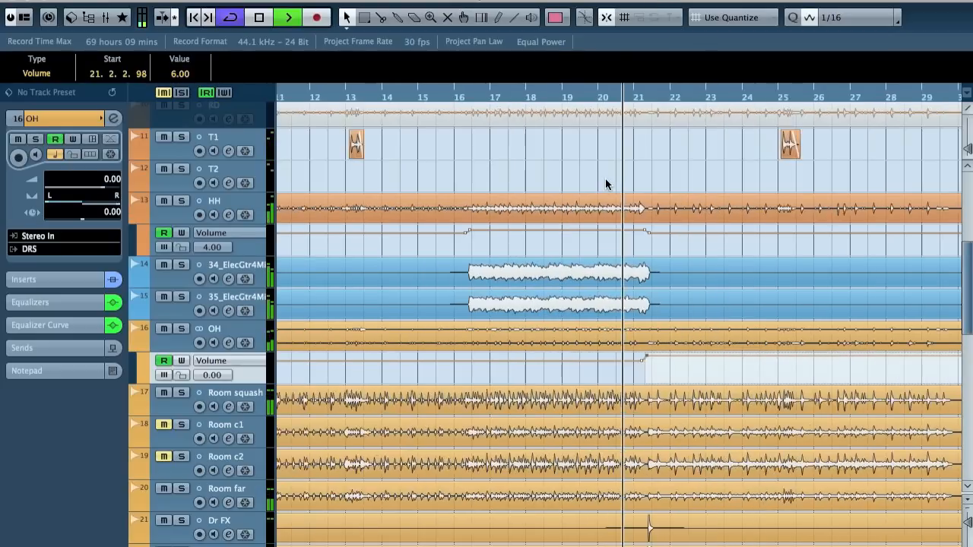
{"action": "key", "text": "h"}
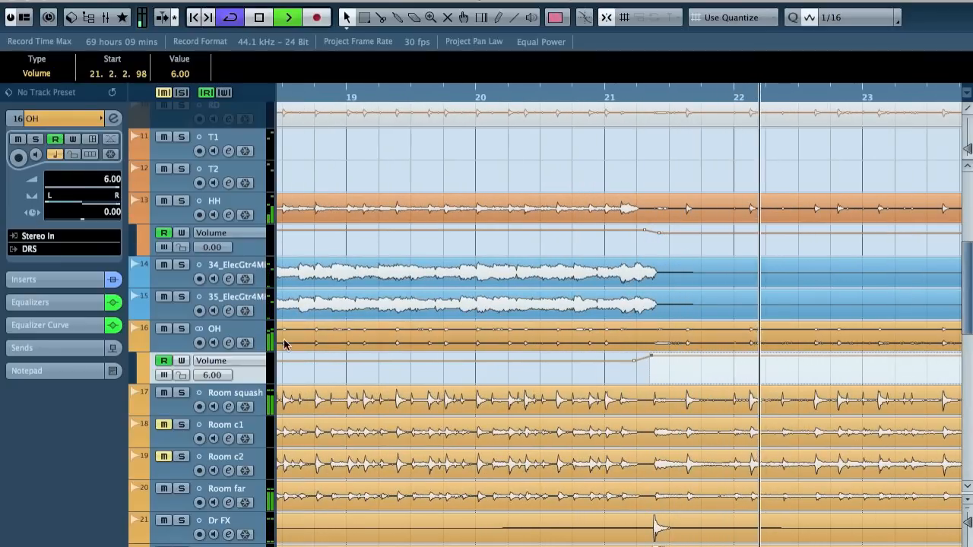
Listen to the OH track in solo and check its insert and equalizer in the channel settings
{"action": "left_click", "coordinate": [237, 332]}
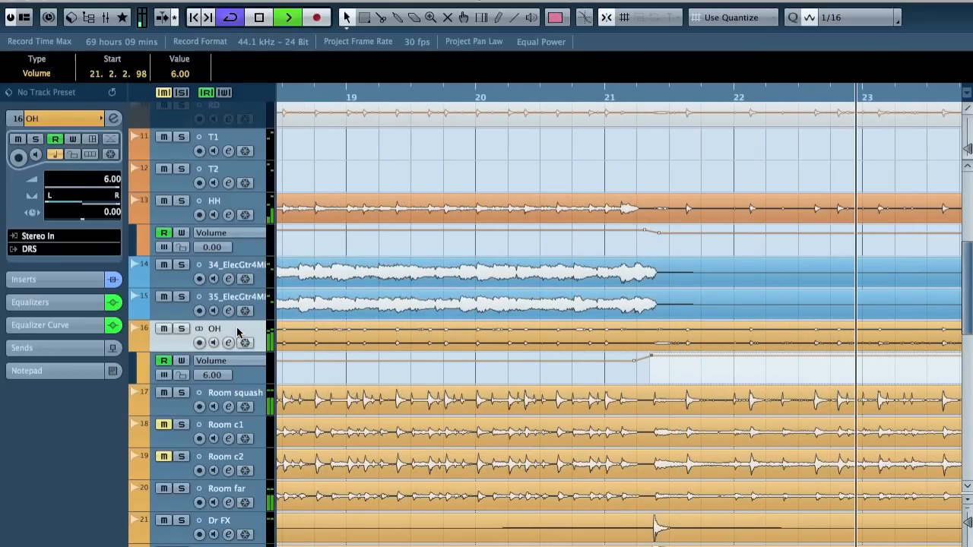
{"action": "key", "text": "s"}
{"action": "key", "text": "e"}
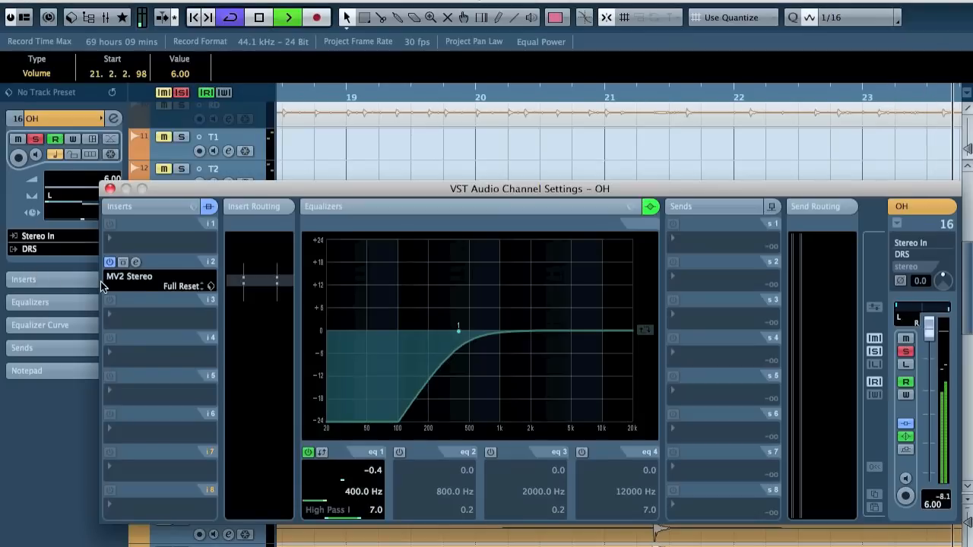
{"action": "key", "text": "e"}
Solo the Room squash track, set its volume to 0.00 and return it to the full mix
{"action": "key", "text": "g"}
{"action": "key", "text": "g"}
{"action": "key", "text": "g"}
{"action": "key", "text": "g"}
{"action": "key", "text": "g"}
{"action": "key", "text": "g"}
{"action": "key", "text": "g"}
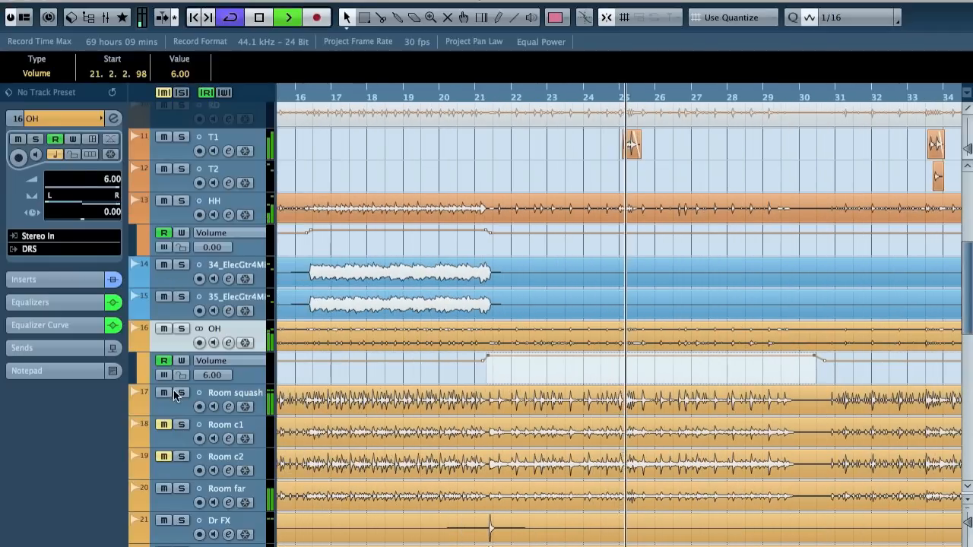
{"action": "left_click", "coordinate": [173, 390]}
{"action": "key", "text": "s"}
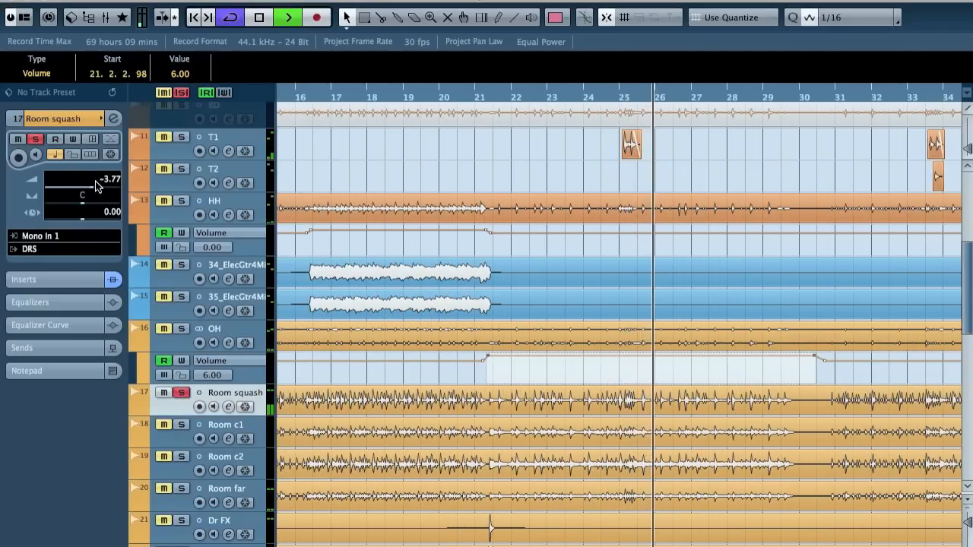
{"action": "left_click", "coordinate": [181, 392]}
{"action": "key", "text": "g"}
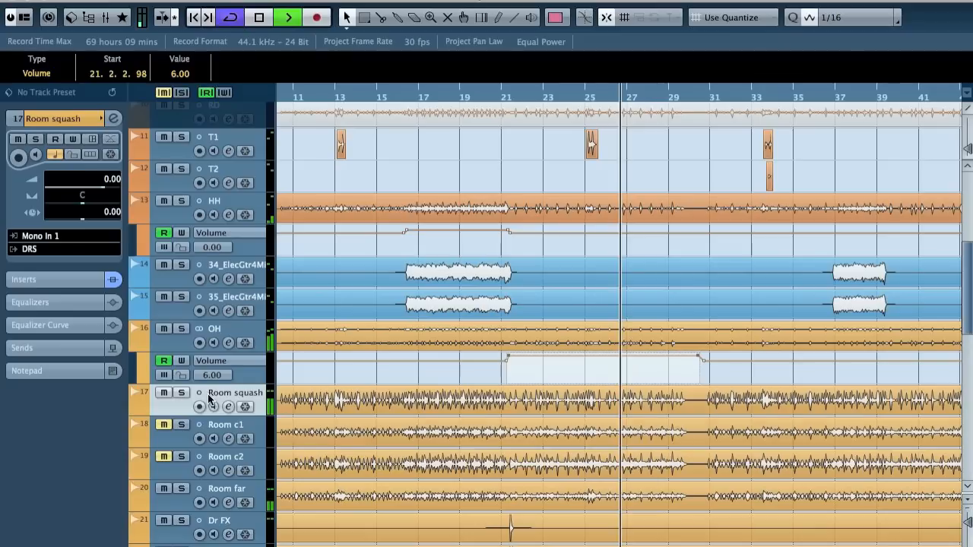
{"action": "key", "text": "g"}
{"action": "left_click", "coordinate": [238, 393]}
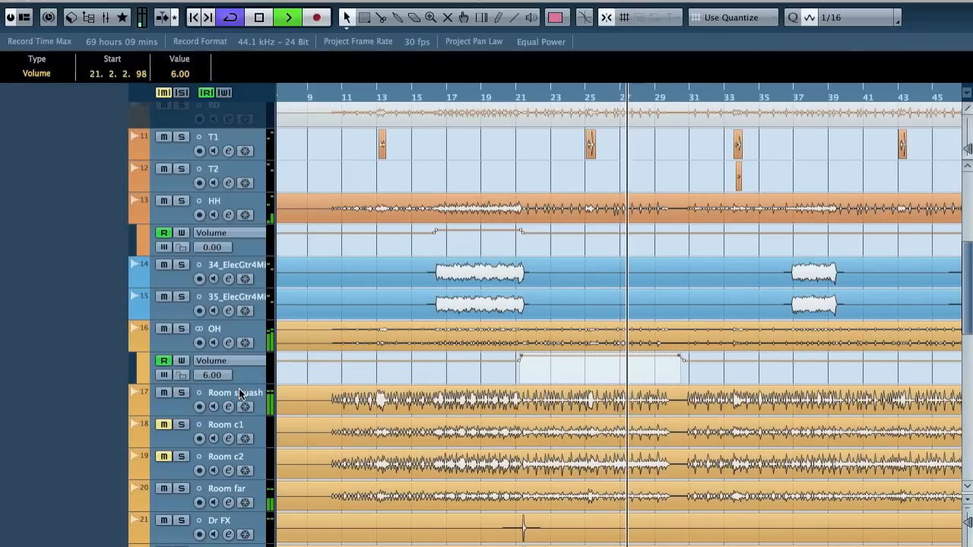
Automate the HH volume to 6.00 along the second ElecGtr4 part from 36.4.3 to about bar 39, returning to 0.00
{"action": "scroll", "coordinate": [302, 369], "scroll_direction": "right", "scroll_amount": 5}
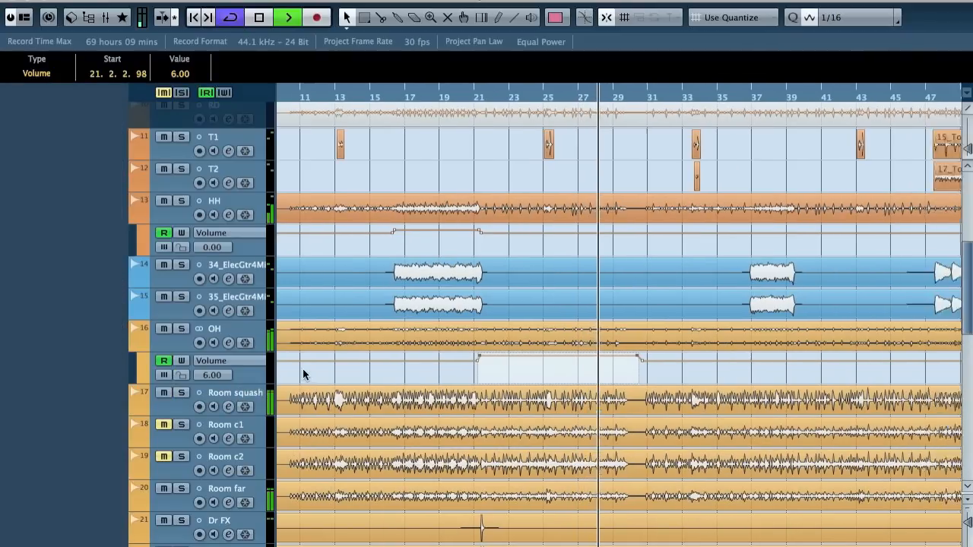
{"action": "key", "text": "h"}
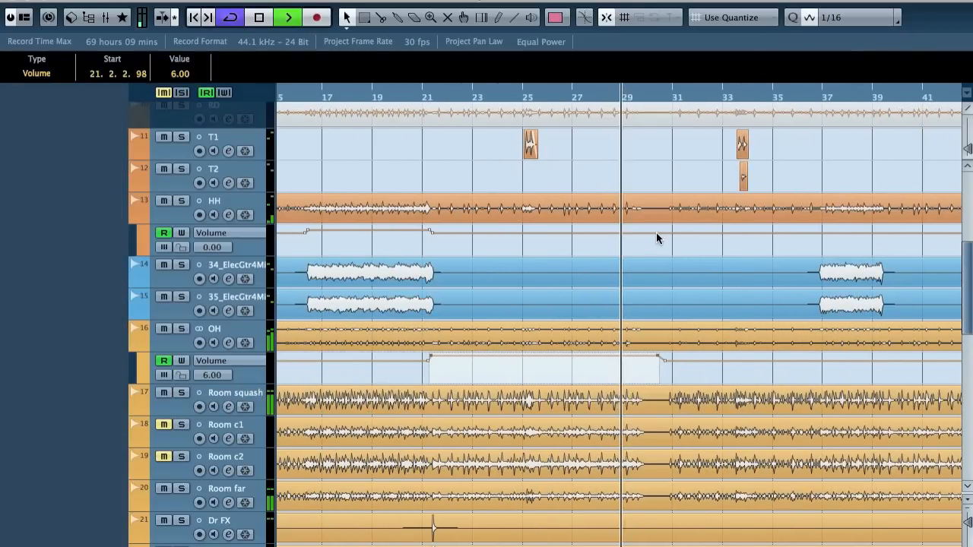
{"action": "key", "text": "h"}
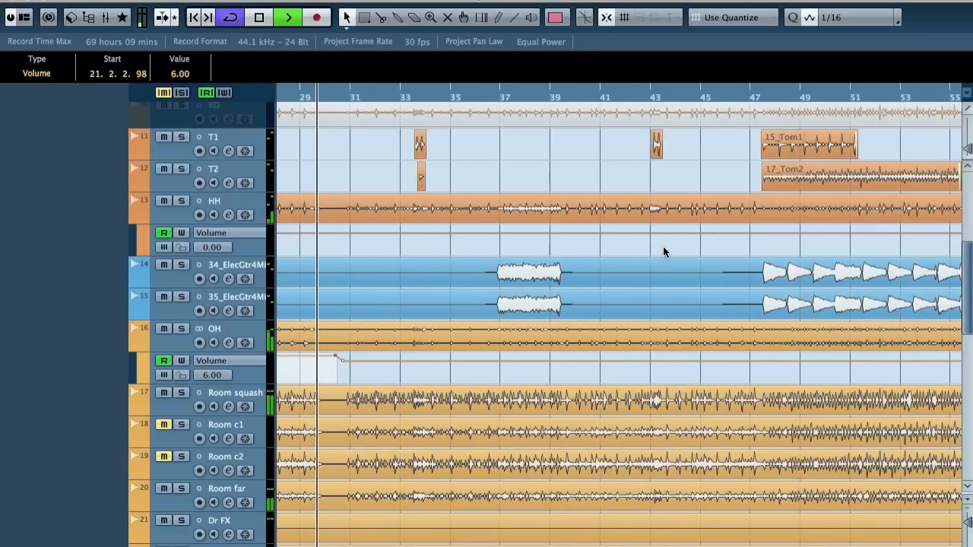
{"action": "key", "text": "h"}
{"action": "key", "text": "h"}
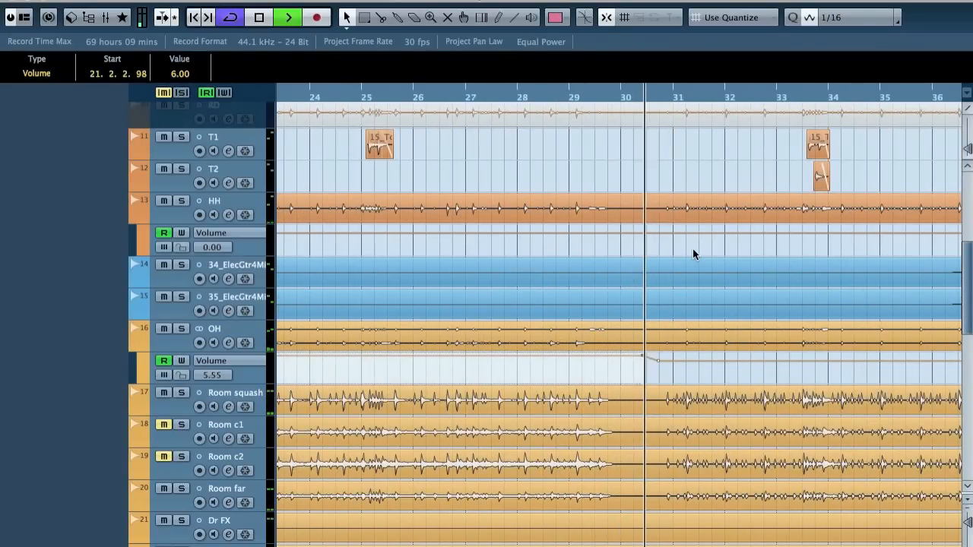
{"action": "scroll", "coordinate": [692, 249], "scroll_direction": "right", "scroll_amount": 2}
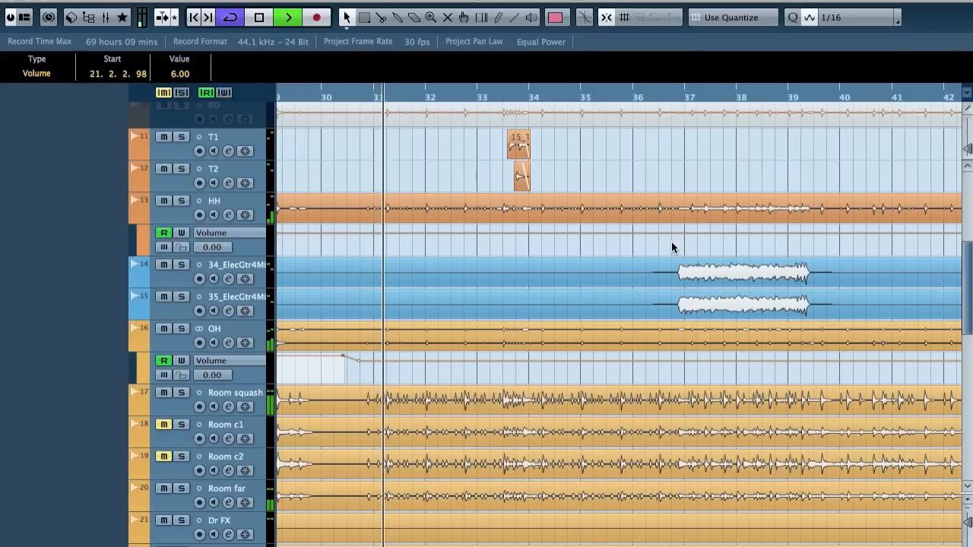
{"action": "left_click", "coordinate": [667, 232]}
{"action": "left_click", "coordinate": [678, 234]}
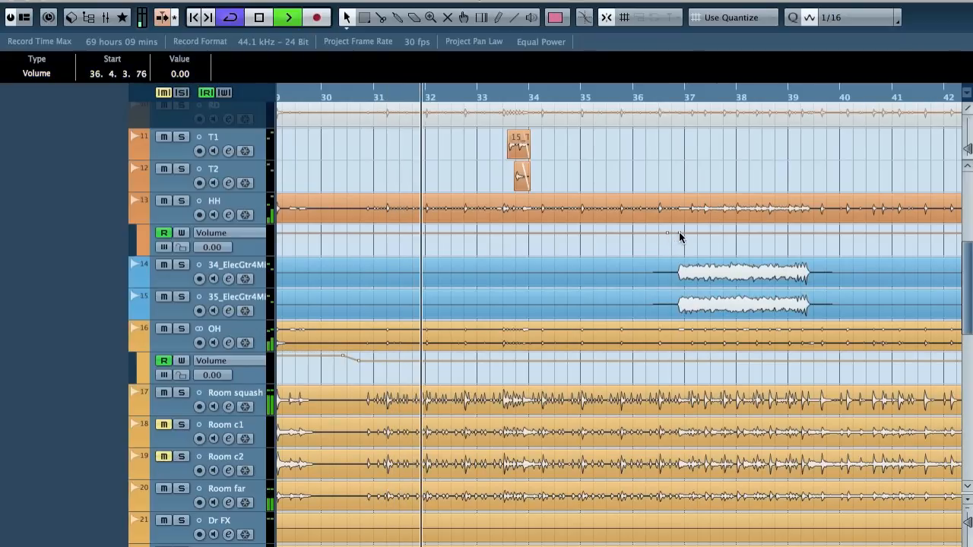
{"action": "left_click", "coordinate": [817, 234]}
{"action": "left_click", "coordinate": [810, 233]}
{"action": "left_click_drag", "start_coordinate": [813, 240], "coordinate": [673, 228]}
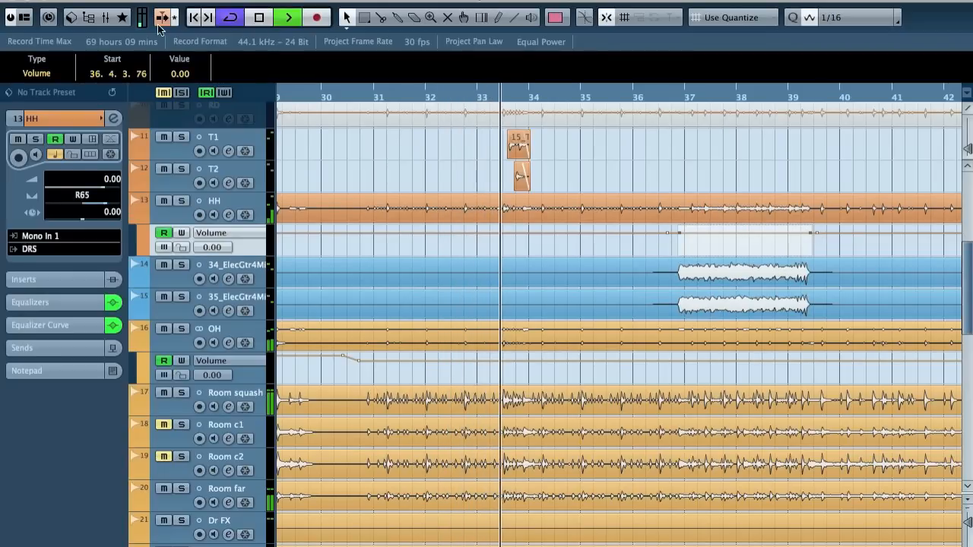
{"action": "left_click", "coordinate": [180, 73]}
{"action": "type", "text": "6"}
{"action": "key", "text": "Return"}
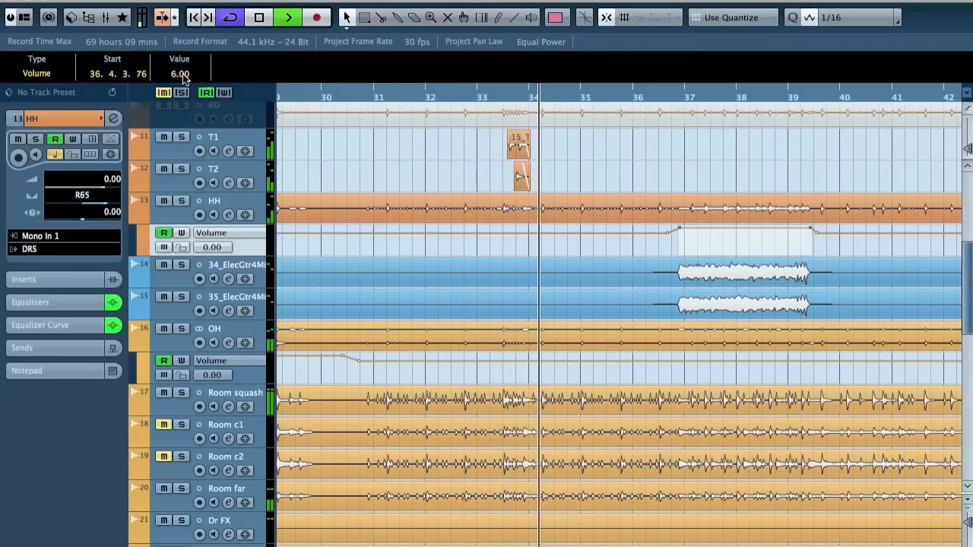
Play the second ElecGtr4 part and set its HH volume automation first to 3.00, finally to 6.00
{"action": "key", "text": "g"}
{"action": "key", "text": "g"}
{"action": "key", "text": "g"}
{"action": "key", "text": "g"}
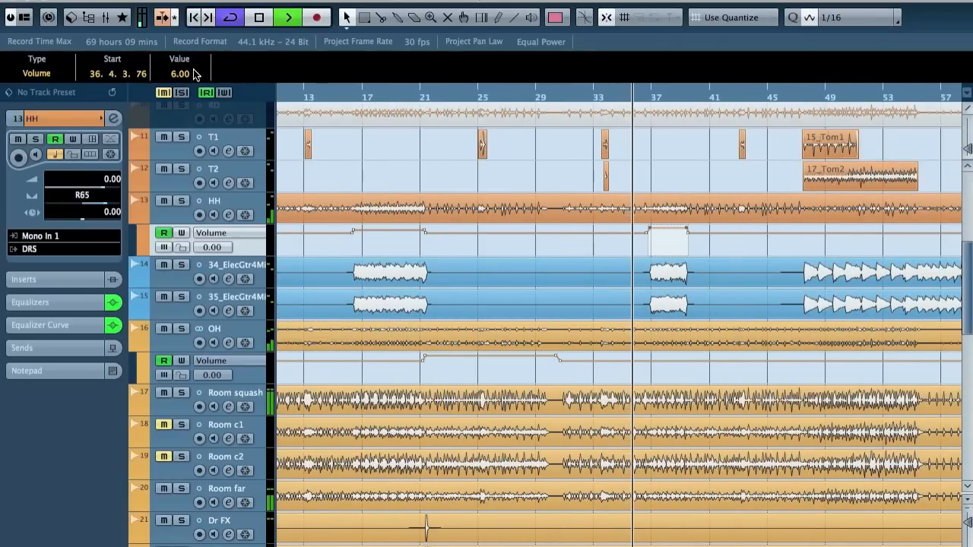
{"action": "type", "text": "3"}
{"action": "key", "text": "Return"}
{"action": "key", "text": "h"}
{"action": "key", "text": "h"}
{"action": "key", "text": "h"}
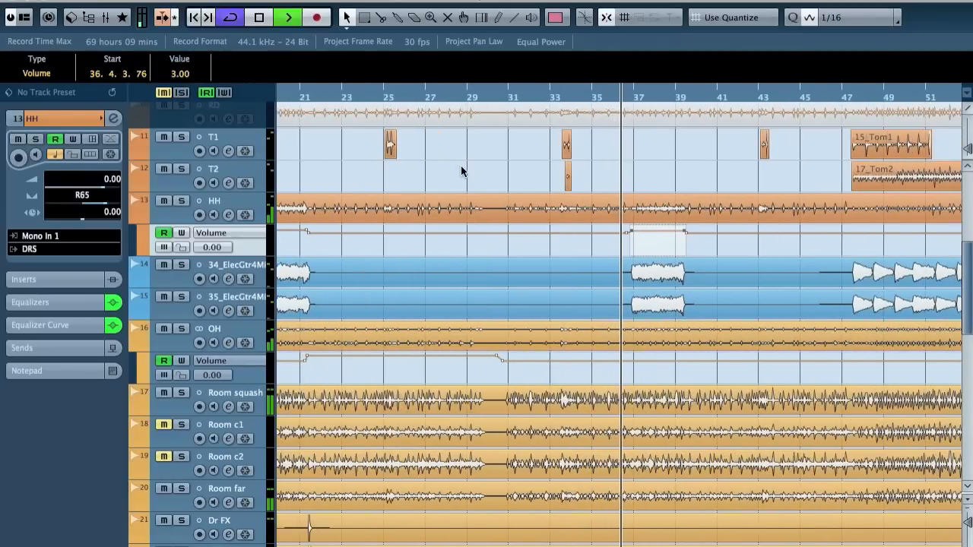
{"action": "key", "text": "h"}
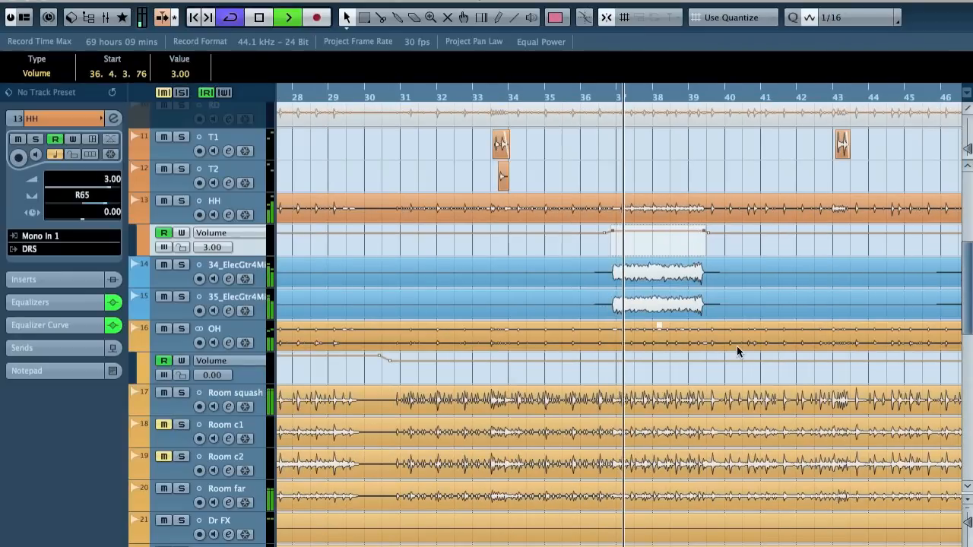
{"action": "left_click", "coordinate": [185, 73]}
{"action": "type", "text": "6"}
{"action": "key", "text": "Return"}
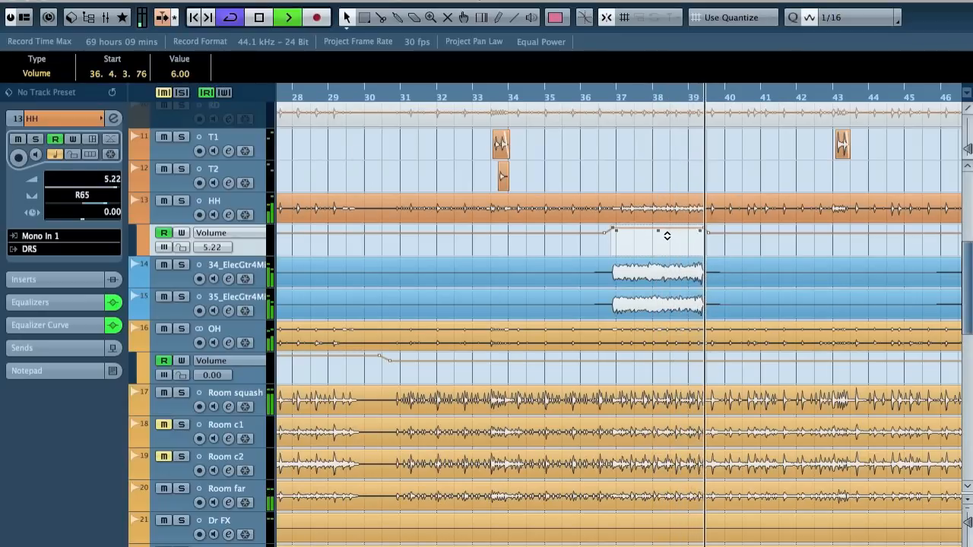
Automate the OH volume to 6.00 from about 39.3.2 to 47.2.3, between the two ElecGtr4 parts, with 0.00 before and after
{"action": "scroll", "coordinate": [667, 235], "scroll_direction": "right", "scroll_amount": 2}
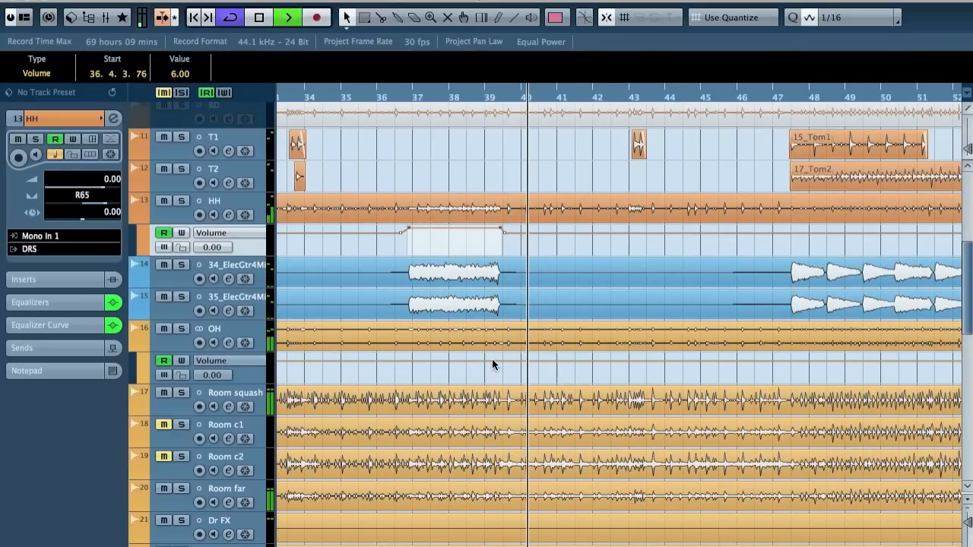
{"action": "left_click", "coordinate": [492, 359]}
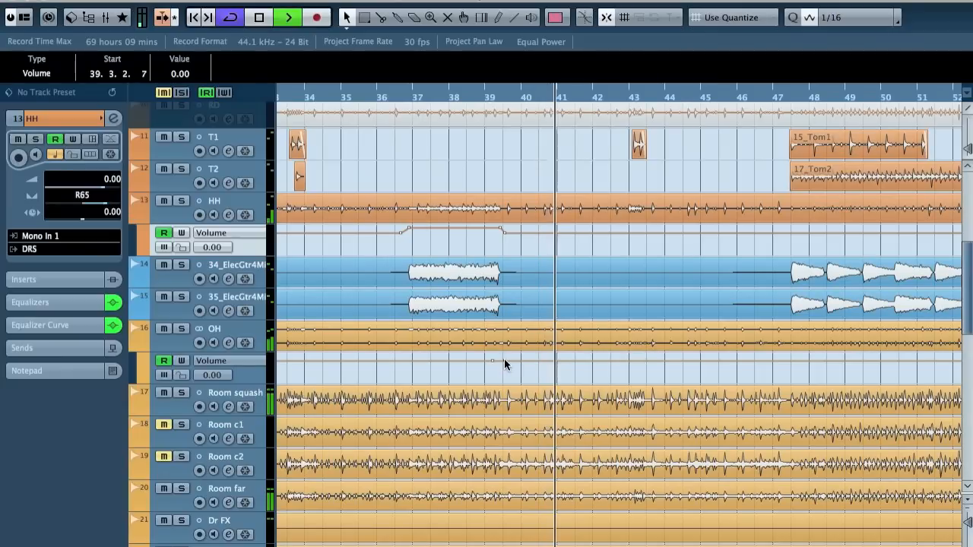
{"action": "left_click", "coordinate": [786, 358]}
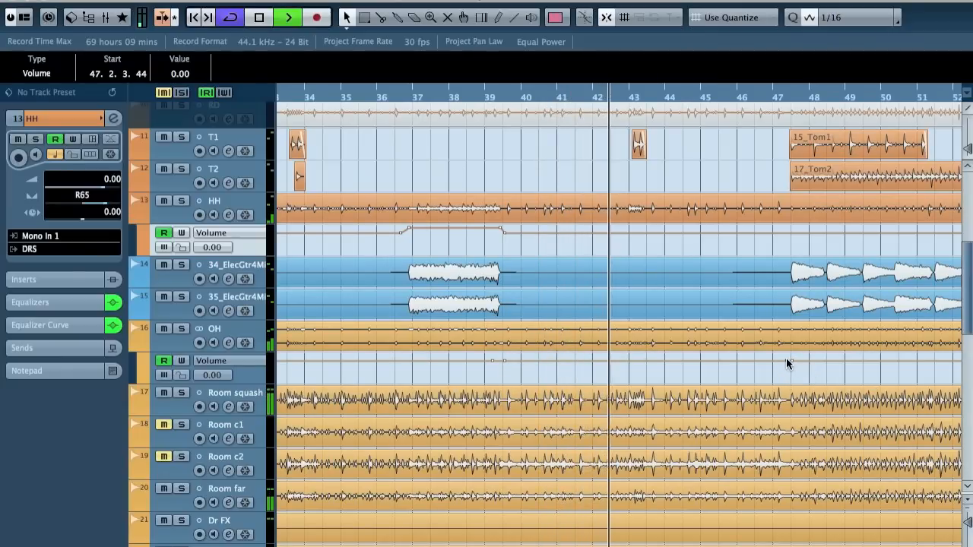
{"action": "scroll", "coordinate": [786, 358], "scroll_direction": "up", "scroll_amount": 3}
{"action": "scroll", "coordinate": [786, 358], "scroll_direction": "down", "scroll_amount": 3}
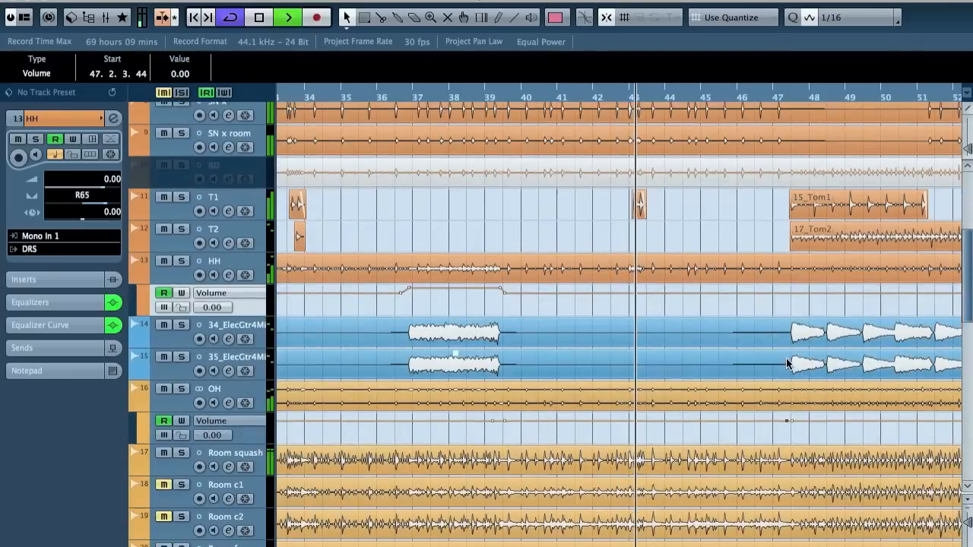
{"action": "left_click", "coordinate": [588, 359]}
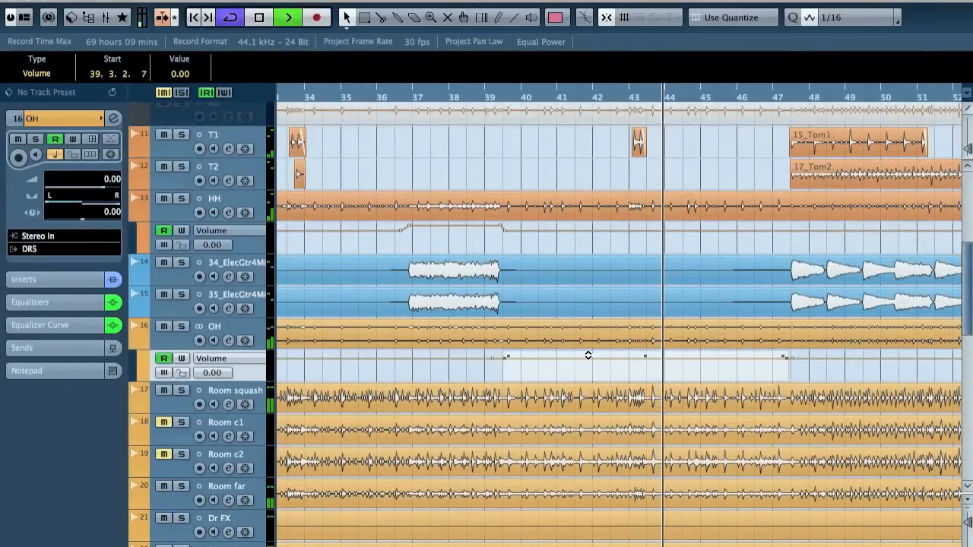
{"action": "left_click", "coordinate": [185, 74]}
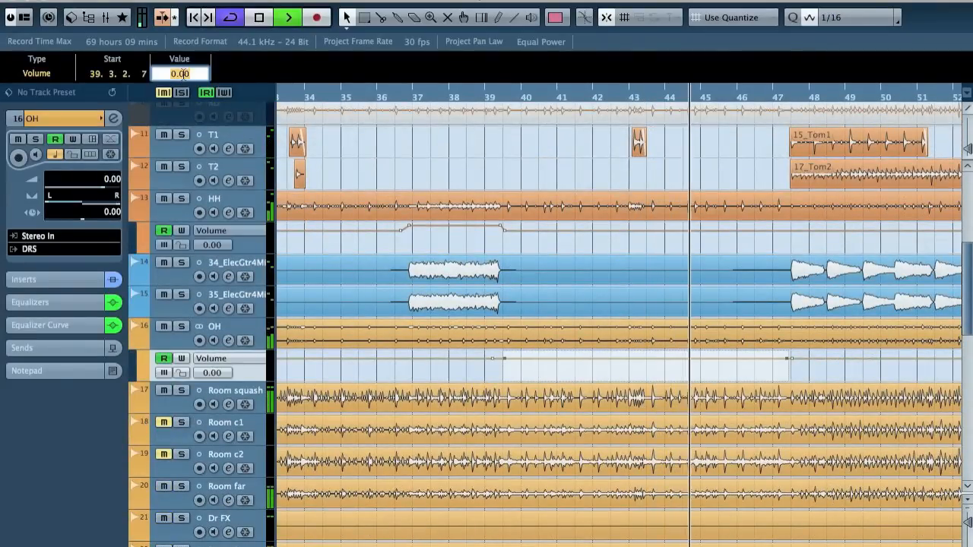
{"action": "type", "text": "6"}
{"action": "key", "text": "Return"}
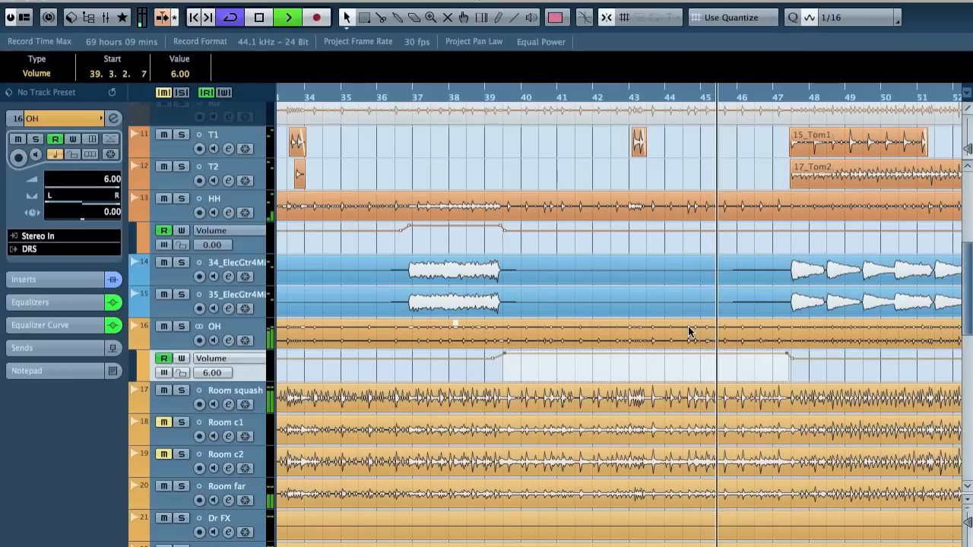
Examine the drum and ElecGtr4 waveforms from bar 47 to about bar 72 for further sections needing volume automation
{"action": "key", "text": "g"}
{"action": "scroll", "coordinate": [721, 344], "scroll_direction": "right", "scroll_amount": 3}
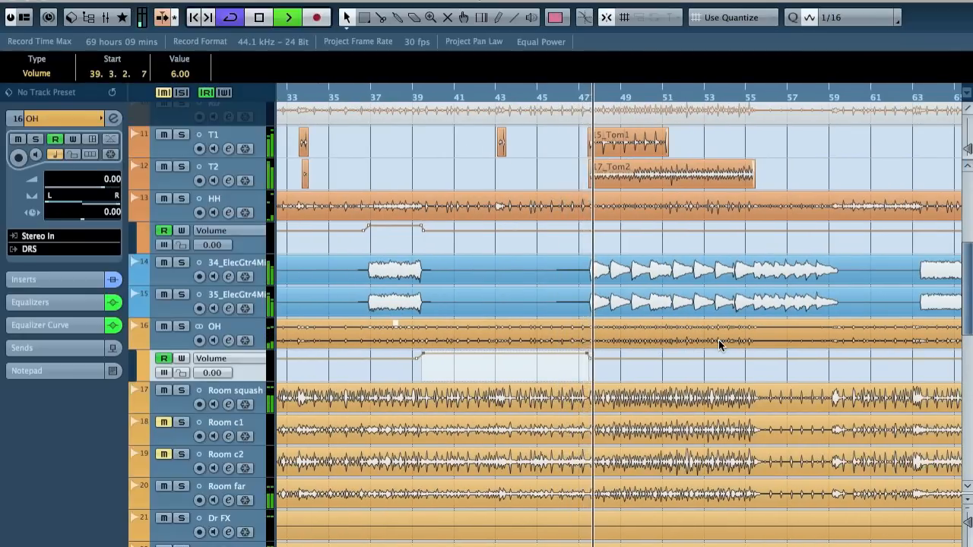
{"action": "scroll", "coordinate": [721, 344], "scroll_direction": "right", "scroll_amount": 10}
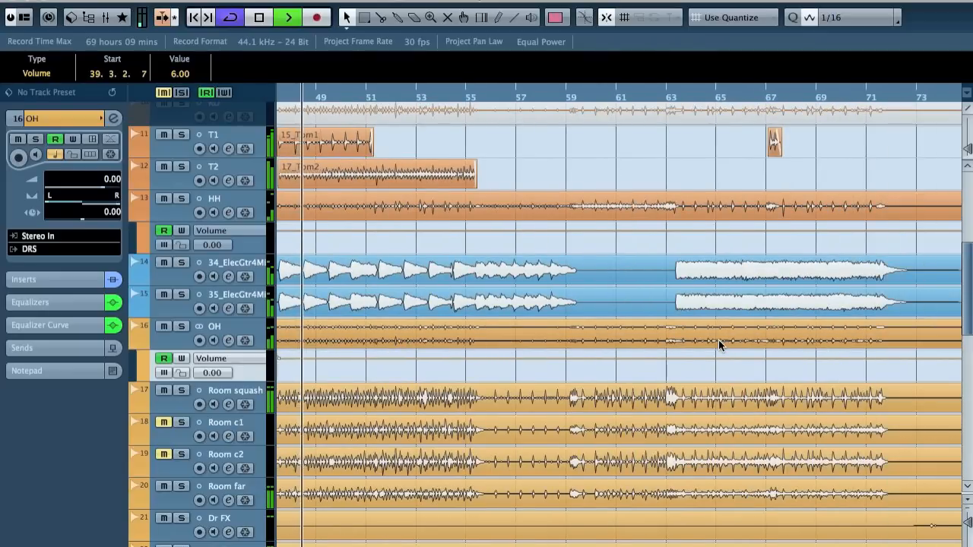
{"action": "key", "text": "h"}
{"action": "key", "text": "h"}
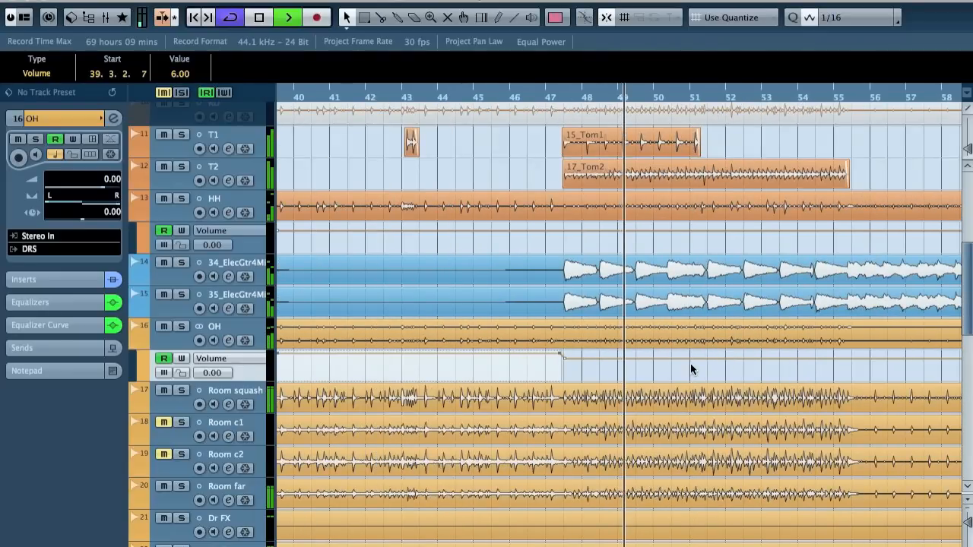
{"action": "scroll", "coordinate": [690, 363], "scroll_direction": "right", "scroll_amount": 9}
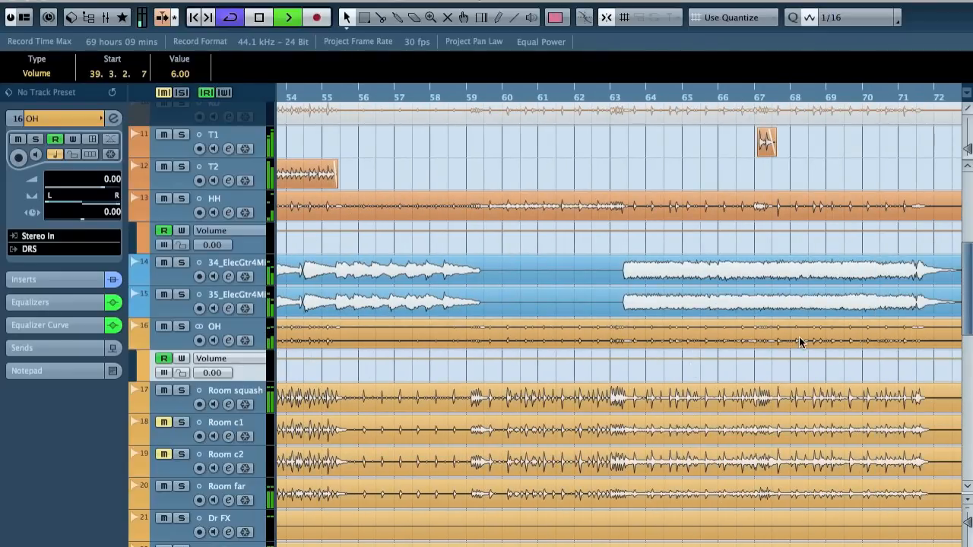
{"action": "scroll", "coordinate": [799, 336], "scroll_direction": "left", "scroll_amount": 3}
{"action": "scroll", "coordinate": [799, 337], "scroll_direction": "right", "scroll_amount": 8}
{"action": "scroll", "coordinate": [799, 336], "scroll_direction": "left", "scroll_amount": 8}
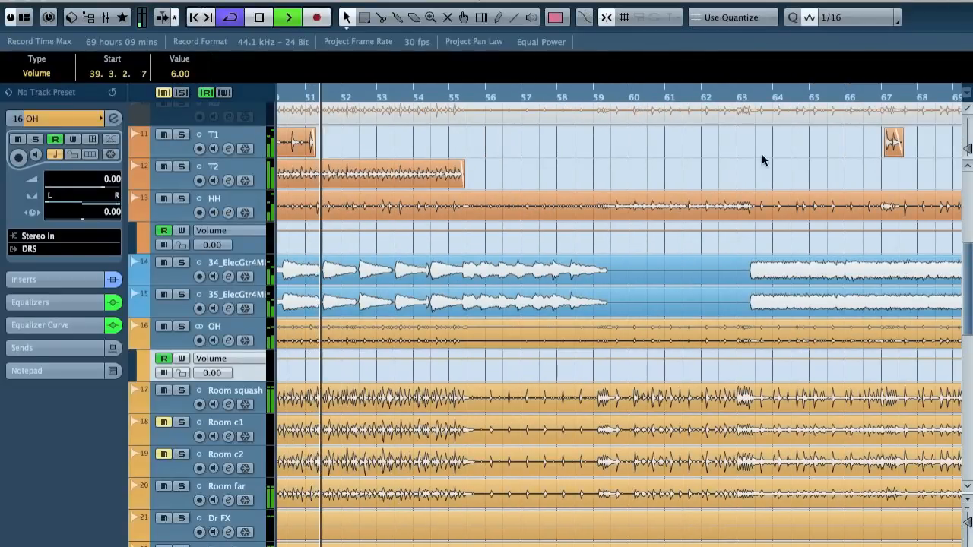
Automate the OH volume from 0.00 at 63.2.1 up to 6.00 at 63.3.1, where the last ElecGtr4 part begins
{"action": "left_click", "coordinate": [726, 96]}
{"action": "key", "text": "h"}
{"action": "key", "text": "h"}
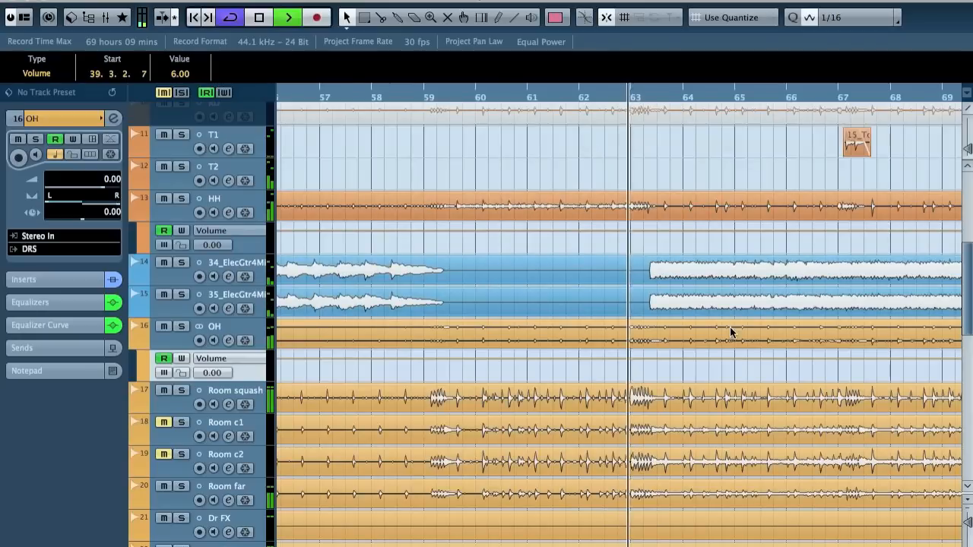
{"action": "key", "text": "h"}
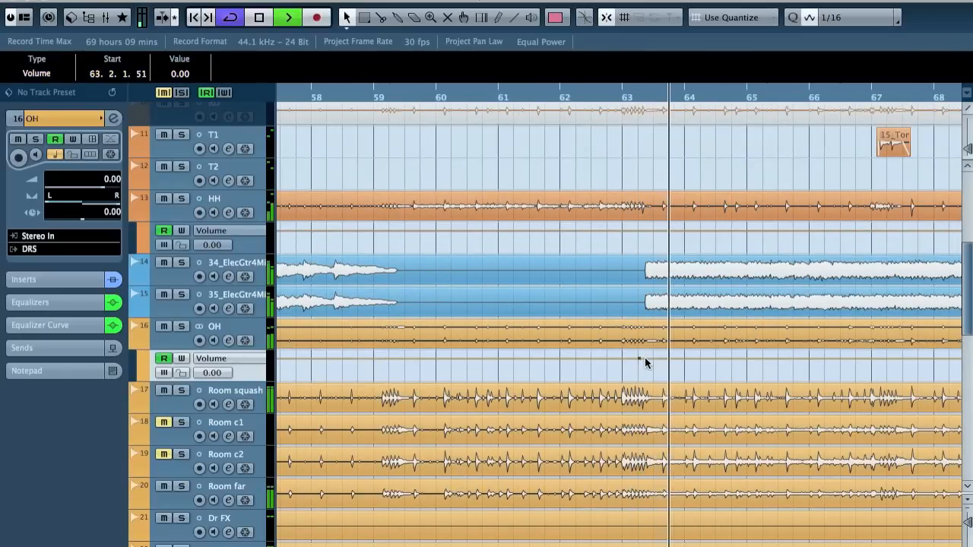
{"action": "left_click", "coordinate": [653, 358]}
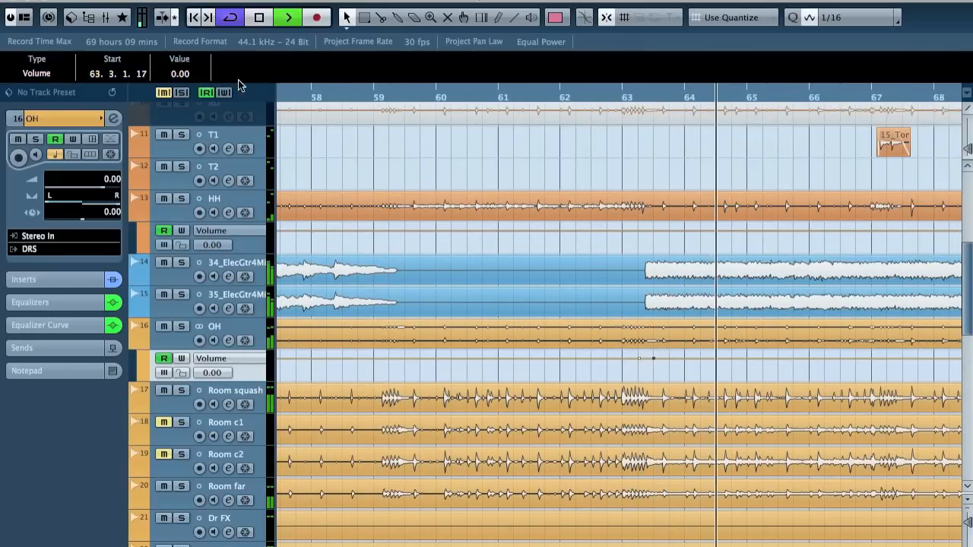
{"action": "left_click", "coordinate": [175, 70]}
{"action": "type", "text": "6"}
{"action": "key", "text": "Return"}
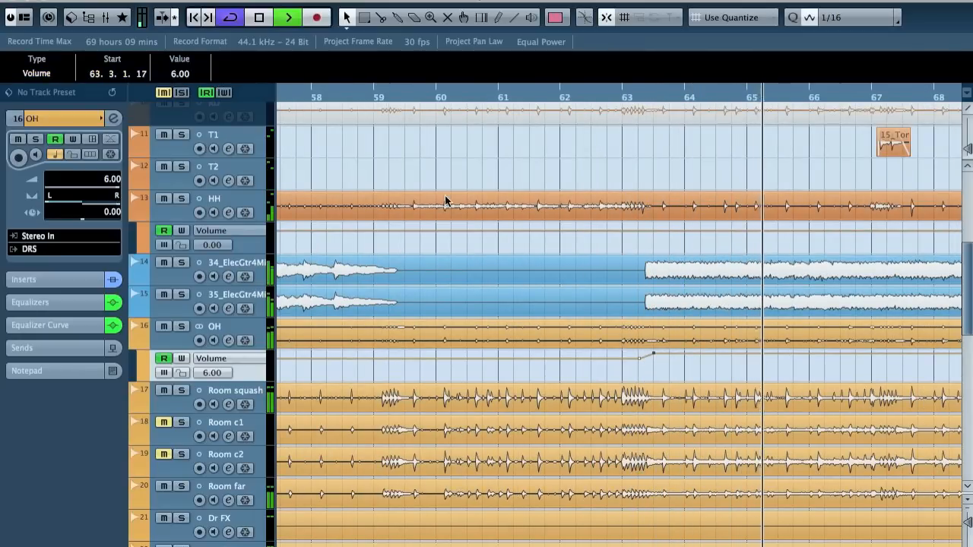
Solo the OH channel and compare its sound with the 400 Hz high-pass EQ band bypassed and re-enabled
{"action": "key", "text": "g"}
{"action": "key", "text": "g"}
{"action": "key", "text": "g"}
{"action": "key", "text": "g"}
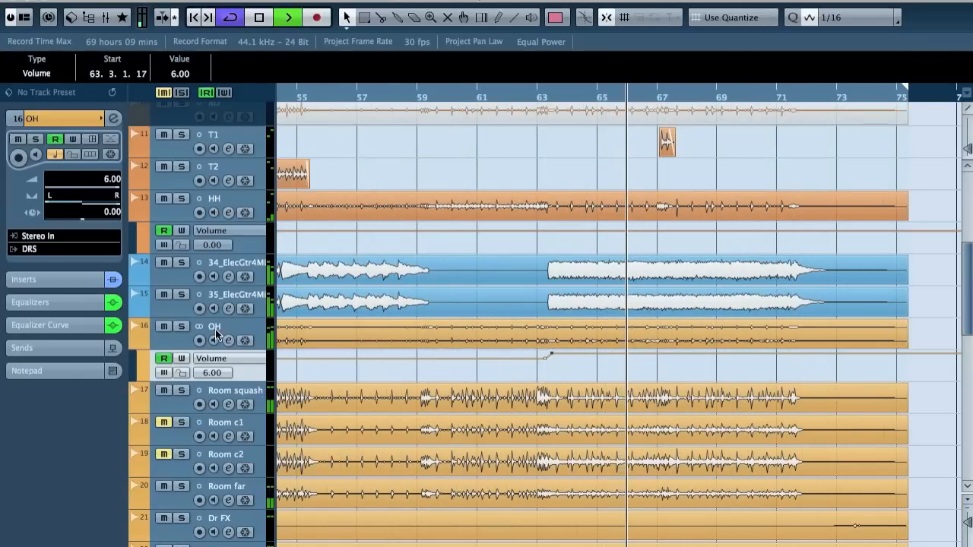
{"action": "key", "text": "s"}
{"action": "key", "text": "e"}
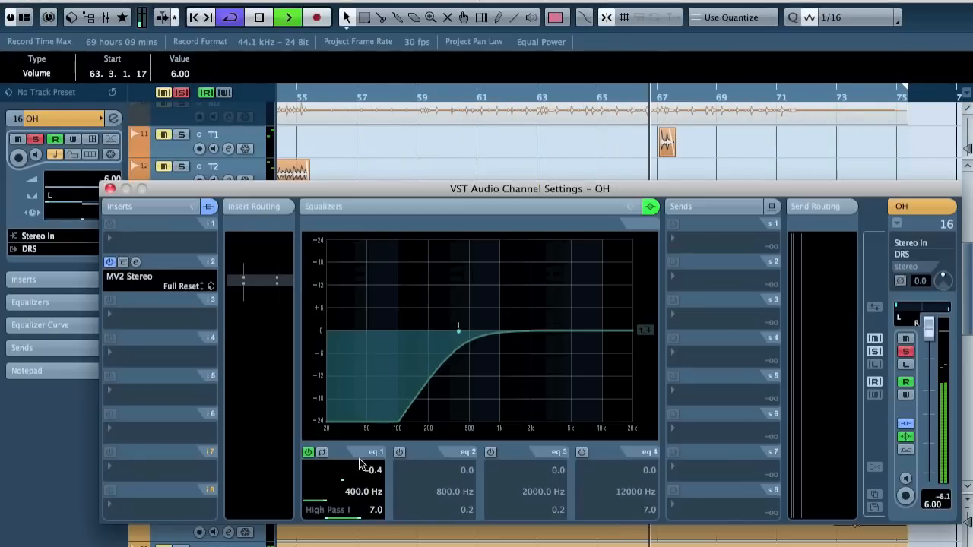
{"action": "left_click", "coordinate": [307, 453]}
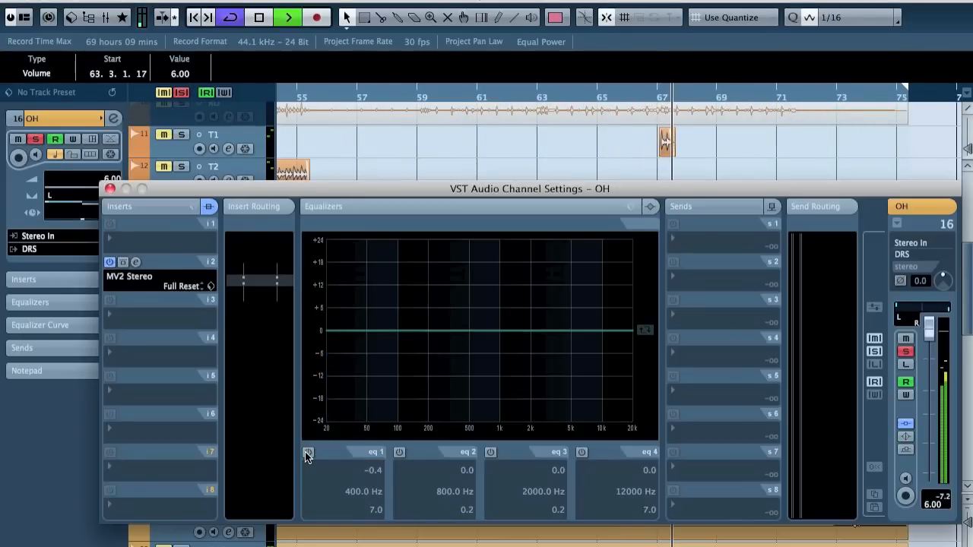
{"action": "left_click", "coordinate": [308, 453]}
Insert the CLA-2A Stereo compressor in the OH channel's third insert slot and turn its analog modelling off
{"action": "left_click", "coordinate": [128, 317]}
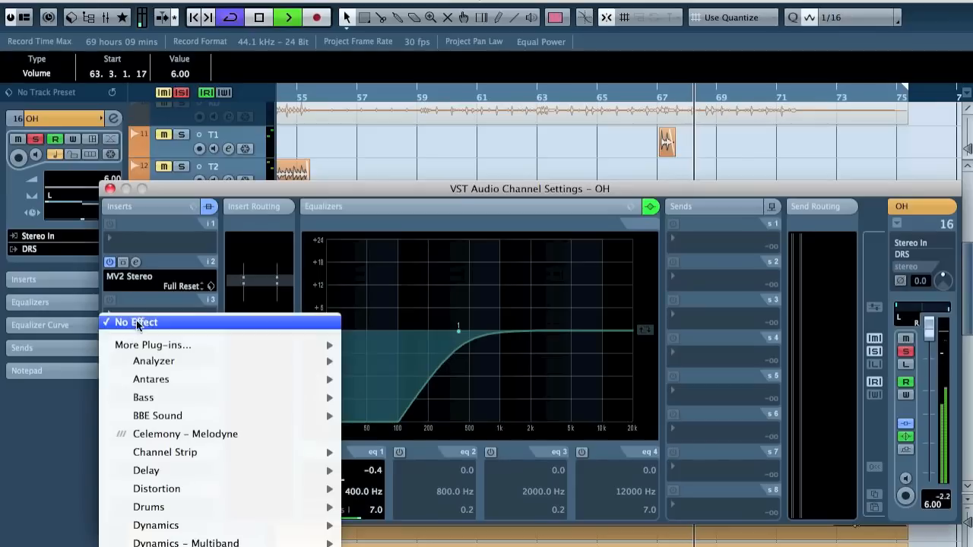
{"action": "mouse_move", "coordinate": [304, 525]}
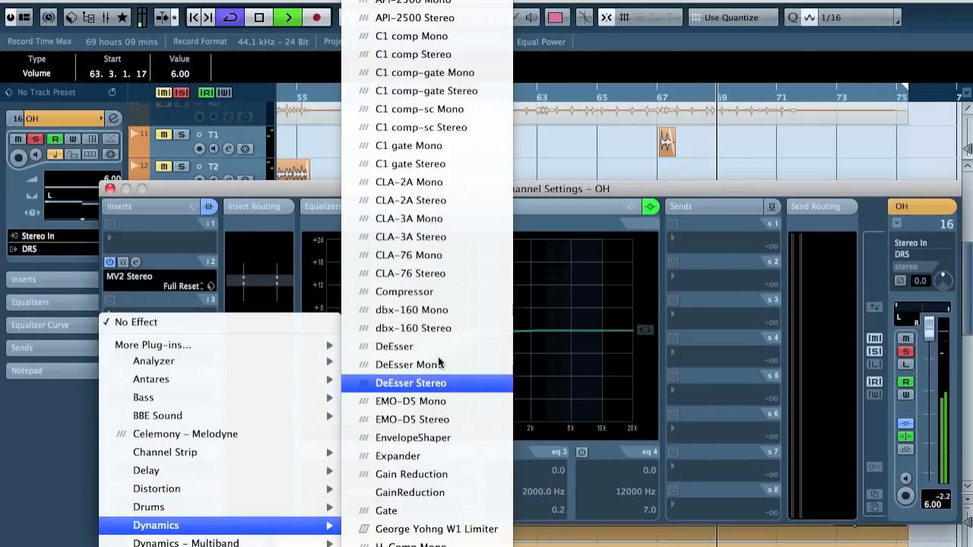
{"action": "left_click", "coordinate": [445, 202]}
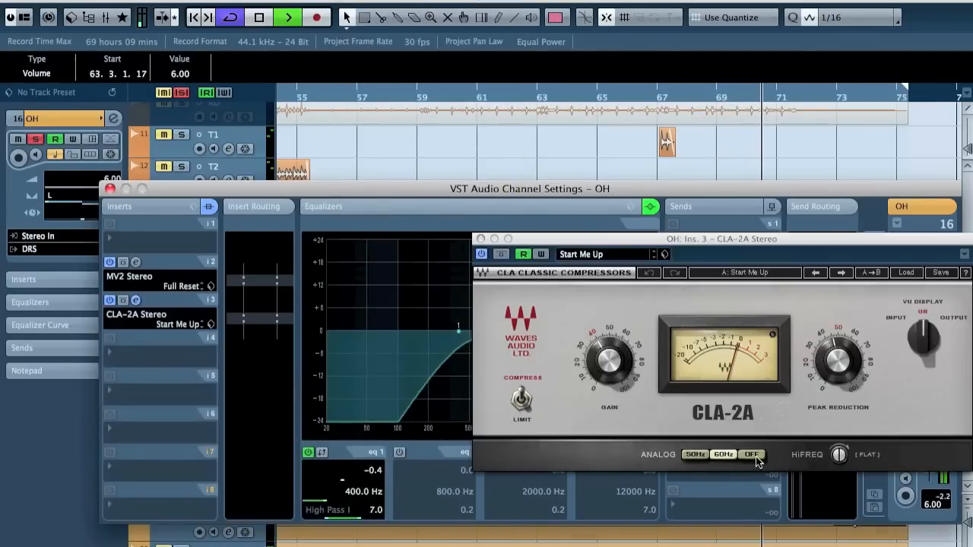
{"action": "left_click", "coordinate": [753, 455]}
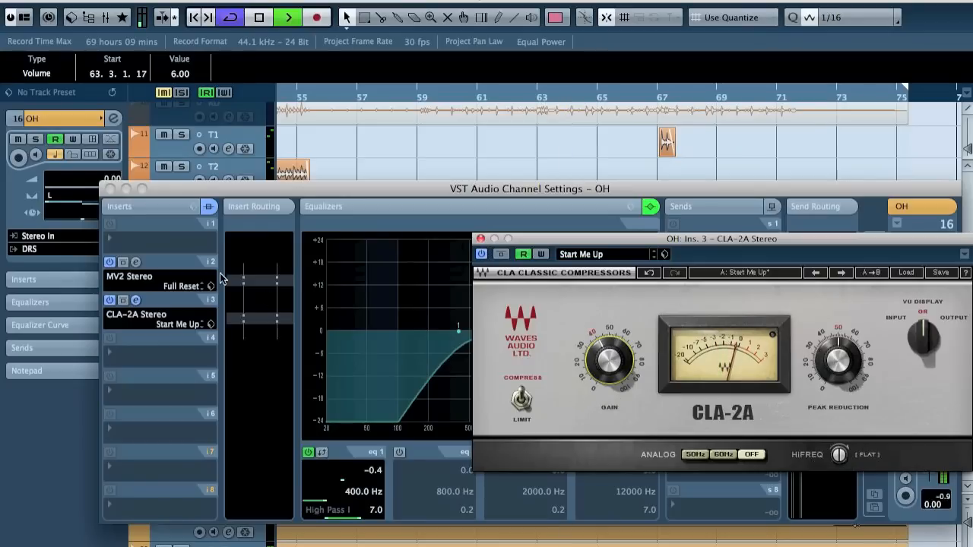
{"action": "left_click", "coordinate": [111, 189]}
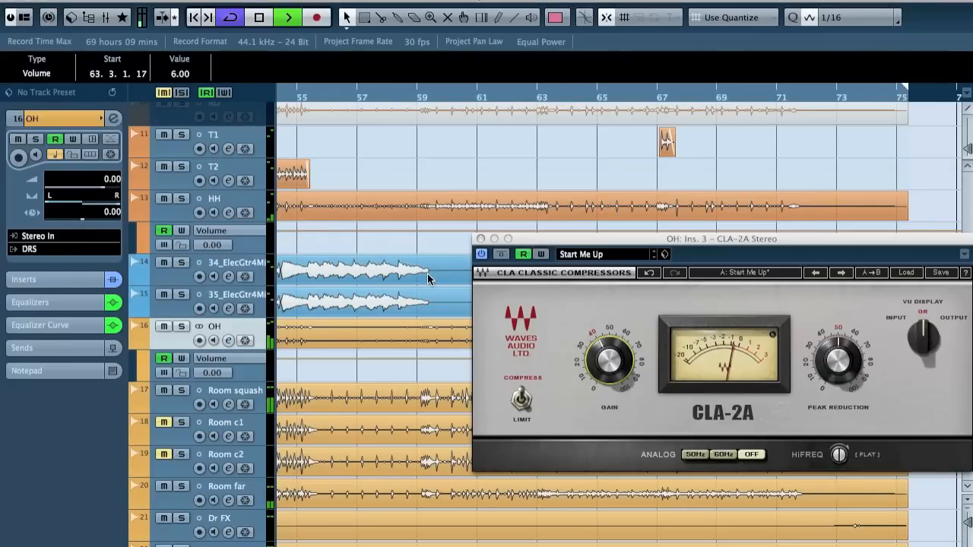
Move the two ElecGtr4 tracks out of the drums to sit between the ElecGtr3 and ElecGtr5 tracks, and close the compressor window
{"action": "key", "text": "g"}
{"action": "key", "text": "g"}
{"action": "key", "text": "g"}
{"action": "key", "text": "g"}
{"action": "key", "text": "g"}
{"action": "key", "text": "g"}
{"action": "key", "text": "g"}
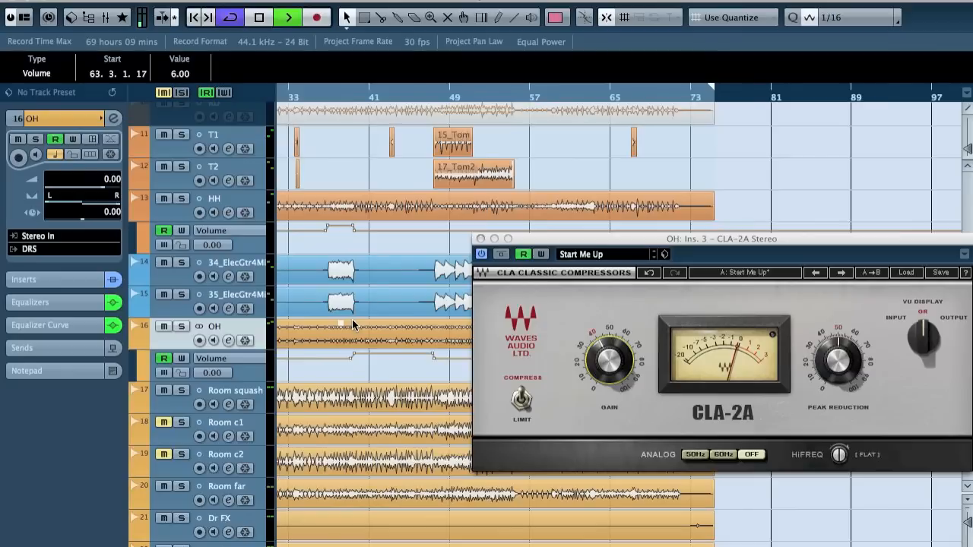
{"action": "scroll", "coordinate": [354, 325], "scroll_direction": "left", "scroll_amount": 5}
{"action": "key", "text": "g"}
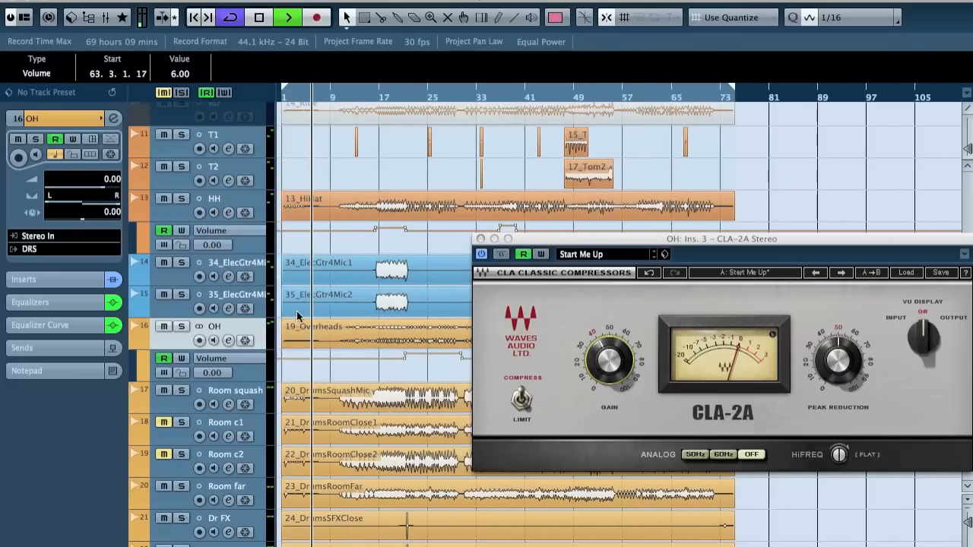
{"action": "left_click", "coordinate": [234, 260]}
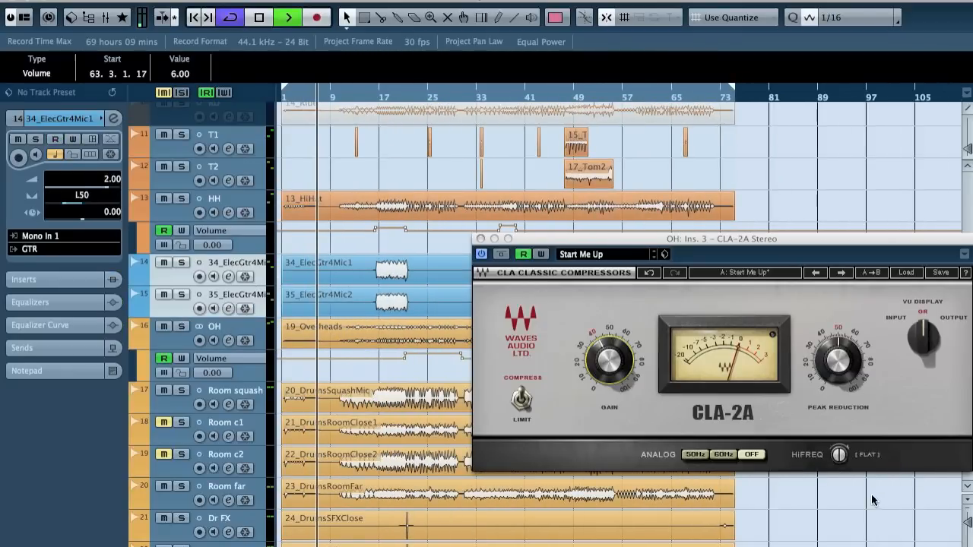
{"action": "left_click", "coordinate": [968, 509]}
{"action": "left_click", "coordinate": [967, 508]}
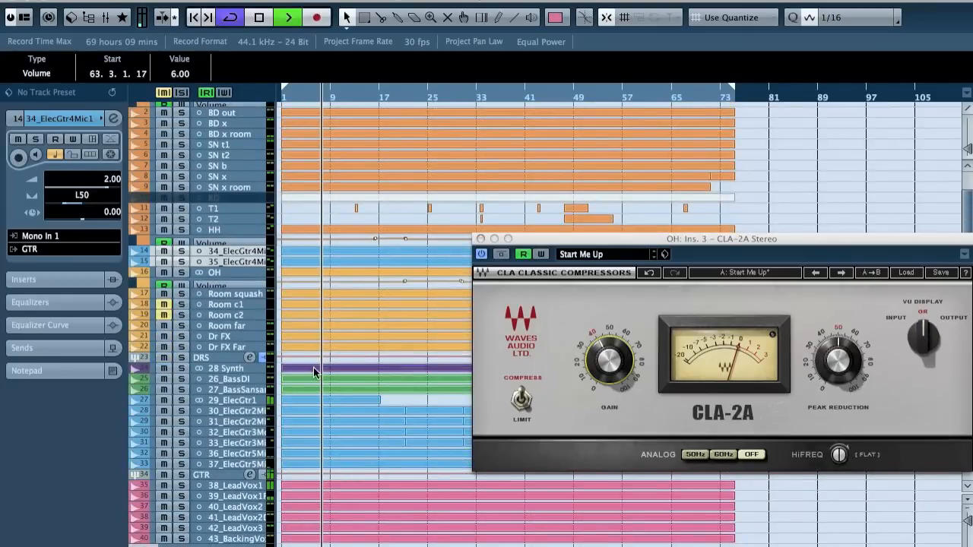
{"action": "left_click_drag", "start_coordinate": [231, 259], "coordinate": [248, 448]}
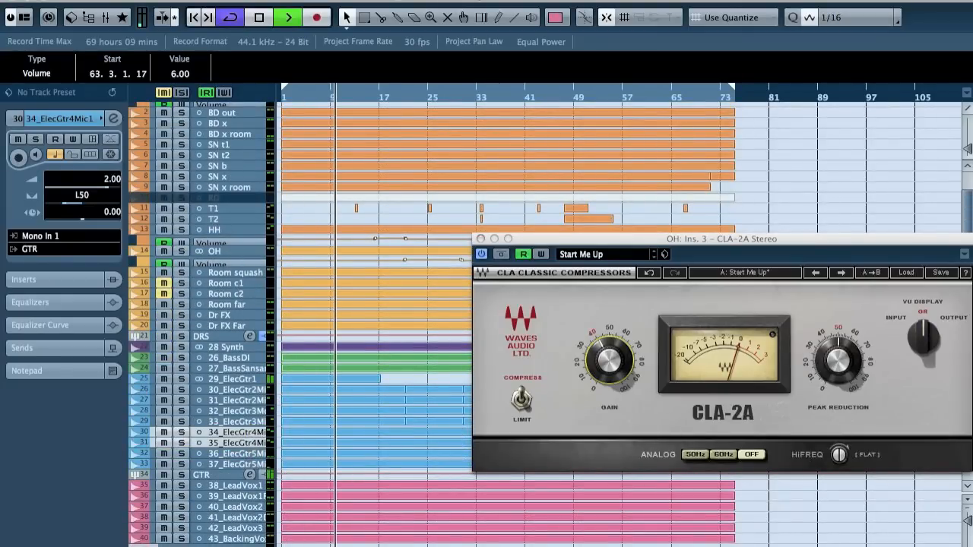
{"action": "left_click", "coordinate": [968, 535]}
{"action": "left_click", "coordinate": [967, 535]}
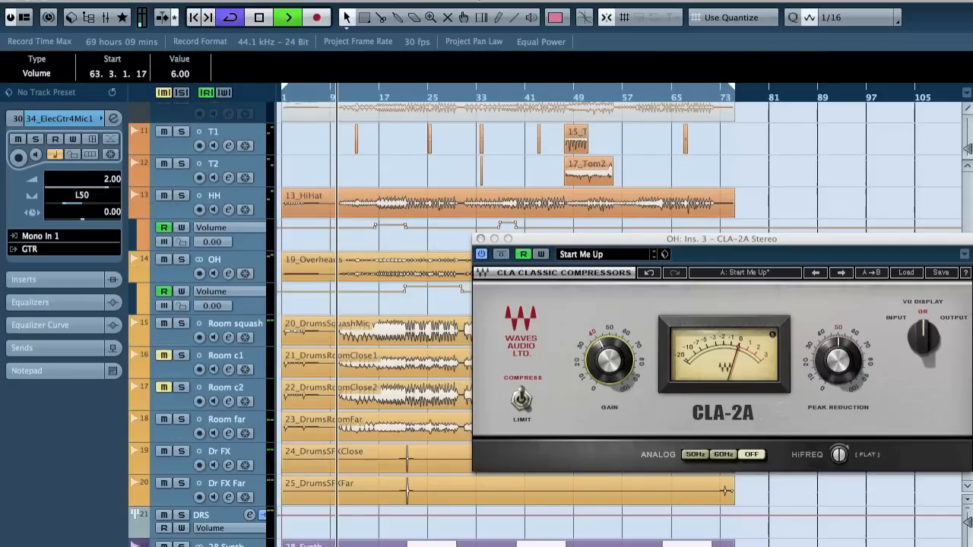
{"action": "left_click", "coordinate": [480, 240]}
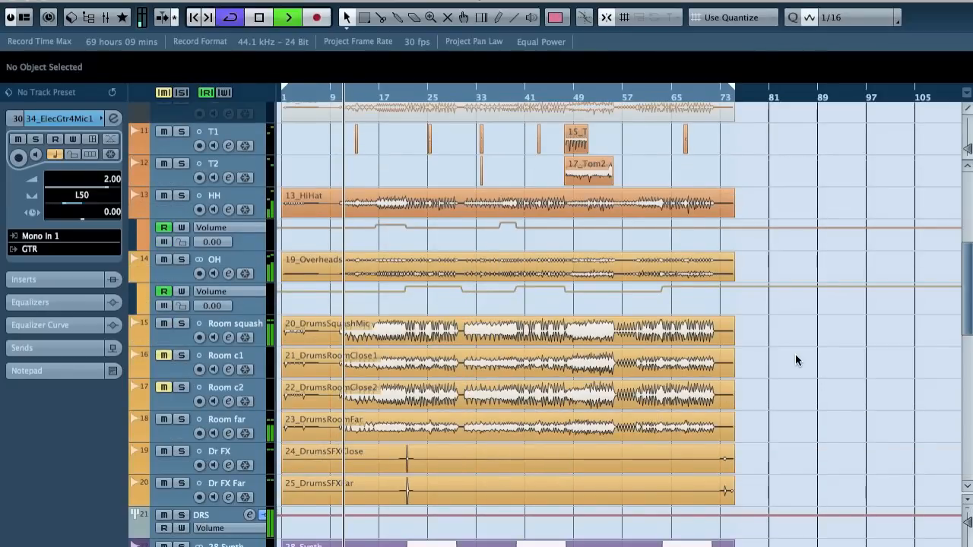
Set the LeadVox1 send to FX 1-RoomWorks SE first to -9.00, finally to -6.00
{"action": "scroll", "coordinate": [796, 361], "scroll_direction": "down", "scroll_amount": 10}
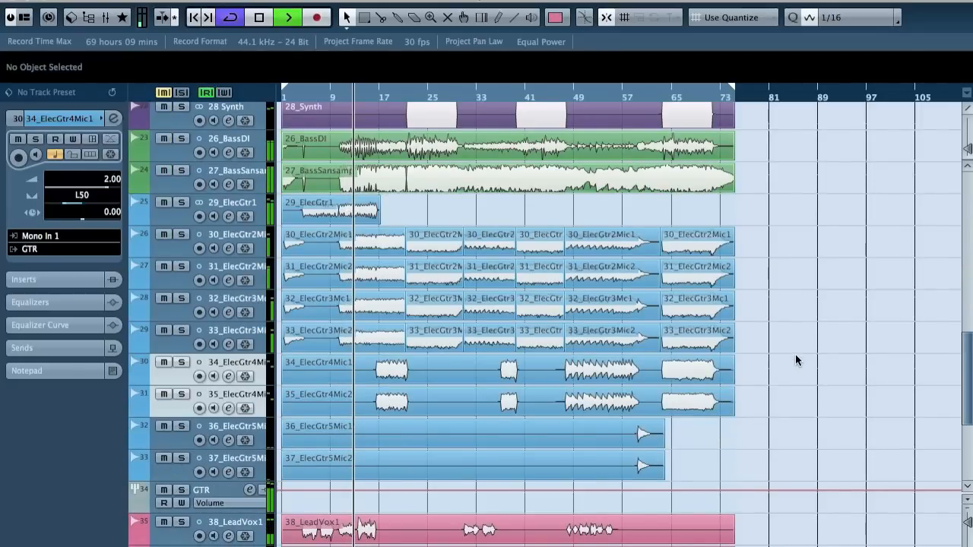
{"action": "scroll", "coordinate": [795, 360], "scroll_direction": "down", "scroll_amount": 2}
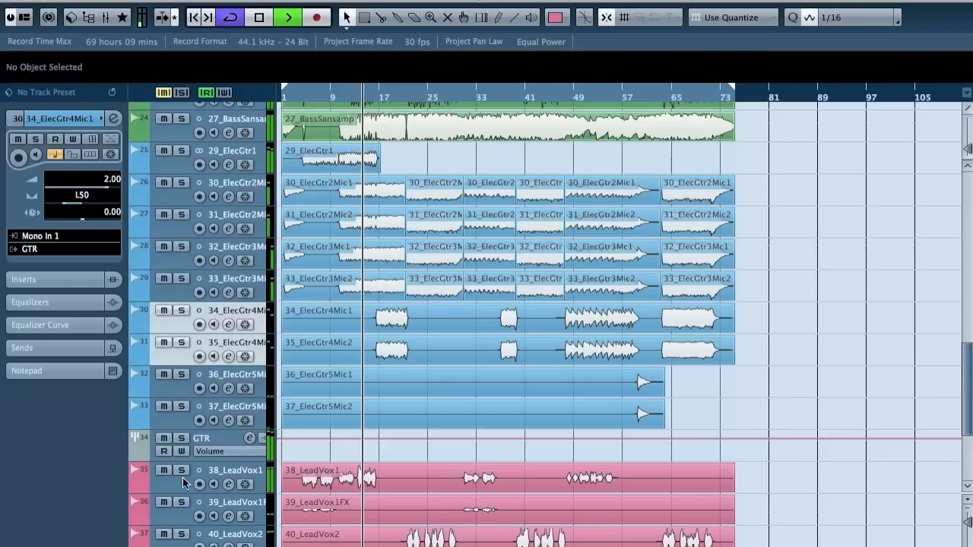
{"action": "left_click", "coordinate": [251, 470]}
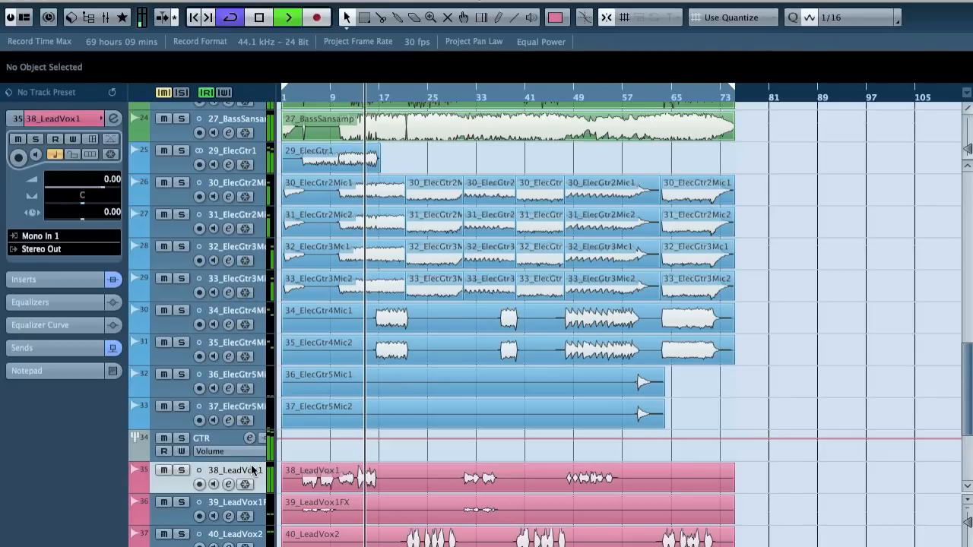
{"action": "left_click", "coordinate": [42, 344]}
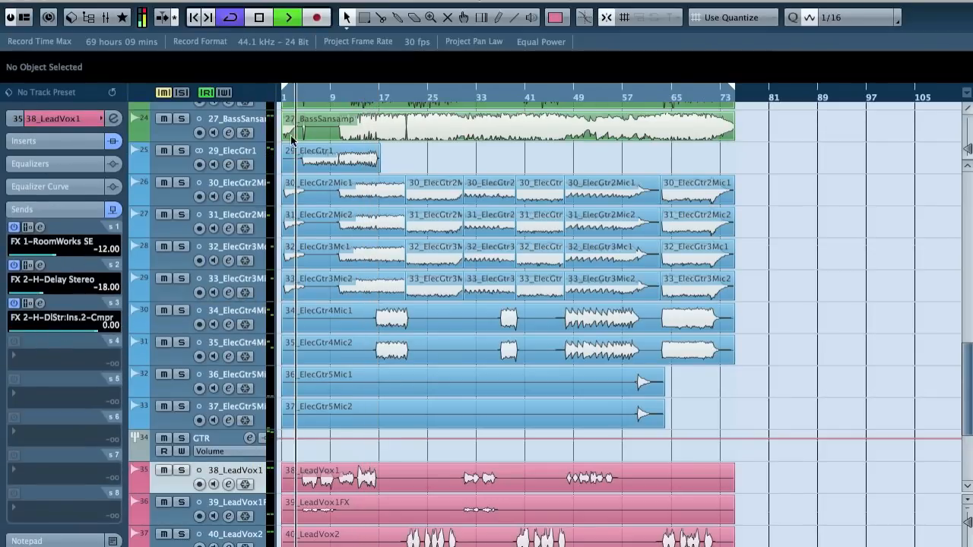
{"action": "key", "text": "h"}
{"action": "key", "text": "h"}
{"action": "double_click", "coordinate": [106, 249]}
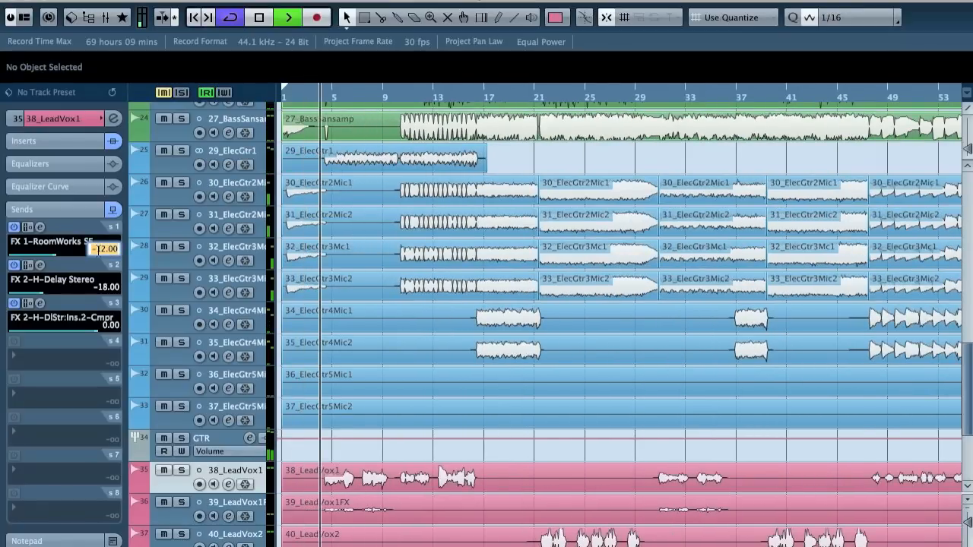
{"action": "type", "text": "-9"}
{"action": "key", "text": "Return"}
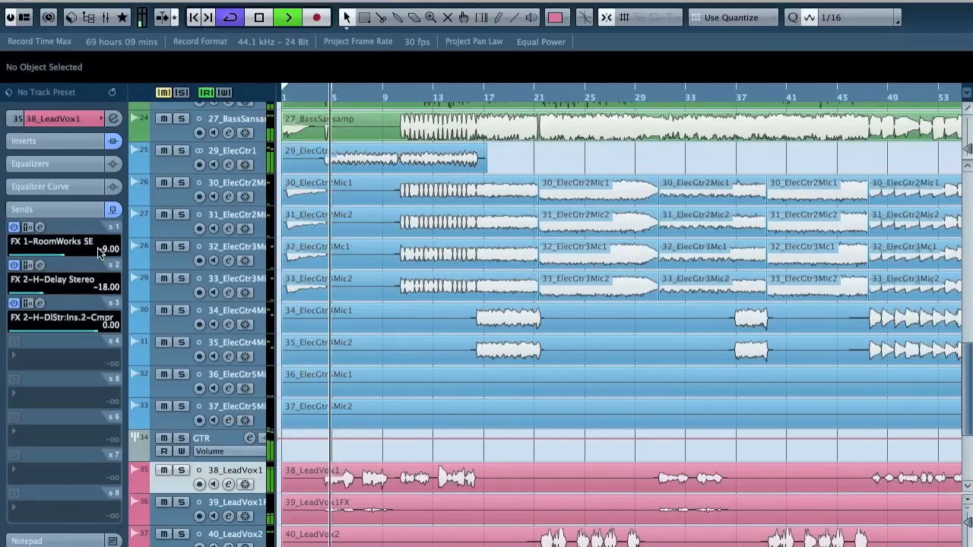
{"action": "scroll", "coordinate": [99, 253], "scroll_direction": "up", "scroll_amount": 3}
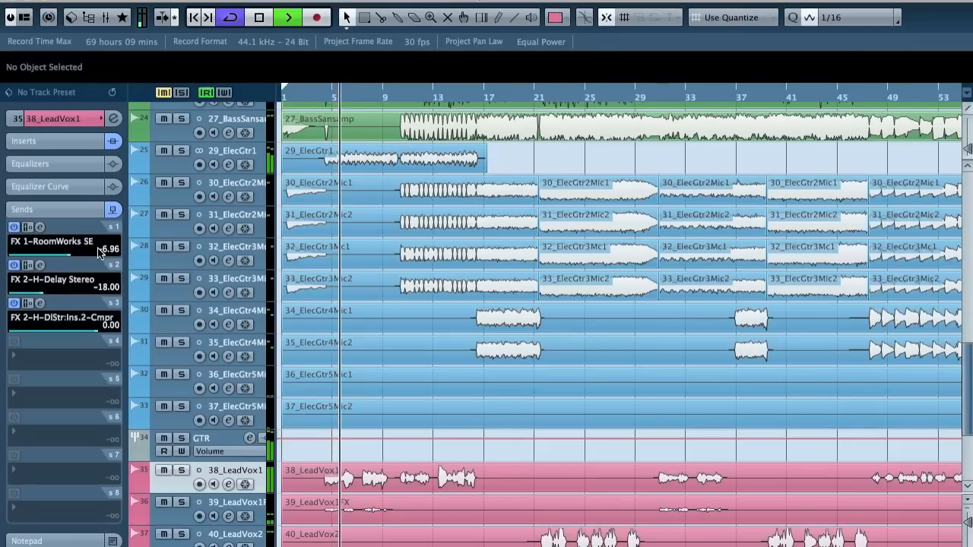
{"action": "double_click", "coordinate": [106, 251]}
{"action": "type", "text": "-6"}
{"action": "key", "text": "Return"}
Unmute the FX 2-H-Delay channel and reselect the LeadVox1 track
{"action": "scroll", "coordinate": [358, 418], "scroll_direction": "down", "scroll_amount": 3}
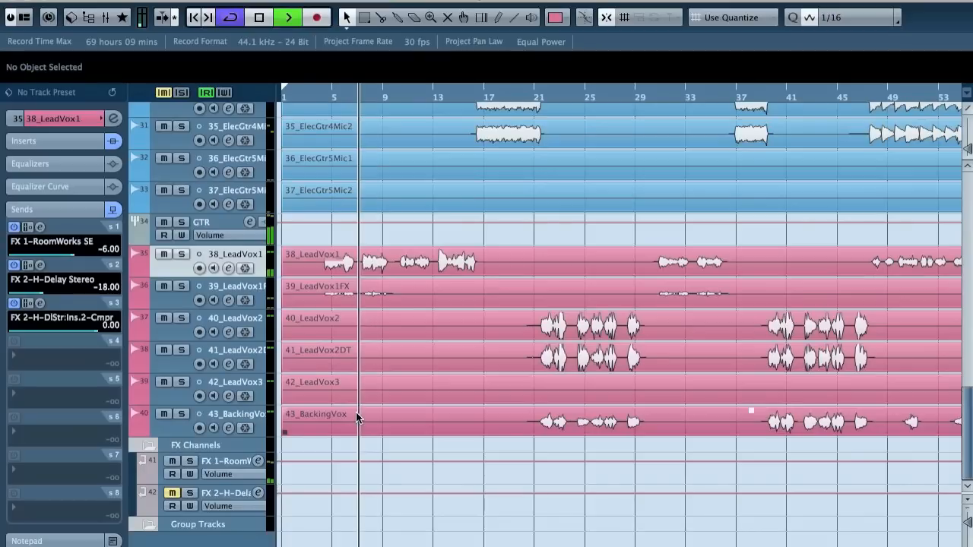
{"action": "left_click", "coordinate": [173, 493]}
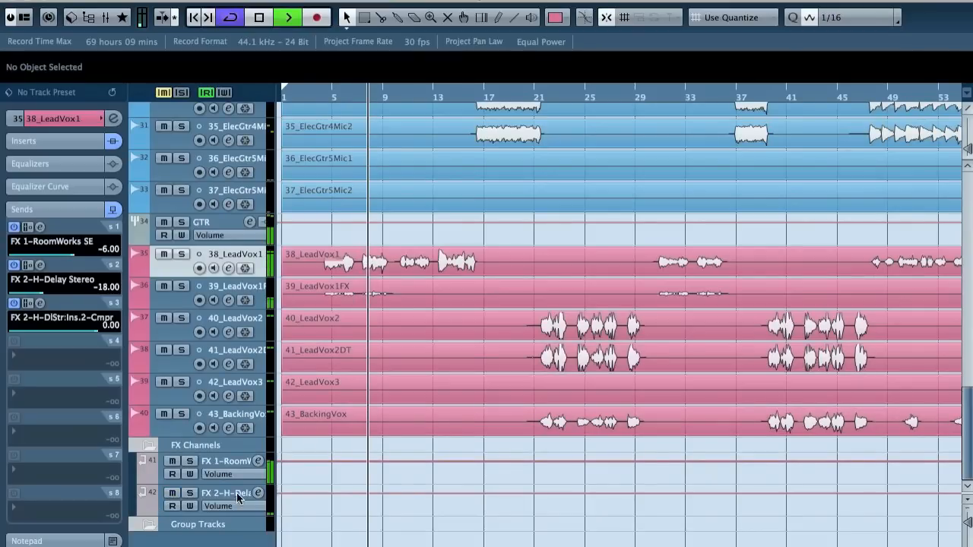
{"action": "left_click", "coordinate": [237, 496]}
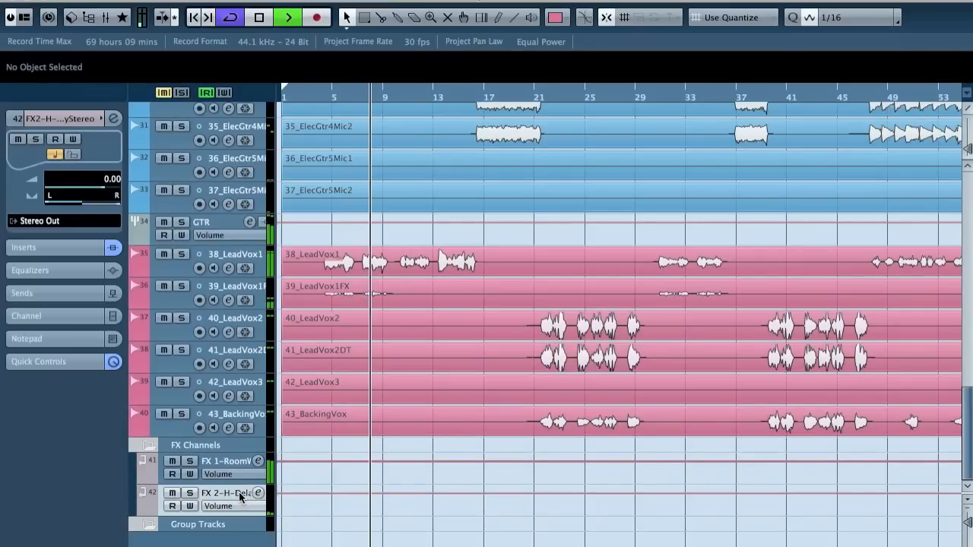
{"action": "left_click", "coordinate": [252, 260]}
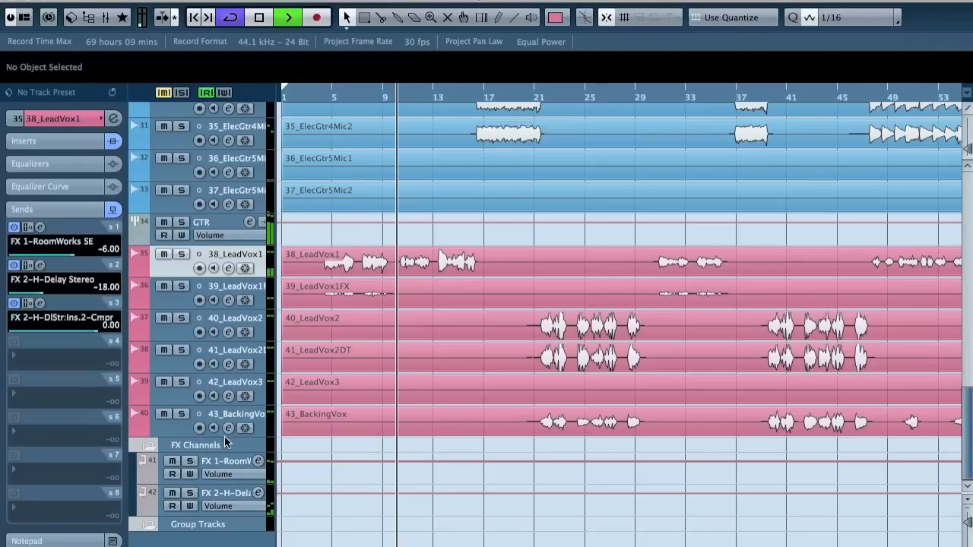
Turn off ping pong in the H-Delay on LeadVox1's second send and set its delay time to 1/8
{"action": "left_click", "coordinate": [41, 265]}
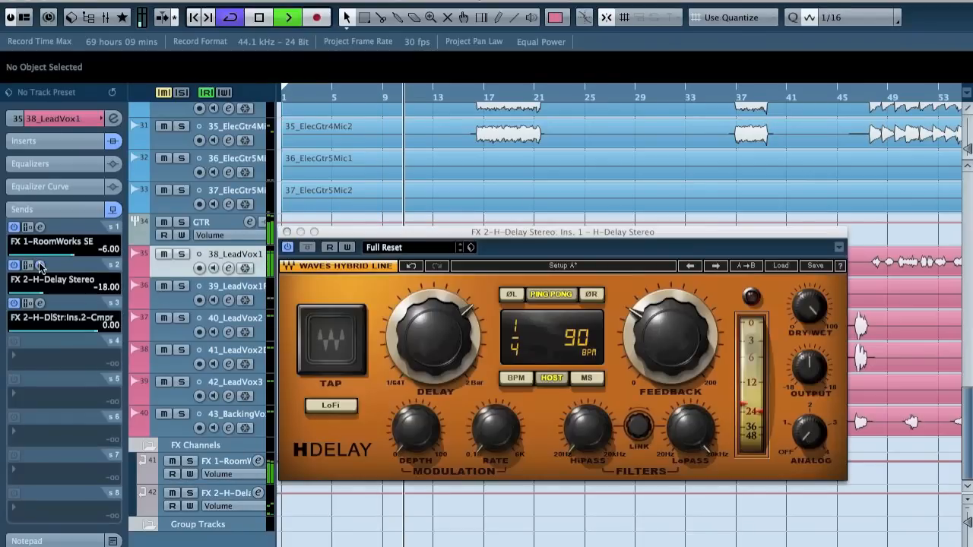
{"action": "left_click", "coordinate": [555, 298]}
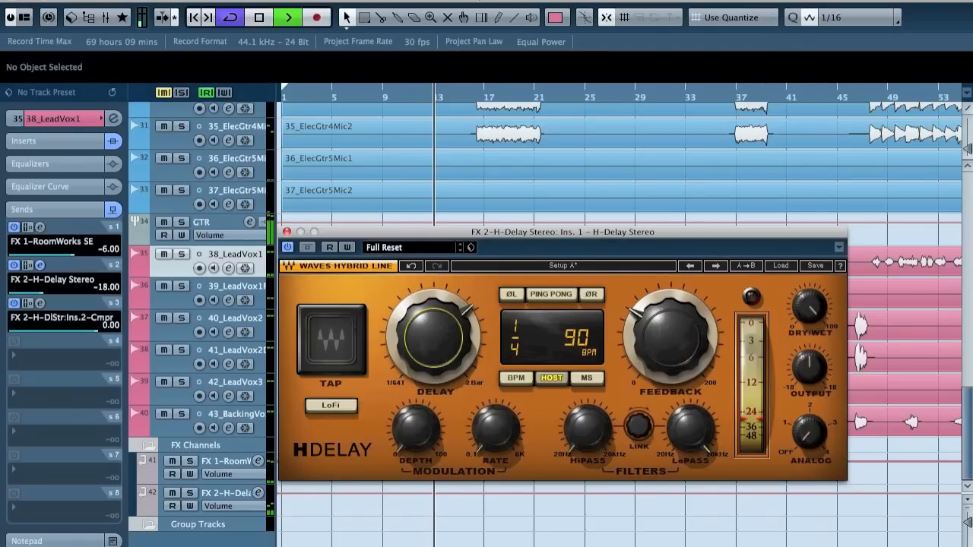
{"action": "left_click_drag", "start_coordinate": [433, 338], "coordinate": [433, 361]}
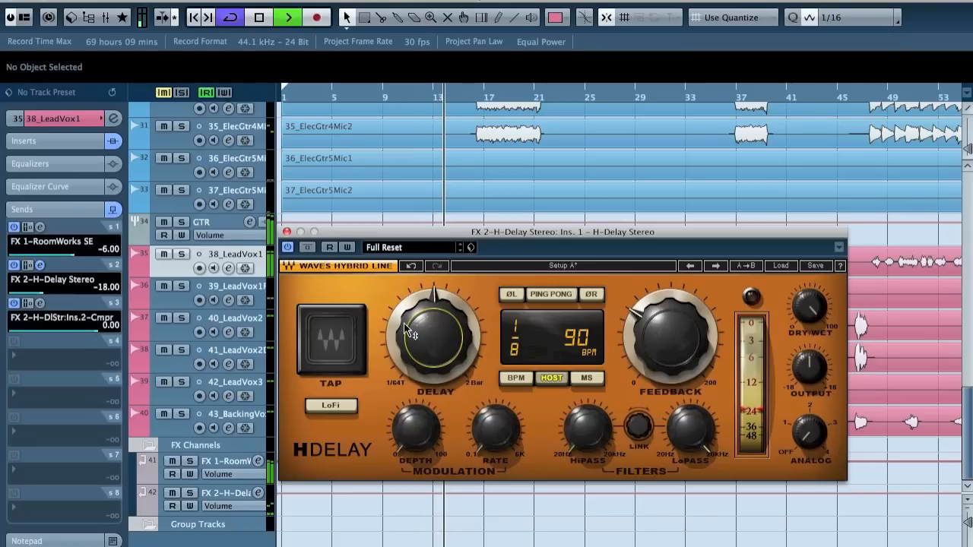
{"action": "left_click", "coordinate": [286, 231]}
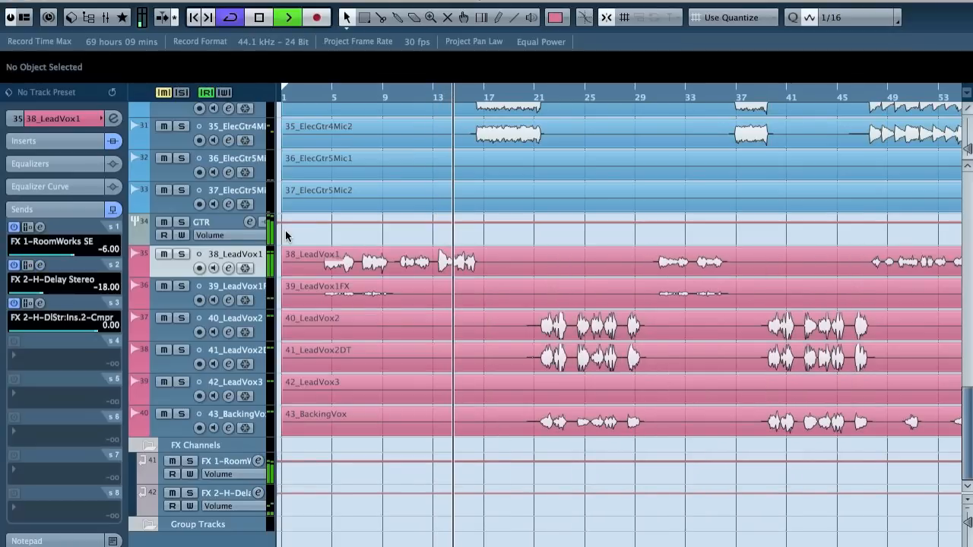
{"action": "key", "text": "h"}
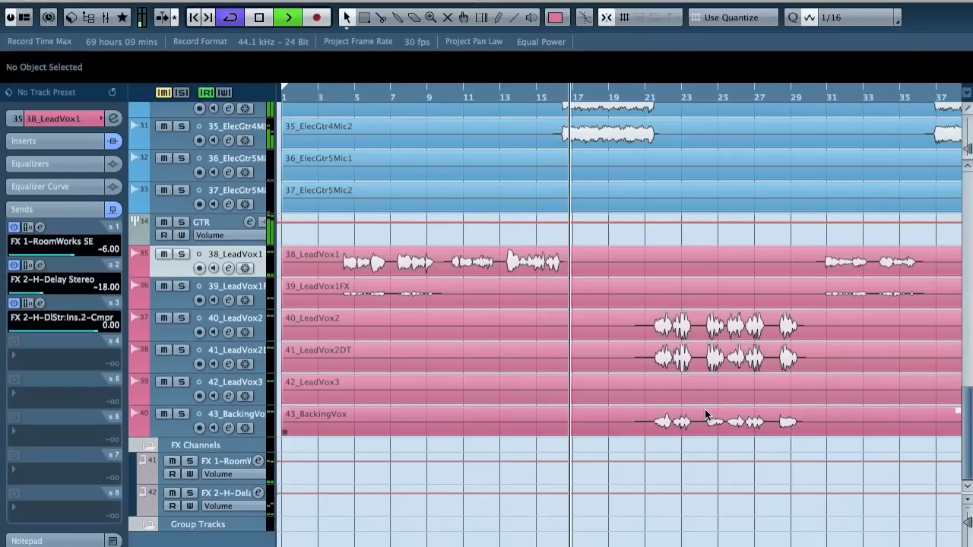
Inspect the Room squash track's inserts and briefly open its CLA-76 Mono compressor
{"action": "scroll", "coordinate": [705, 411], "scroll_direction": "up", "scroll_amount": 8}
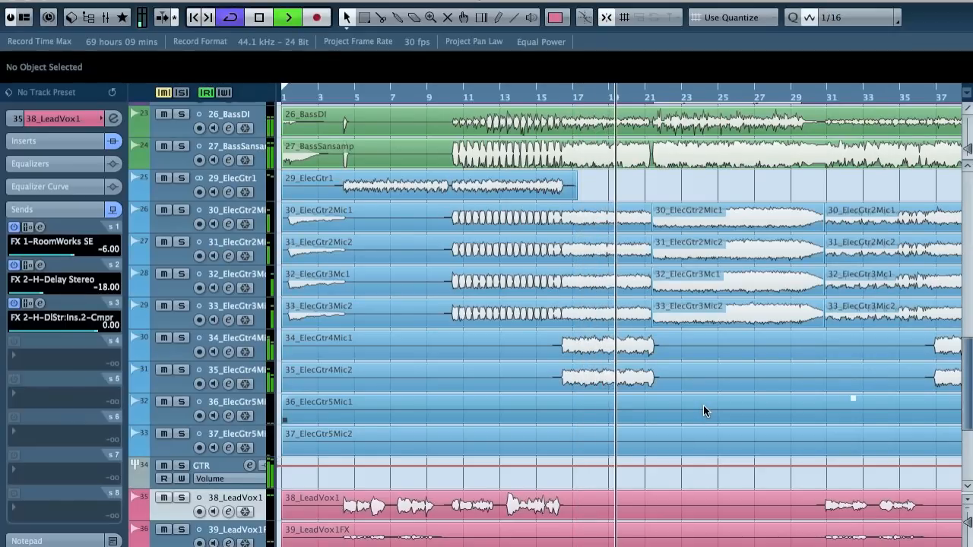
{"action": "scroll", "coordinate": [703, 411], "scroll_direction": "up", "scroll_amount": 8}
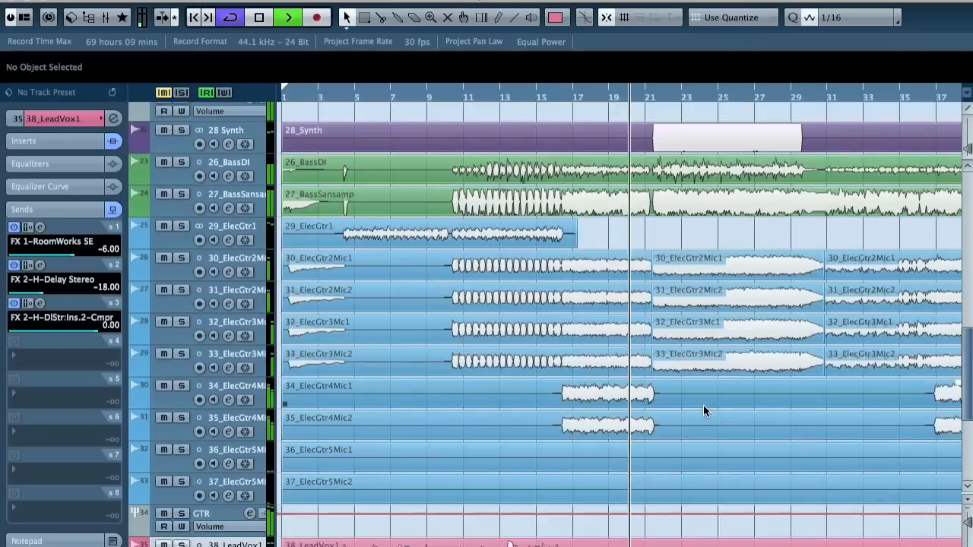
{"action": "scroll", "coordinate": [703, 405], "scroll_direction": "up", "scroll_amount": 10}
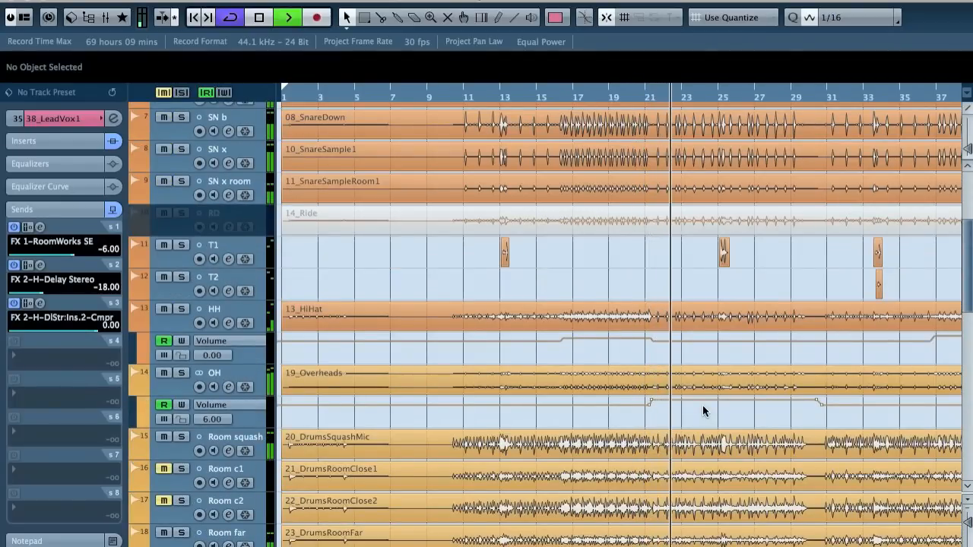
{"action": "scroll", "coordinate": [702, 410], "scroll_direction": "down", "scroll_amount": 4}
{"action": "scroll", "coordinate": [702, 410], "scroll_direction": "down", "scroll_amount": 2}
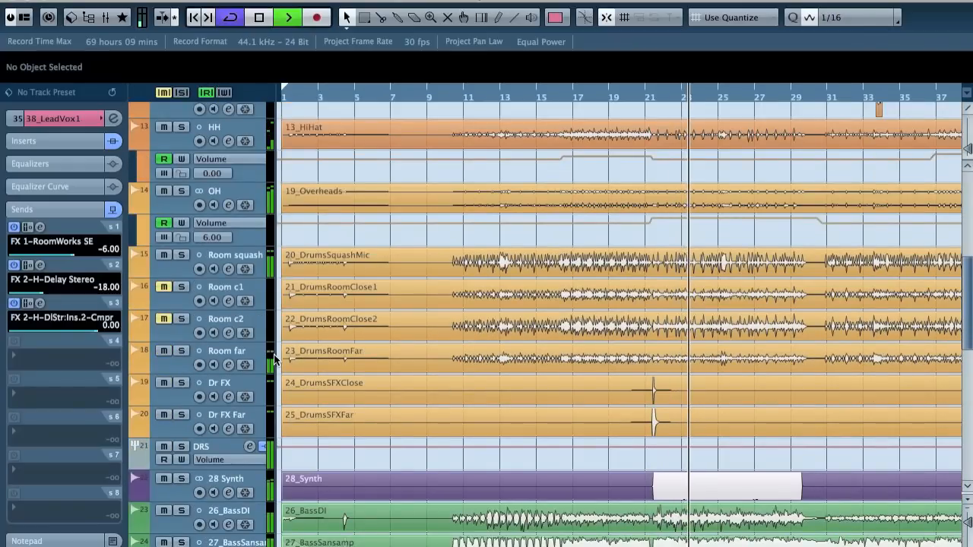
{"action": "left_click", "coordinate": [184, 256]}
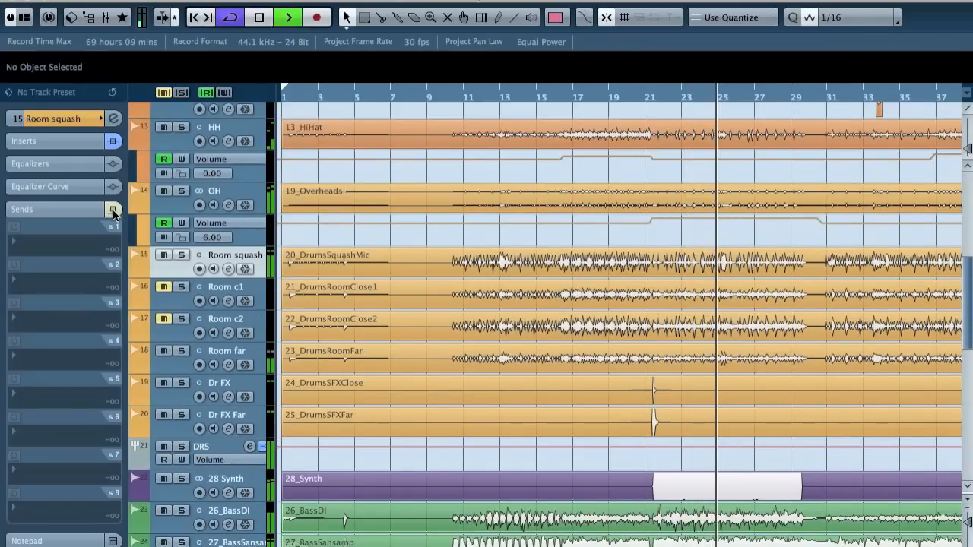
{"action": "left_click", "coordinate": [38, 144]}
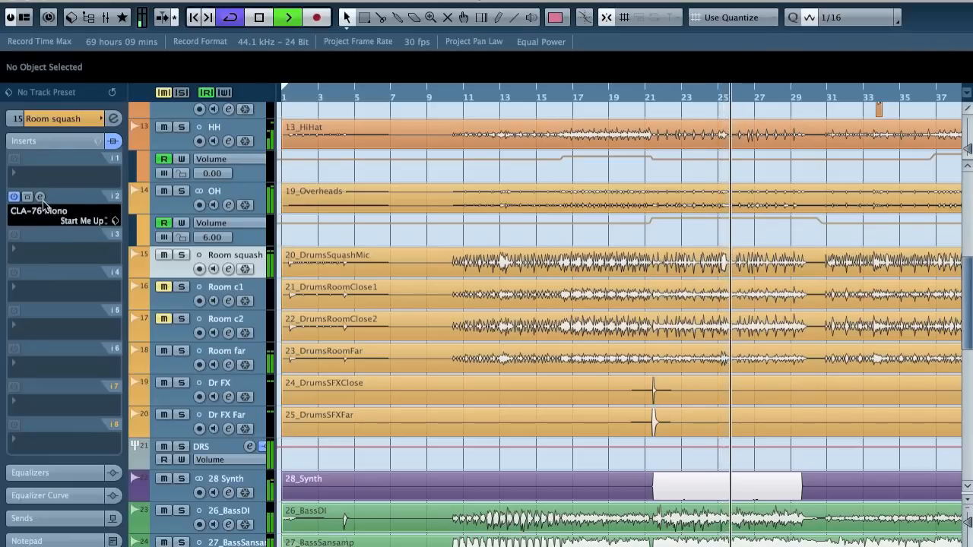
{"action": "left_click", "coordinate": [40, 197]}
{"action": "left_click", "coordinate": [41, 197]}
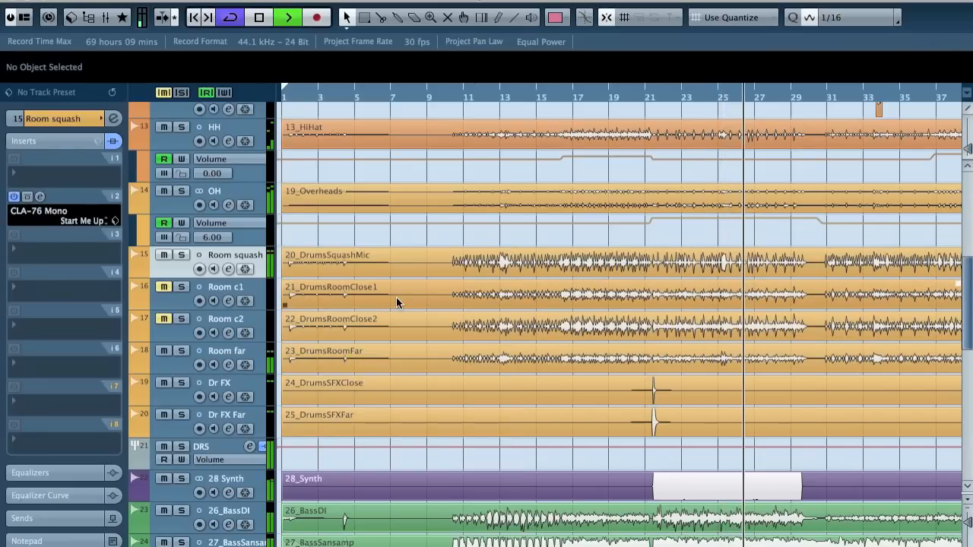
Examine the drum, synth, bass, guitar and vocal tracks across the arrangement up to bar 63 during playback
{"action": "scroll", "coordinate": [561, 380], "scroll_direction": "down", "scroll_amount": 7}
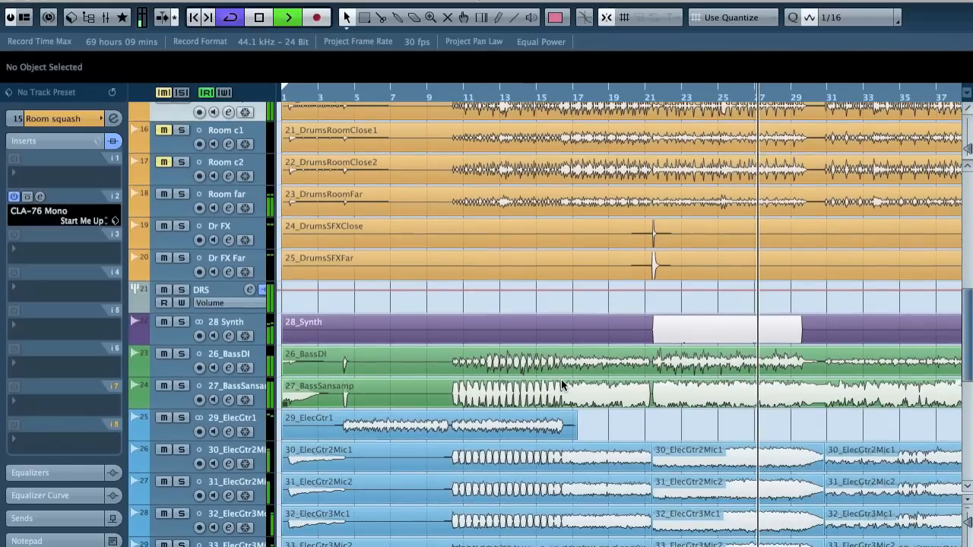
{"action": "scroll", "coordinate": [561, 385], "scroll_direction": "down", "scroll_amount": 3}
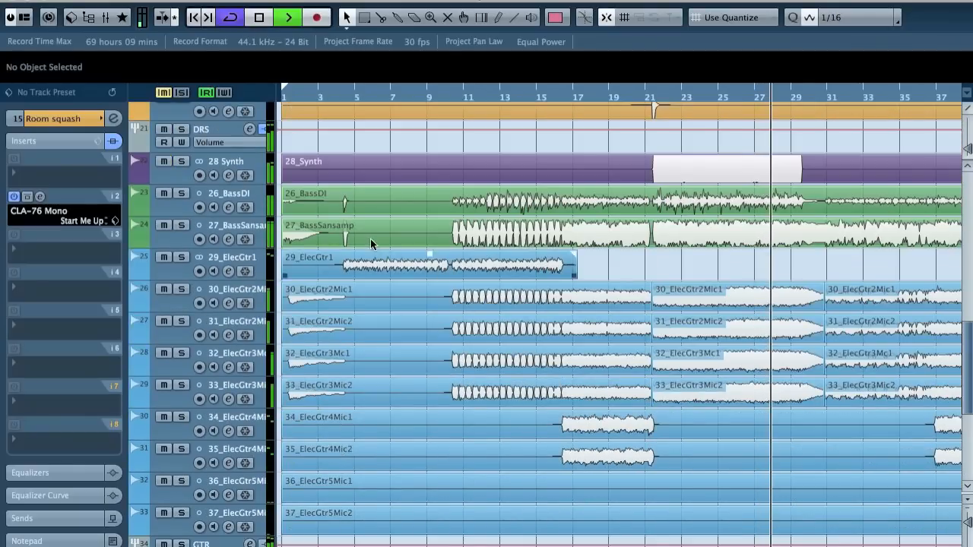
{"action": "scroll", "coordinate": [507, 327], "scroll_direction": "right", "scroll_amount": 2}
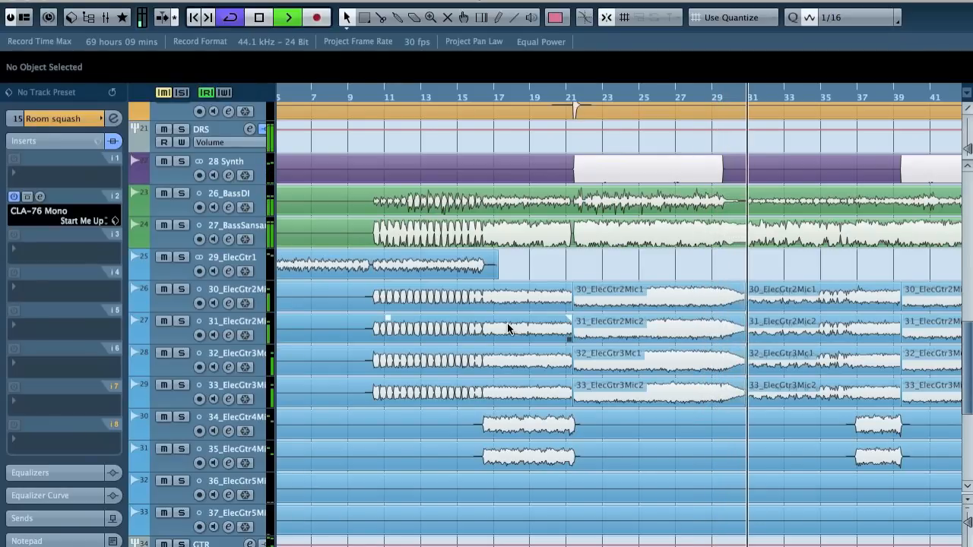
{"action": "scroll", "coordinate": [508, 327], "scroll_direction": "right", "scroll_amount": 3}
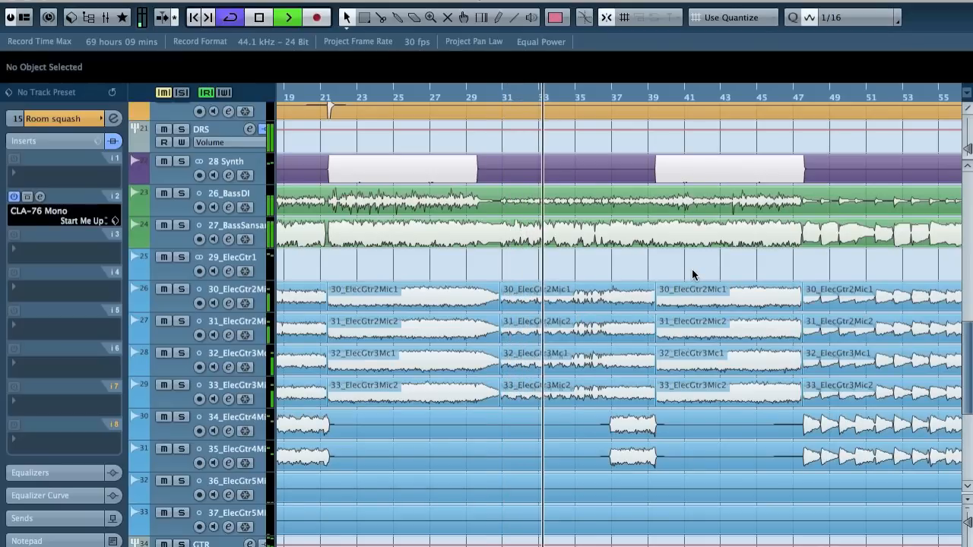
{"action": "scroll", "coordinate": [692, 276], "scroll_direction": "right", "scroll_amount": 1}
{"action": "scroll", "coordinate": [692, 276], "scroll_direction": "right", "scroll_amount": 2}
{"action": "scroll", "coordinate": [692, 275], "scroll_direction": "up", "scroll_amount": 1}
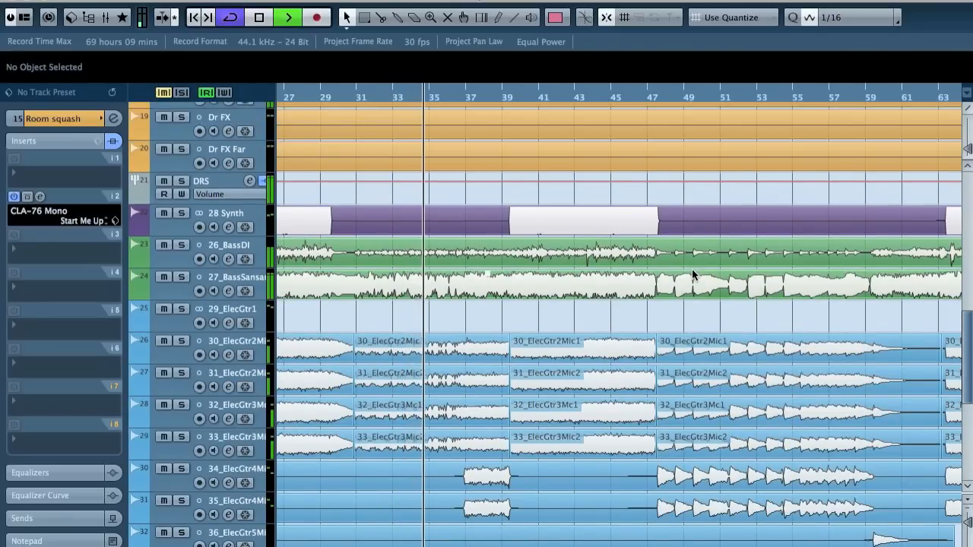
{"action": "scroll", "coordinate": [692, 270], "scroll_direction": "up", "scroll_amount": 1}
{"action": "scroll", "coordinate": [692, 273], "scroll_direction": "up", "scroll_amount": 4}
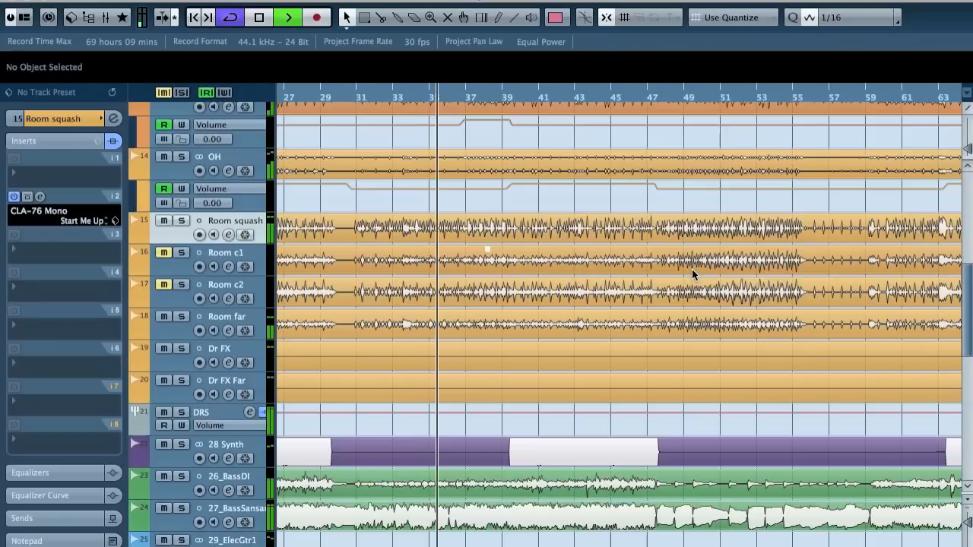
{"action": "scroll", "coordinate": [692, 274], "scroll_direction": "up", "scroll_amount": 4}
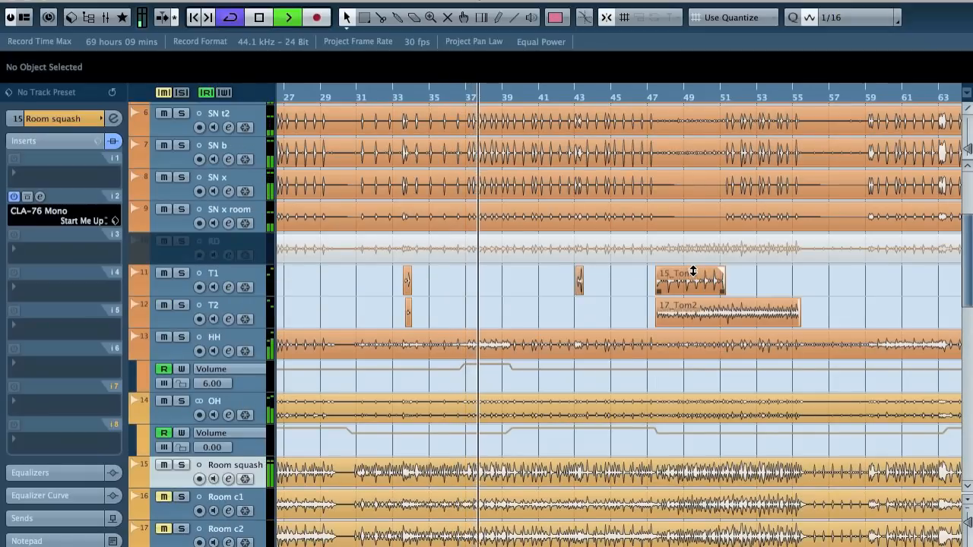
{"action": "scroll", "coordinate": [693, 271], "scroll_direction": "up", "scroll_amount": 4}
{"action": "scroll", "coordinate": [692, 262], "scroll_direction": "down", "scroll_amount": 15}
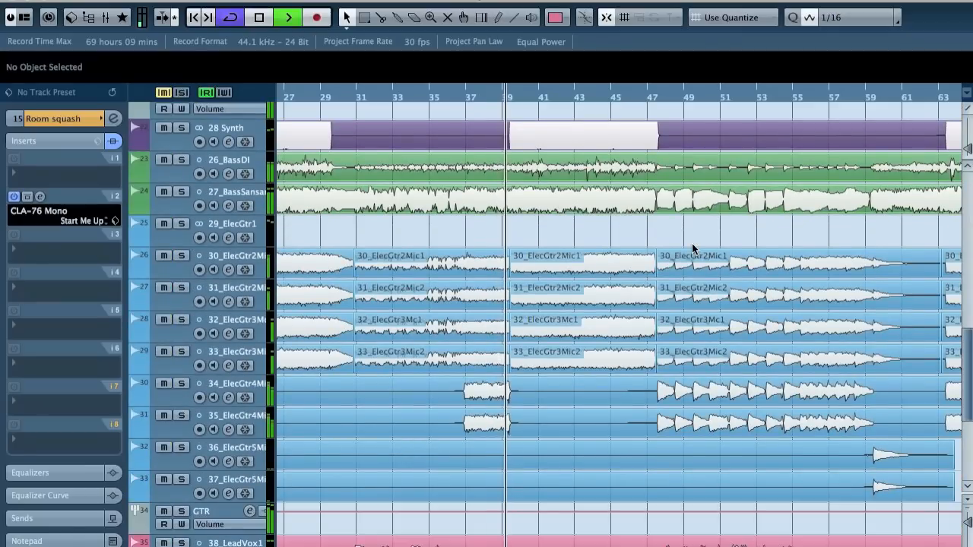
{"action": "scroll", "coordinate": [693, 249], "scroll_direction": "down", "scroll_amount": 5}
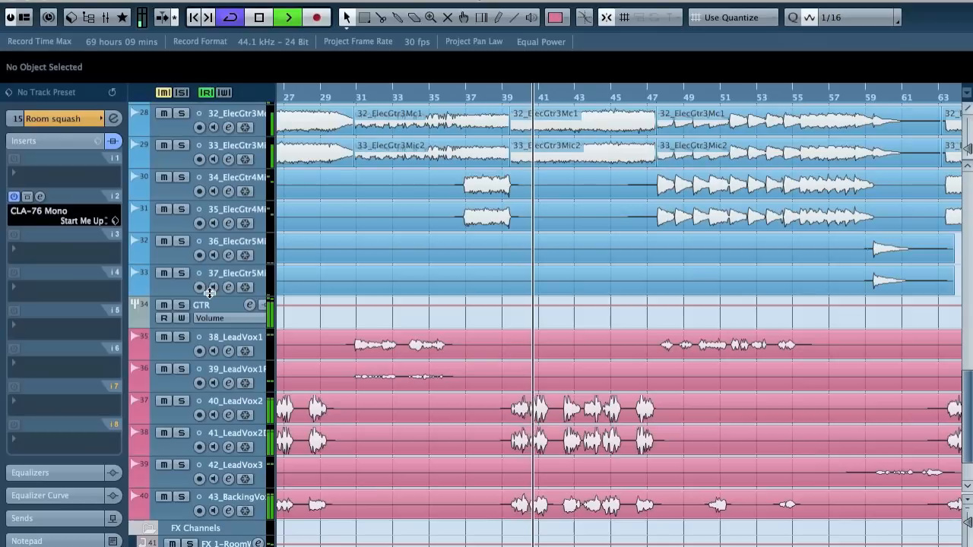
Compare the GTR group with and without its third EQ band, leave the band enabled and close the channel settings
{"action": "left_click", "coordinate": [202, 305]}
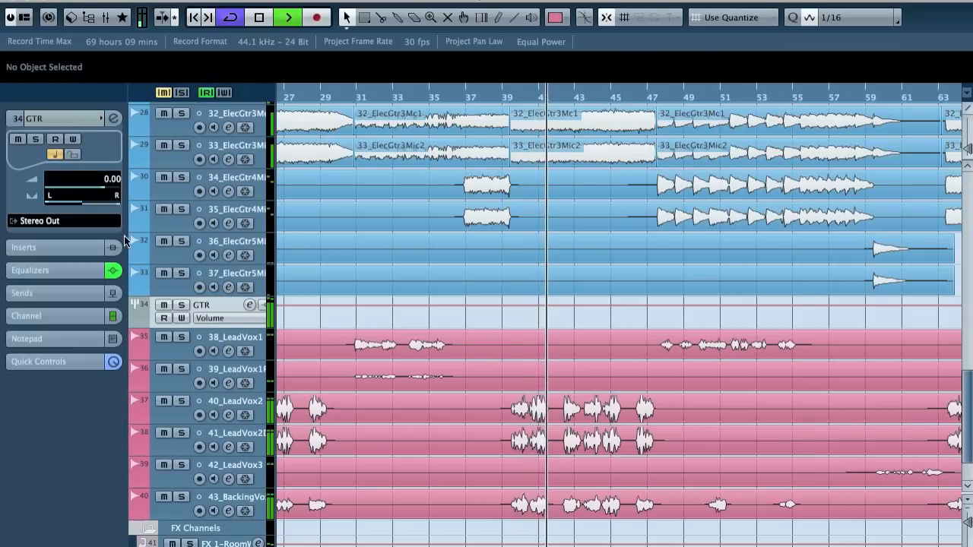
{"action": "left_click", "coordinate": [116, 121]}
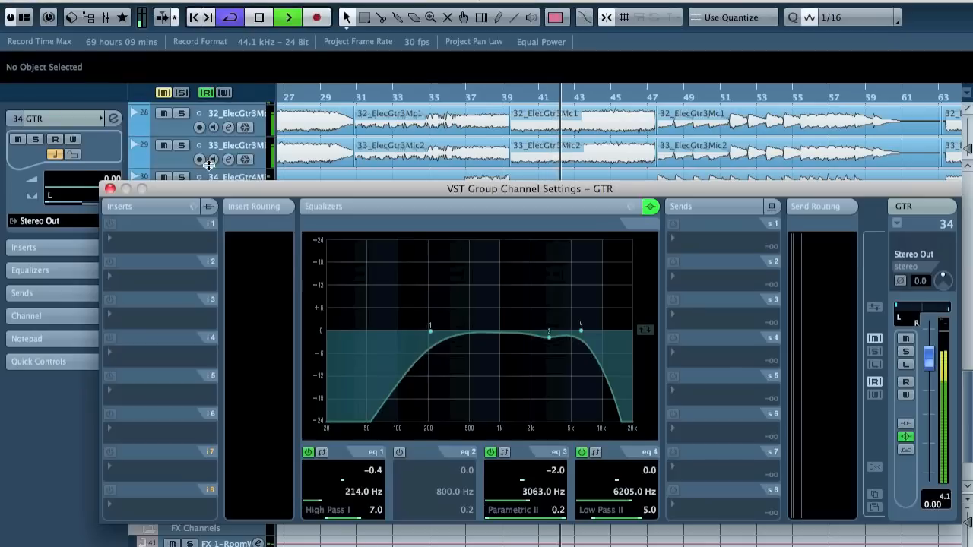
{"action": "left_click", "coordinate": [491, 452]}
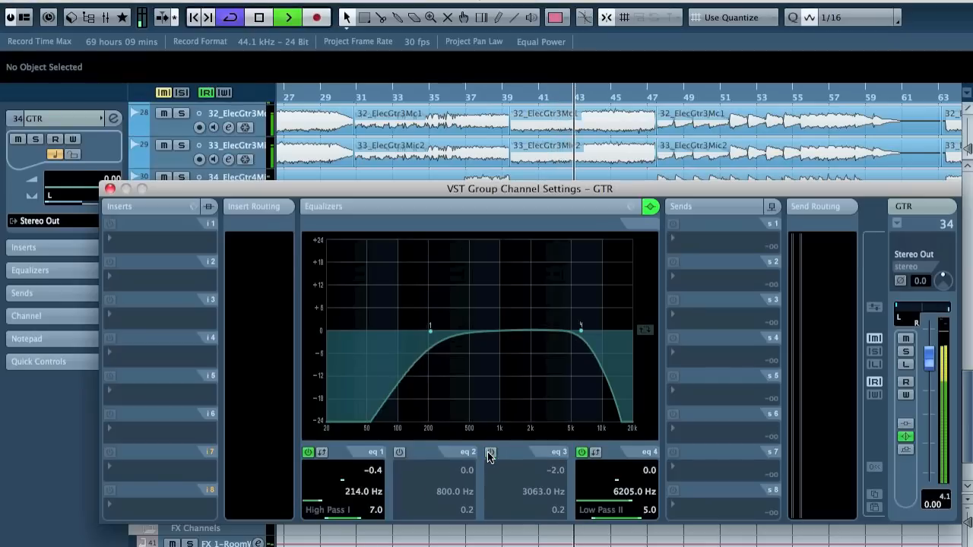
{"action": "left_click", "coordinate": [491, 453]}
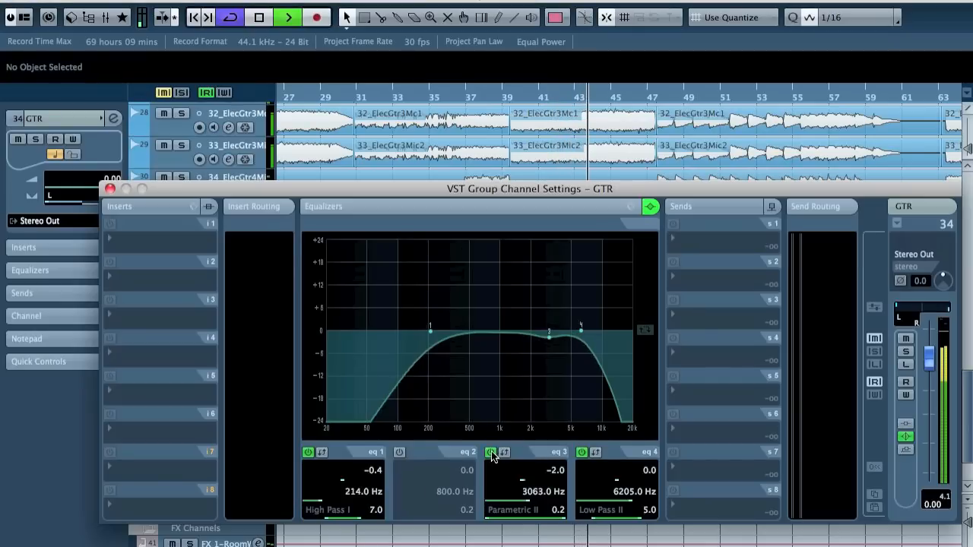
{"action": "left_click", "coordinate": [110, 190]}
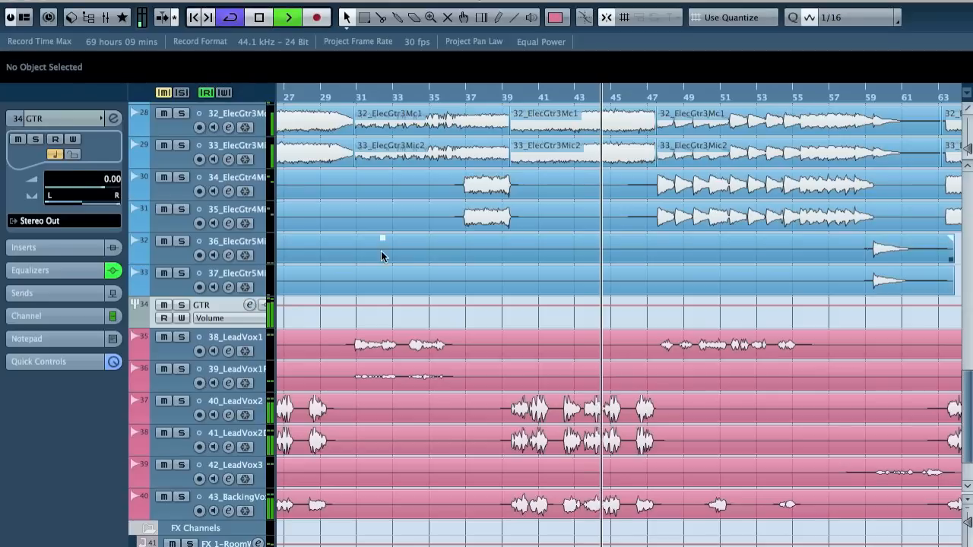
Try a volume of 6 dB on the four ElecGtr2 and ElecGtr3 events of bars 39 to 47, audition it and restore 3.00 dB
{"action": "scroll", "coordinate": [381, 277], "scroll_direction": "up", "scroll_amount": 3}
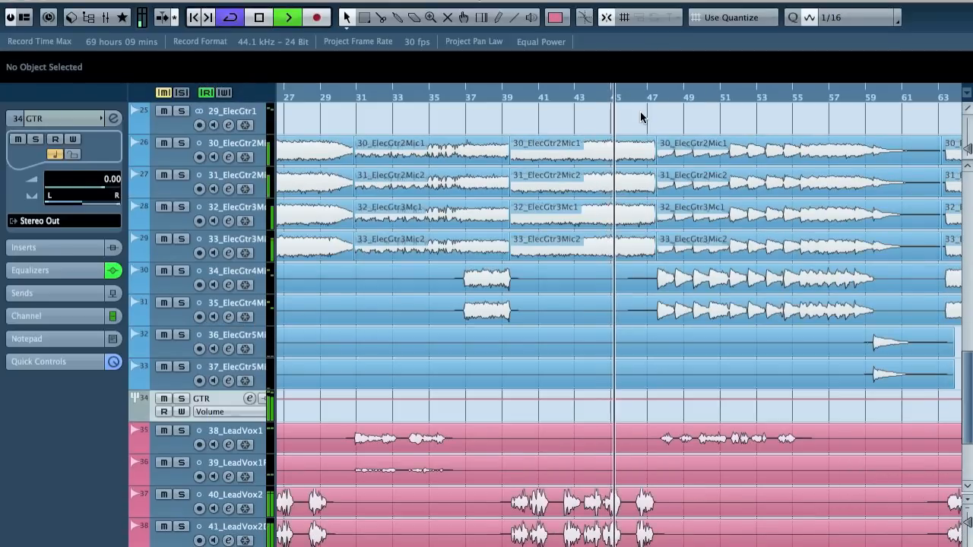
{"action": "left_click_drag", "start_coordinate": [646, 111], "coordinate": [590, 256]}
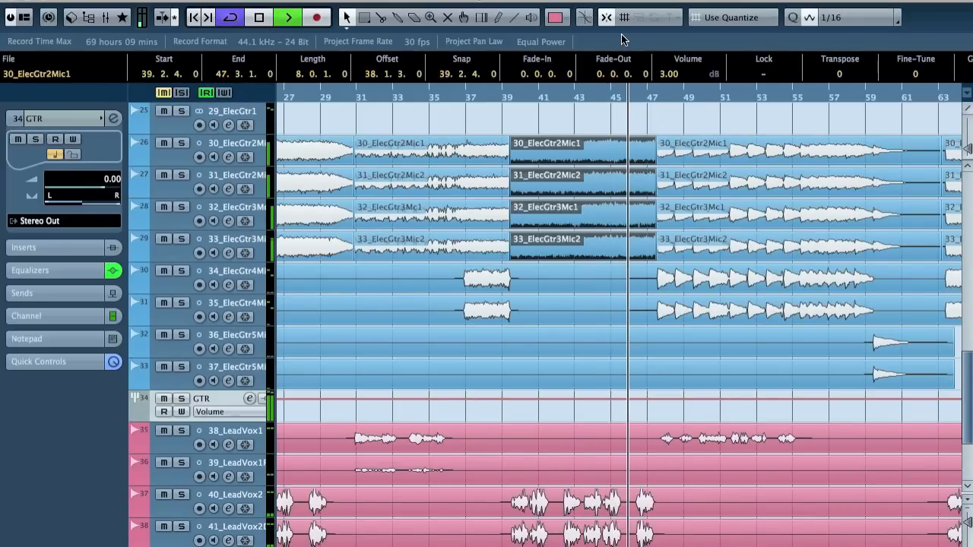
{"action": "type", "text": "6"}
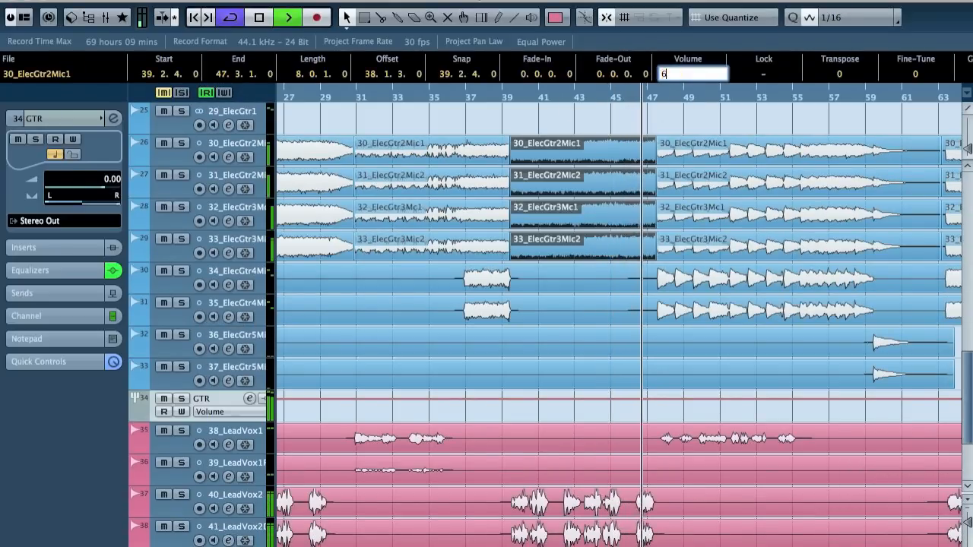
{"action": "key", "text": "Return"}
{"action": "left_click", "coordinate": [610, 91]}
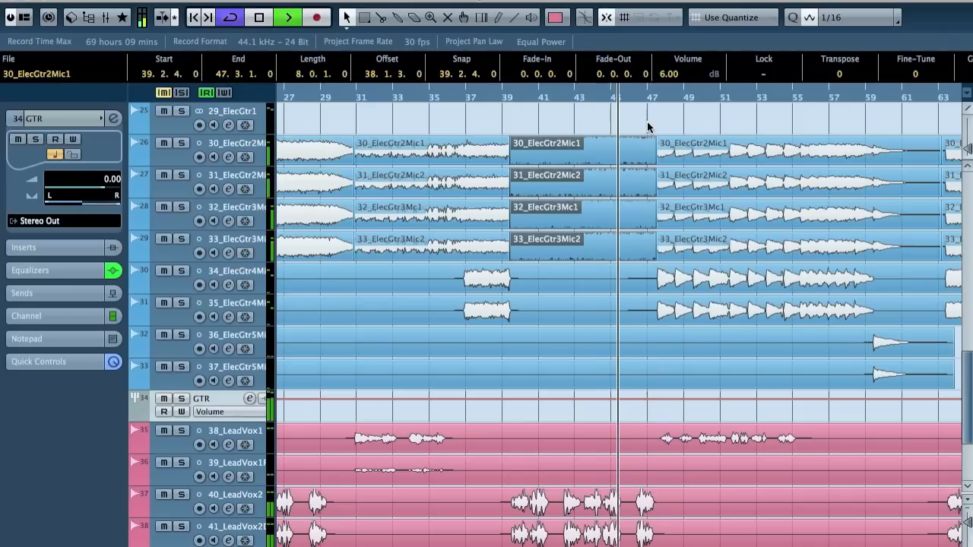
{"action": "left_click", "coordinate": [490, 92]}
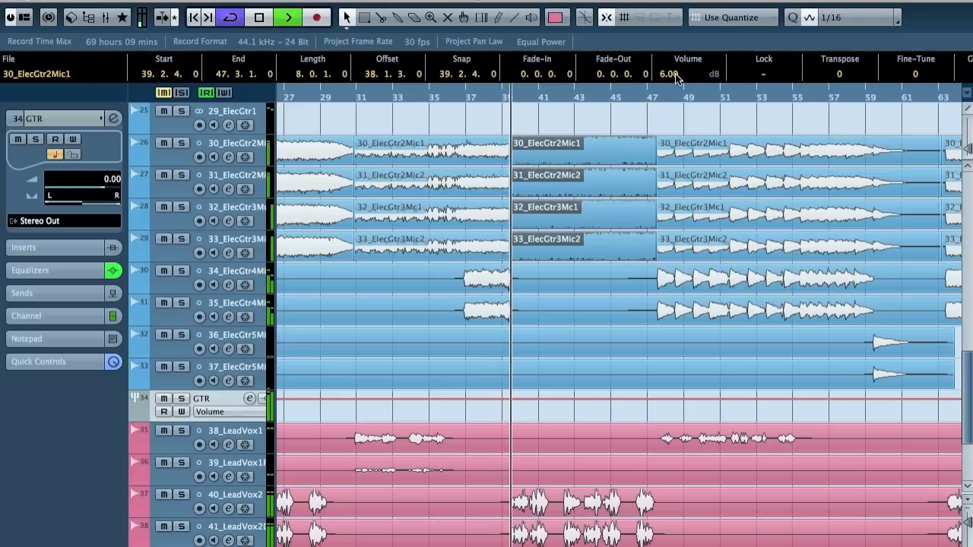
{"action": "scroll", "coordinate": [676, 78], "scroll_direction": "down", "scroll_amount": 3}
Stop playback and extend the starts of the four ElecGtr2 and ElecGtr3 events near bar 39 back to 39.2.3.0
{"action": "key", "text": "h"}
{"action": "key", "text": "h"}
{"action": "key", "text": "h"}
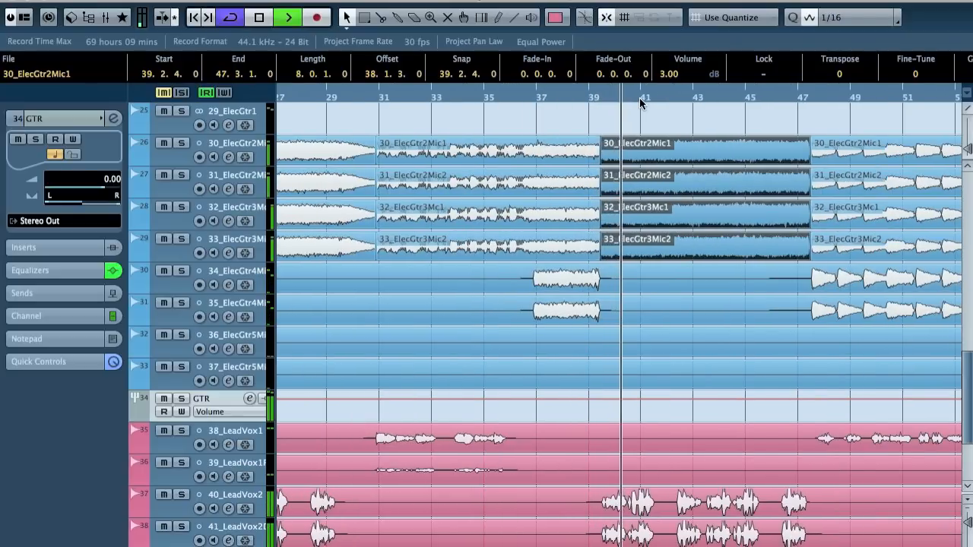
{"action": "key", "text": "h"}
{"action": "key", "text": "h"}
{"action": "key", "text": "h"}
{"action": "key", "text": "h"}
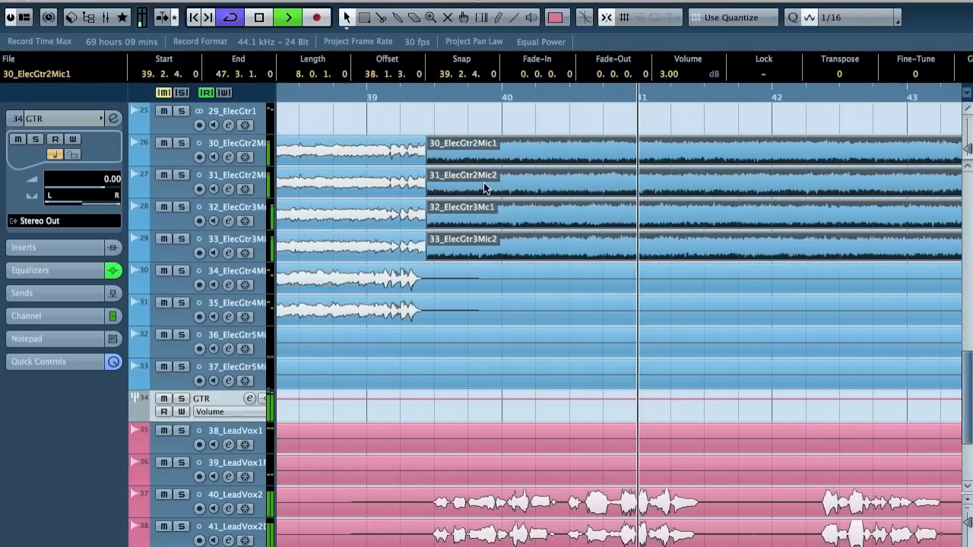
{"action": "key", "text": "space"}
{"action": "scroll", "coordinate": [386, 119], "scroll_direction": "up", "scroll_amount": 5}
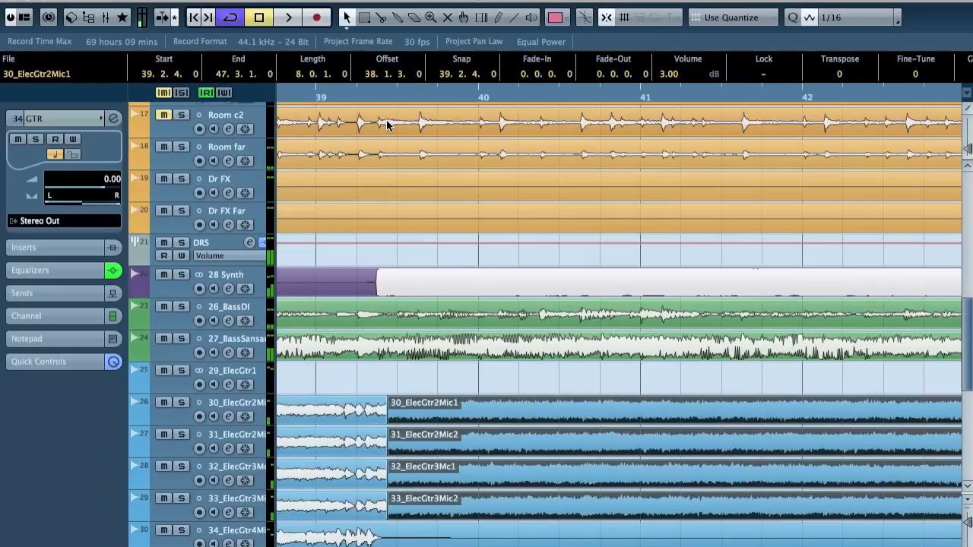
{"action": "left_click_drag", "start_coordinate": [356, 92], "coordinate": [347, 120]}
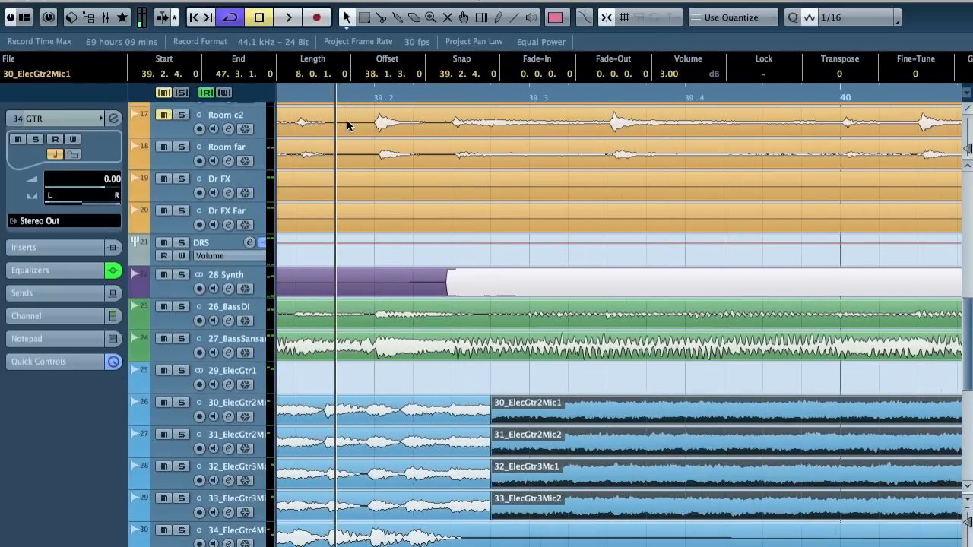
{"action": "left_click_drag", "start_coordinate": [493, 421], "coordinate": [458, 424]}
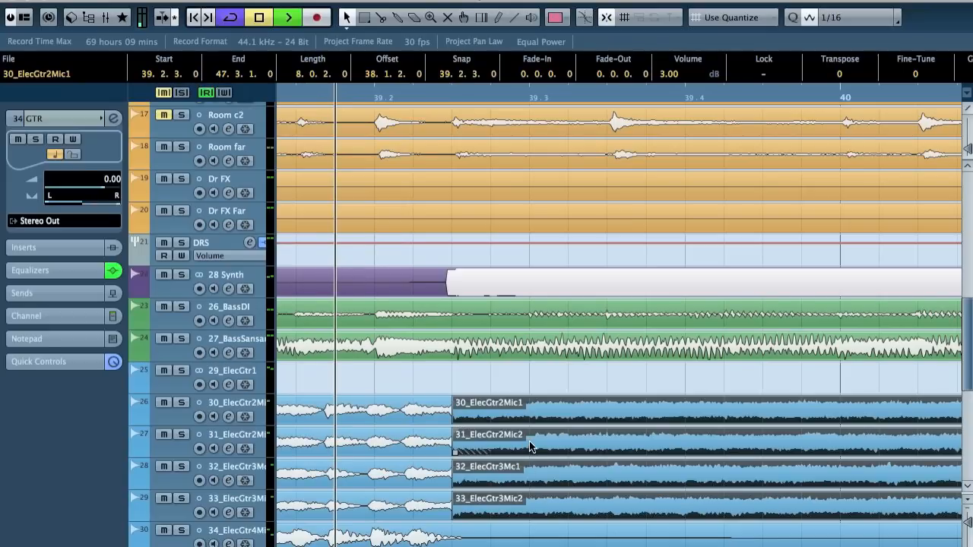
Play the guitar transition at bar 39, deselect the events and survey the song's remaining sections
{"action": "key", "text": "space"}
{"action": "key", "text": "g"}
{"action": "key", "text": "g"}
{"action": "key", "text": "g"}
{"action": "key", "text": "g"}
{"action": "key", "text": "g"}
{"action": "left_click", "coordinate": [642, 379]}
{"action": "key", "text": "g"}
{"action": "key", "text": "g"}
{"action": "key", "text": "g"}
{"action": "key", "text": "g"}
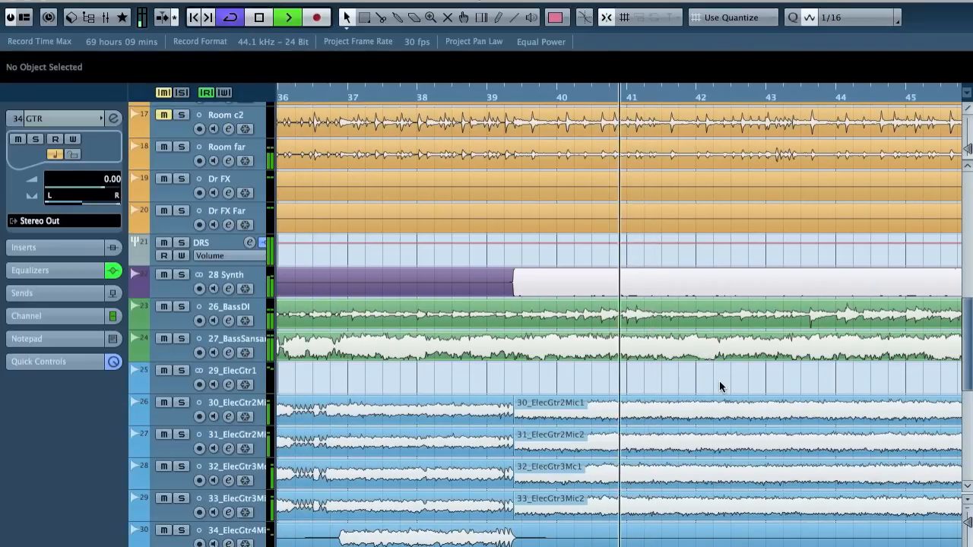
{"action": "key", "text": "g"}
{"action": "key", "text": "g"}
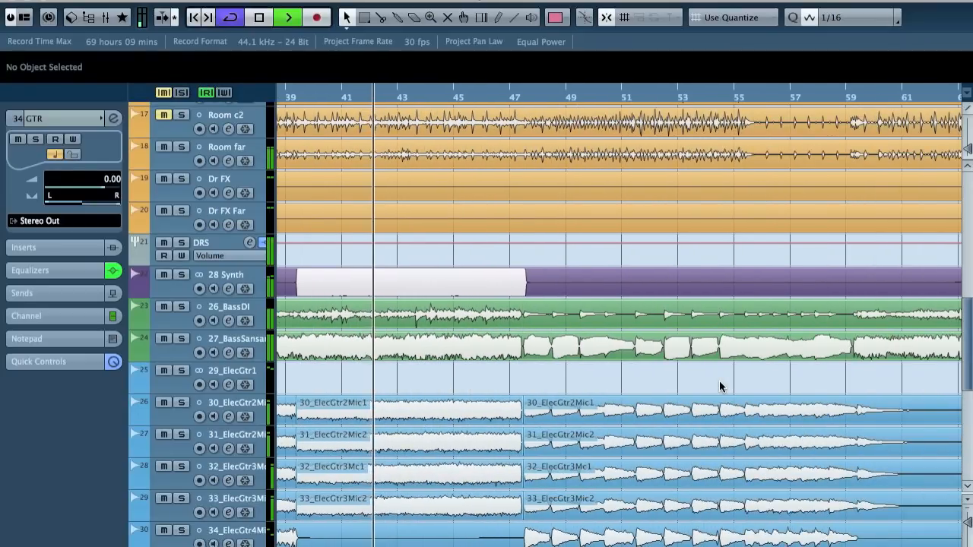
{"action": "scroll", "coordinate": [719, 386], "scroll_direction": "right", "scroll_amount": 6}
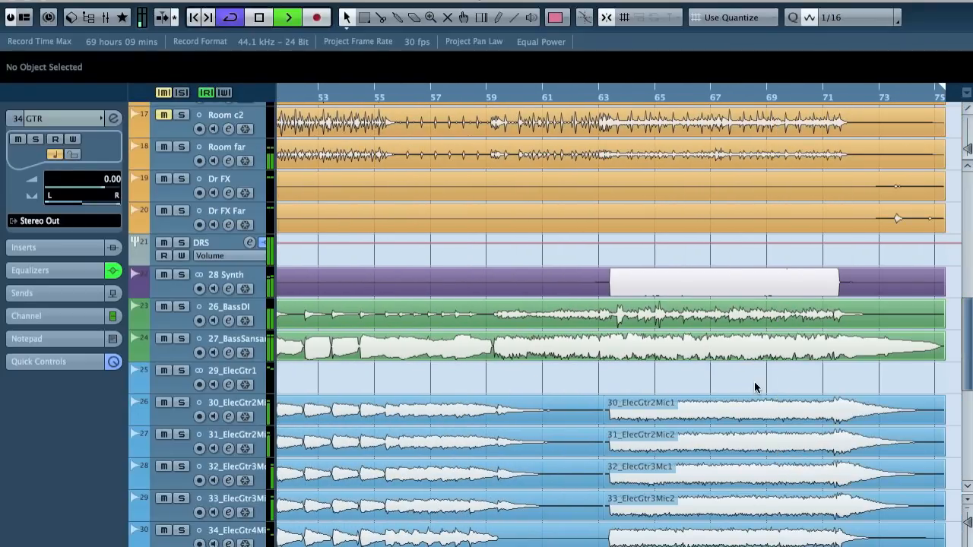
{"action": "key", "text": "g"}
{"action": "key", "text": "g"}
{"action": "key", "text": "g"}
{"action": "key", "text": "g"}
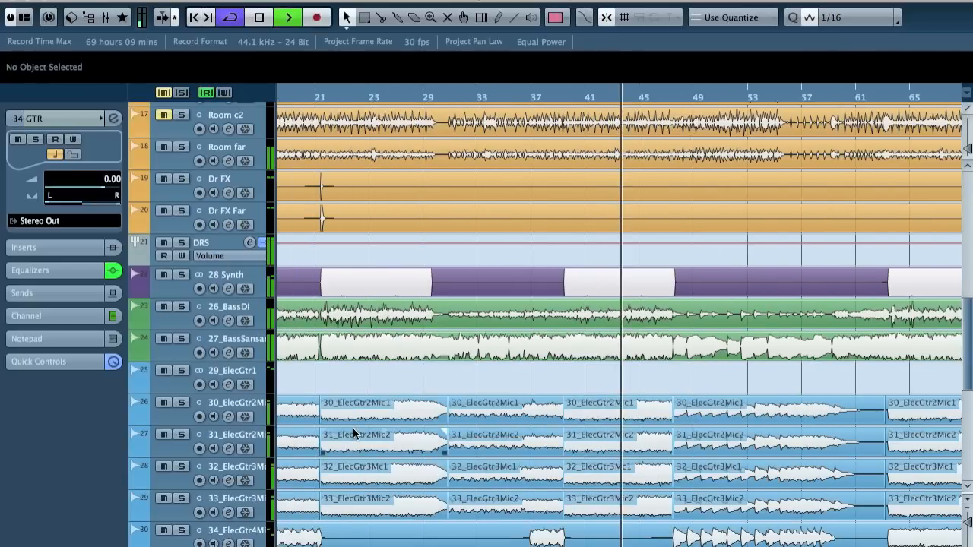
Add bx_solo to the fourth insert slot of the 28 Synth track and close its channel settings
{"action": "key", "text": "g"}
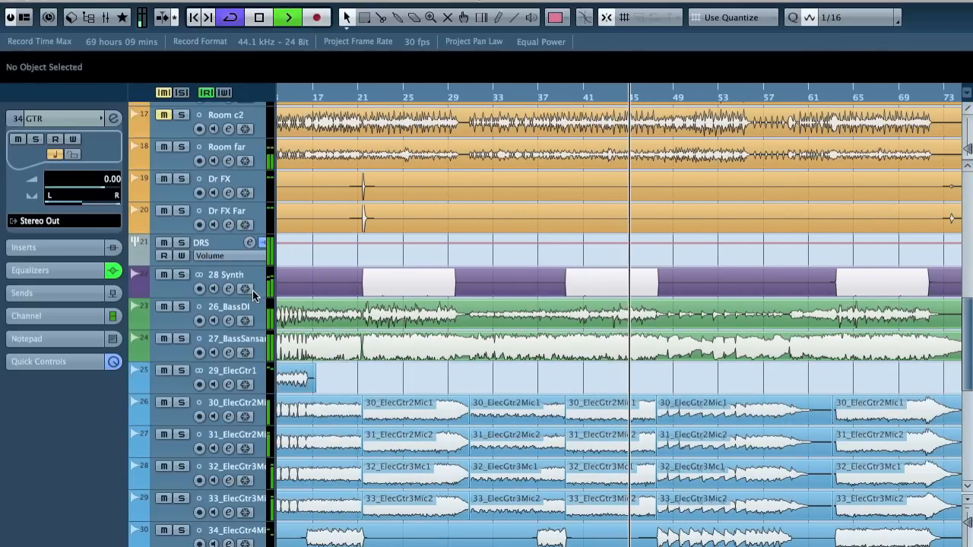
{"action": "left_click", "coordinate": [235, 274]}
{"action": "key", "text": "e"}
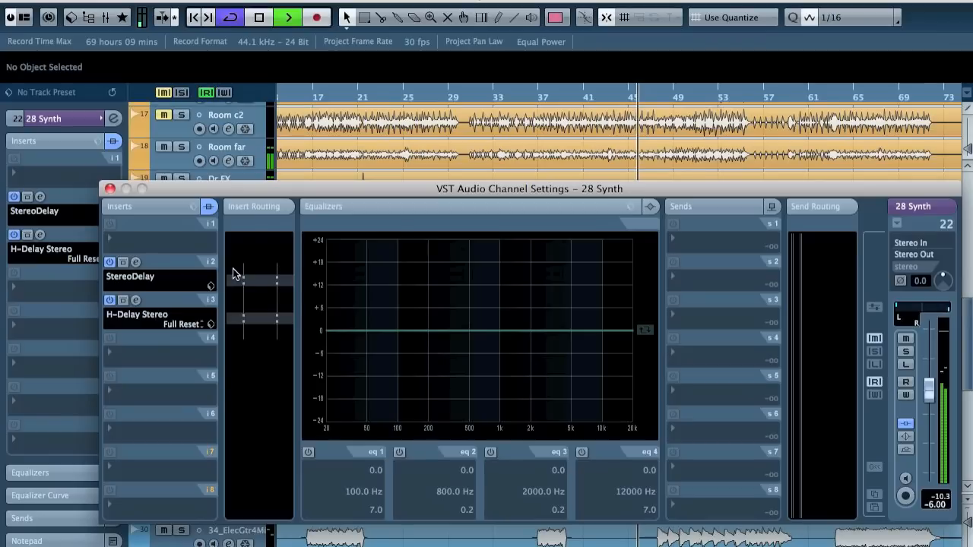
{"action": "key", "text": "e"}
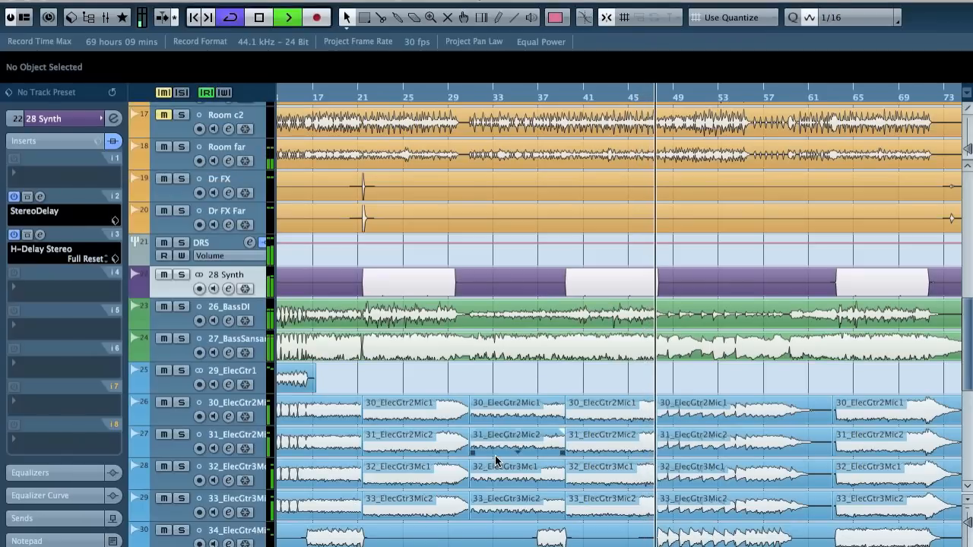
{"action": "key", "text": "e"}
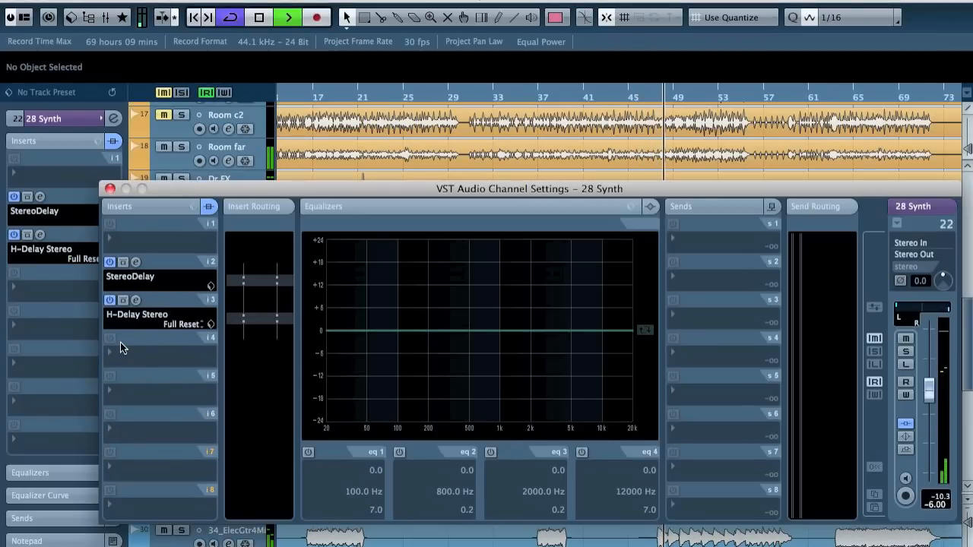
{"action": "left_click", "coordinate": [137, 360]}
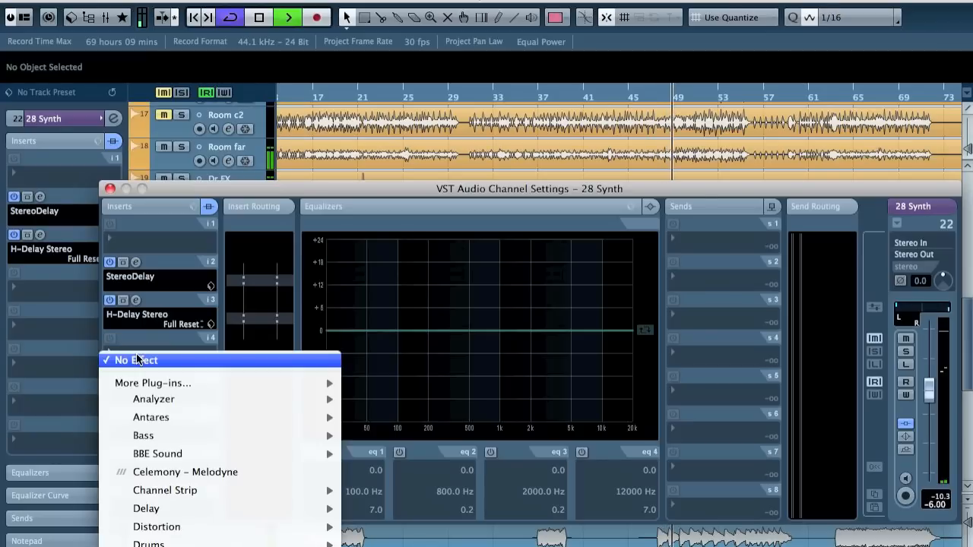
{"action": "mouse_move", "coordinate": [160, 399]}
{"action": "left_click", "coordinate": [436, 383]}
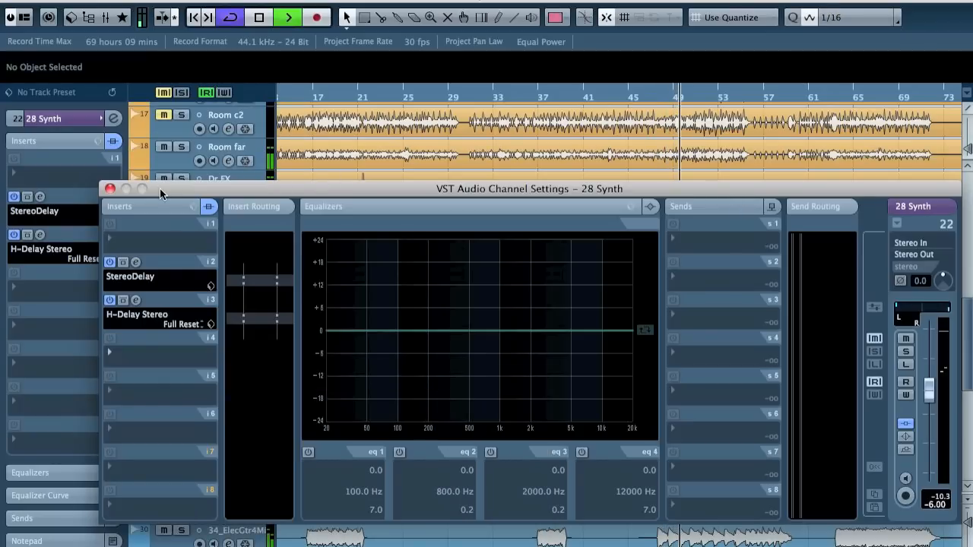
{"action": "left_click", "coordinate": [110, 190]}
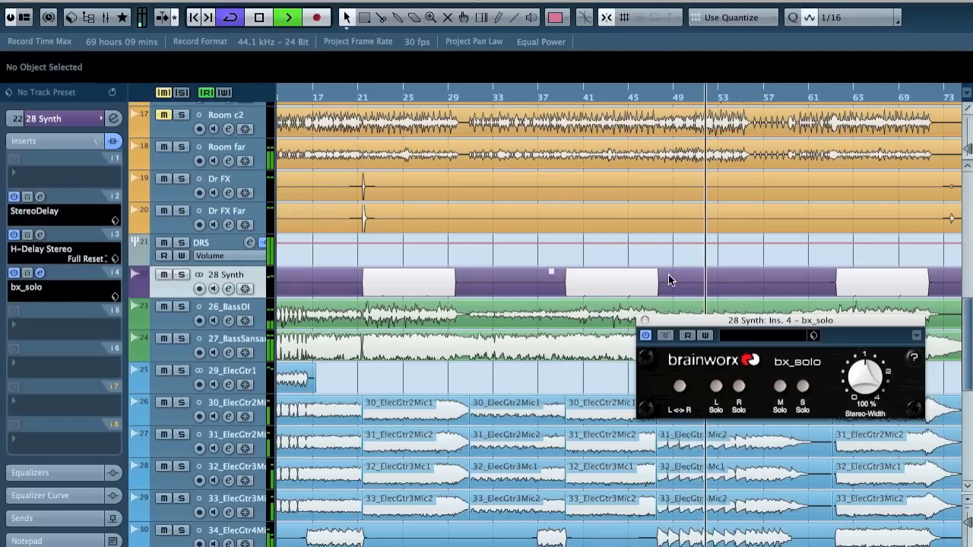
Try bx_solo at mono width in the Stereo Out's first insert slot, bypass it and remove the plug-in
{"action": "left_click", "coordinate": [107, 23]}
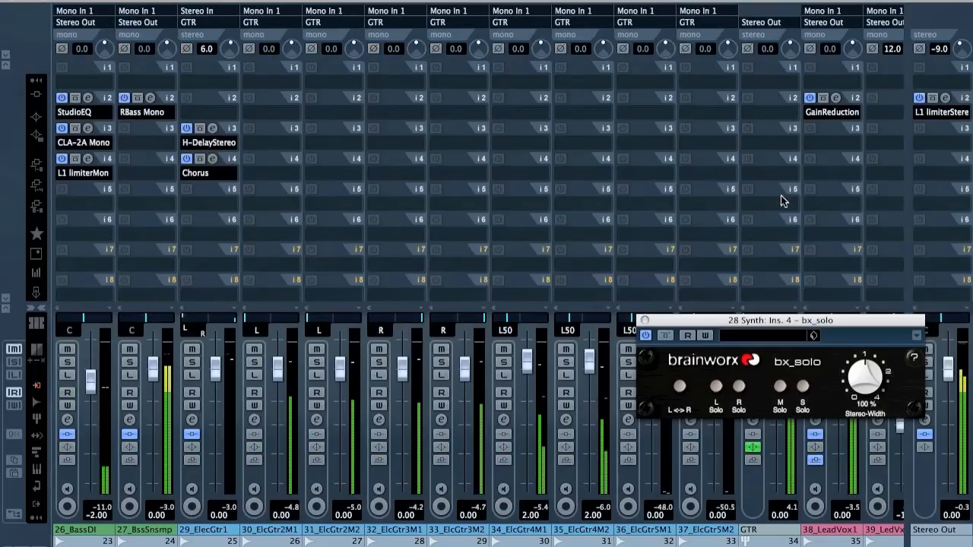
{"action": "left_click", "coordinate": [955, 82]}
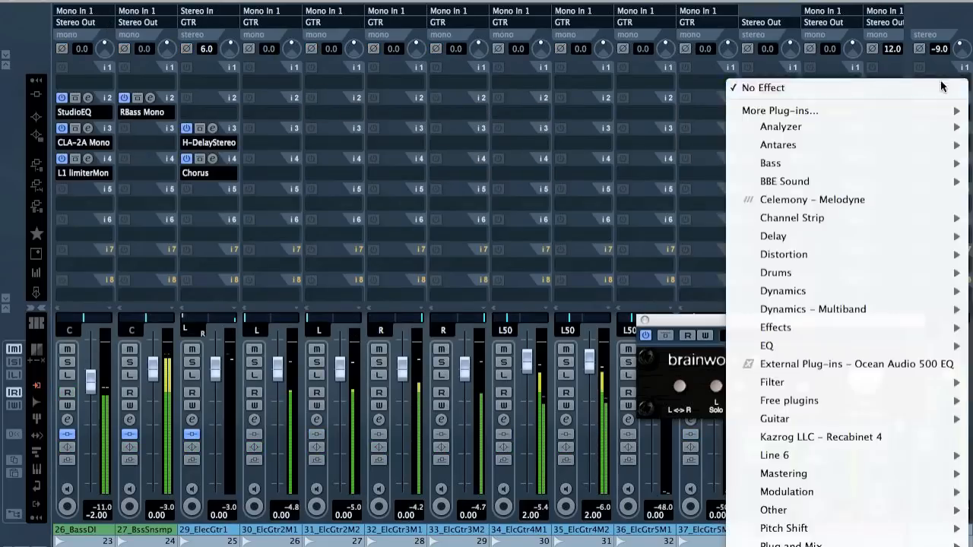
{"action": "mouse_move", "coordinate": [851, 129]}
{"action": "left_click", "coordinate": [624, 127]}
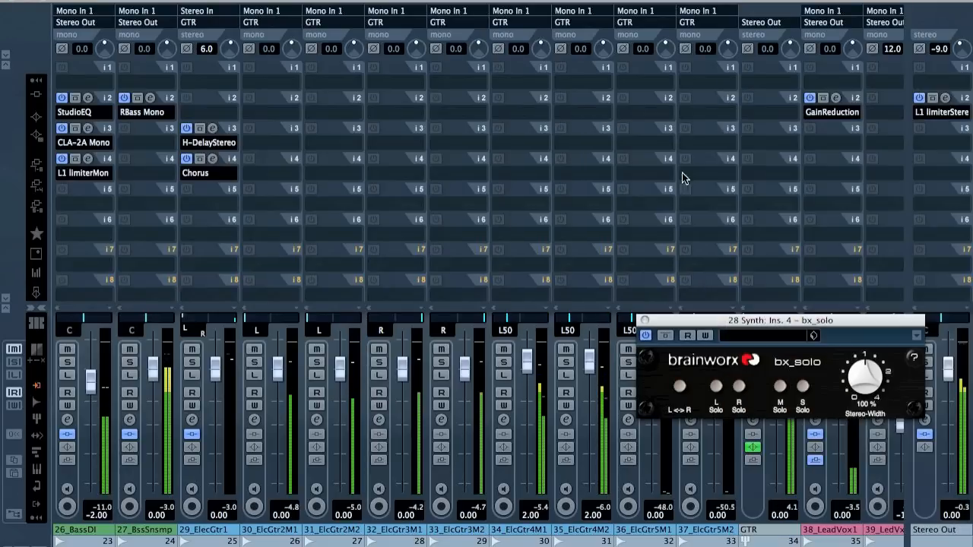
{"action": "left_click_drag", "start_coordinate": [573, 292], "coordinate": [513, 393]}
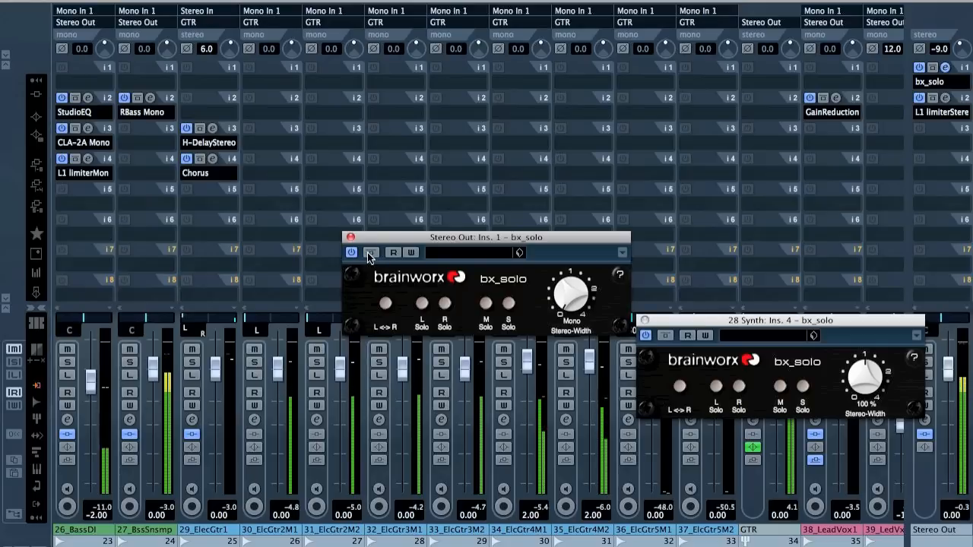
{"action": "left_click", "coordinate": [369, 253]}
{"action": "left_click", "coordinate": [924, 83]}
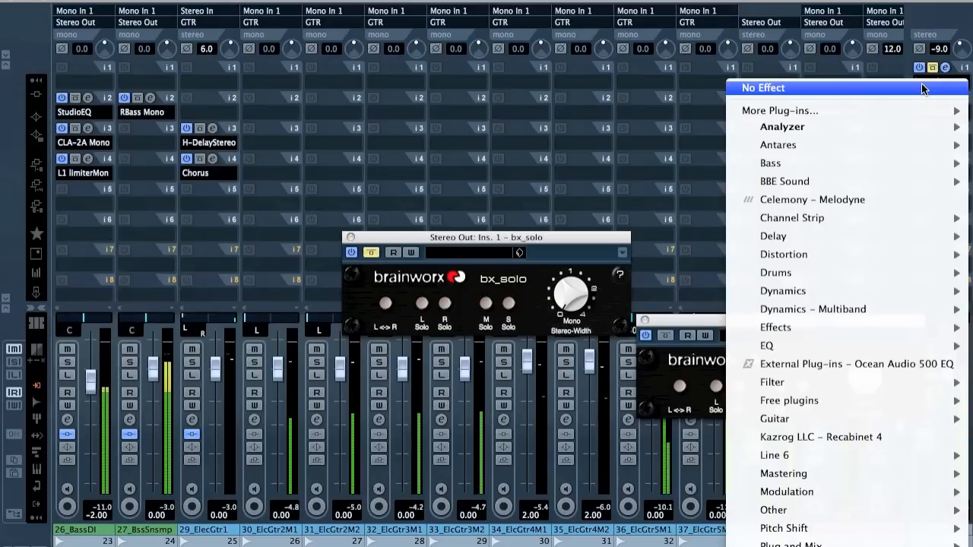
{"action": "left_click", "coordinate": [918, 84]}
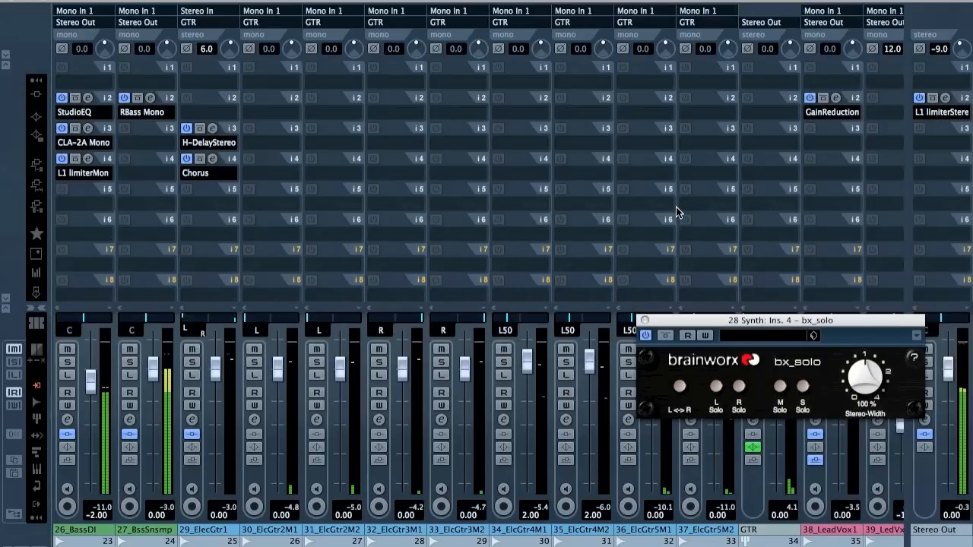
Leave the mixer, close the synth's bx_solo window and bring the vocal tracks around bar 65 into view
{"action": "key", "text": "F3"}
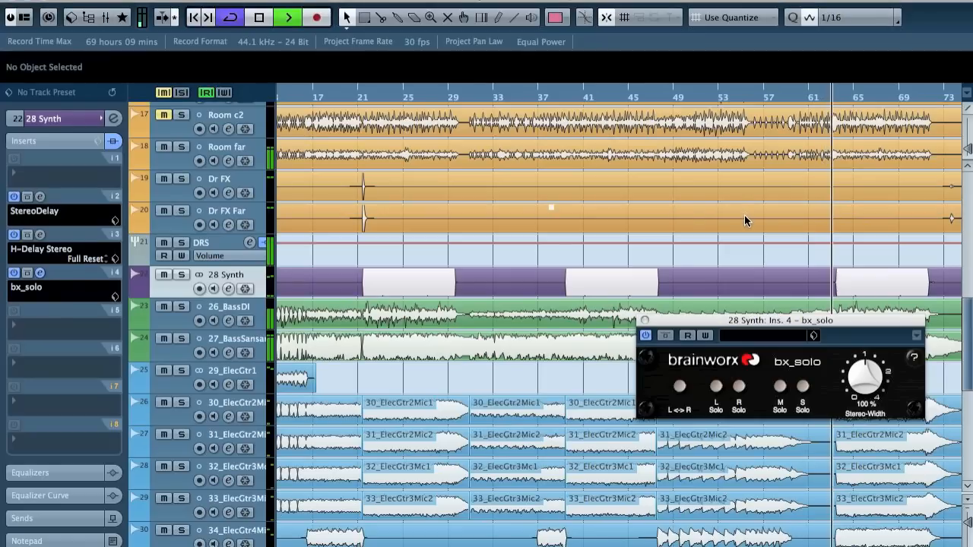
{"action": "scroll", "coordinate": [744, 217], "scroll_direction": "right", "scroll_amount": 5}
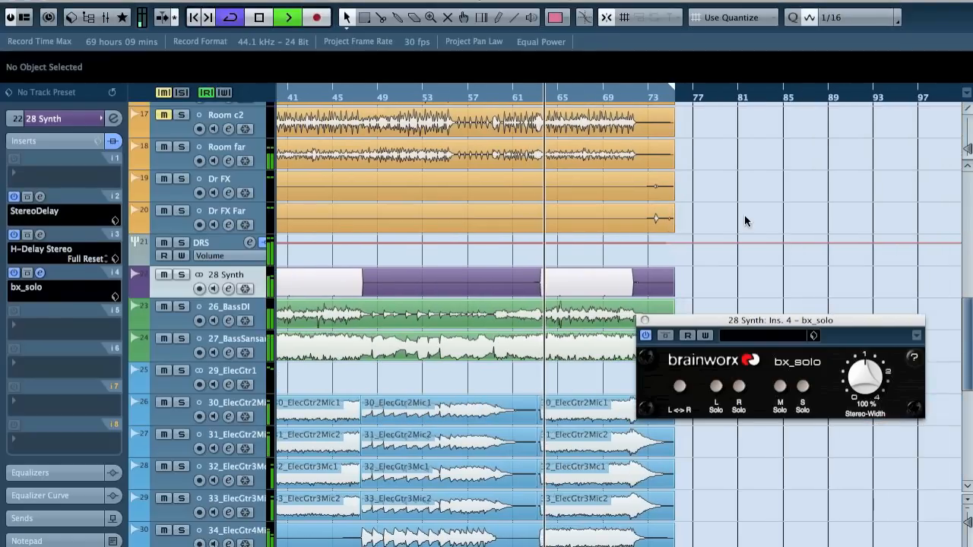
{"action": "scroll", "coordinate": [745, 217], "scroll_direction": "down", "scroll_amount": 3}
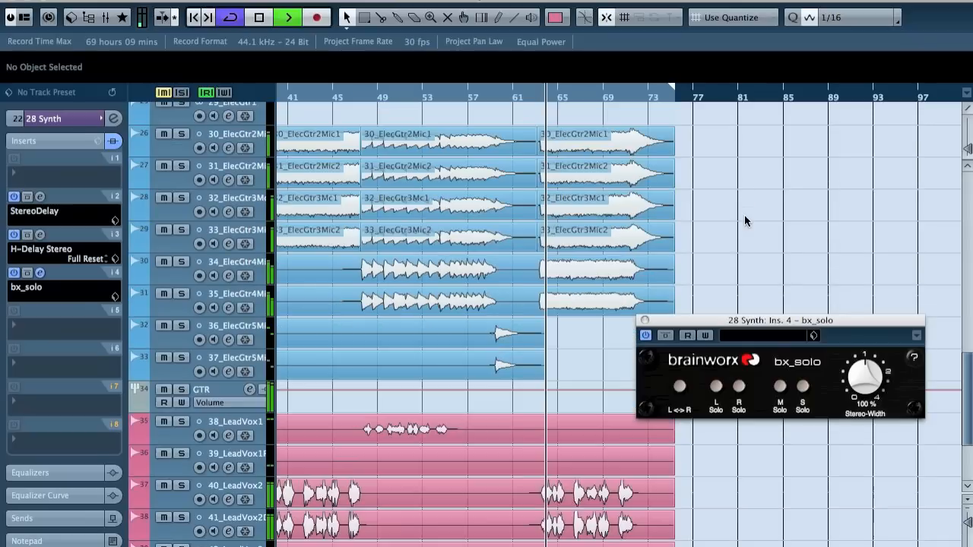
{"action": "left_click", "coordinate": [645, 320]}
{"action": "scroll", "coordinate": [736, 313], "scroll_direction": "down", "scroll_amount": 5}
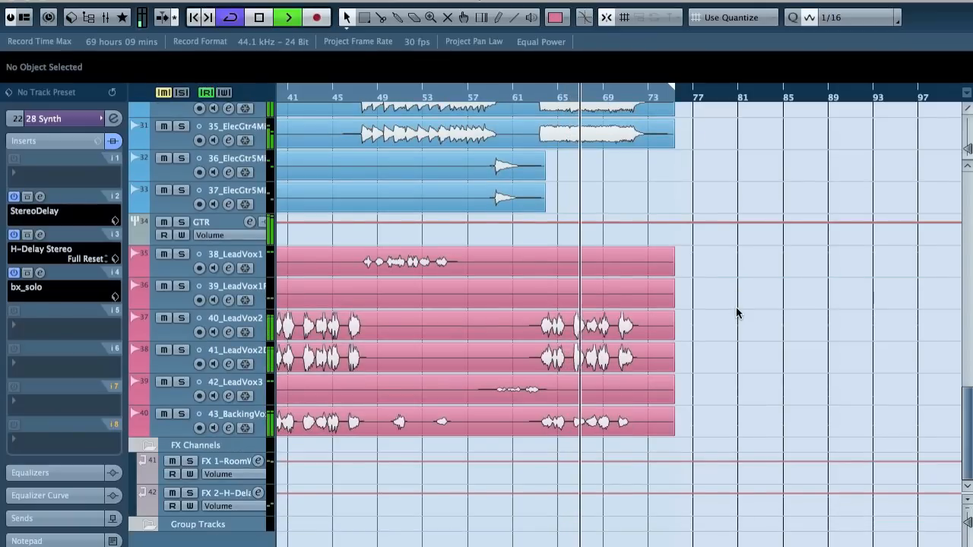
Add a send from 40_LeadVox2 to FX 1-RoomWorks SE and set its level to -6.00 dB
{"action": "left_click", "coordinate": [220, 318]}
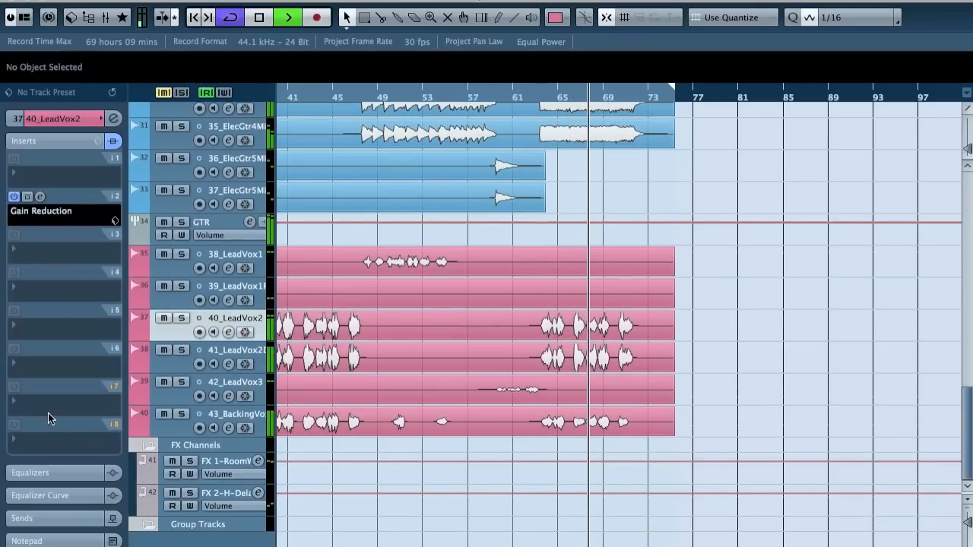
{"action": "left_click", "coordinate": [59, 517]}
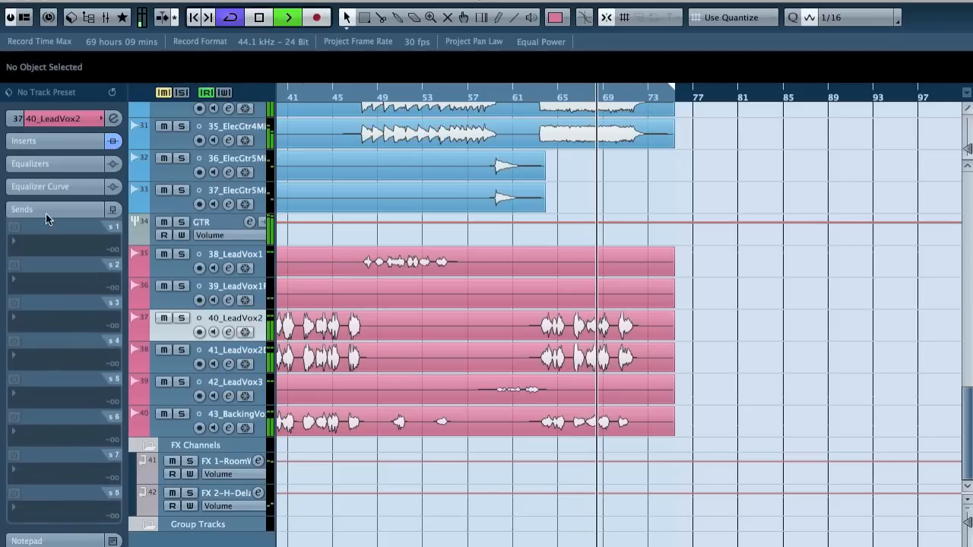
{"action": "left_click", "coordinate": [47, 249]}
{"action": "left_click", "coordinate": [54, 272]}
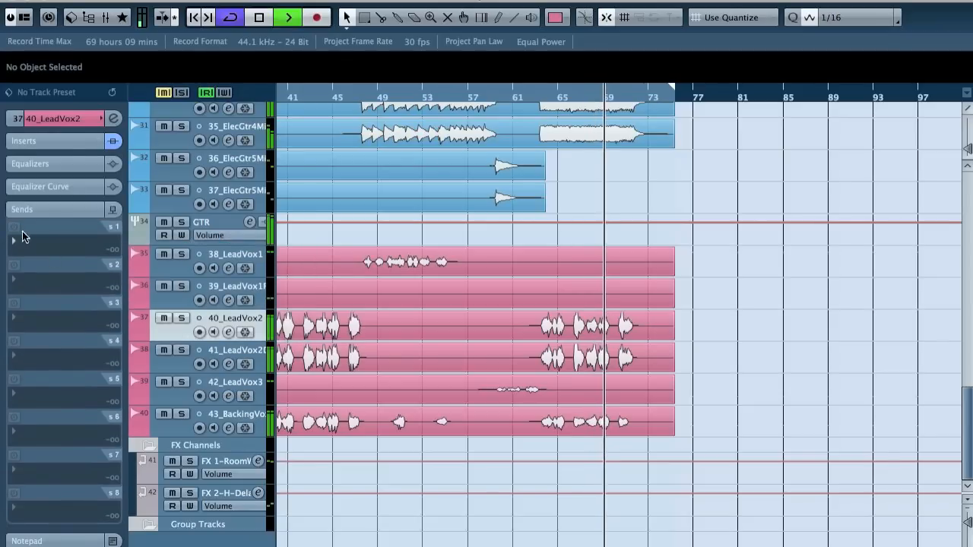
{"action": "left_click", "coordinate": [56, 254], "text": "super"}
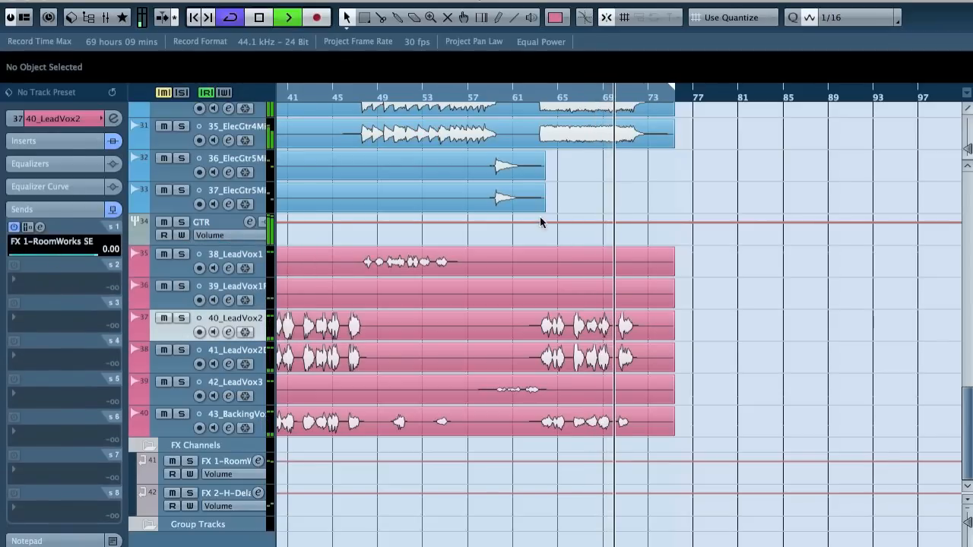
{"action": "double_click", "coordinate": [106, 248]}
{"action": "type", "text": "-6"}
{"action": "key", "text": "Return"}
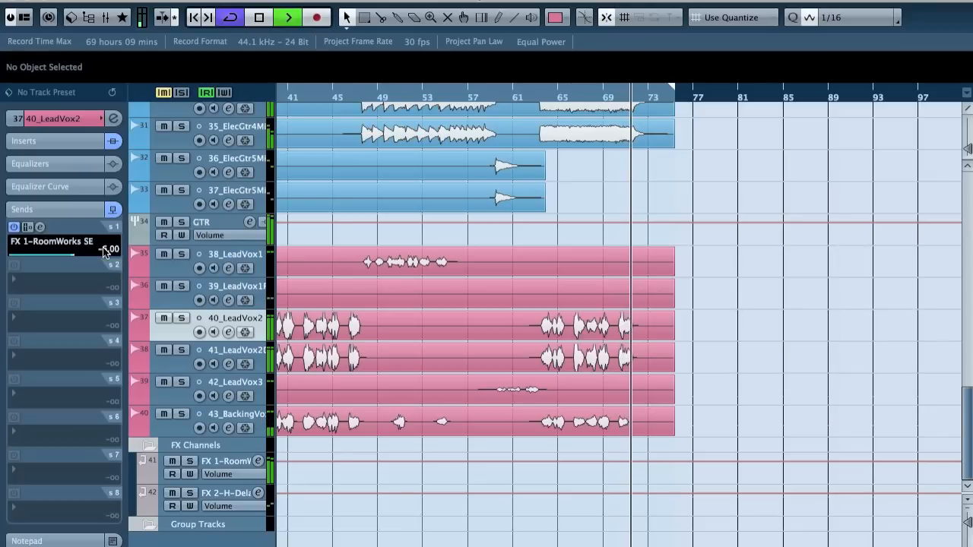
Replay from around bar 63 and add a second send on 40_LeadVox2 to FX 2-H-Delay Stereo at -12.00 dB
{"action": "key", "text": "space"}
{"action": "key", "text": "space"}
{"action": "key", "text": "h"}
{"action": "key", "text": "h"}
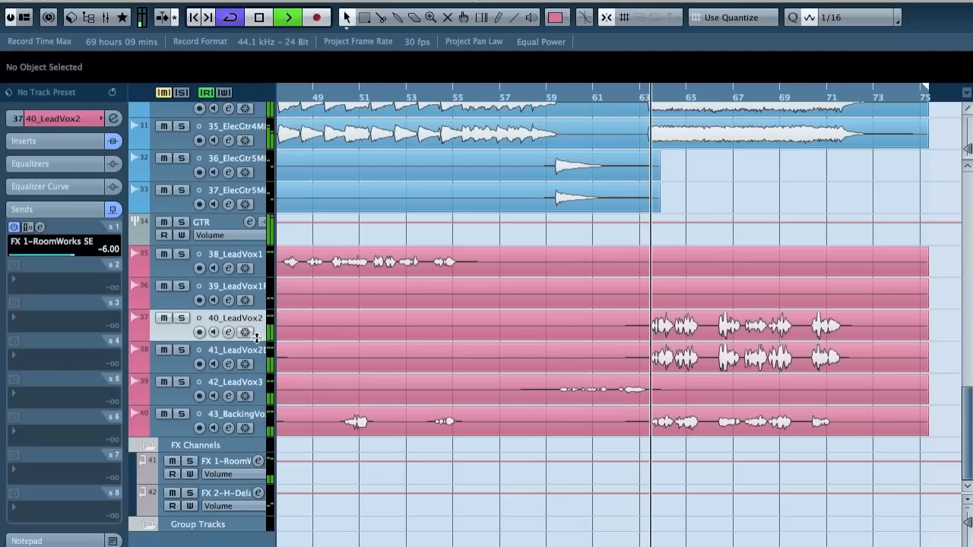
{"action": "left_click", "coordinate": [65, 283]}
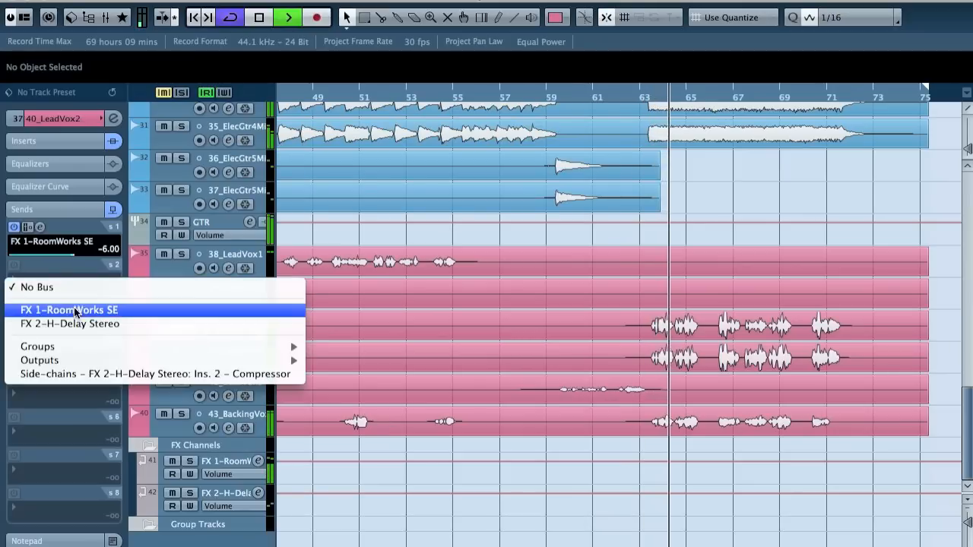
{"action": "left_click", "coordinate": [76, 324]}
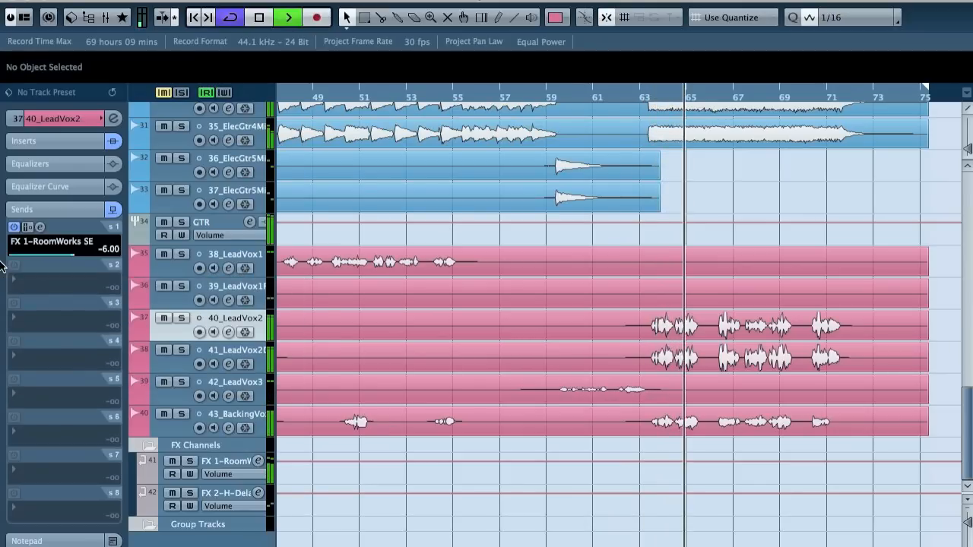
{"action": "left_click", "coordinate": [44, 292]}
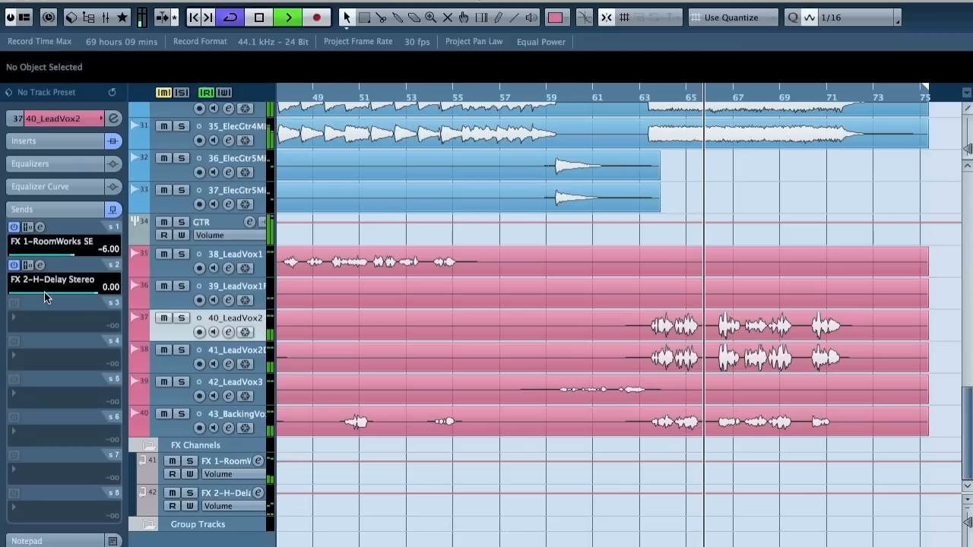
{"action": "double_click", "coordinate": [107, 286]}
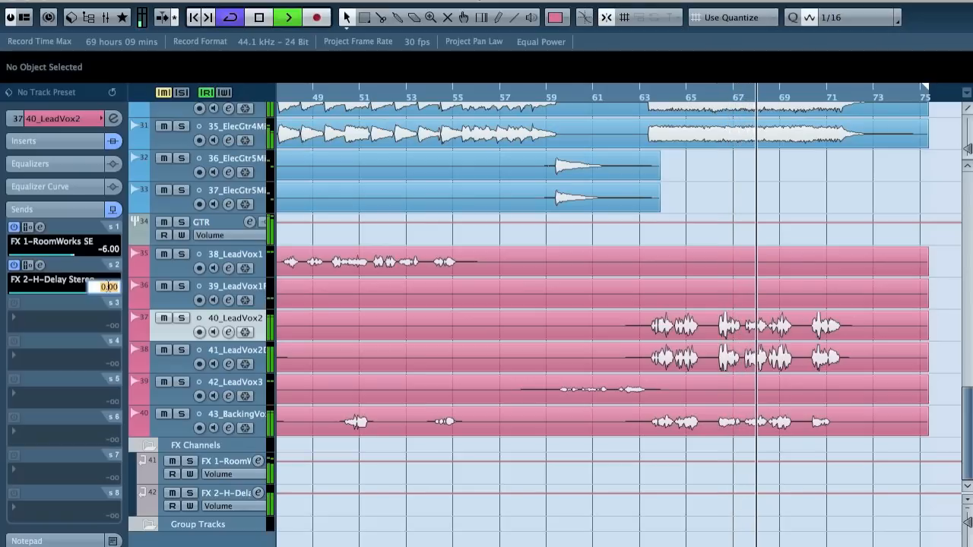
{"action": "type", "text": "-12"}
{"action": "key", "text": "Return"}
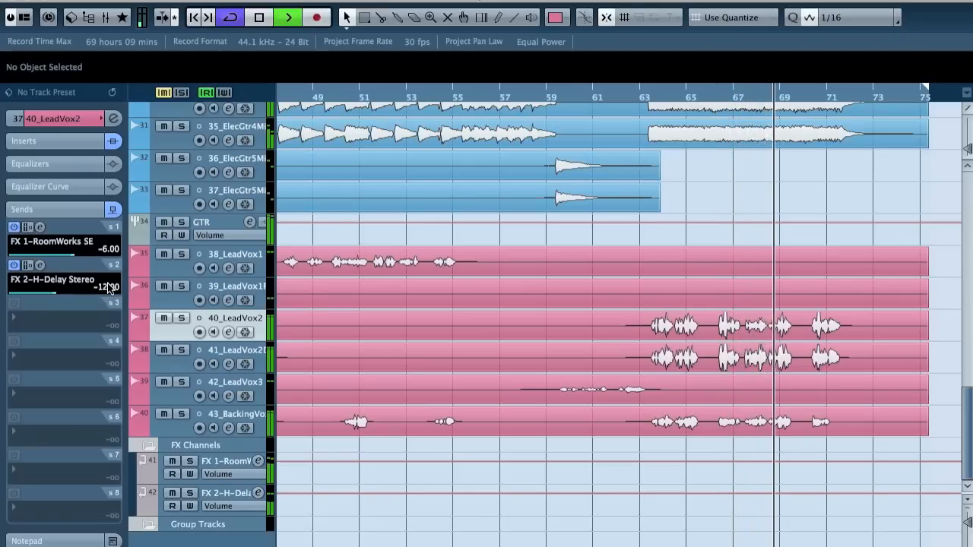
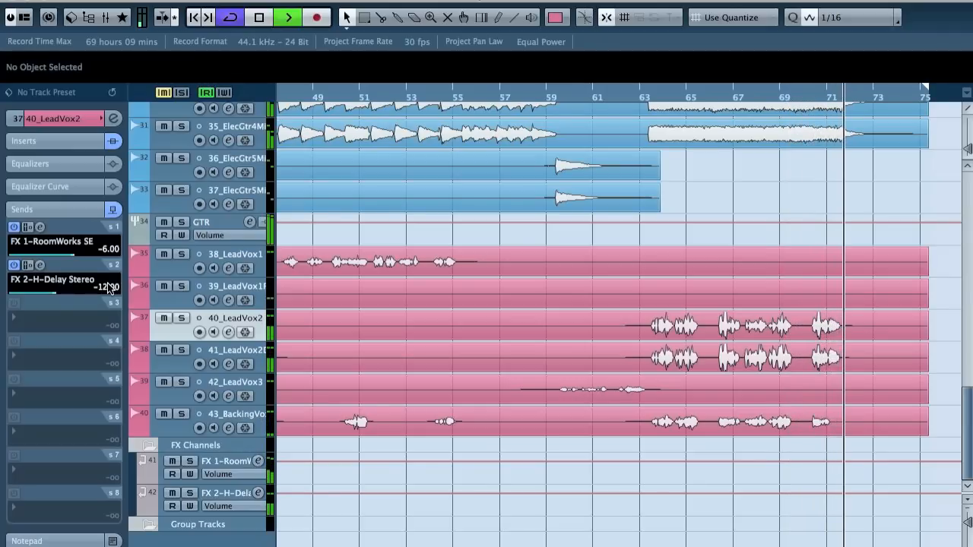
Show more of the song's timeline around the final section and stop playback
{"action": "key", "text": "g"}
{"action": "key", "text": "g"}
{"action": "key", "text": "g"}
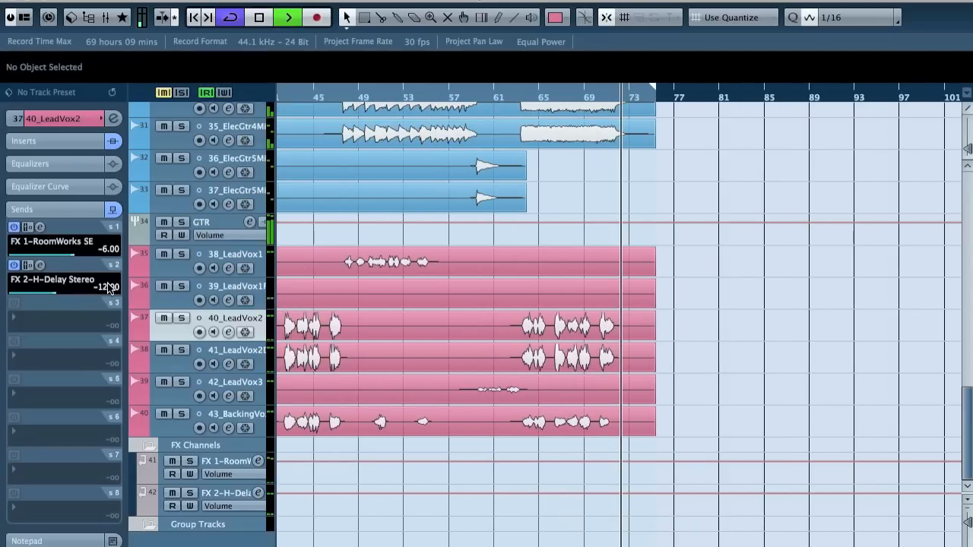
{"action": "key", "text": "space"}
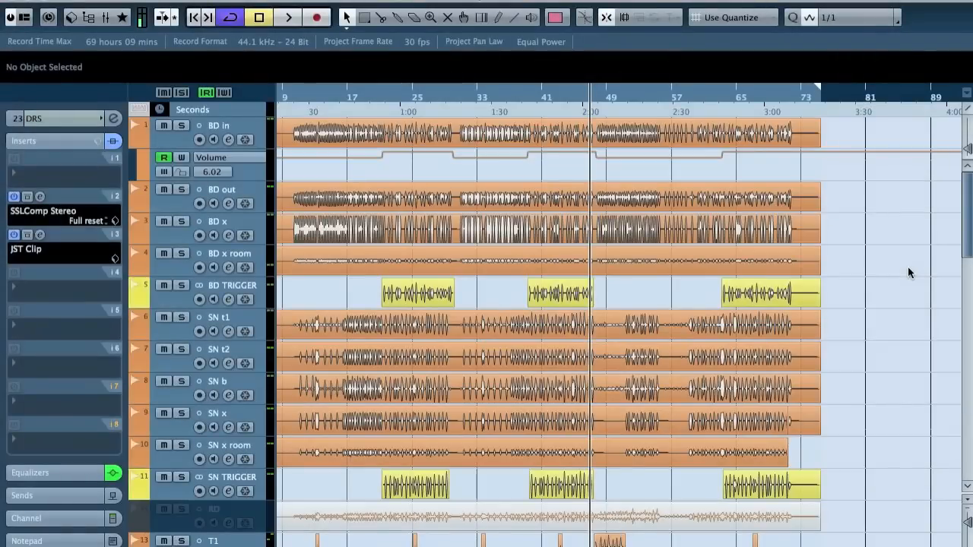
Inspect the Trigger plug-in inserted on the BD TRIGGER track, including its loaded kick sample, and close its window
{"action": "left_click", "coordinate": [251, 286]}
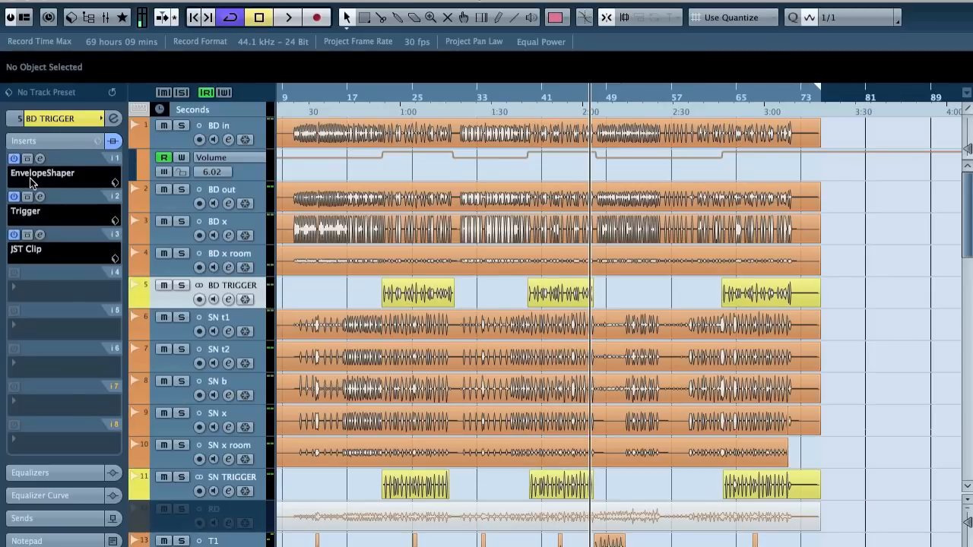
{"action": "left_click", "coordinate": [41, 197]}
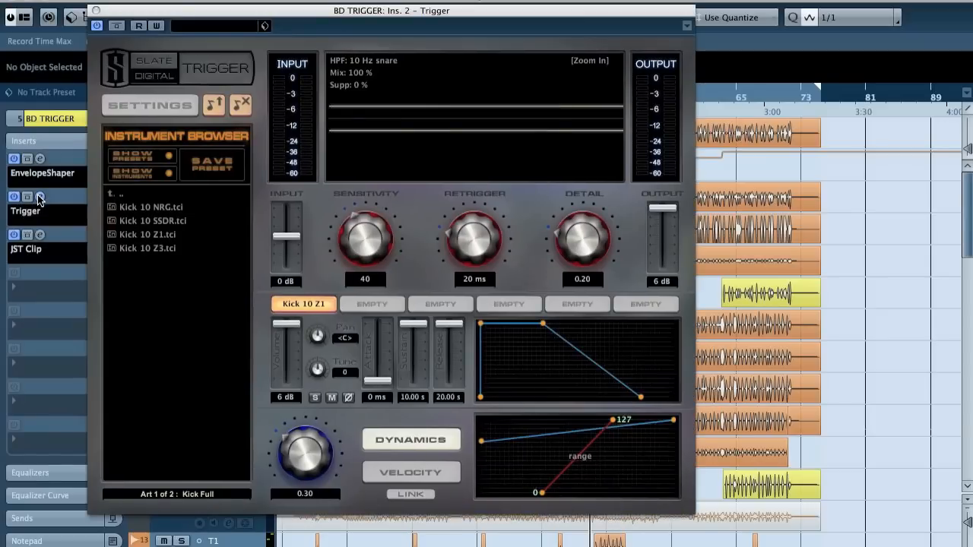
{"action": "left_click", "coordinate": [96, 9]}
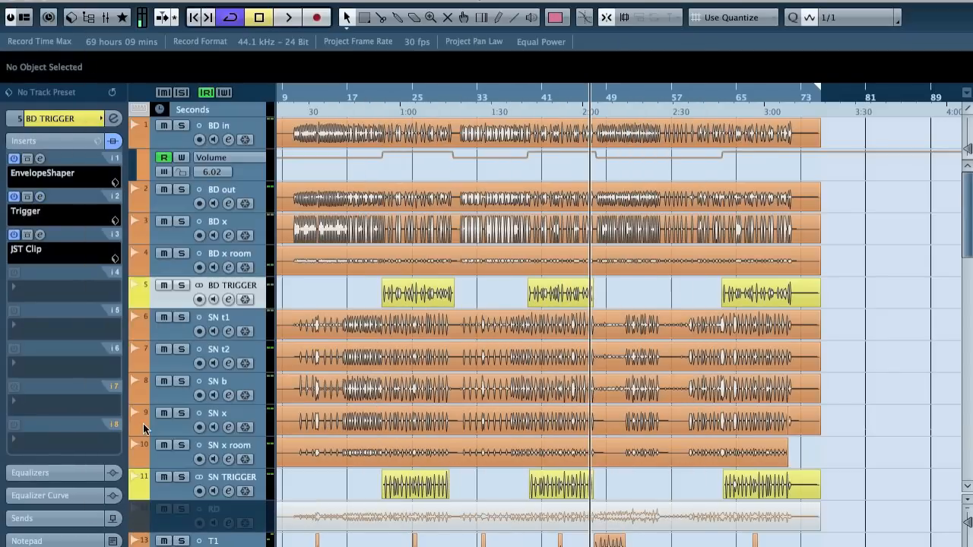
Inspect the Trigger plug-in on the SN TRIGGER track, including its loaded snare samples, and close its window
{"action": "left_click", "coordinate": [258, 485]}
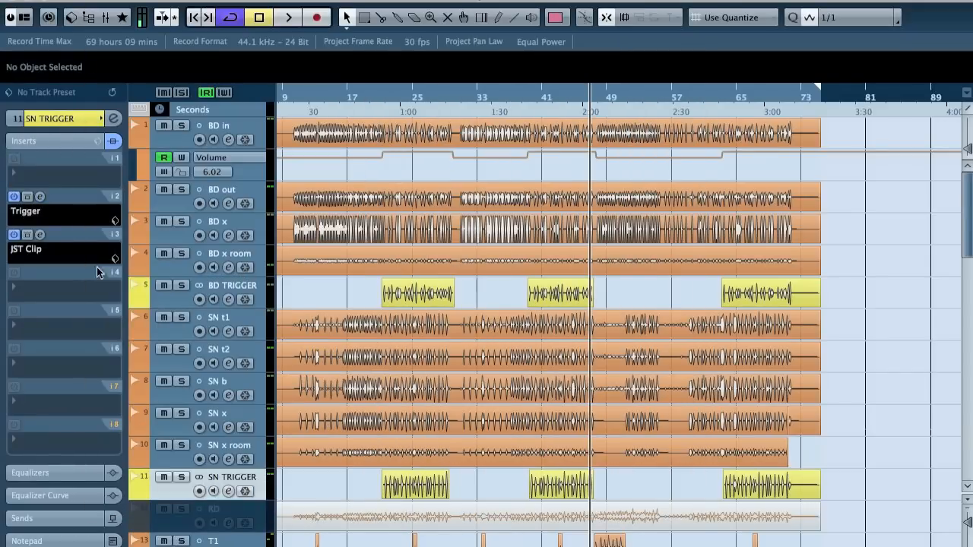
{"action": "left_click", "coordinate": [40, 197]}
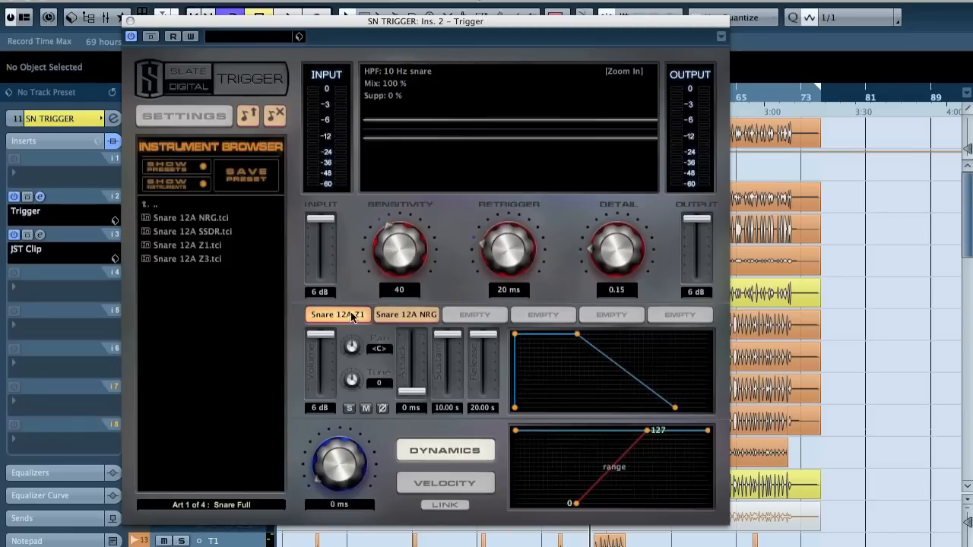
{"action": "left_click", "coordinate": [131, 22]}
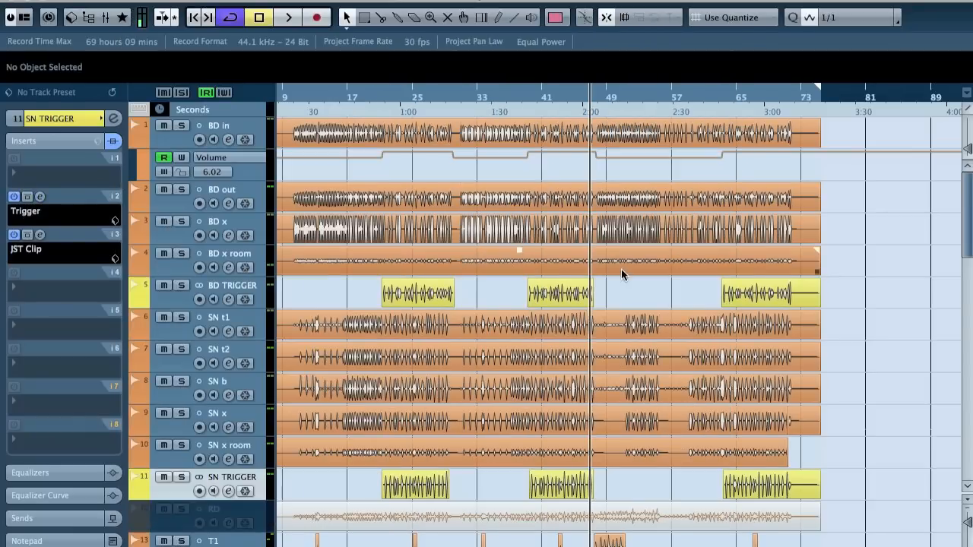
Audition the BD TRIGGER and SN TRIGGER tracks soloed together from just before bar 21, stop playback and unsolo both
{"action": "left_click_drag", "start_coordinate": [395, 99], "coordinate": [378, 99]}
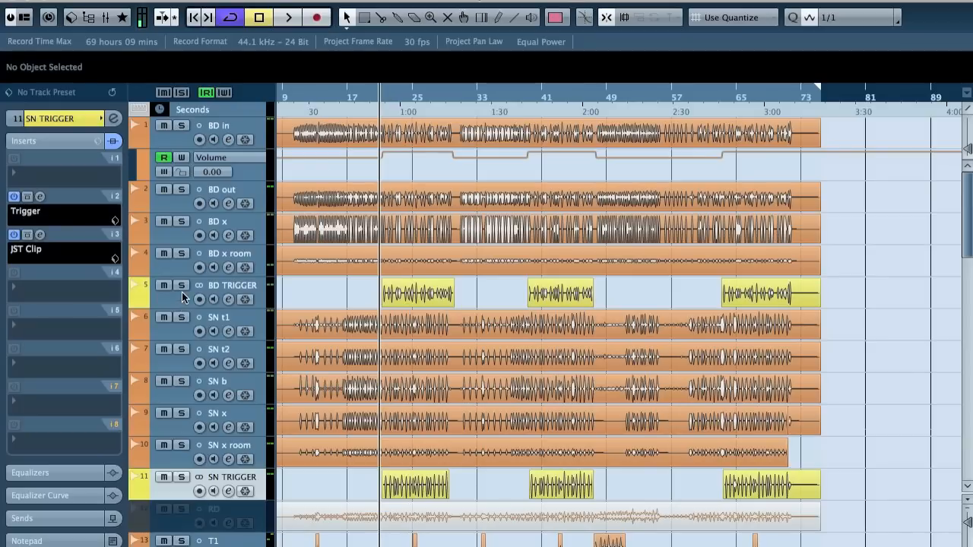
{"action": "left_click", "coordinate": [181, 289]}
{"action": "left_click", "coordinate": [181, 477]}
{"action": "key", "text": "space"}
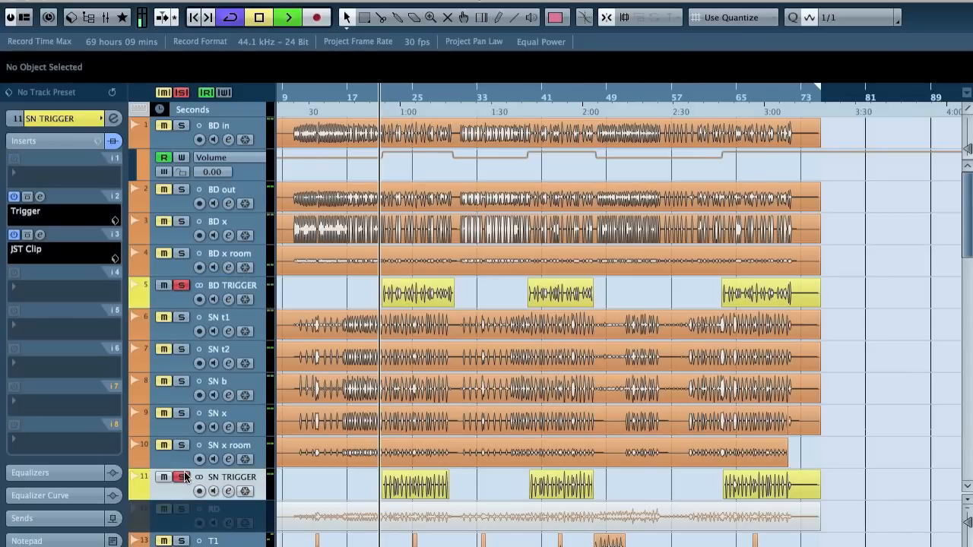
{"action": "key", "text": "h"}
{"action": "key", "text": "h"}
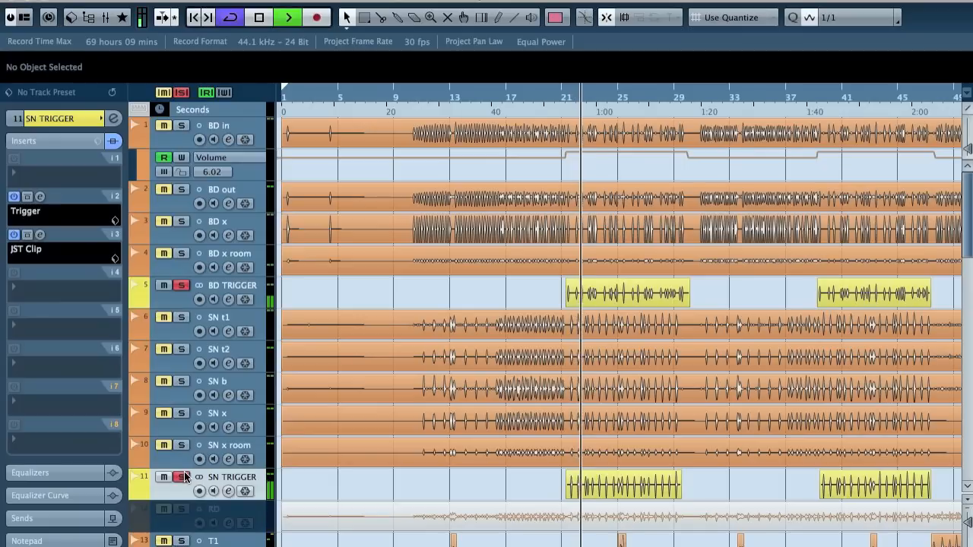
{"action": "left_click", "coordinate": [181, 477]}
{"action": "key", "text": "space"}
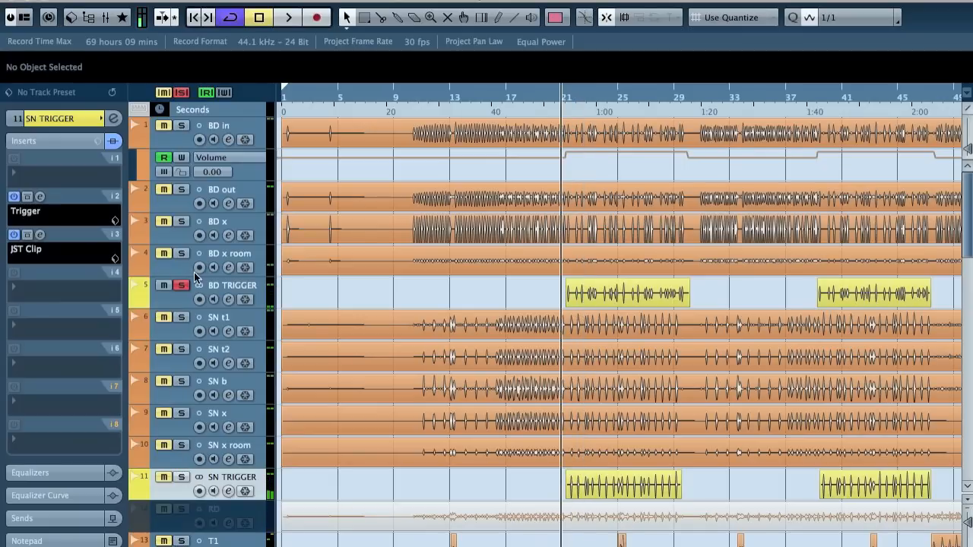
{"action": "left_click", "coordinate": [185, 291]}
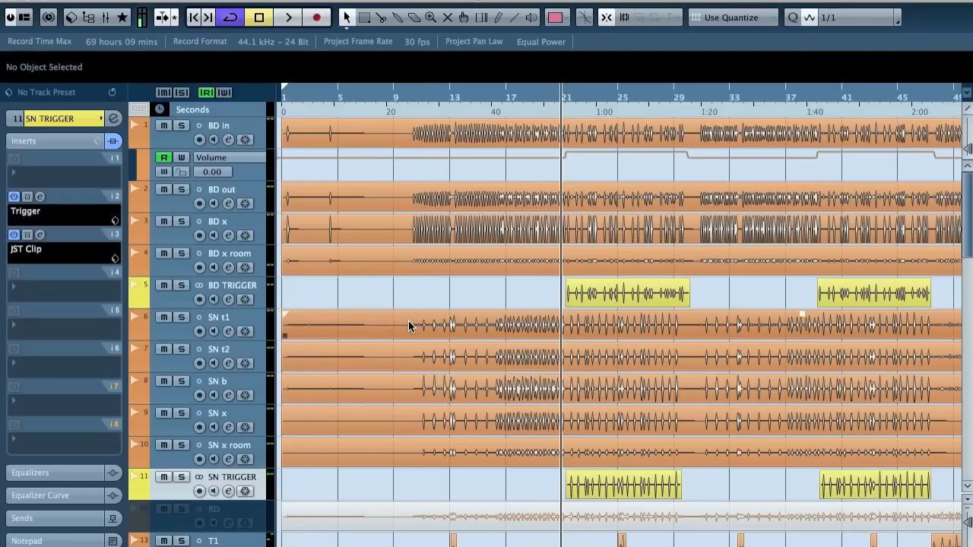
Find the OH track among the drum tracks and open its CLA-2A Stereo compressor
{"action": "scroll", "coordinate": [408, 325], "scroll_direction": "right", "scroll_amount": 5}
{"action": "scroll", "coordinate": [408, 326], "scroll_direction": "left", "scroll_amount": 3}
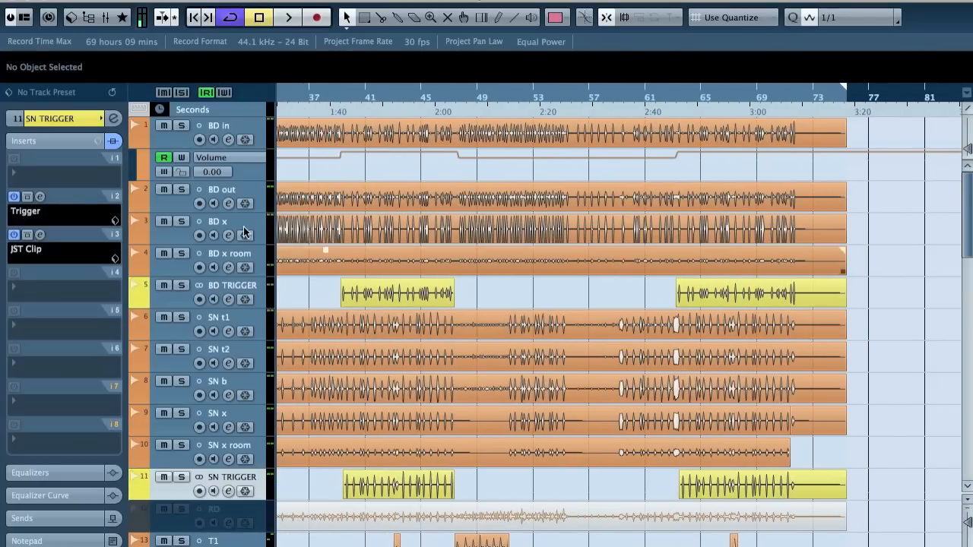
{"action": "scroll", "coordinate": [428, 201], "scroll_direction": "down", "scroll_amount": 10}
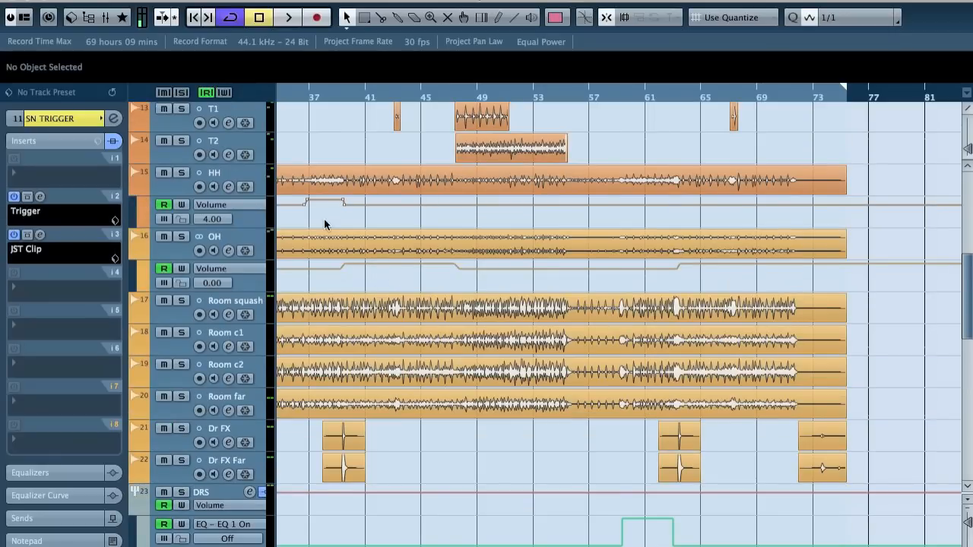
{"action": "left_click", "coordinate": [245, 238]}
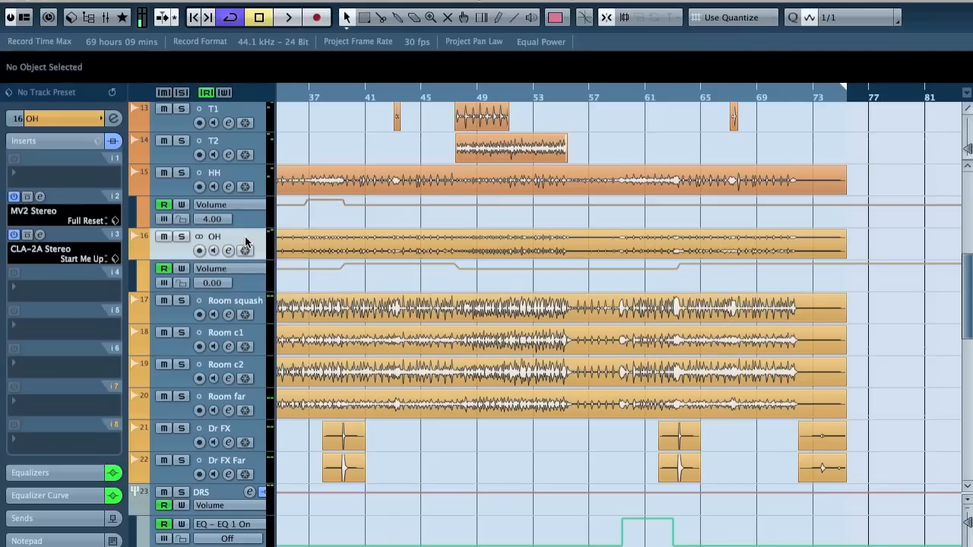
{"action": "left_click", "coordinate": [41, 236]}
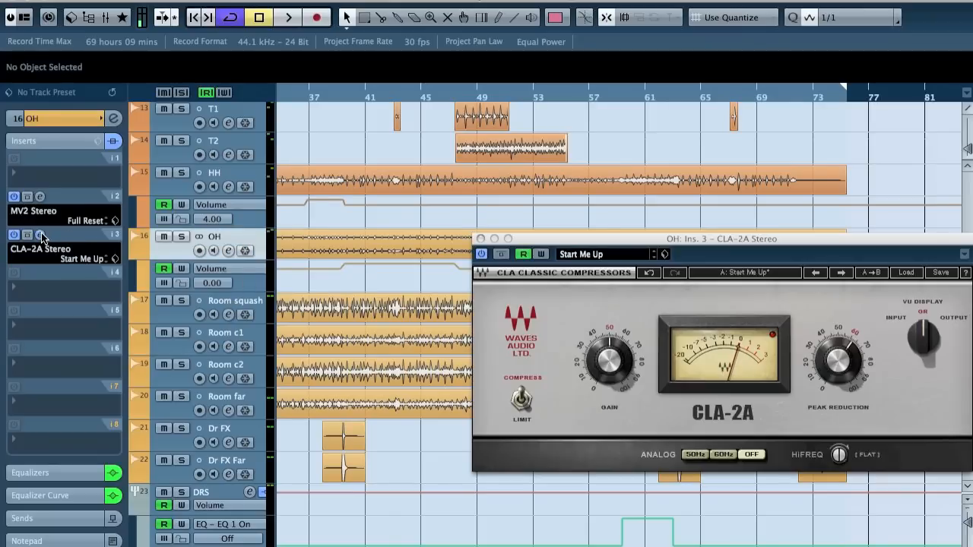
Audition the soloed OH track through the CLA-2A from about bar 38, unsolo it and close the compressor window
{"action": "left_click", "coordinate": [327, 93]}
{"action": "key", "text": "s"}
{"action": "key", "text": "space"}
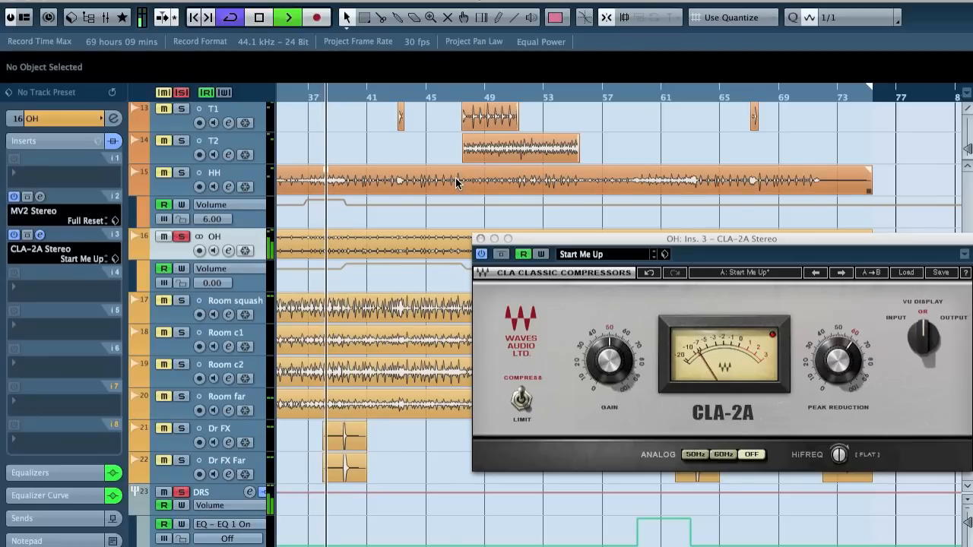
{"action": "key", "text": "space"}
{"action": "key", "text": "s"}
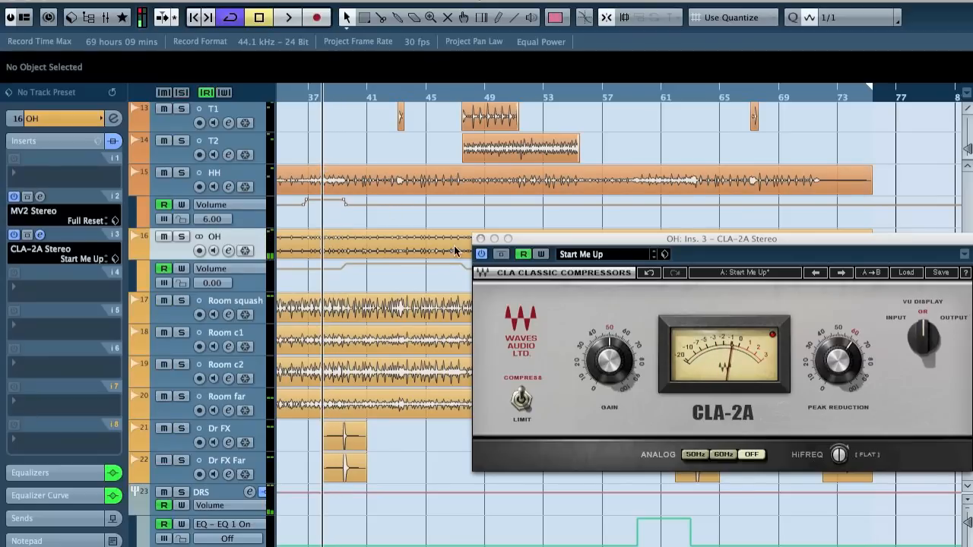
{"action": "scroll", "coordinate": [591, 202], "scroll_direction": "down", "scroll_amount": 5}
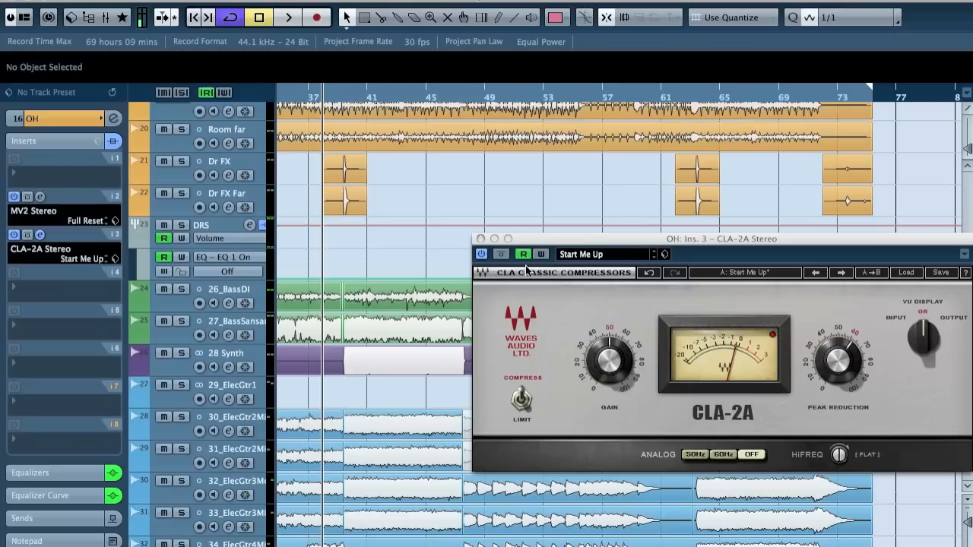
{"action": "left_click", "coordinate": [482, 238]}
Play from about bar 59 with the DRS group's channel settings open to examine its automated EQ 1 high-pass, and close them
{"action": "left_click", "coordinate": [631, 89]}
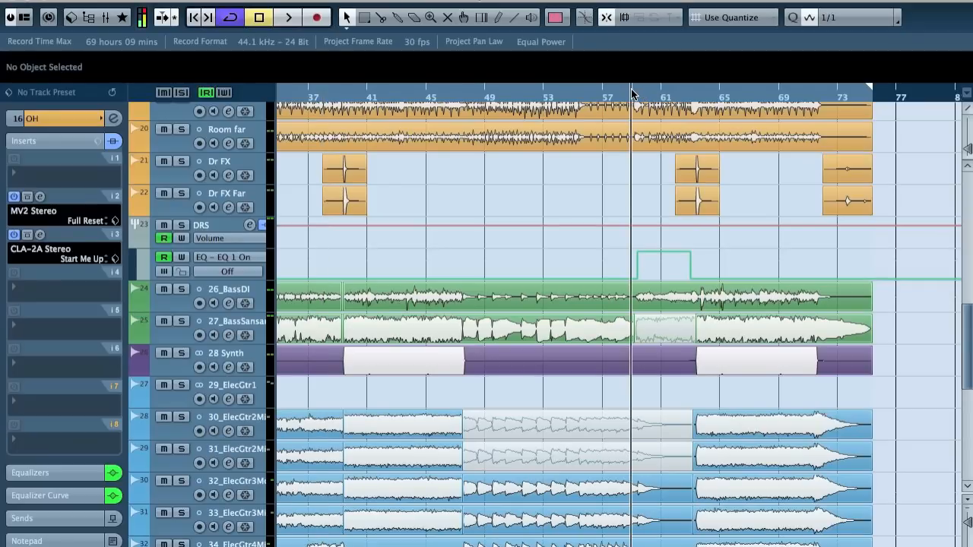
{"action": "left_click", "coordinate": [211, 226]}
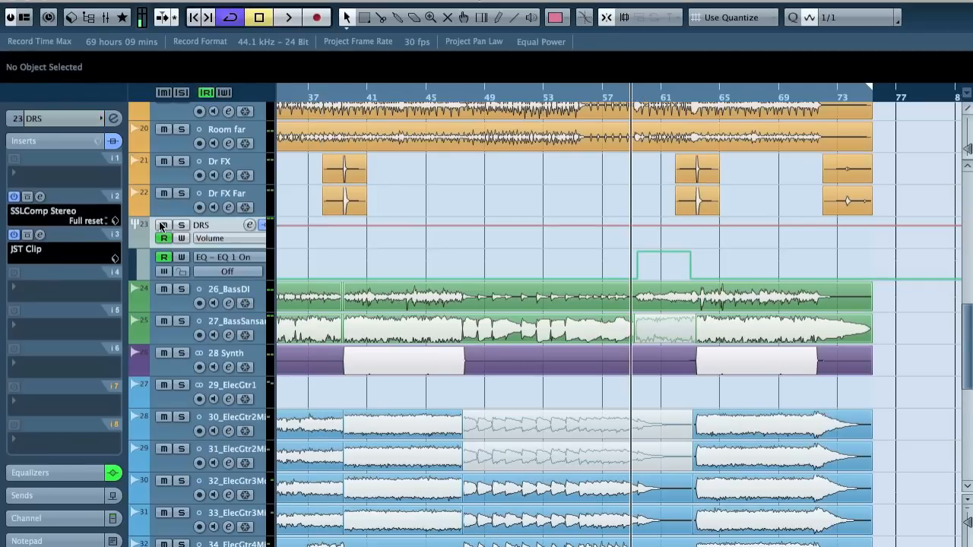
{"action": "left_click", "coordinate": [82, 122]}
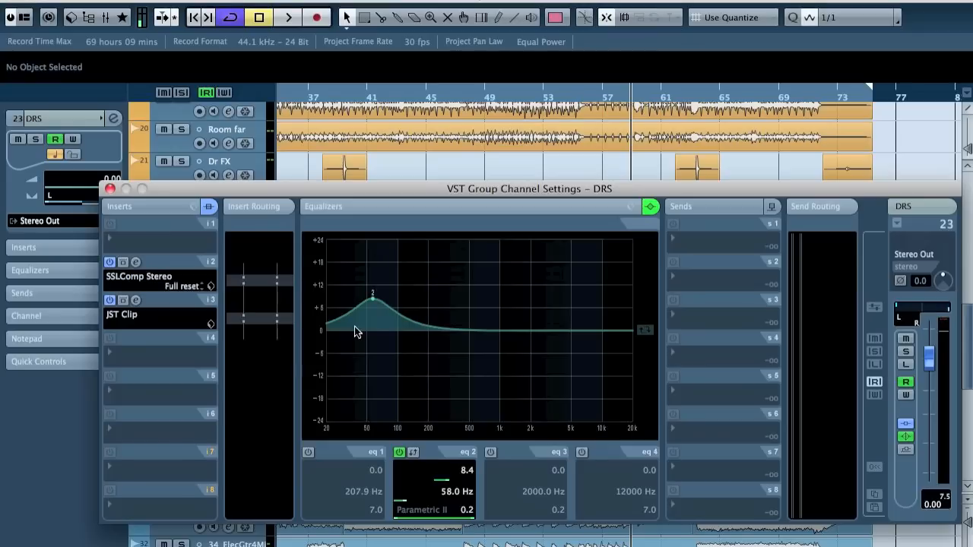
{"action": "key", "text": "space"}
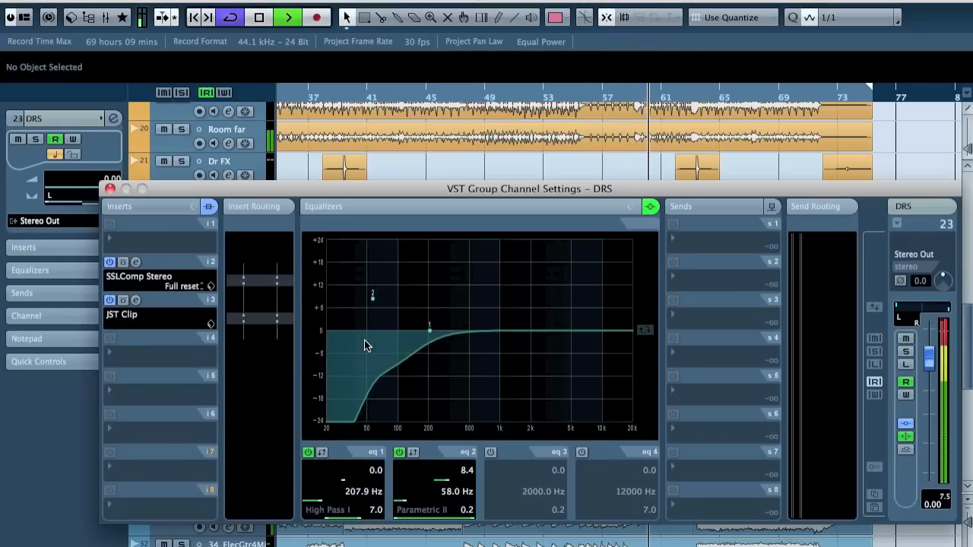
{"action": "key", "text": "space"}
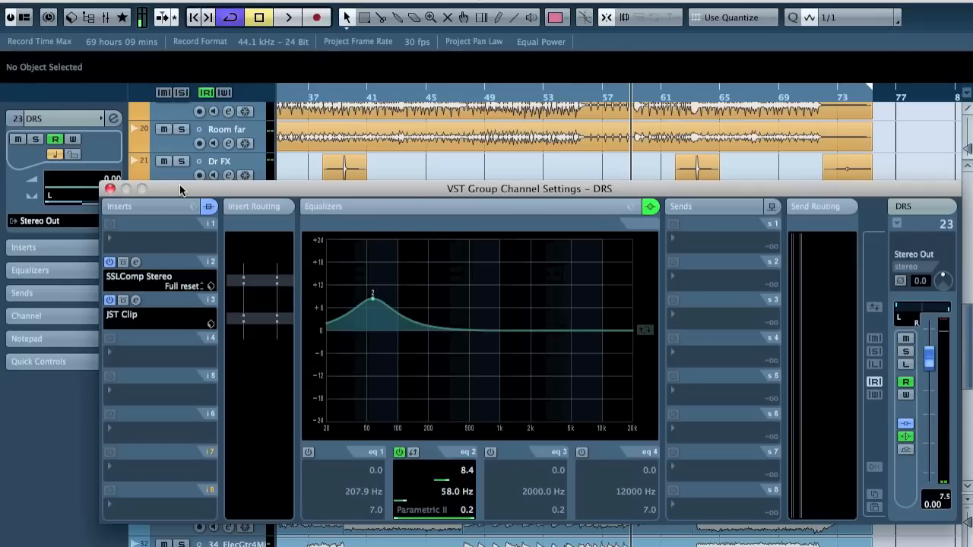
{"action": "left_click", "coordinate": [111, 188]}
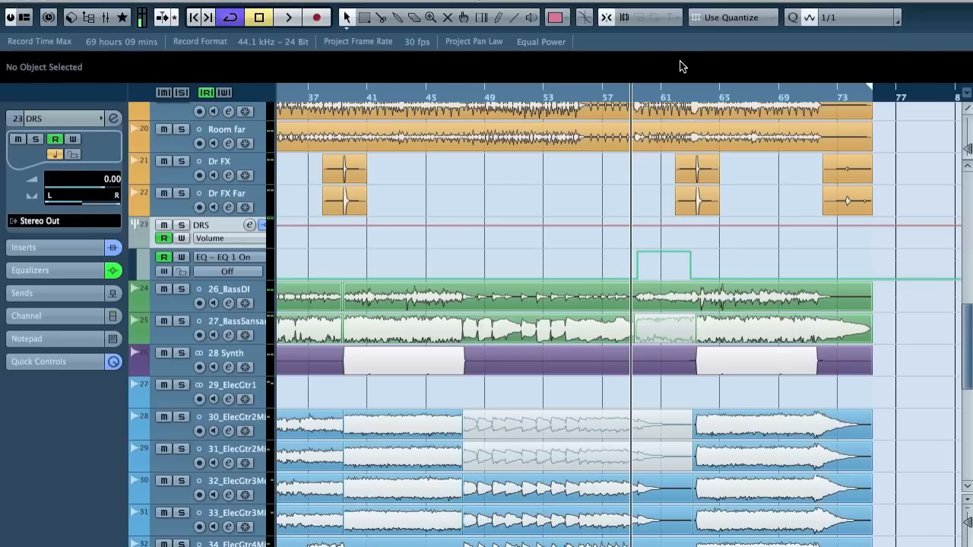
Open the mixer and examine the stereo imaging and equalizer settings of iZotope Ozone 5 on Stereo Out
{"action": "key", "text": "F3"}
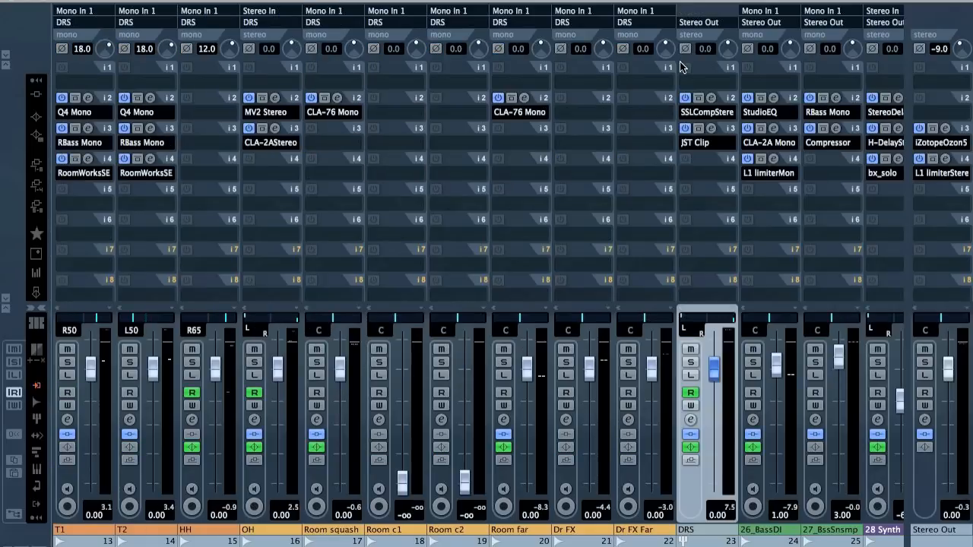
{"action": "left_click", "coordinate": [946, 148]}
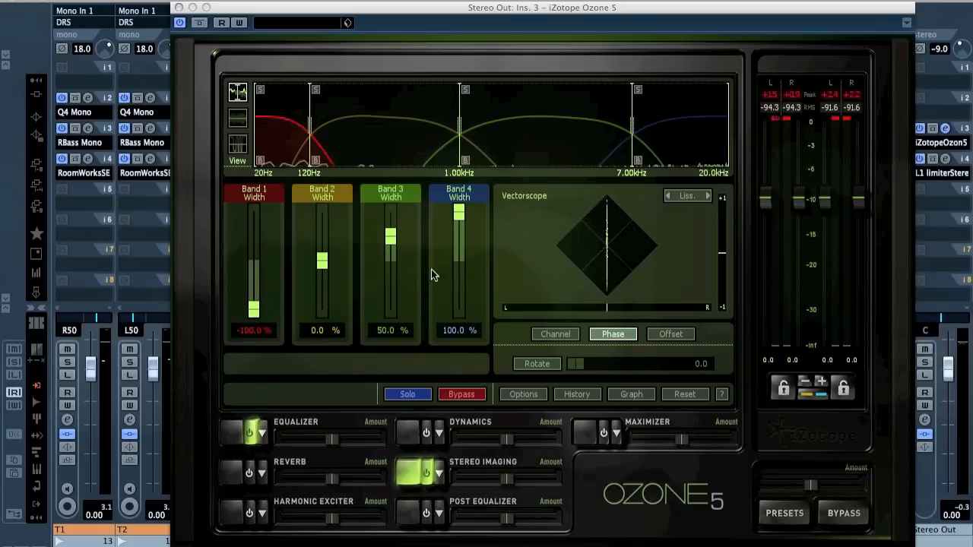
{"action": "left_click", "coordinate": [227, 433]}
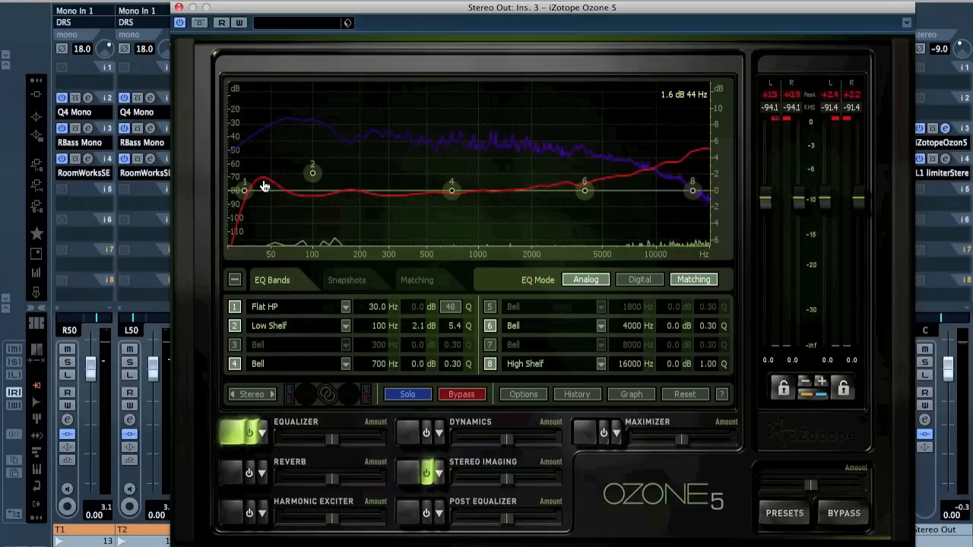
{"action": "left_click", "coordinate": [180, 9]}
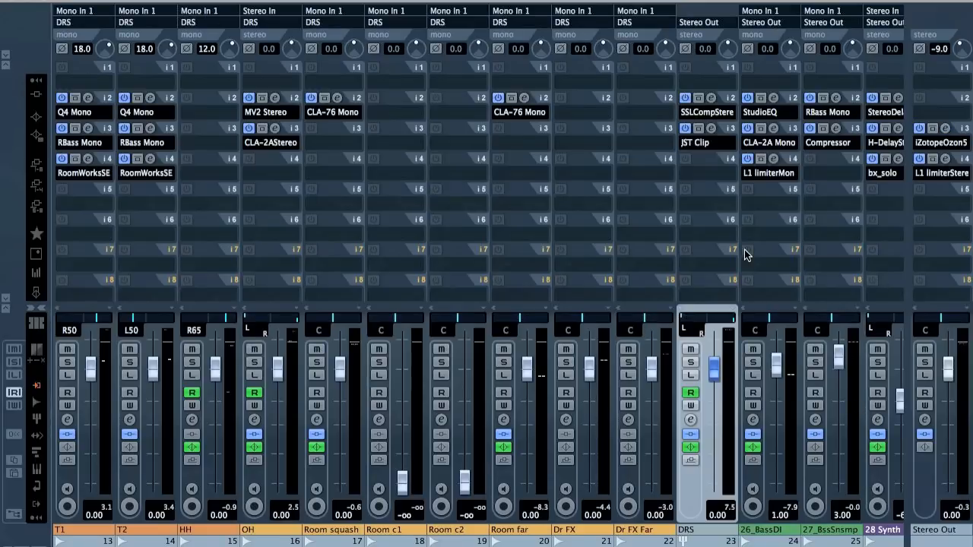
Examine the Compressor insert's gain reduction on the 27_BassSansamp channel during playback and close its window
{"action": "scroll", "coordinate": [748, 255], "scroll_direction": "right", "scroll_amount": 10}
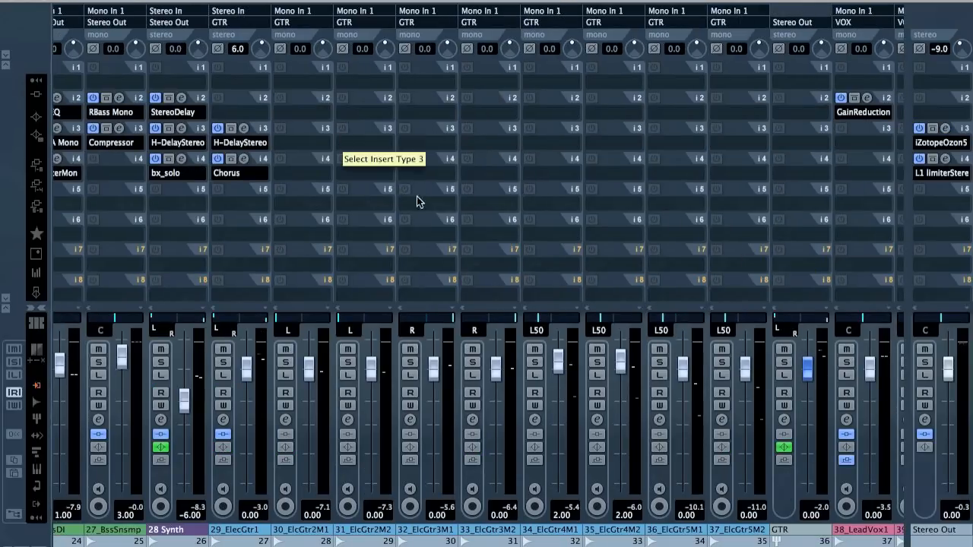
{"action": "scroll", "coordinate": [479, 258], "scroll_direction": "left", "scroll_amount": 4}
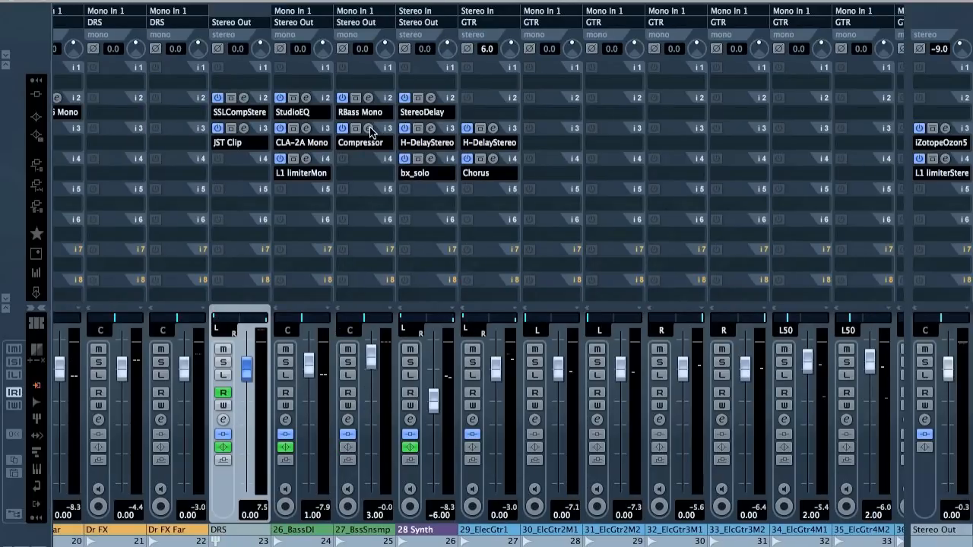
{"action": "left_click", "coordinate": [369, 129]}
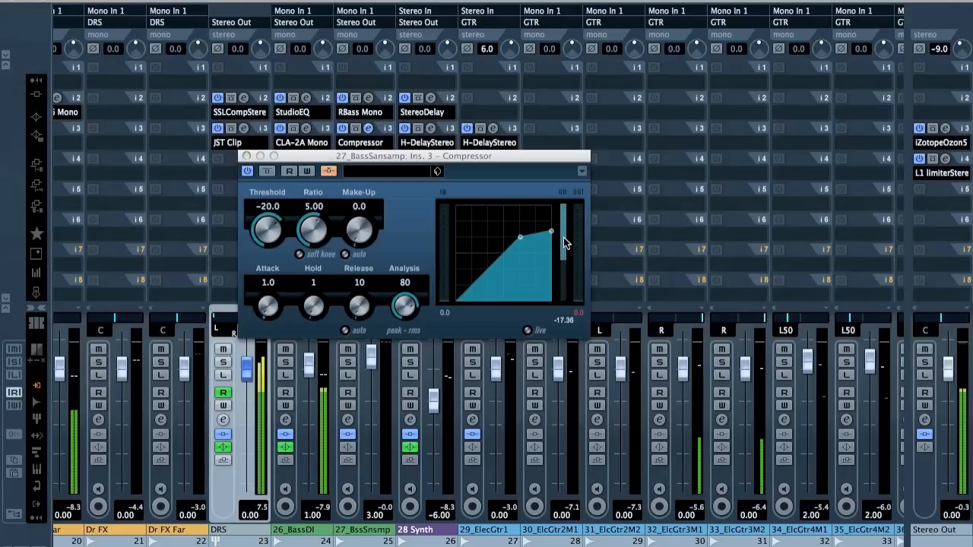
{"action": "left_click", "coordinate": [246, 156]}
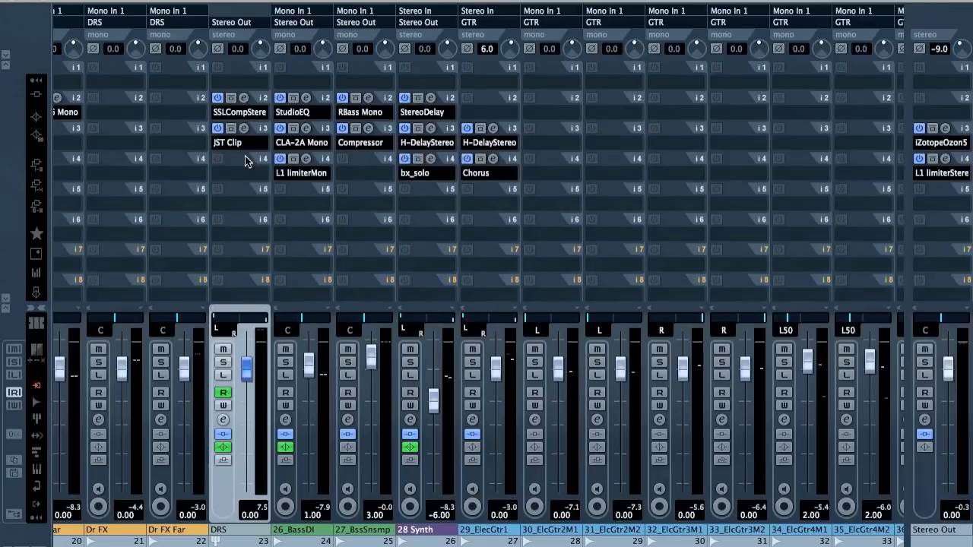
Leave the mixer and bring the song's opening bars into view in the project window
{"action": "key", "text": "F3"}
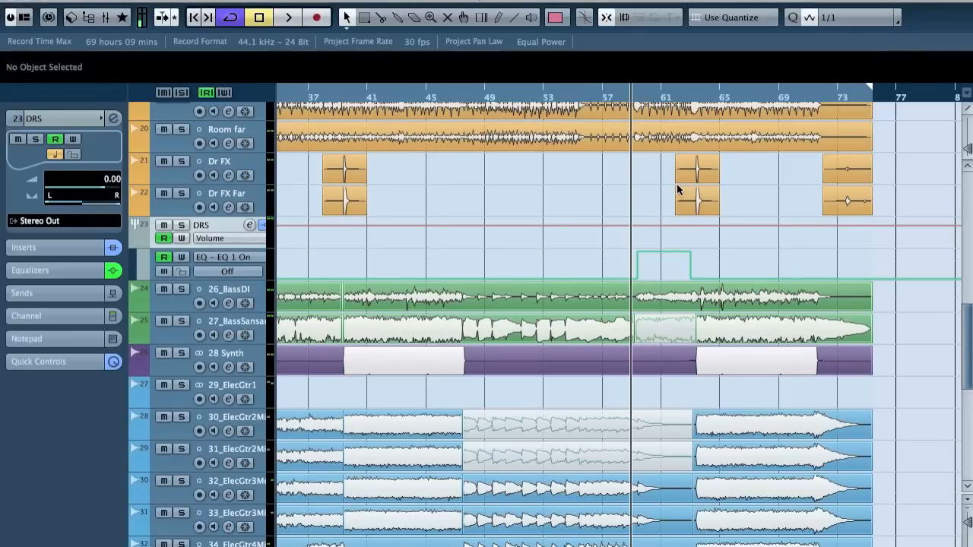
{"action": "scroll", "coordinate": [676, 184], "scroll_direction": "right", "scroll_amount": 10}
{"action": "scroll", "coordinate": [676, 183], "scroll_direction": "left", "scroll_amount": 15}
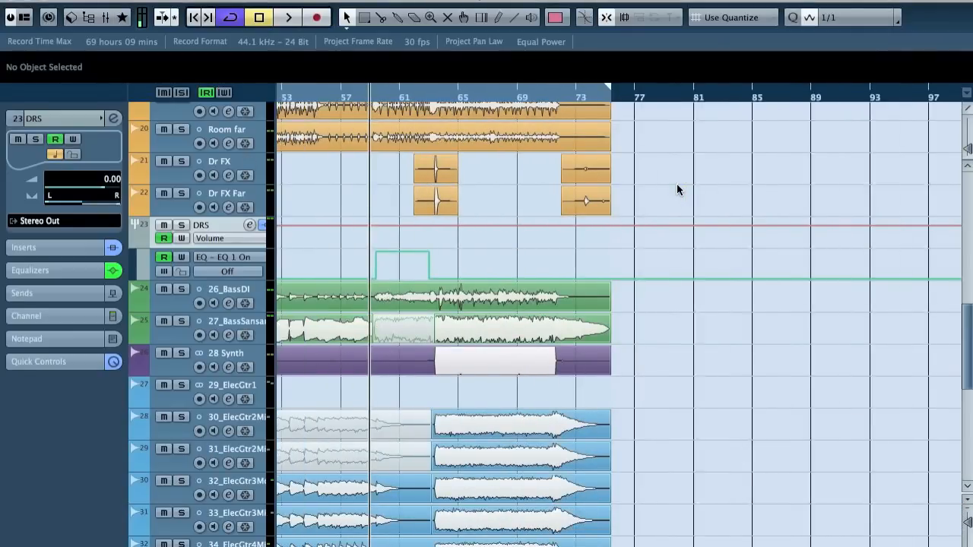
{"action": "scroll", "coordinate": [677, 187], "scroll_direction": "left", "scroll_amount": 8}
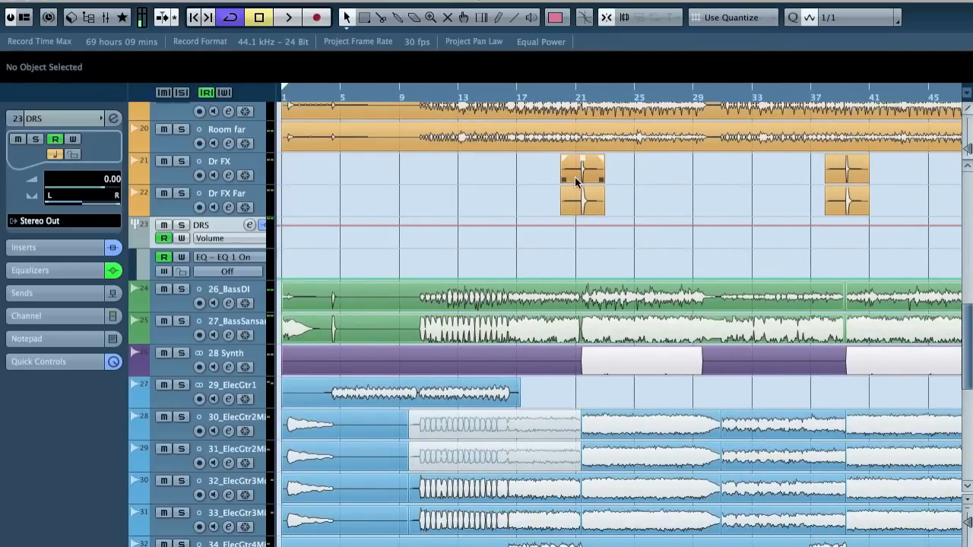
Play the song from about bar 38 through the second pair of Dr FX and Dr FX Far events, and stop
{"action": "left_click", "coordinate": [829, 97]}
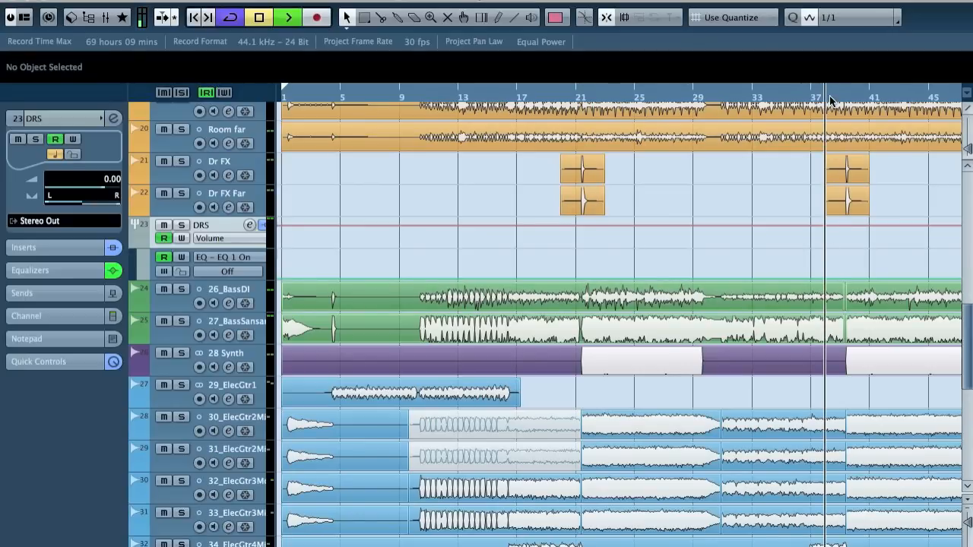
{"action": "key", "text": "space"}
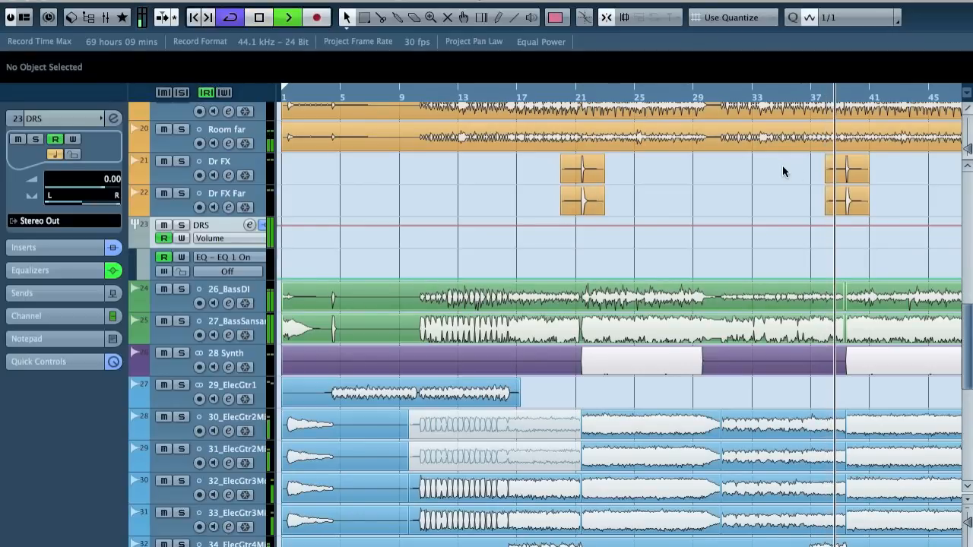
{"action": "scroll", "coordinate": [783, 171], "scroll_direction": "right", "scroll_amount": 5}
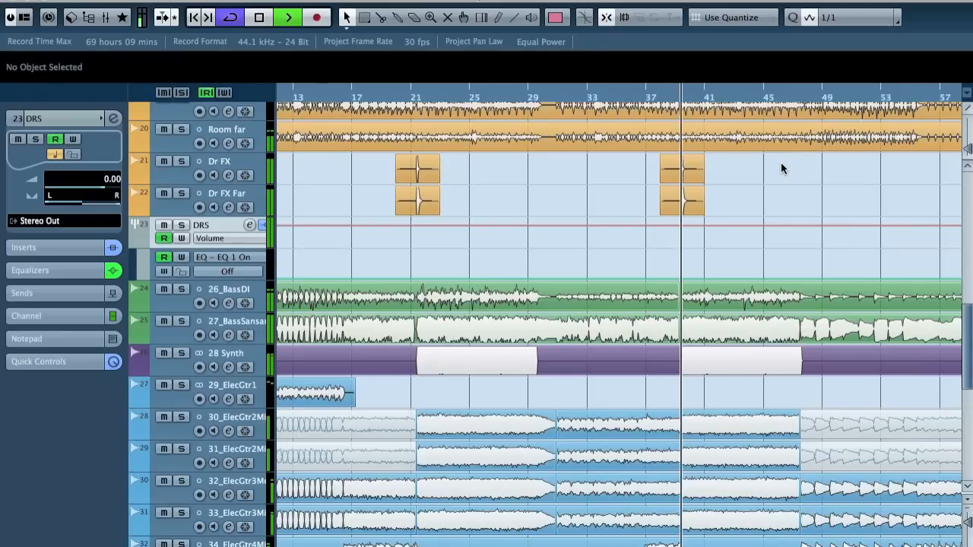
{"action": "scroll", "coordinate": [783, 168], "scroll_direction": "right", "scroll_amount": 1}
{"action": "key", "text": "space"}
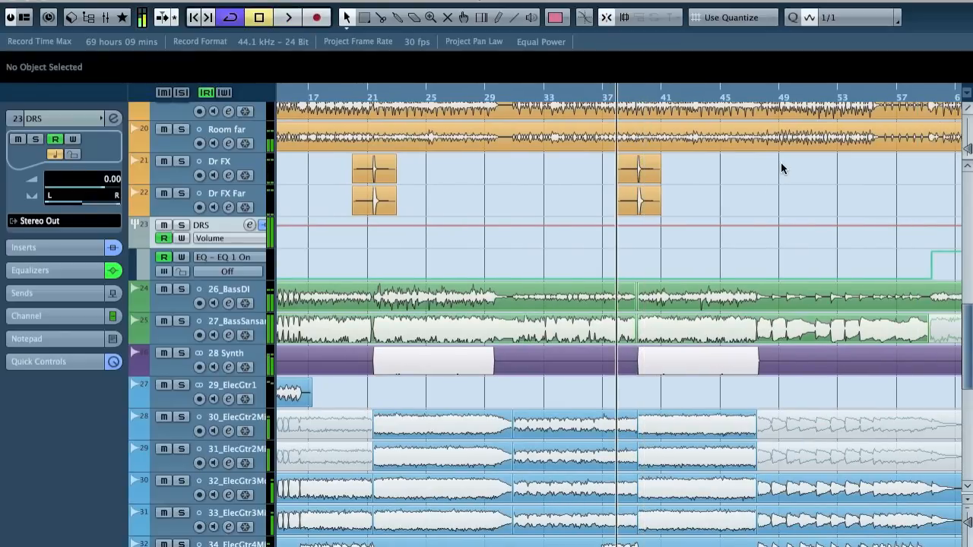
Play the song from about bar 16 towards the first pair of Dr FX events and stop
{"action": "scroll", "coordinate": [423, 508], "scroll_direction": "left", "scroll_amount": 4}
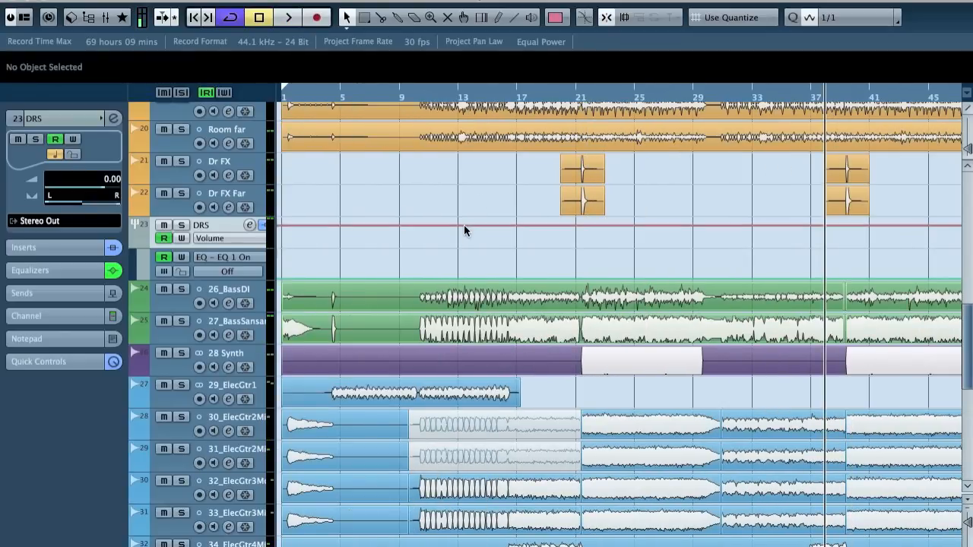
{"action": "left_click", "coordinate": [500, 99]}
{"action": "key", "text": "space"}
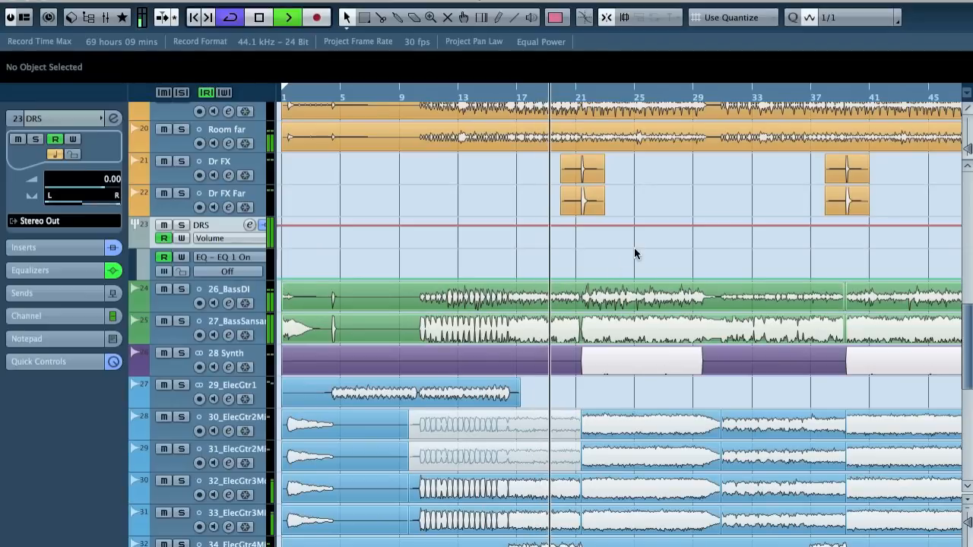
{"action": "key", "text": "space"}
Open the RDeEsser Stereo insert on the VOX group and move its window clear of the vocal waveforms around bars 39 to 47
{"action": "scroll", "coordinate": [635, 254], "scroll_direction": "right", "scroll_amount": 2}
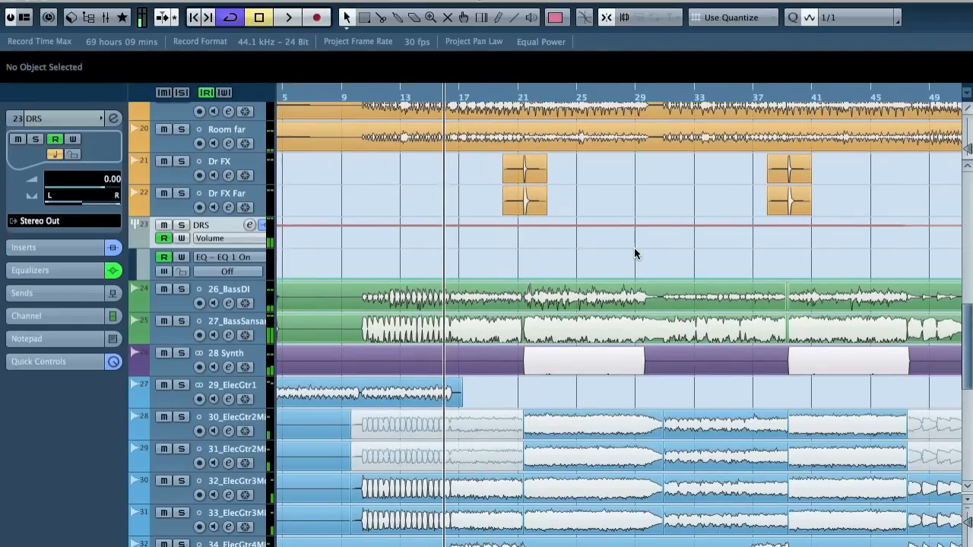
{"action": "scroll", "coordinate": [797, 388], "scroll_direction": "down", "scroll_amount": 10}
{"action": "scroll", "coordinate": [797, 388], "scroll_direction": "right", "scroll_amount": 15}
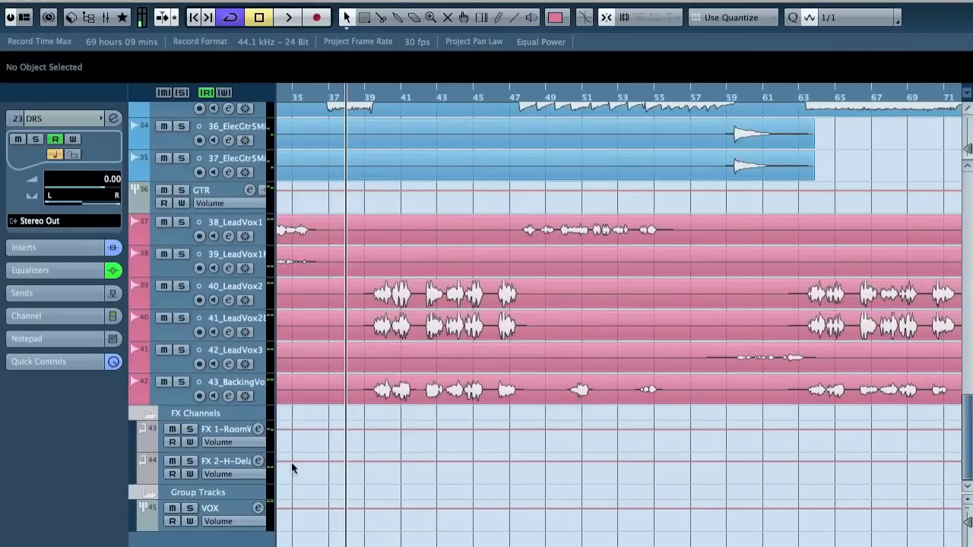
{"action": "left_click", "coordinate": [212, 513]}
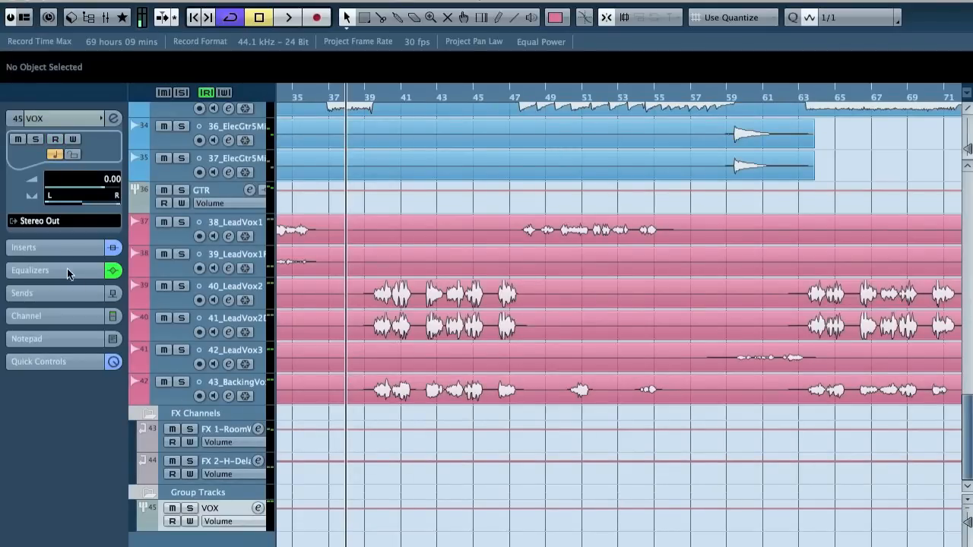
{"action": "left_click", "coordinate": [56, 243]}
{"action": "left_click", "coordinate": [41, 197]}
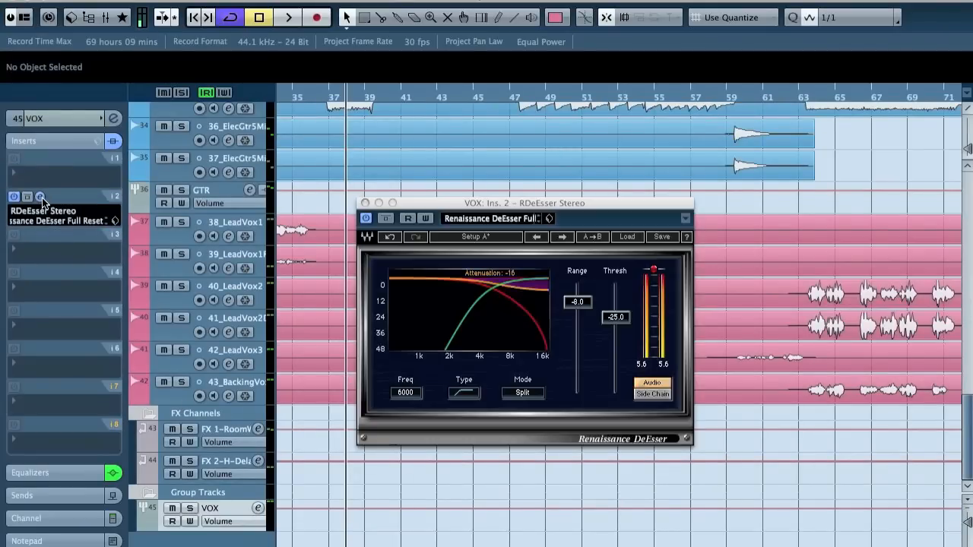
{"action": "left_click_drag", "start_coordinate": [479, 203], "coordinate": [683, 257]}
Compare the vocals from about bar 39 with the VOX group's RDeEsser bypassed and active
{"action": "left_click", "coordinate": [371, 90]}
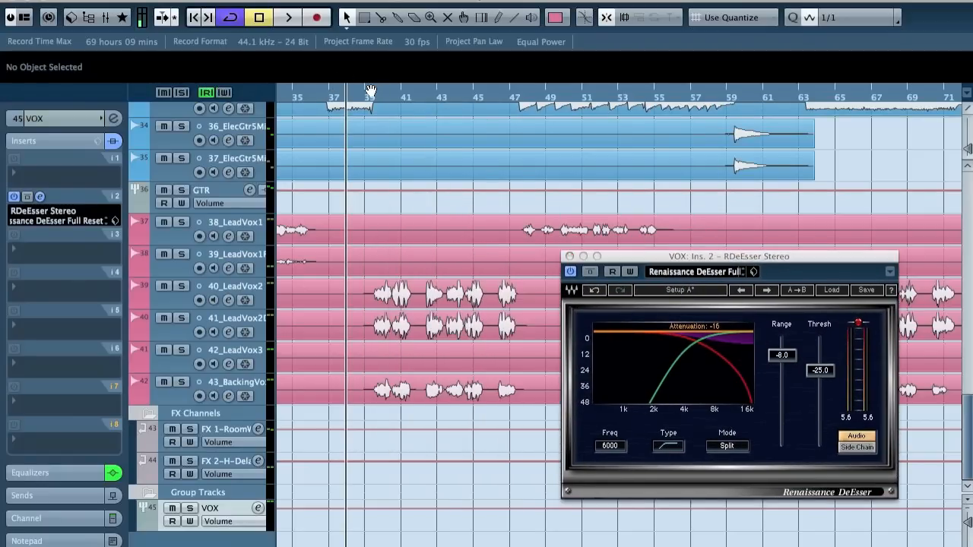
{"action": "left_click", "coordinate": [364, 96]}
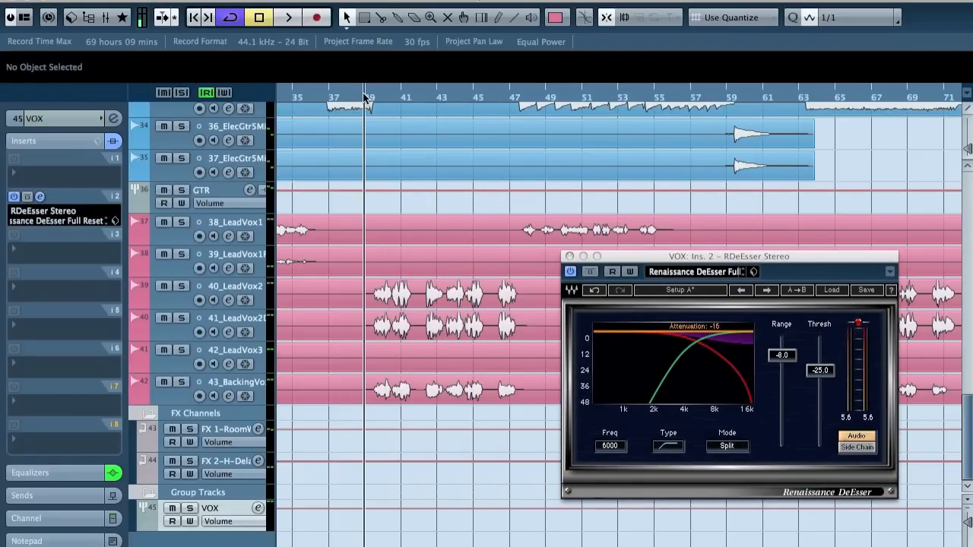
{"action": "left_click", "coordinate": [590, 272]}
{"action": "key", "text": "space"}
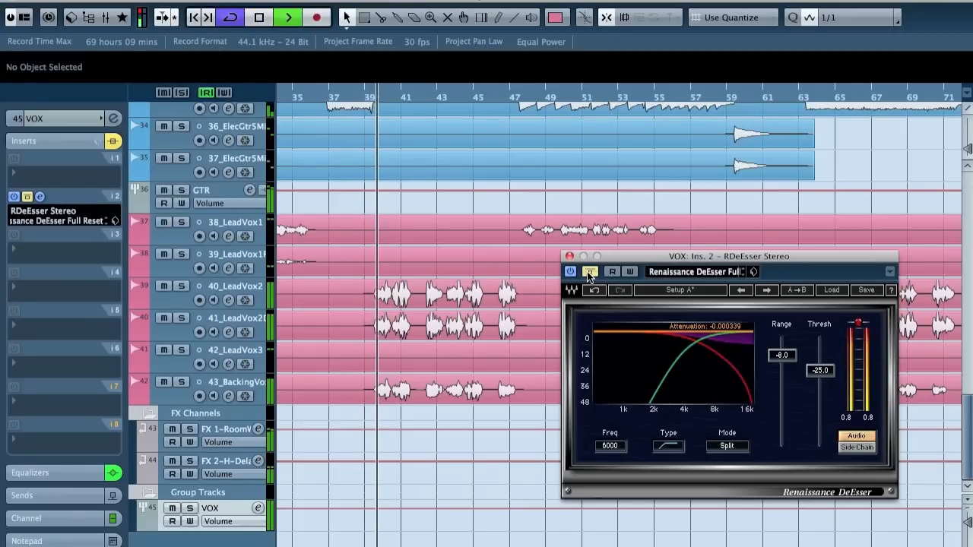
{"action": "key", "text": "space"}
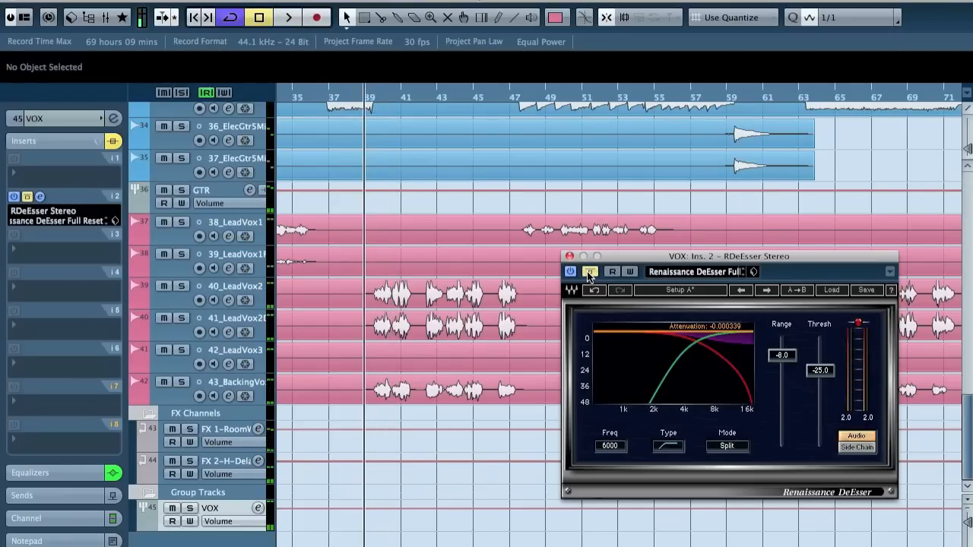
{"action": "key", "text": "space"}
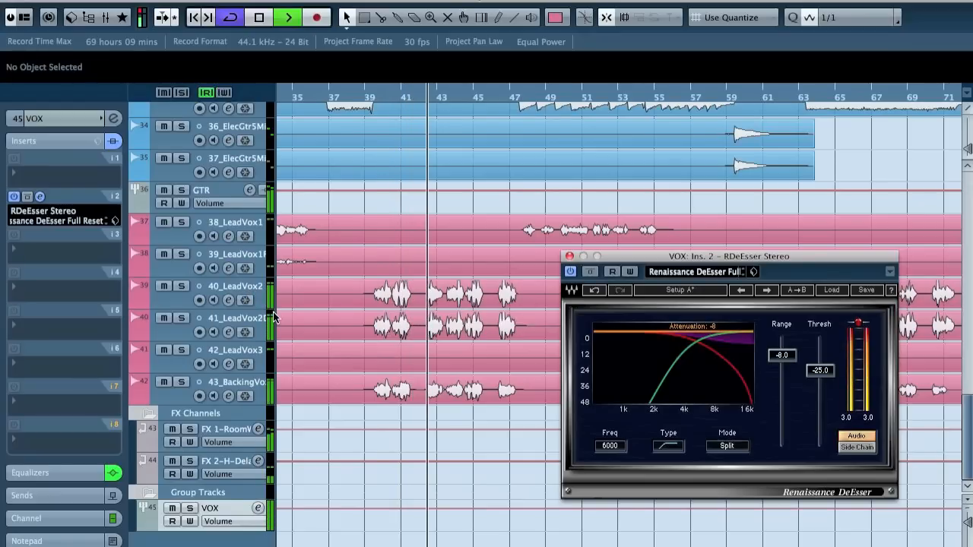
Examine the VOX group's high-pass EQ in its channel settings, stop playback, and close the channel and de-esser windows
{"action": "key", "text": "e"}
{"action": "key", "text": "space"}
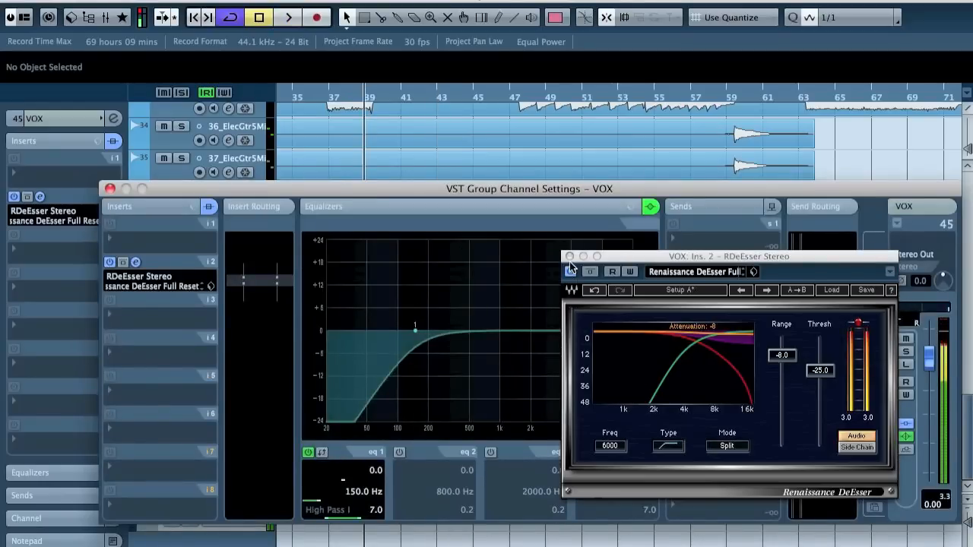
{"action": "left_click", "coordinate": [569, 257]}
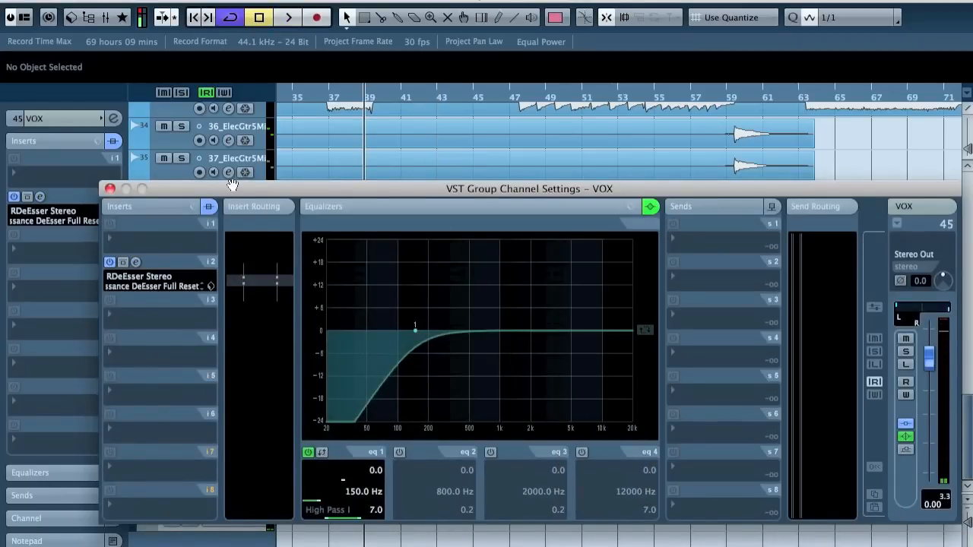
{"action": "left_click", "coordinate": [110, 190]}
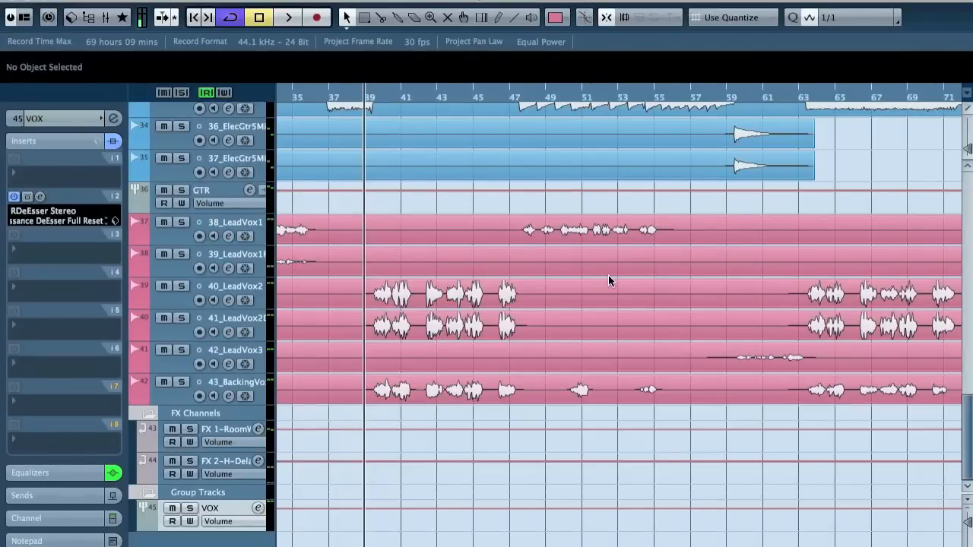
Zoom out until the whole song fits in the project window and play it from the beginning
{"action": "key", "text": "g"}
{"action": "key", "text": "g"}
{"action": "key", "text": "g"}
{"action": "key", "text": "g"}
{"action": "key", "text": "g"}
{"action": "key", "text": "g"}
{"action": "left_click", "coordinate": [710, 470]}
{"action": "key", "text": "KP_Decimal"}
Examine the drum, bass, synth, guitar and vocal tracks while the full mix plays, and stop playback at the song's end
{"action": "scroll", "coordinate": [830, 413], "scroll_direction": "up", "scroll_amount": 15}
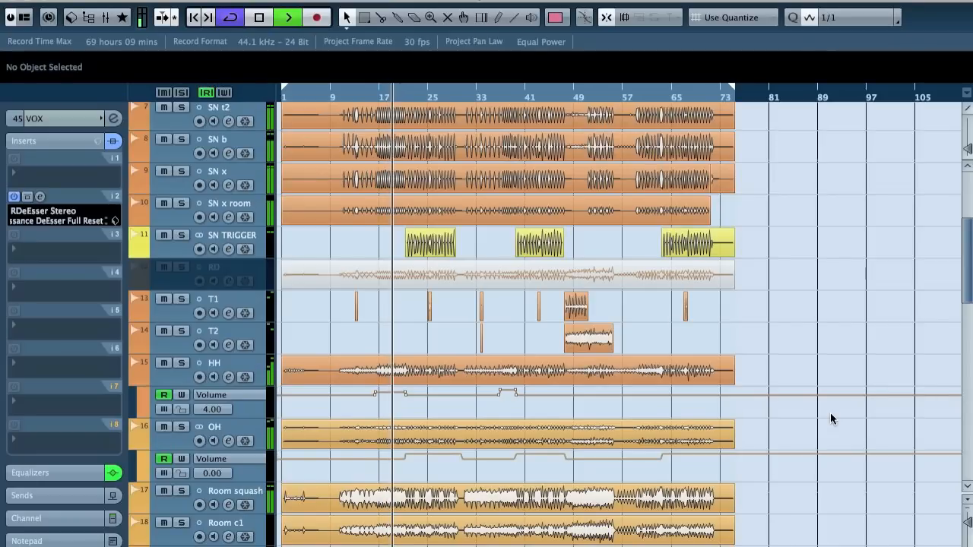
{"action": "scroll", "coordinate": [830, 419], "scroll_direction": "up", "scroll_amount": 5}
{"action": "scroll", "coordinate": [831, 419], "scroll_direction": "up", "scroll_amount": 1}
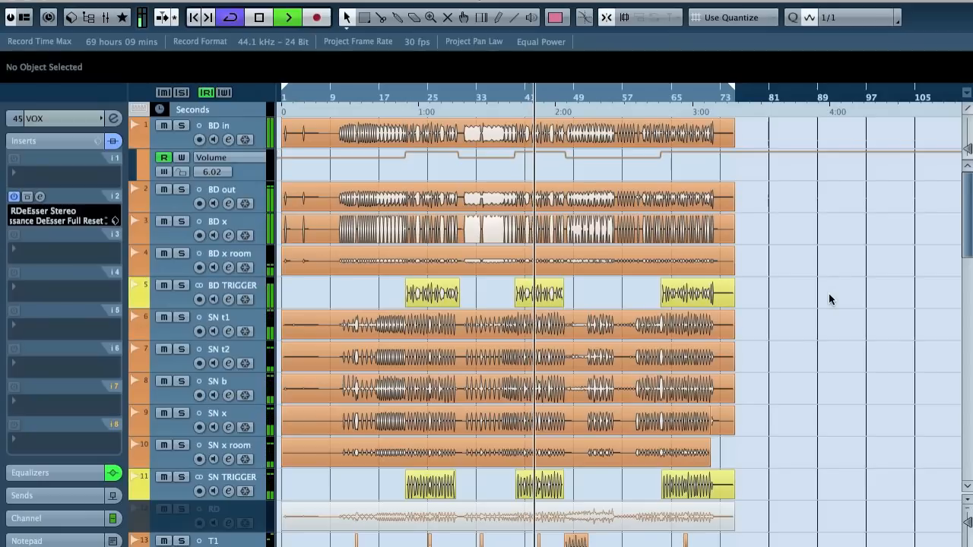
{"action": "scroll", "coordinate": [829, 299], "scroll_direction": "down", "scroll_amount": 2}
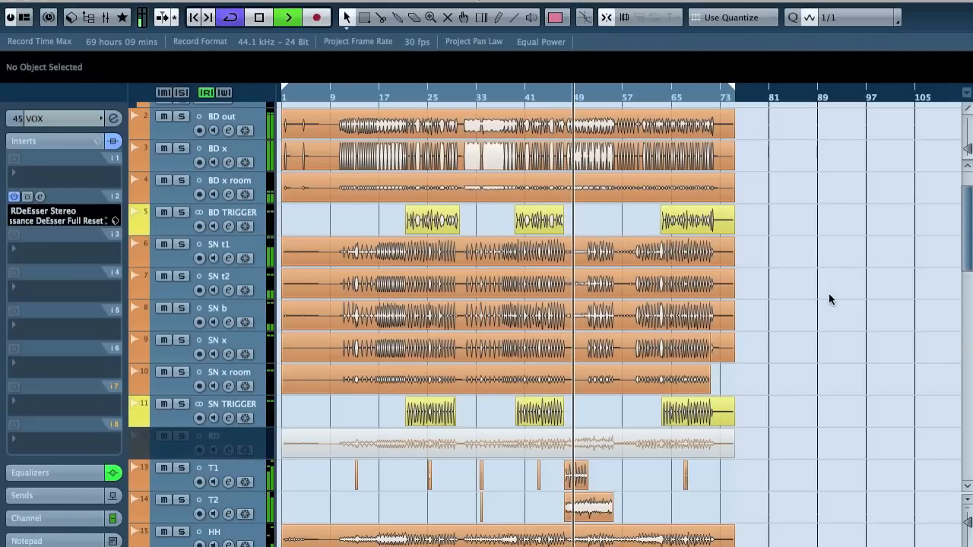
{"action": "scroll", "coordinate": [828, 296], "scroll_direction": "down", "scroll_amount": 5}
{"action": "scroll", "coordinate": [828, 298], "scroll_direction": "down", "scroll_amount": 6}
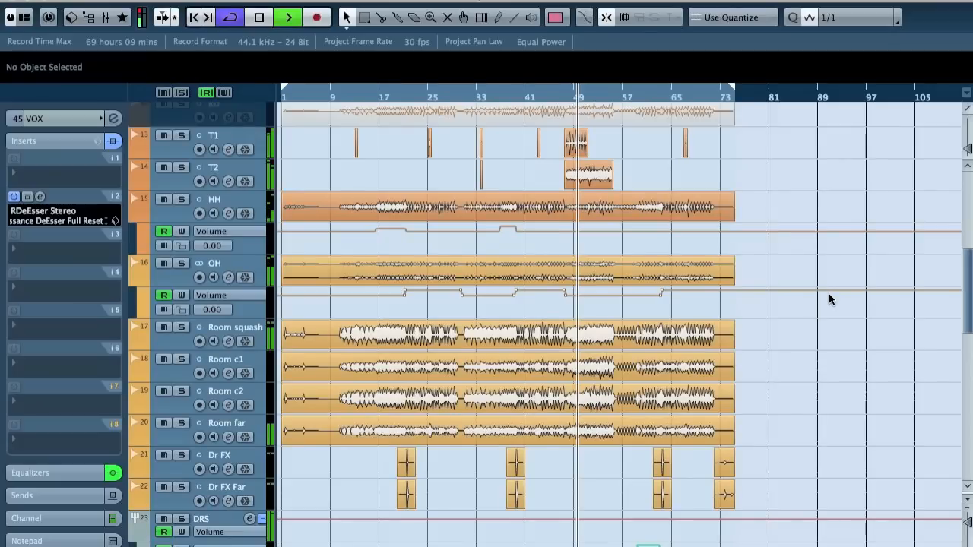
{"action": "scroll", "coordinate": [829, 297], "scroll_direction": "down", "scroll_amount": 15}
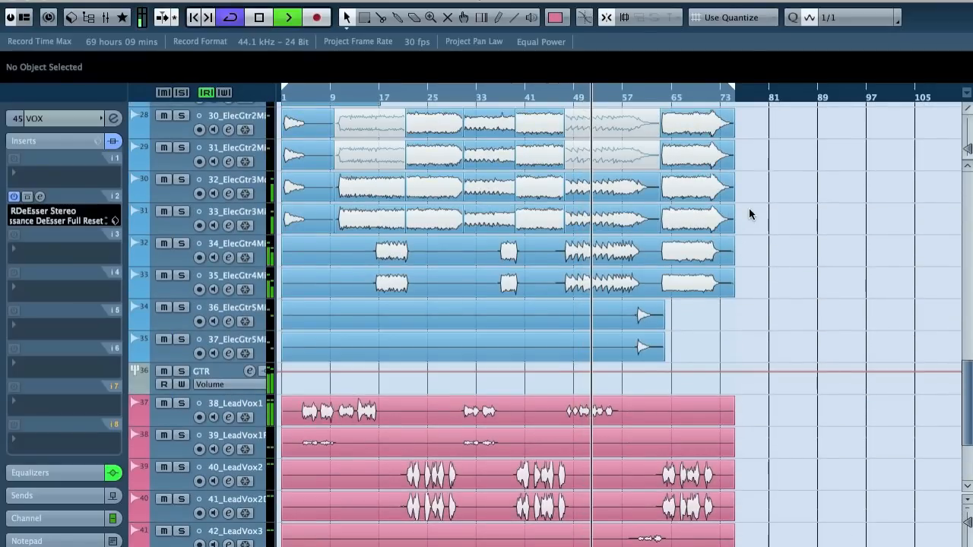
{"action": "scroll", "coordinate": [749, 213], "scroll_direction": "up", "scroll_amount": 3}
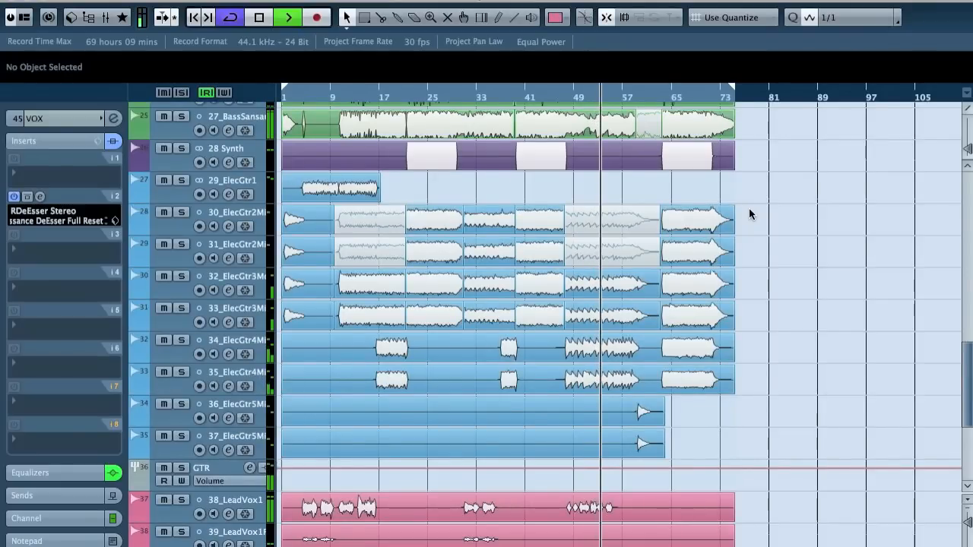
{"action": "scroll", "coordinate": [749, 213], "scroll_direction": "up", "scroll_amount": 1}
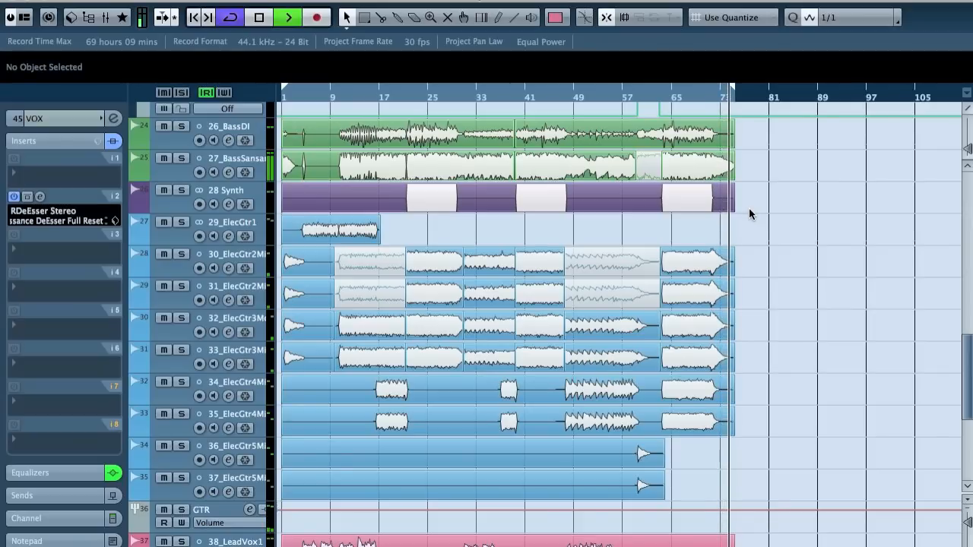
{"action": "key", "text": "space"}
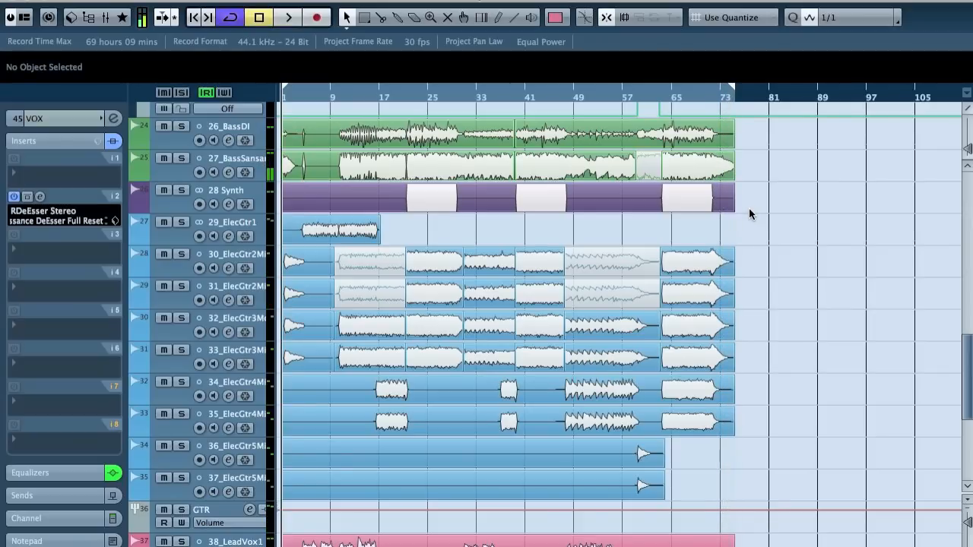